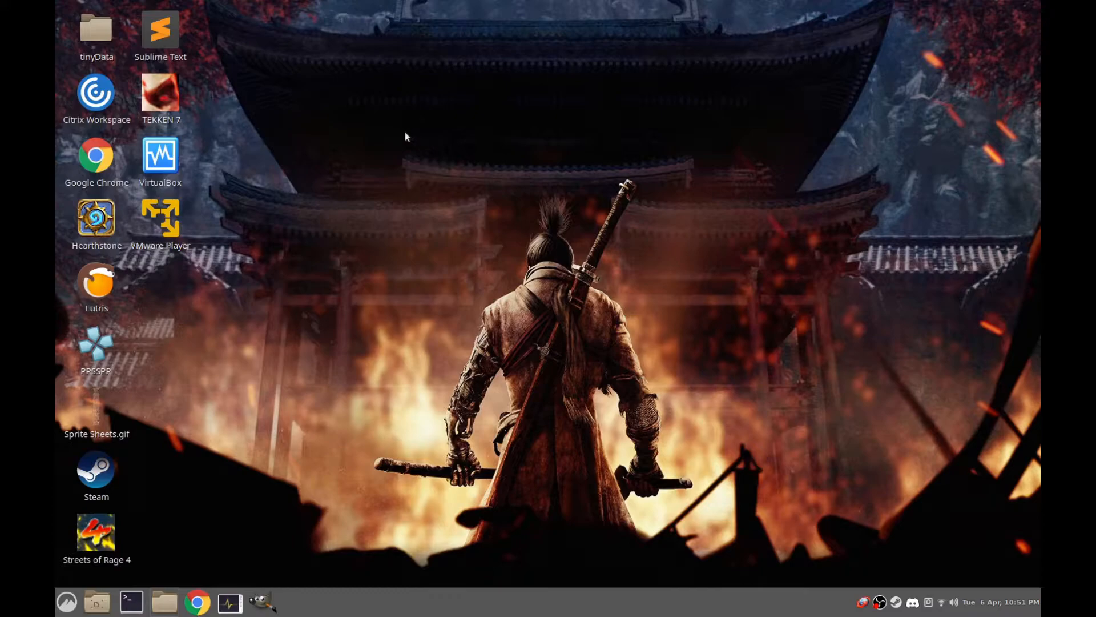
pyautogui.moveTo(199, 32); pyautogui.dragTo(164, 31)
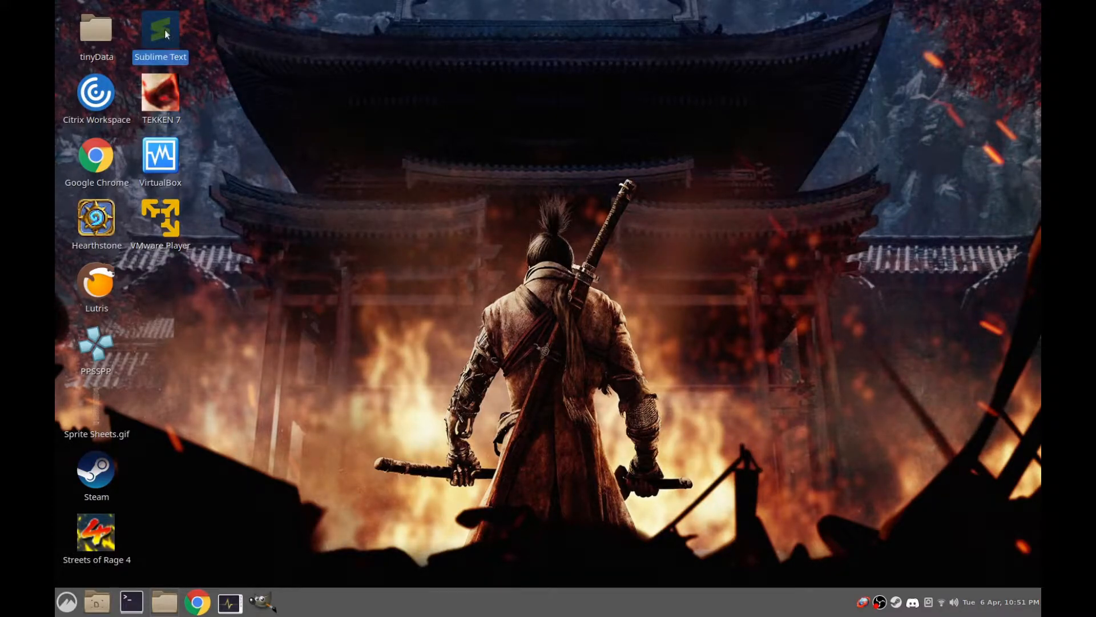
pyautogui.click(253, 36)
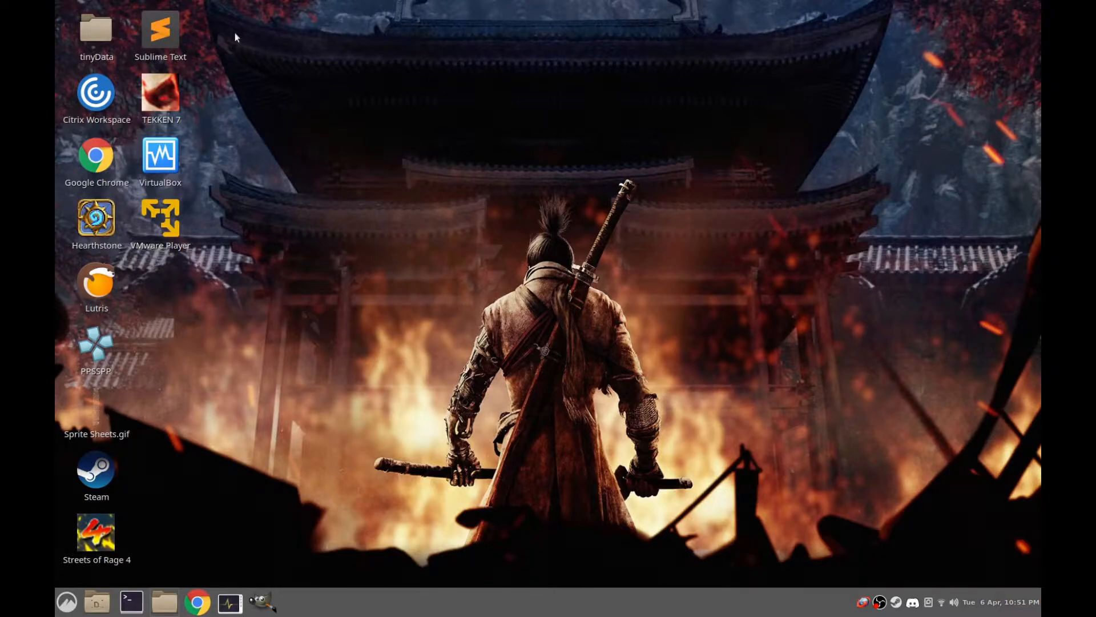
pyautogui.click(174, 29)
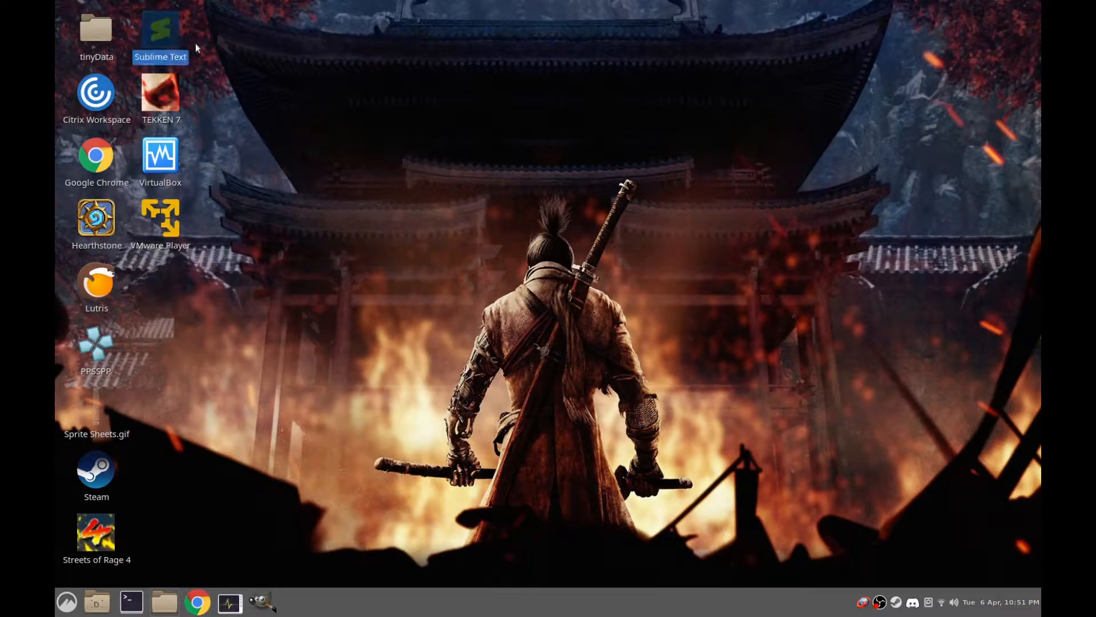
pyautogui.click(274, 167)
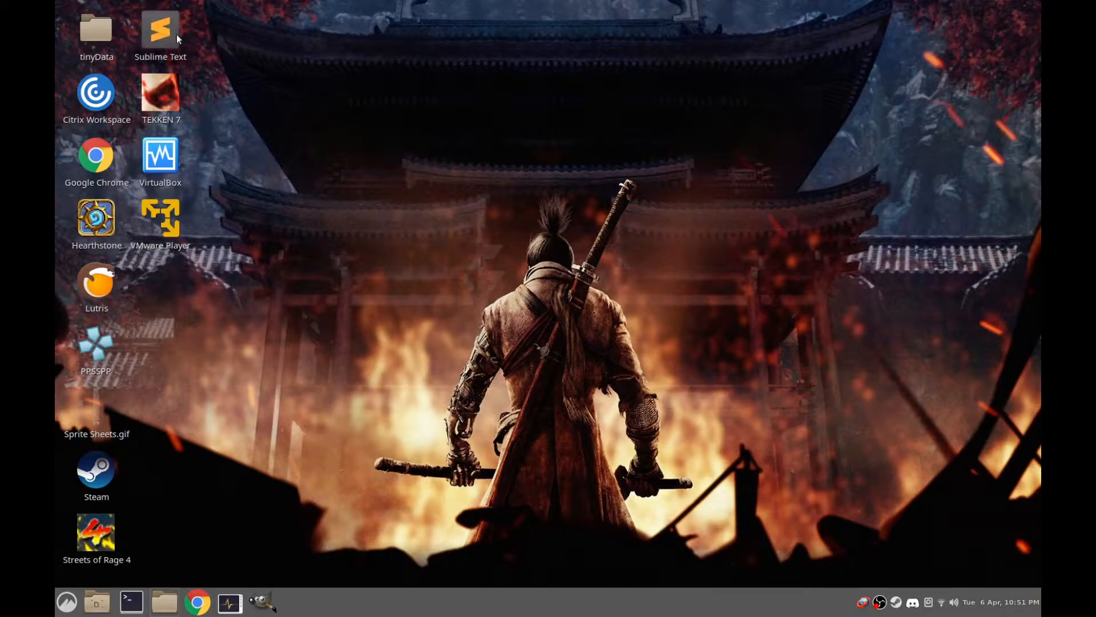
pyautogui.click(266, 46)
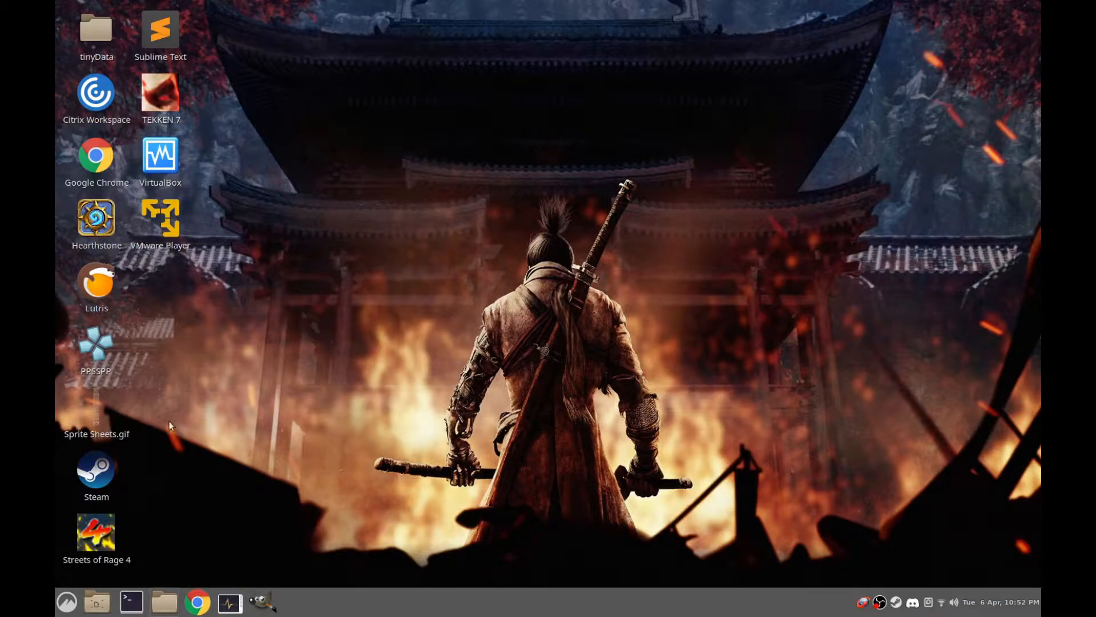
# Switch to Google Chrome, search for "chronocrash" and open the Chrono Crash forum index
pyautogui.click(195, 604)
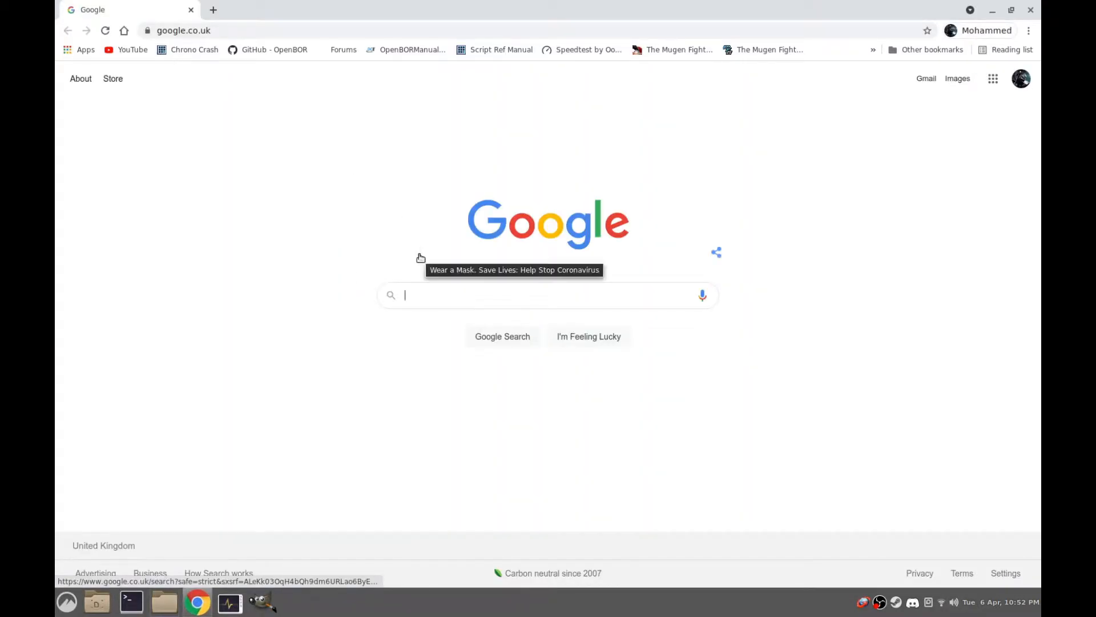
pyautogui.write('chronocrash')
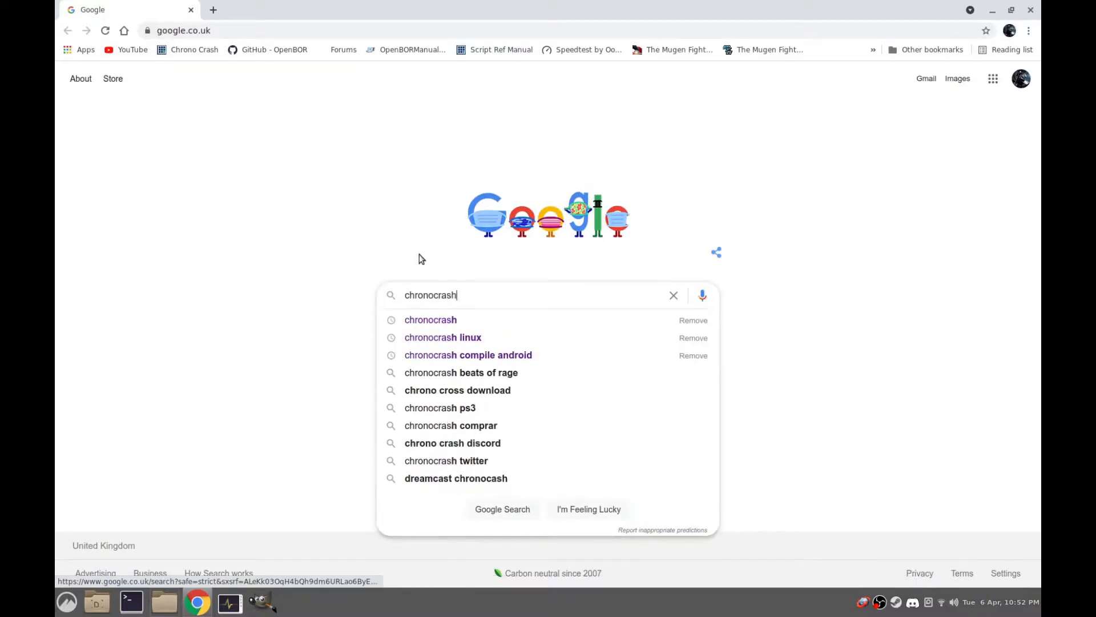
pyautogui.press('Return')
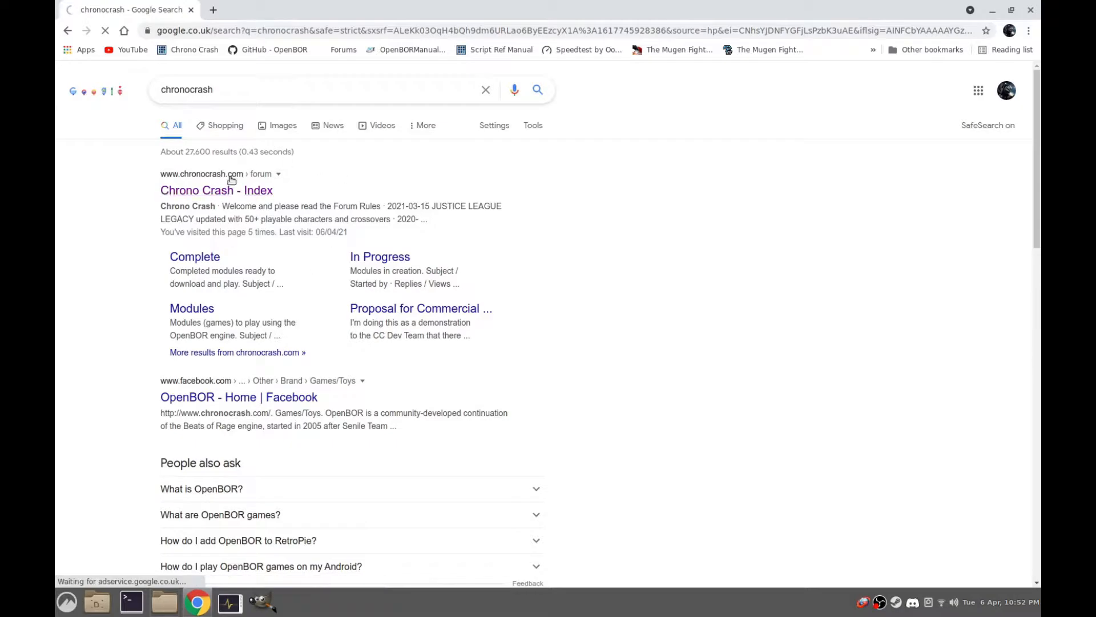
pyautogui.click(216, 193)
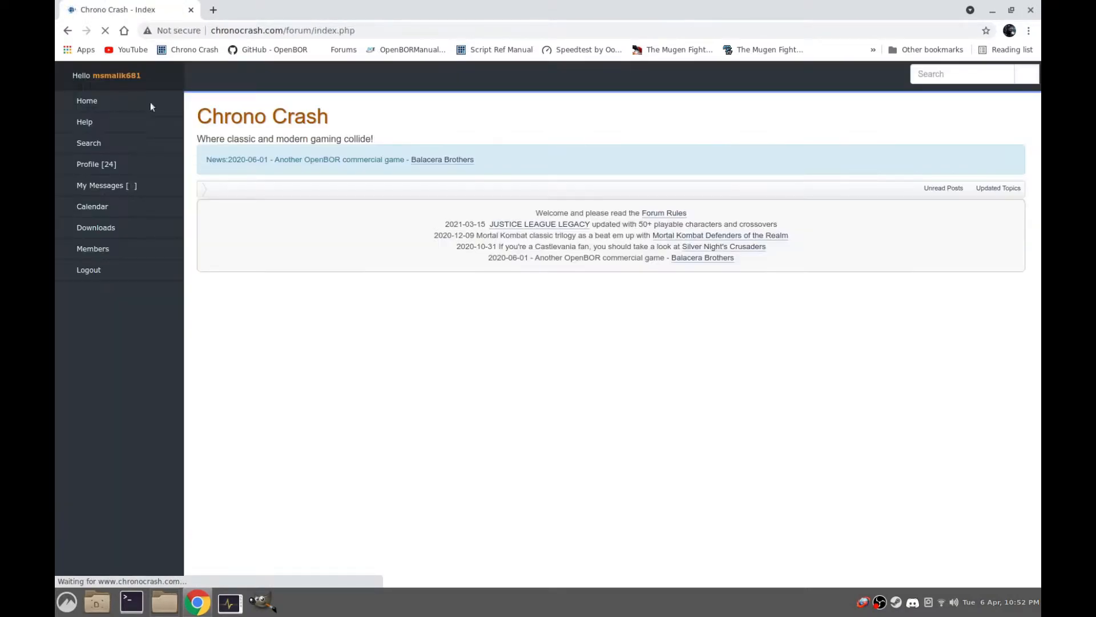
# Open the OpenBOR Modules subcategory in the forum's downloads section
pyautogui.click(103, 229)
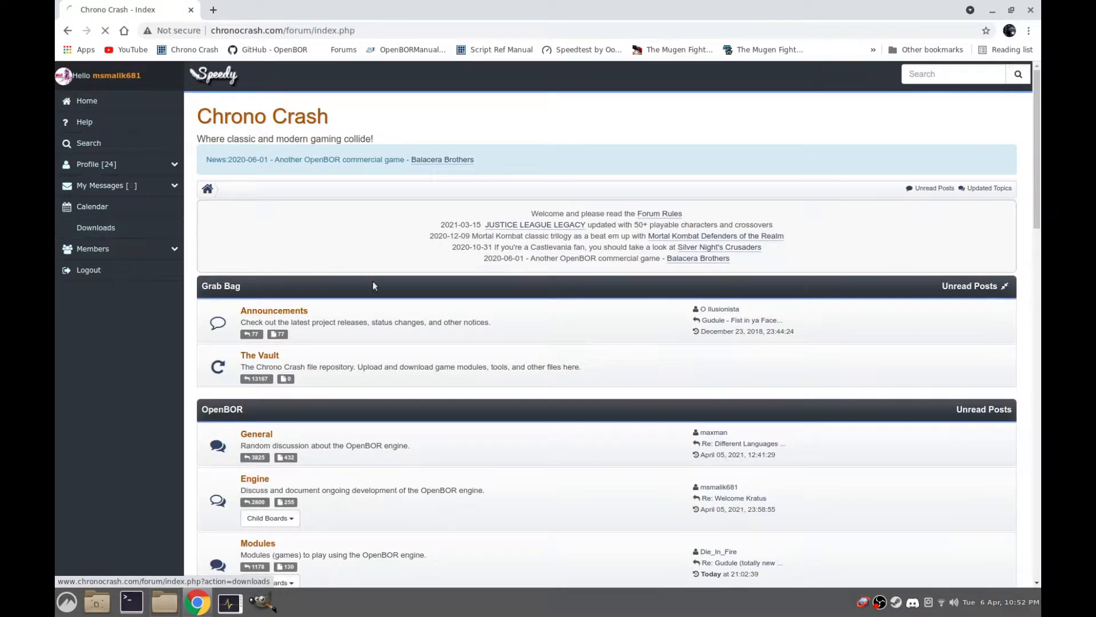
pyautogui.scroll(-2, 549, 362)
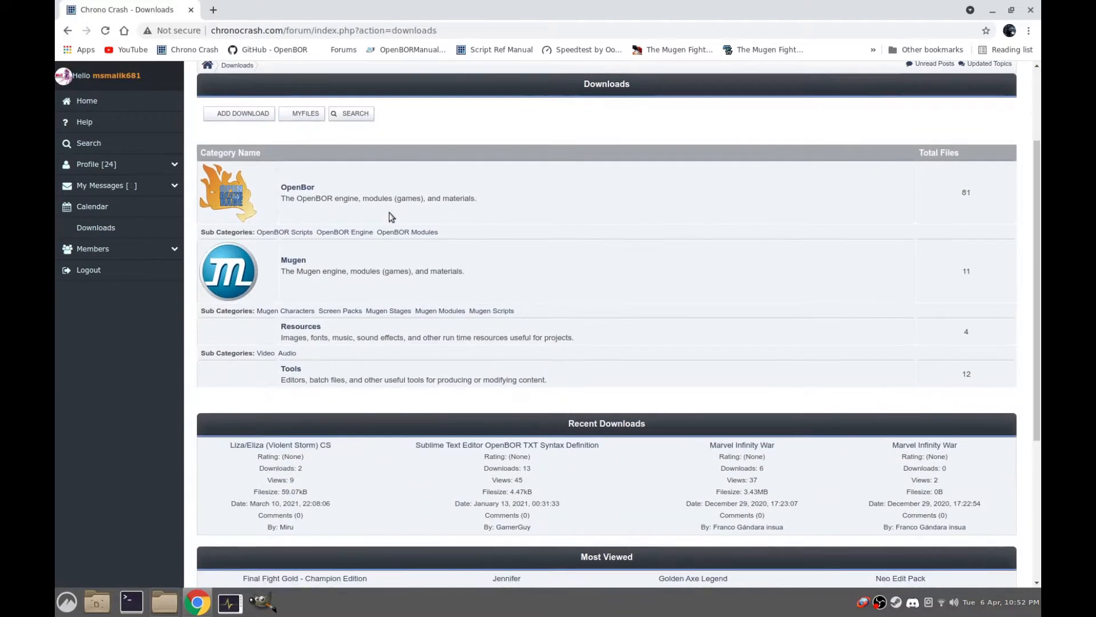
pyautogui.click(415, 232)
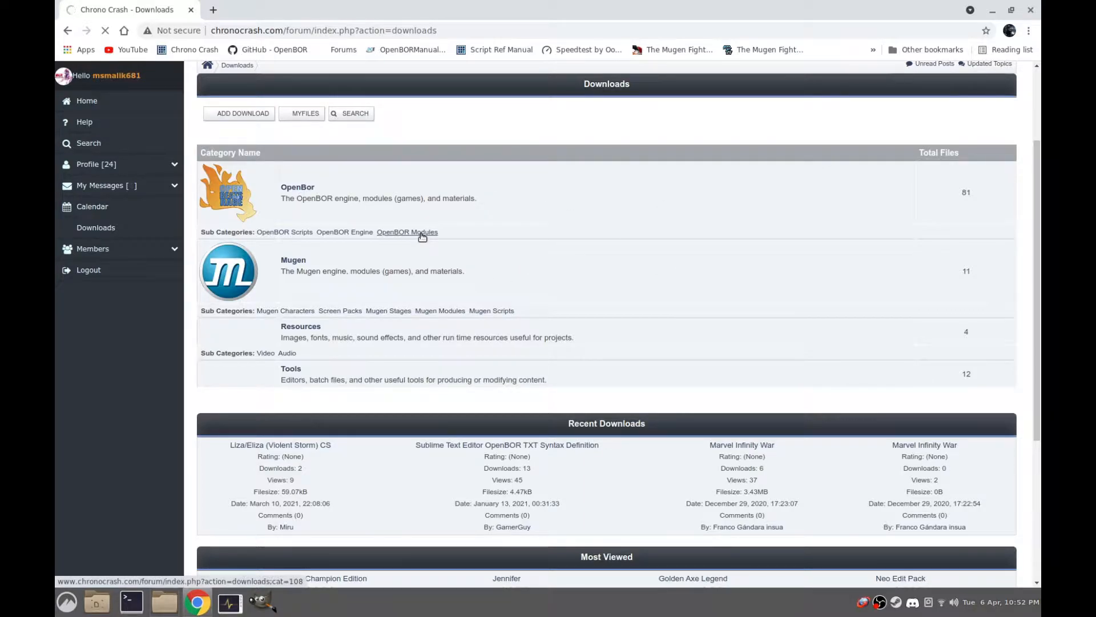
# Go to page 3 of the OpenBOR Modules list and open the Beats of Rage entry
pyautogui.scroll(-2, 358, 317)
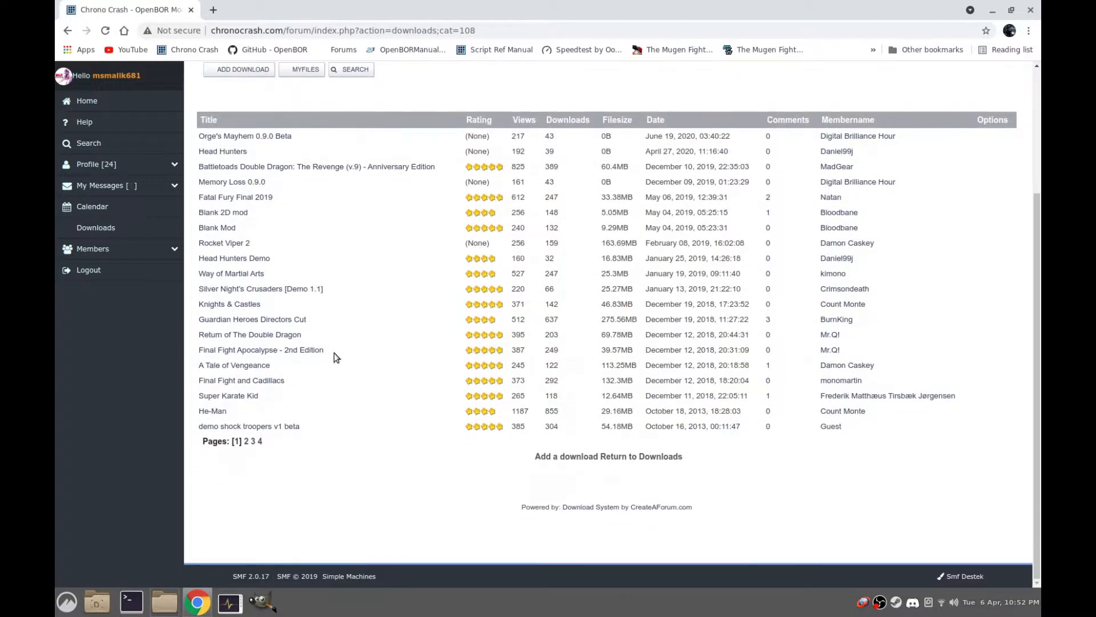
pyautogui.click(253, 442)
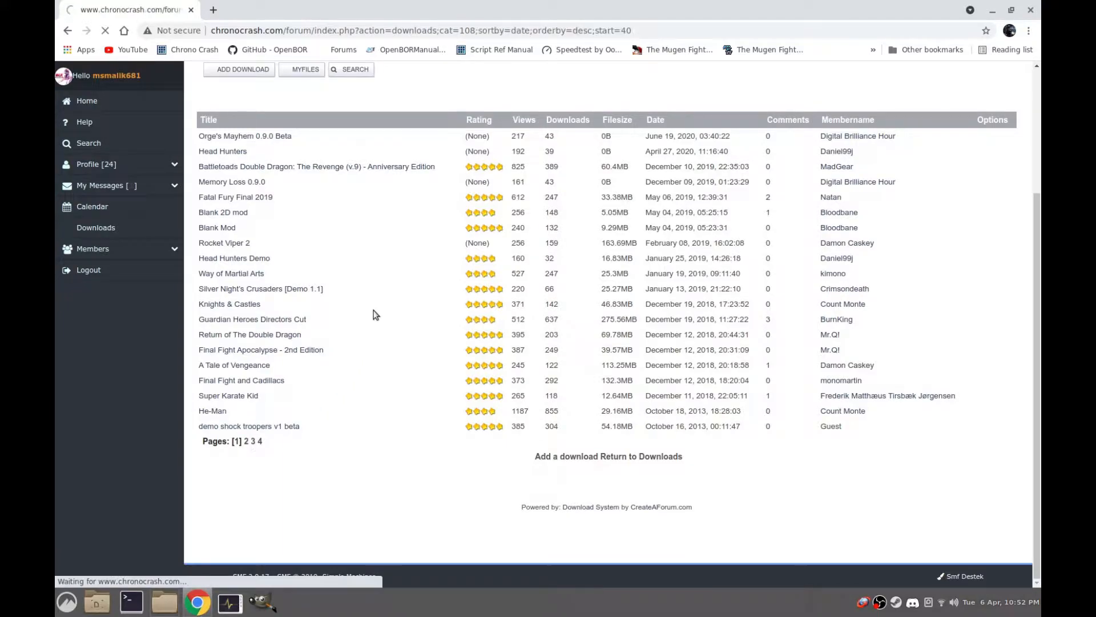
pyautogui.scroll(-2, 279, 328)
pyautogui.click(227, 365)
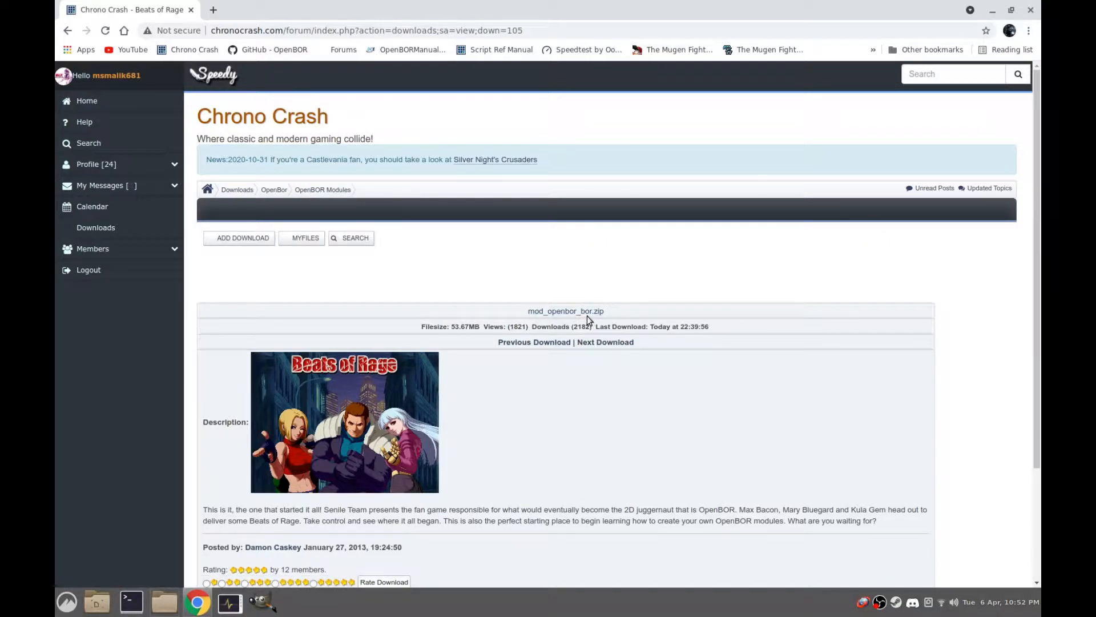
# Download mod_openbor_bor.zip to the Desktop folder and minimize the browser
pyautogui.click(588, 312)
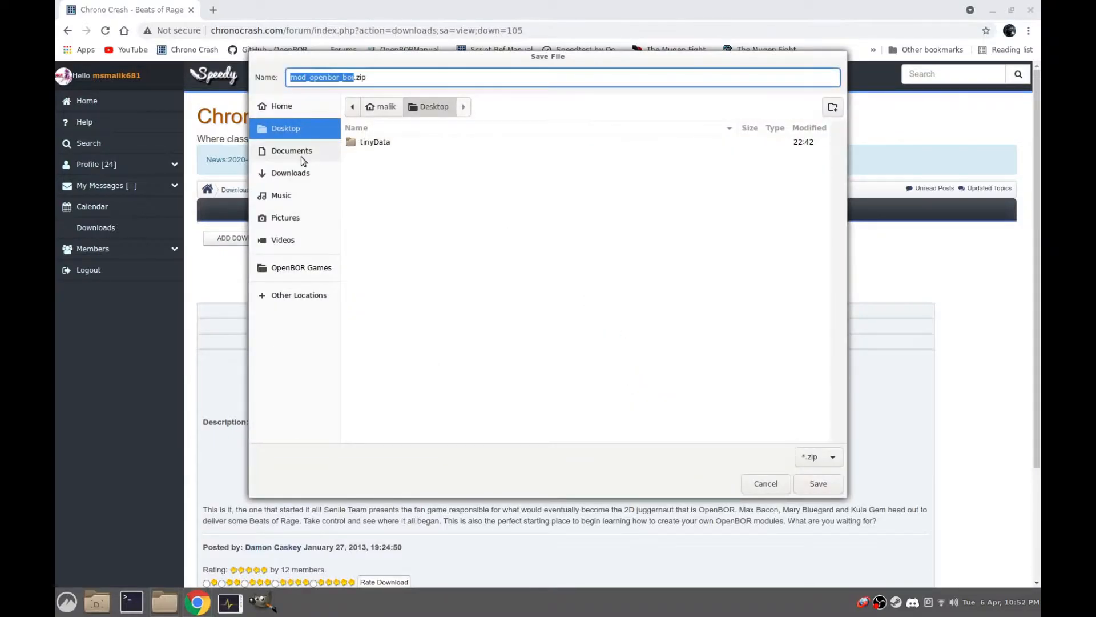
pyautogui.click(818, 481)
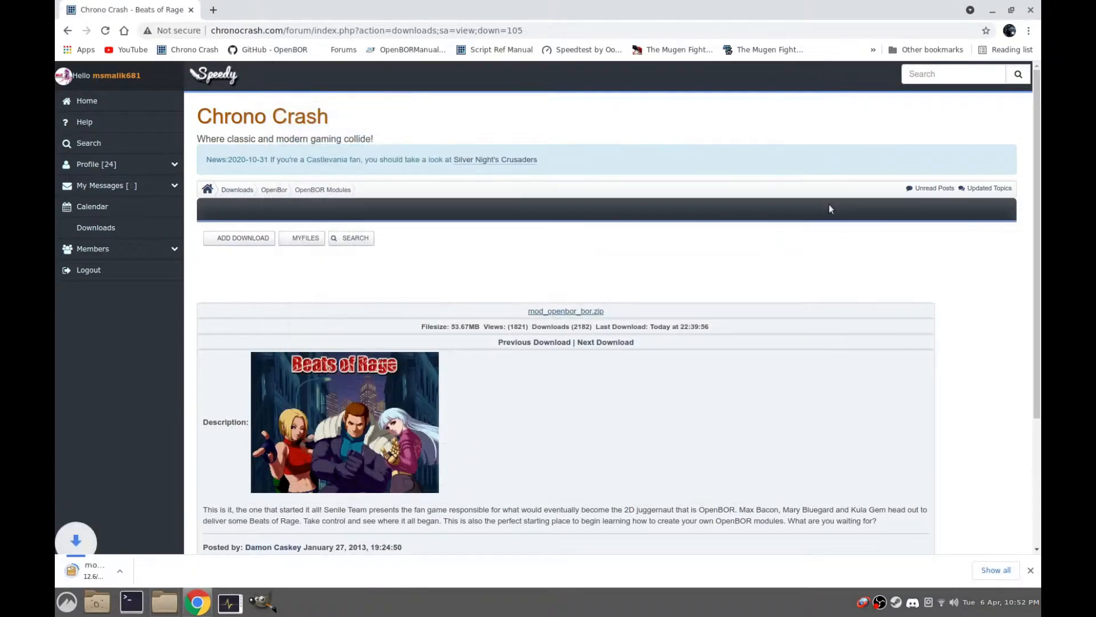
pyautogui.click(992, 9)
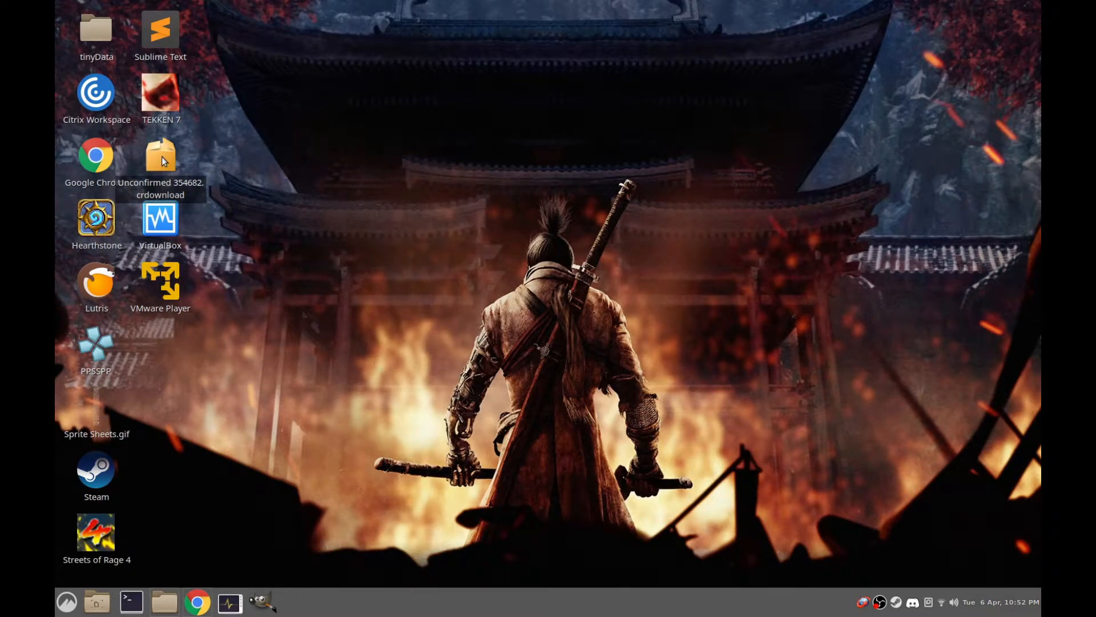
# Extract mod_openbor_bor.zip in place on the desktop
pyautogui.click(95, 344)
pyautogui.rightClick(96, 345)
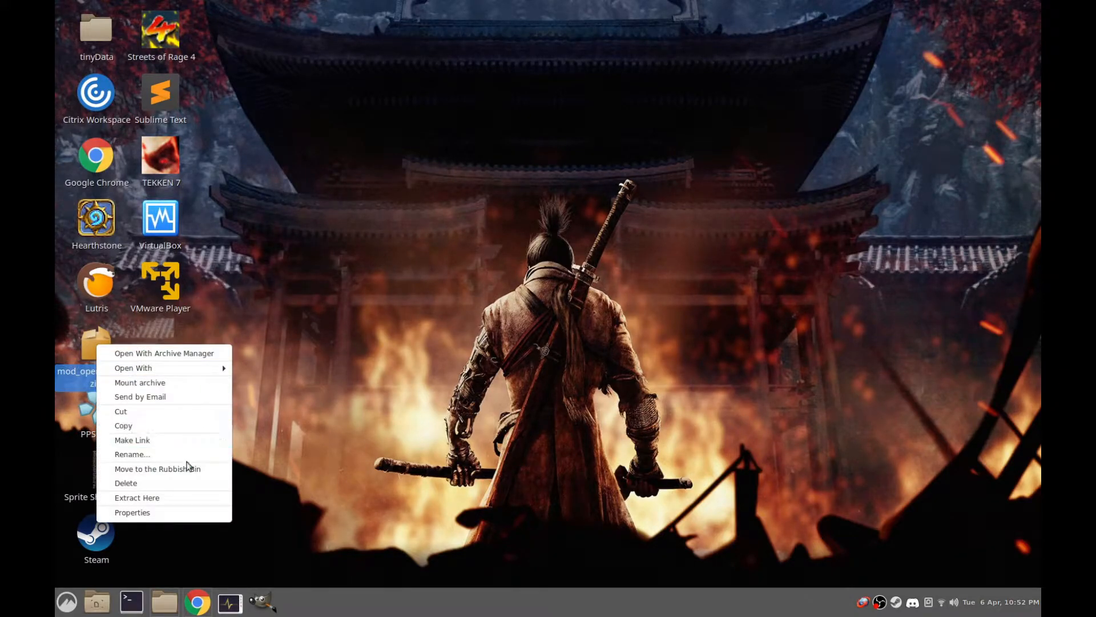
pyautogui.click(177, 495)
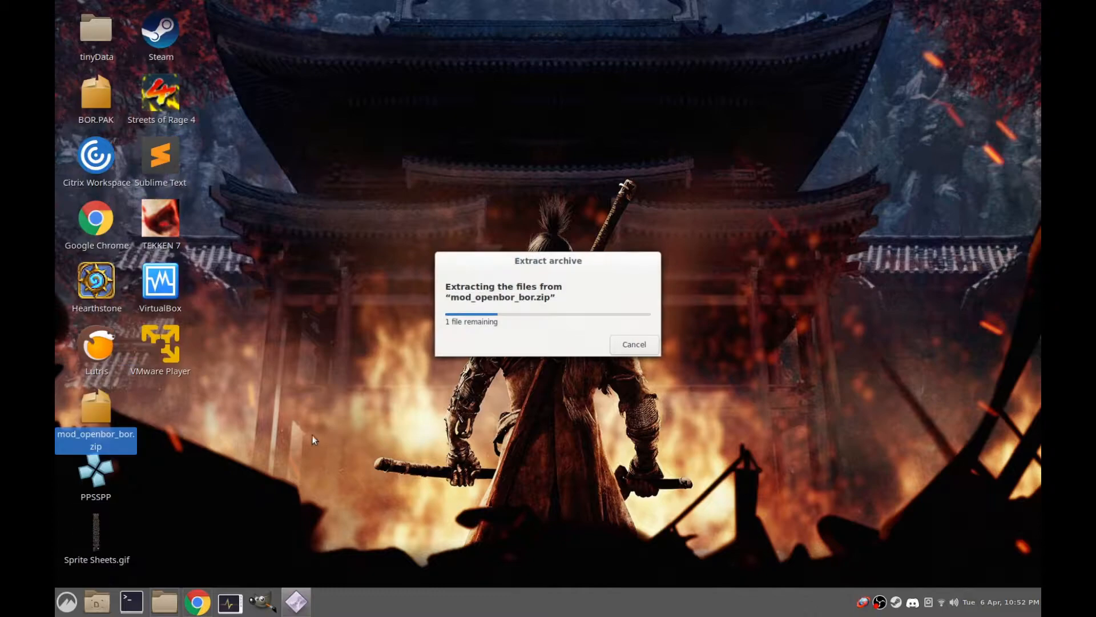
pyautogui.rightClick(94, 94)
pyautogui.click(135, 153)
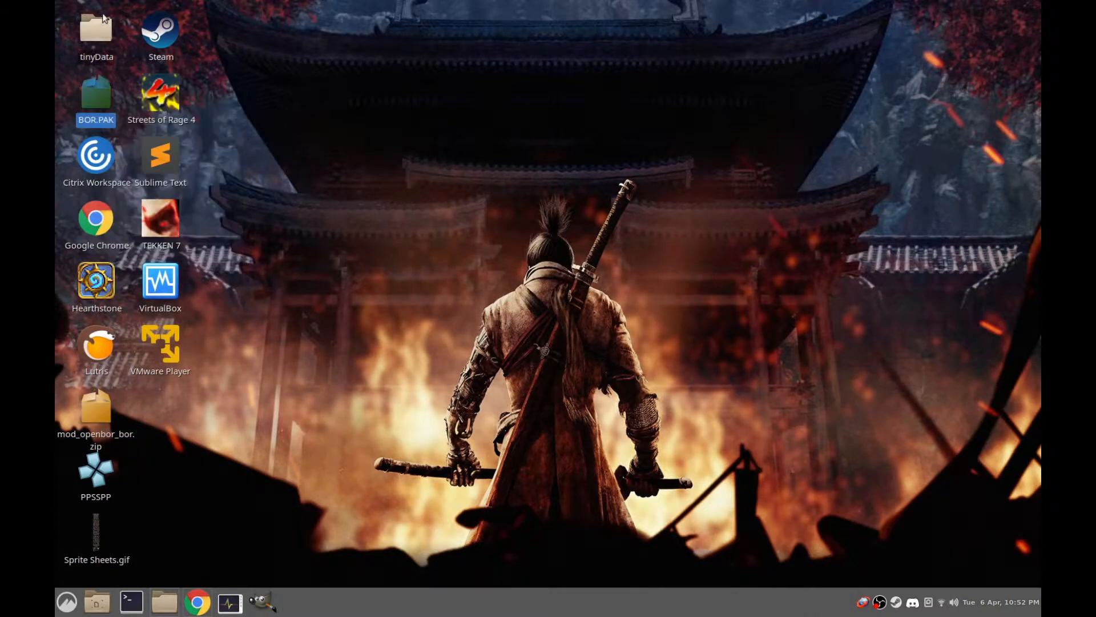
pyautogui.click(96, 26)
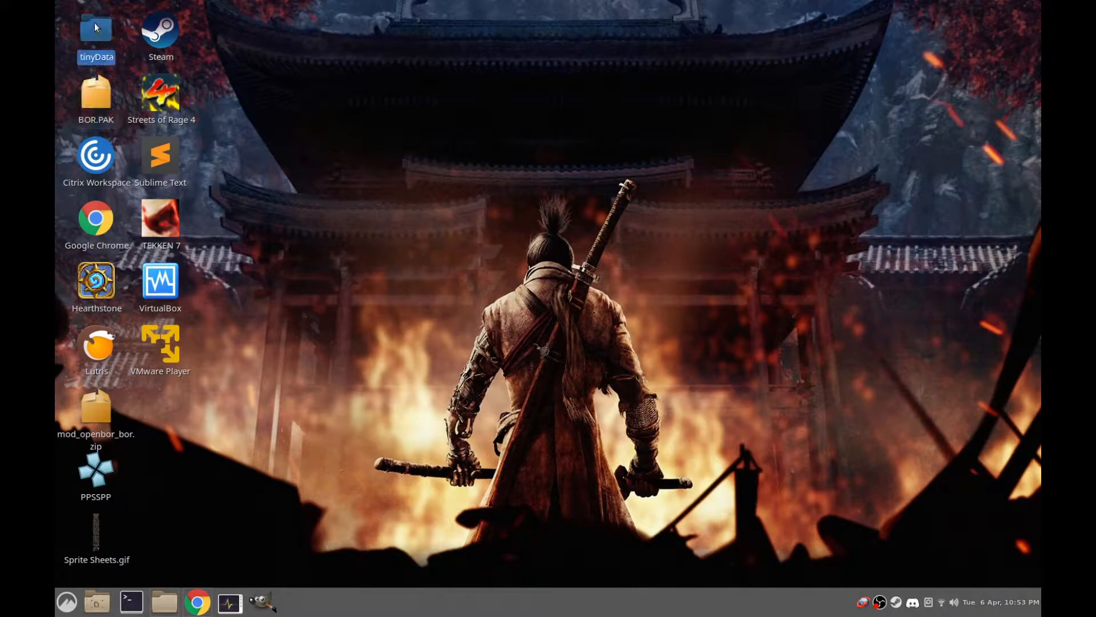
# Switch back to Google Chrome, search for "github openbor" and open the DCurrent/openbor repository
pyautogui.click(196, 602)
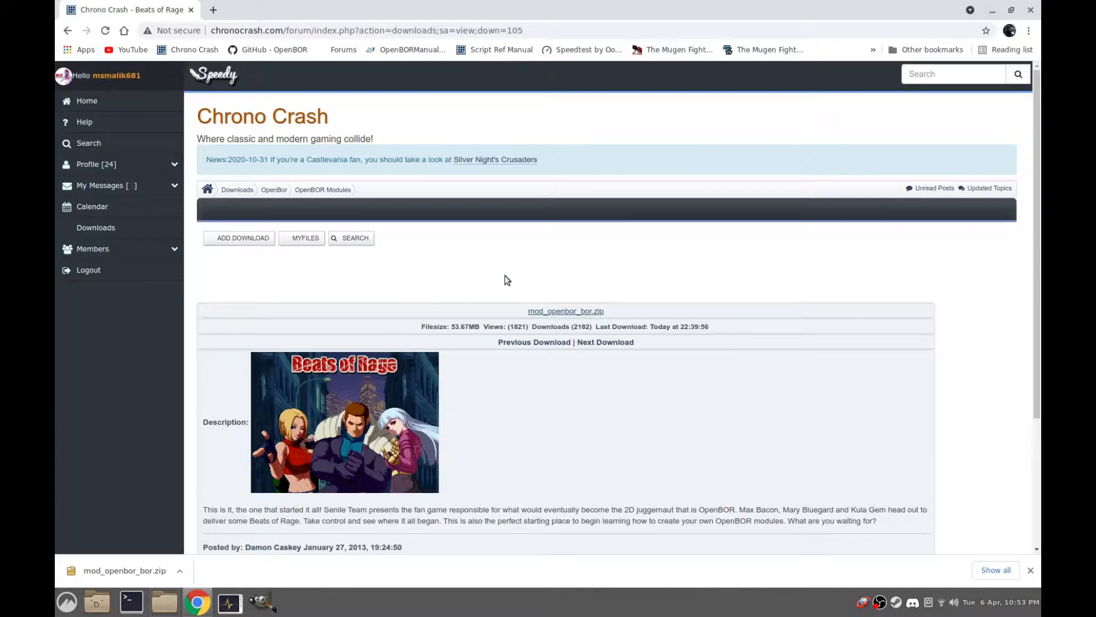
pyautogui.click(279, 30)
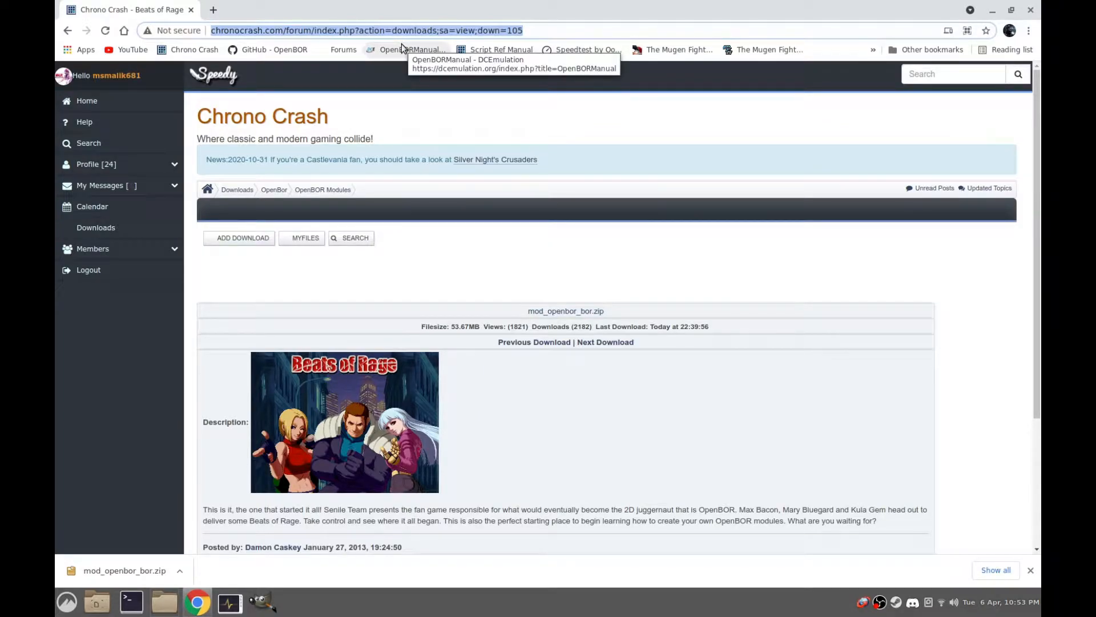
pyautogui.write('github ')
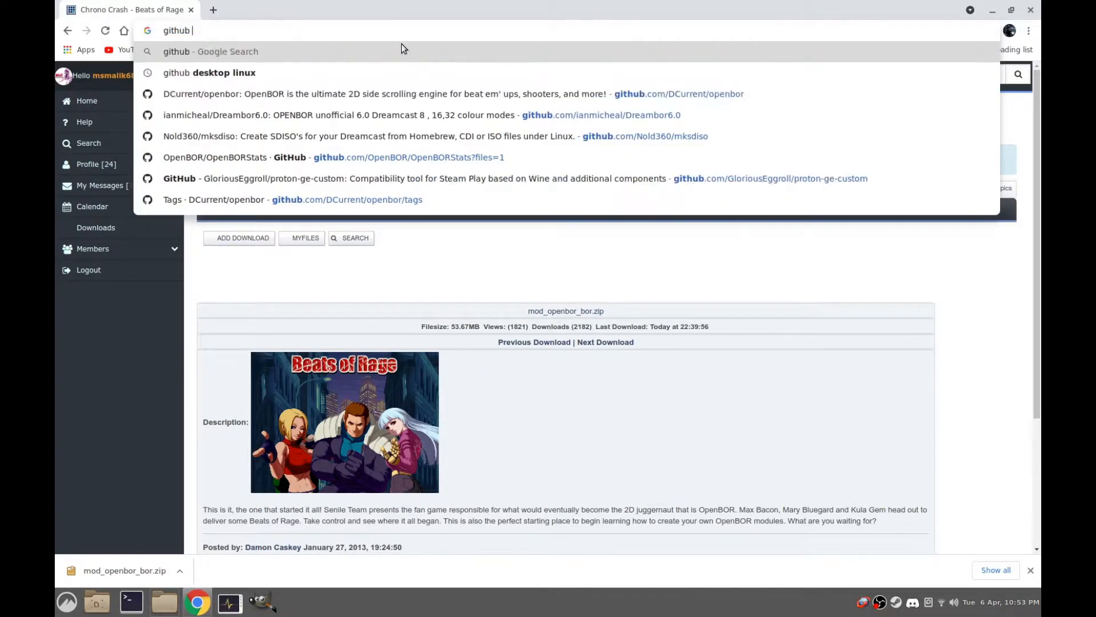
pyautogui.write('op')
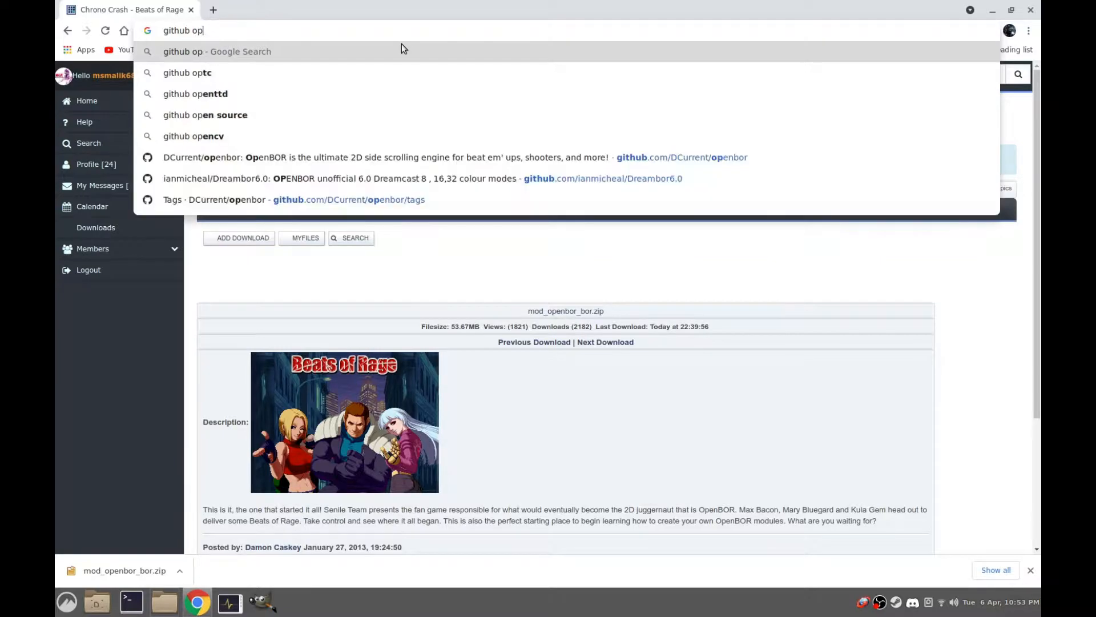
pyautogui.write('enbor')
pyautogui.press('Return')
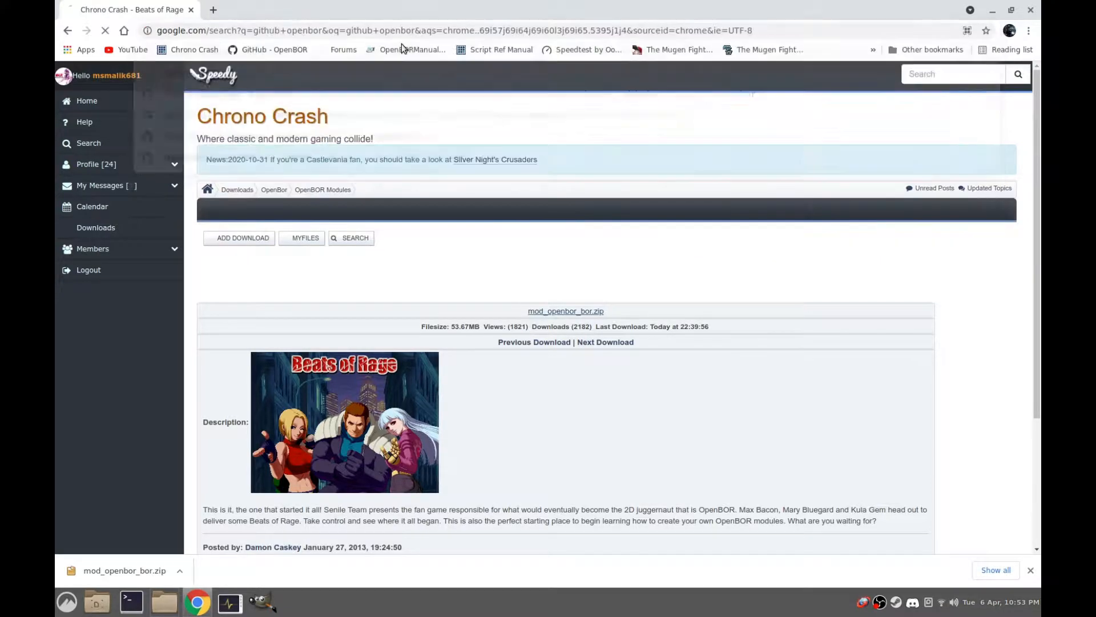
pyautogui.click(386, 190)
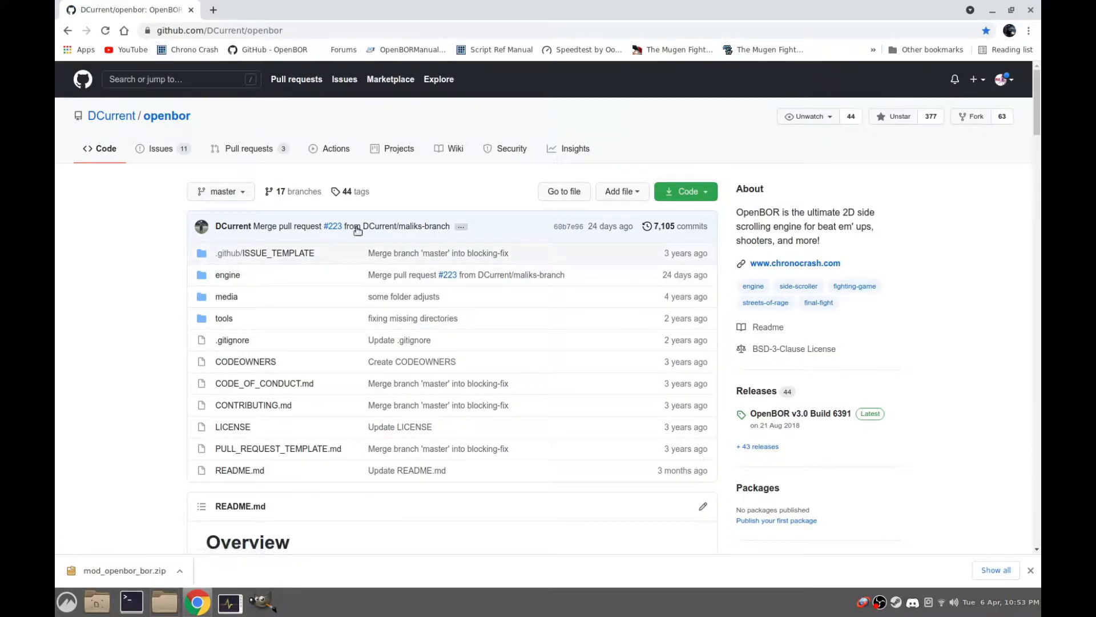
# Open the repository's releases list and examine the assets of OpenBOR v3.0 Build 6391
pyautogui.click(358, 192)
pyautogui.click(218, 195)
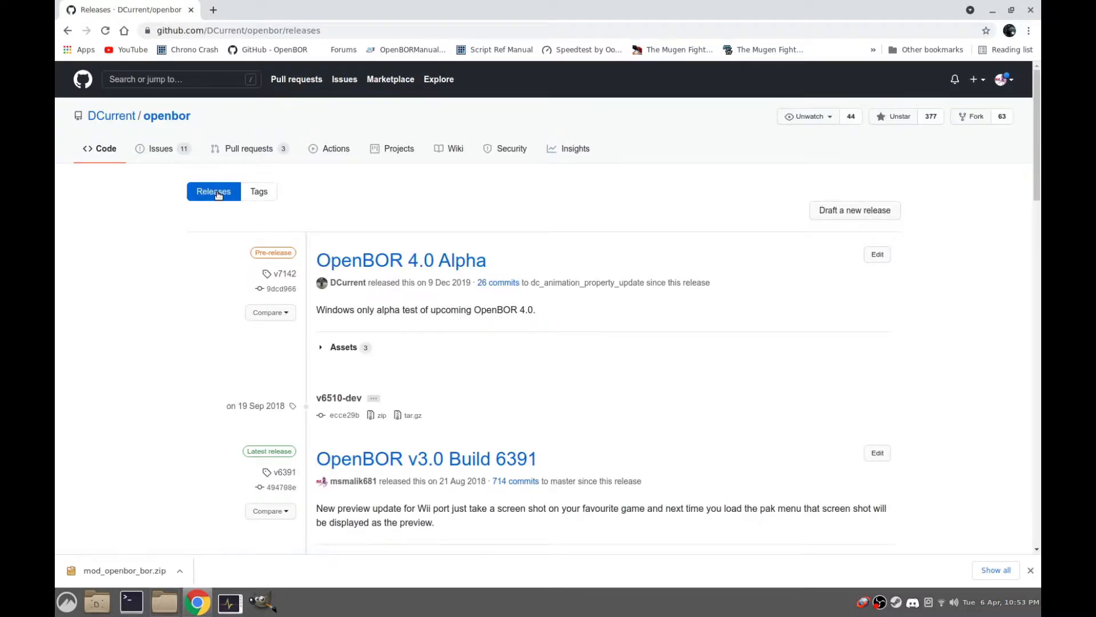
pyautogui.scroll(-1, 412, 440)
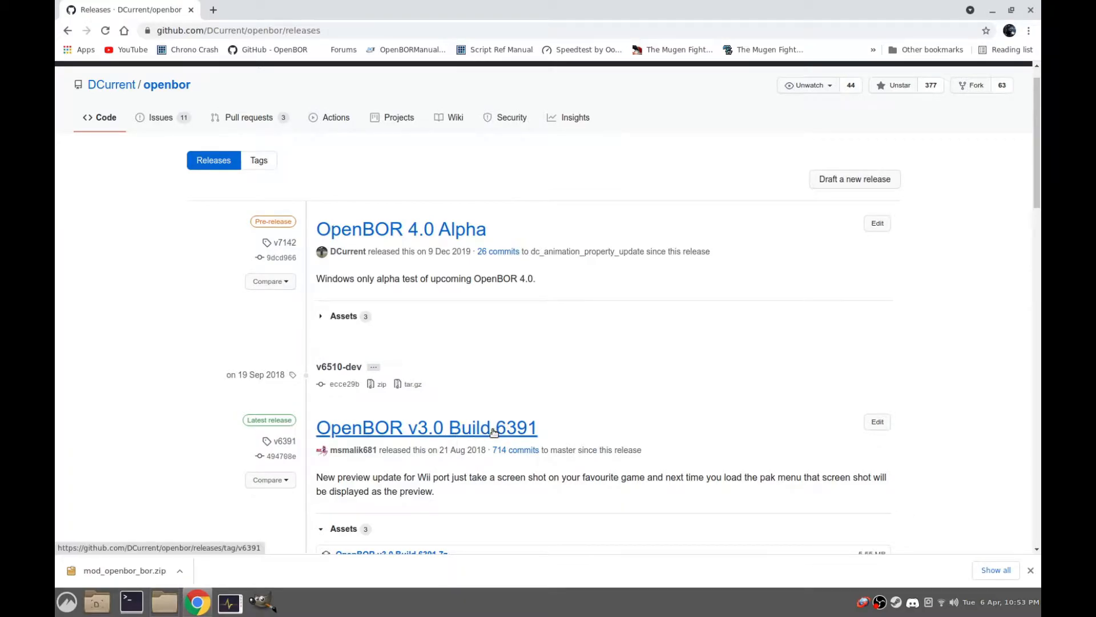
pyautogui.scroll(-2, 620, 418)
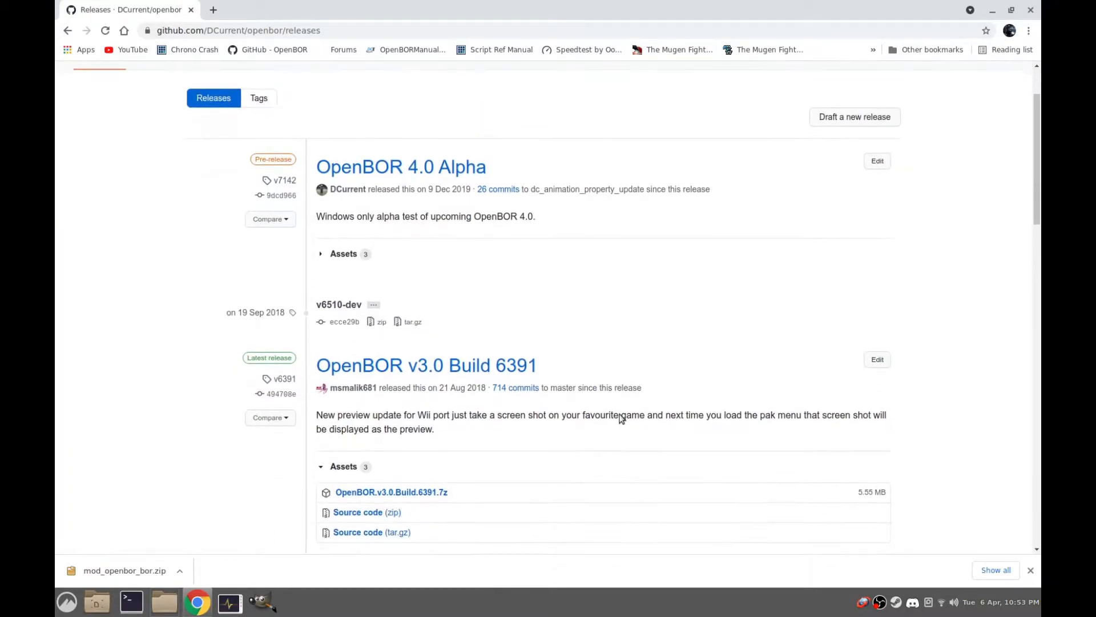
pyautogui.scroll(-2, 447, 400)
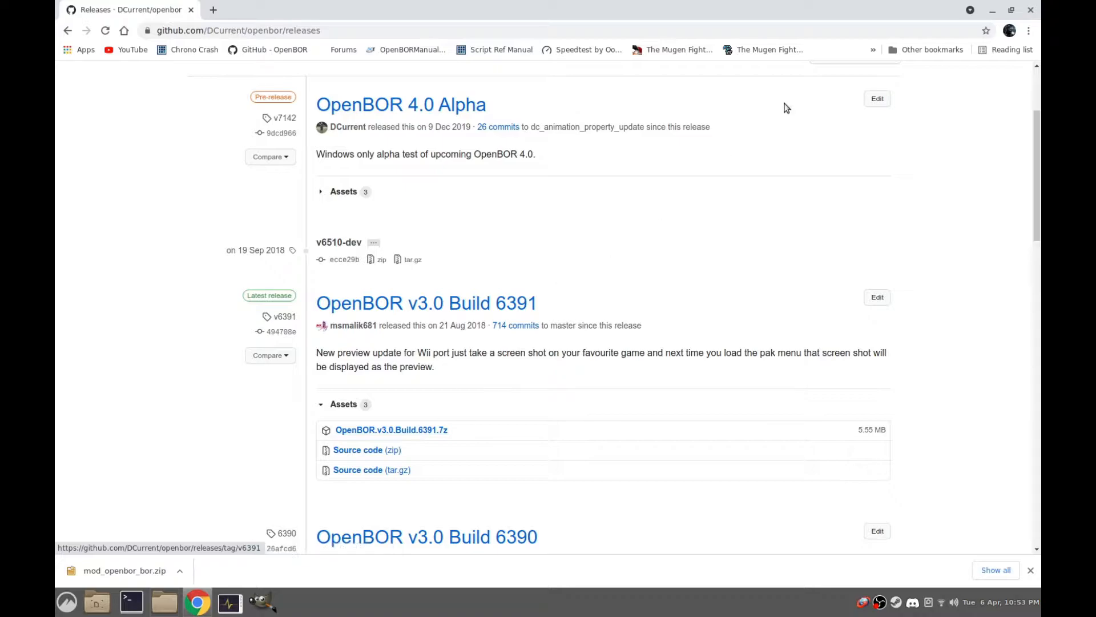
# Minimize the browser, open the tinyData folder from the desktop and select OpenBOR.exe
pyautogui.click(992, 10)
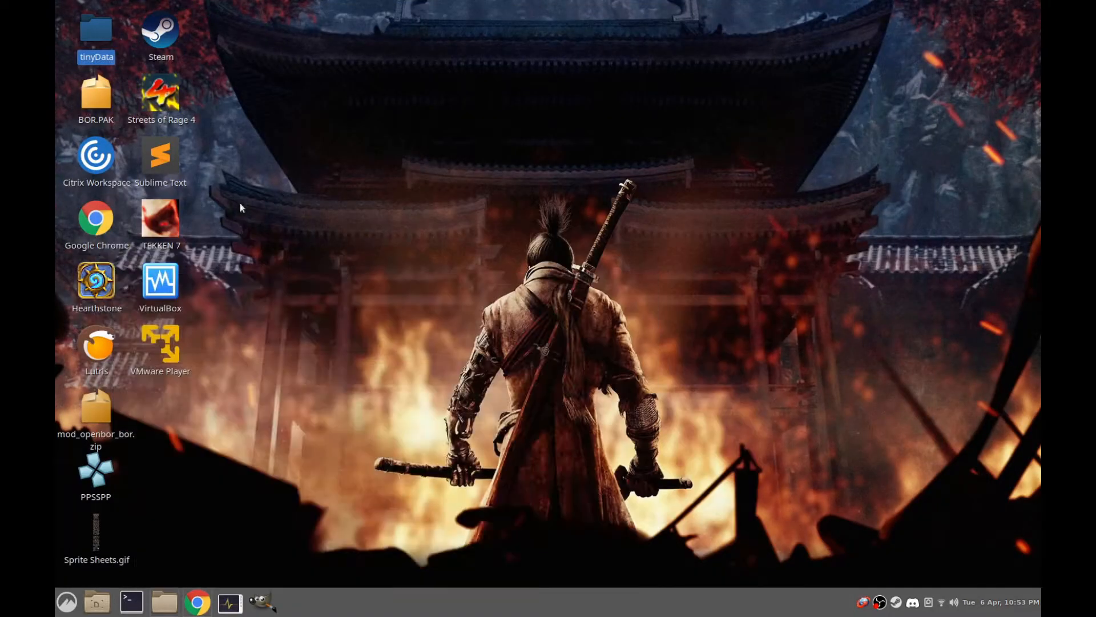
pyautogui.doubleClick(96, 30)
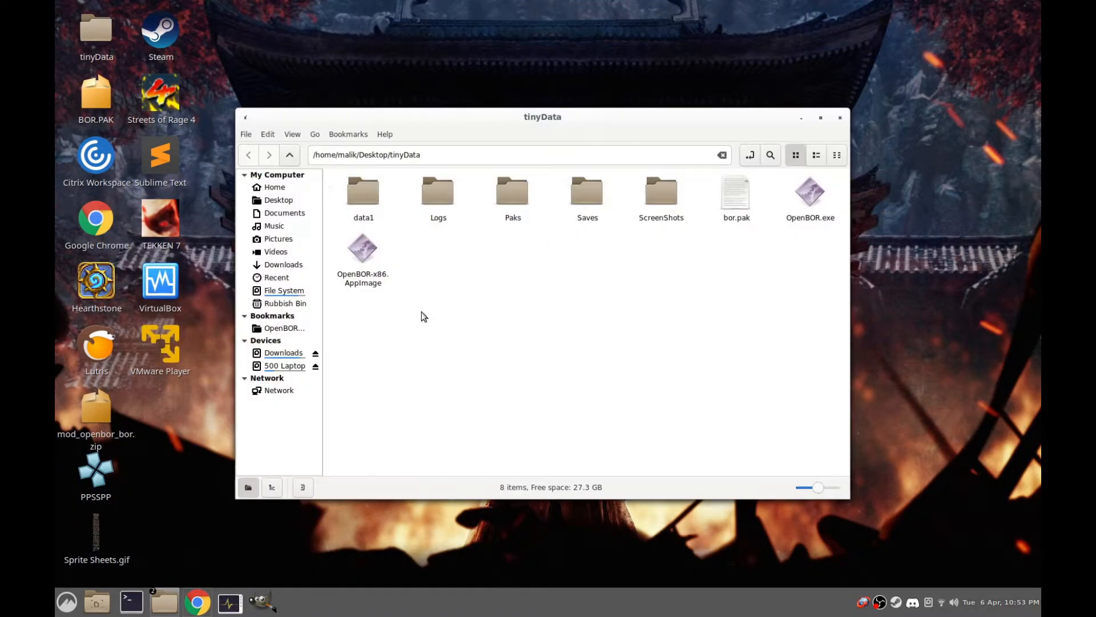
pyautogui.click(813, 197)
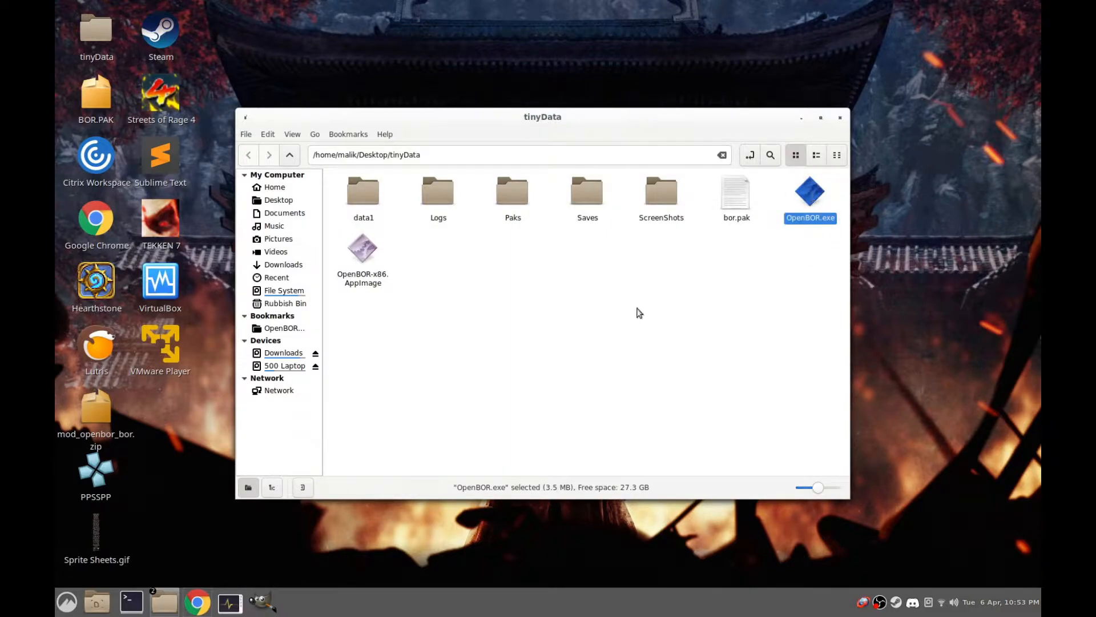
# Move BOR.PAK from the desktop into the Paks folder inside tinyData and return to the tinyData folder
pyautogui.doubleClick(517, 194)
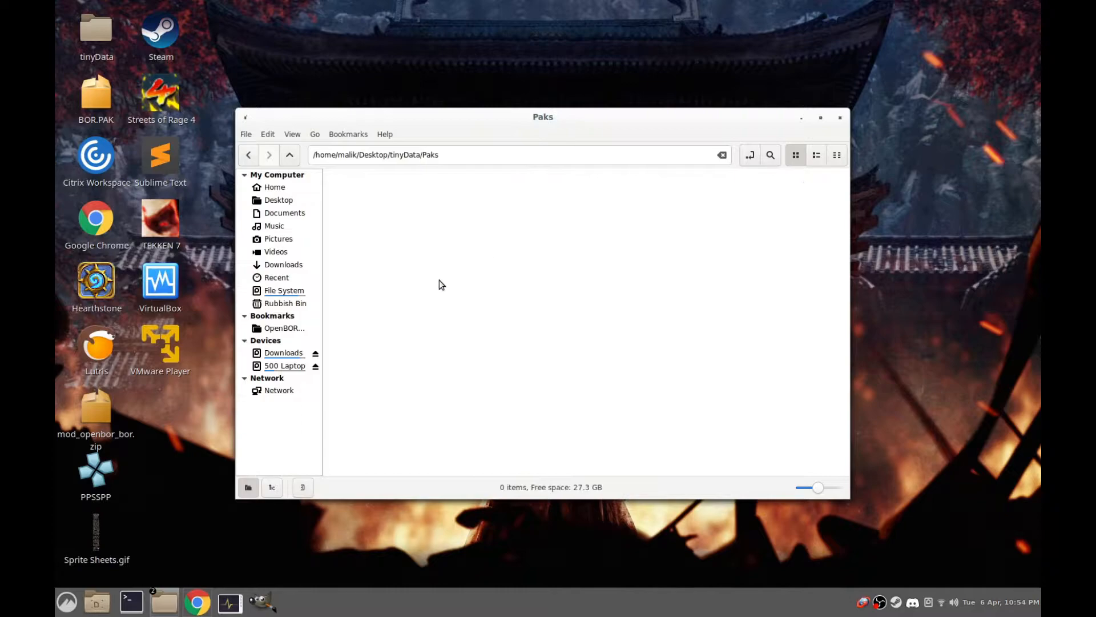
pyautogui.rightClick(90, 94)
pyautogui.click(147, 148)
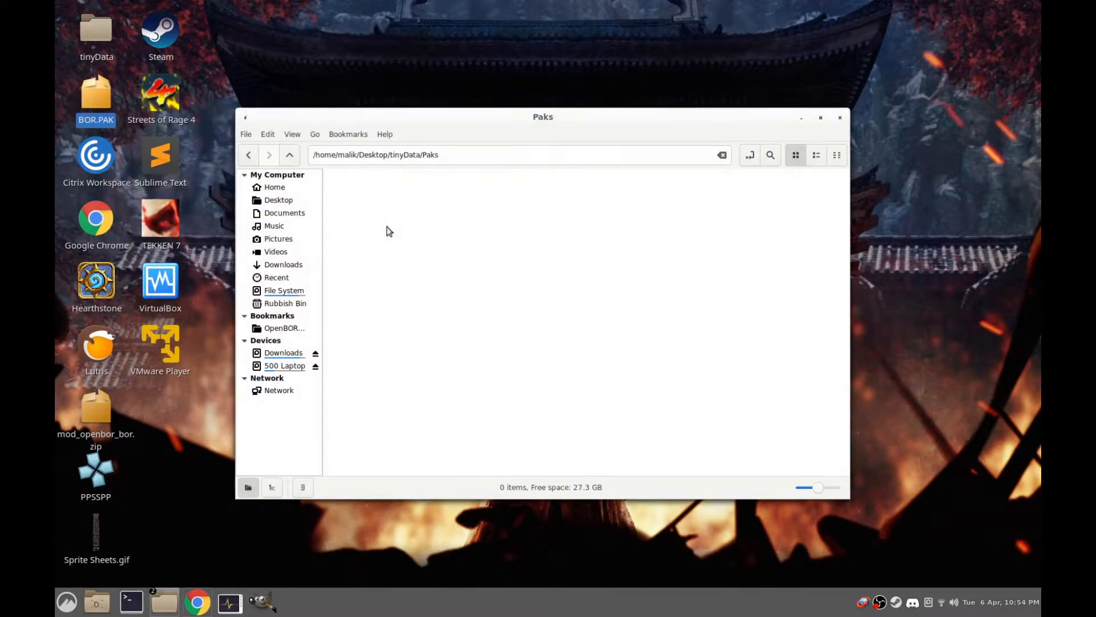
pyautogui.rightClick(386, 226)
pyautogui.click(440, 335)
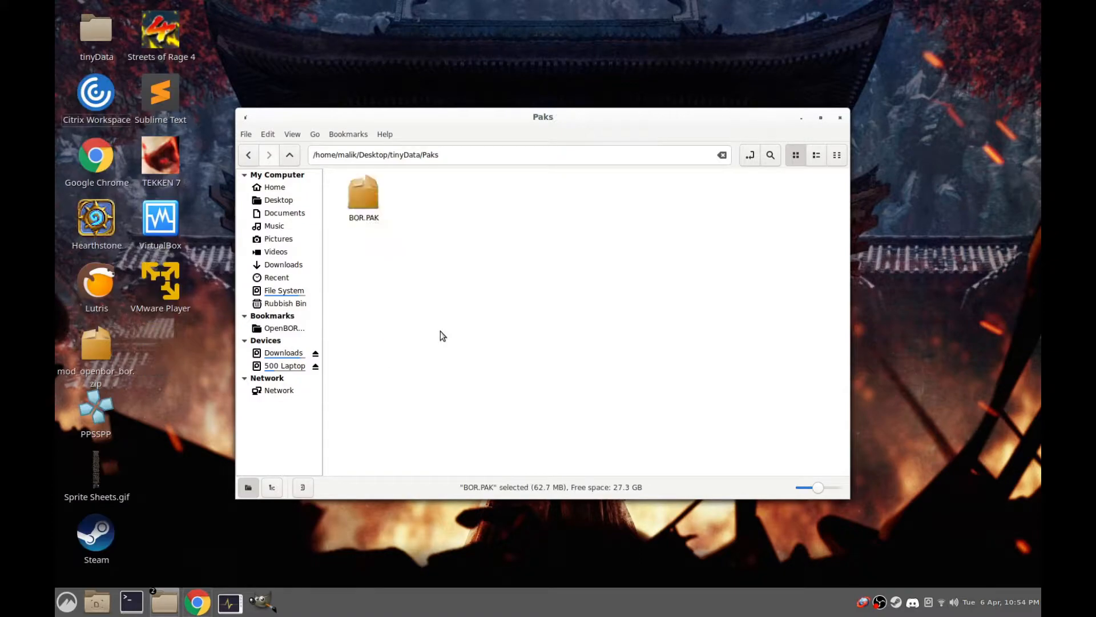
pyautogui.click(289, 154)
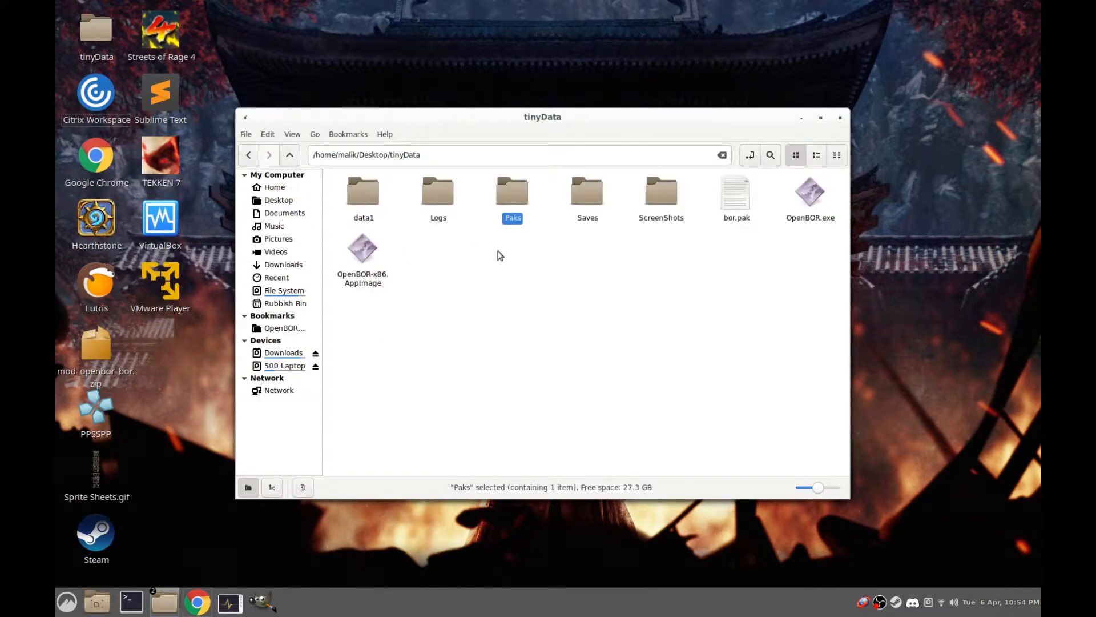
# Permanently delete the data1 folder from tinyData
pyautogui.click(365, 195)
pyautogui.rightClick(358, 198)
pyautogui.click(417, 391)
pyautogui.click(601, 352)
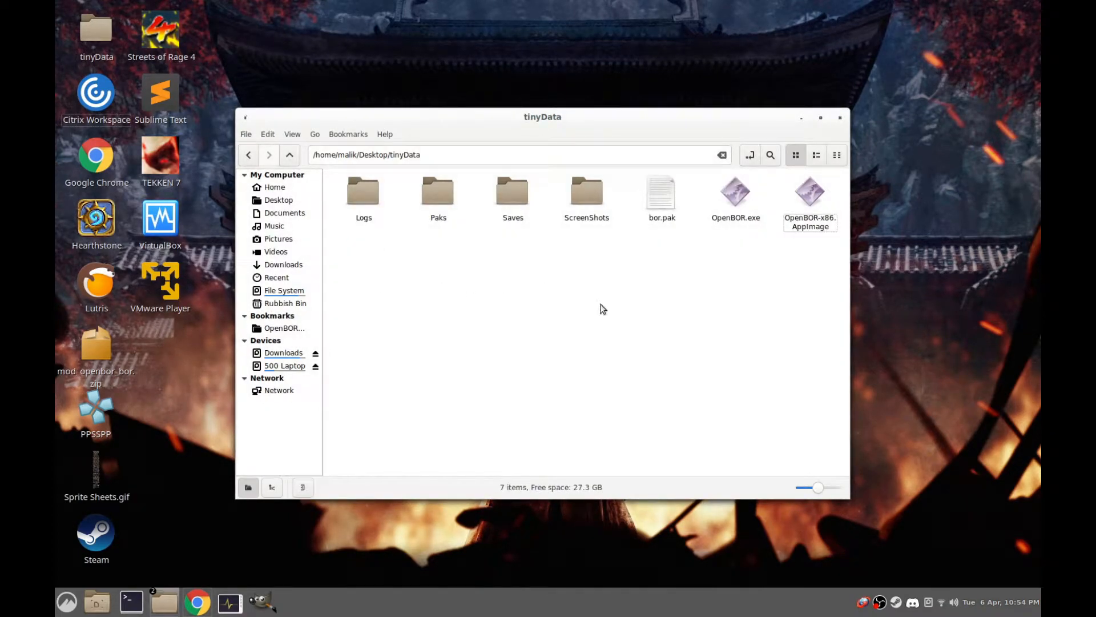
# Launch the Beats of Rage game with OpenBOR-x86.AppImage
pyautogui.click(812, 229)
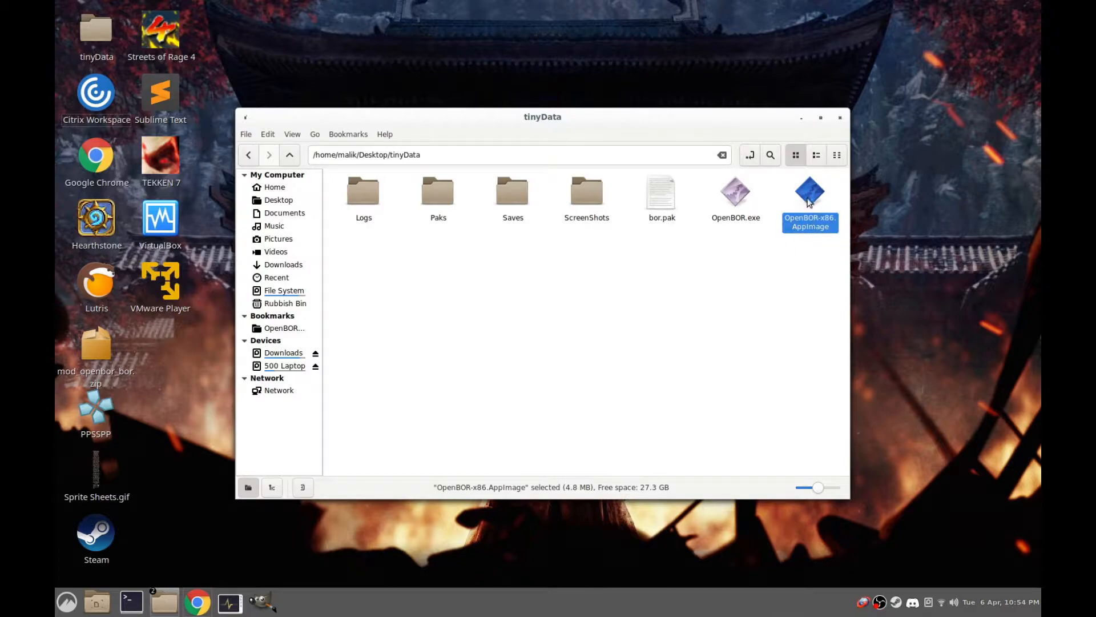
pyautogui.click(737, 194)
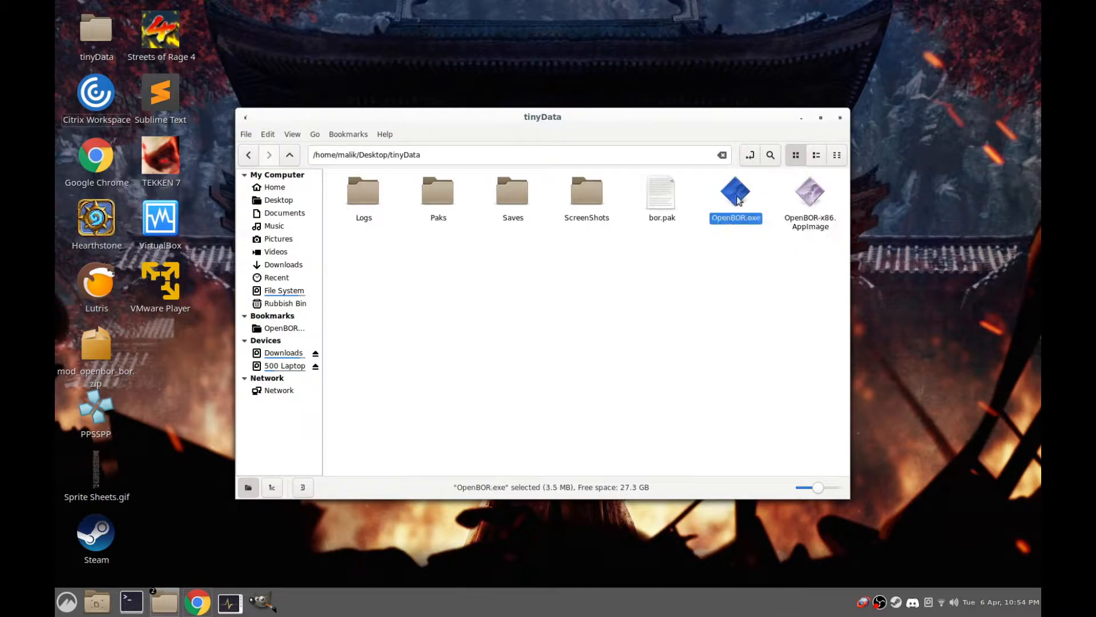
pyautogui.click(809, 194)
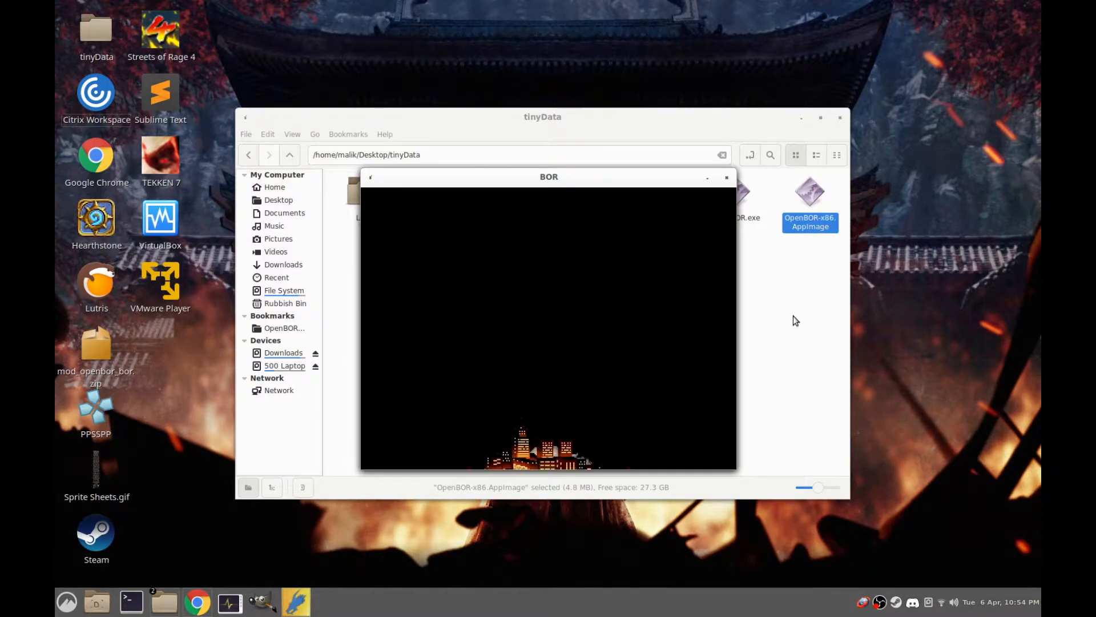
# Close the game and permanently delete the Saves folder from tinyData
pyautogui.click(509, 190)
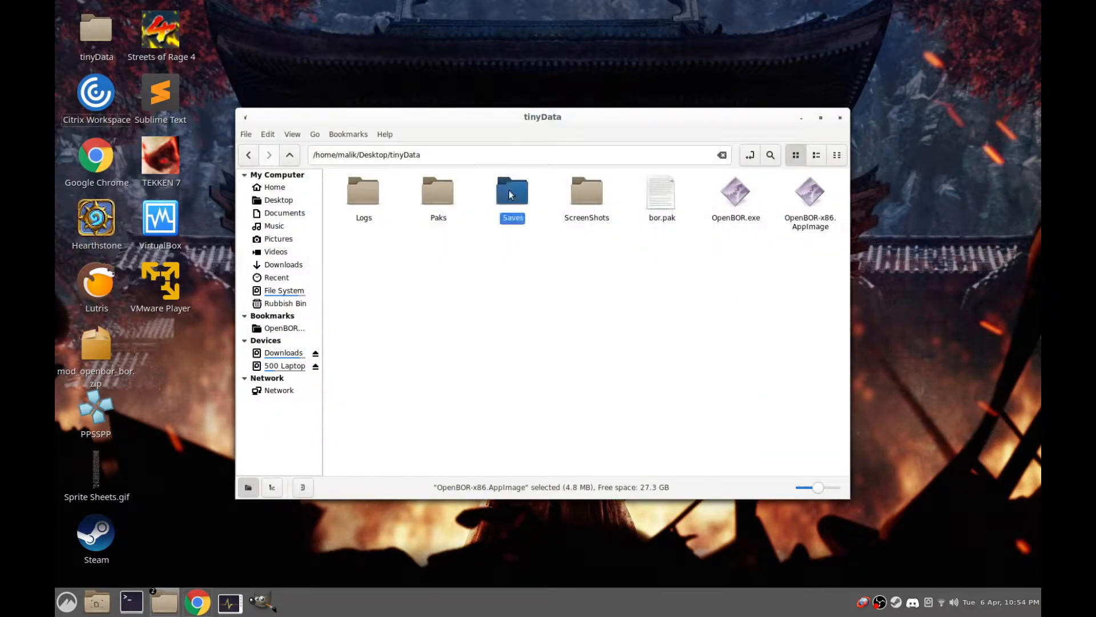
pyautogui.rightClick(509, 190)
pyautogui.click(561, 386)
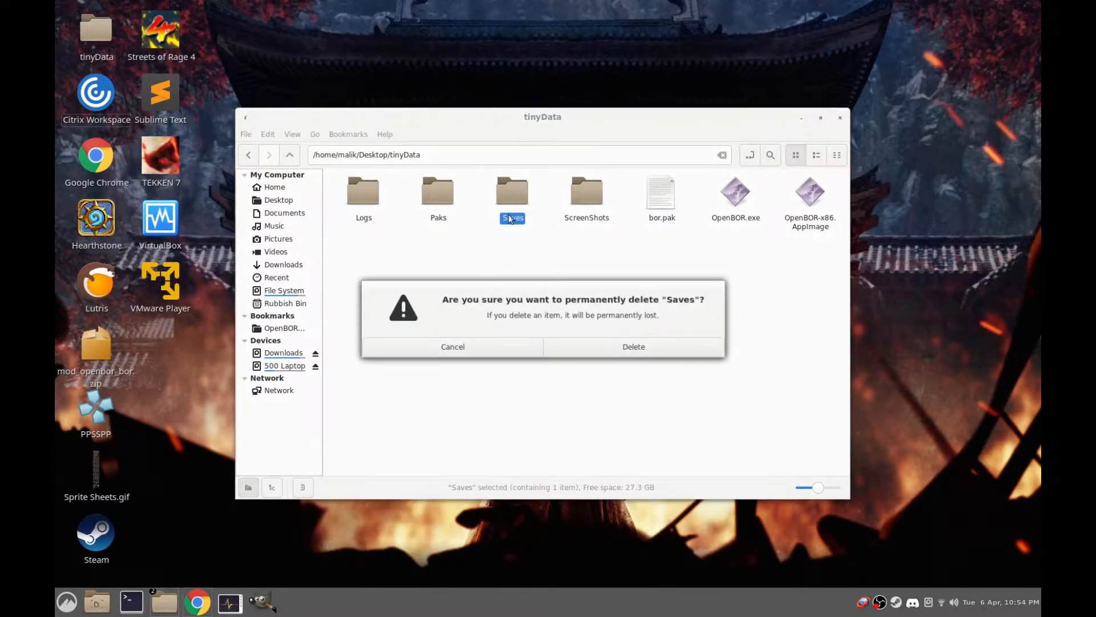
pyautogui.click(624, 350)
# Relaunch OpenBOR-x86.AppImage and enlarge the game window through the game's video options
pyautogui.doubleClick(735, 194)
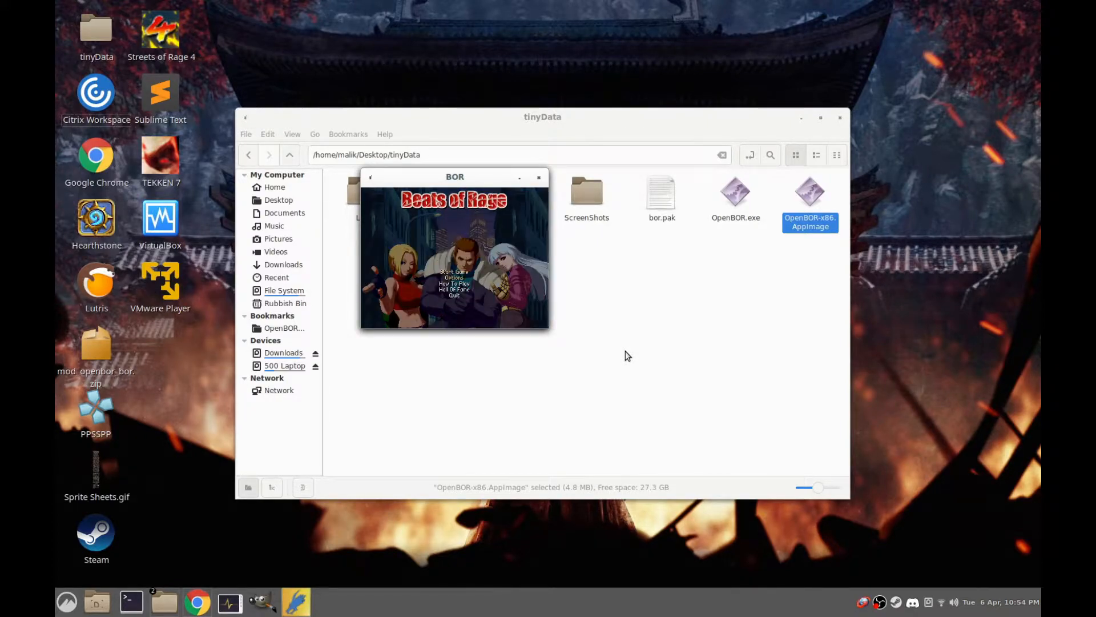
pyautogui.press('Return')
pyautogui.press('Down')
pyautogui.press('Up')
pyautogui.press('Return')
pyautogui.press('Down')
pyautogui.press('Down')
pyautogui.press('Down')
pyautogui.press('Down')
pyautogui.press('Down')
pyautogui.press('Right')
# Leave the game's options and start a new game in Easy mode
pyautogui.press('Down')
pyautogui.press('Down')
pyautogui.press('Down')
pyautogui.press('Return')
pyautogui.press('Down')
pyautogui.press('Down')
pyautogui.press('Down')
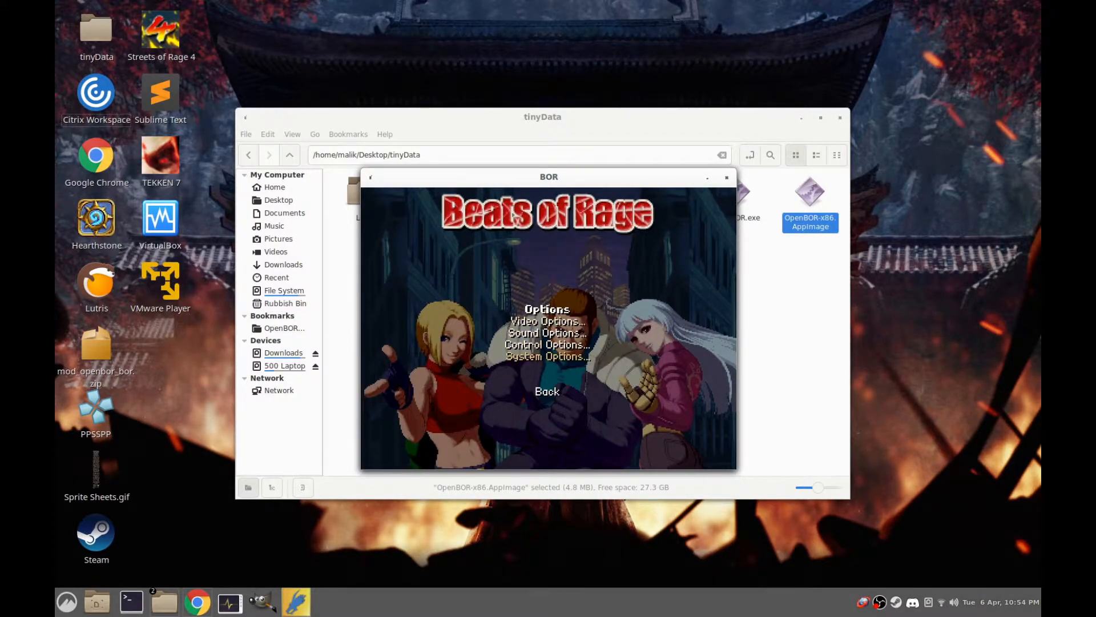
pyautogui.press('Down')
pyautogui.press('Return')
pyautogui.press('Up')
pyautogui.press('Return')
pyautogui.press('Return')
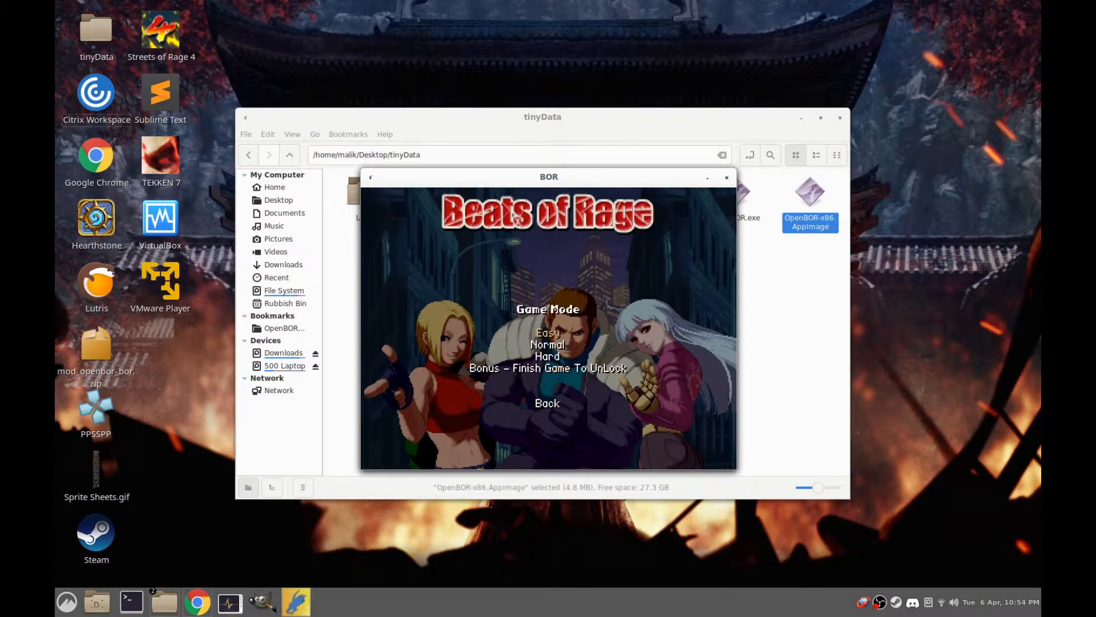
pyautogui.press('Return')
# Cycle through the playable characters and choose Max for the game
pyautogui.press('Left')
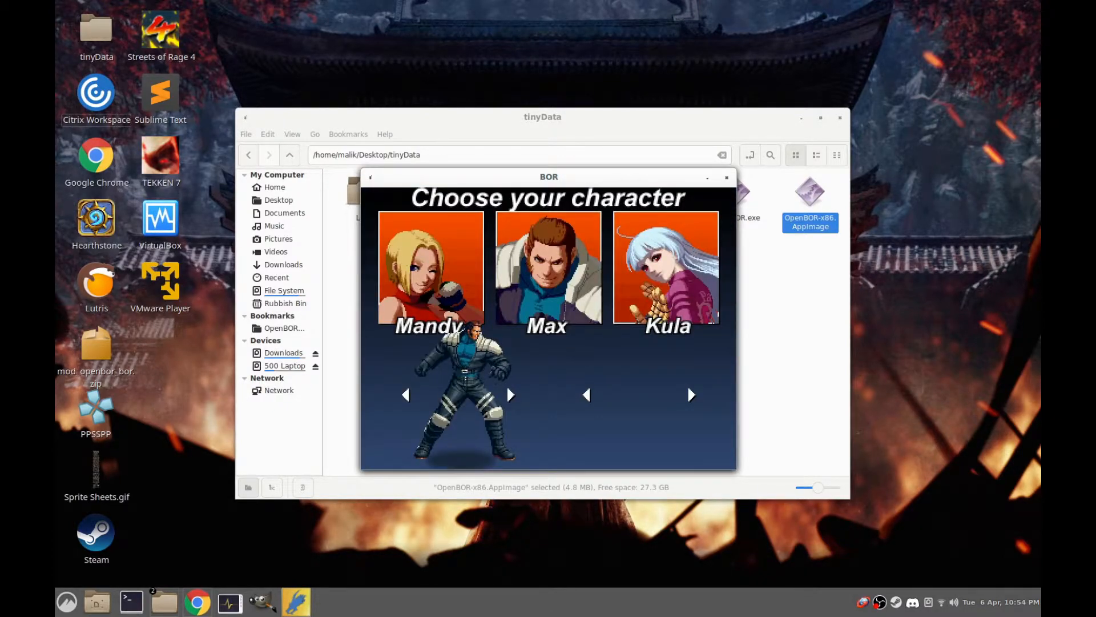
pyautogui.press('Left')
pyautogui.press('Left')
pyautogui.press('Left')
pyautogui.press('Left')
pyautogui.press('Left')
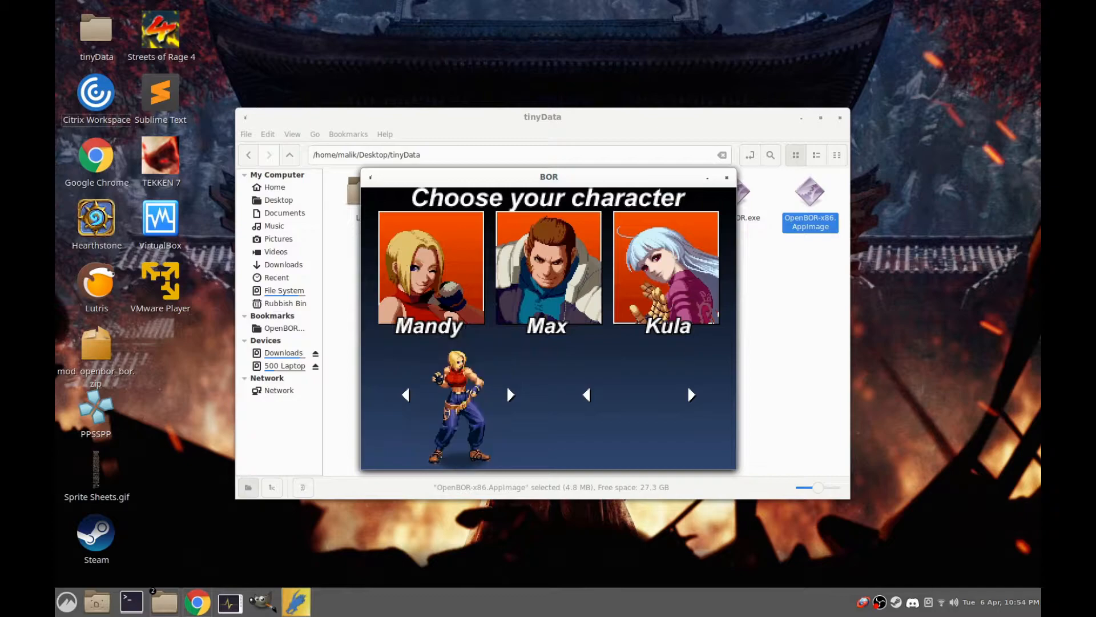
pyautogui.press('Left')
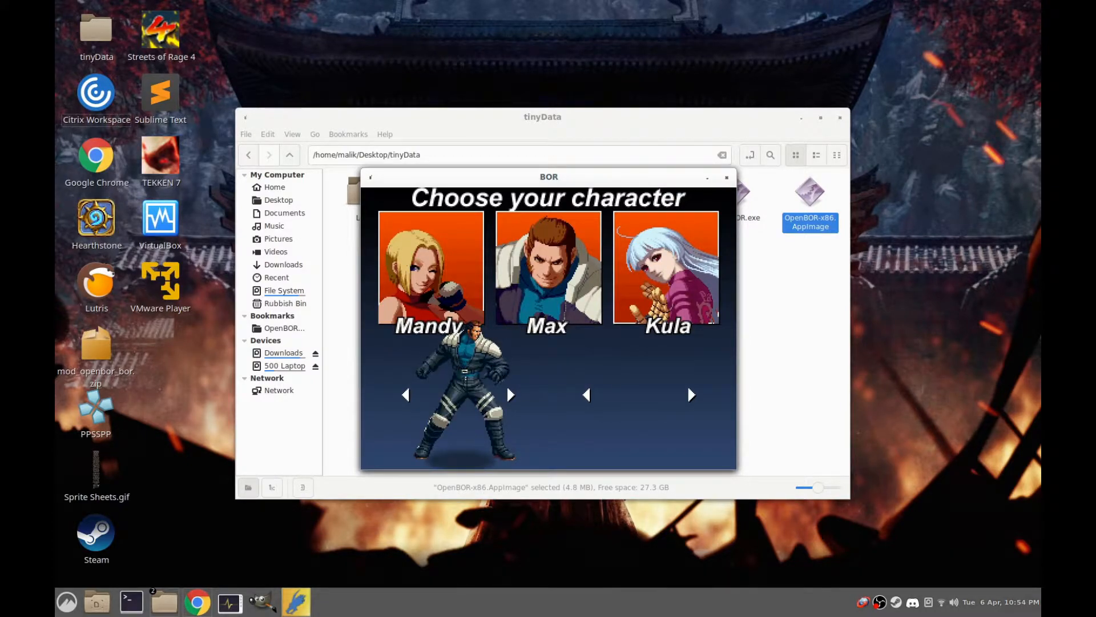
pyautogui.press('Right')
pyautogui.press('Right')
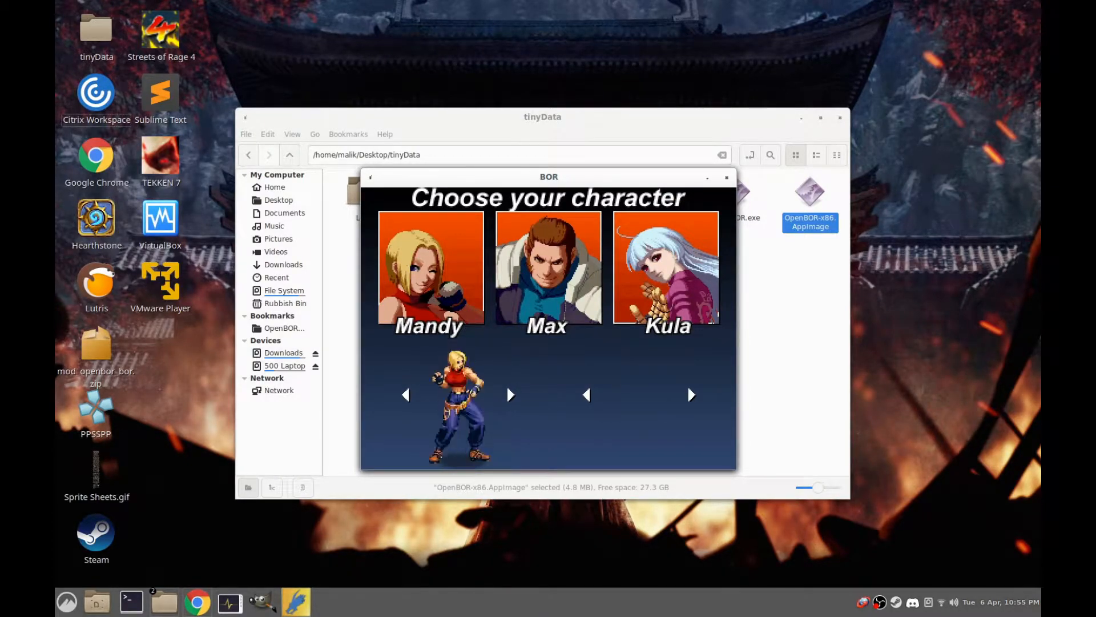
pyautogui.press('Right')
pyautogui.press('Left')
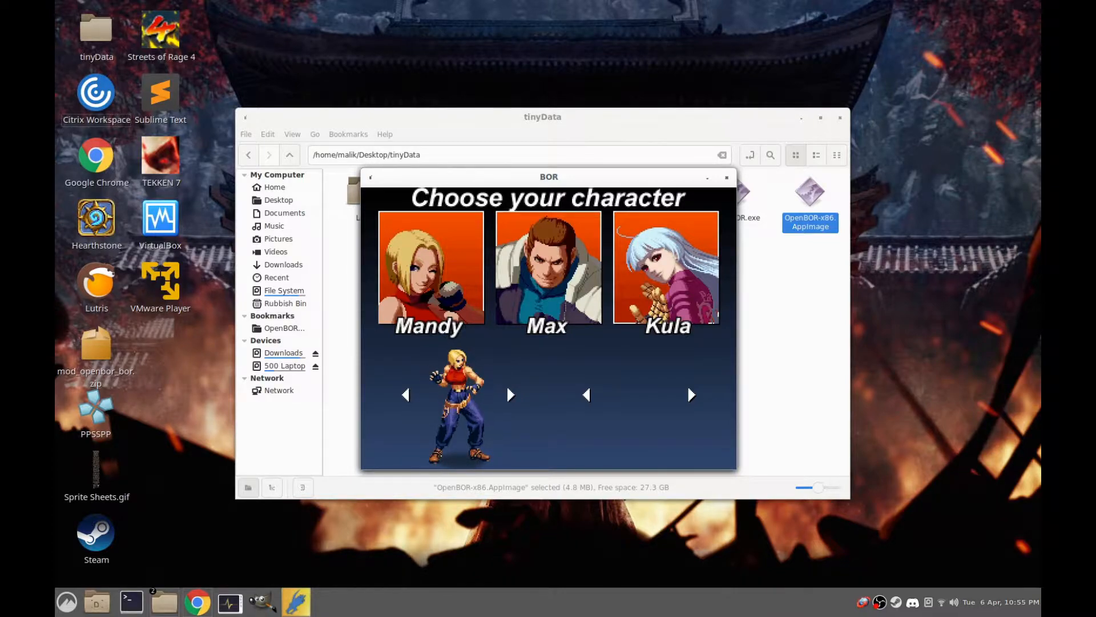
pyautogui.press('Left')
pyautogui.press('Left')
pyautogui.press('Left')
pyautogui.press('Right')
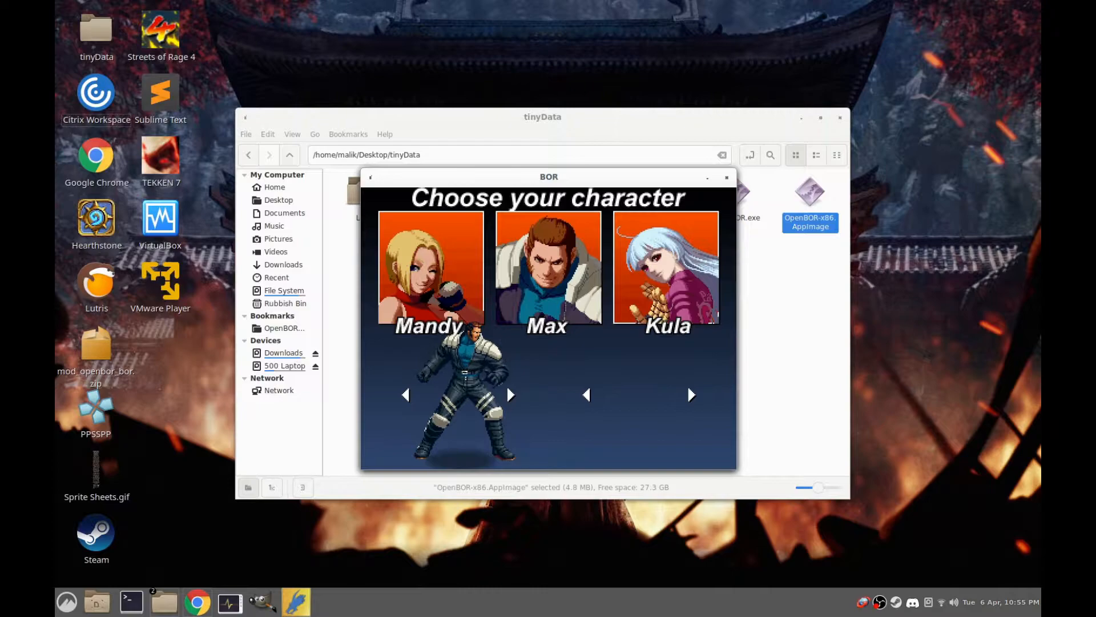
pyautogui.press('Right')
pyautogui.press('Left')
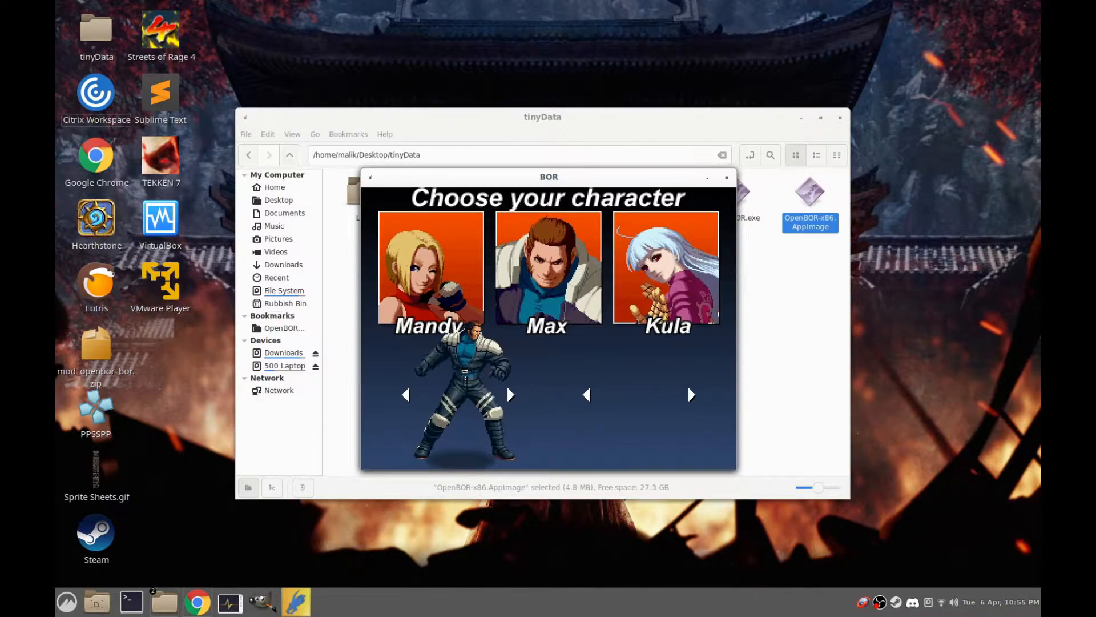
pyautogui.press('Return')
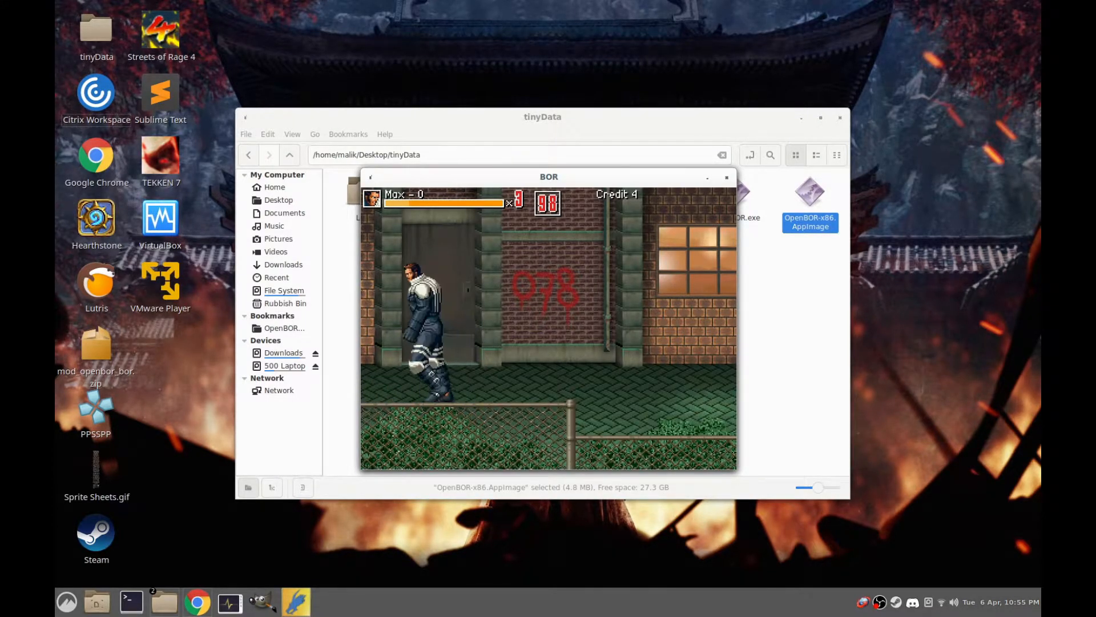
# Test Max's attacks and movement in the first stage, then close the game
pyautogui.press('a')
pyautogui.press('a')
pyautogui.press('d')
pyautogui.press('Left')
pyautogui.press('Right')
pyautogui.press('Left')
pyautogui.press('Right')
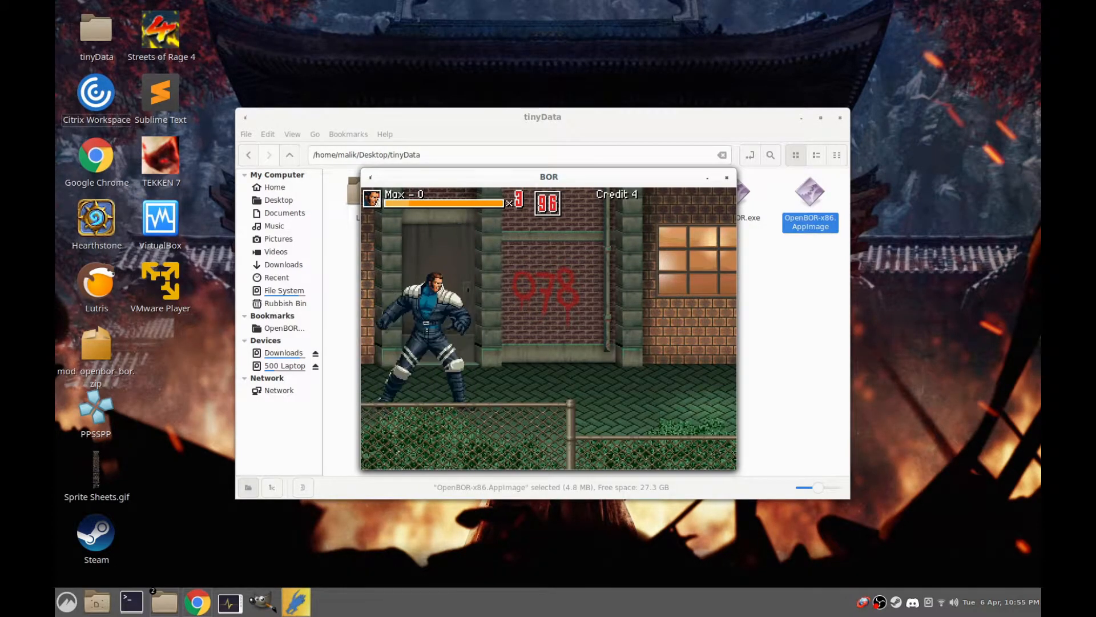
pyautogui.press('Right')
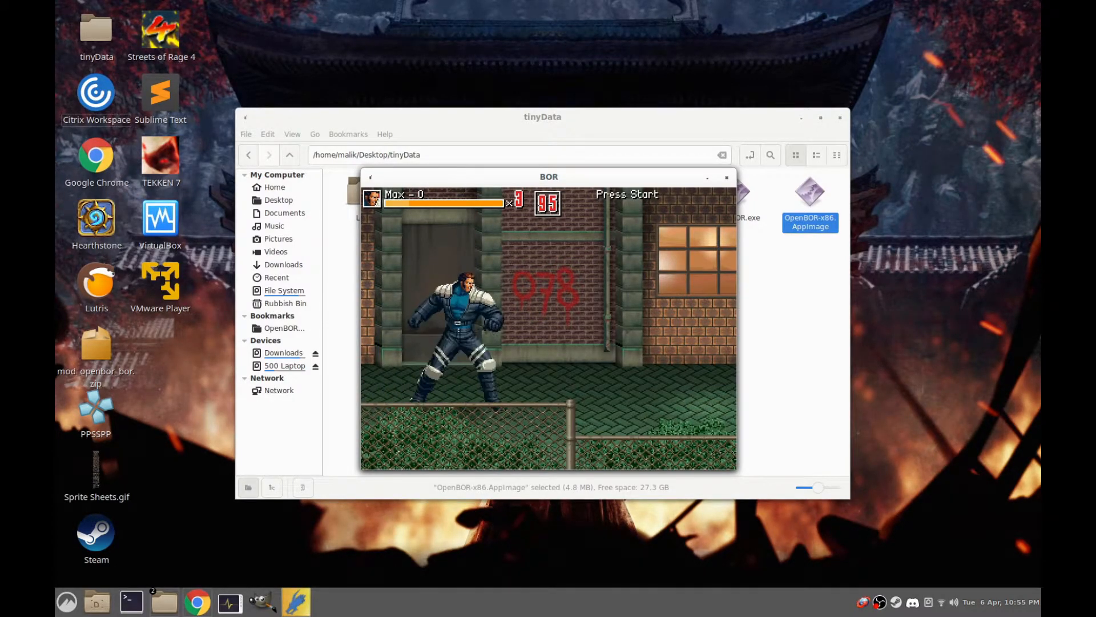
pyautogui.press('Up')
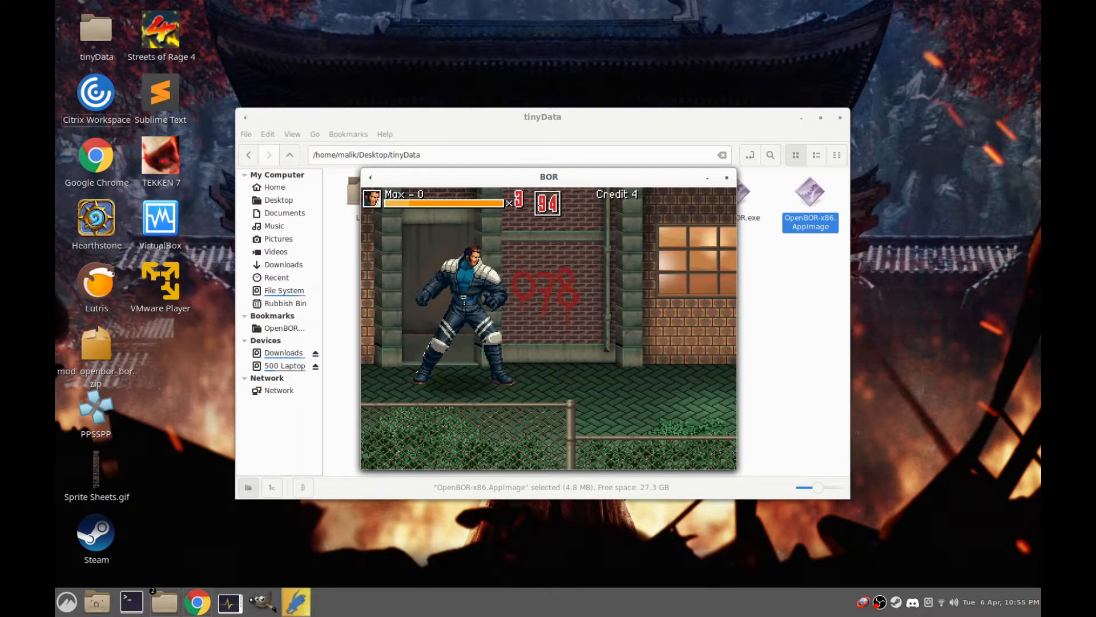
pyautogui.press('Up')
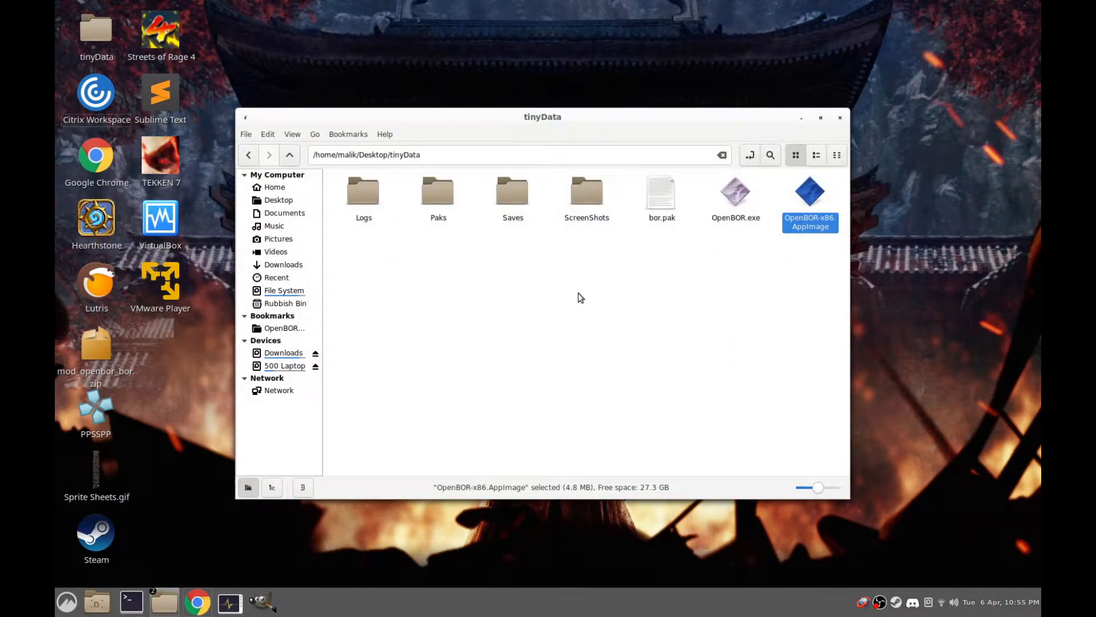
# Switch to Google Chrome, open the Chrono Crash forum and examine the Tools category in its downloads area
pyautogui.click(197, 603)
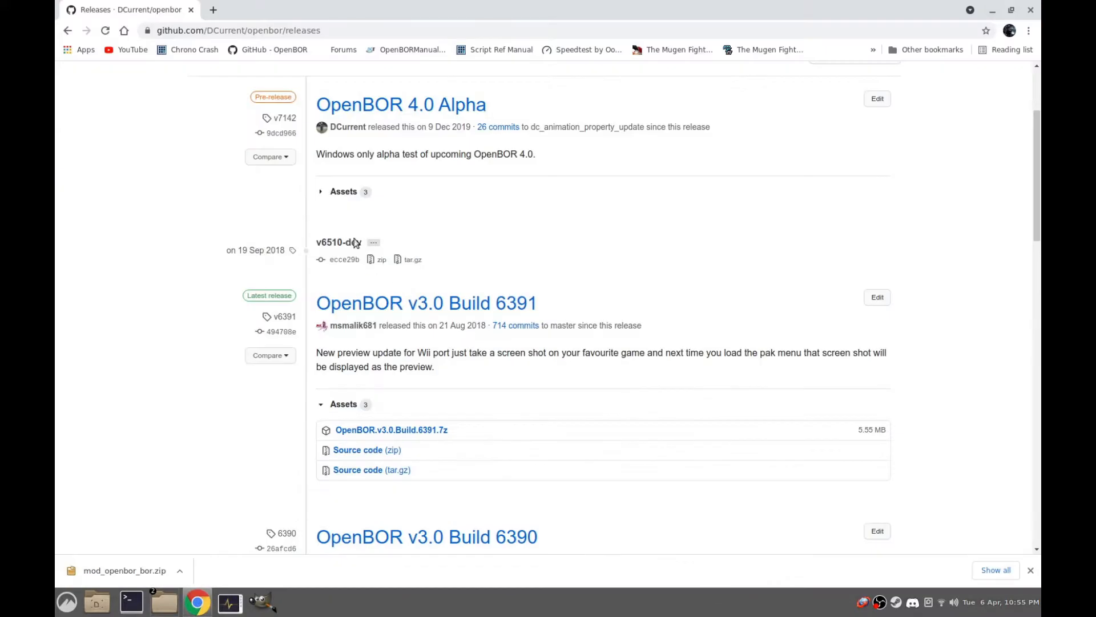
pyautogui.click(214, 30)
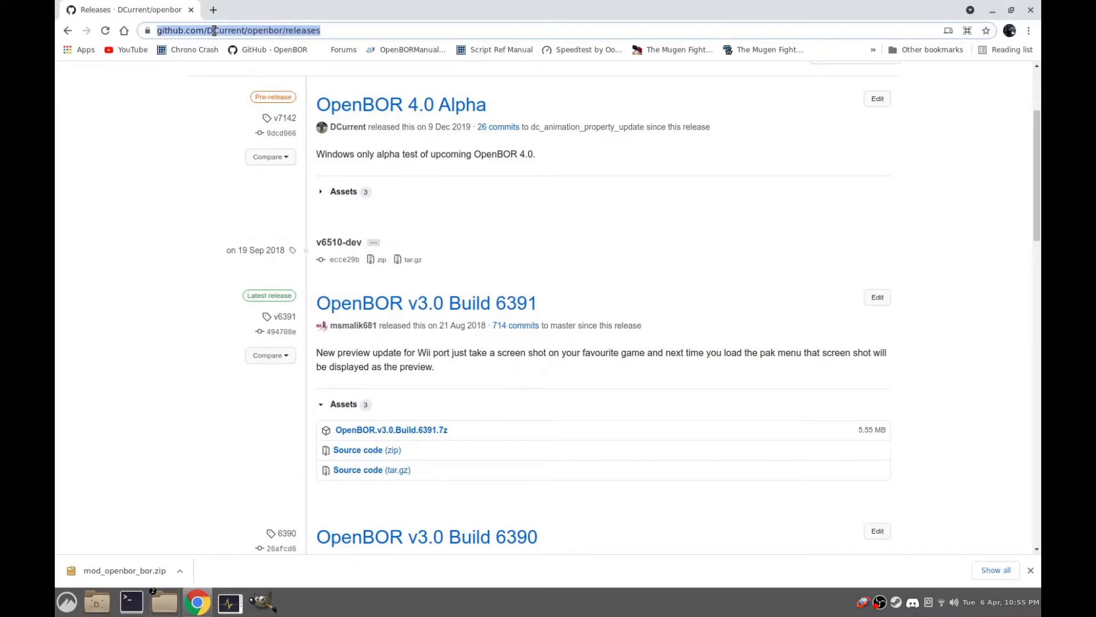
pyautogui.write('chronocrash')
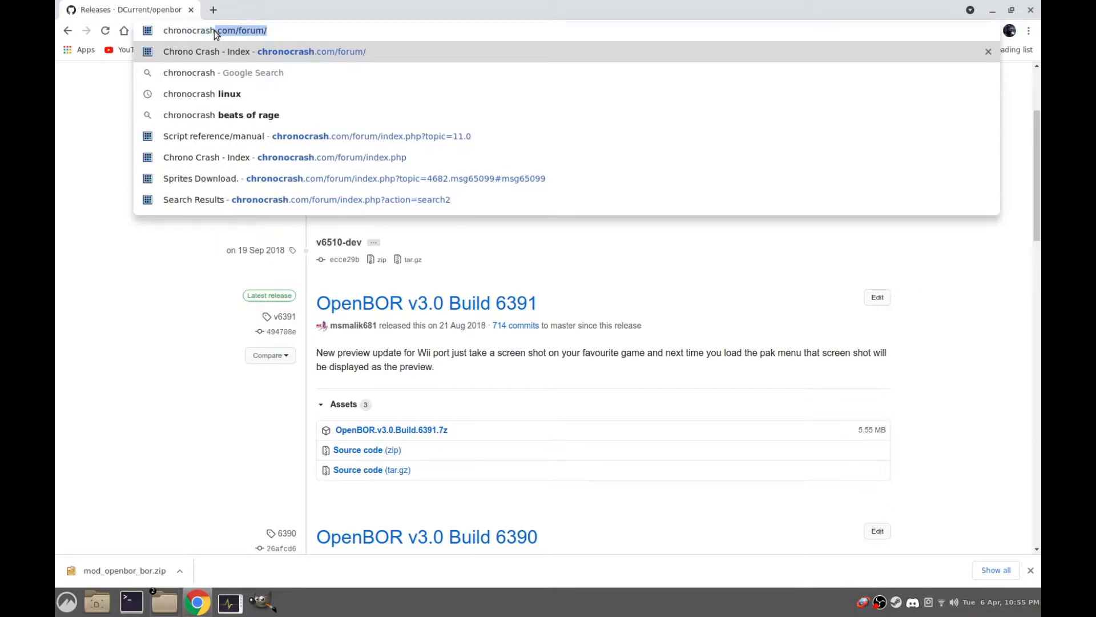
pyautogui.press('Return')
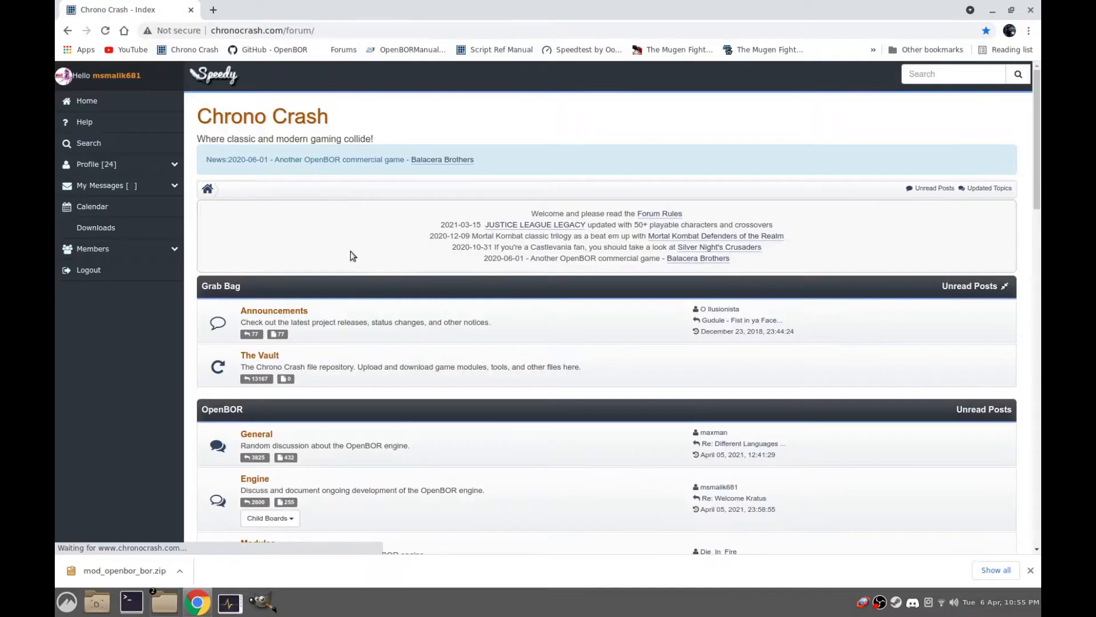
pyautogui.click(124, 227)
pyautogui.scroll(-8, 356, 300)
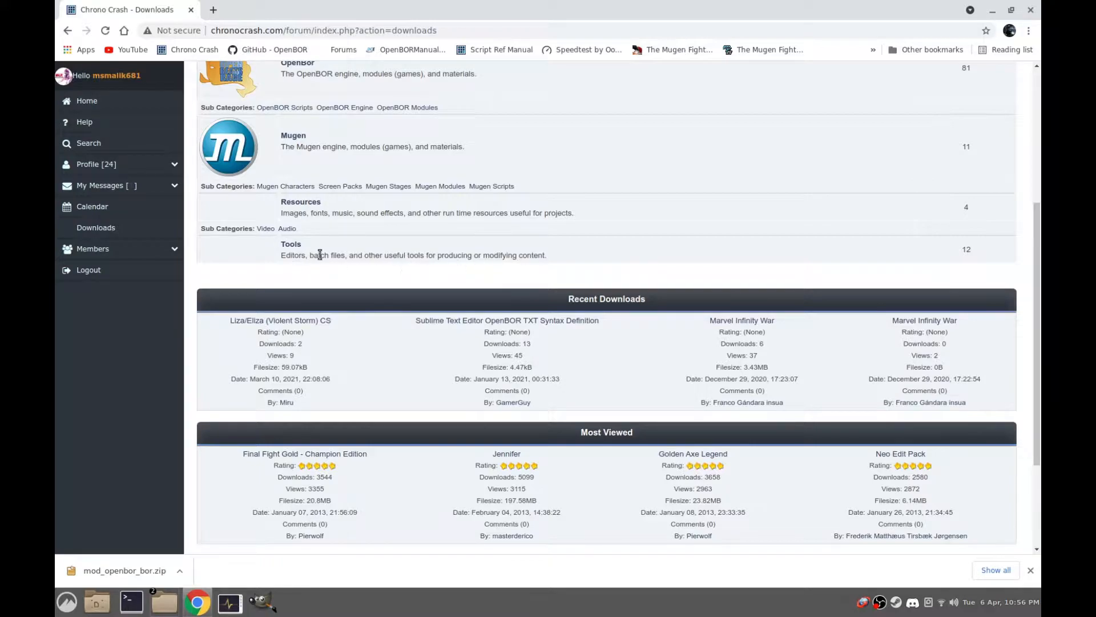
pyautogui.click(293, 245)
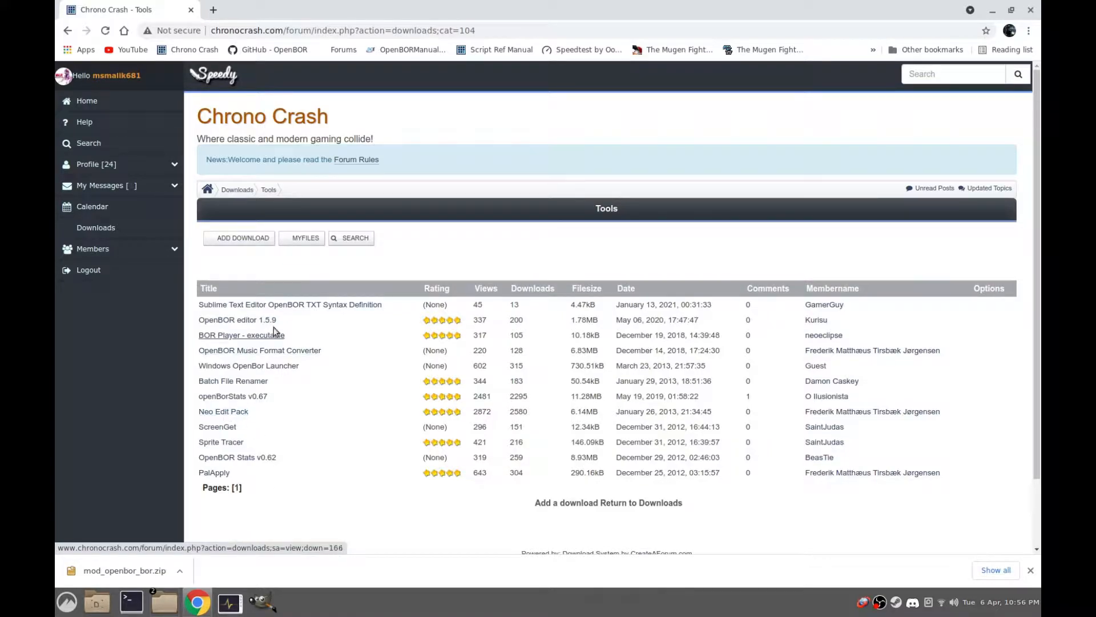
# Switch to the file manager and move bor.pak from the tinyData folder into its Paks subfolder
pyautogui.click(993, 10)
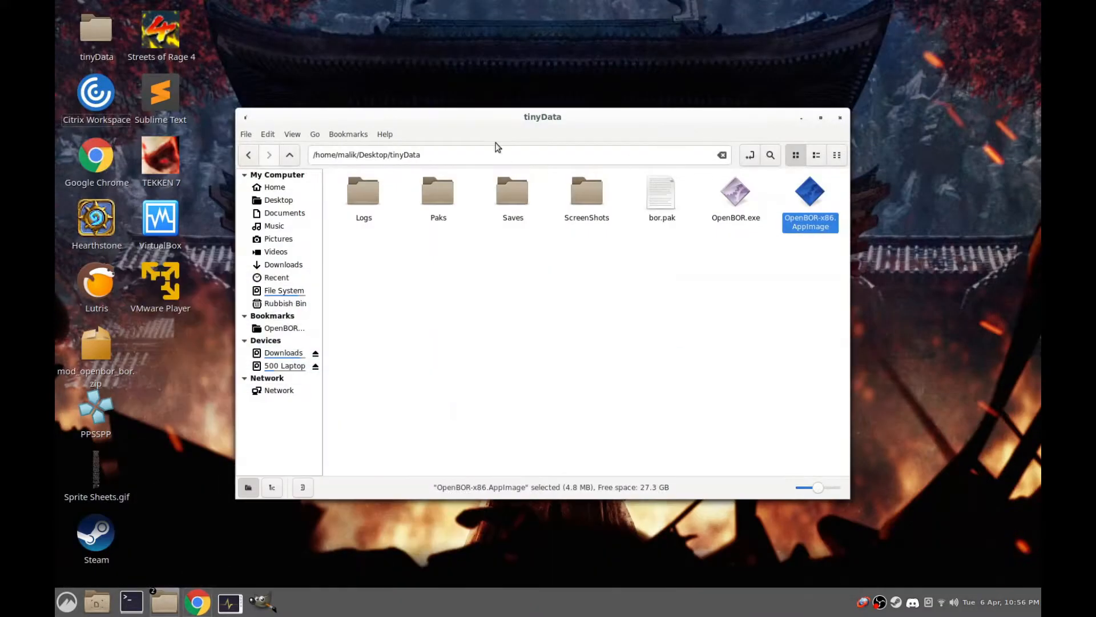
pyautogui.click(670, 190)
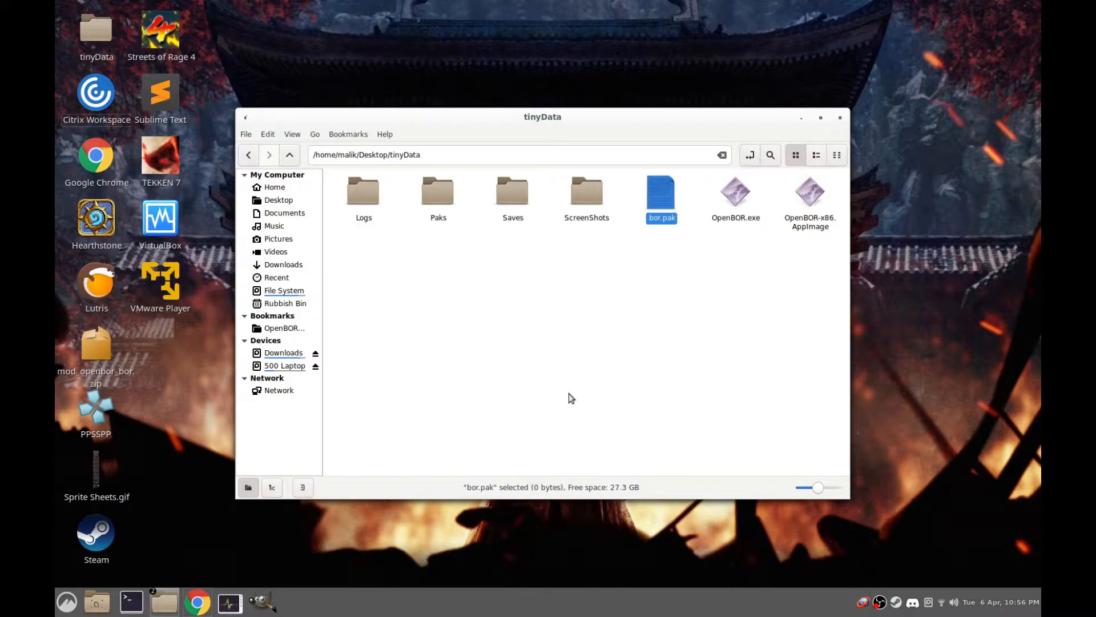
pyautogui.rightClick(662, 199)
pyautogui.click(708, 249)
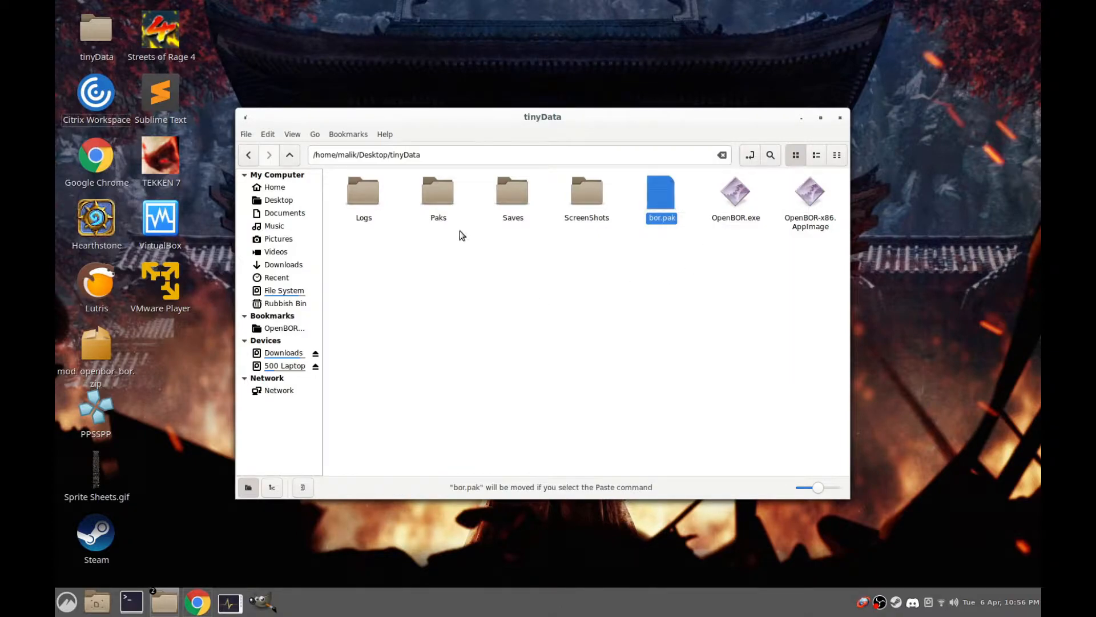
pyautogui.doubleClick(438, 197)
pyautogui.rightClick(441, 260)
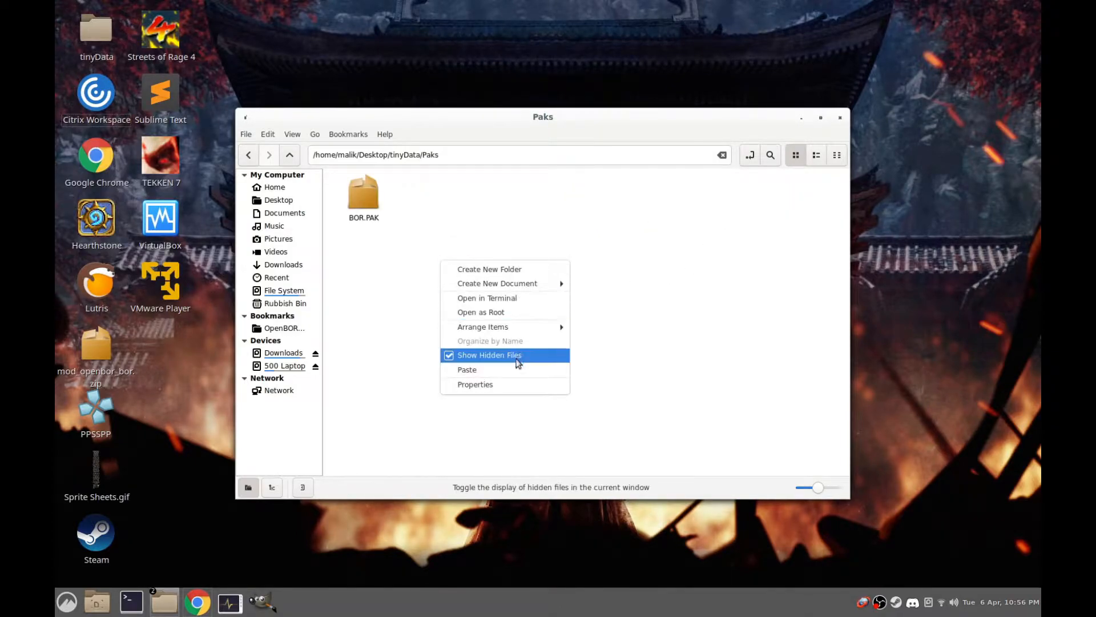
pyautogui.click(517, 370)
pyautogui.click(538, 269)
# Open a terminal in the Paks folder, keep it clear of the file list, and try to run ./borpak
pyautogui.rightClick(400, 330)
pyautogui.click(475, 370)
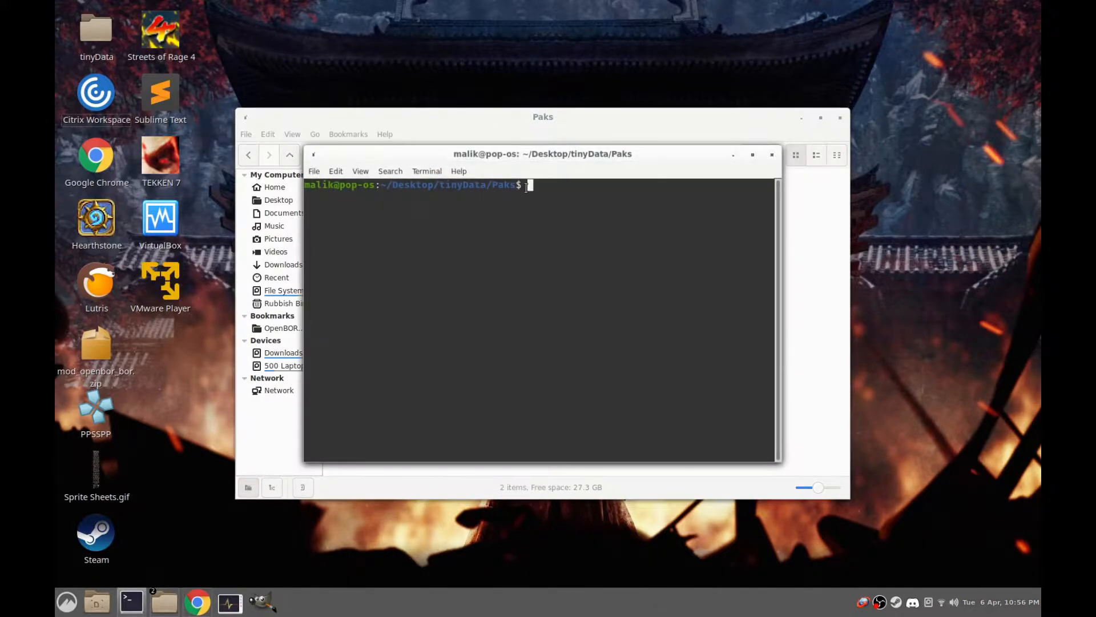
pyautogui.moveTo(540, 159); pyautogui.dragTo(550, 298)
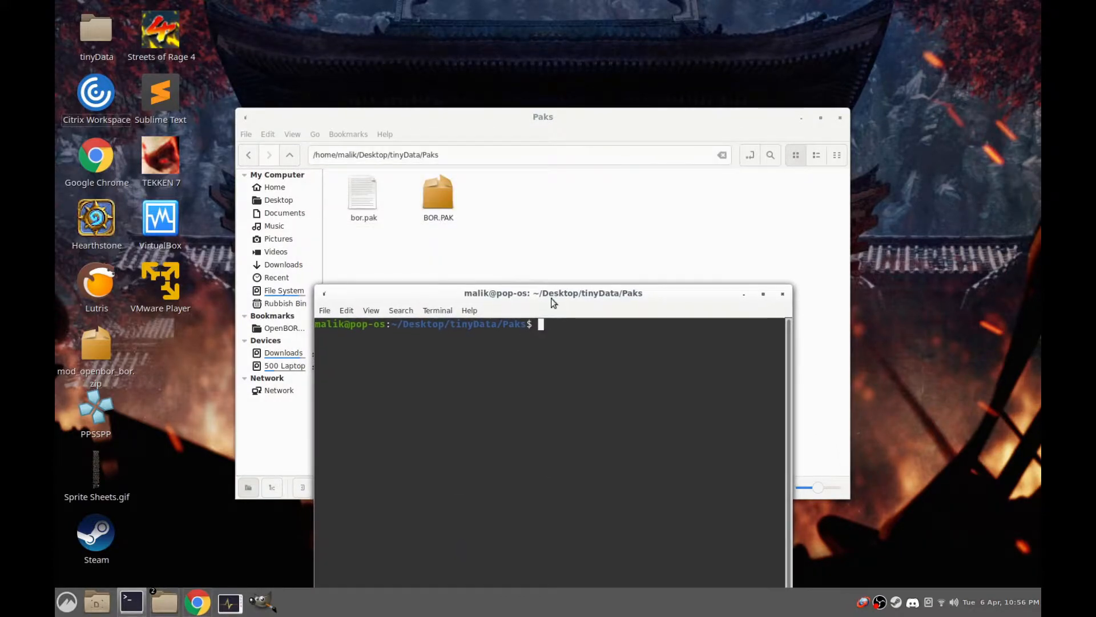
pyautogui.write('./borpak')
pyautogui.press('Return')
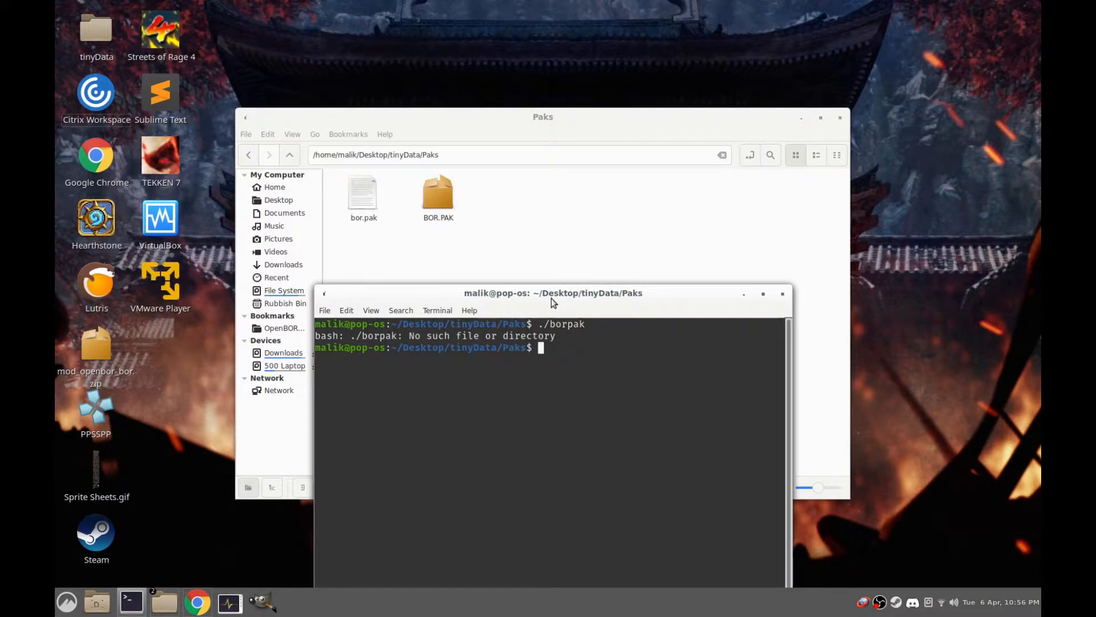
# Correct the previous terminal command to ./bor.pak and run it
pyautogui.press('Up')
pyautogui.press('BackSpace')
pyautogui.press('BackSpace')
pyautogui.press('BackSpace')
pyautogui.write('.pak')
pyautogui.press('Return')
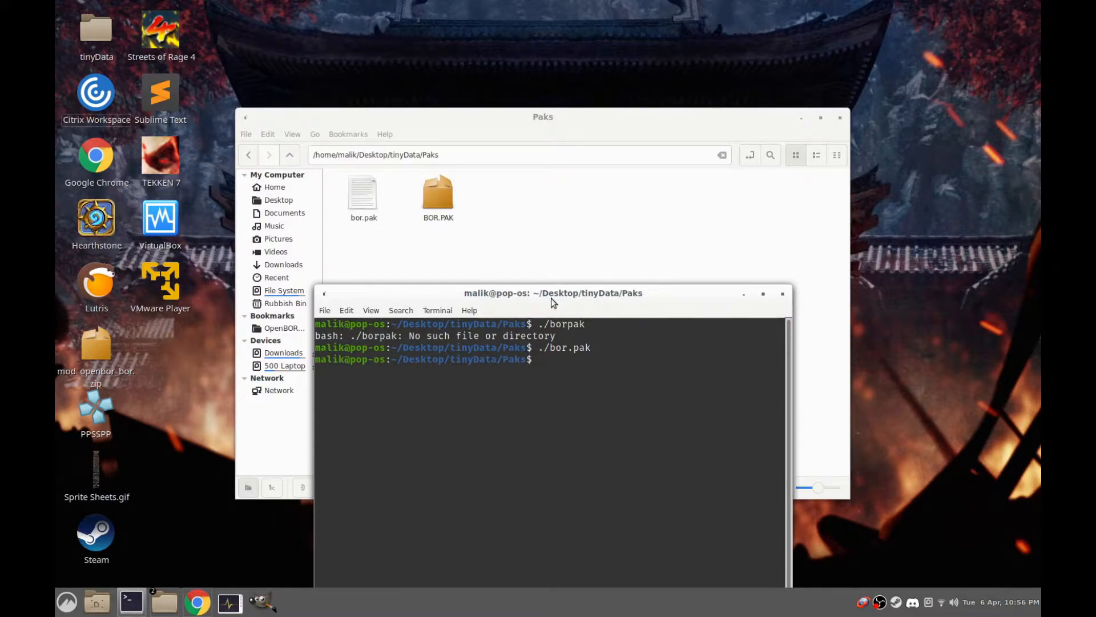
# Try to run bor.pak in the terminal by its full path: on its own, prefixed with ./, and with bash
pyautogui.moveTo(363, 194); pyautogui.dragTo(701, 539)
pyautogui.press('Return')
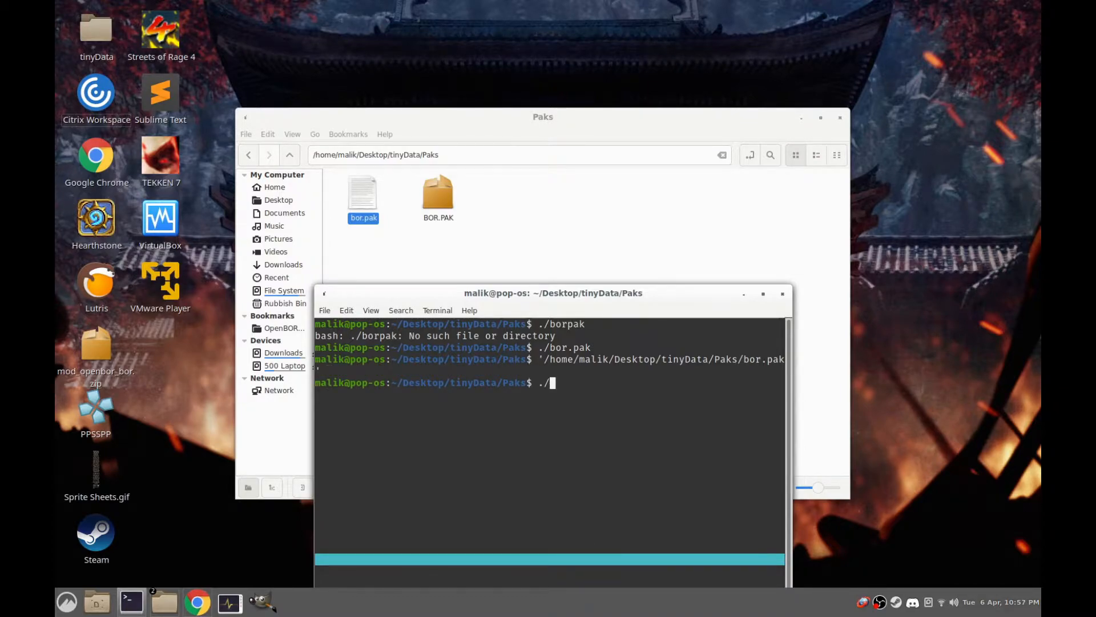
pyautogui.write('./')
pyautogui.moveTo(365, 216); pyautogui.dragTo(598, 532)
pyautogui.press('Return')
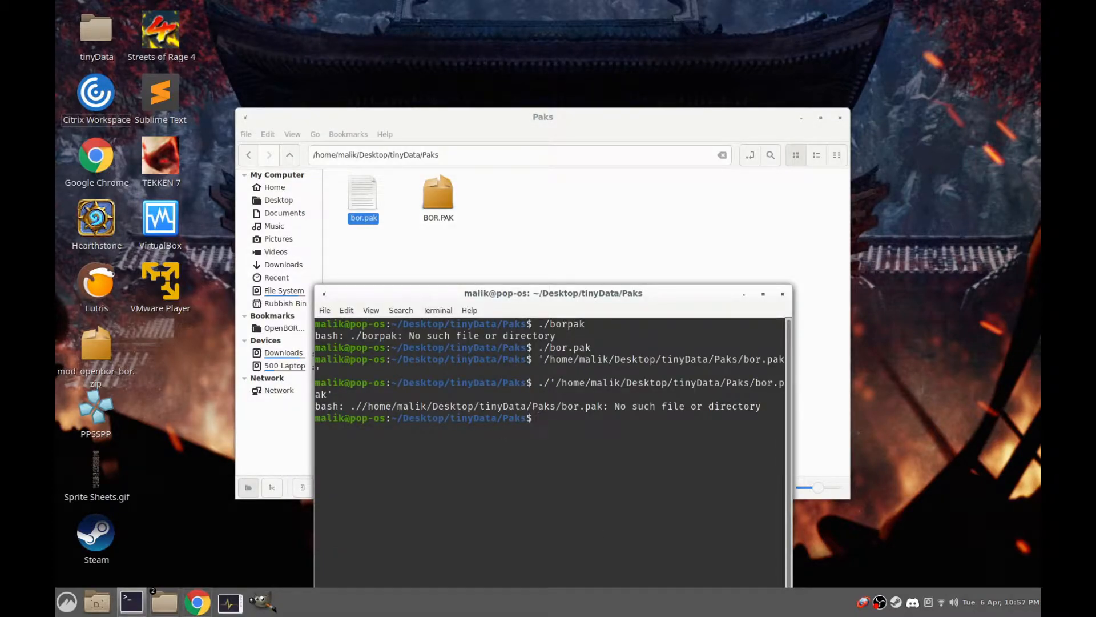
pyautogui.write('bash')
pyautogui.moveTo(368, 212); pyautogui.dragTo(619, 528)
pyautogui.press('Return')
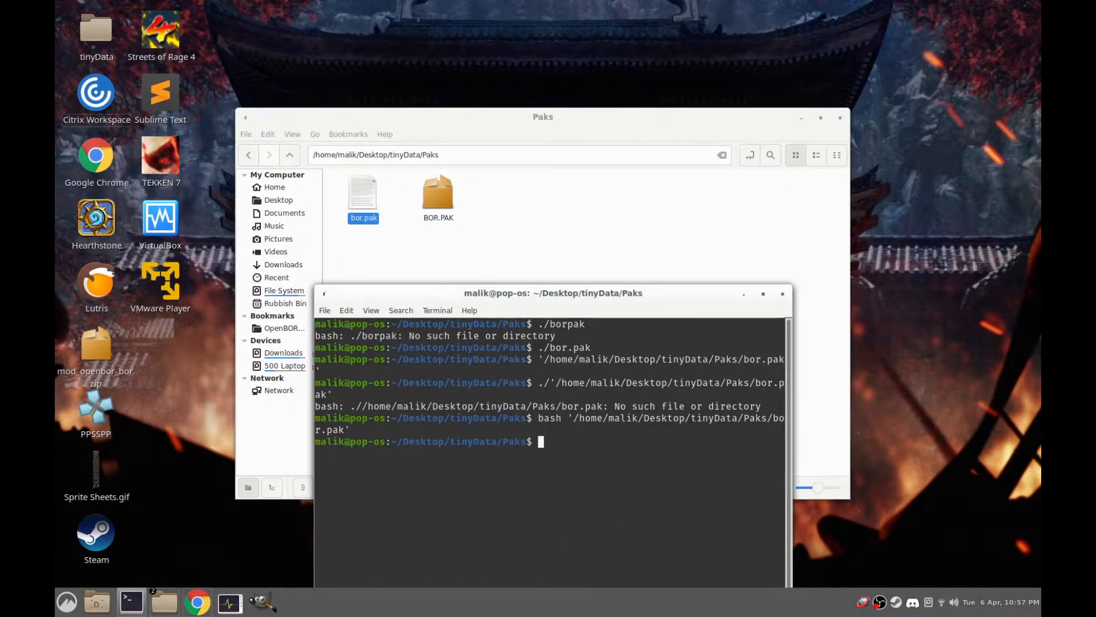
# Check the basic properties and permissions of the bor.pak file
pyautogui.rightClick(361, 196)
pyautogui.click(409, 362)
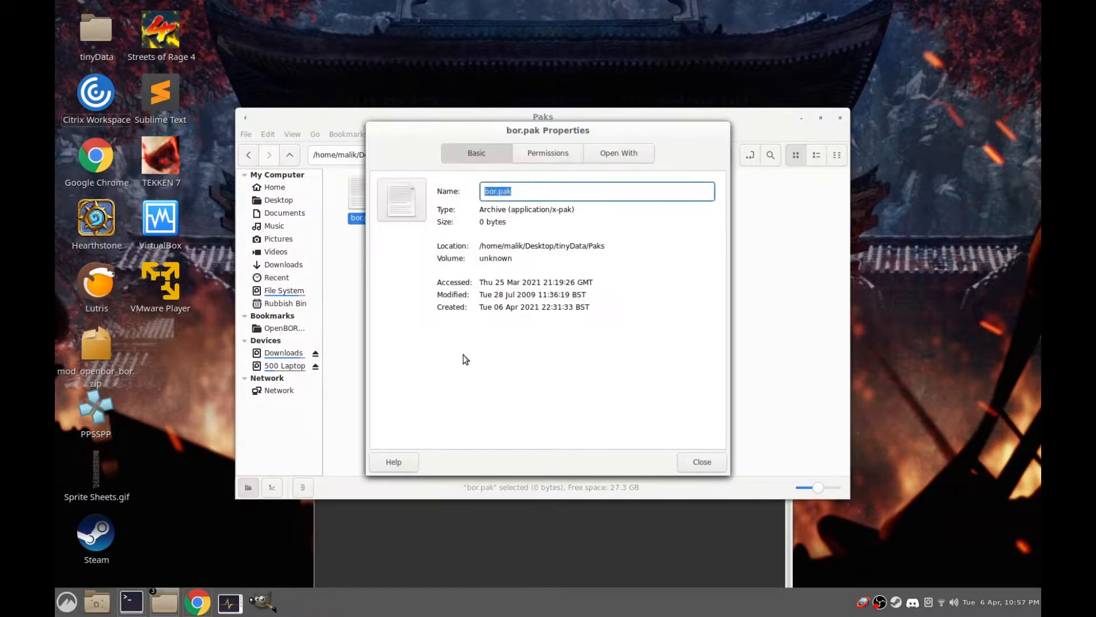
pyautogui.click(546, 153)
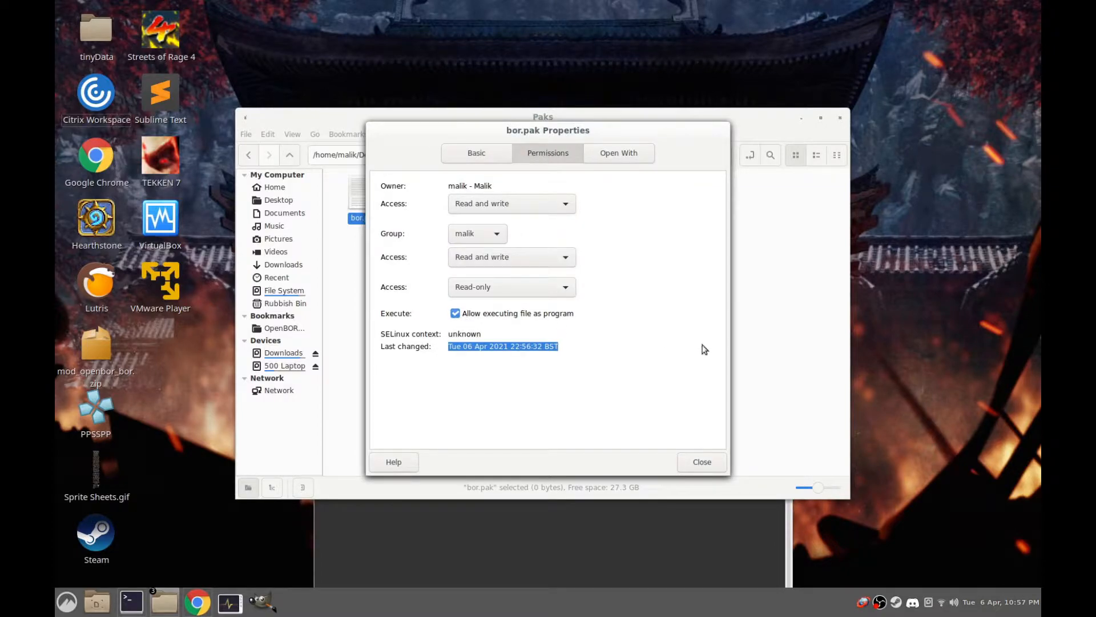
pyautogui.click(703, 461)
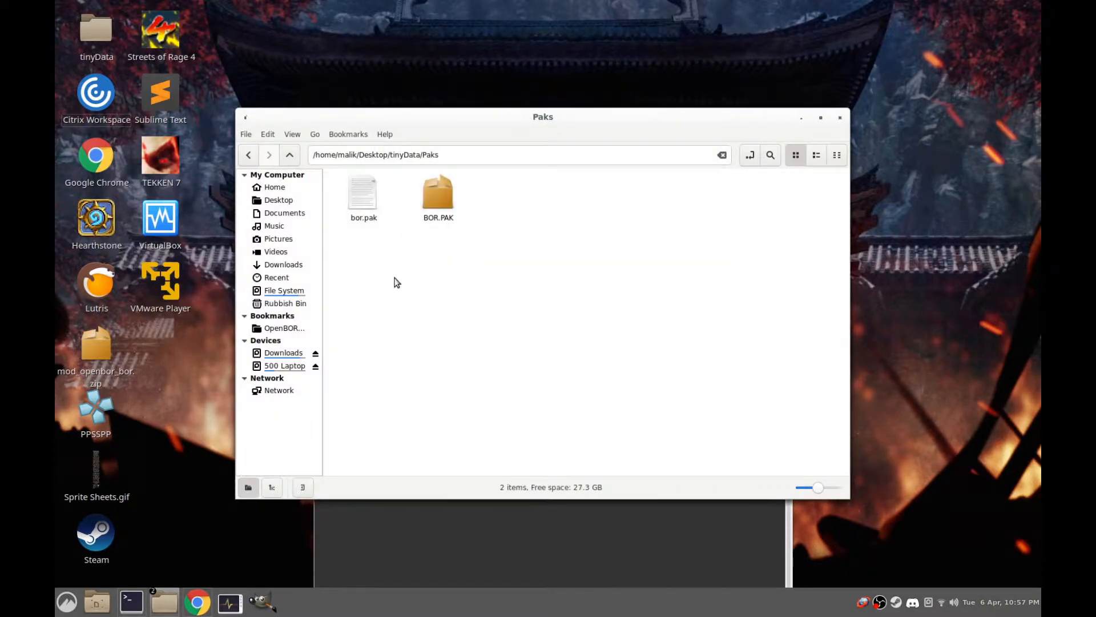
# Permanently delete the lowercase bor.pak file from the Paks folder
pyautogui.rightClick(363, 197)
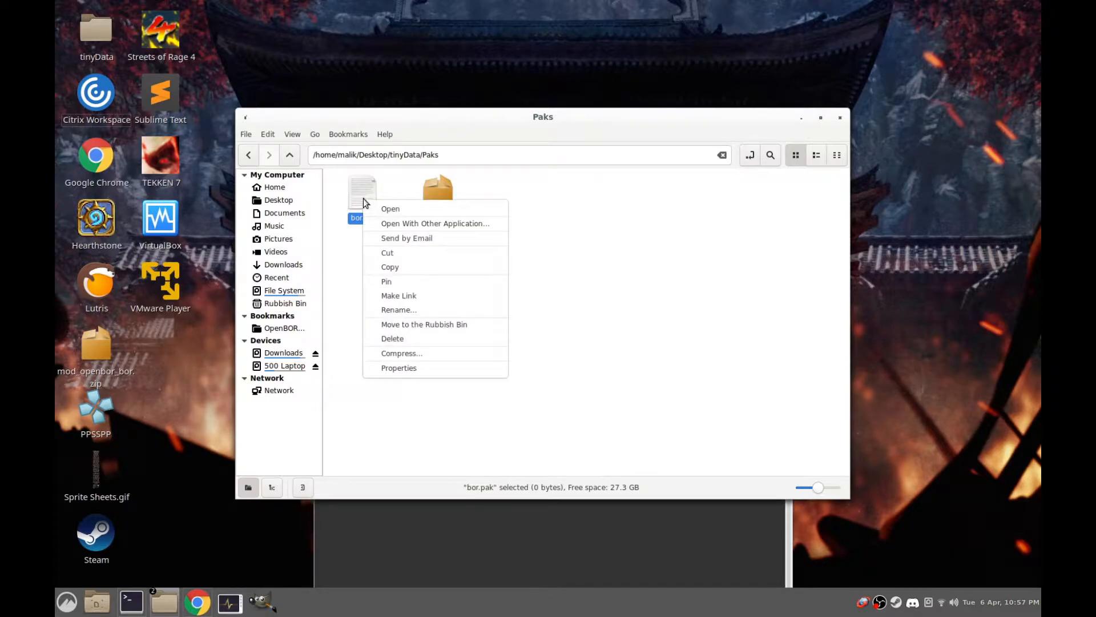
pyautogui.click(431, 337)
pyautogui.click(609, 345)
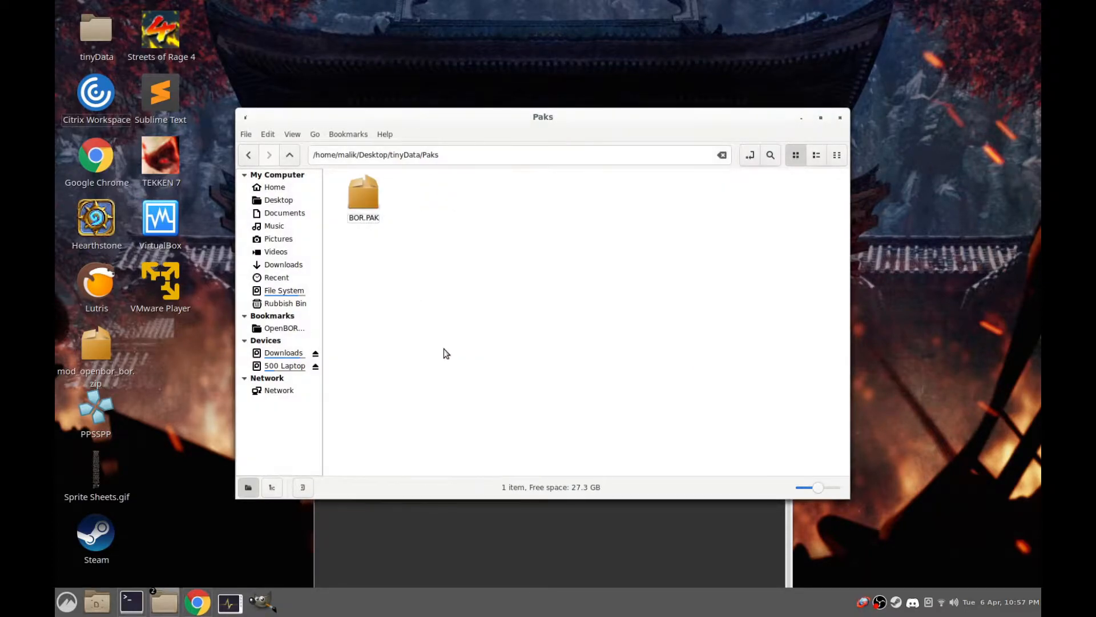
# Return the file manager to the tinyData folder and close the terminal
pyautogui.click(448, 527)
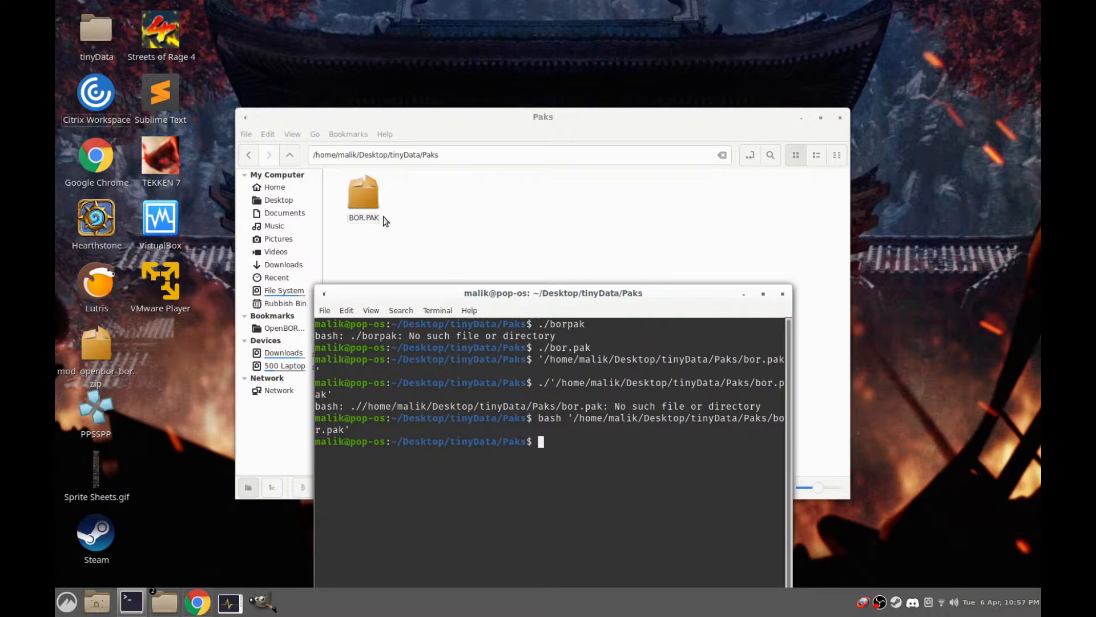
pyautogui.click(289, 155)
pyautogui.click(634, 314)
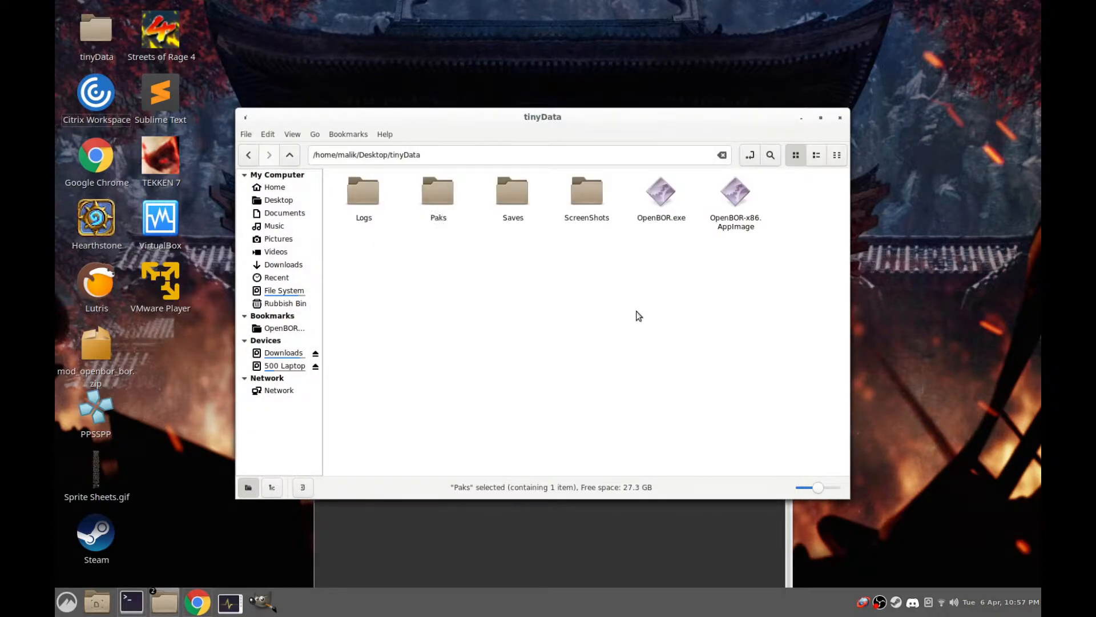
pyautogui.click(523, 513)
pyautogui.click(781, 293)
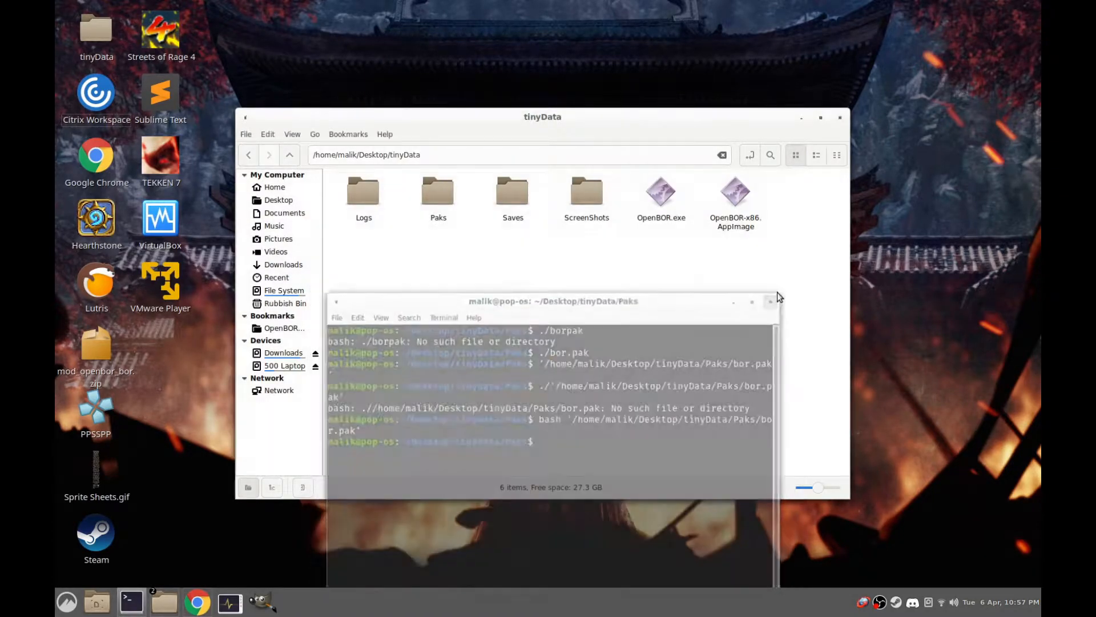
pyautogui.click(165, 598)
pyautogui.click(166, 597)
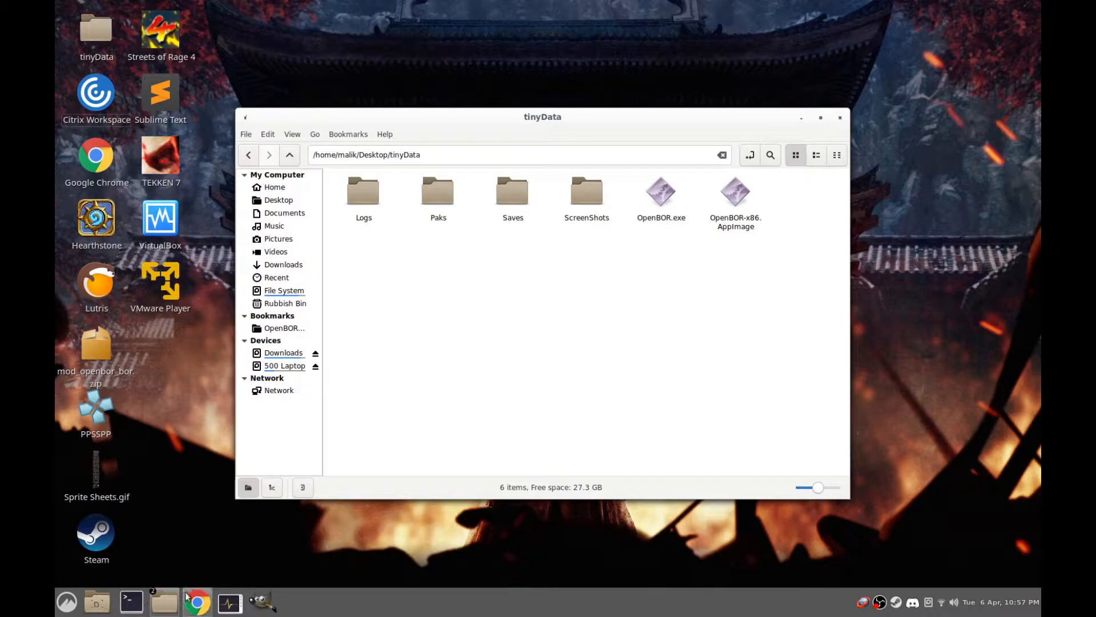
pyautogui.rightClick(164, 600)
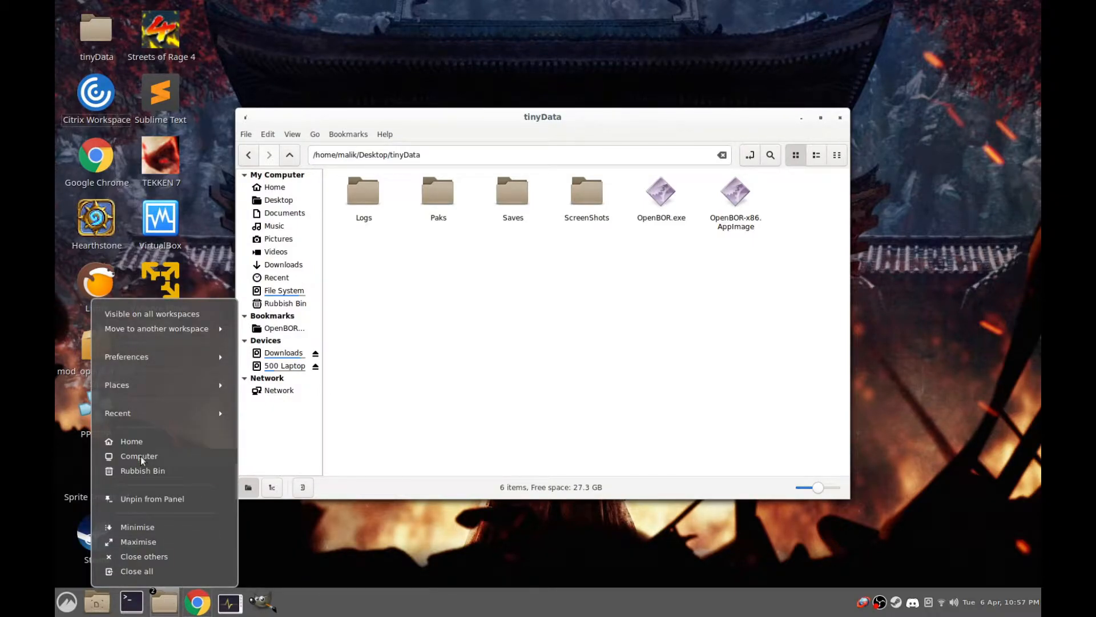
pyautogui.click(455, 378)
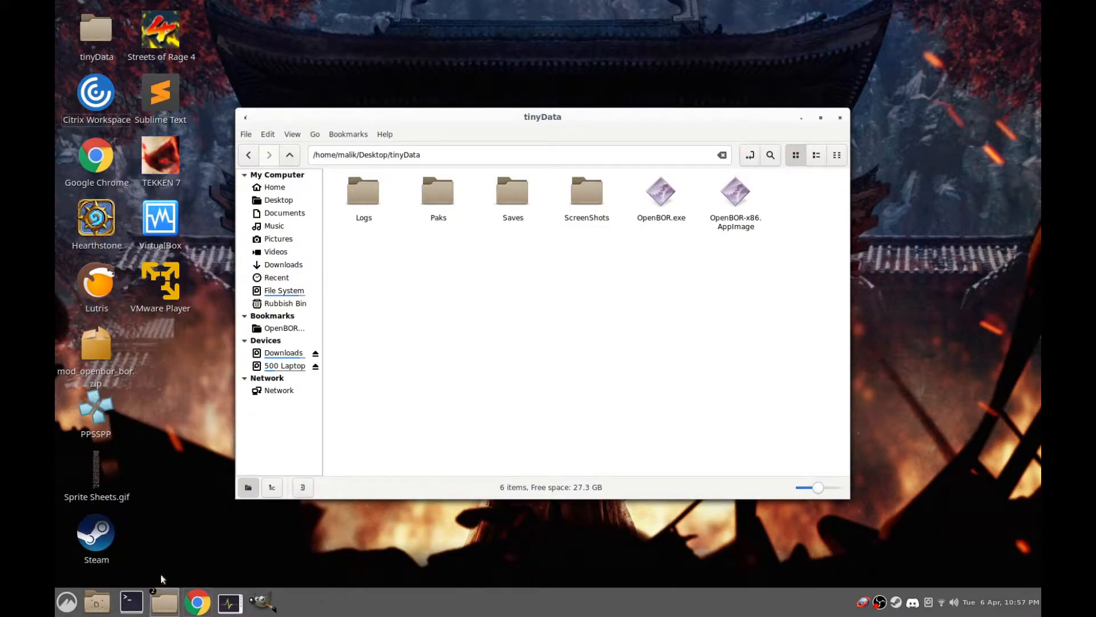
# Switch to Google Chrome and open the OpenBOR repository at github.com/DCurrent/openbor
pyautogui.moveTo(205, 601)
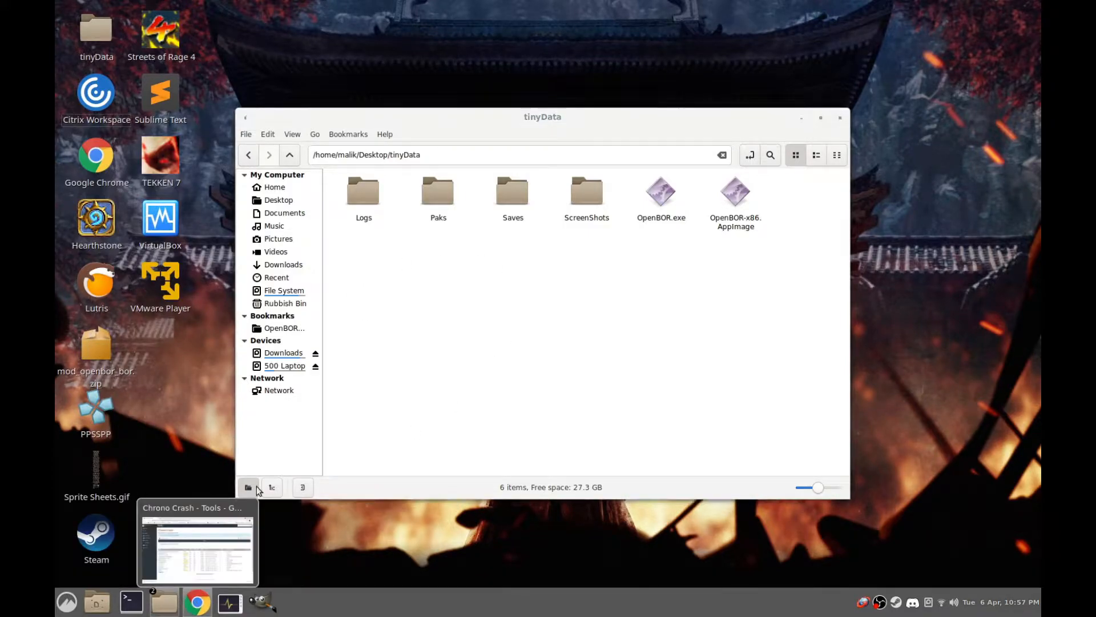
pyautogui.click(197, 601)
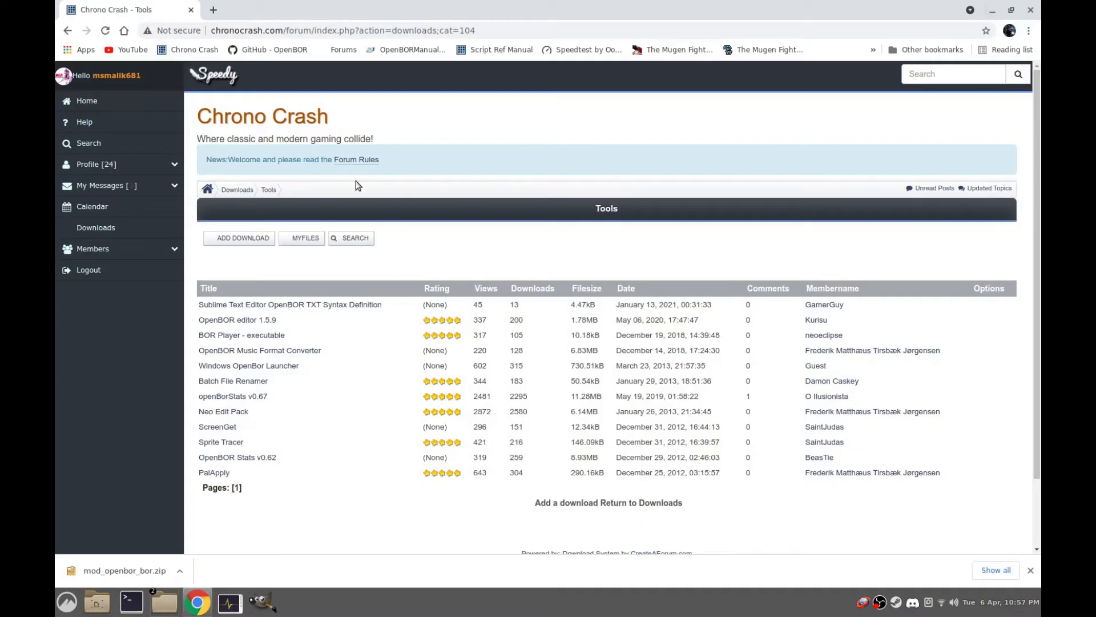
pyautogui.click(297, 30)
pyautogui.write('github.com/DCurrent/openbor')
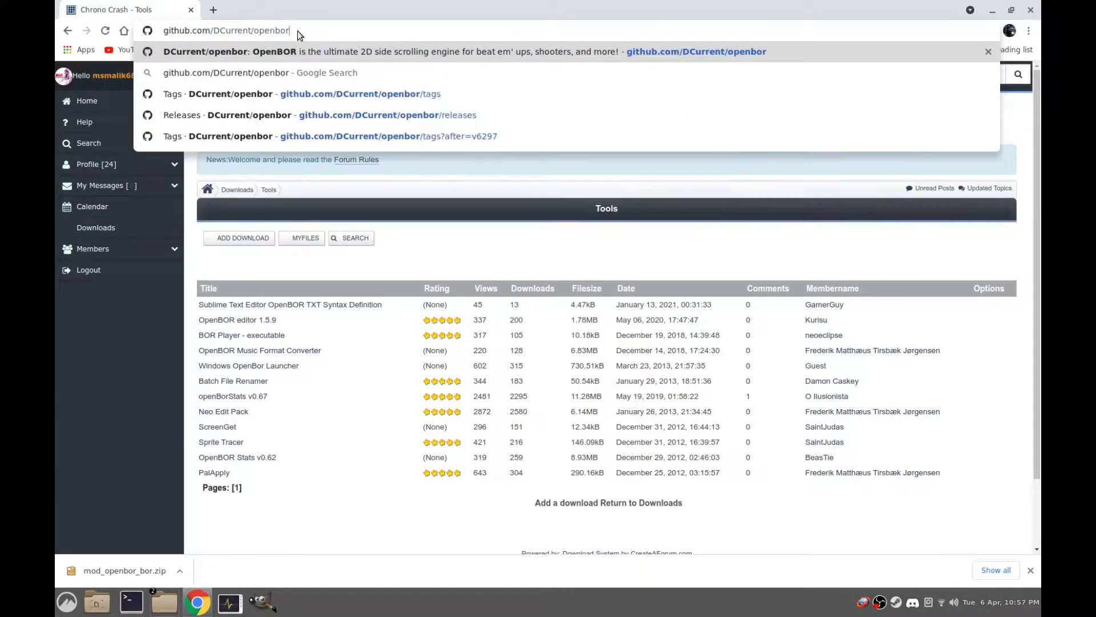
pyautogui.press('Return')
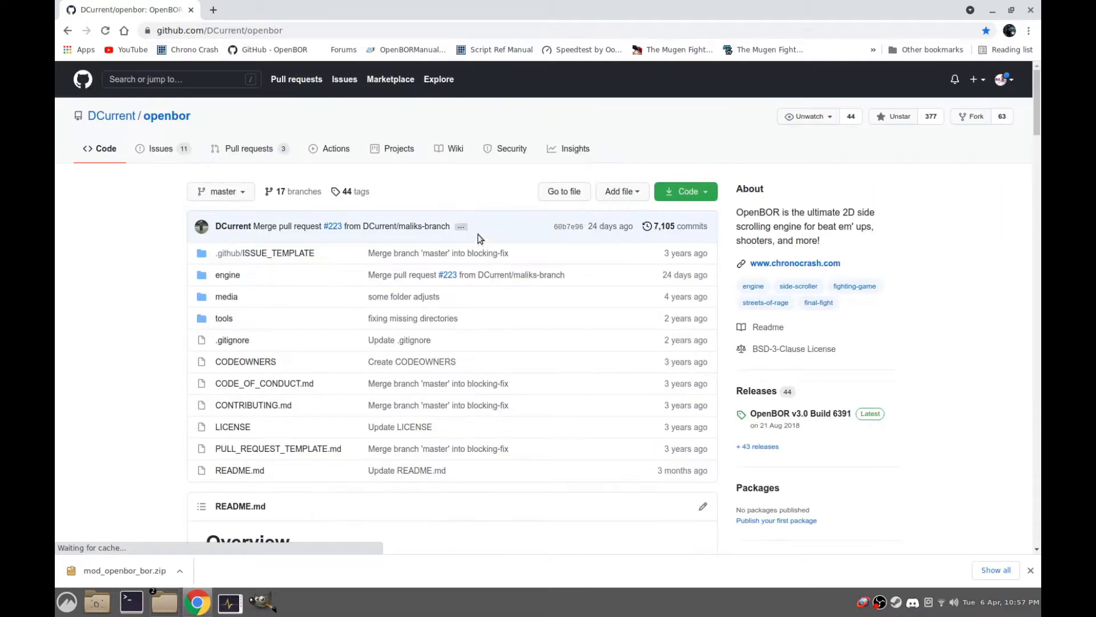
# Download the repository as openbor-master.zip to the Desktop and close the browser
pyautogui.click(704, 194)
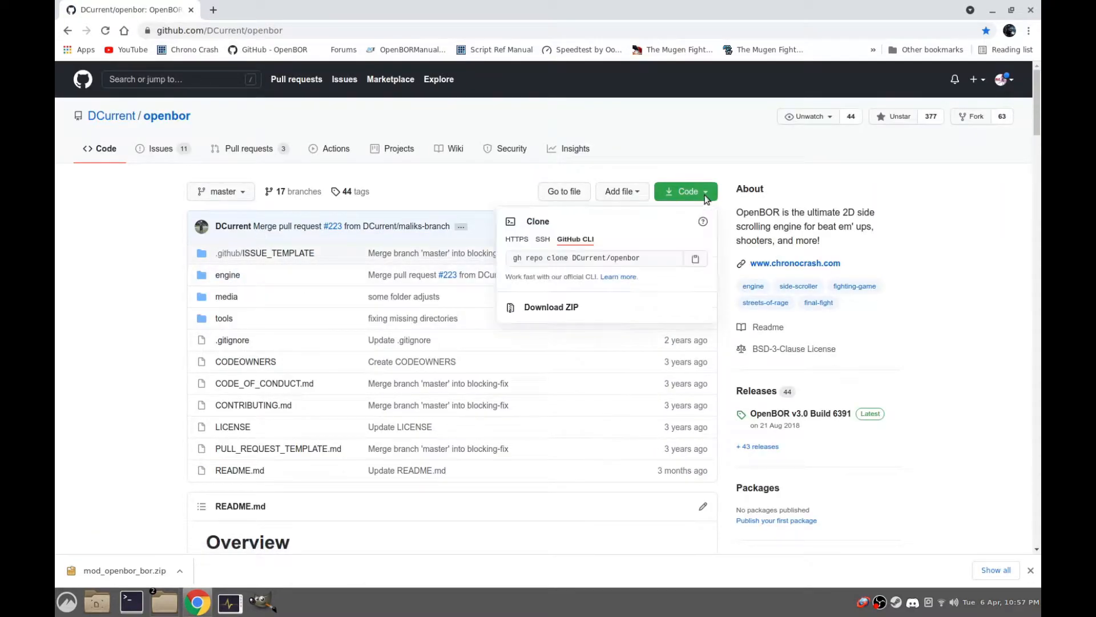
pyautogui.click(535, 308)
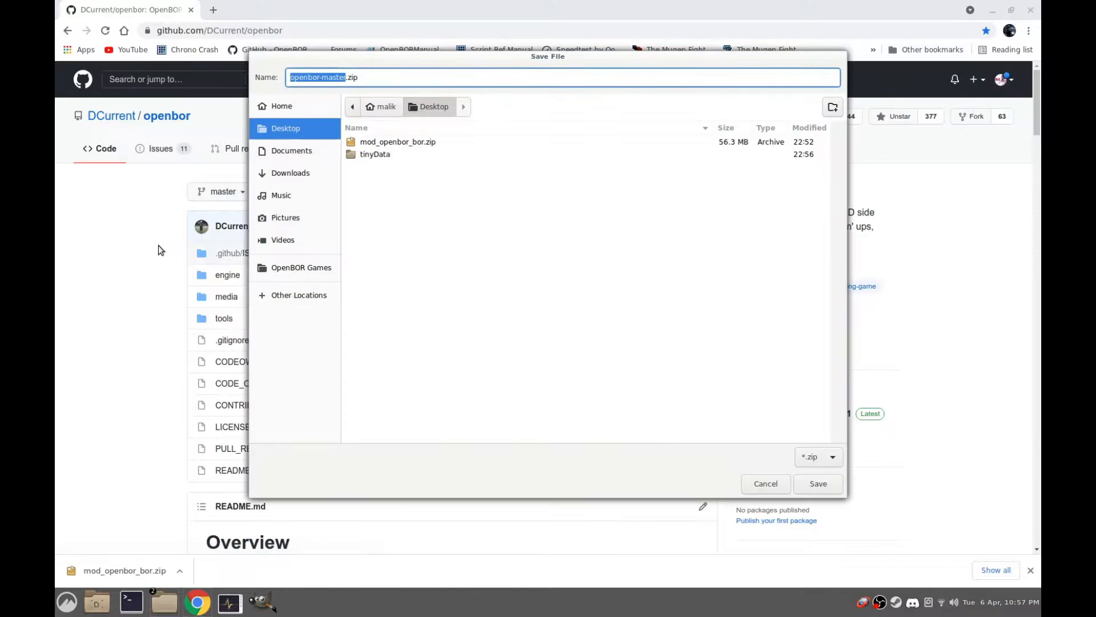
pyautogui.click(806, 480)
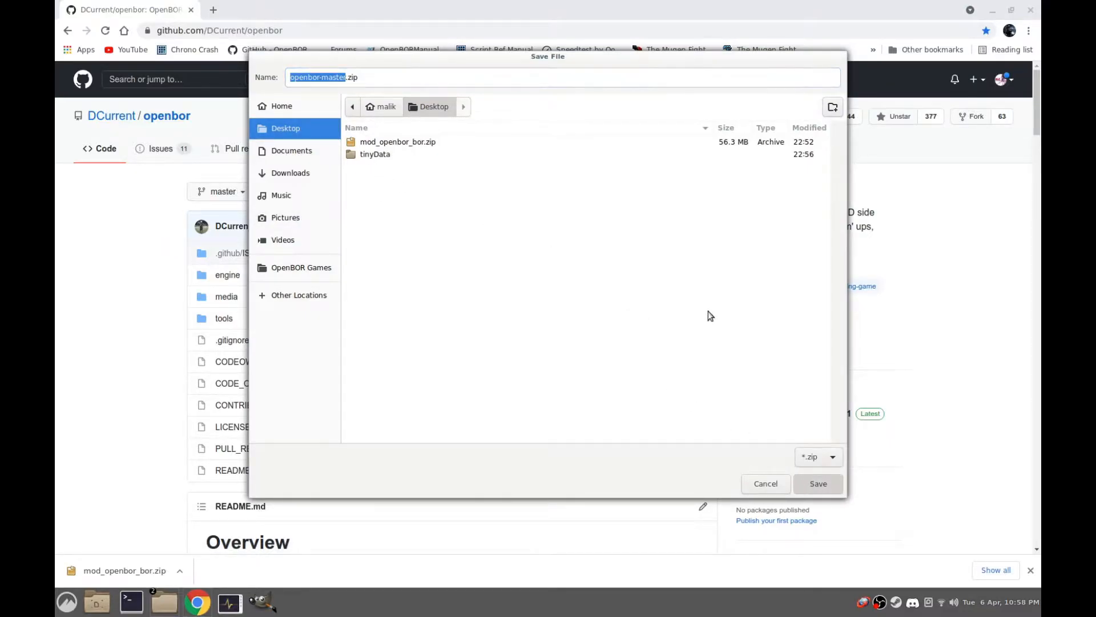
pyautogui.click(1030, 8)
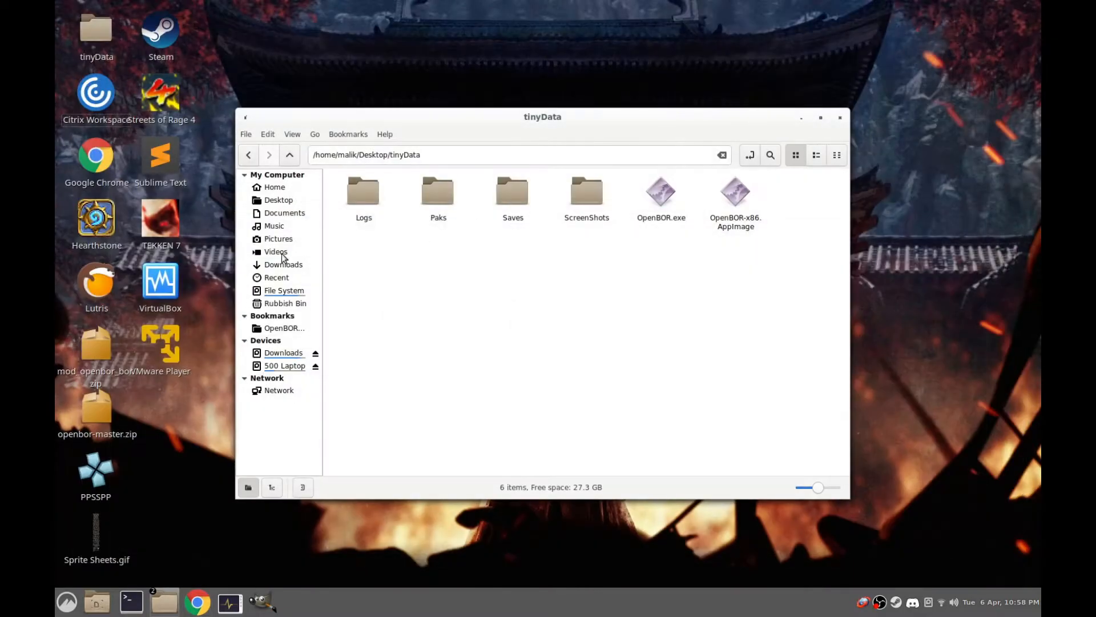
# Extract openbor-master.zip on the desktop and open the extracted tools/borpak/source folder
pyautogui.rightClick(98, 412)
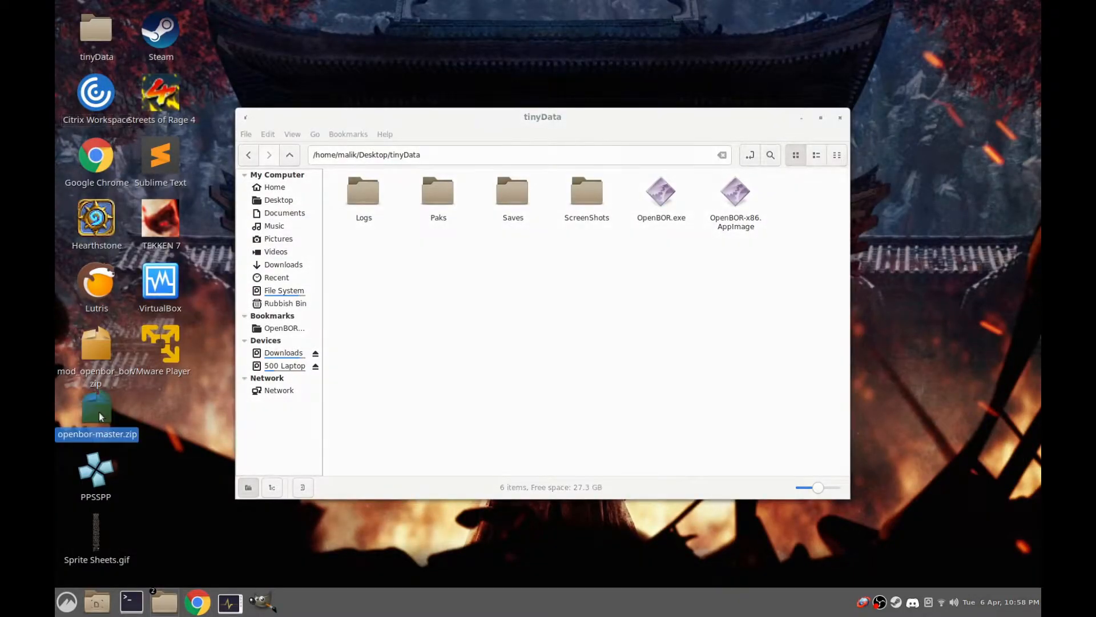
pyautogui.click(172, 386)
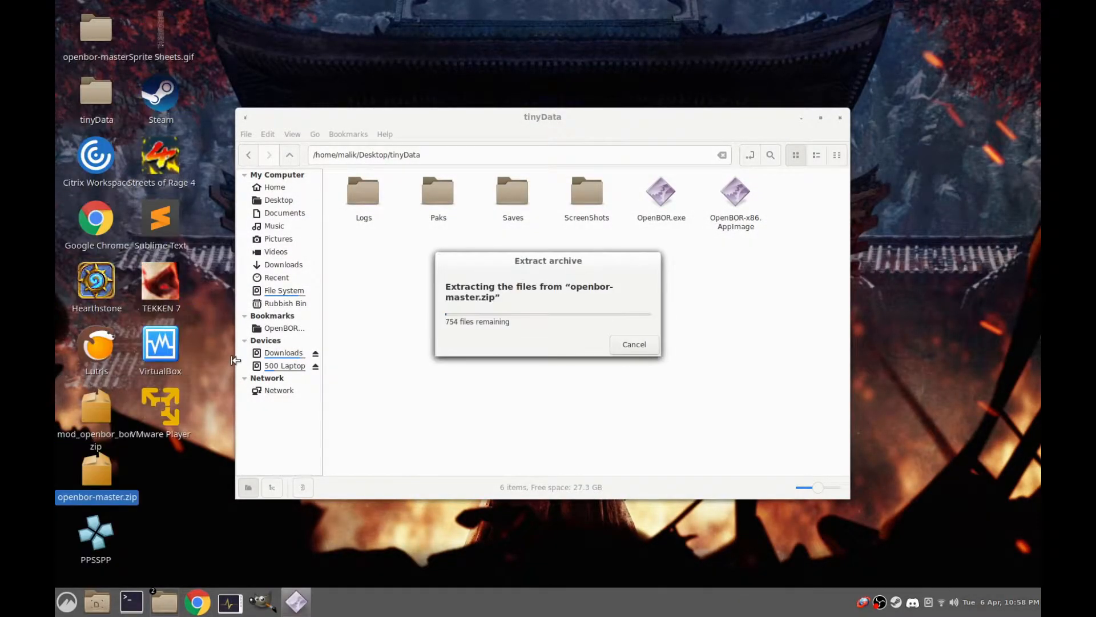
pyautogui.doubleClick(94, 22)
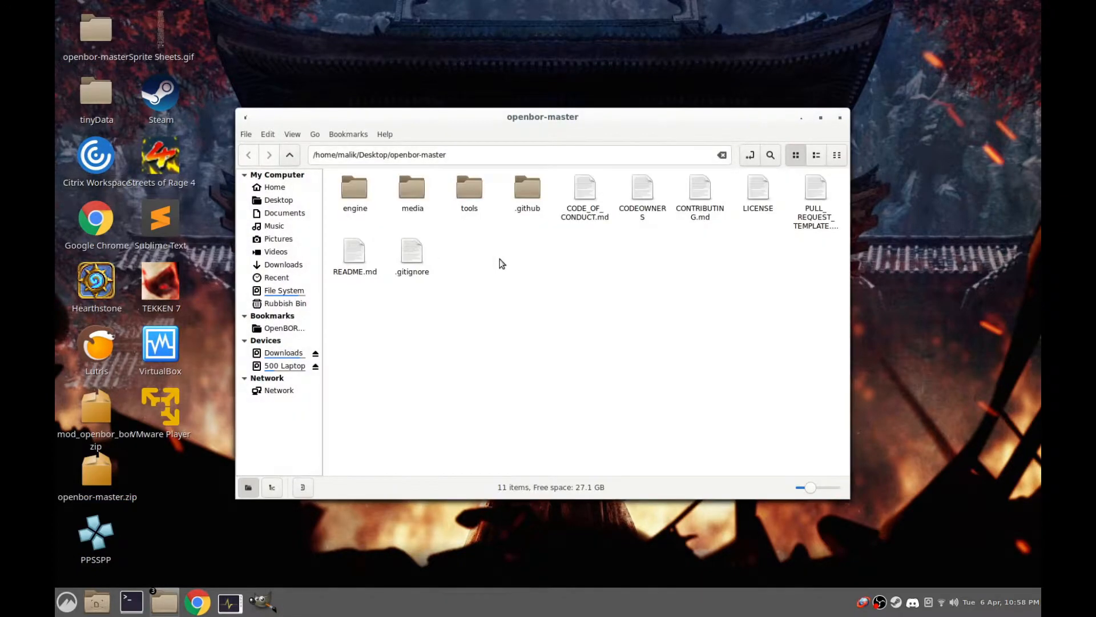
pyautogui.doubleClick(463, 190)
pyautogui.doubleClick(511, 191)
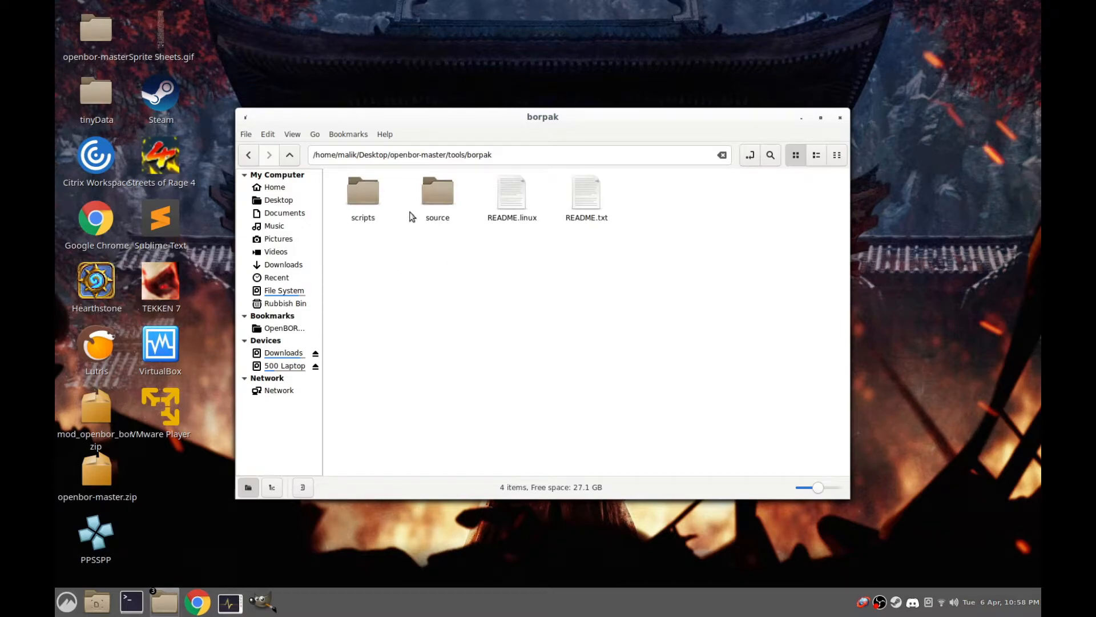
pyautogui.click(423, 181)
pyautogui.doubleClick(430, 184)
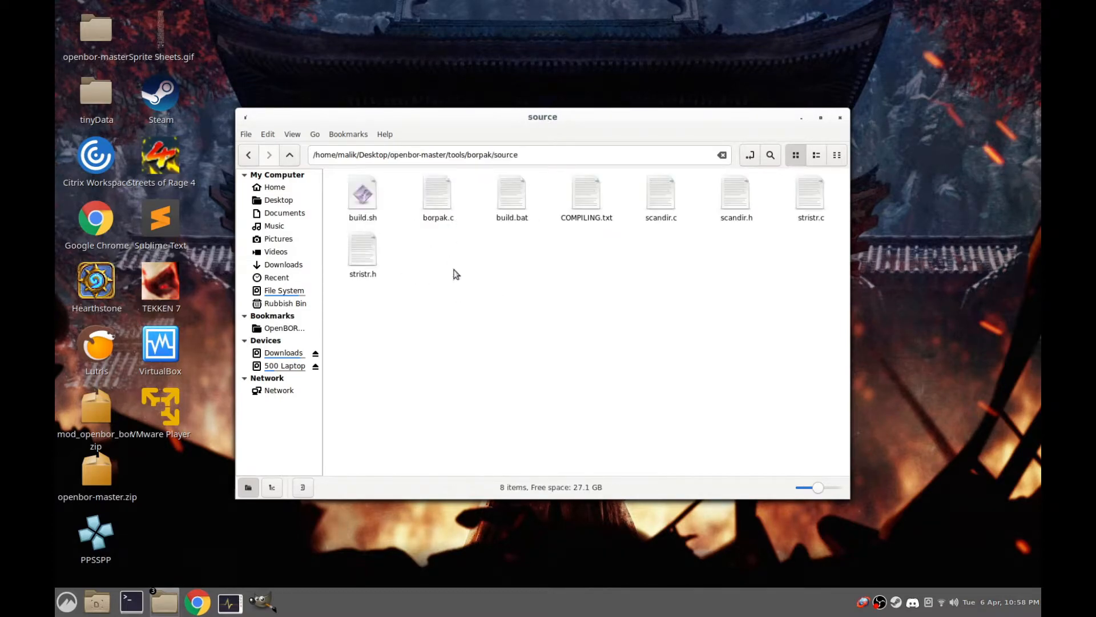
# Open a terminal in the borpak source folder and try to run ./build.sh
pyautogui.rightClick(453, 288)
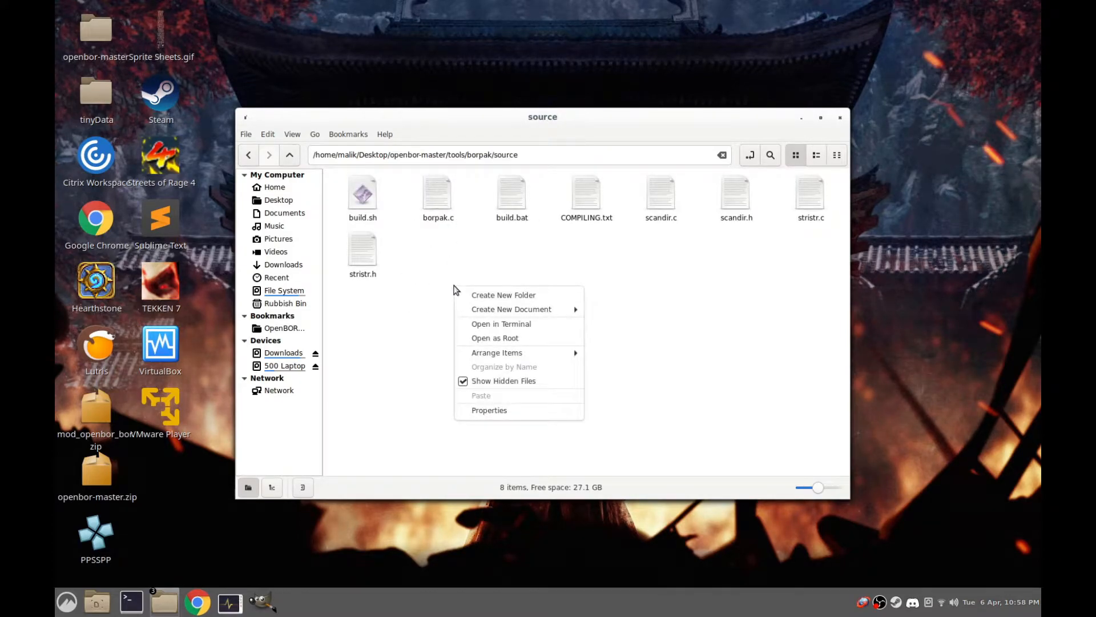
pyautogui.moveTo(546, 314)
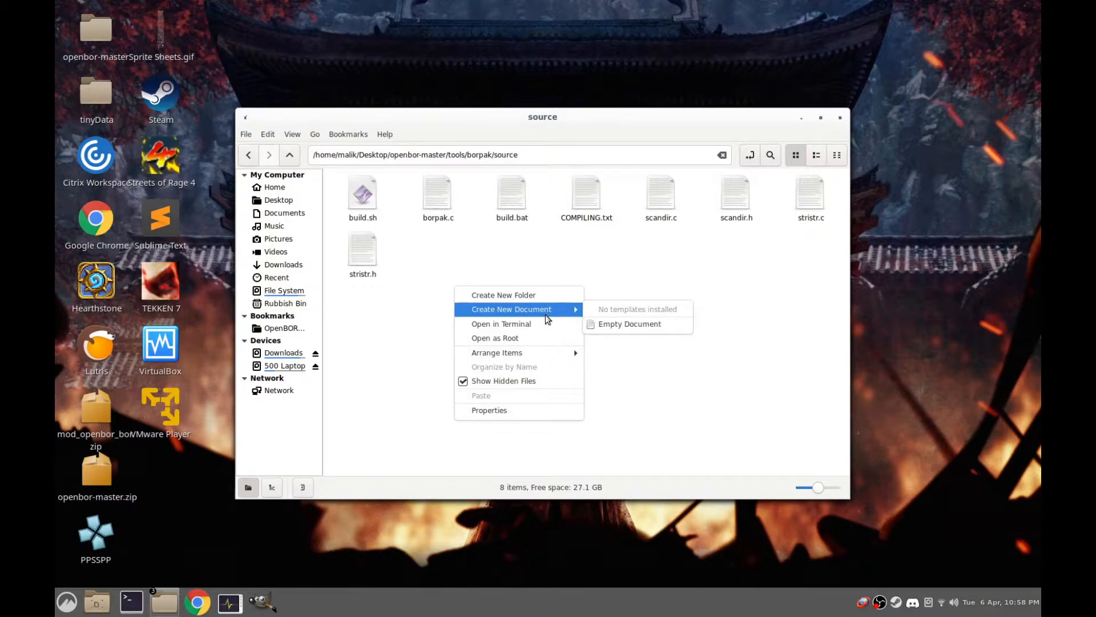
pyautogui.click(530, 324)
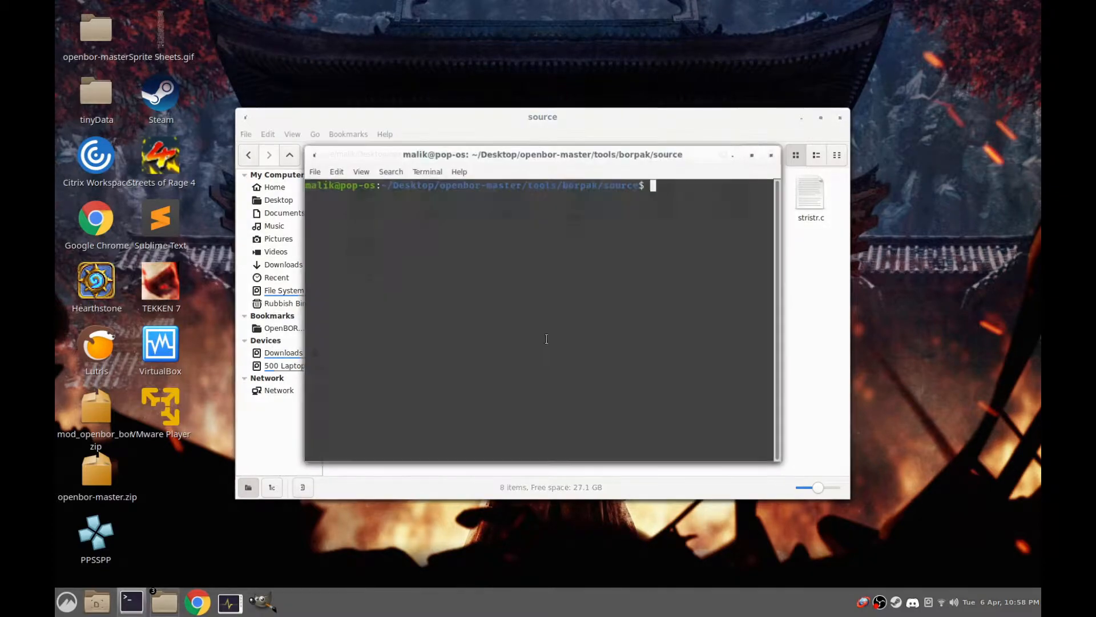
pyautogui.moveTo(546, 154); pyautogui.dragTo(590, 310)
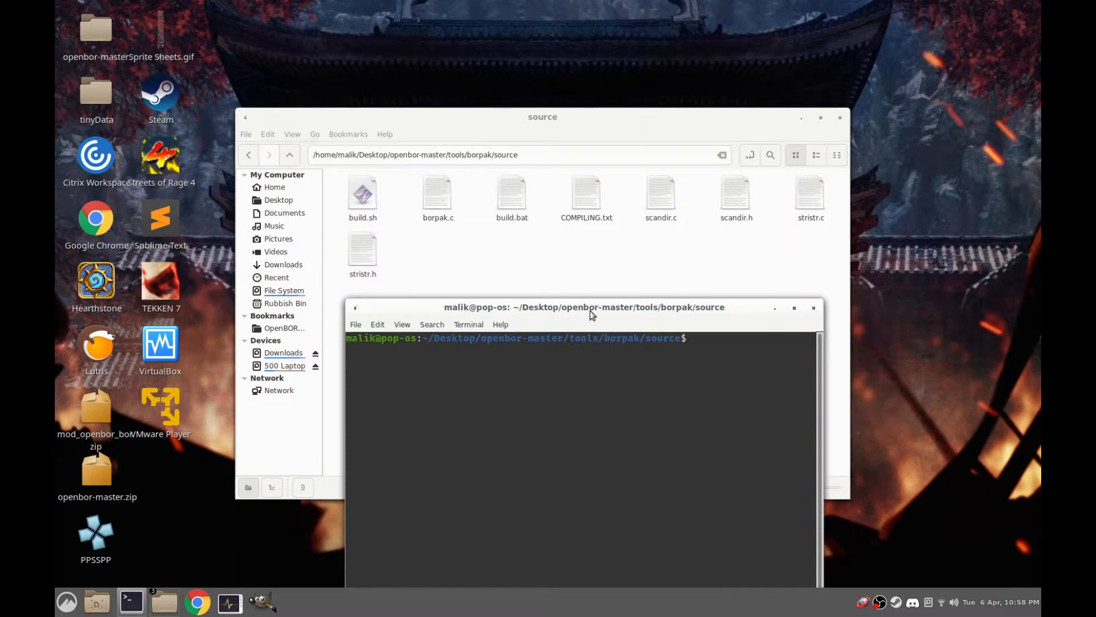
pyautogui.write('./u')
pyautogui.write('uild.')
pyautogui.write('sh')
pyautogui.press('Return')
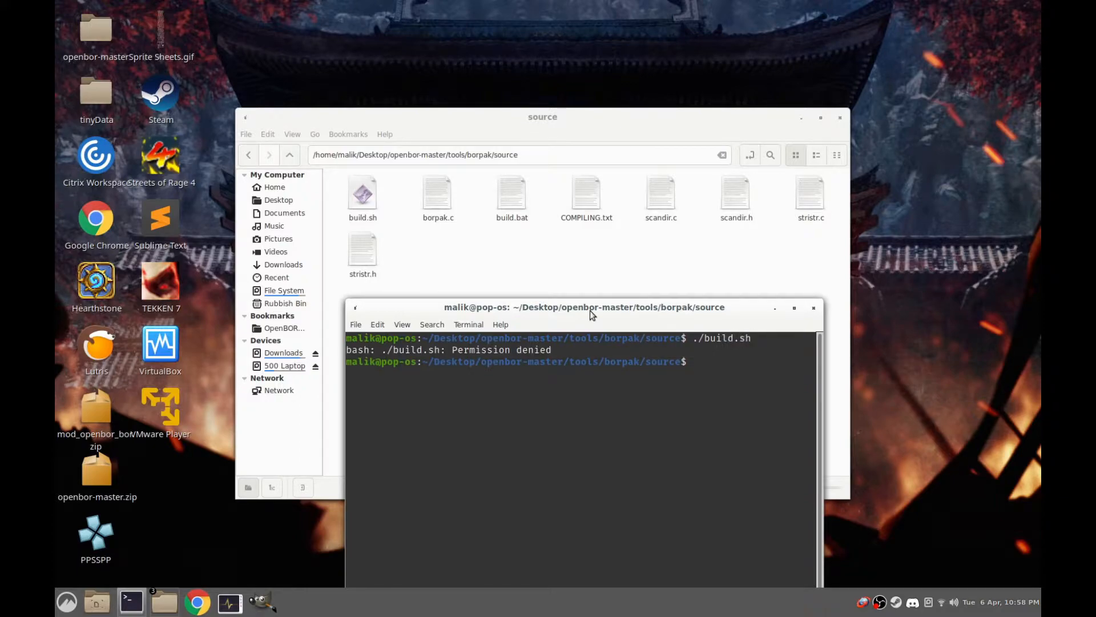
# Allow build.sh to be executed as a program in its file permissions
pyautogui.rightClick(364, 199)
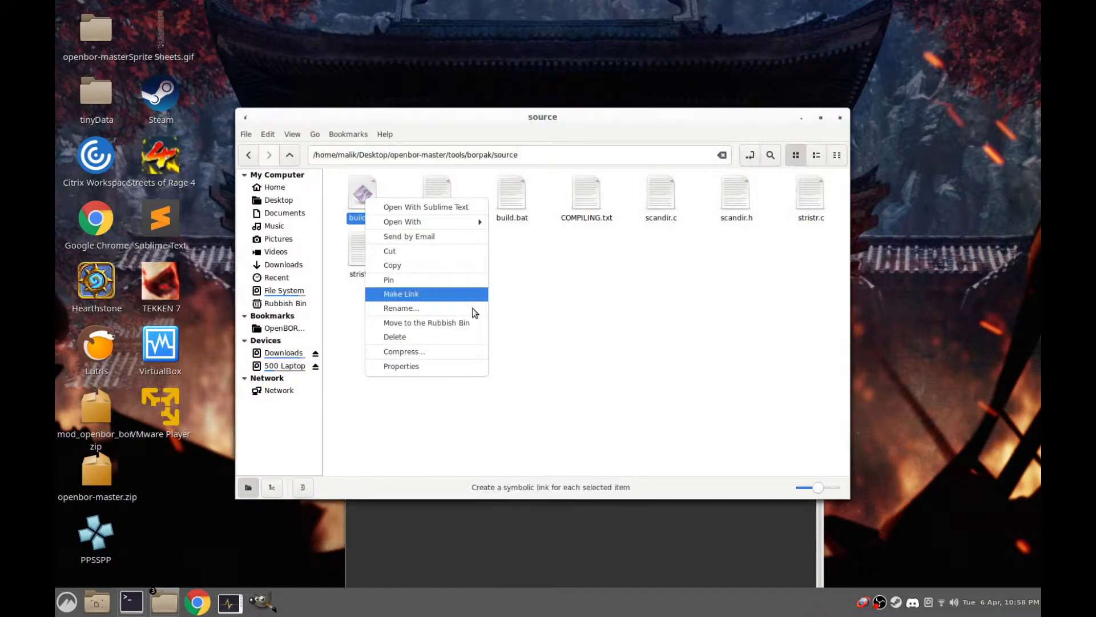
pyautogui.click(451, 370)
pyautogui.click(531, 154)
pyautogui.click(455, 313)
pyautogui.click(701, 461)
# Run ./build.sh in the terminal to show its usage, and build borpak for Linux with ./build.sh lin
pyautogui.hotkey('alt', 'Tab')
pyautogui.write('./build.sh')
pyautogui.press('Return')
pyautogui.press('Up')
pyautogui.write('lin')
pyautogui.press('Return')
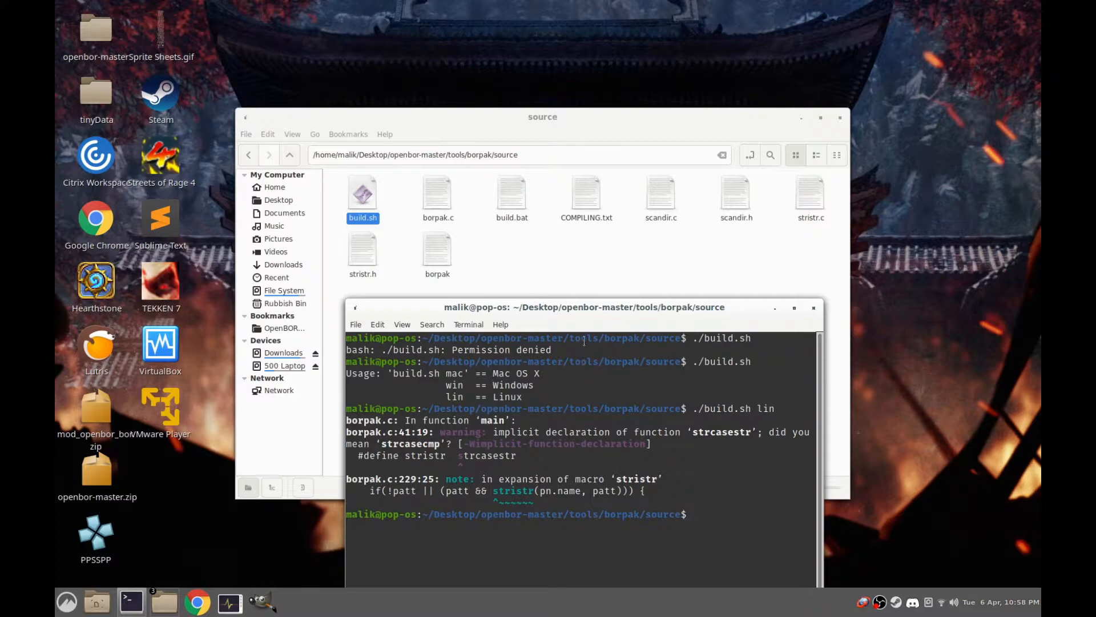
# Move the built borpak file into the tinyData/Paks folder, closing the source folder window and its terminal
pyautogui.click(440, 260)
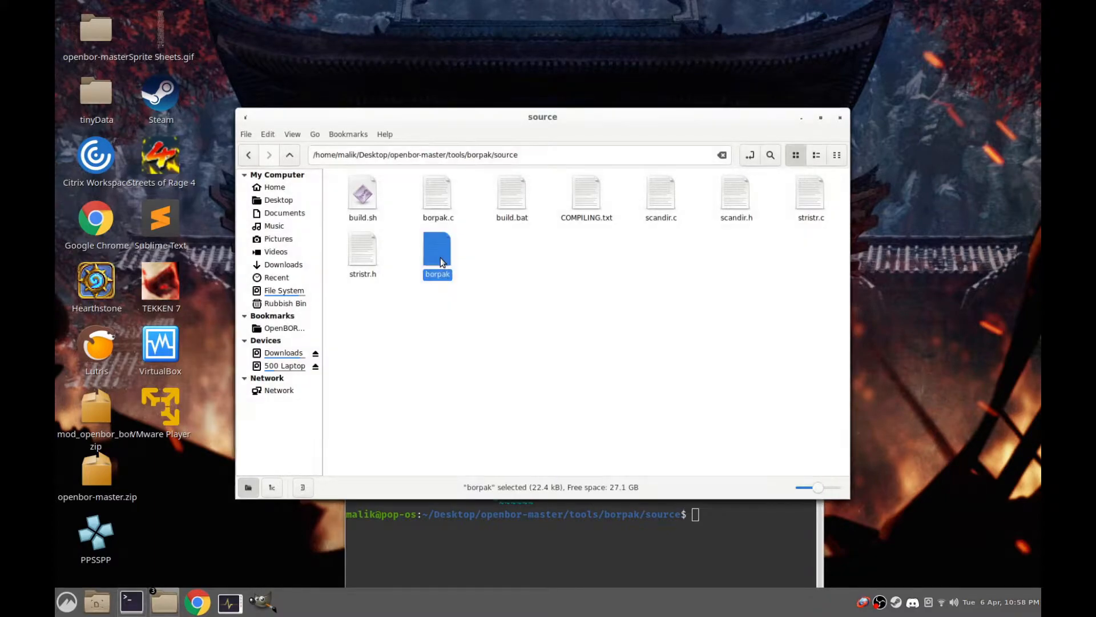
pyautogui.rightClick(440, 258)
pyautogui.click(513, 324)
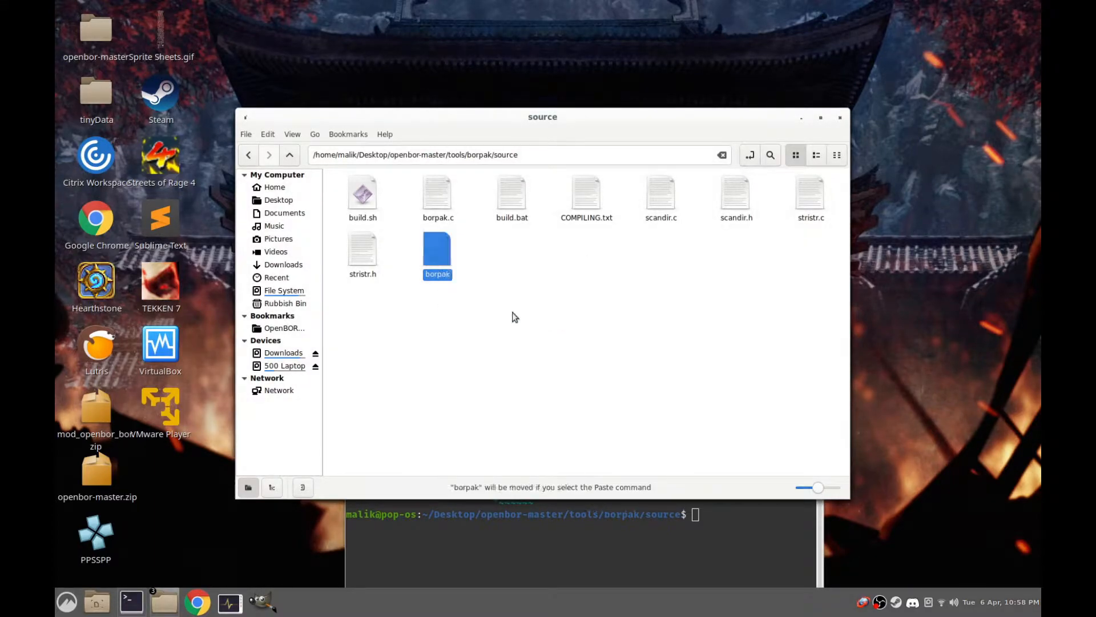
pyautogui.click(840, 117)
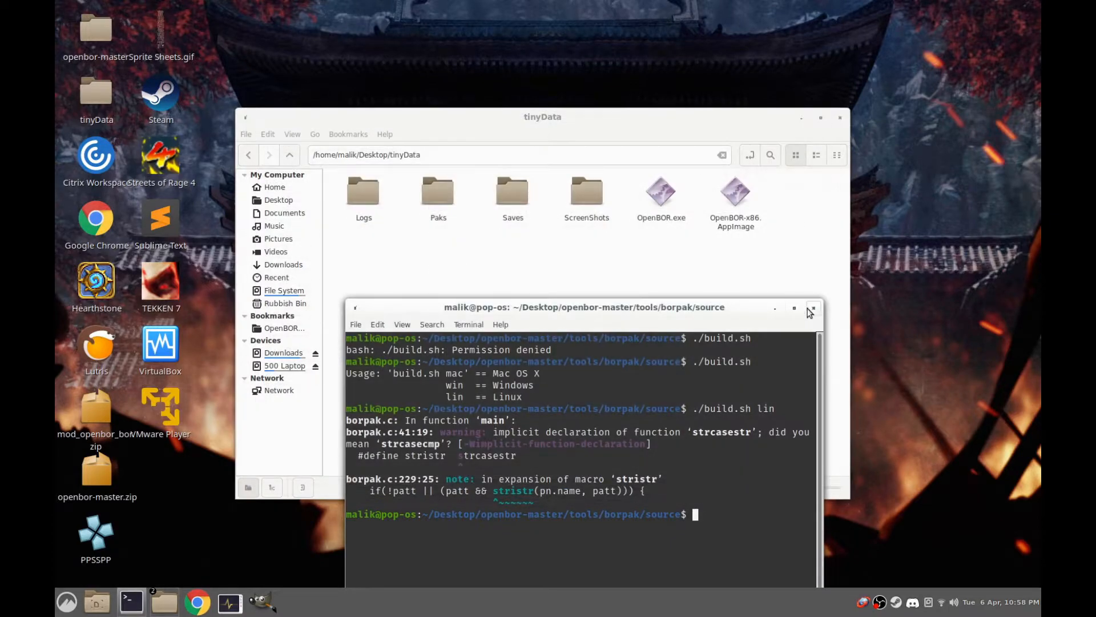
pyautogui.click(810, 313)
pyautogui.doubleClick(440, 192)
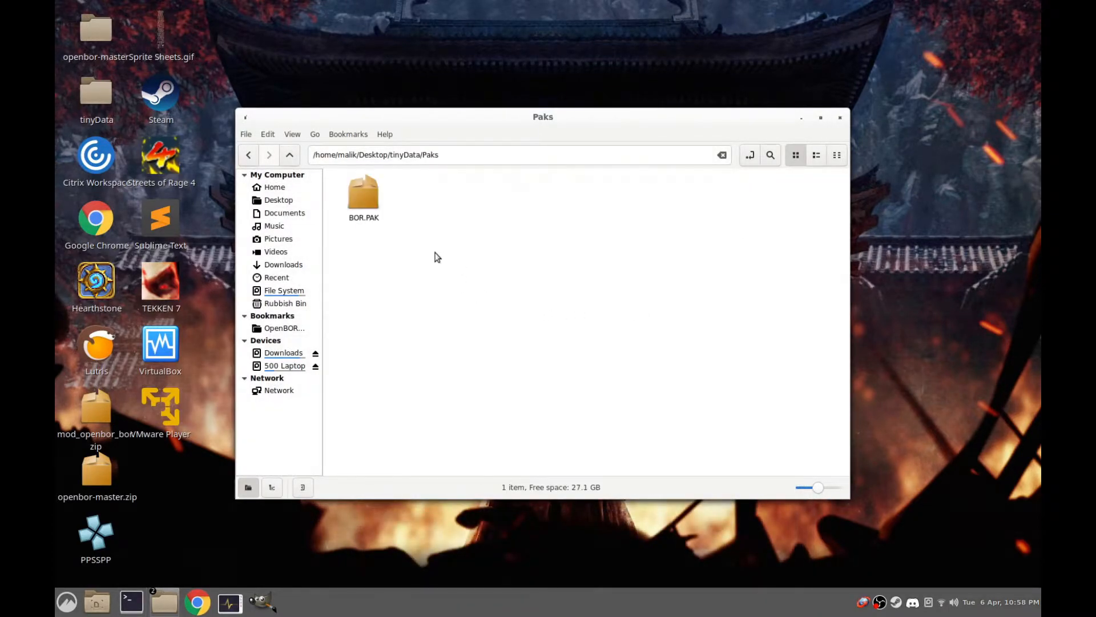
pyautogui.rightClick(436, 255)
pyautogui.click(497, 359)
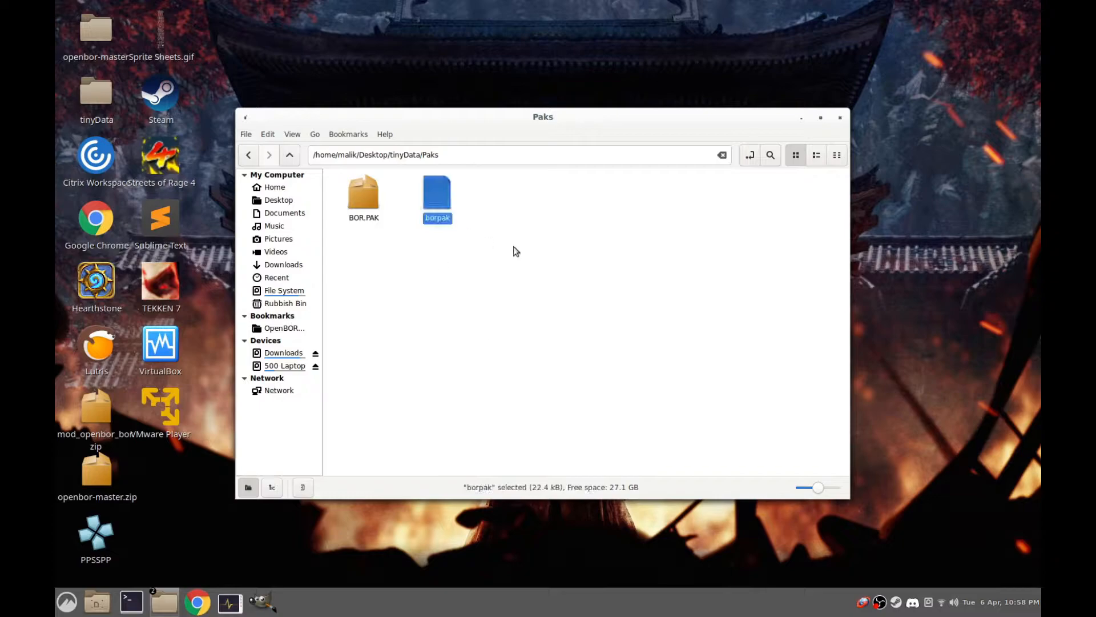
# Check in the permissions of borpak whether the file may be executed as a program
pyautogui.rightClick(425, 177)
pyautogui.click(481, 368)
pyautogui.click(540, 159)
pyautogui.click(606, 155)
pyautogui.click(560, 160)
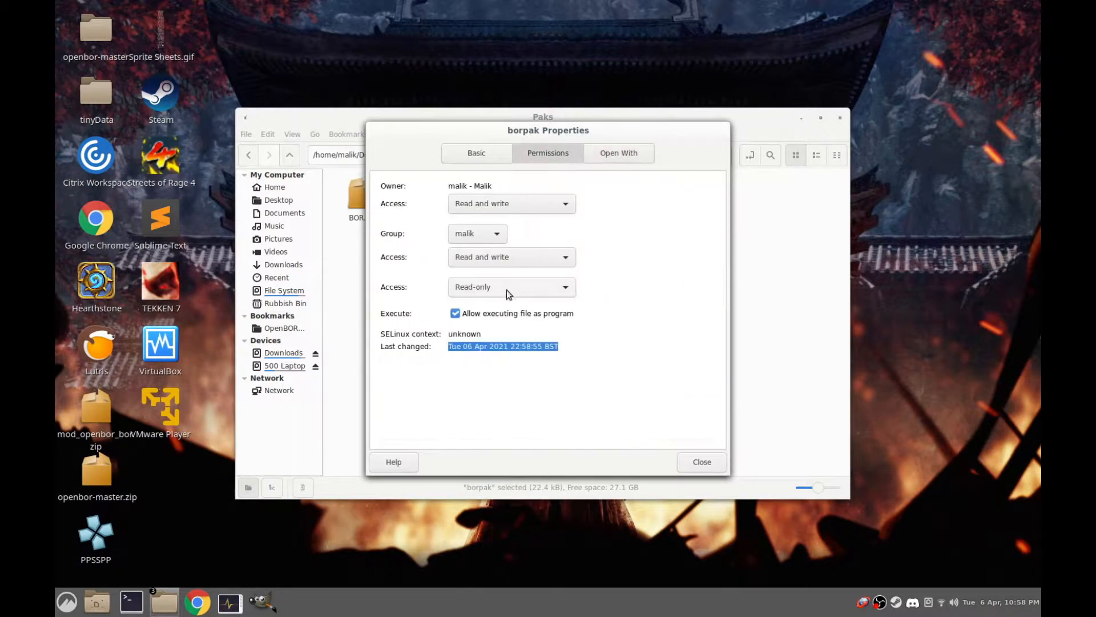
pyautogui.click(703, 461)
# Open a terminal in the Paks folder and run ./borpak to display its usage options
pyautogui.rightClick(445, 303)
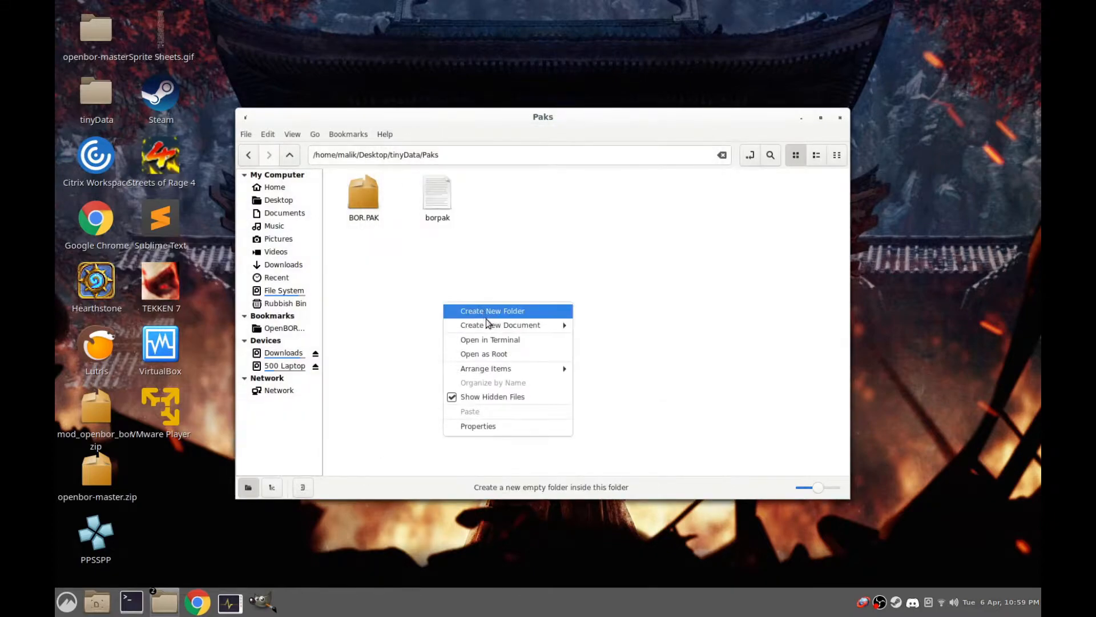
pyautogui.click(489, 341)
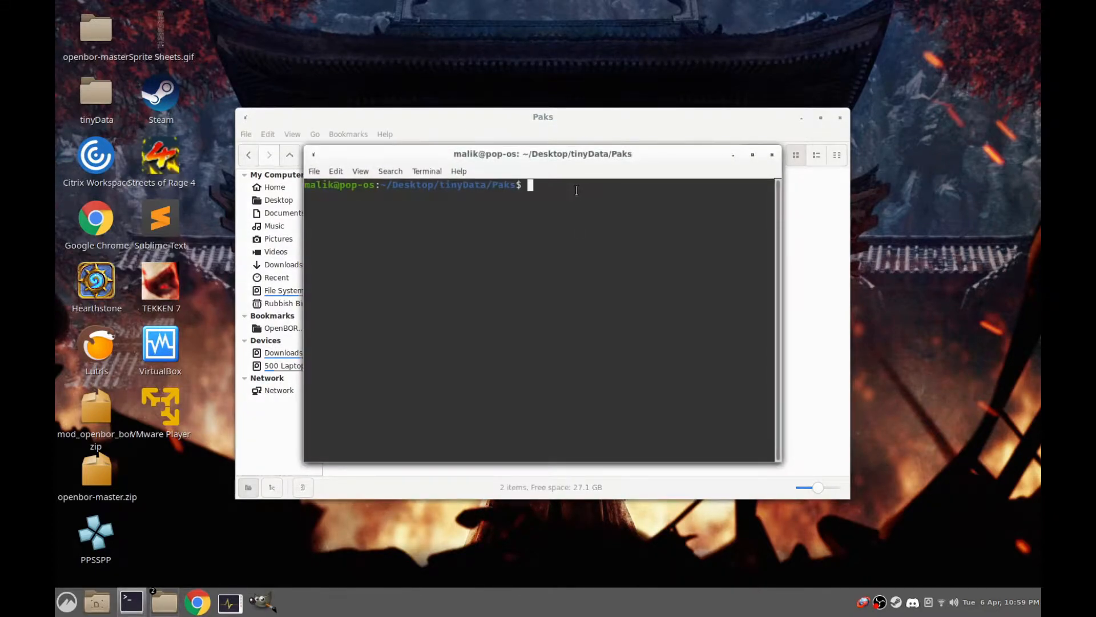
pyautogui.write('./')
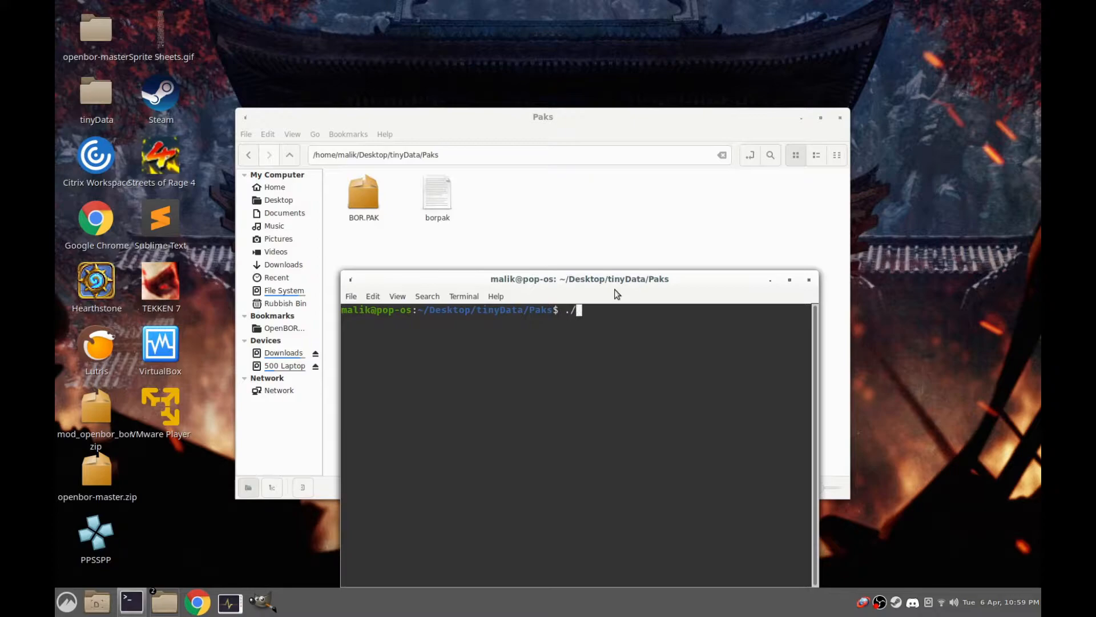
pyautogui.write('borpak')
pyautogui.press('Return')
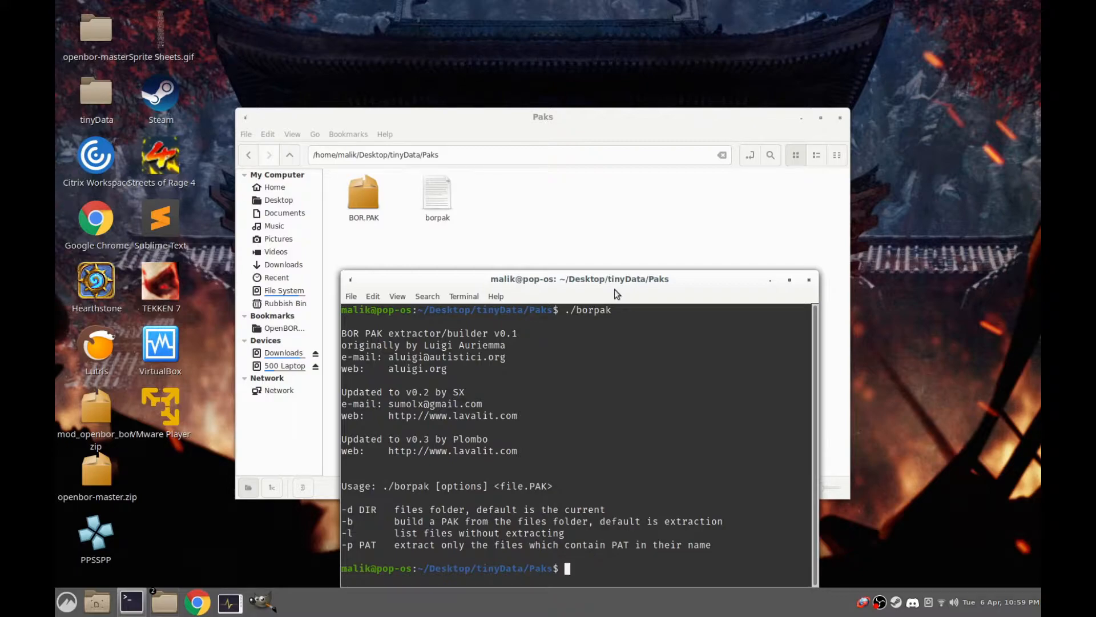
# Extract the Beats of Rage module in the Paks folder by running ./borpak BOR.PAK
pyautogui.press('Up')
pyautogui.moveTo(560, 282); pyautogui.dragTo(734, 211)
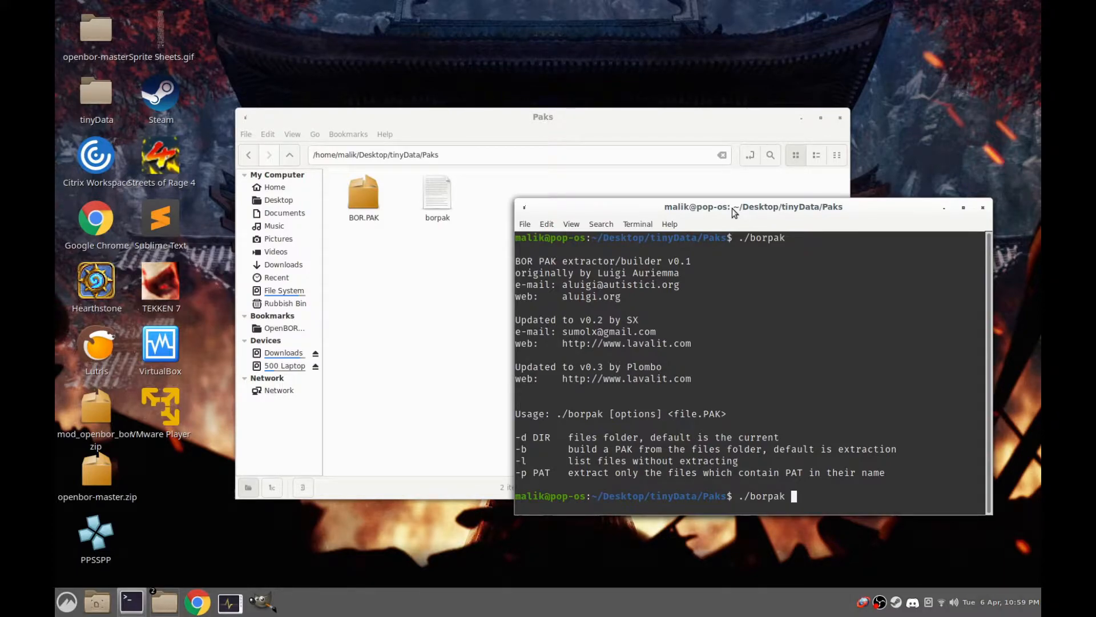
pyautogui.write('BOR.PAK')
pyautogui.press('Return')
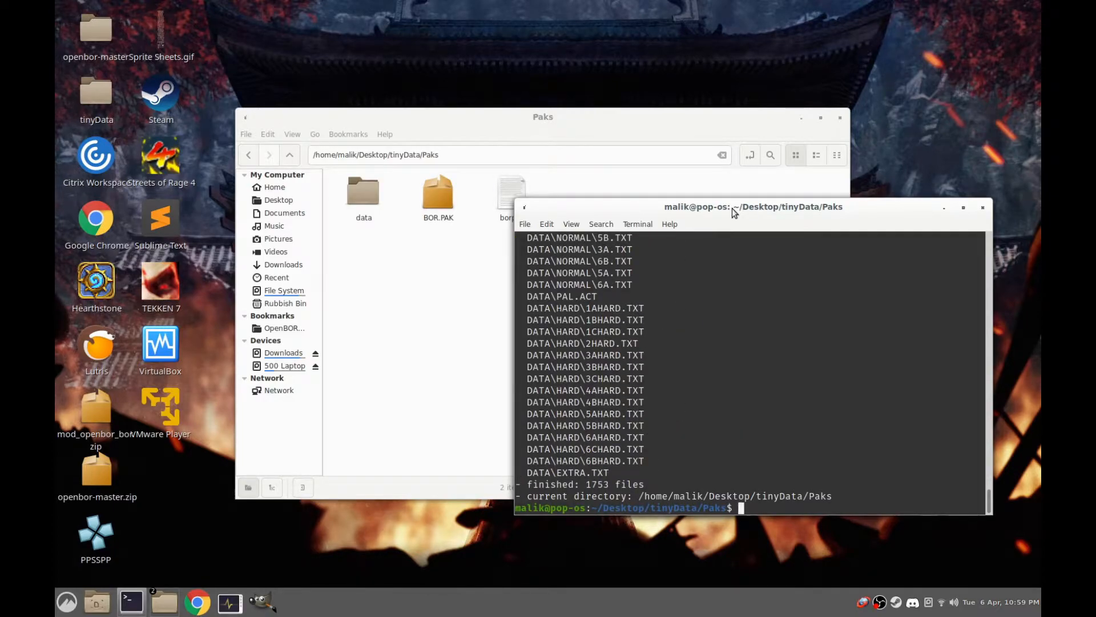
# Move the extracted data folder from Paks up into the tinyData folder
pyautogui.click(431, 269)
pyautogui.click(361, 199)
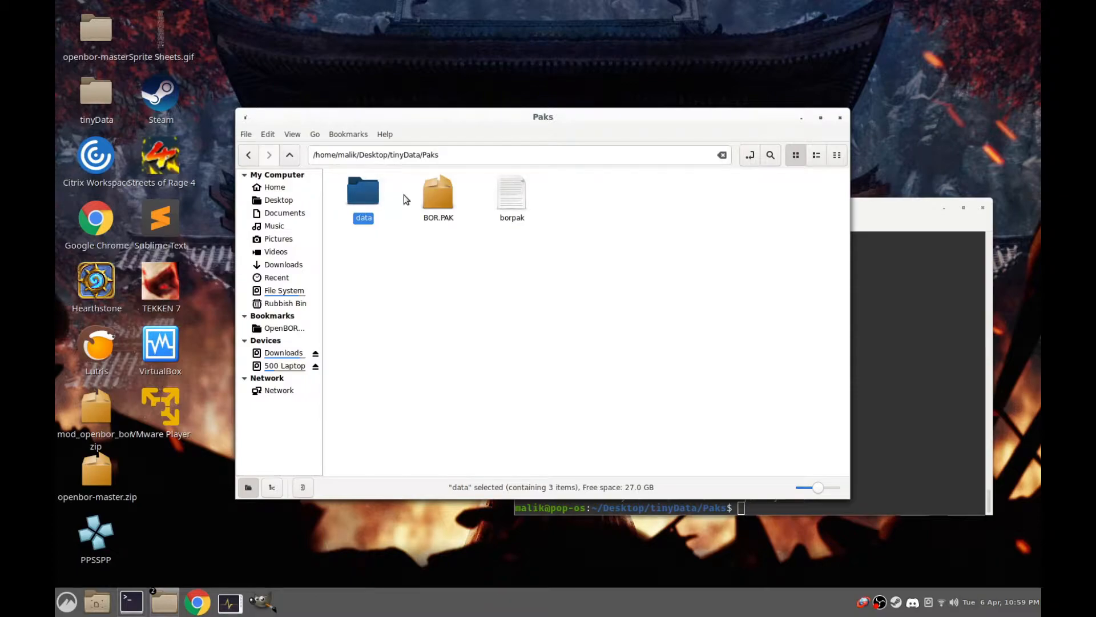
pyautogui.click(433, 194)
pyautogui.rightClick(359, 190)
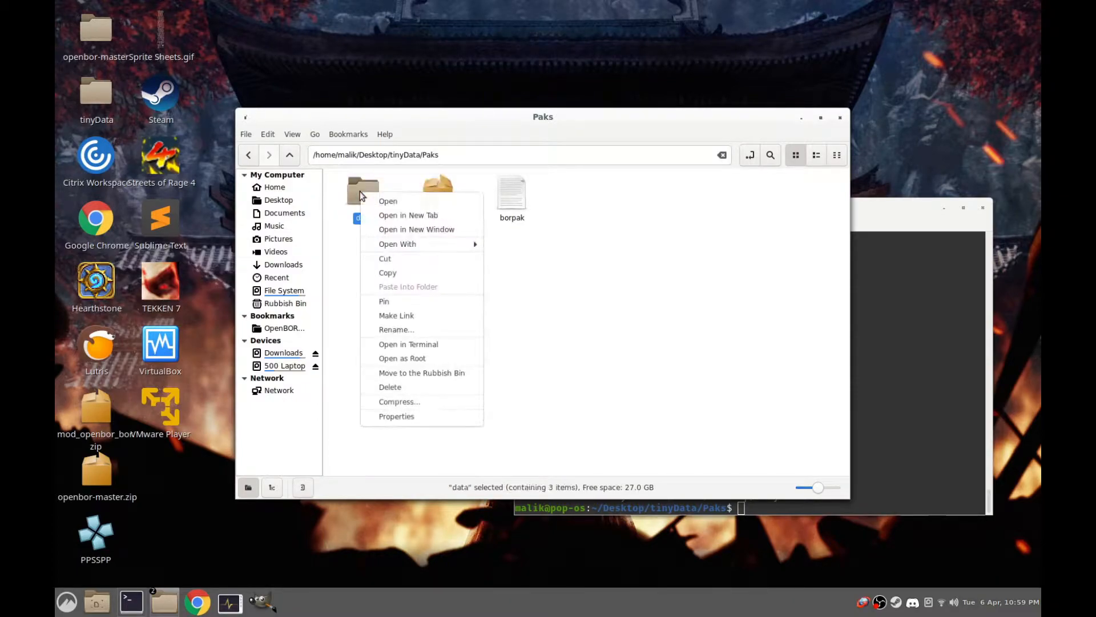
pyautogui.click(385, 253)
pyautogui.click(290, 155)
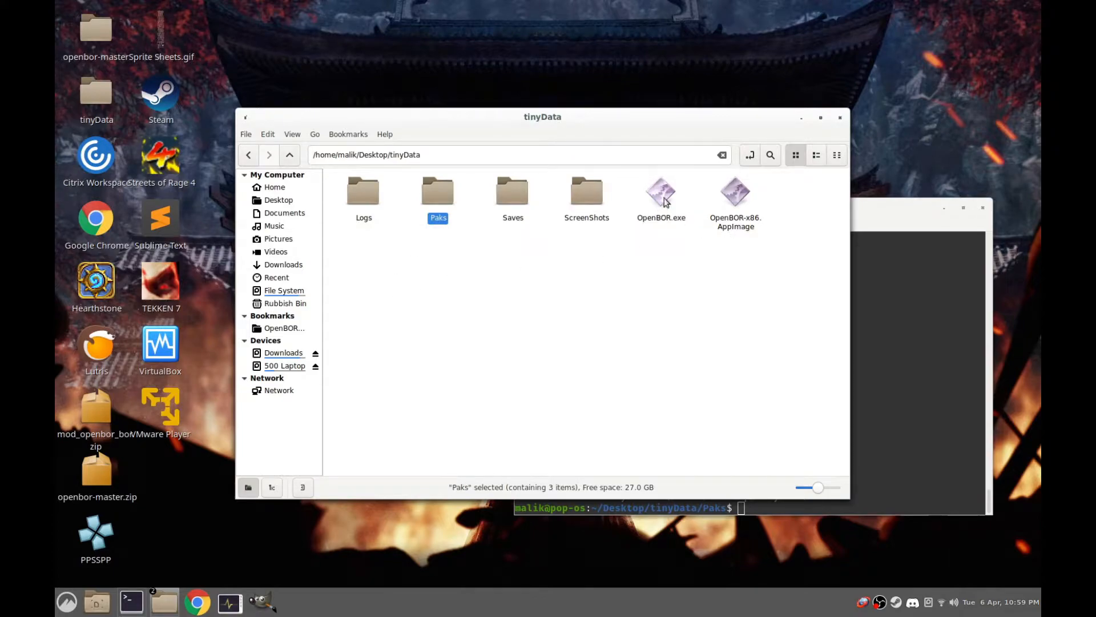
pyautogui.rightClick(348, 285)
pyautogui.click(410, 393)
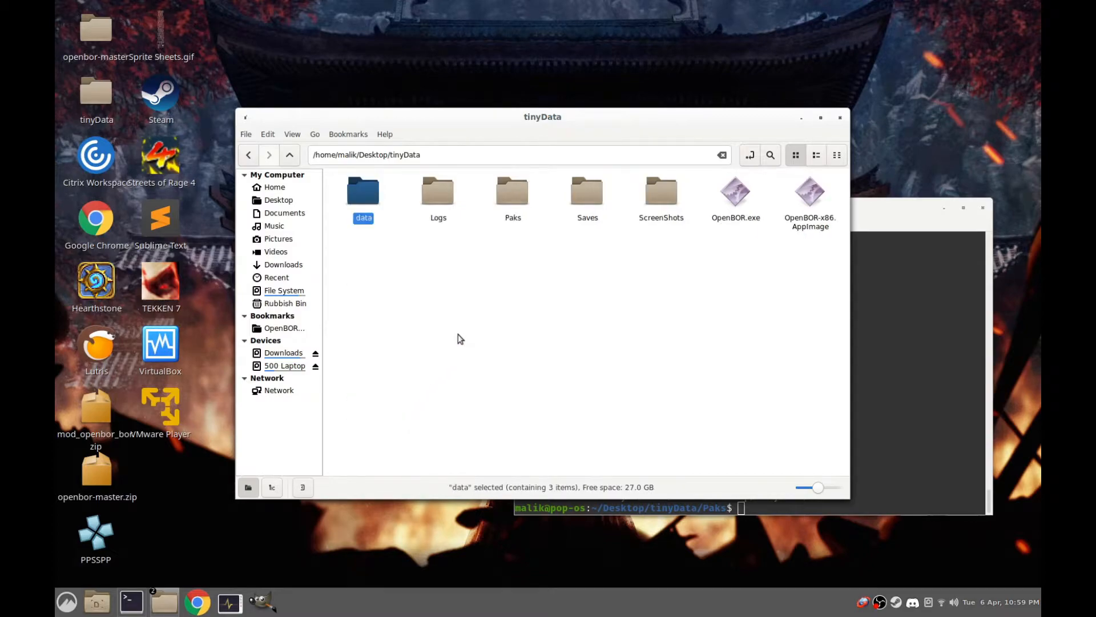
# Permanently delete BOR.PAK from the Paks folder
pyautogui.doubleClick(510, 197)
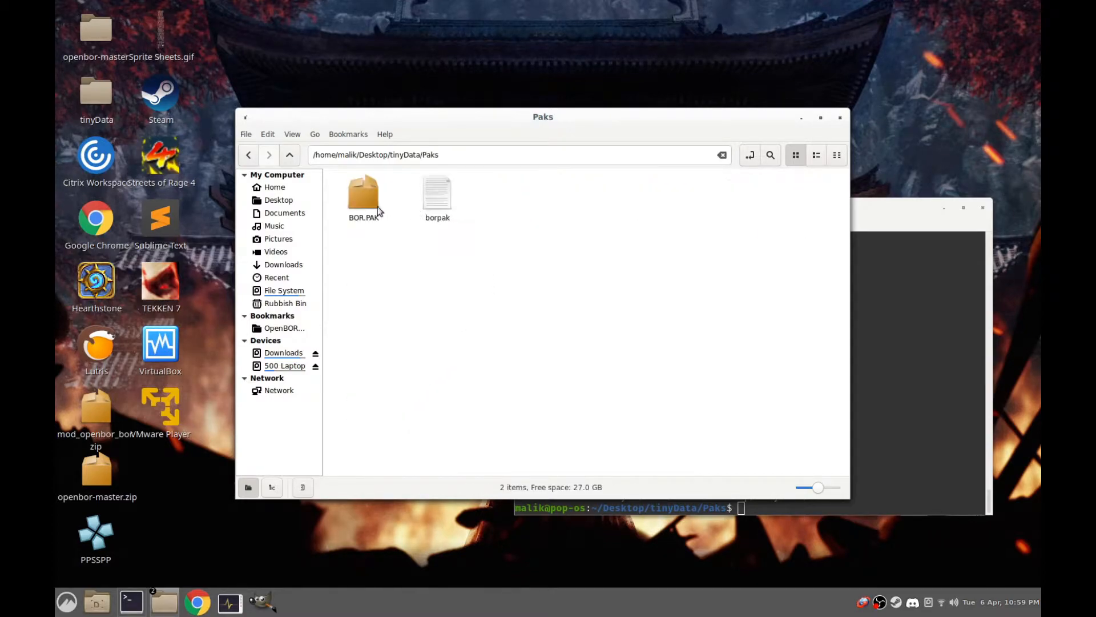
pyautogui.click(354, 198)
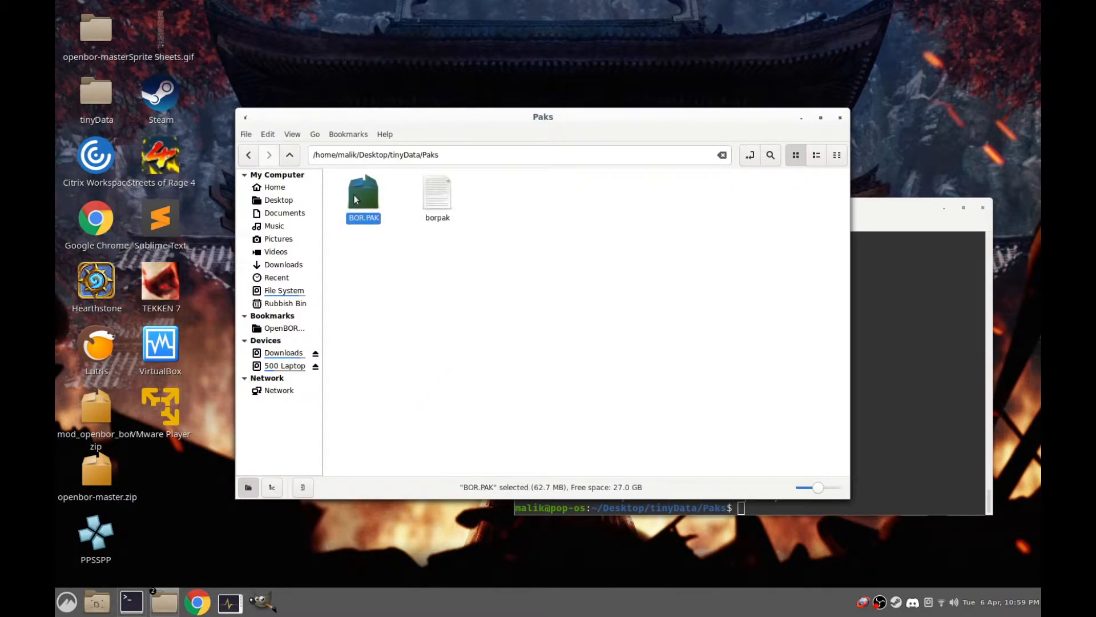
pyautogui.rightClick(354, 195)
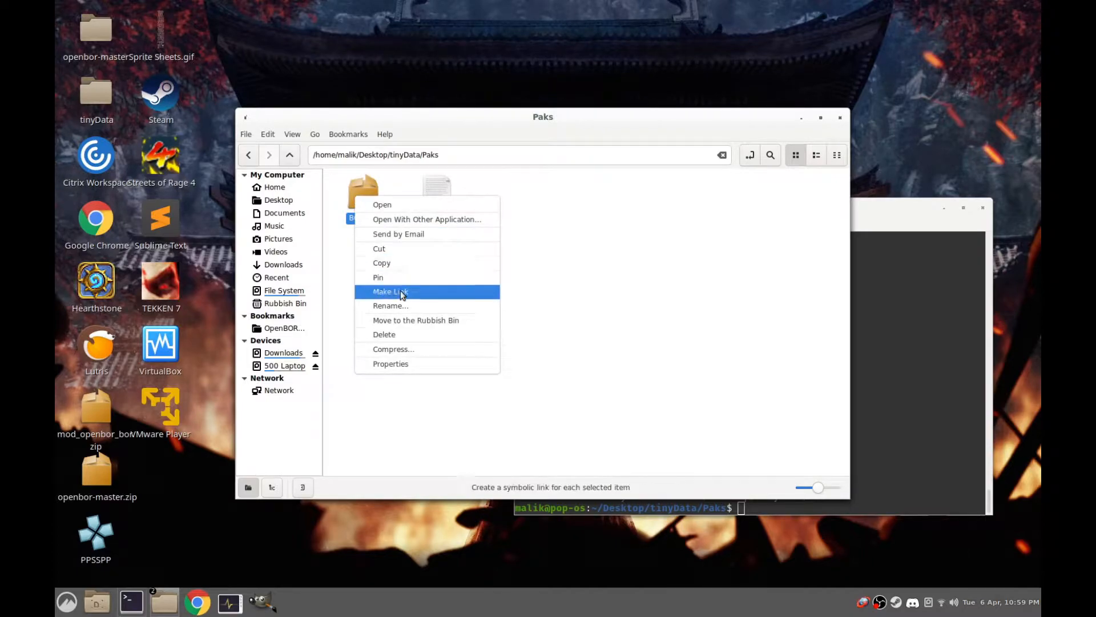
pyautogui.click(402, 335)
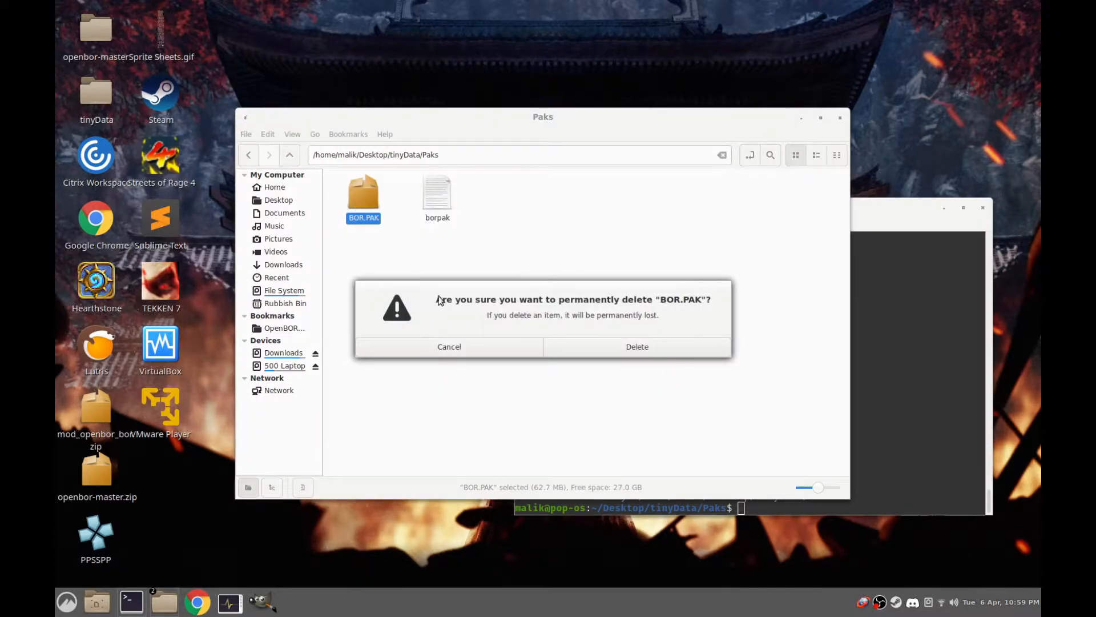
pyautogui.click(612, 349)
# Create an empty document named bor.pak in the Paks folder
pyautogui.rightClick(455, 199)
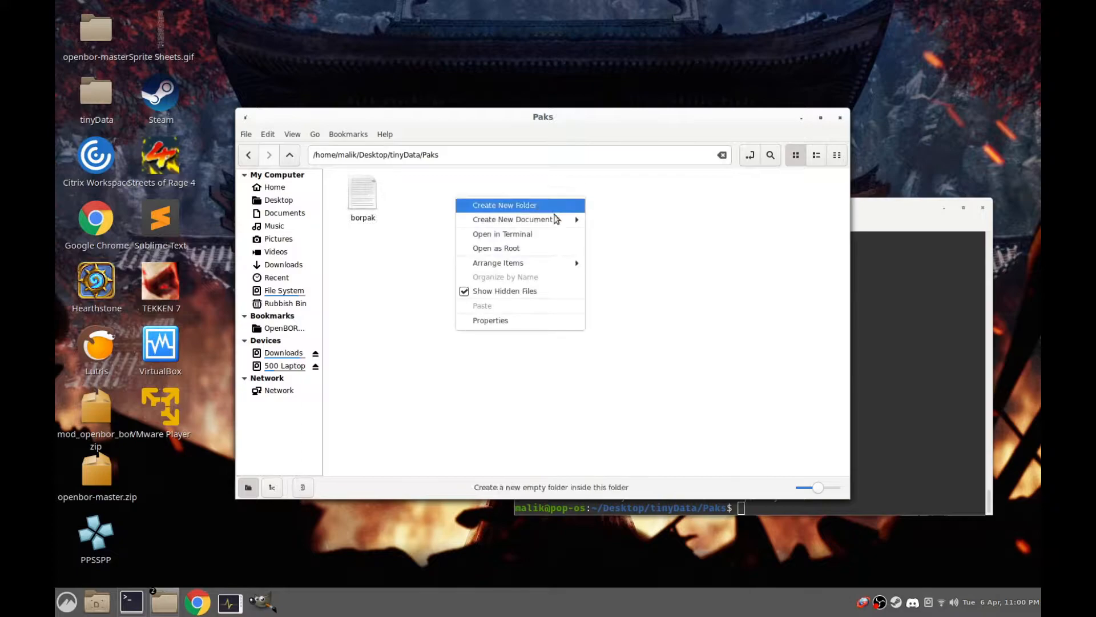
pyautogui.moveTo(565, 220)
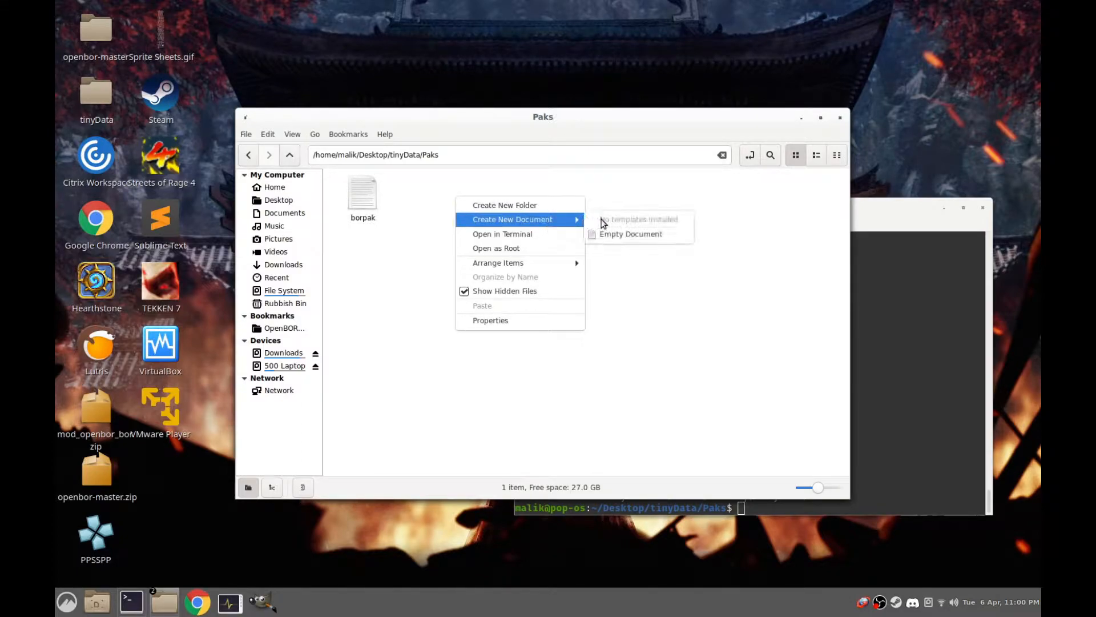
pyautogui.click(619, 234)
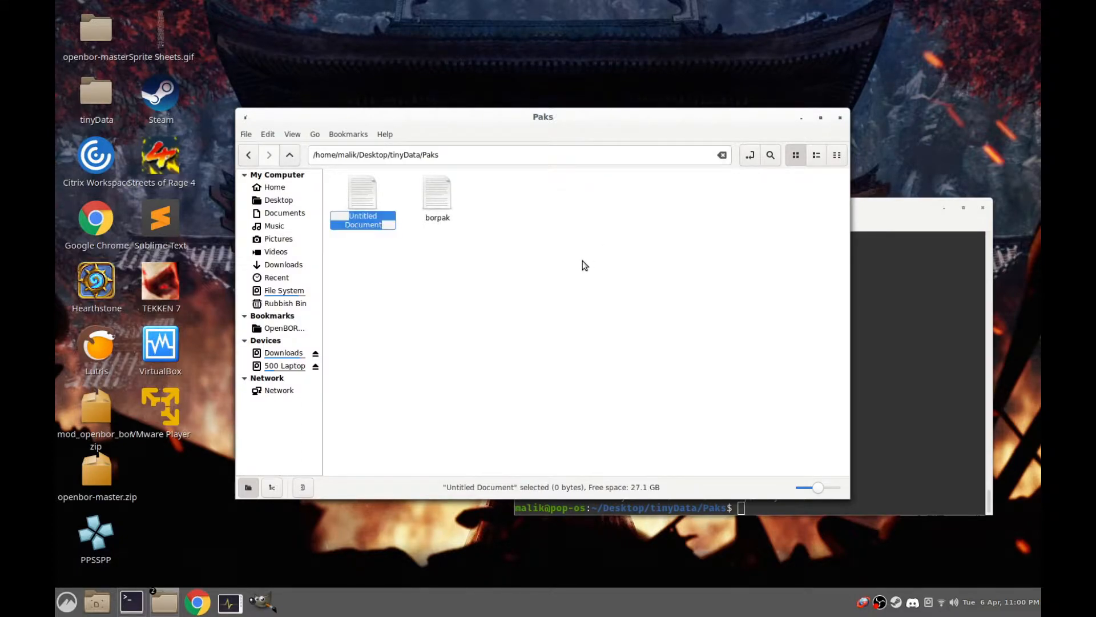
pyautogui.write('bor.pak')
pyautogui.press('Return')
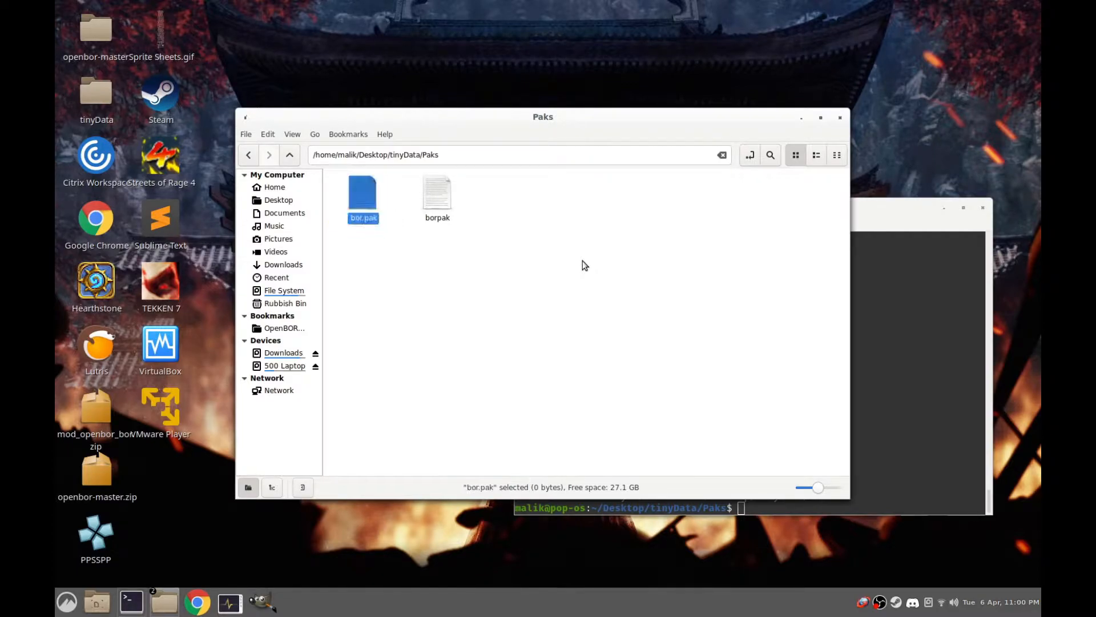
# Return the file manager to the tinyData folder and close the Paks terminal
pyautogui.click(289, 155)
pyautogui.click(367, 195)
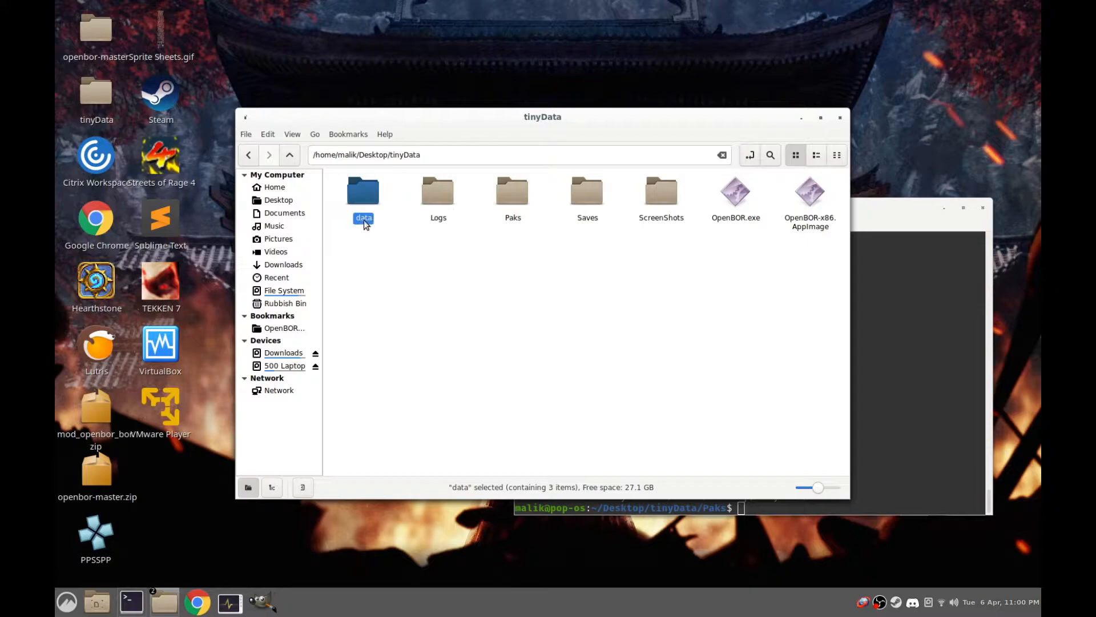
pyautogui.click(452, 281)
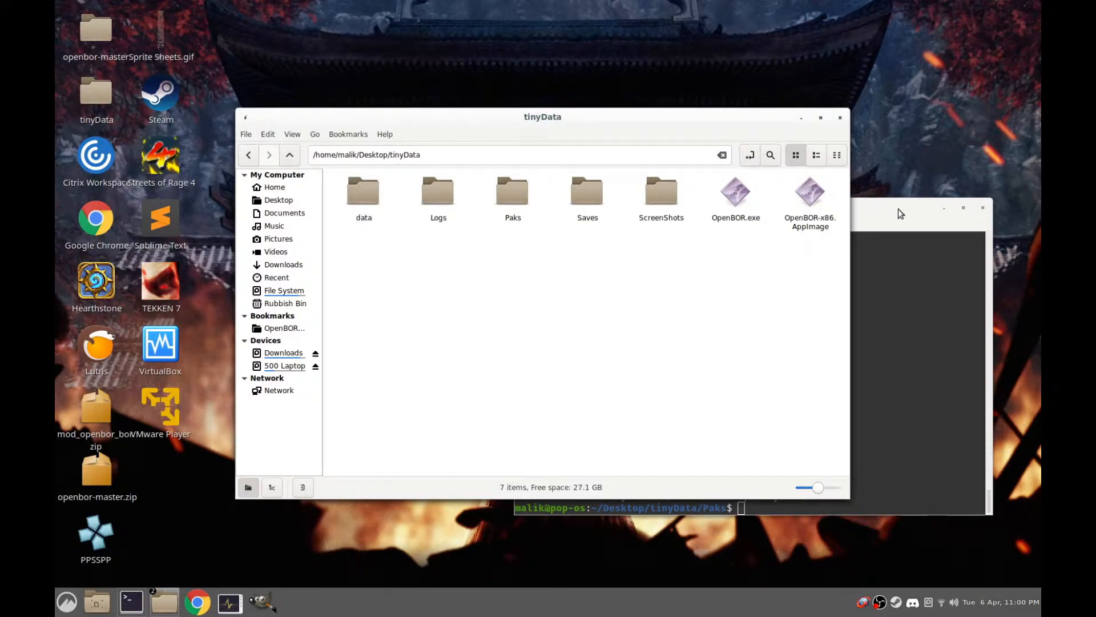
pyautogui.moveTo(899, 209); pyautogui.dragTo(884, 236)
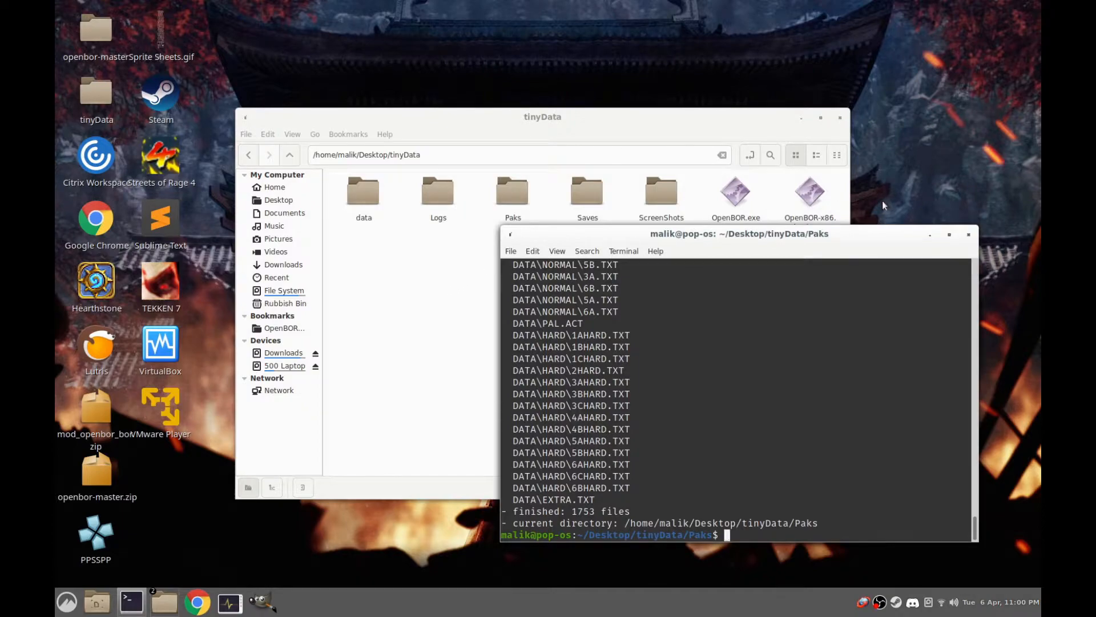
pyautogui.click(969, 235)
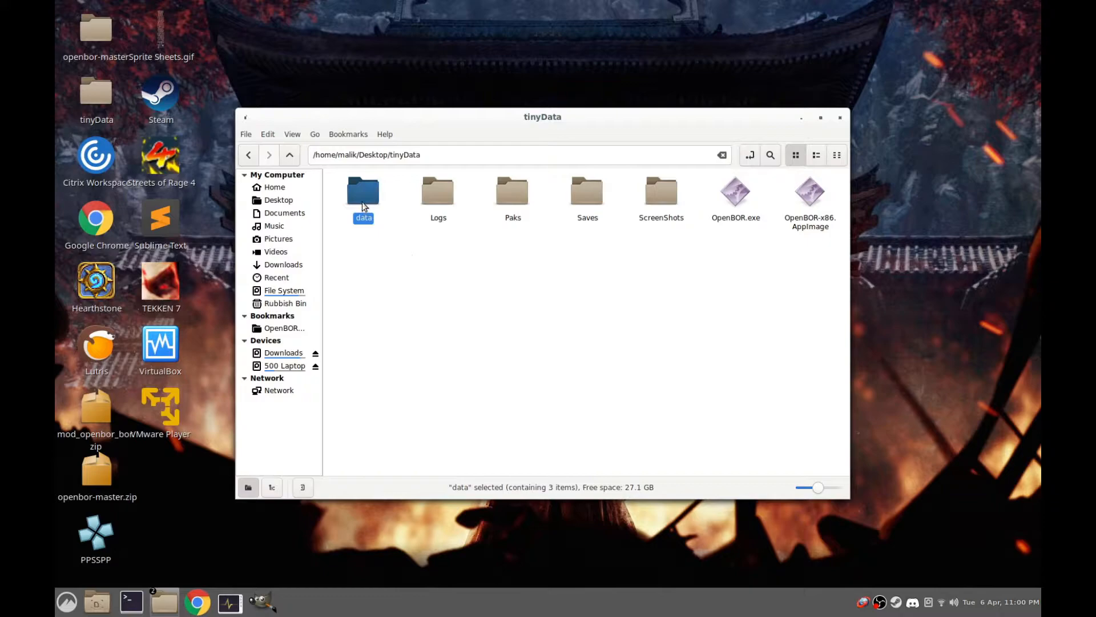
# Open models.txt from the data folder inside tinyData in Sublime Text
pyautogui.click(623, 286)
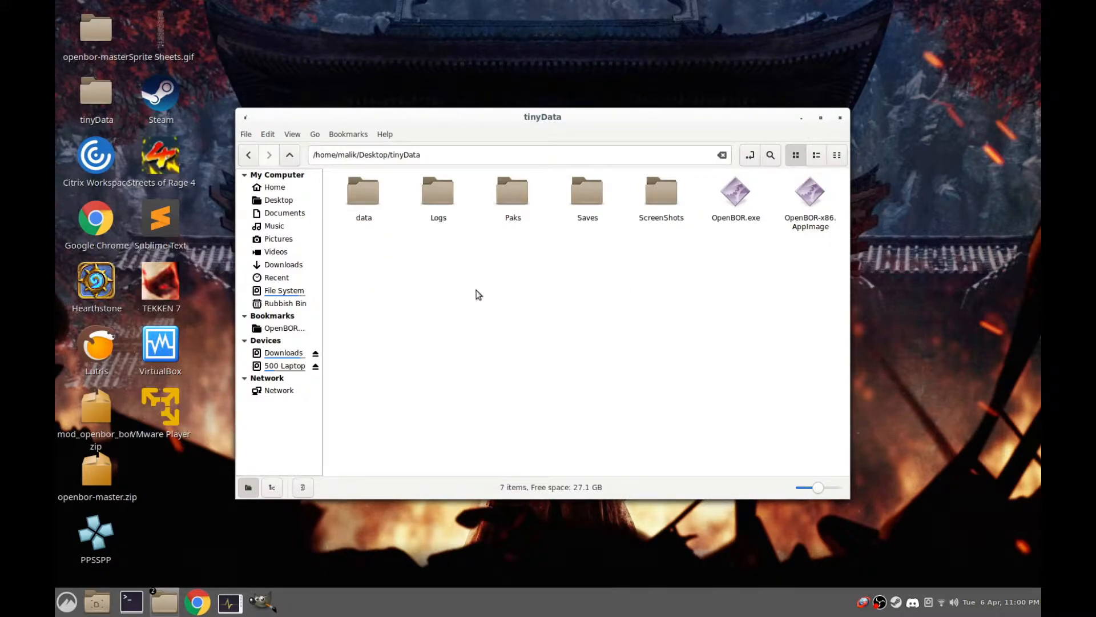
pyautogui.click(361, 219)
pyautogui.click(660, 298)
pyautogui.doubleClick(355, 194)
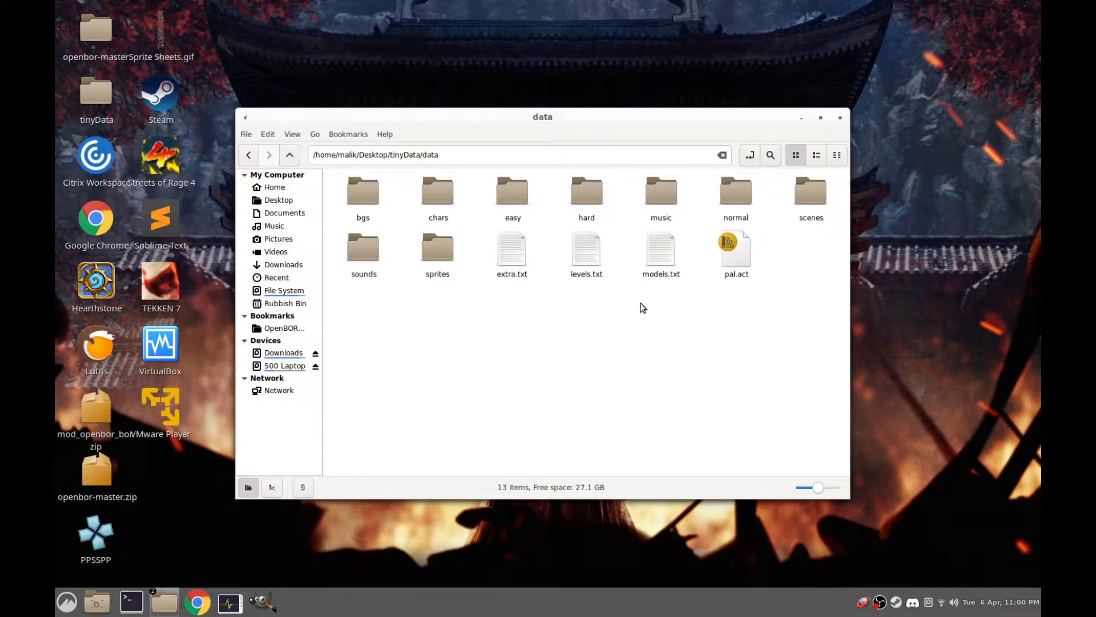
pyautogui.click(660, 257)
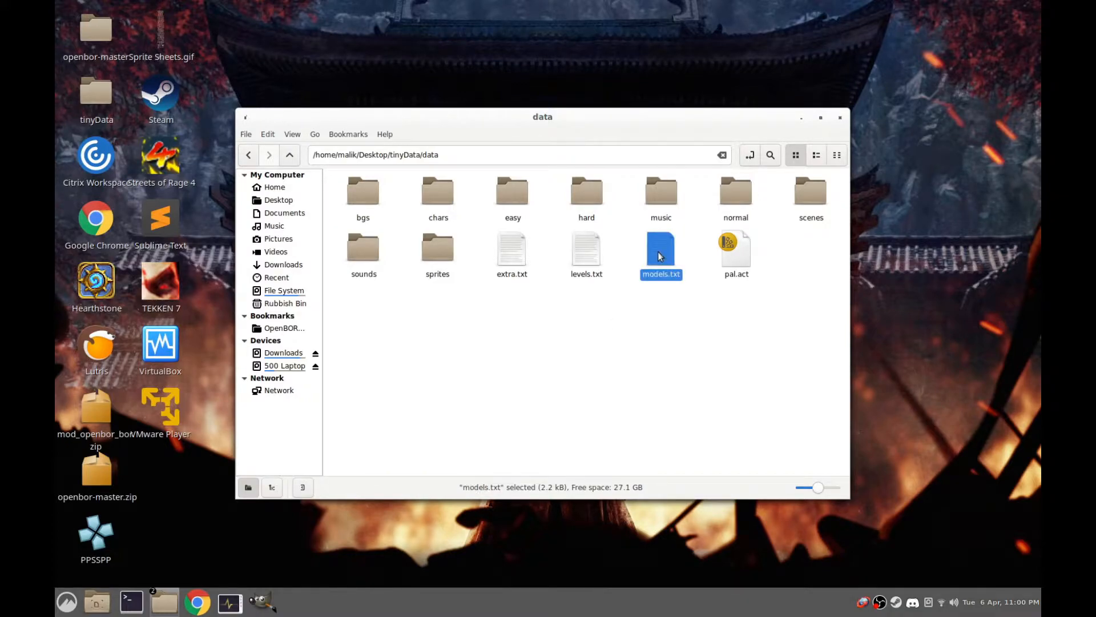
pyautogui.rightClick(660, 256)
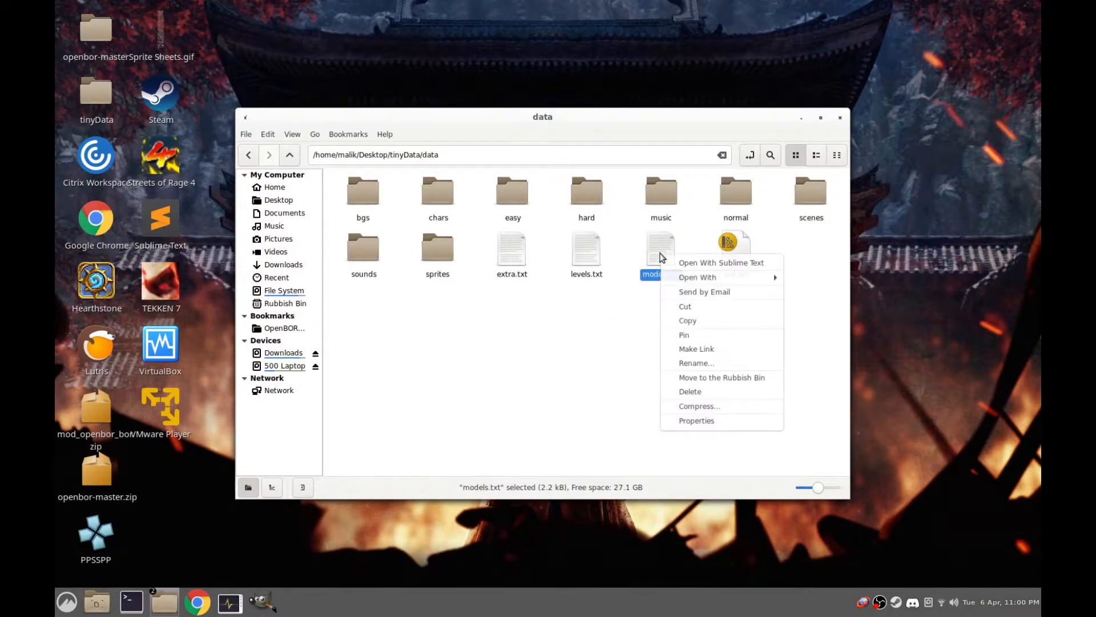
pyautogui.click(687, 266)
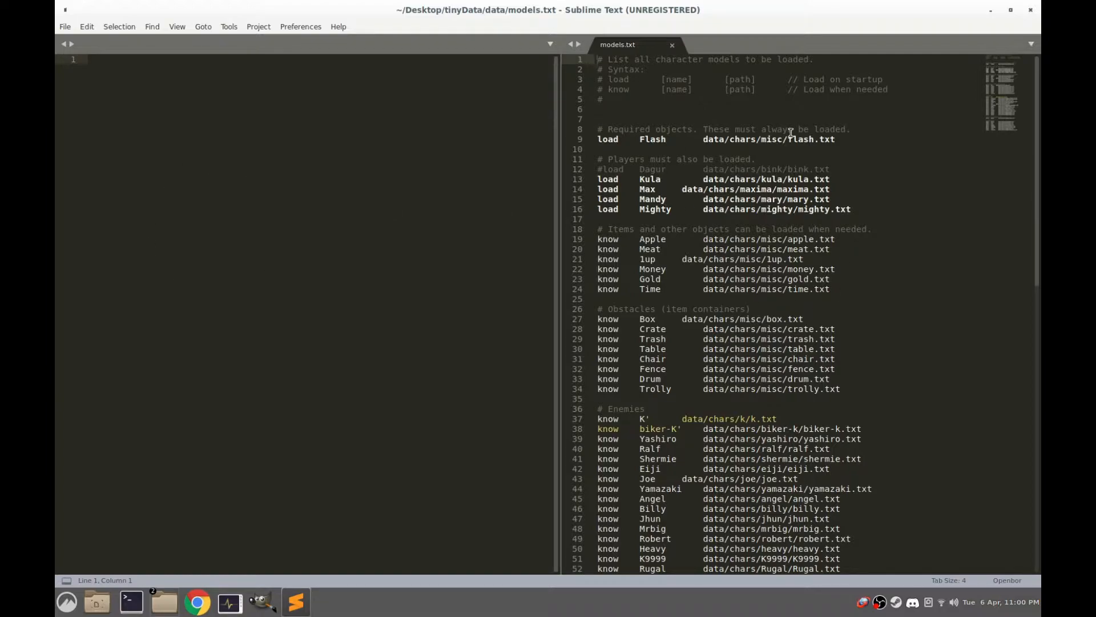
# Align the file paths of the K', Box, 1up and Max entries in models.txt with the path column by adding tabs
pyautogui.scroll(-15, 950, 279)
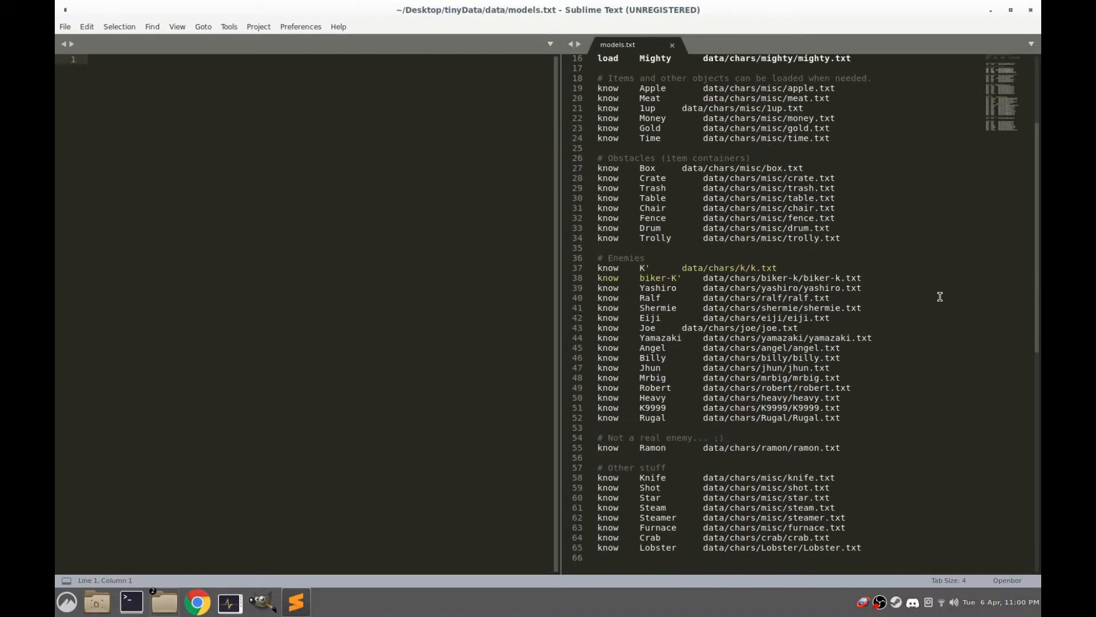
pyautogui.scroll(6, 873, 320)
pyautogui.scroll(9, 772, 339)
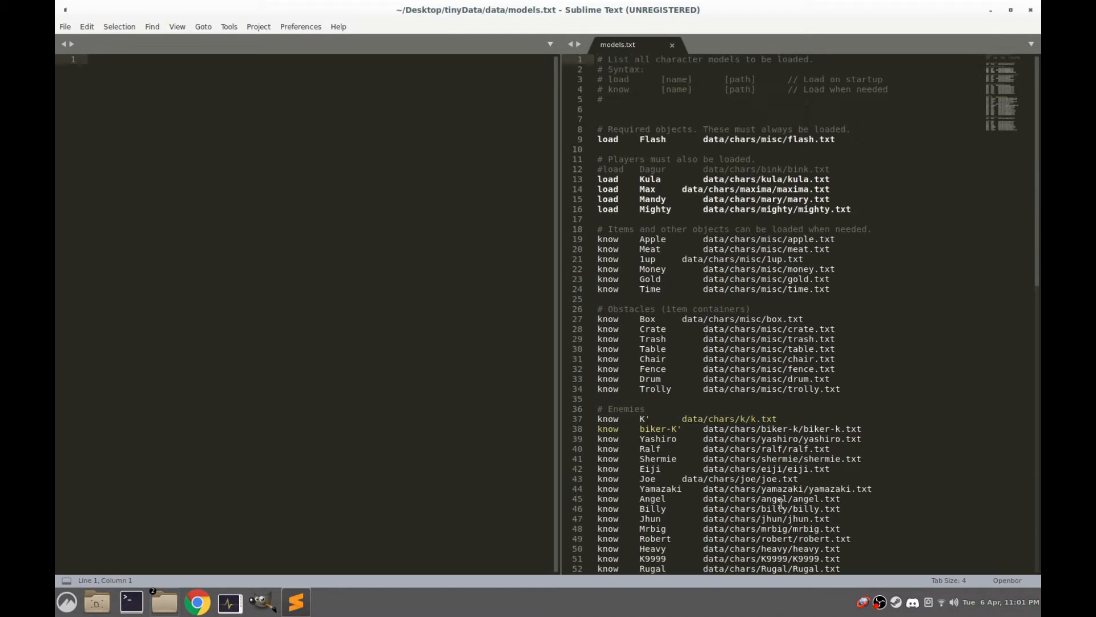
pyautogui.click(687, 423)
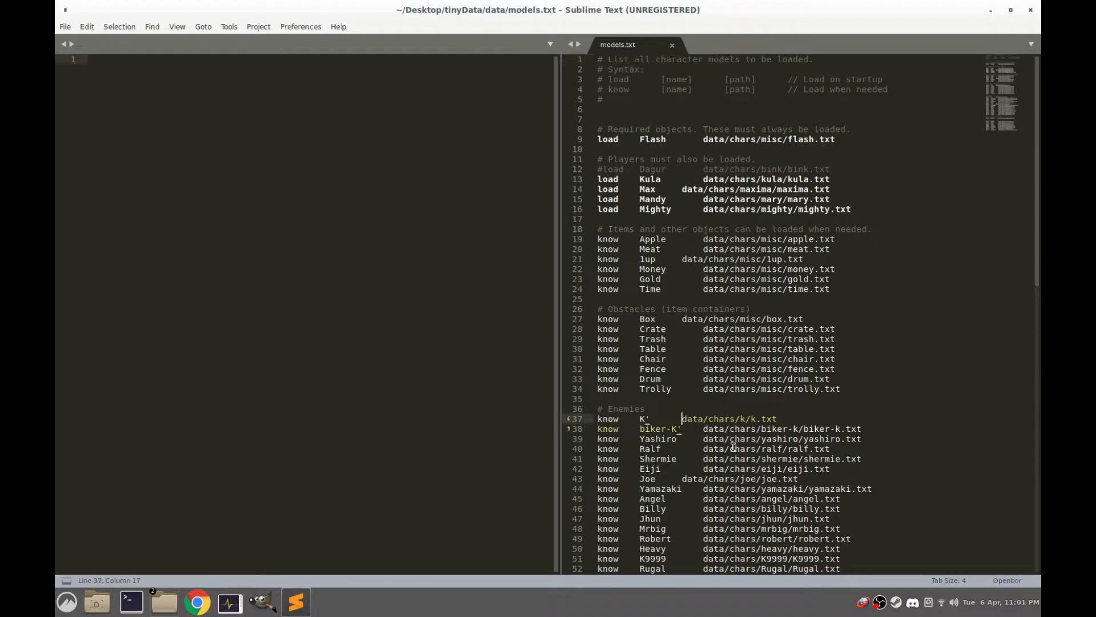
pyautogui.press('Tab')
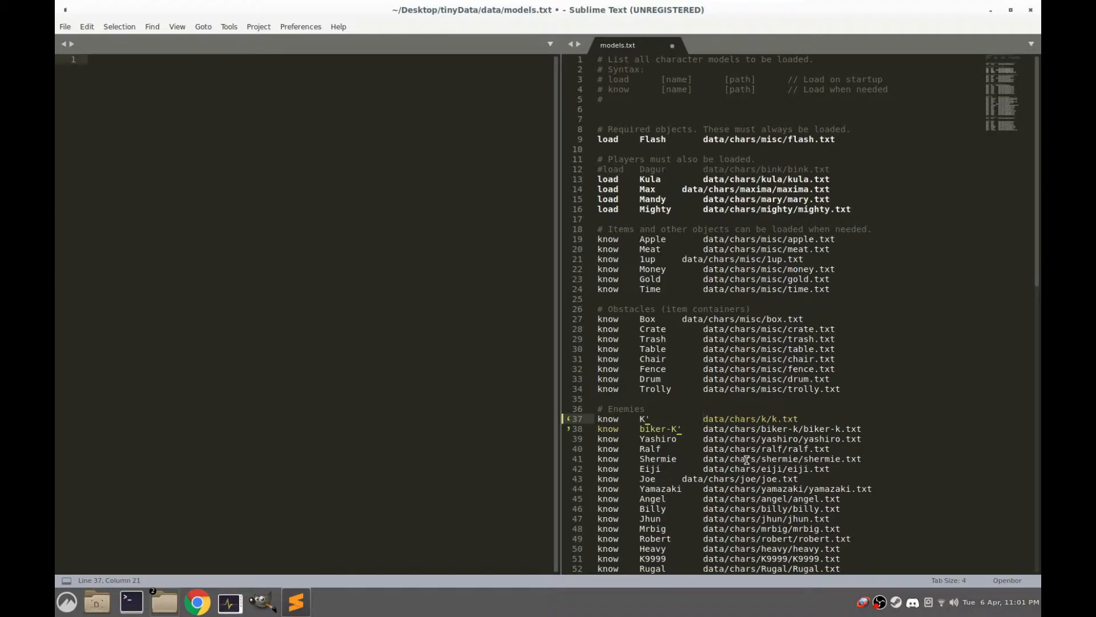
pyautogui.click(683, 318)
pyautogui.press('Tab')
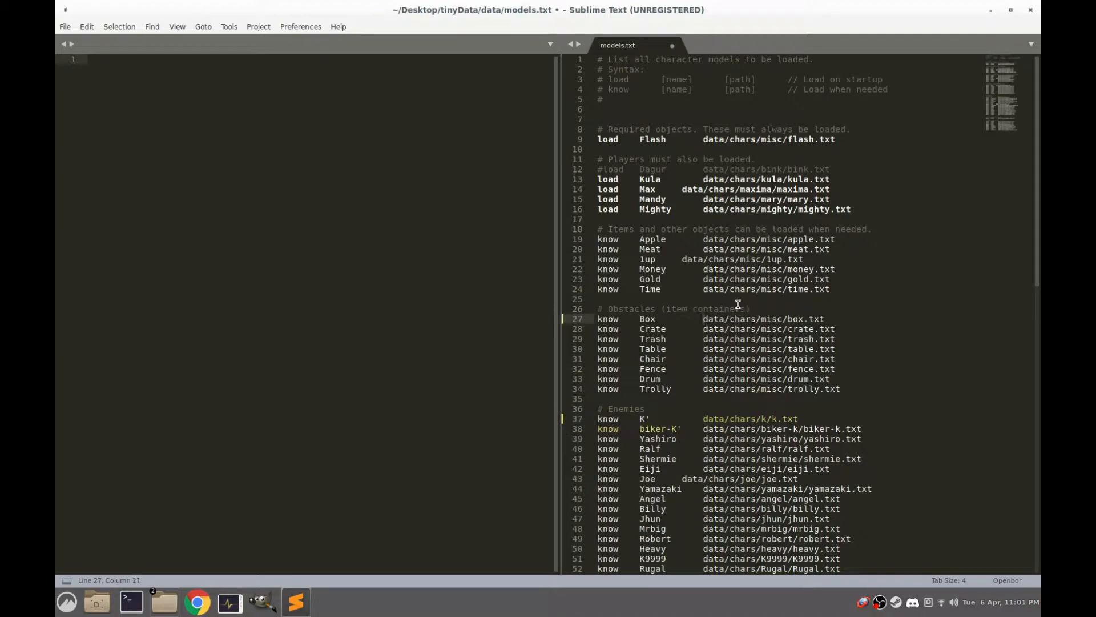
pyautogui.click(683, 190)
pyautogui.press('Tab')
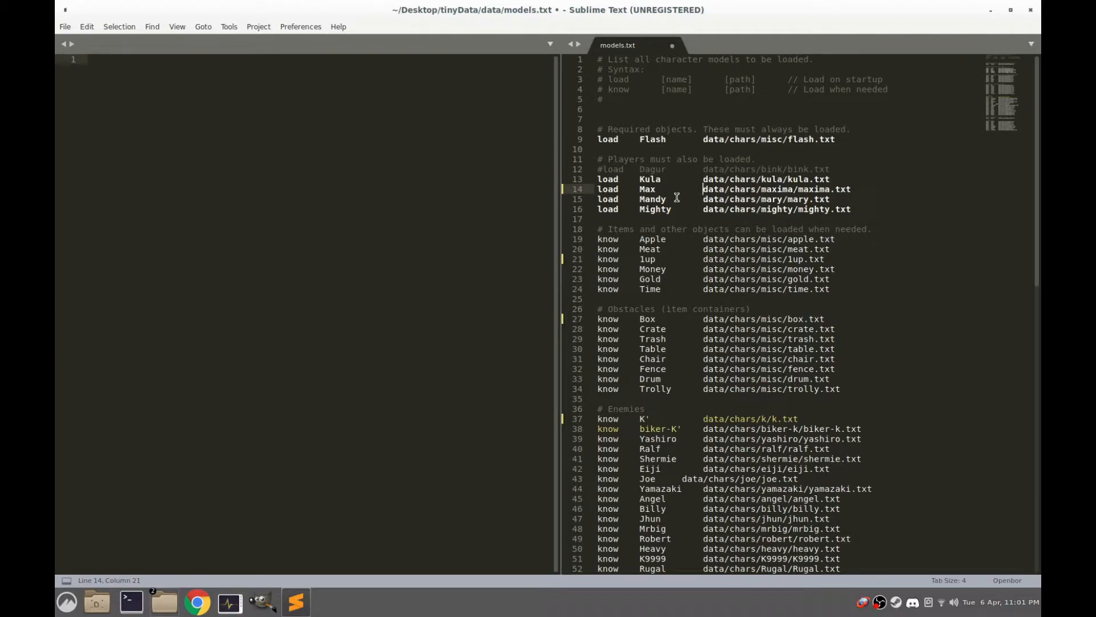
# Highlight the Max entry's path in models.txt and open the chars folder in the file manager
pyautogui.click(668, 110)
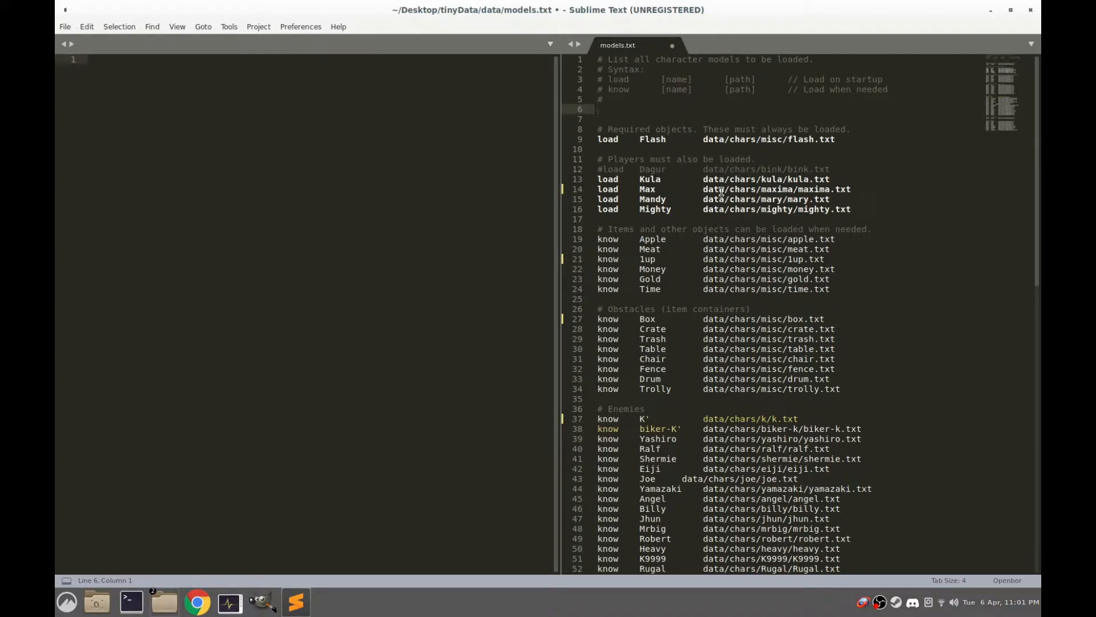
pyautogui.moveTo(860, 190)
pyautogui.mouseDown()
pyautogui.moveTo(595, 193)
pyautogui.moveTo(846, 190)
pyautogui.mouseUp()
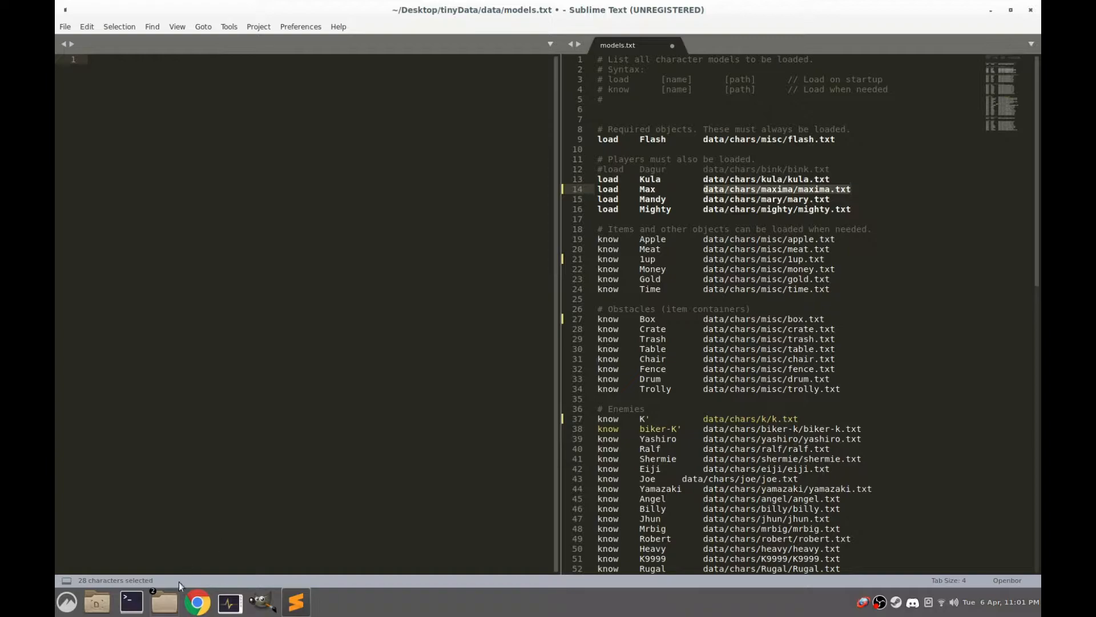
pyautogui.click(174, 601)
pyautogui.click(501, 391)
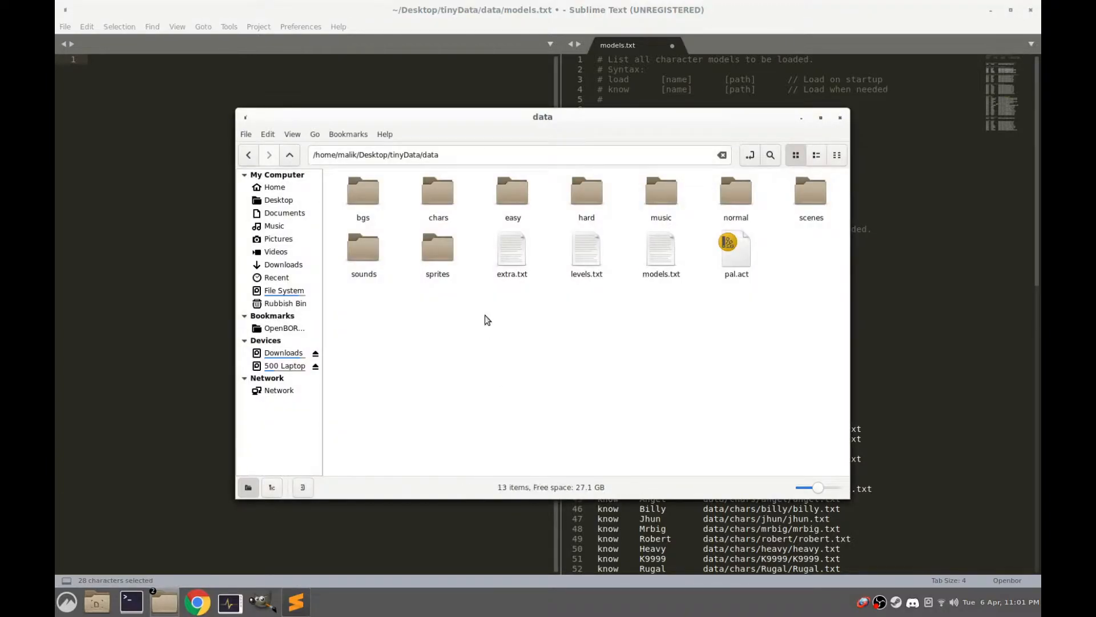
pyautogui.doubleClick(438, 193)
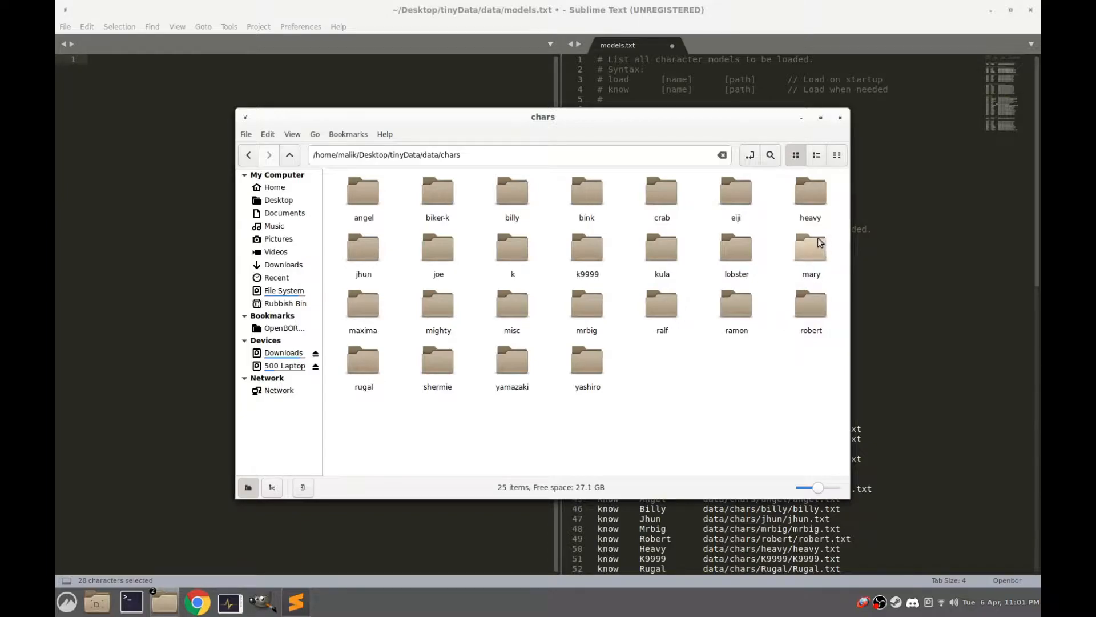
# Duplicate the maxima character folder inside the chars folder
pyautogui.click(360, 330)
pyautogui.rightClick(362, 306)
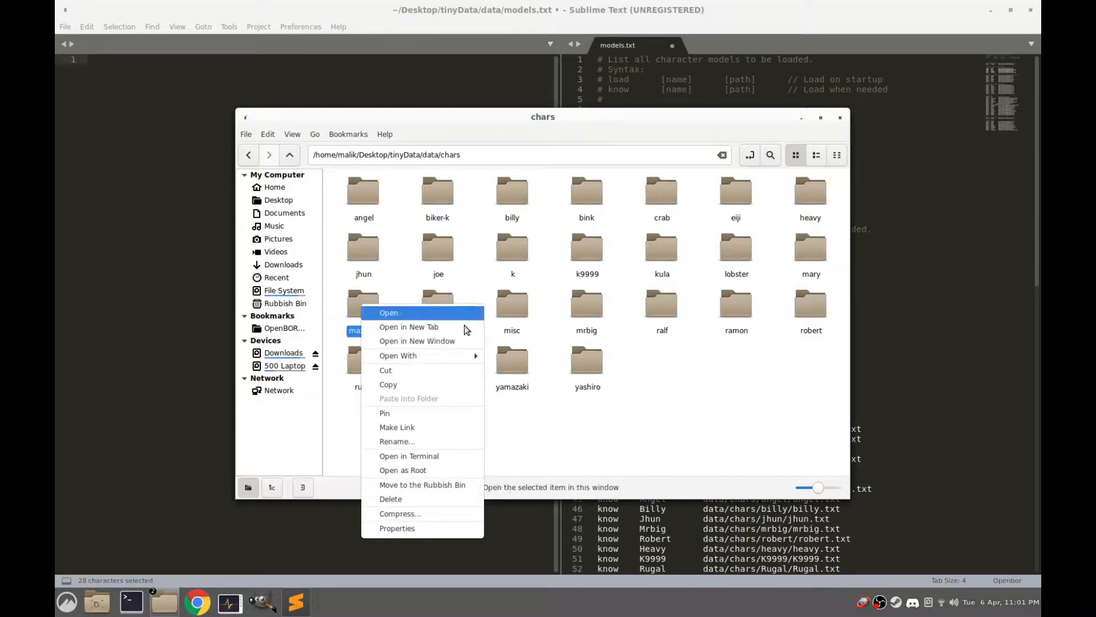
pyautogui.click(448, 384)
pyautogui.rightClick(687, 381)
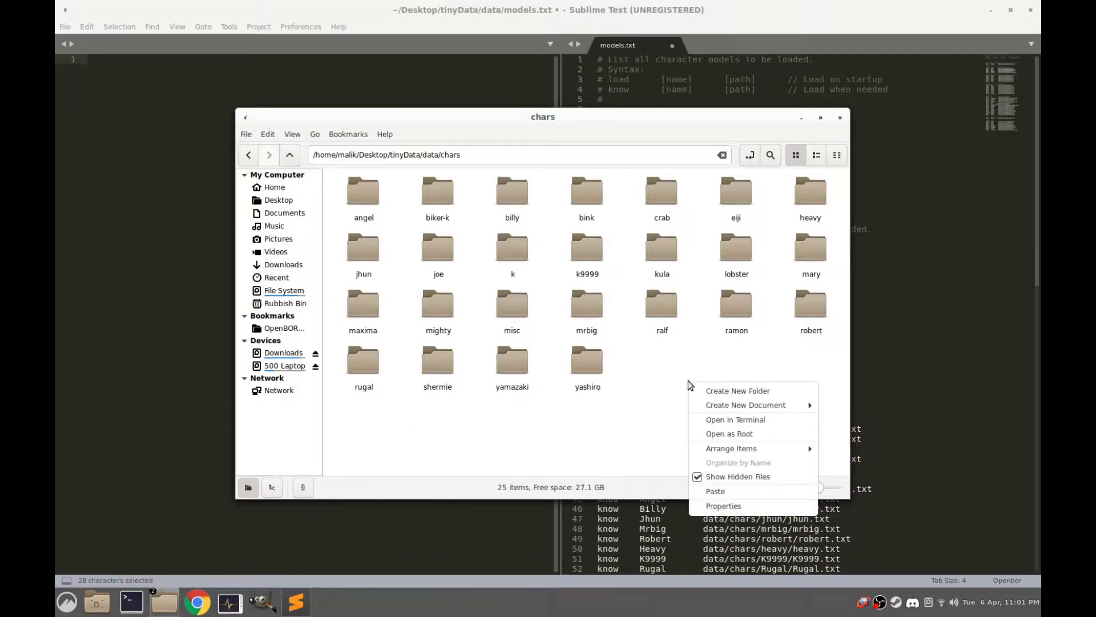
pyautogui.click(751, 489)
# Rename the copied maxima folder as ryu
pyautogui.rightClick(429, 336)
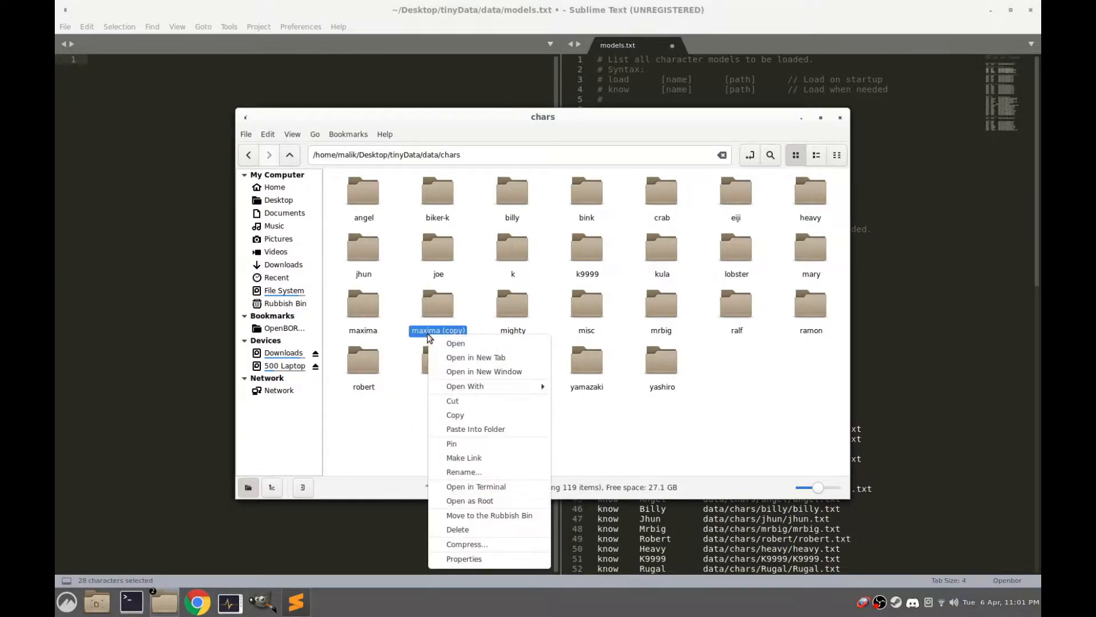
pyautogui.click(494, 472)
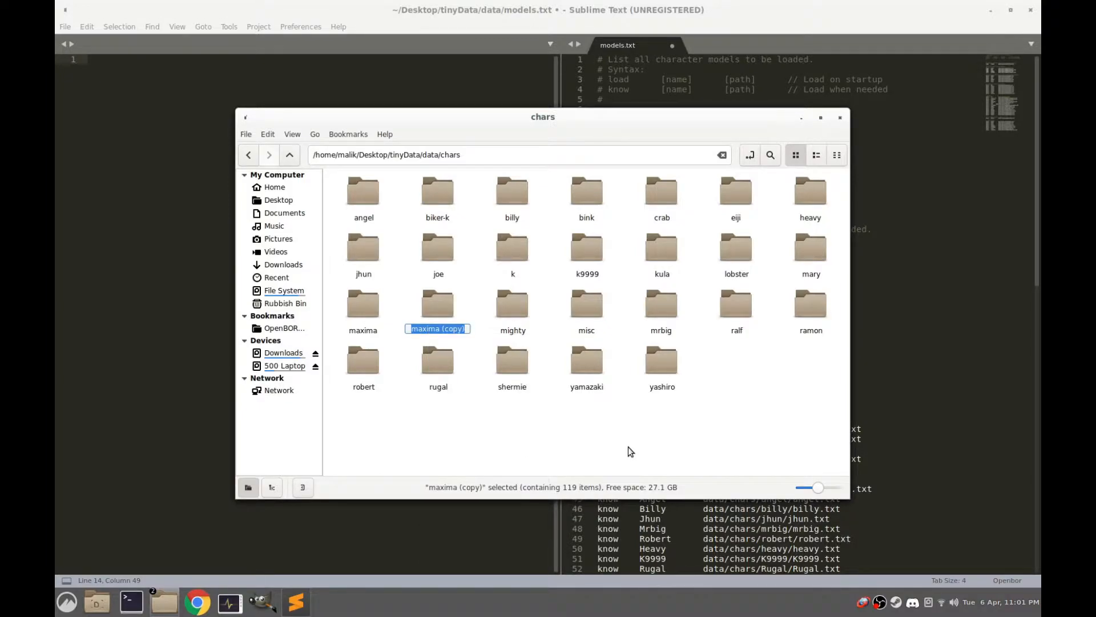
pyautogui.write('ryu')
pyautogui.press('Return')
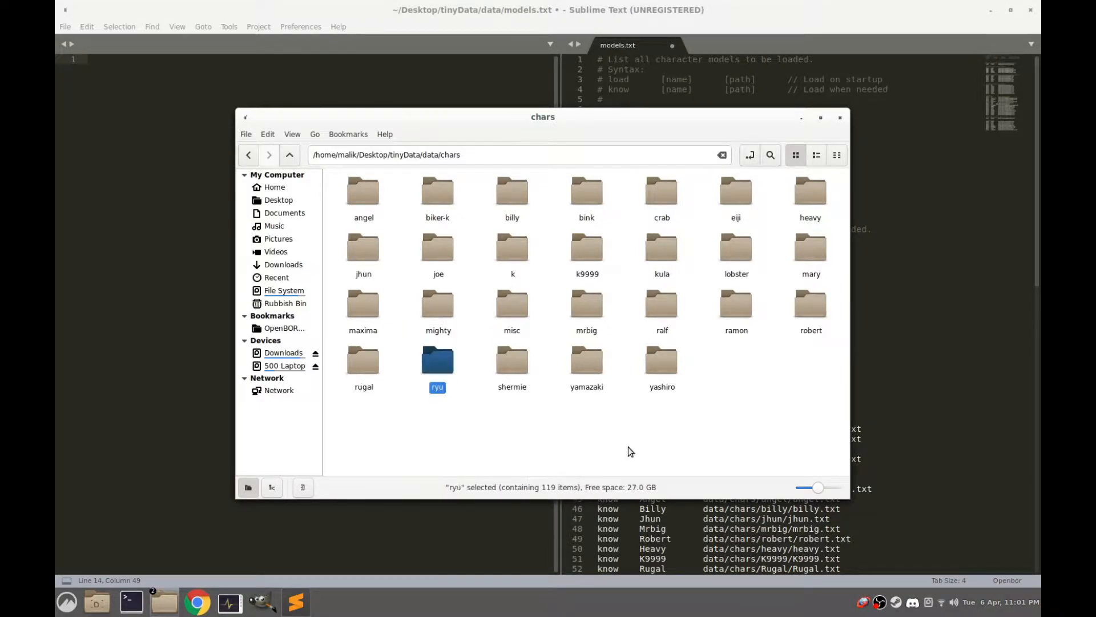
# Rename maxima.txt inside the ryu folder as ryu.txt
pyautogui.doubleClick(440, 368)
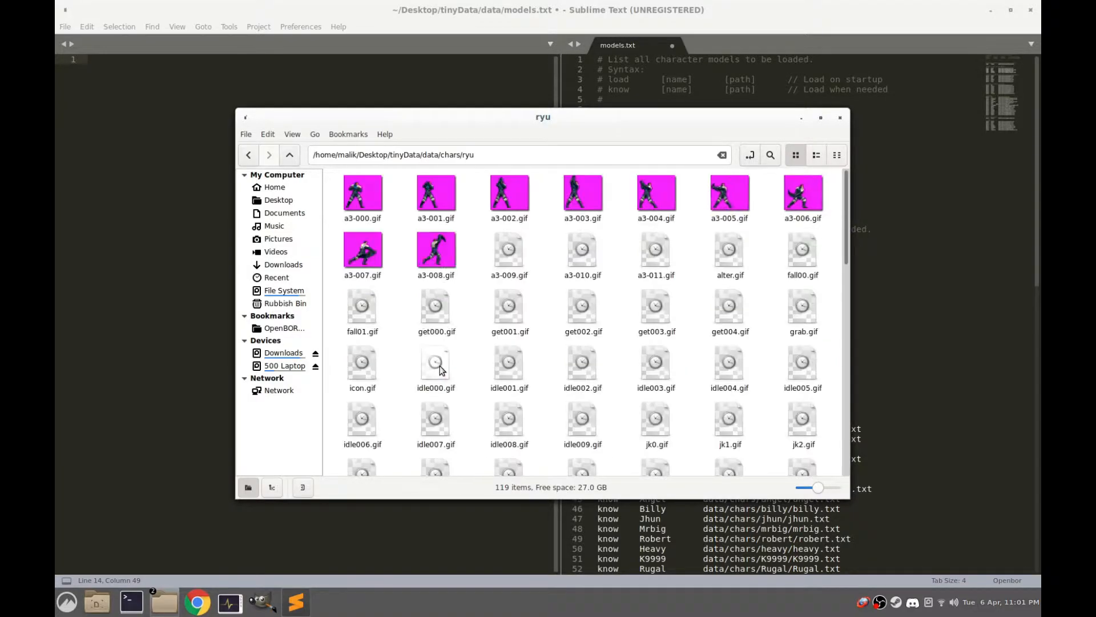
pyautogui.scroll(-5, 641, 313)
pyautogui.scroll(-5, 641, 313)
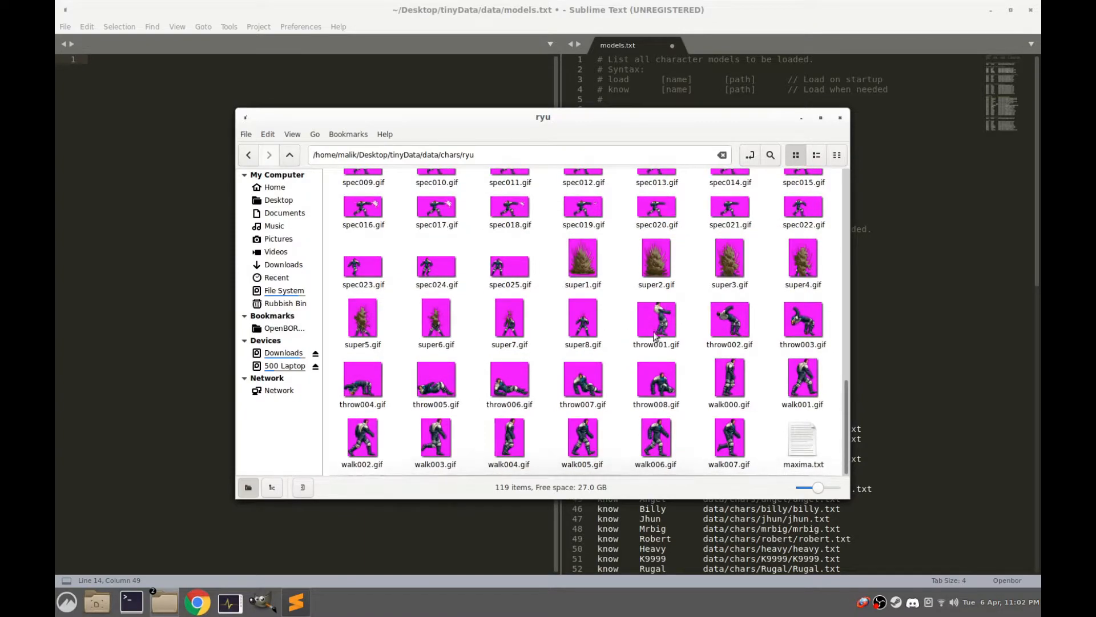
pyautogui.click(803, 460)
pyautogui.rightClick(797, 465)
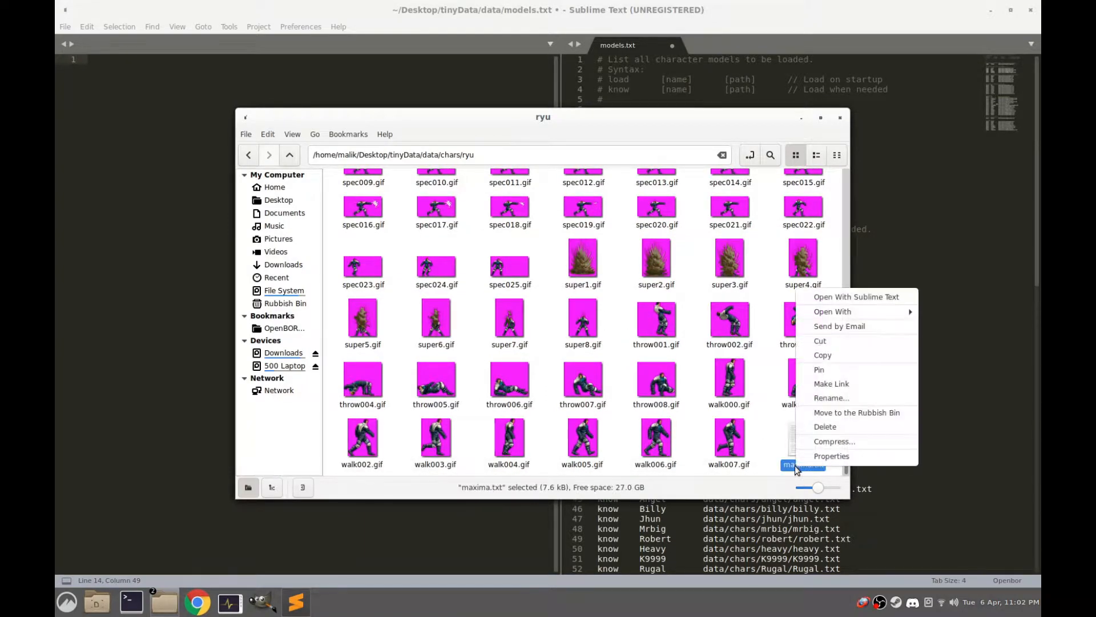
pyautogui.click(835, 398)
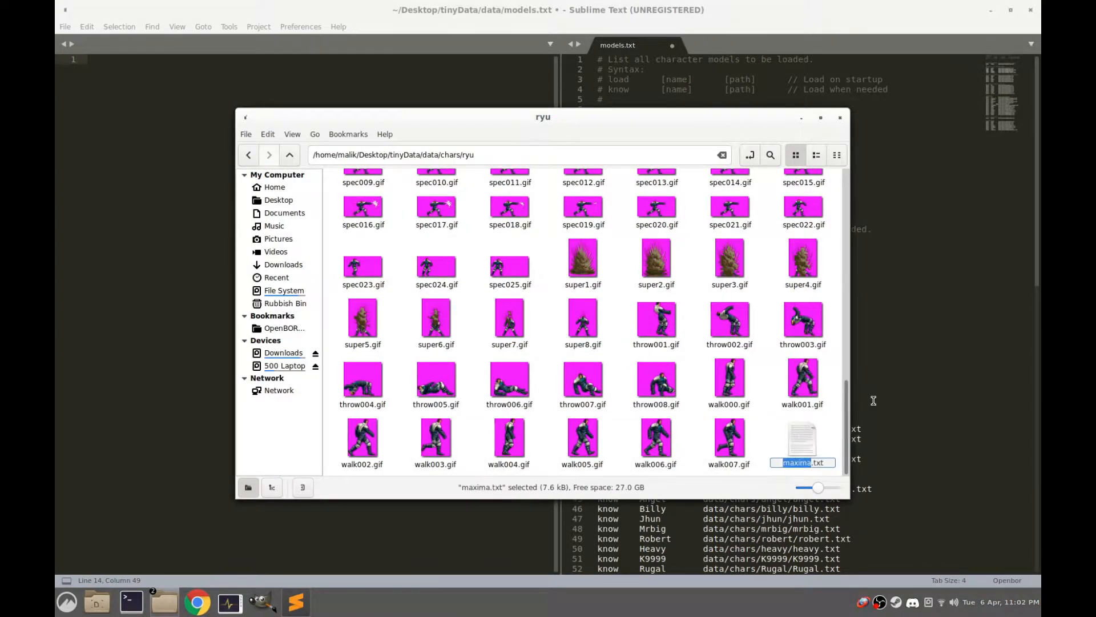
pyautogui.write('ryu')
pyautogui.press('Return')
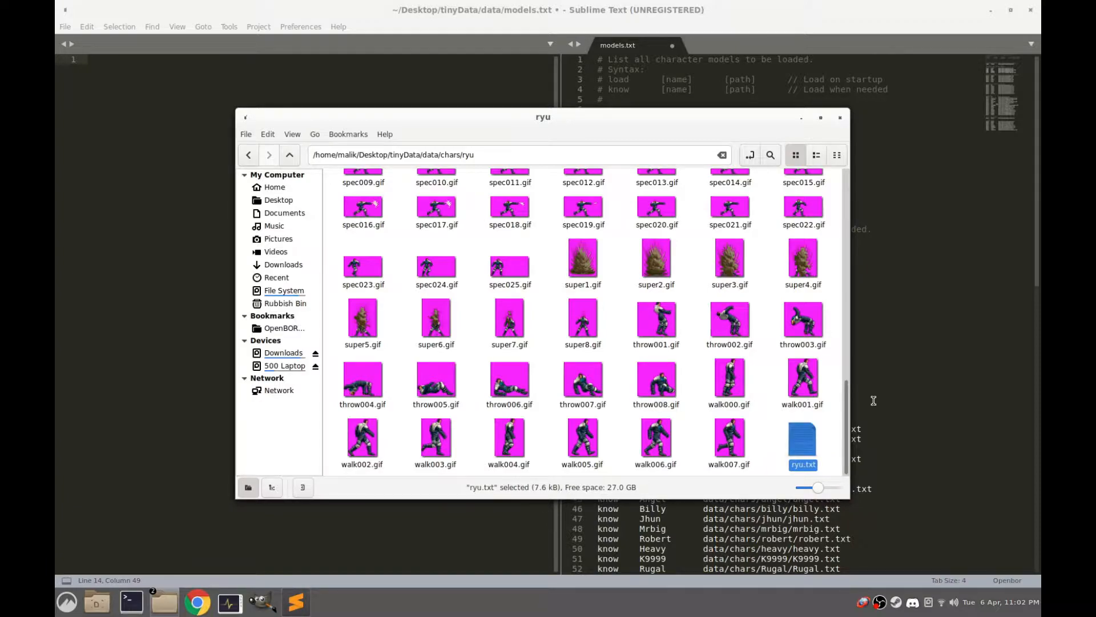
# Open ryu.txt in Sublime Text and change the character's name to Ryu
pyautogui.doubleClick(811, 443)
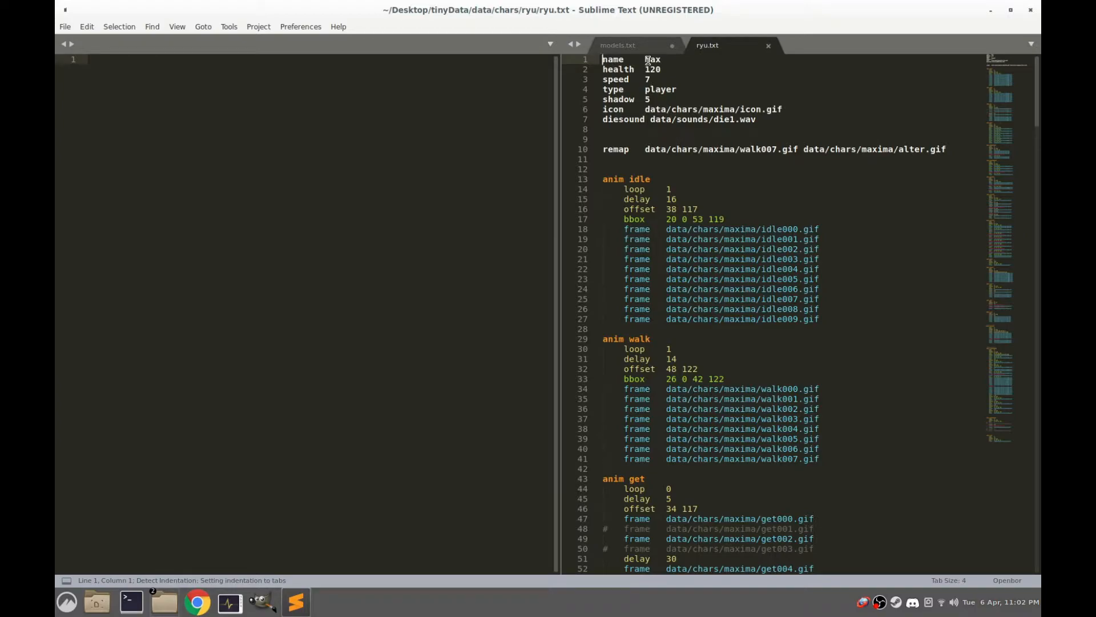
pyautogui.moveTo(644, 59); pyautogui.dragTo(665, 60)
pyautogui.write('Ryu')
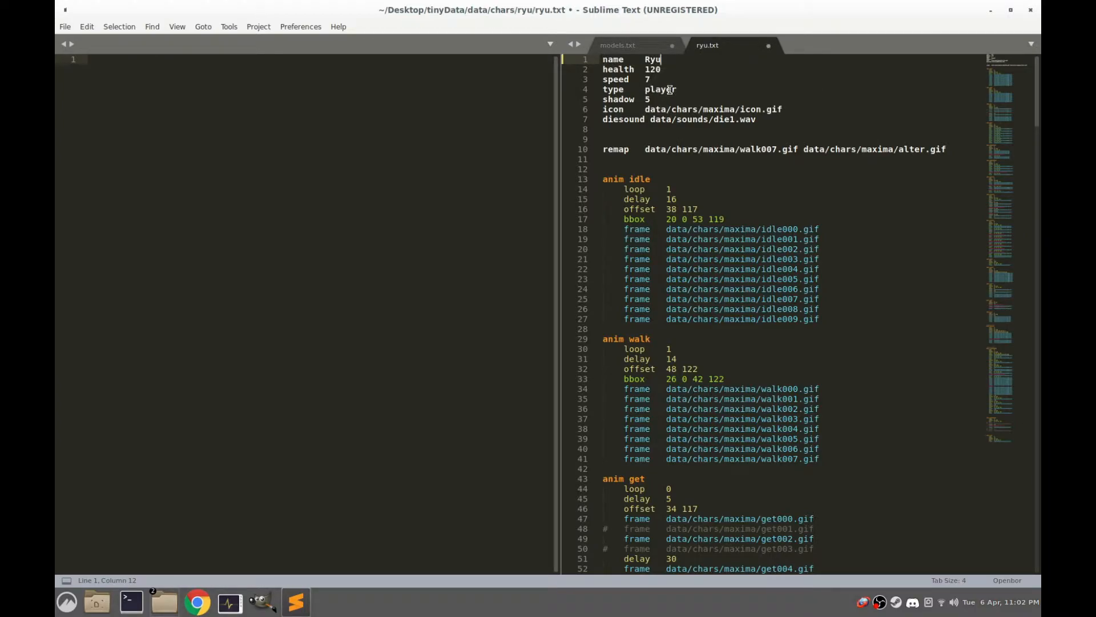
# Set the character's speed to 12 in ryu.txt
pyautogui.click(658, 81)
pyautogui.press('BackSpace')
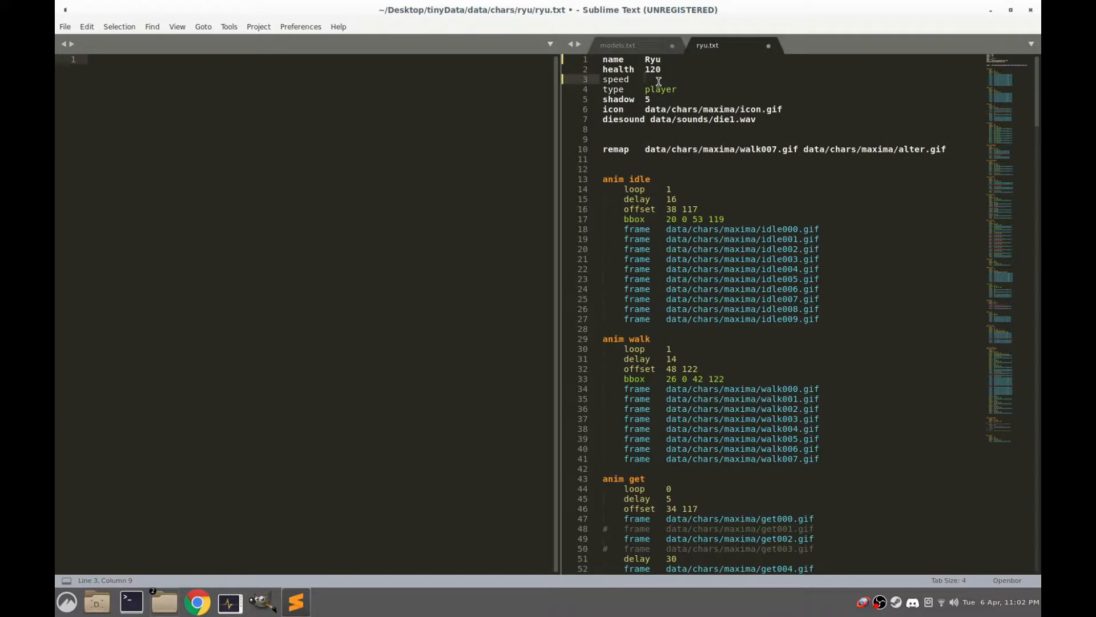
pyautogui.write('12')
pyautogui.press('Return')
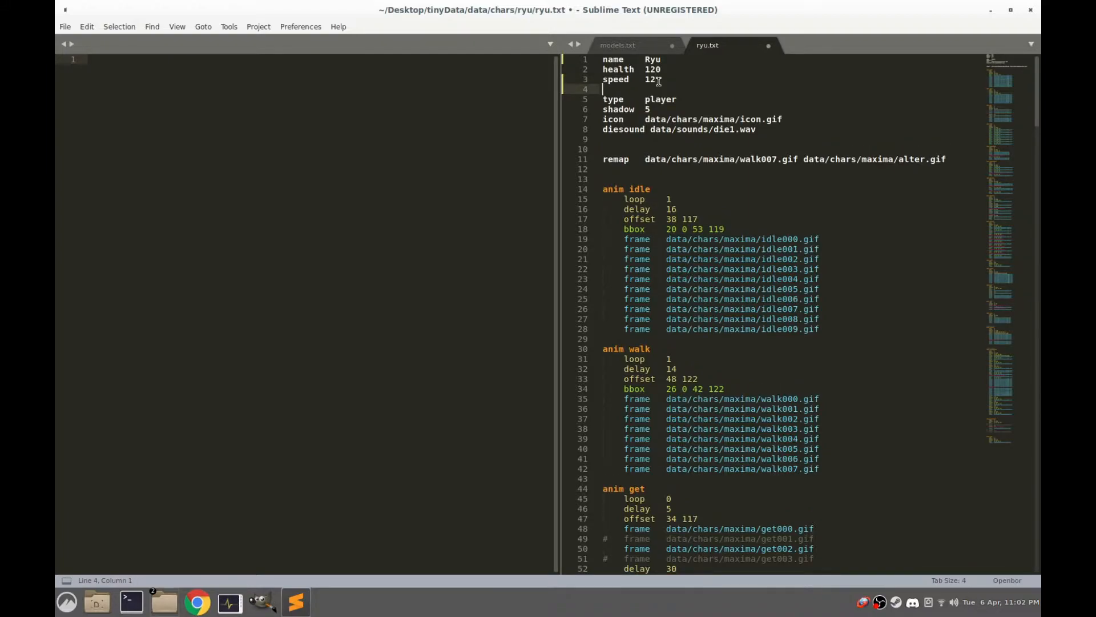
pyautogui.press('BackSpace')
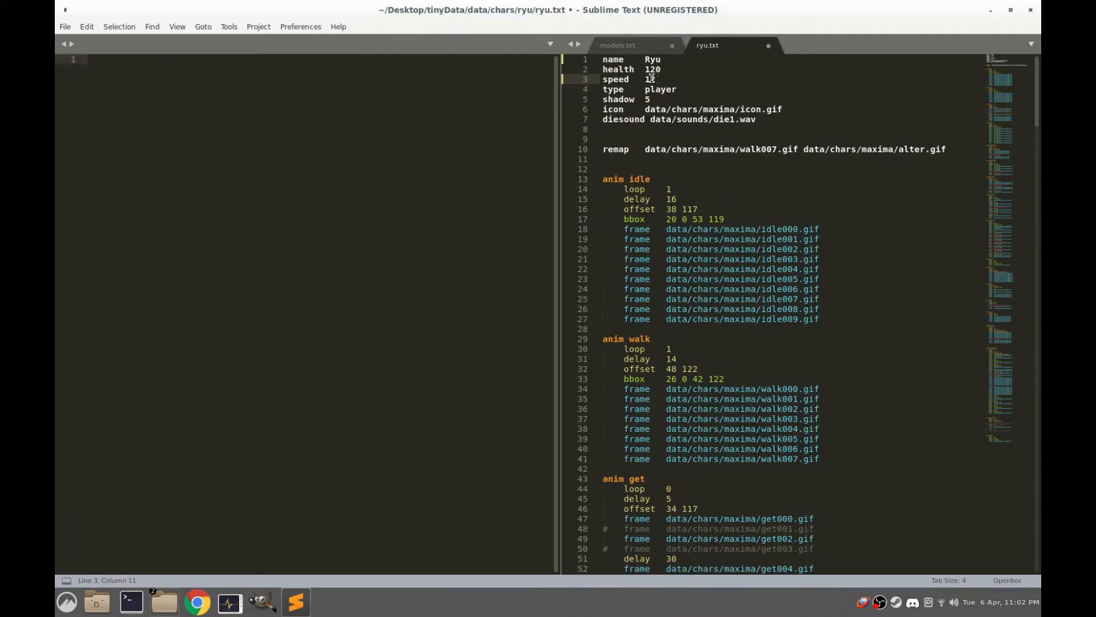
# Highlight the character's header lines in ryu.txt and the icon file path within them
pyautogui.moveTo(762, 119); pyautogui.dragTo(597, 58)
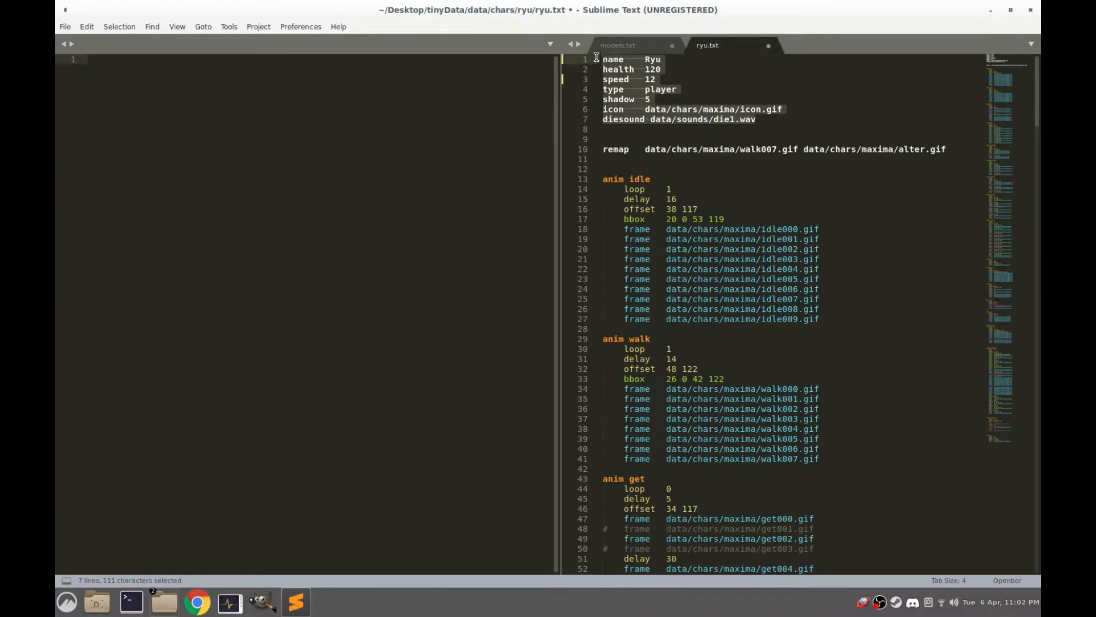
pyautogui.moveTo(780, 109); pyautogui.dragTo(651, 109)
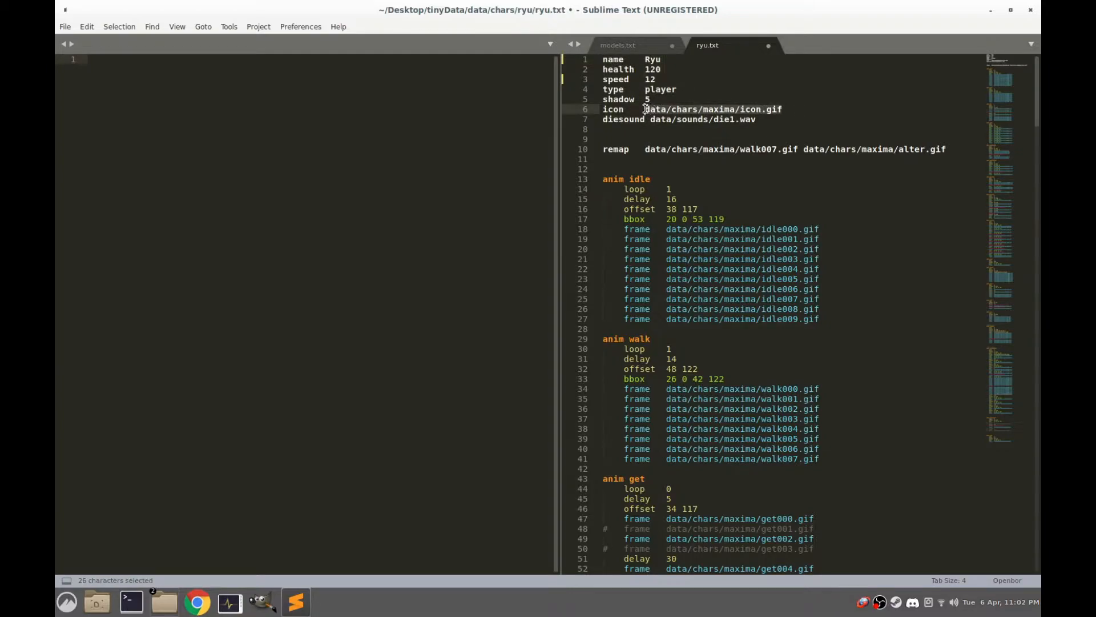
pyautogui.moveTo(793, 110); pyautogui.dragTo(740, 109)
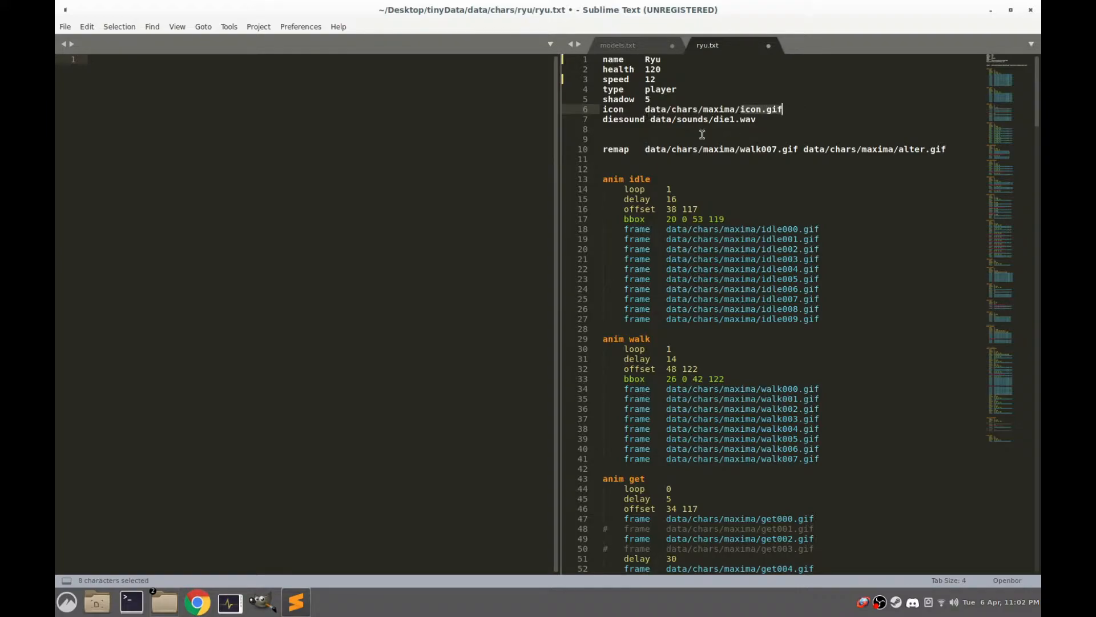
# Delete the remap line and the surplus blank lines above the idle animation in ryu.txt
pyautogui.click(949, 151)
pyautogui.moveTo(946, 150); pyautogui.dragTo(548, 150)
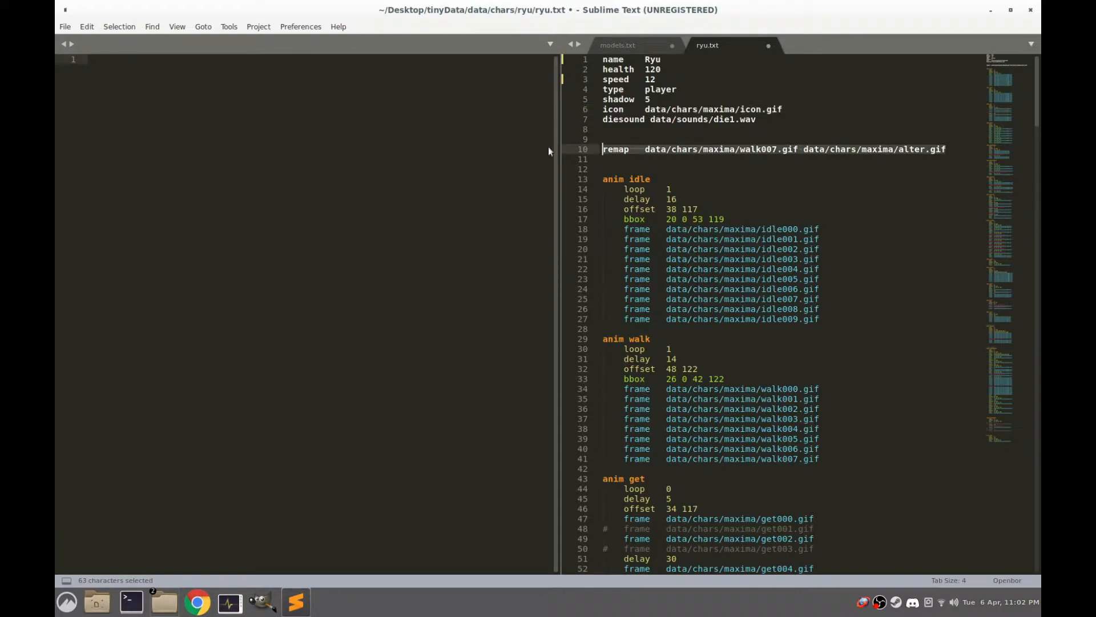
pyautogui.press('BackSpace')
pyautogui.press('BackSpace')
pyautogui.press('BackSpace')
pyautogui.press('BackSpace')
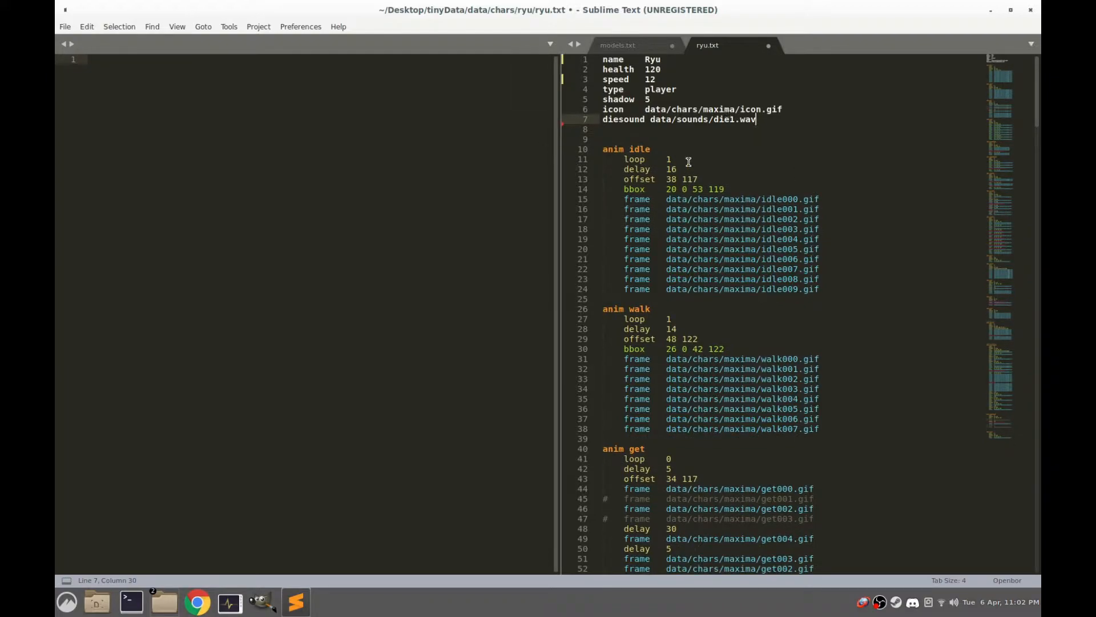
# Copy the Max load line in models.txt onto a new line directly below the commented-out Dagur entry
pyautogui.click(636, 50)
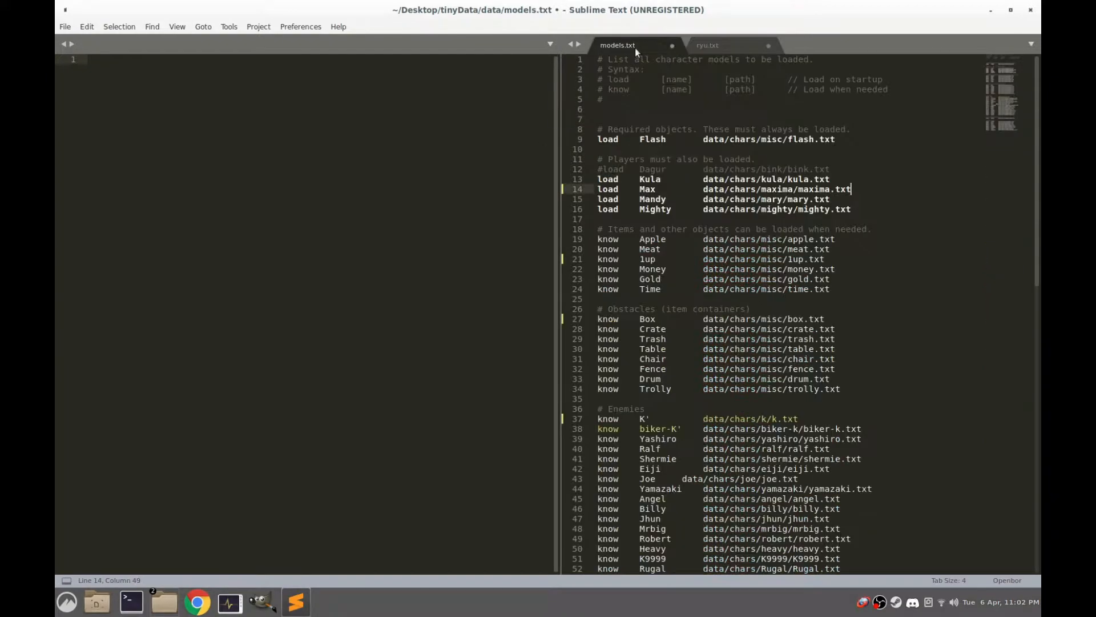
pyautogui.moveTo(859, 189); pyautogui.dragTo(594, 190)
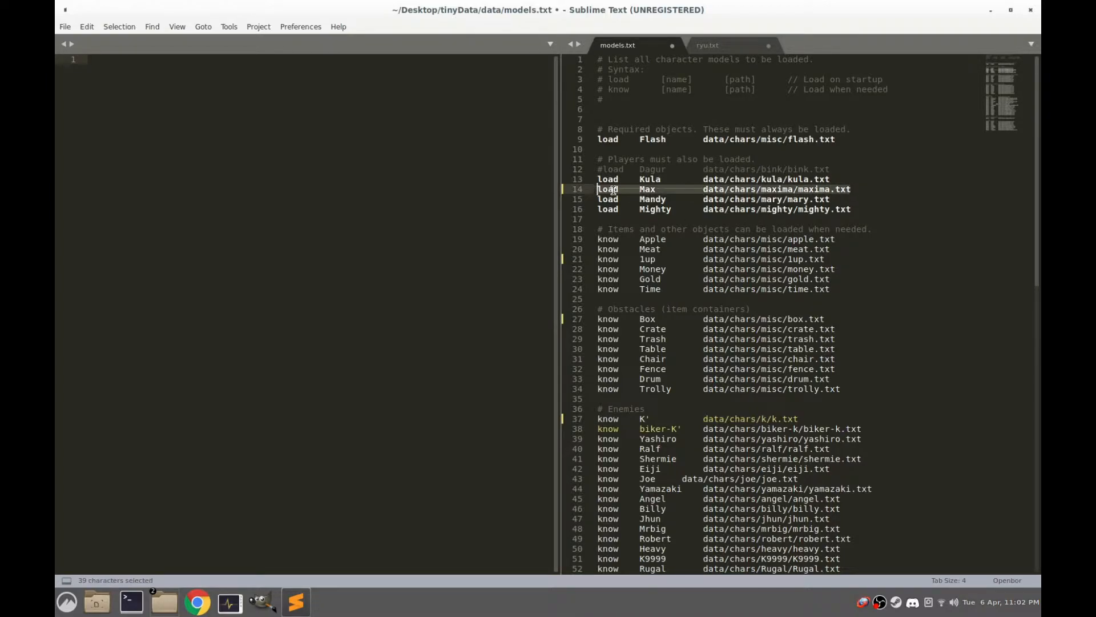
pyautogui.rightClick(612, 190)
pyautogui.click(657, 242)
pyautogui.click(846, 172)
pyautogui.press('Return')
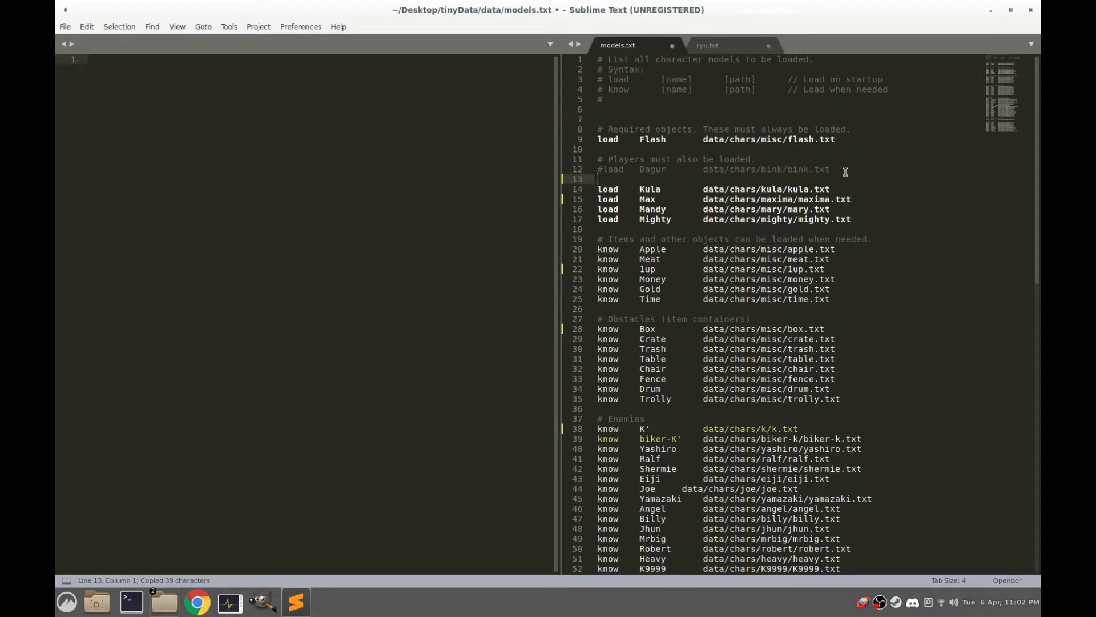
pyautogui.hotkey('ctrl', 'v')
# Change the model name in the duplicated load line to Ryu
pyautogui.press('Left')
pyautogui.press('Left')
pyautogui.press('Left')
pyautogui.press('Left')
pyautogui.press('Left')
pyautogui.press('Left')
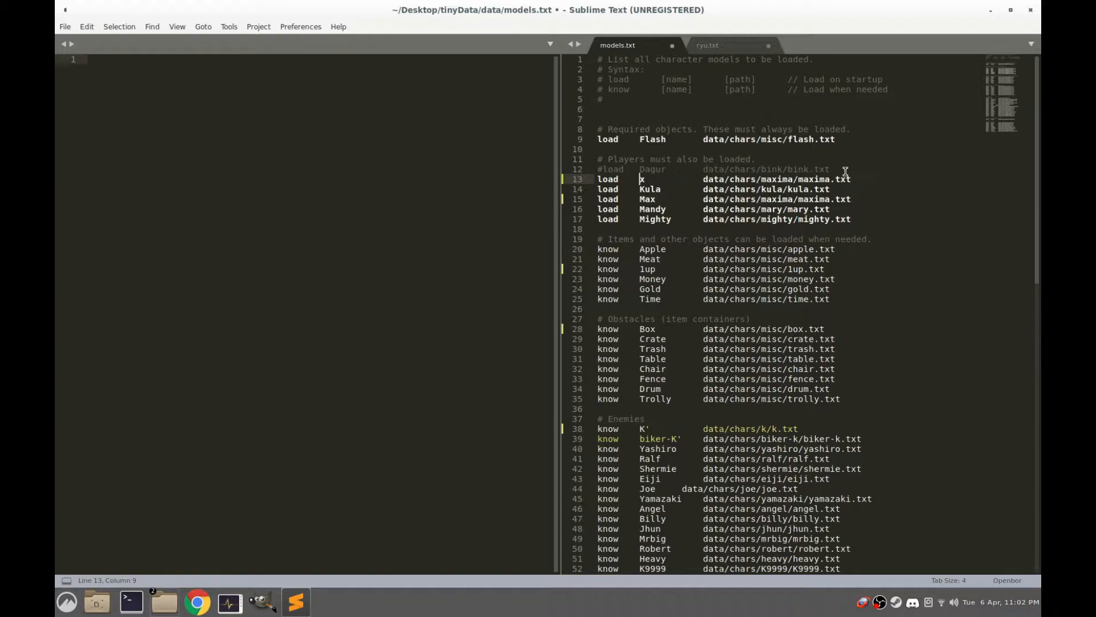
pyautogui.write('R')
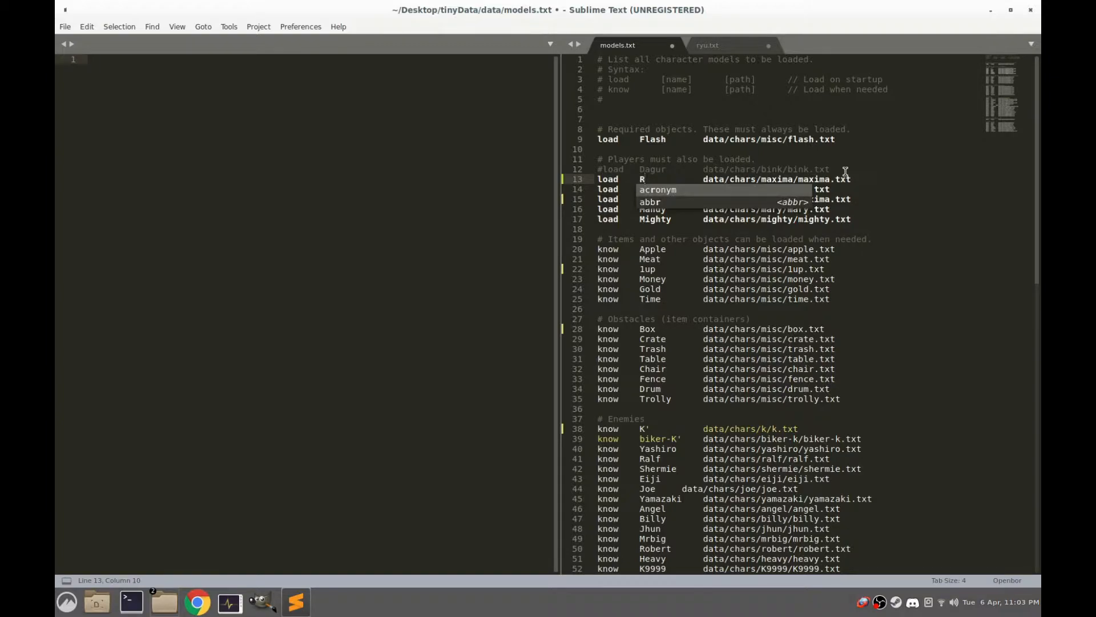
pyautogui.write('yu')
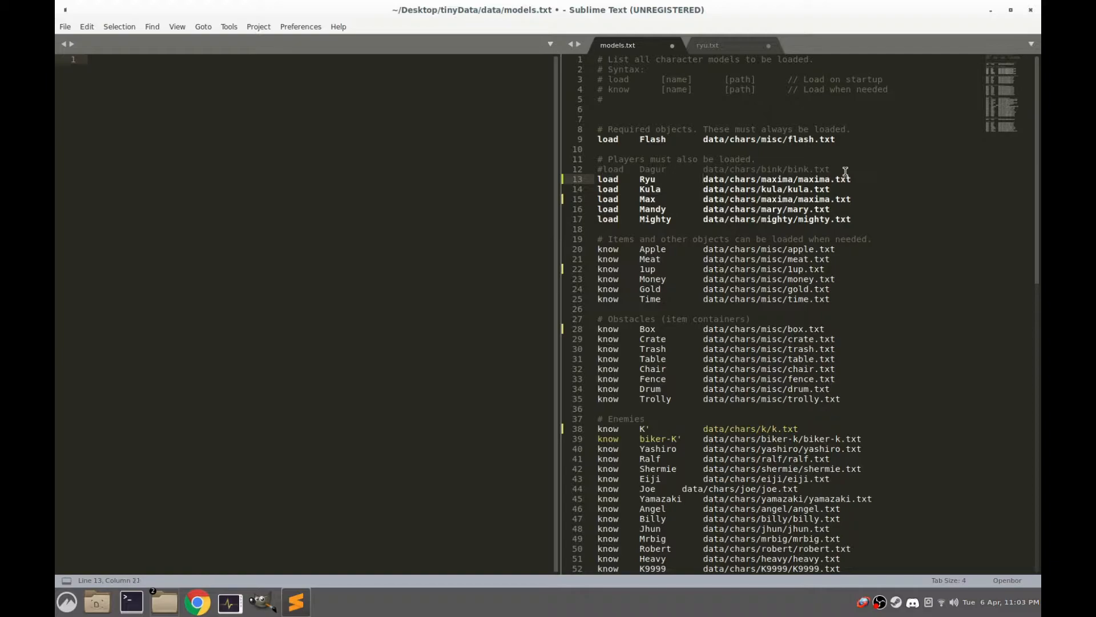
# Change the folder in the Ryu entry's path from maxima to ryu
pyautogui.press('Delete')
pyautogui.press('Delete')
pyautogui.press('Delete')
pyautogui.press('Delete')
pyautogui.press('Delete')
pyautogui.press('Delete')
pyautogui.press('Delete')
pyautogui.write('Ryu')
pyautogui.press('BackSpace')
pyautogui.press('BackSpace')
pyautogui.press('BackSpace')
pyautogui.write('ryu/')
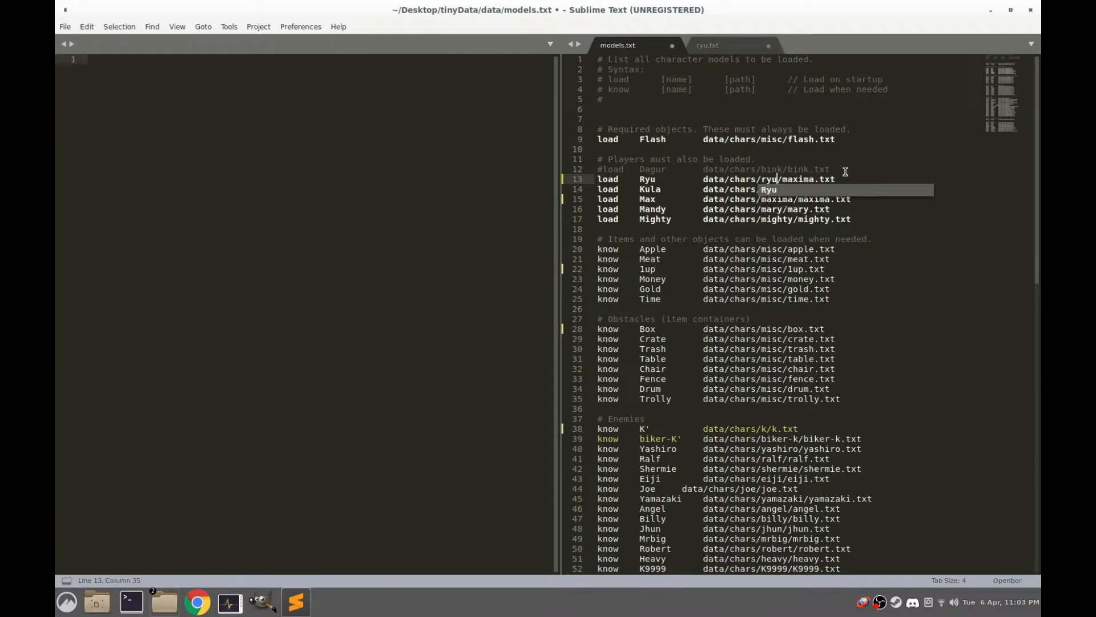
# Change the file name in the Ryu entry's path to ryu.txt
pyautogui.press('Delete')
pyautogui.press('Delete')
pyautogui.press('Delete')
pyautogui.press('Delete')
pyautogui.press('Delete')
pyautogui.press('Delete')
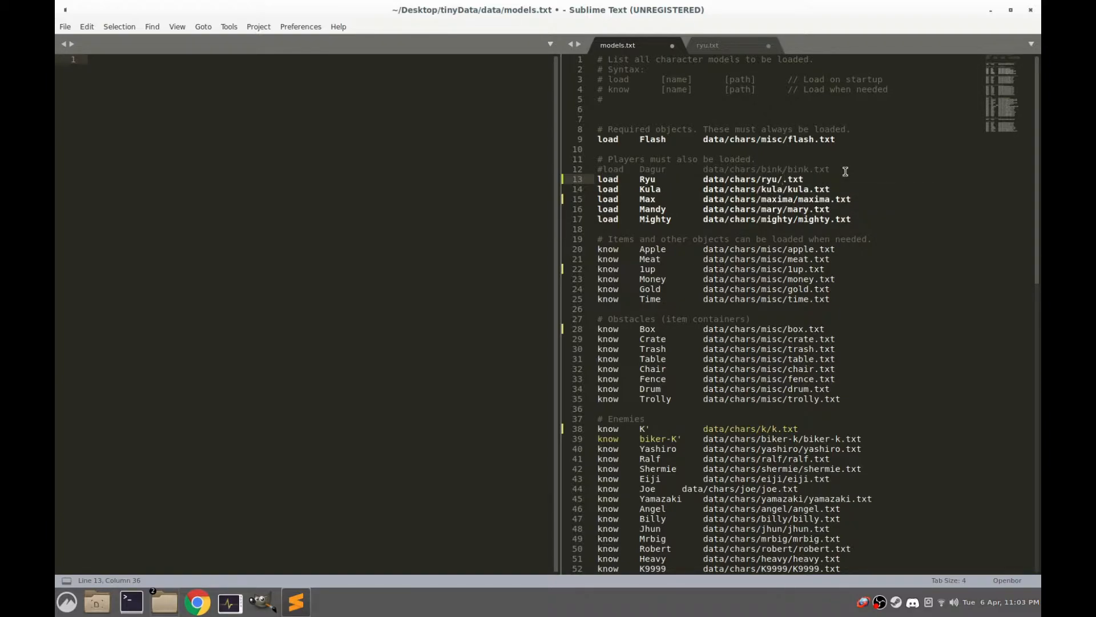
pyautogui.write('ryu')
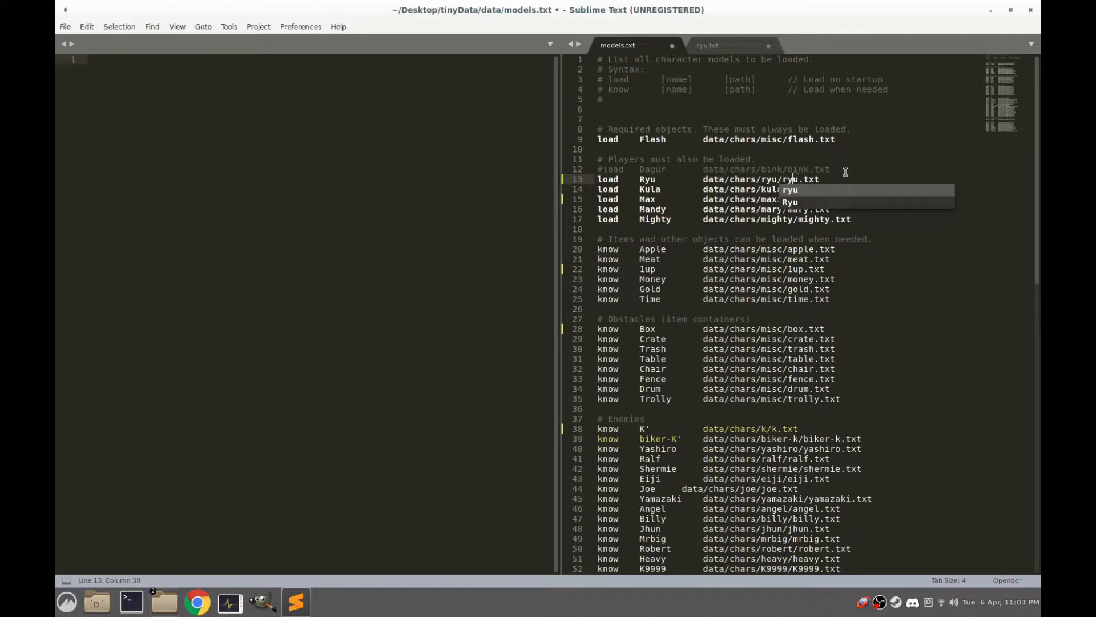
pyautogui.press('Left')
pyautogui.press('Left')
pyautogui.press('Left')
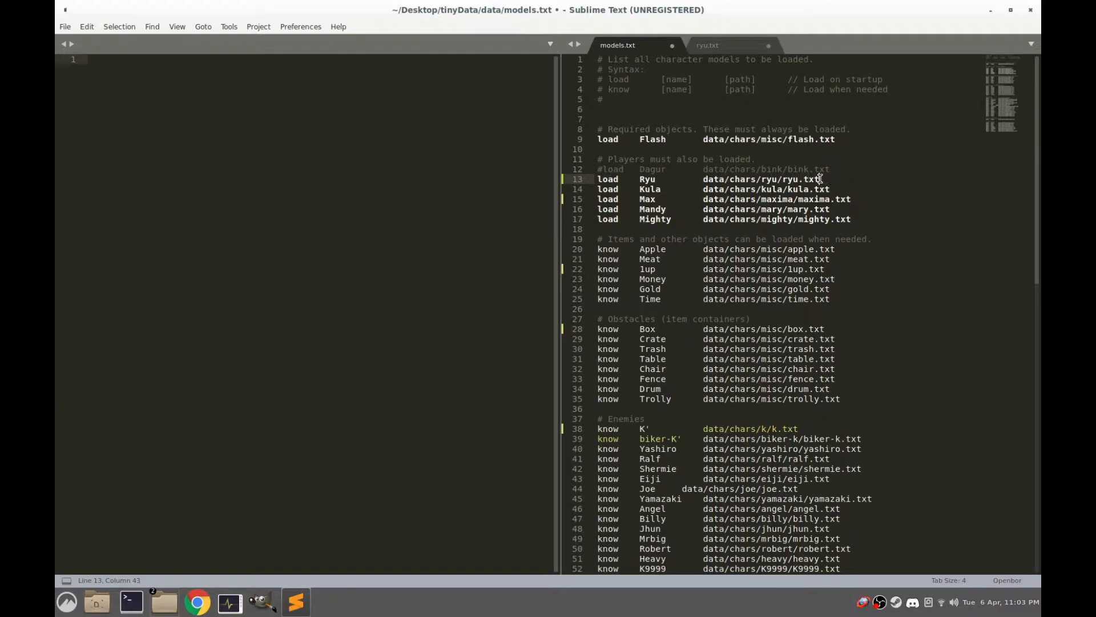
# Save the changes to both models.txt and ryu.txt
pyautogui.click(64, 27)
pyautogui.click(85, 122)
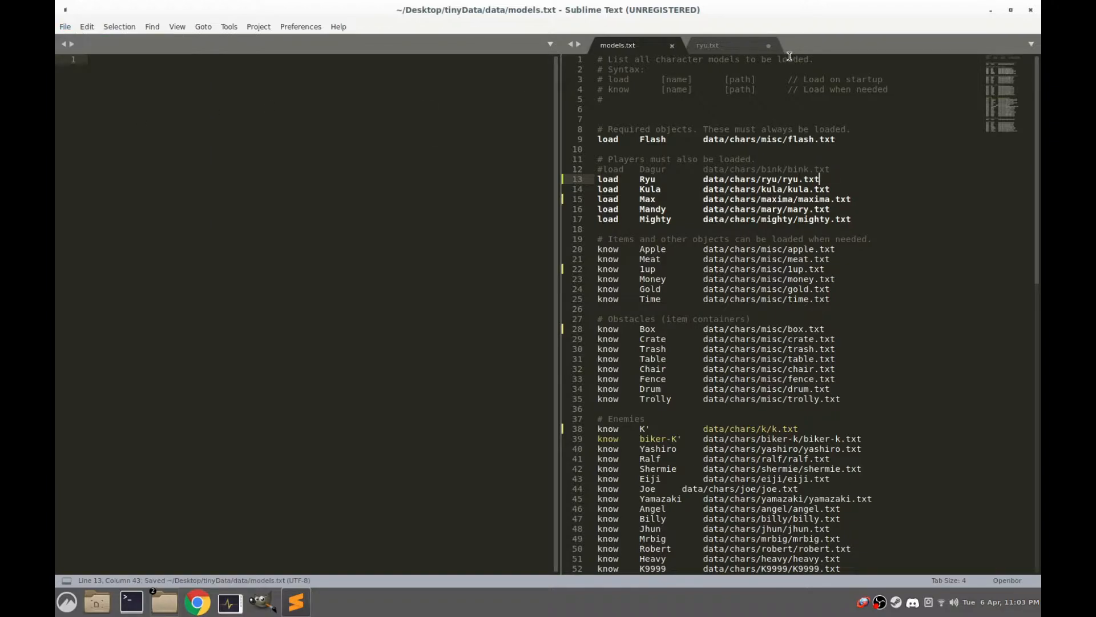
pyautogui.click(711, 49)
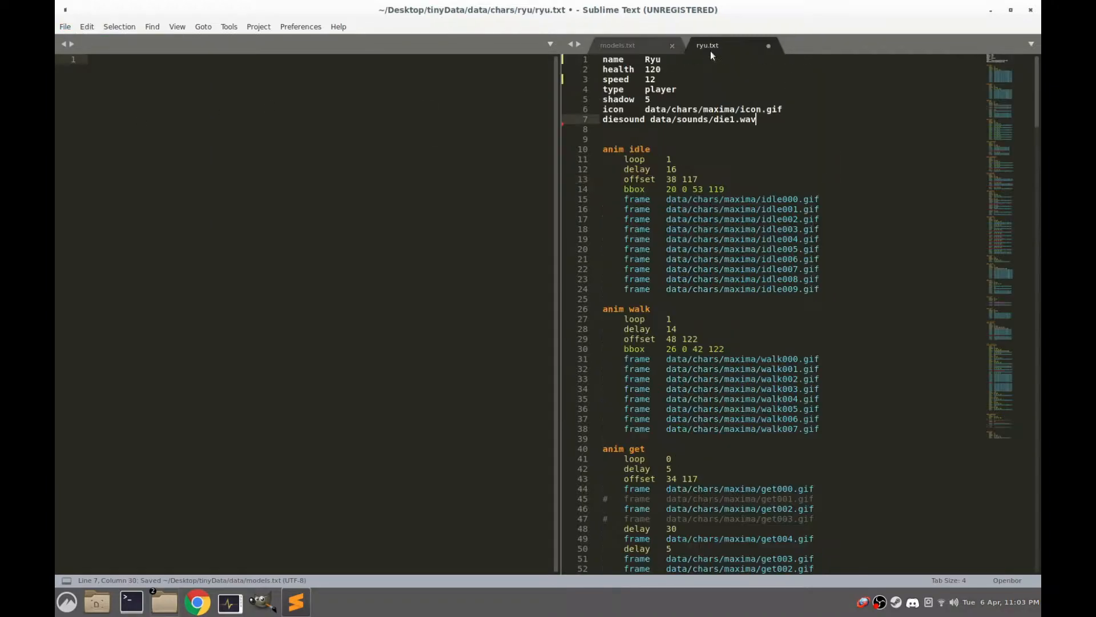
pyautogui.click(65, 26)
pyautogui.click(101, 126)
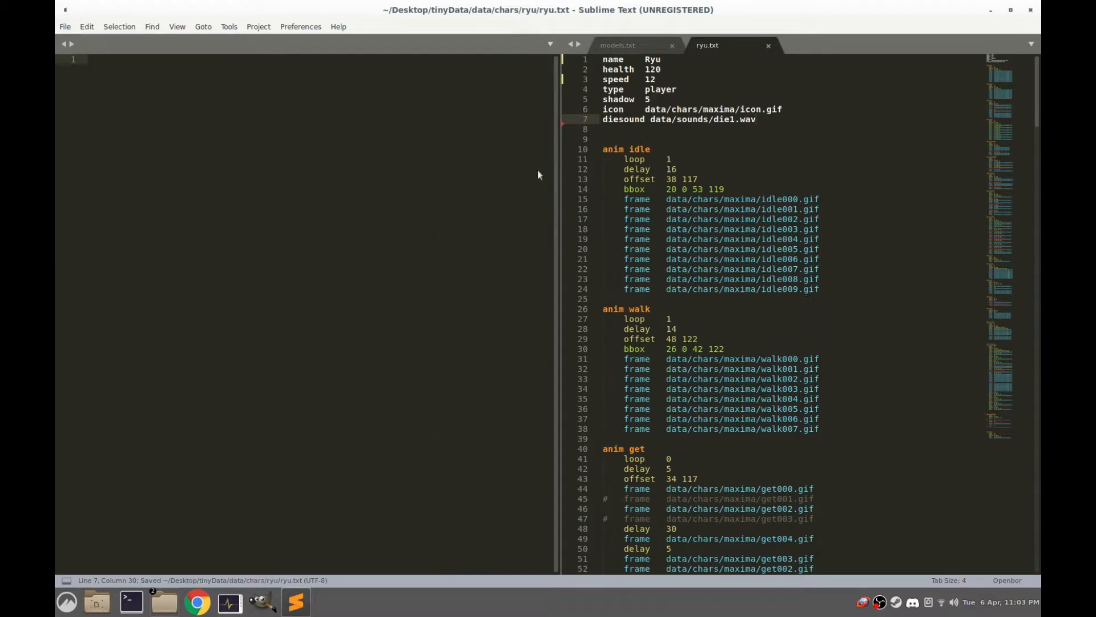
# Highlight the idle animation's header, its loop, delay and offset lines, and its bbox line in ryu.txt
pyautogui.moveTo(658, 153); pyautogui.dragTo(601, 151)
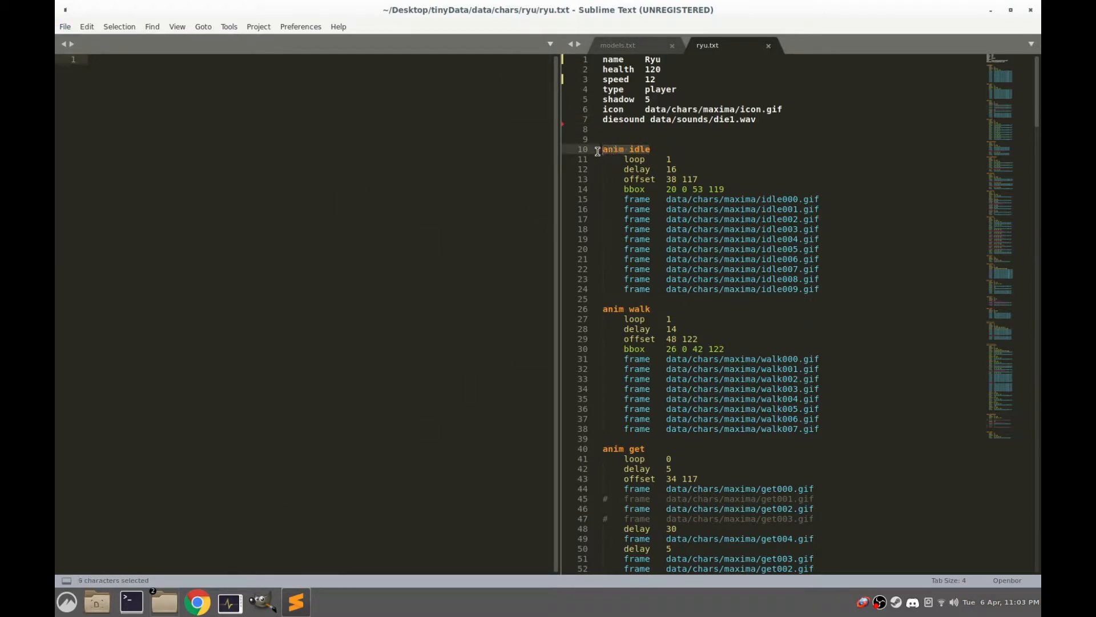
pyautogui.moveTo(709, 180); pyautogui.dragTo(596, 164)
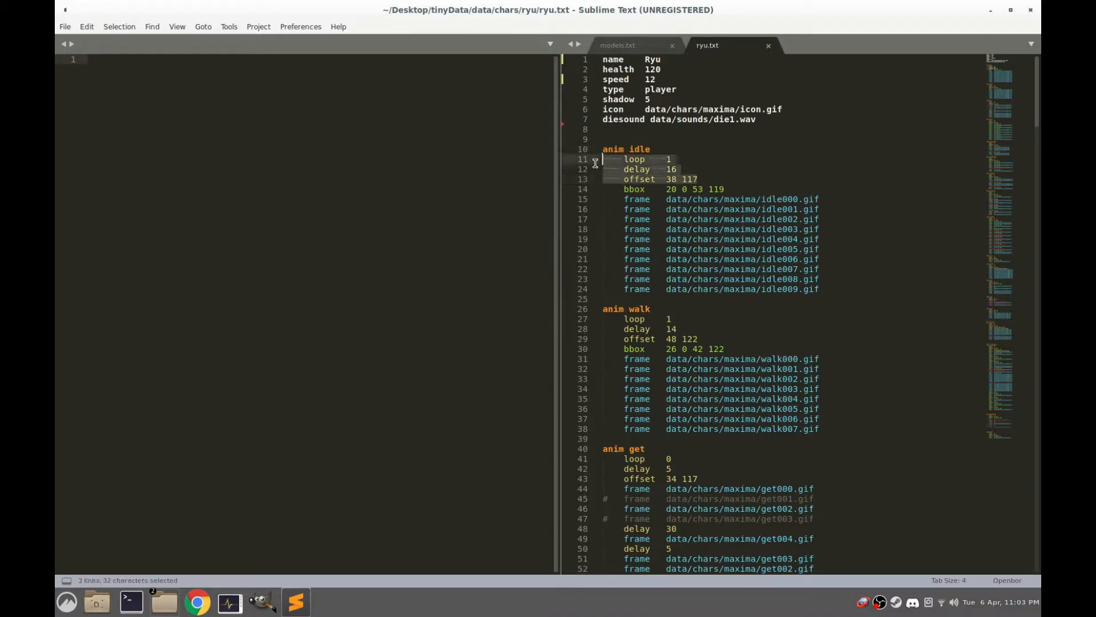
pyautogui.moveTo(733, 189); pyautogui.dragTo(603, 190)
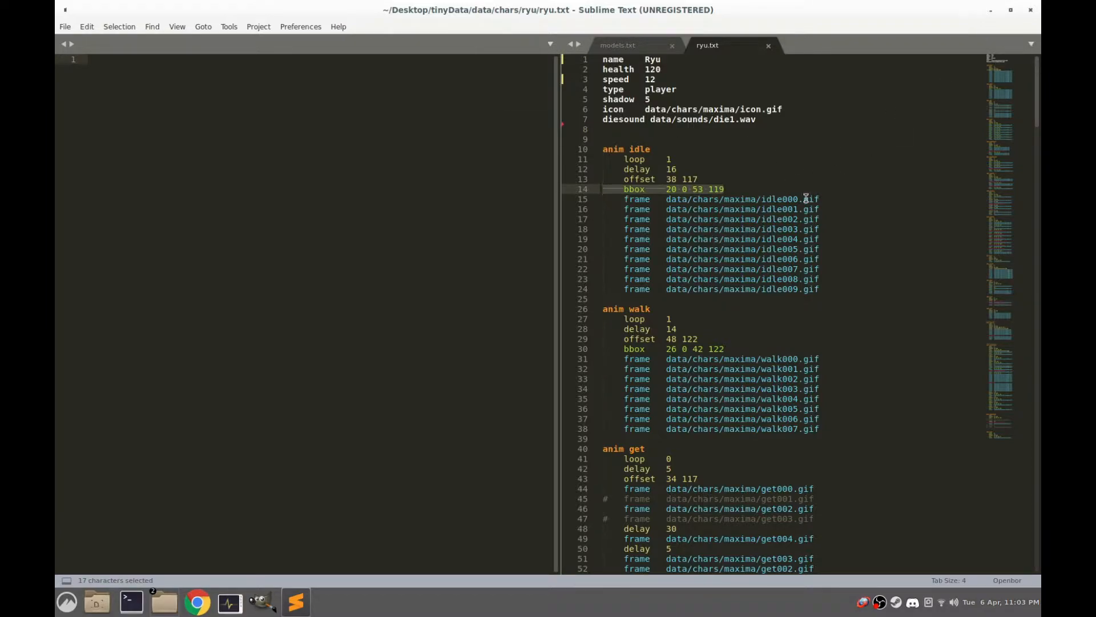
pyautogui.scroll(-5, 806, 217)
pyautogui.scroll(5, 806, 232)
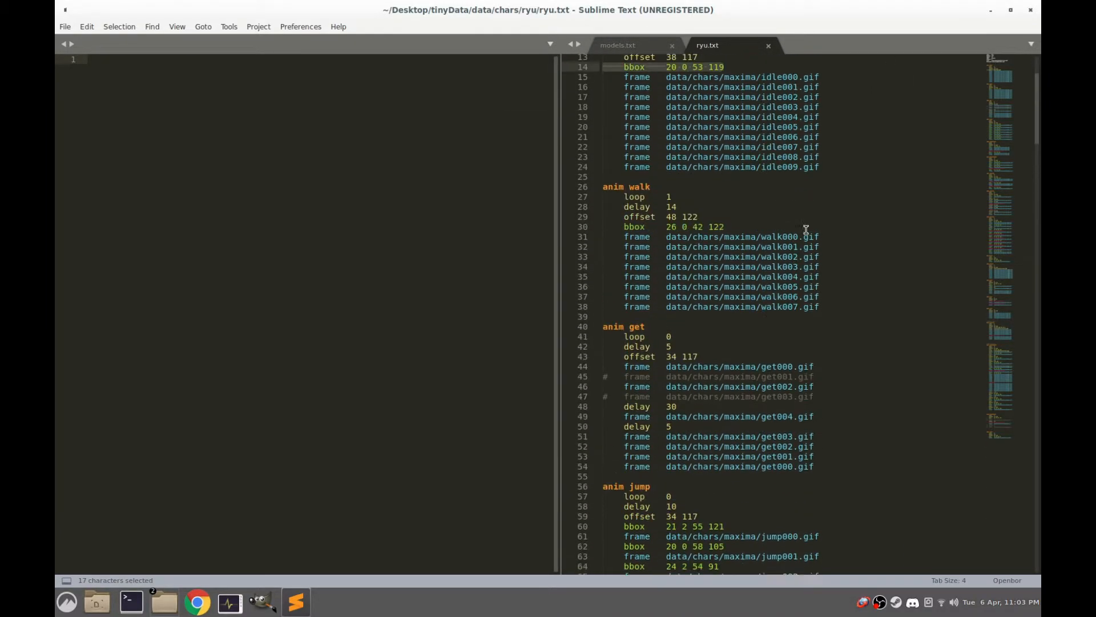
# Switch to the file manager and look through the sprite images in the ryu character folder
pyautogui.click(989, 10)
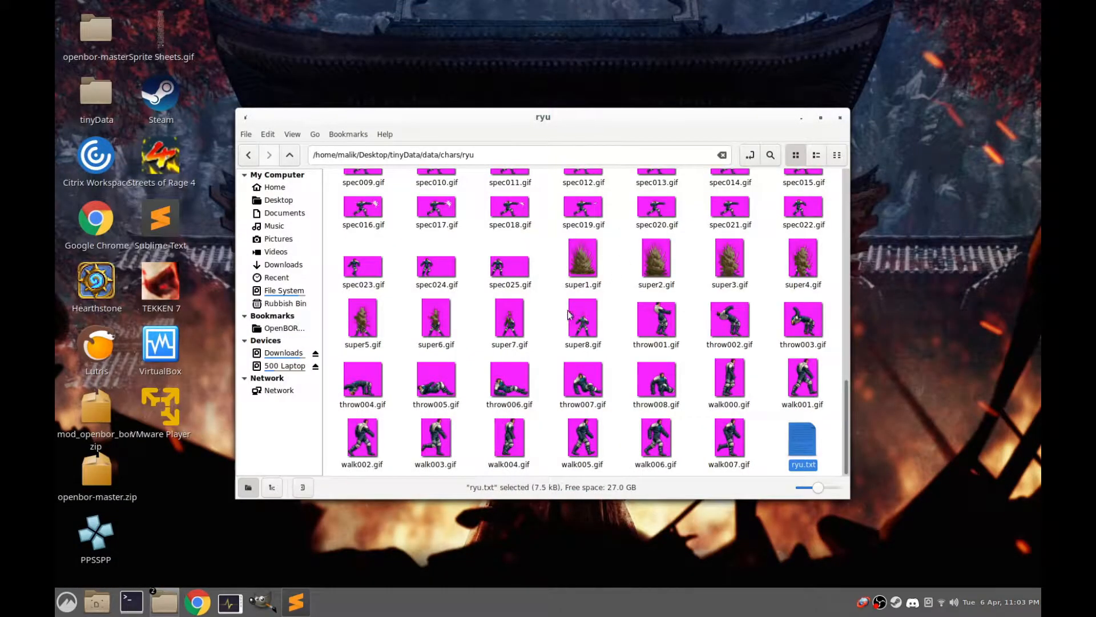
pyautogui.scroll(5, 558, 328)
pyautogui.scroll(5, 558, 328)
pyautogui.scroll(-6, 558, 328)
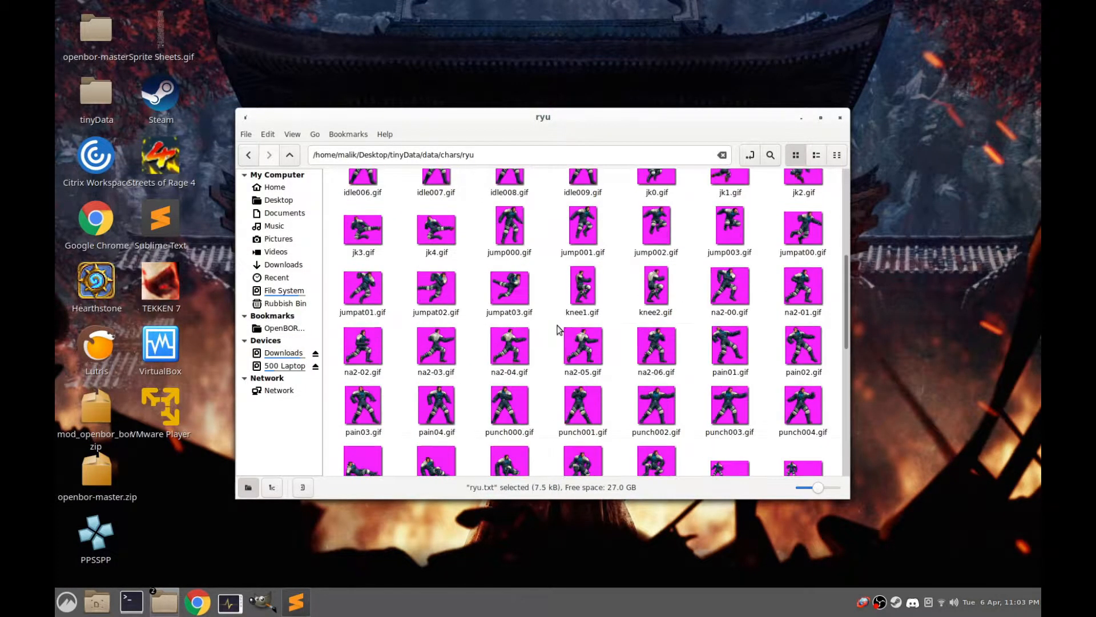
pyautogui.scroll(-3, 559, 328)
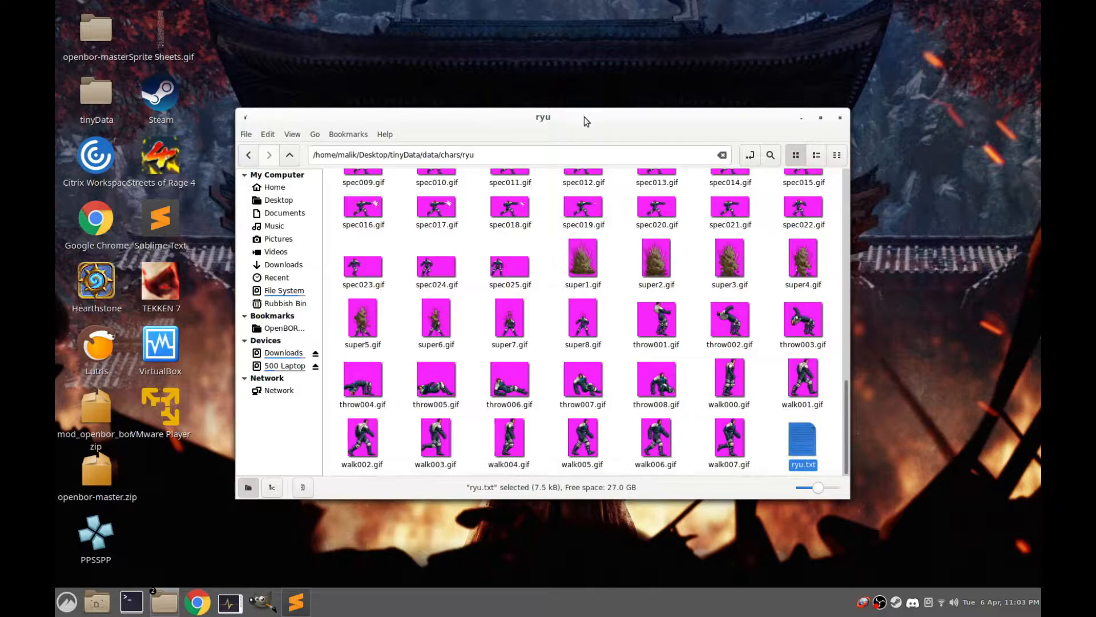
pyautogui.moveTo(584, 117); pyautogui.dragTo(623, 119)
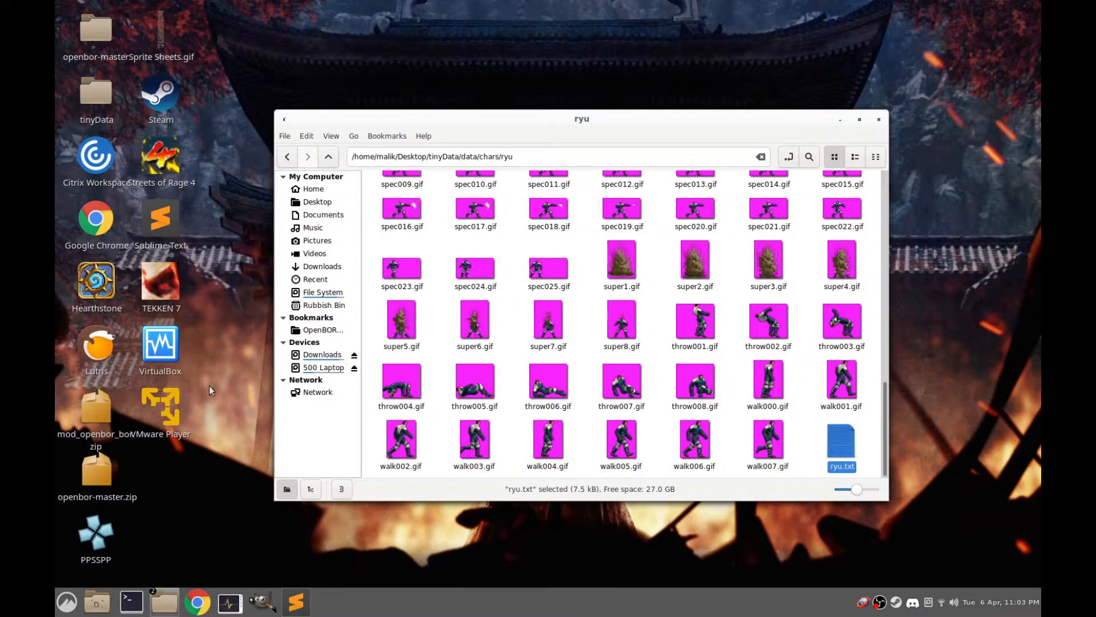
# Open the desktop file Sprite Sheets.gif in GIMP
pyautogui.click(160, 30)
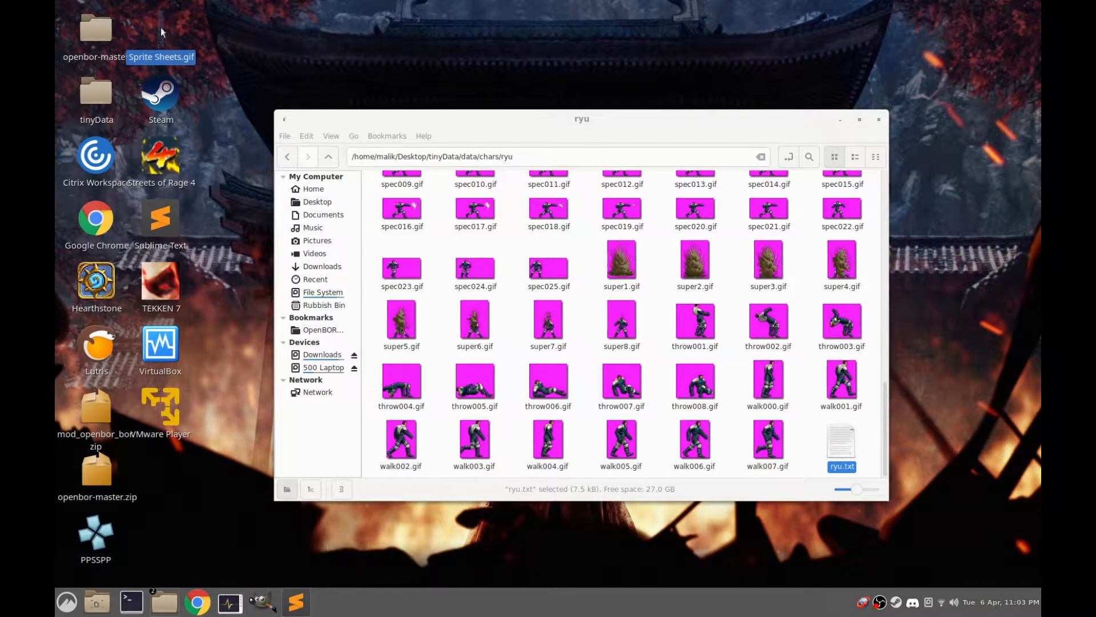
pyautogui.rightClick(160, 28)
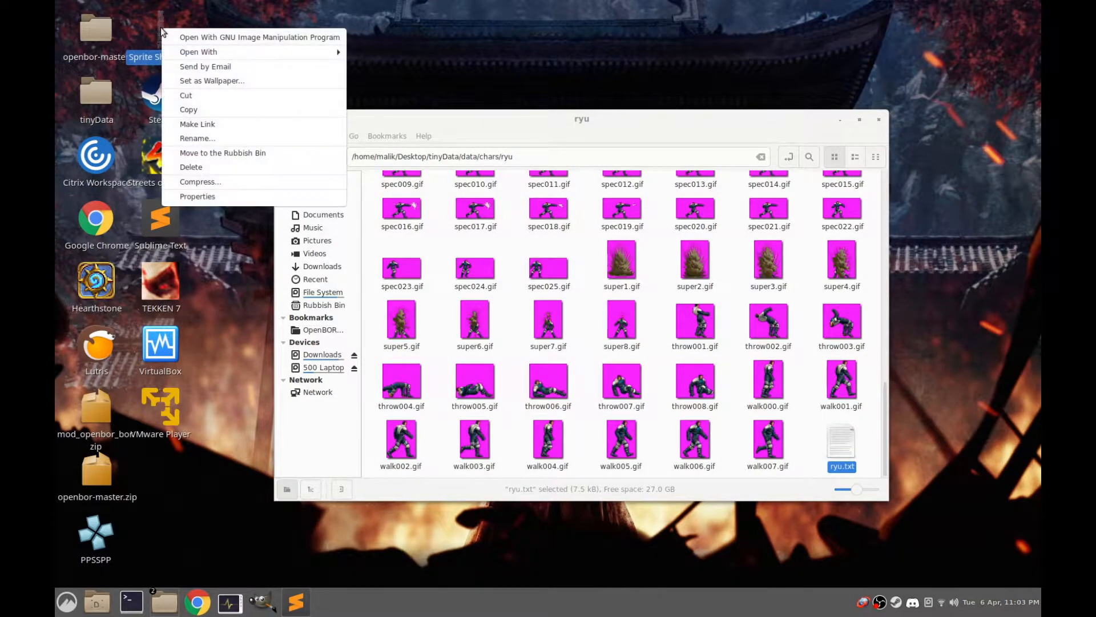
pyautogui.click(186, 37)
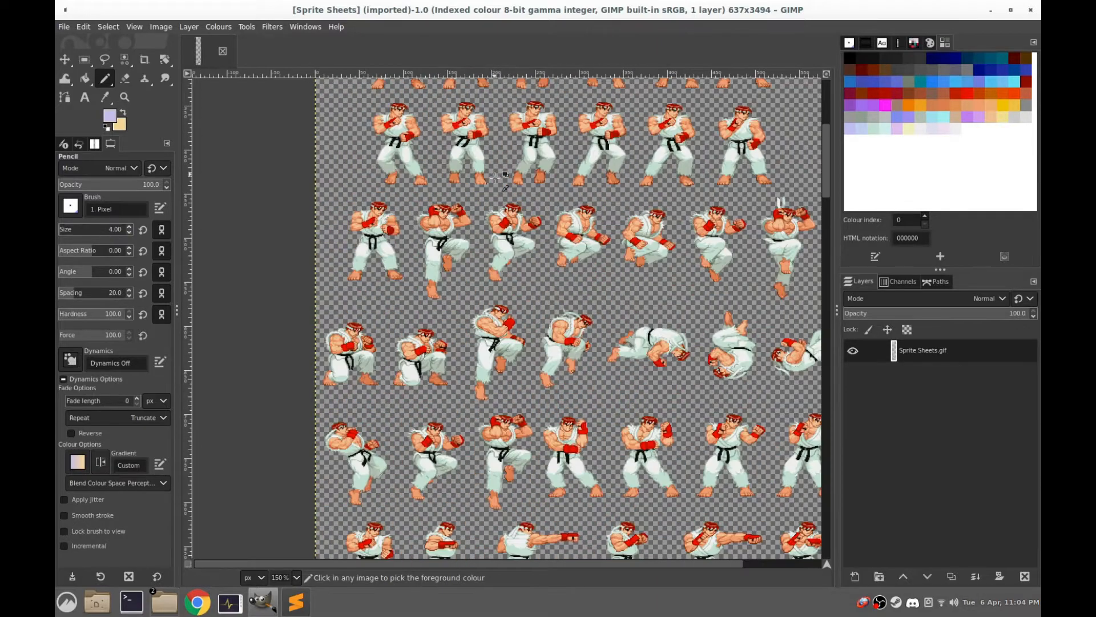
# Draw a crop frame of about 172 × 177 px around a standing Ryu sprite on the sheet
pyautogui.scroll(6, 491, 154)
pyautogui.moveTo(491, 154); pyautogui.dragTo(524, 304)
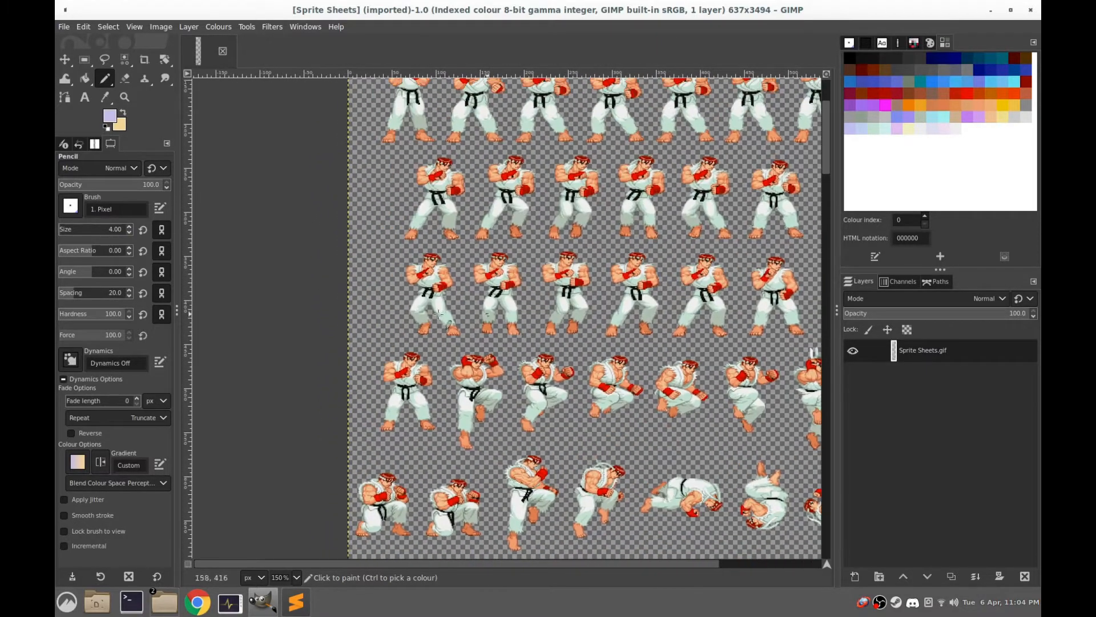
pyautogui.click(144, 64)
pyautogui.moveTo(496, 233); pyautogui.dragTo(595, 338)
pyautogui.moveTo(496, 229); pyautogui.dragTo(509, 216)
pyautogui.moveTo(586, 273); pyautogui.dragTo(634, 273)
pyautogui.moveTo(525, 273); pyautogui.dragTo(509, 272)
pyautogui.moveTo(568, 221); pyautogui.dragTo(568, 200)
pyautogui.moveTo(565, 307); pyautogui.dragTo(566, 321)
pyautogui.moveTo(573, 264); pyautogui.dragTo(572, 262)
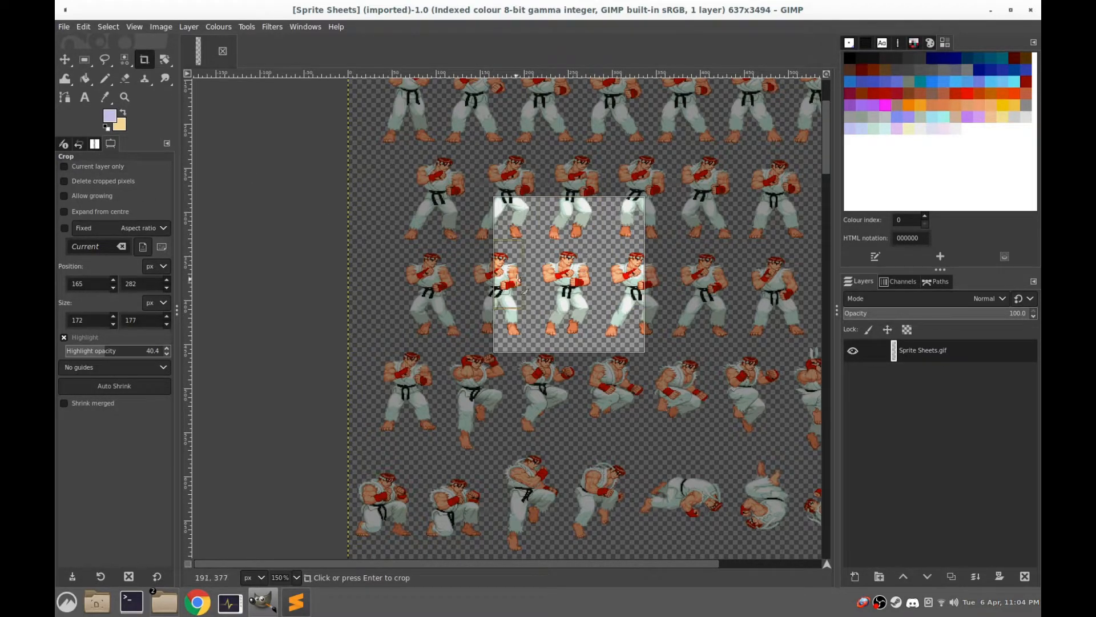
# Move the crop frame across various poses on the sprite sheet to check how they fit inside it
pyautogui.scroll(3, 577, 274)
pyautogui.moveTo(571, 357); pyautogui.dragTo(554, 167)
pyautogui.moveTo(553, 216); pyautogui.dragTo(548, 215)
pyautogui.scroll(-2, 563, 391)
pyautogui.scroll(-1, 619, 412)
pyautogui.scroll(-2, 591, 407)
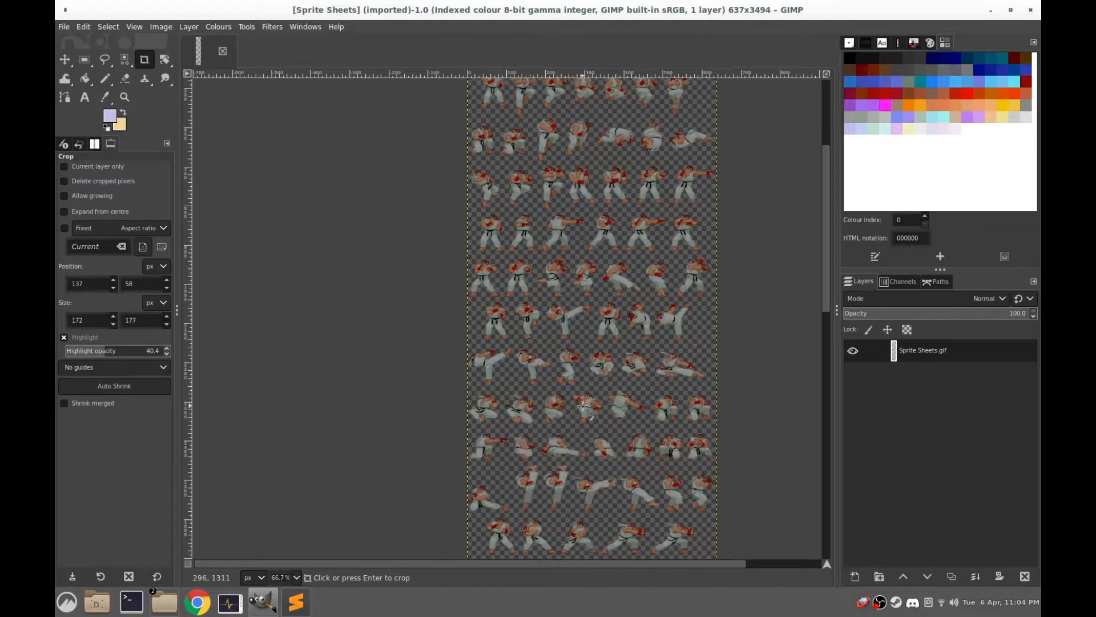
pyautogui.scroll(3, 583, 404)
pyautogui.moveTo(553, 117); pyautogui.dragTo(582, 450)
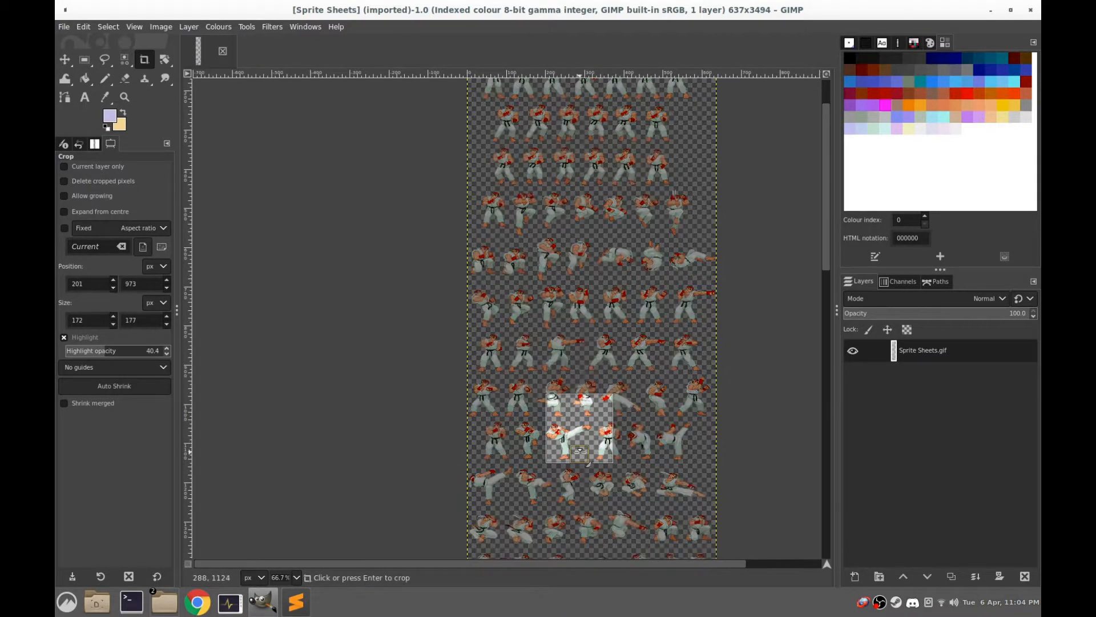
pyautogui.scroll(-10, 614, 135)
pyautogui.moveTo(600, 91); pyautogui.dragTo(596, 153)
pyautogui.scroll(9, 567, 276)
pyautogui.scroll(-3, 569, 282)
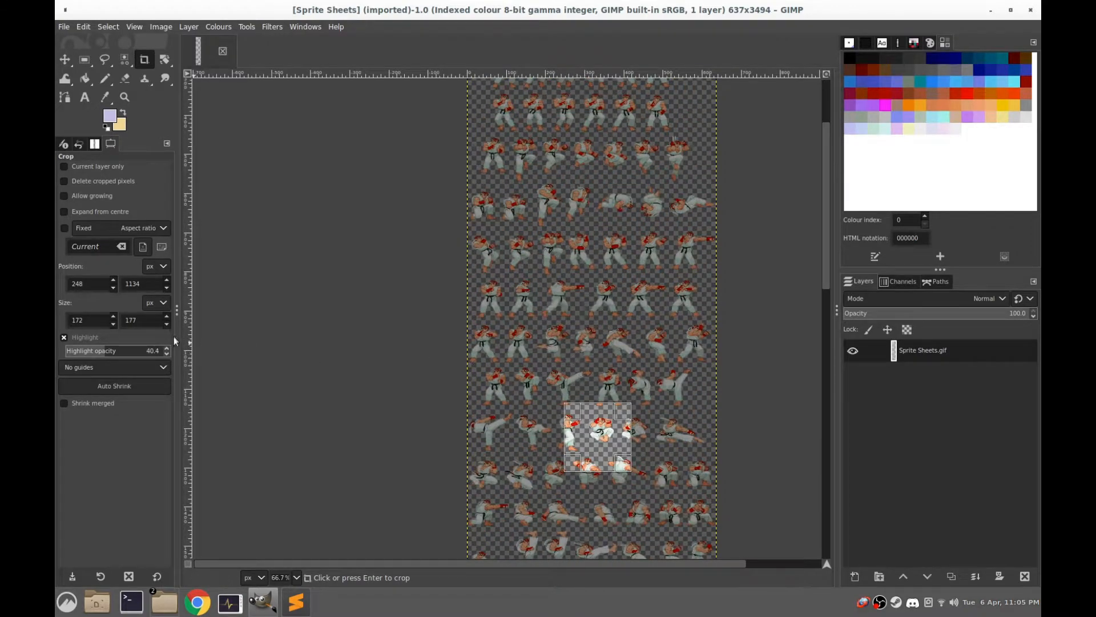
# Set the crop frame's size to 180 × 180 px
pyautogui.moveTo(94, 321); pyautogui.dragTo(55, 325)
pyautogui.write('180')
pyautogui.press('Tab')
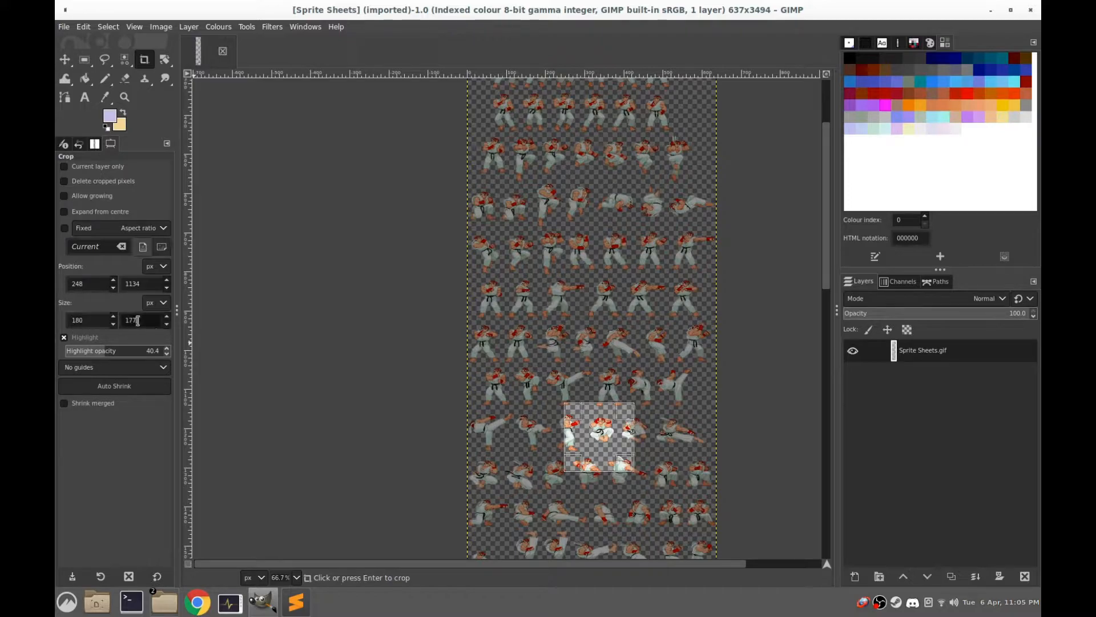
pyautogui.write('180')
pyautogui.click(86, 321)
# Move the crop frame up to the jumping sprites and discard it without cropping
pyautogui.moveTo(597, 430); pyautogui.dragTo(591, 163)
pyautogui.scroll(3, 591, 163)
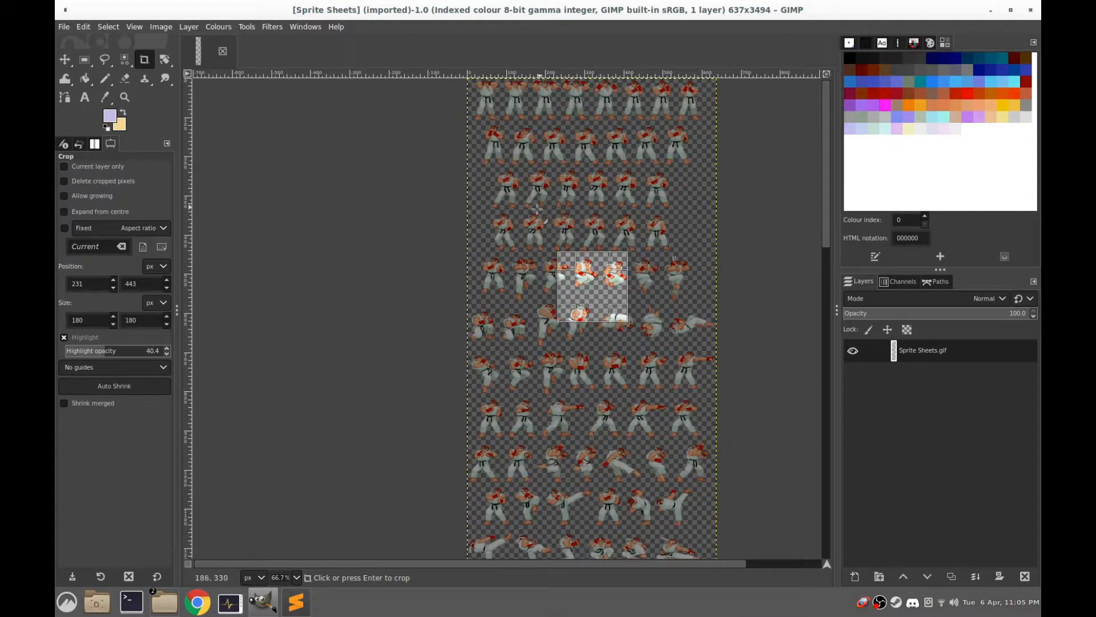
pyautogui.click(334, 225)
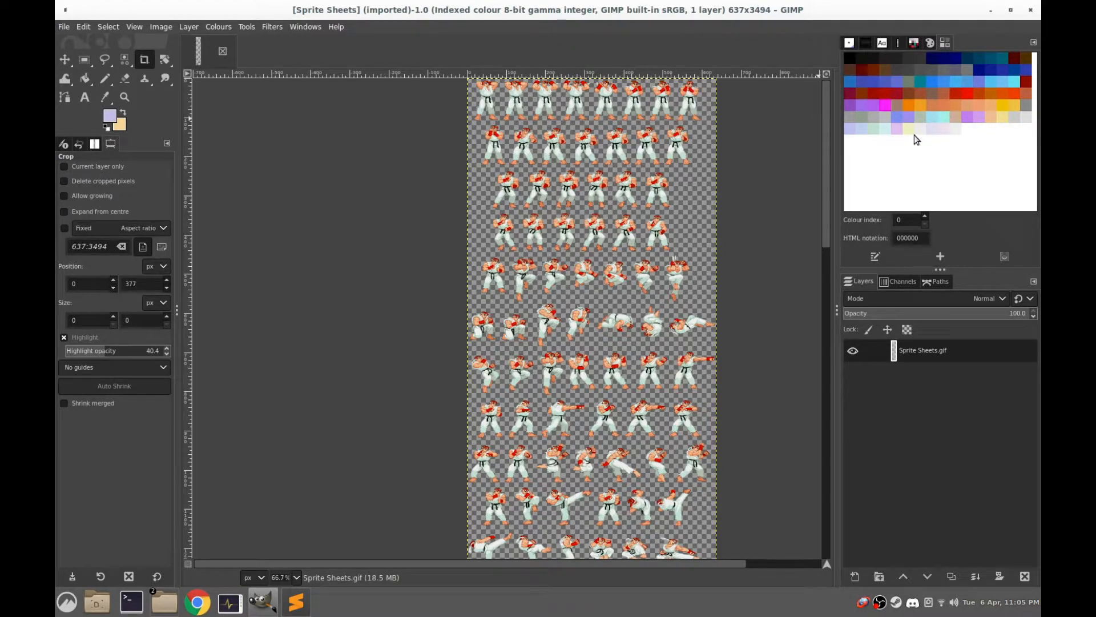
# Pick the colourmap's first colour, black, as the foreground and convert the sprite sheet to RGB mode
pyautogui.click(850, 58)
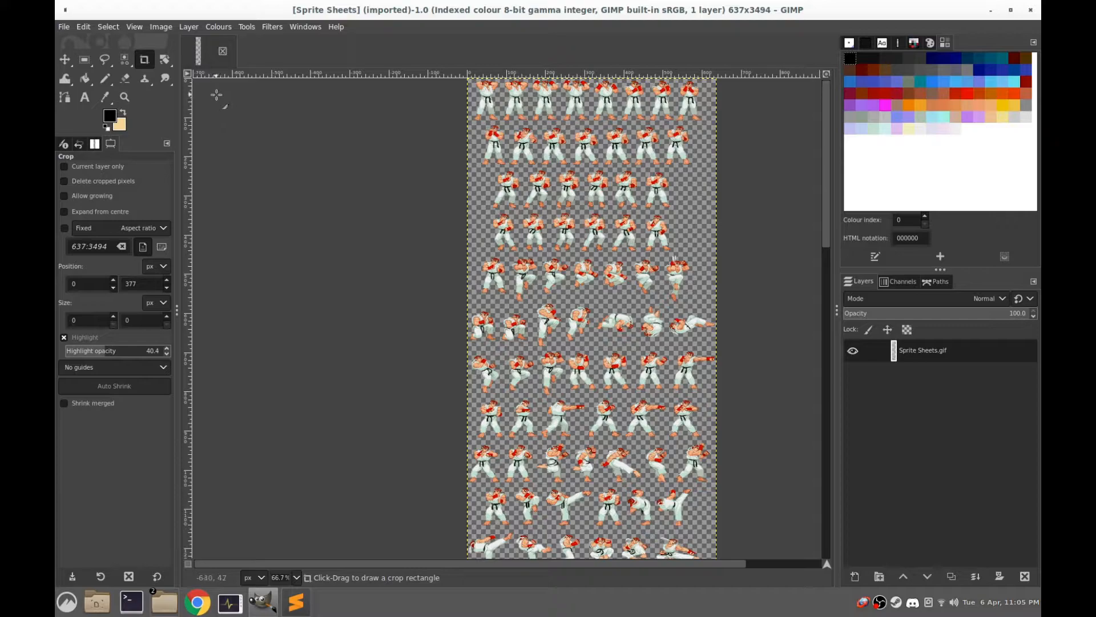
pyautogui.click(160, 27)
pyautogui.moveTo(181, 59)
pyautogui.click(341, 61)
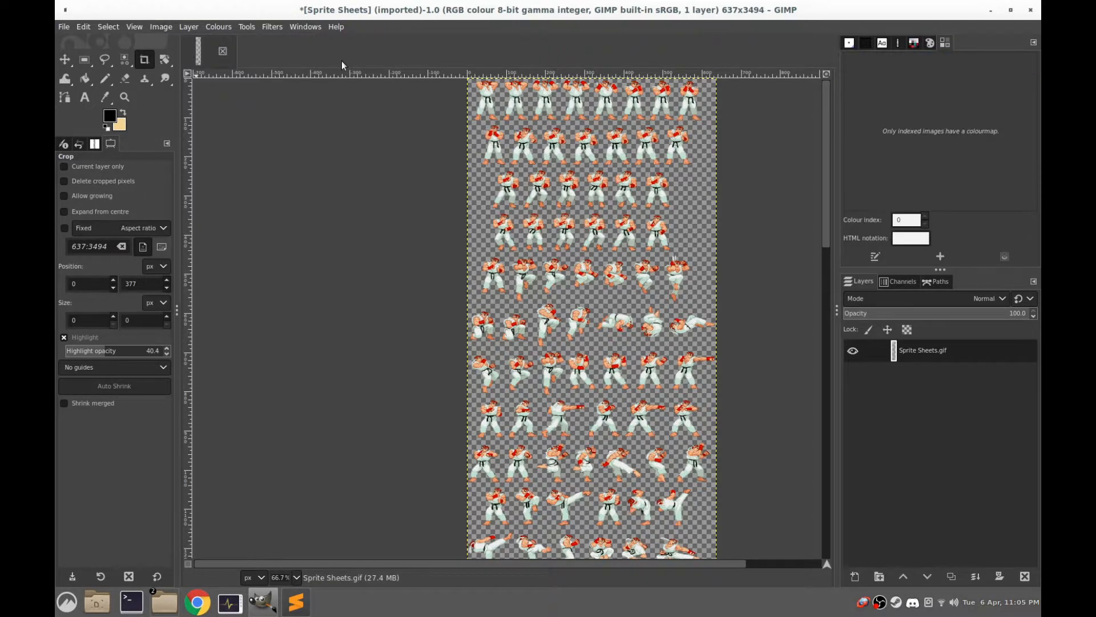
# Select the sprite sheet's transparent background by colour, set the foreground colour to teal, and fill the selection with it
pyautogui.click(125, 60)
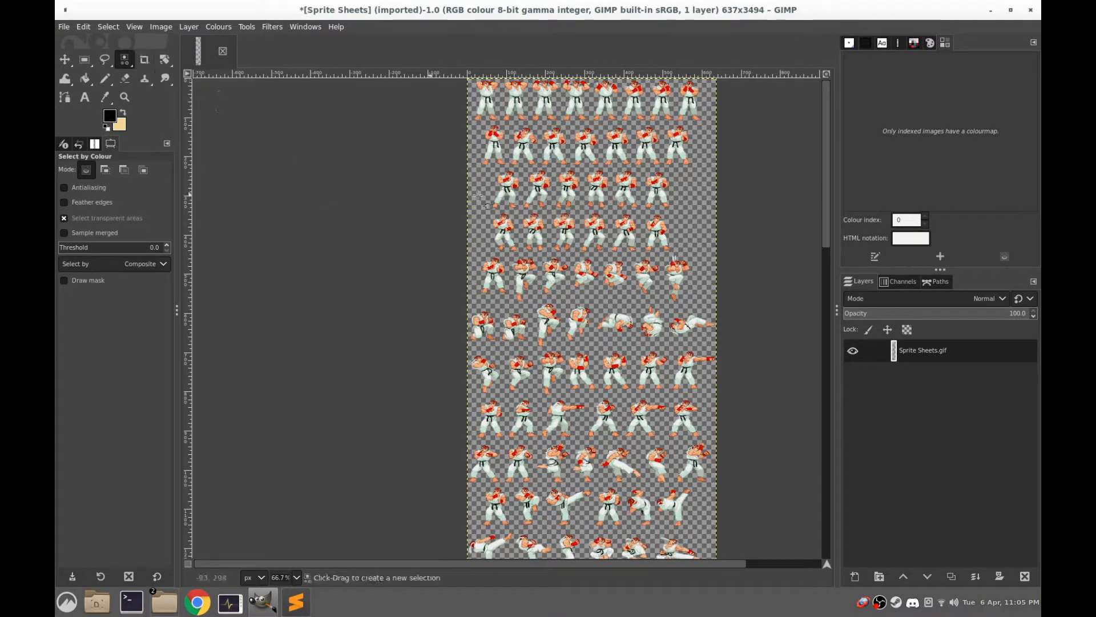
pyautogui.click(689, 220)
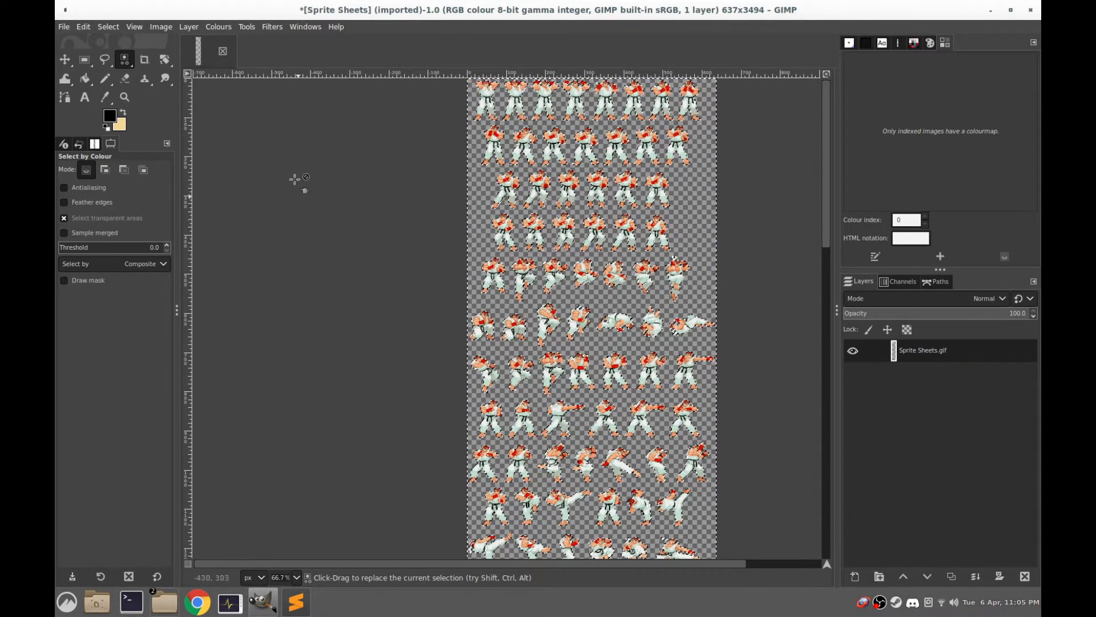
pyautogui.click(110, 117)
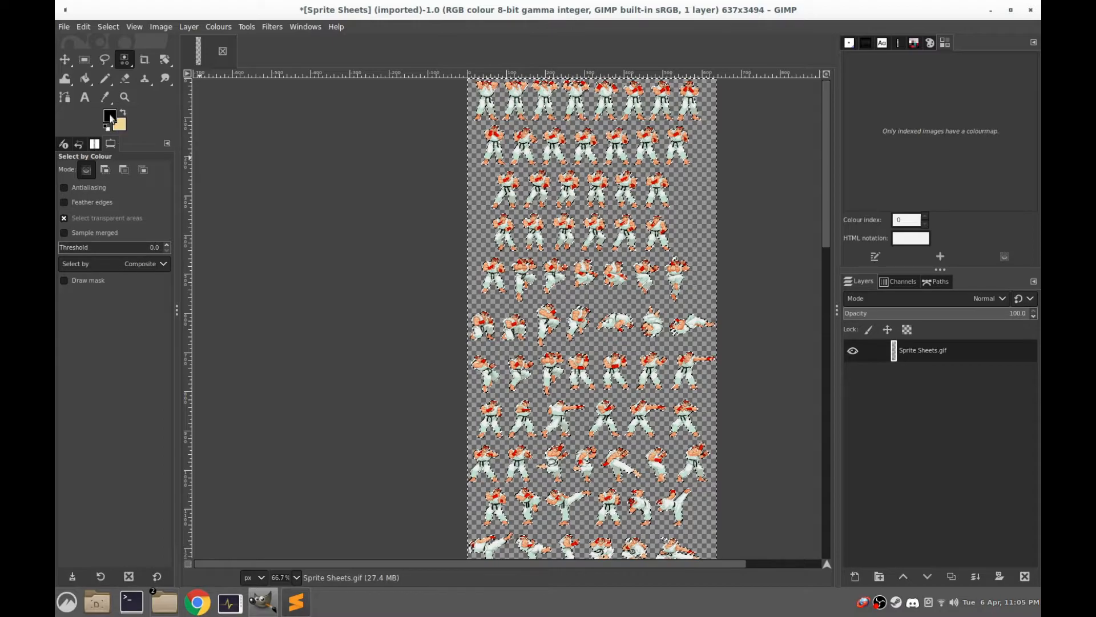
pyautogui.moveTo(282, 148); pyautogui.dragTo(284, 116)
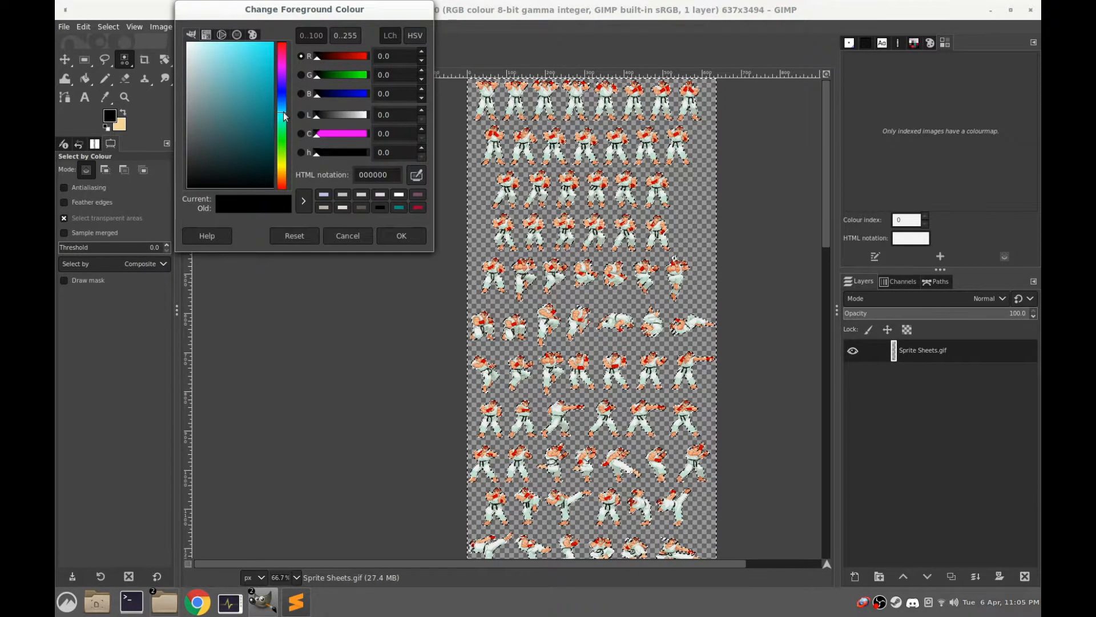
pyautogui.click(399, 207)
pyautogui.click(402, 239)
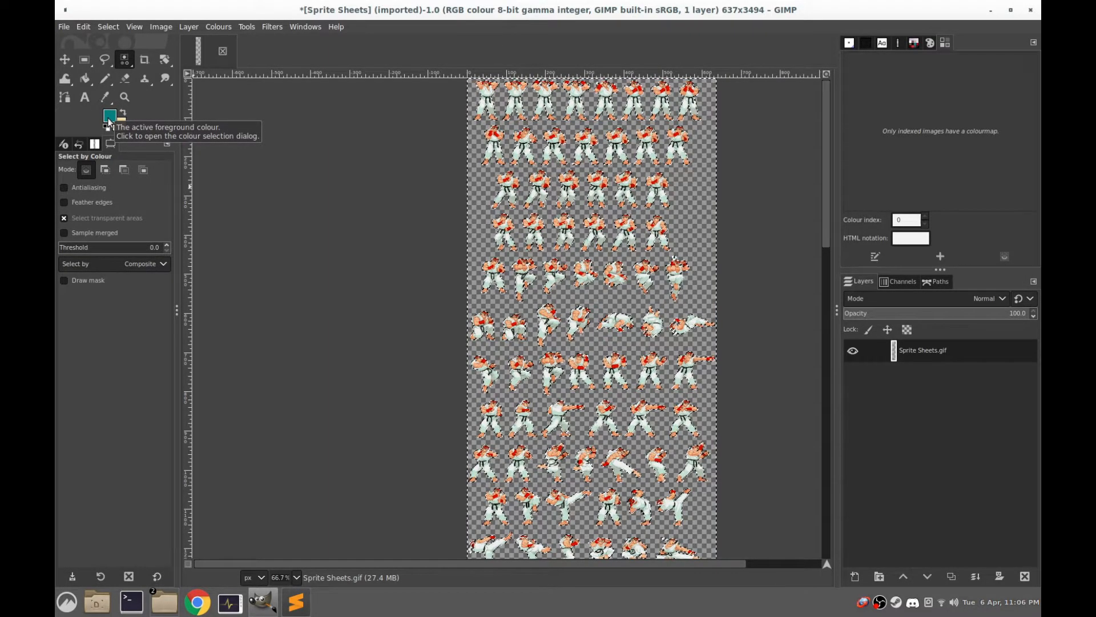
pyautogui.press('ctrl')
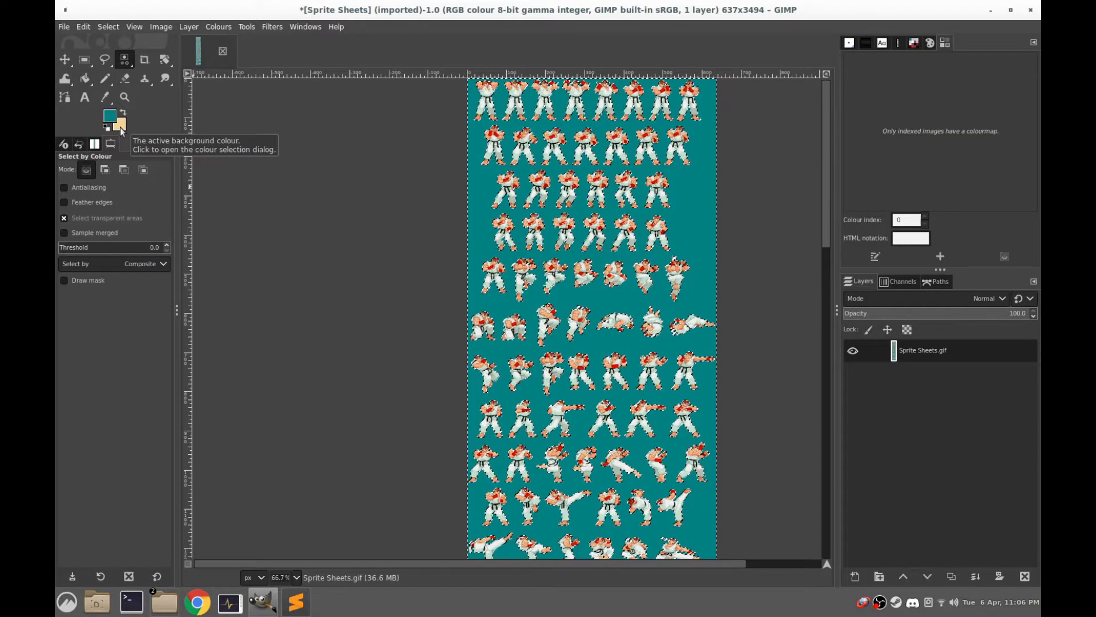
# Try filling the selected area with the peach background colour and undo that fill
pyautogui.hotkey('ctrl', '.')
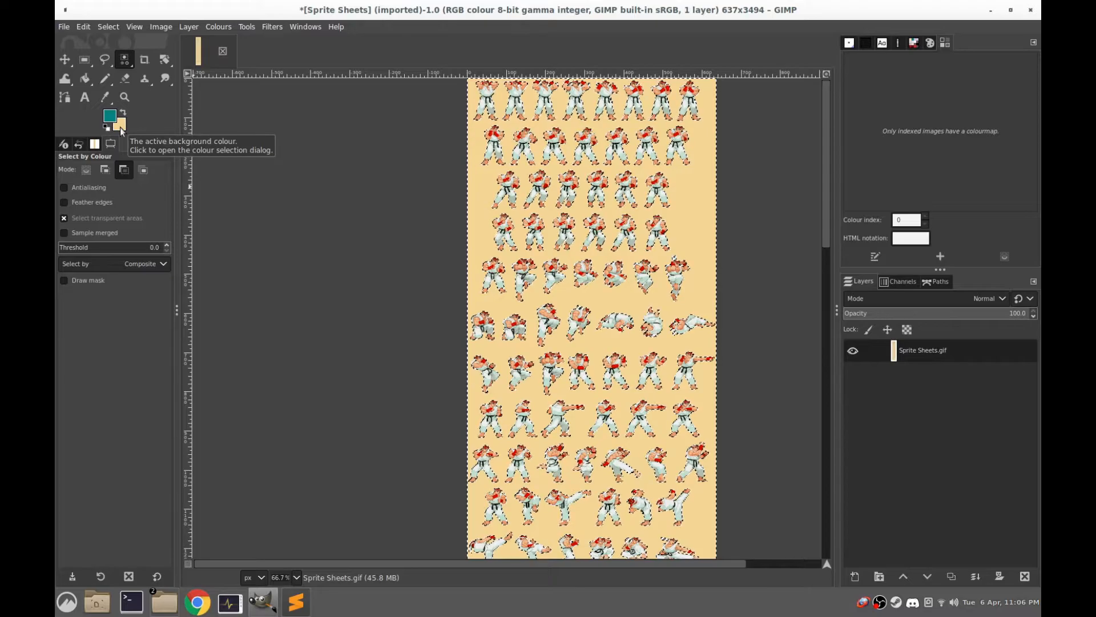
pyautogui.hotkey('ctrl', 'z')
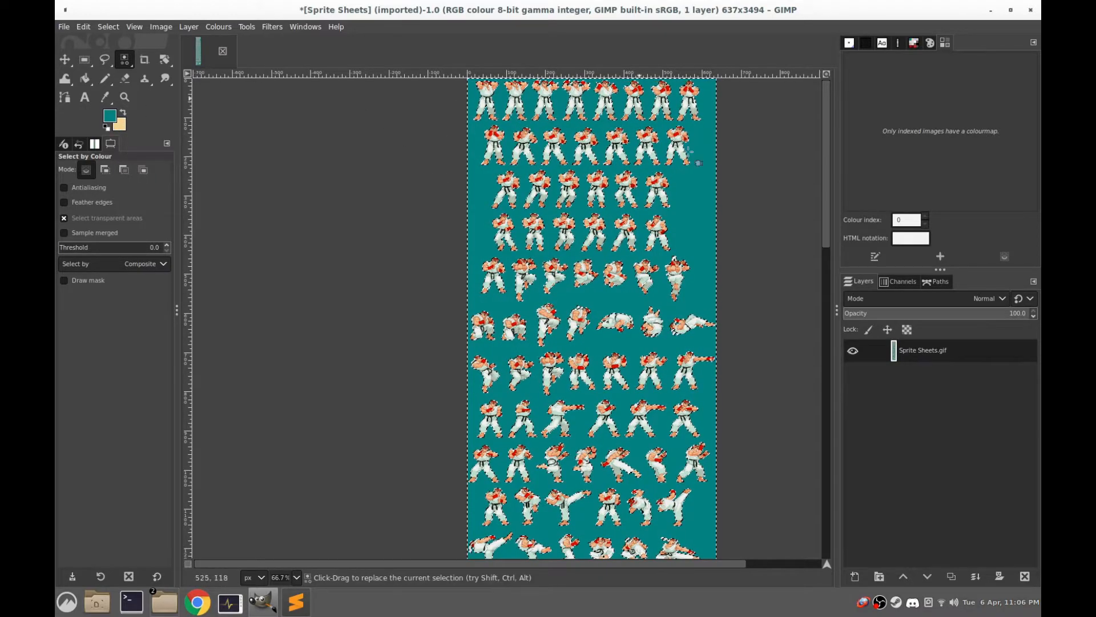
# Inspect the sprite edges against the teal fill across the sheet and clear the selection
pyautogui.scroll(5, 519, 184)
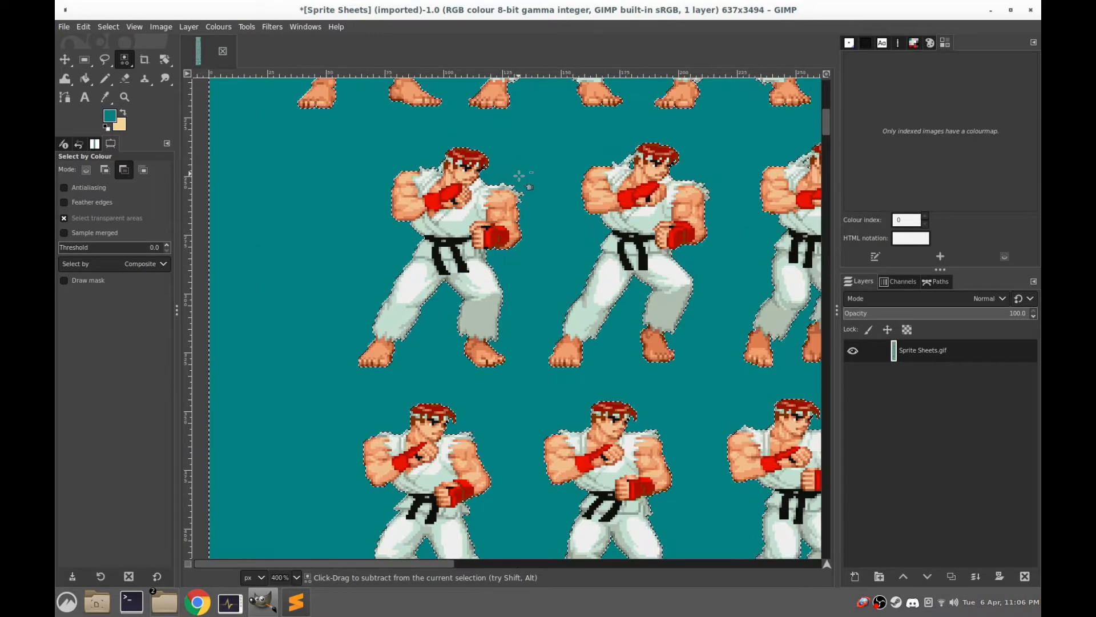
pyautogui.scroll(-4, 517, 178)
pyautogui.moveTo(546, 181); pyautogui.dragTo(395, 3)
pyautogui.scroll(-6, 579, 338)
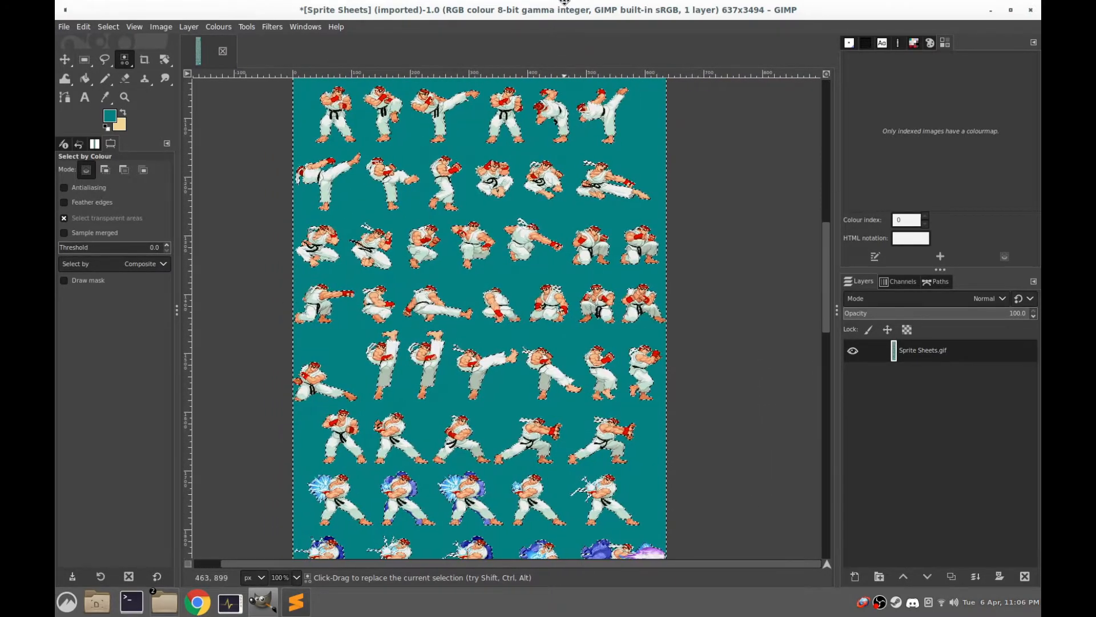
pyautogui.moveTo(589, 365); pyautogui.dragTo(640, 497)
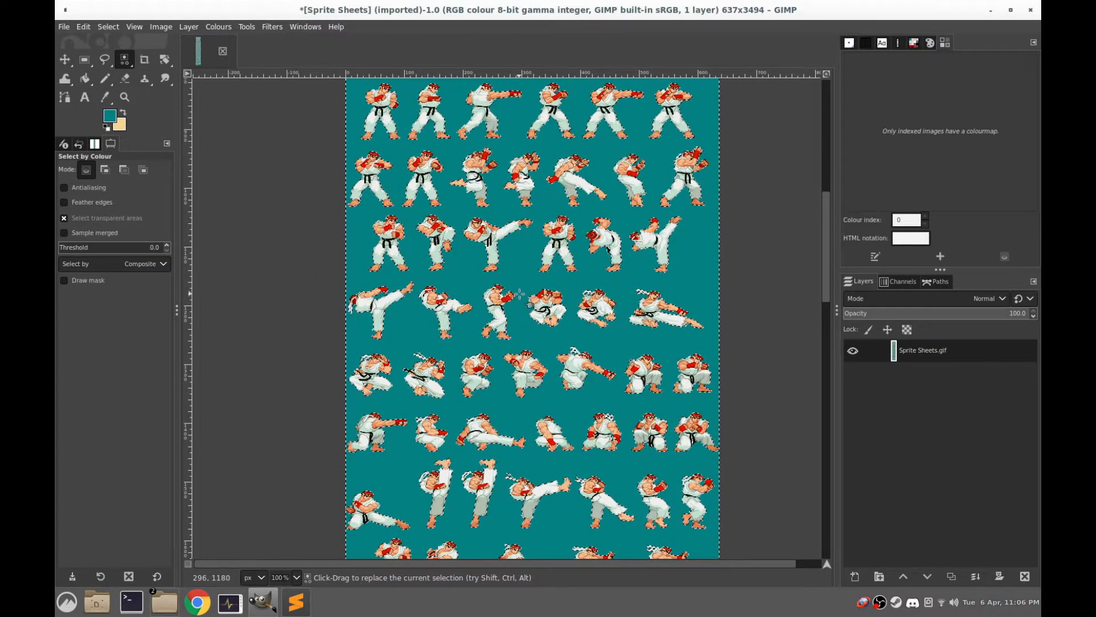
pyautogui.press('ctrl')
pyautogui.press('shift')
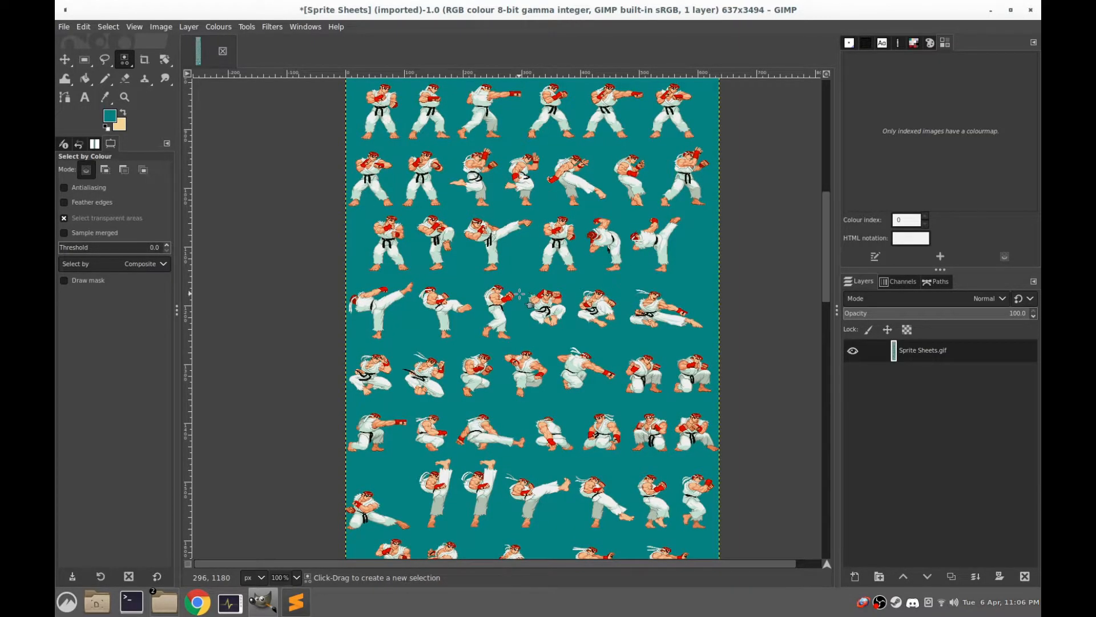
# Convert the sprite sheet to indexed mode, generating an optimum palette with a maximum of 256 colours
pyautogui.scroll(4, 528, 302)
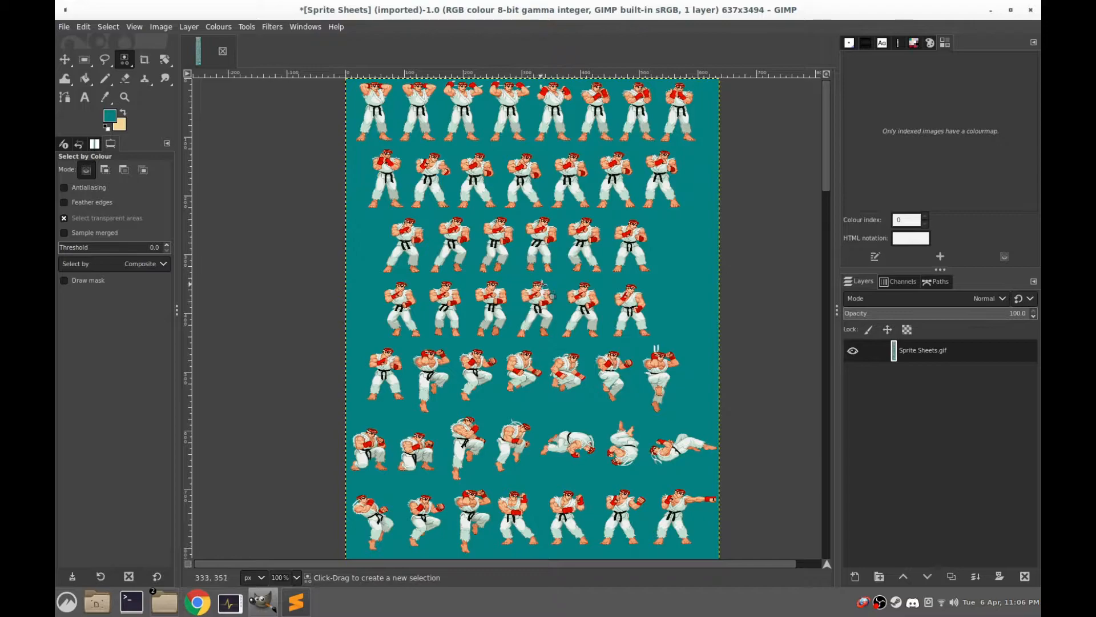
pyautogui.click(161, 27)
pyautogui.moveTo(174, 64)
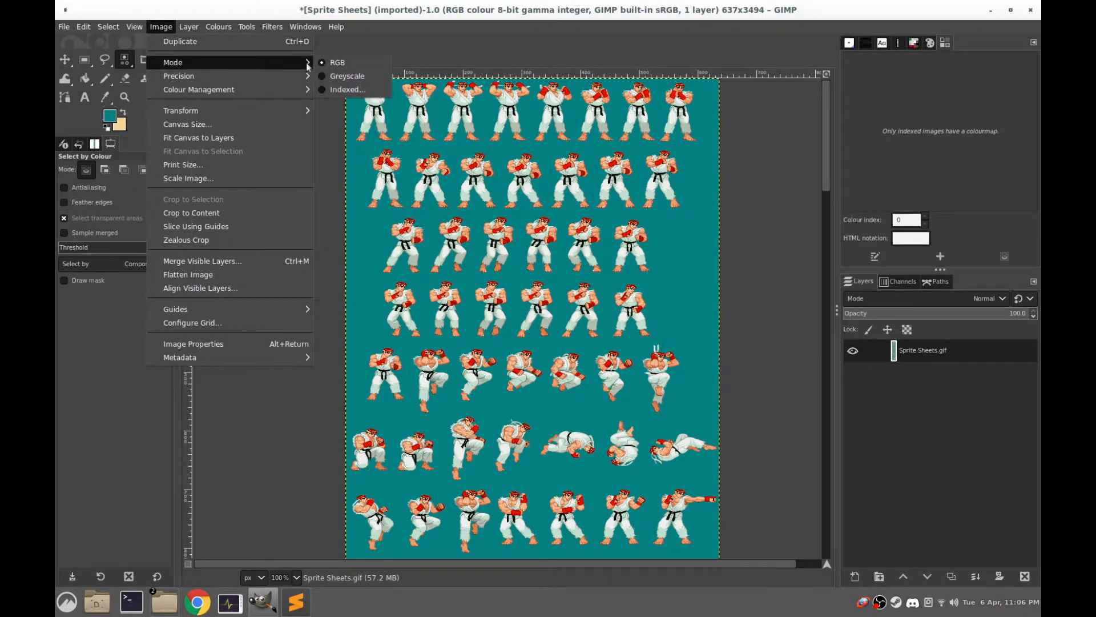
pyautogui.click(342, 90)
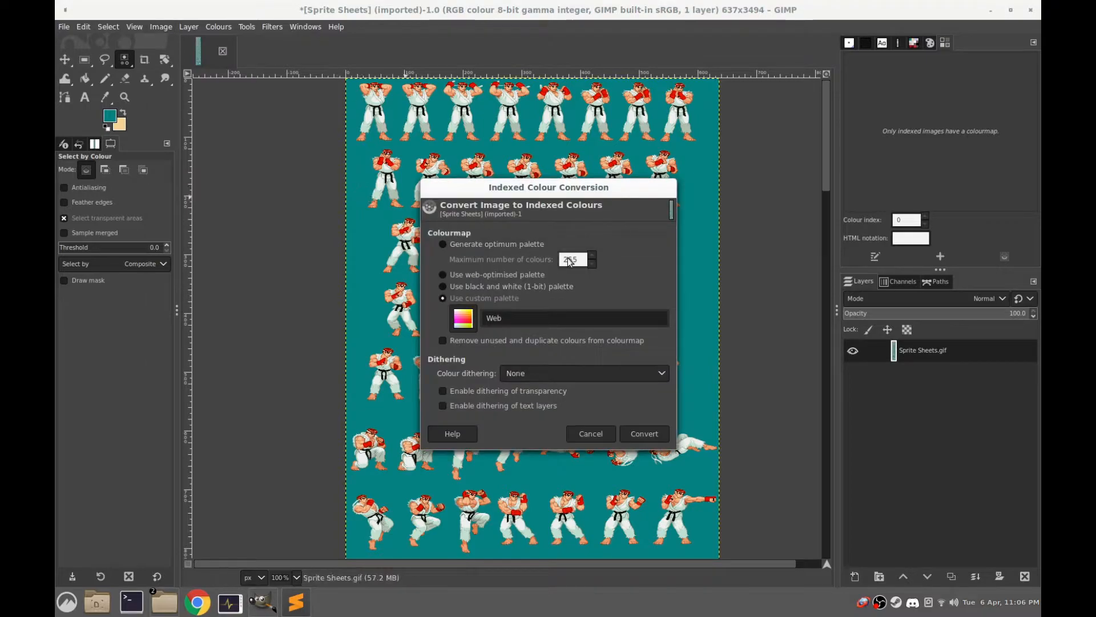
pyautogui.click(493, 241)
pyautogui.click(592, 255)
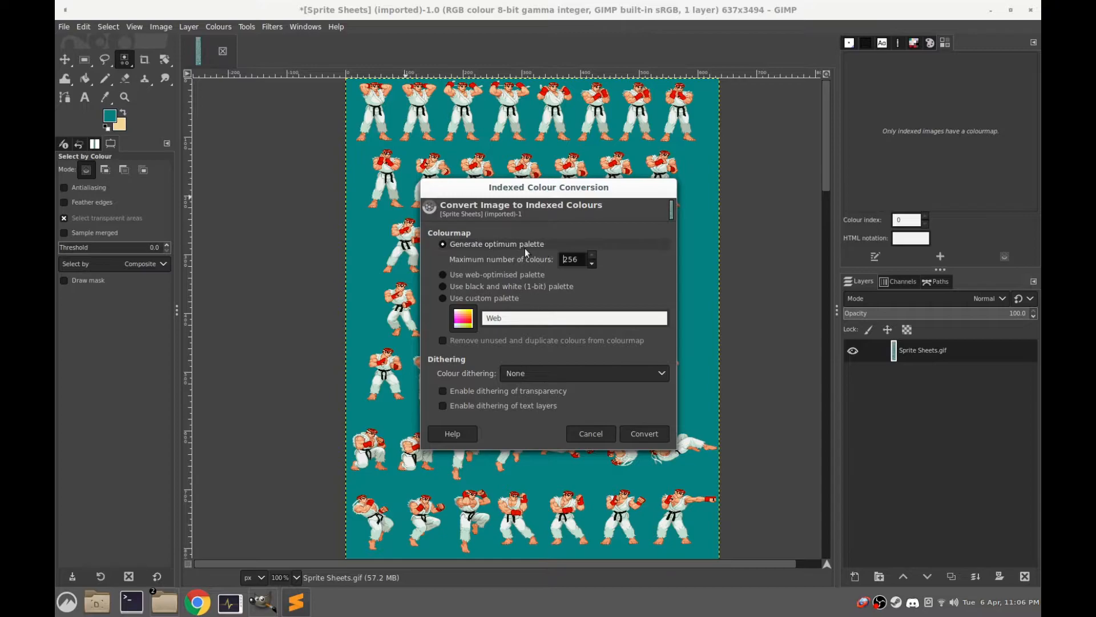
pyautogui.click(647, 435)
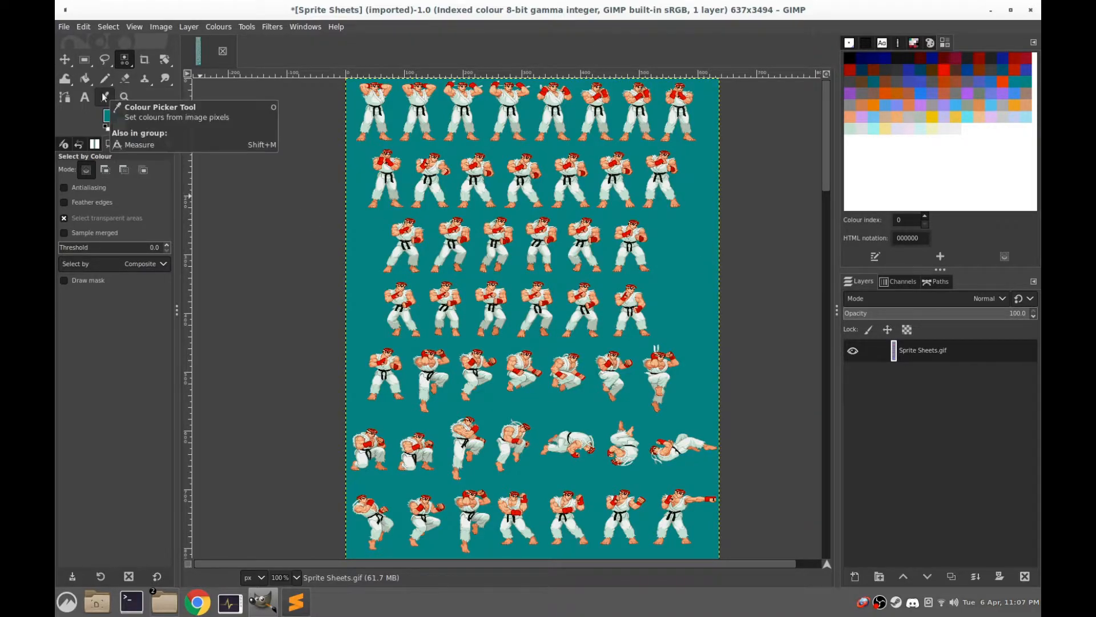
# Sample the teal background colour and move its entry to the first position, index 0, of the colourmap
pyautogui.click(105, 97)
pyautogui.click(682, 246)
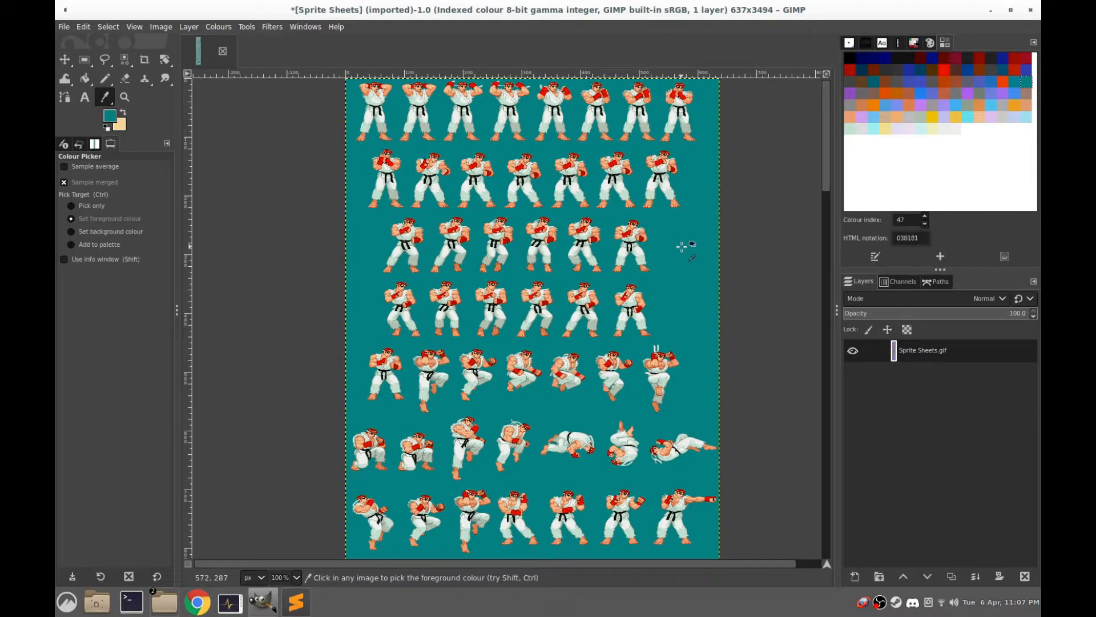
pyautogui.rightClick(1027, 83)
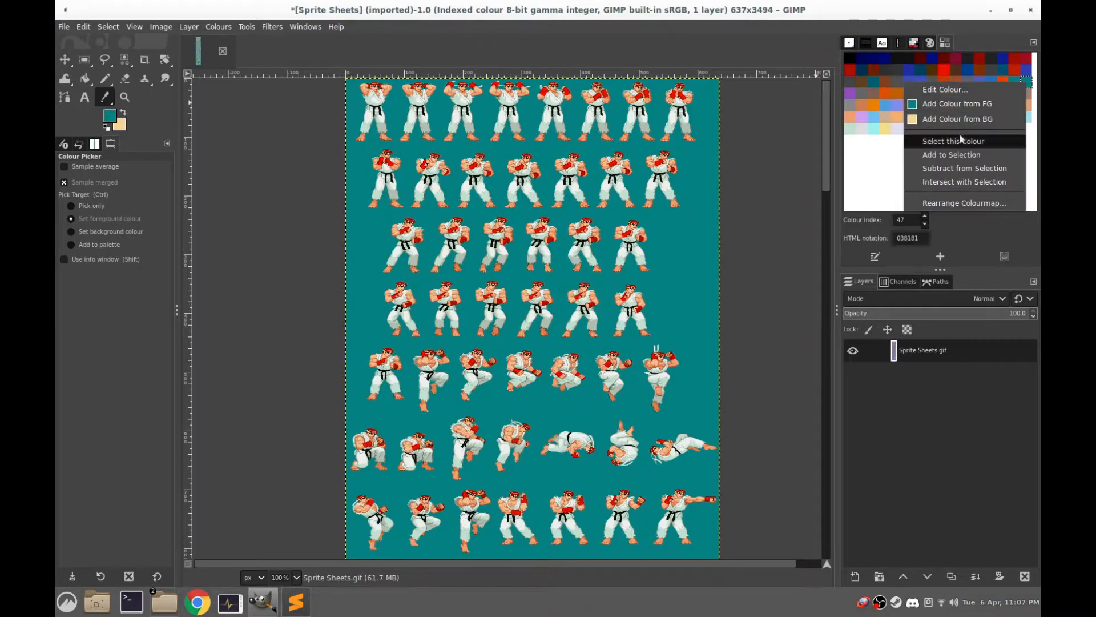
pyautogui.click(944, 203)
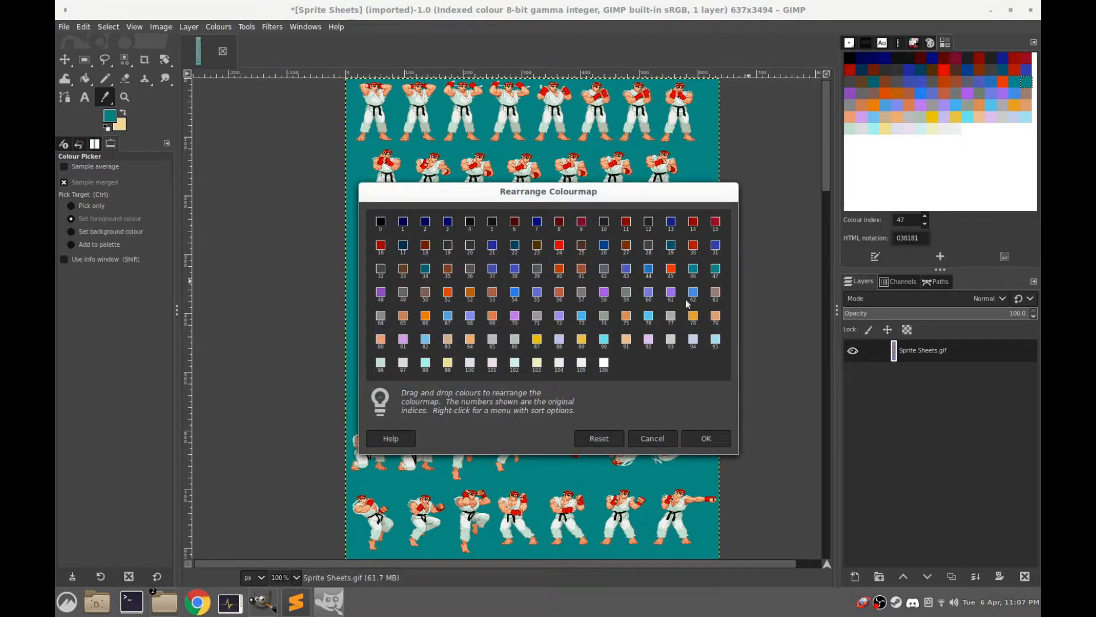
pyautogui.moveTo(715, 270); pyautogui.dragTo(380, 227)
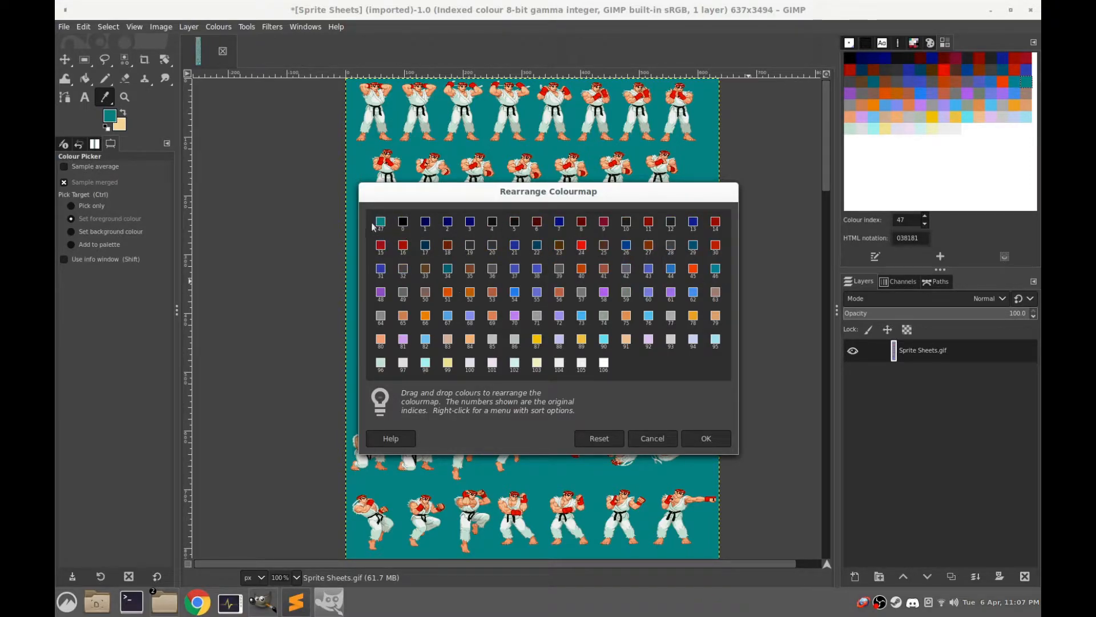
pyautogui.click(706, 438)
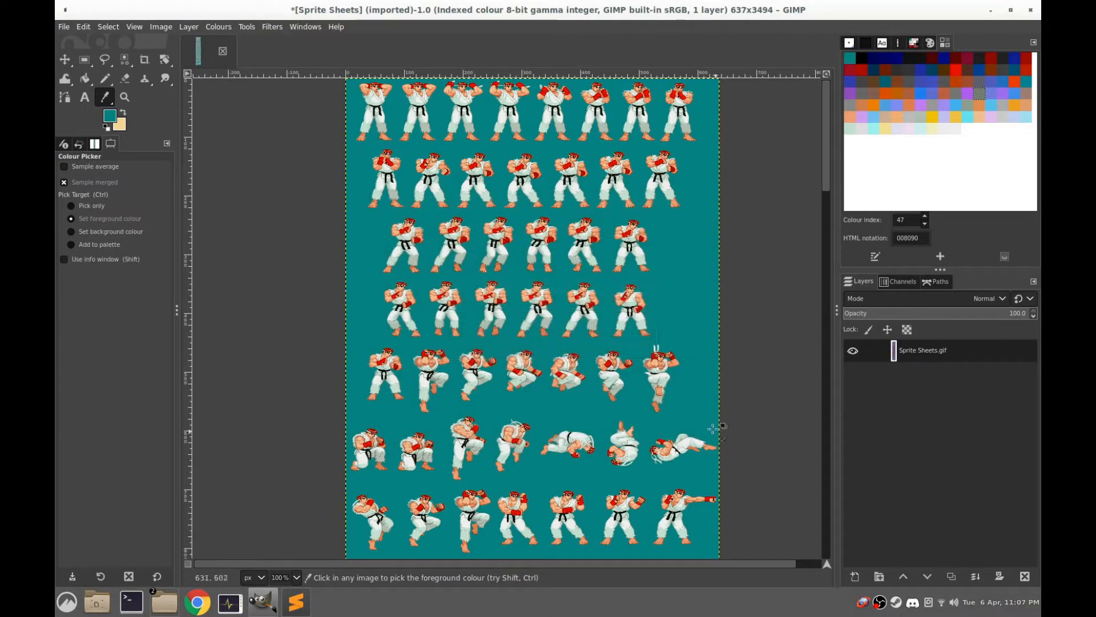
pyautogui.click(850, 58)
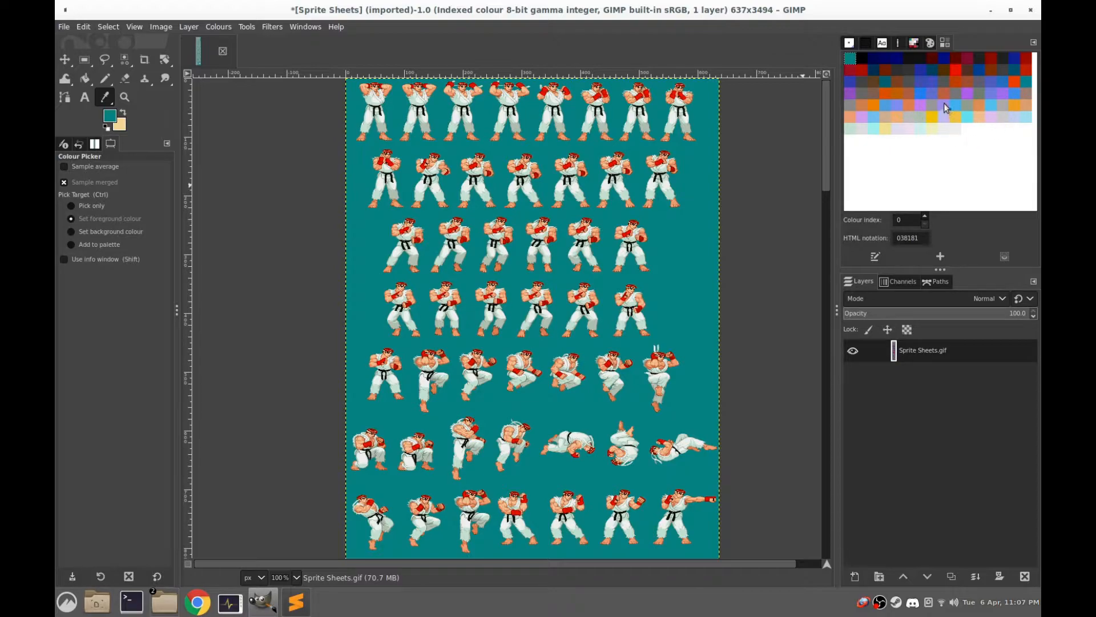
# Show the list of available palettes, using the Palettes option for adding it to the dock
pyautogui.click(930, 43)
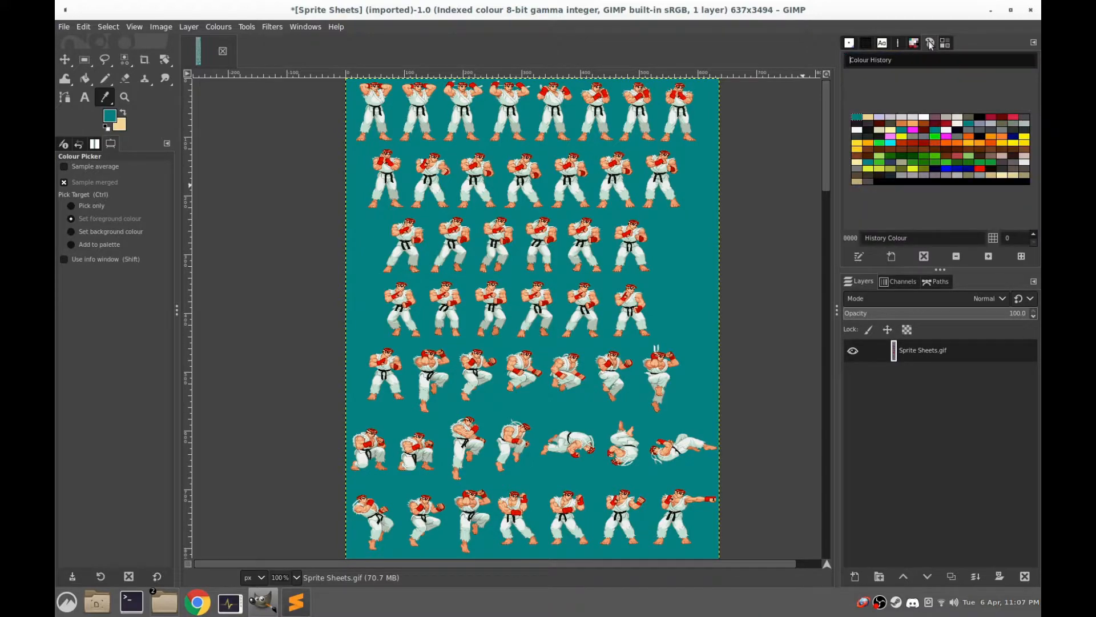
pyautogui.click(914, 44)
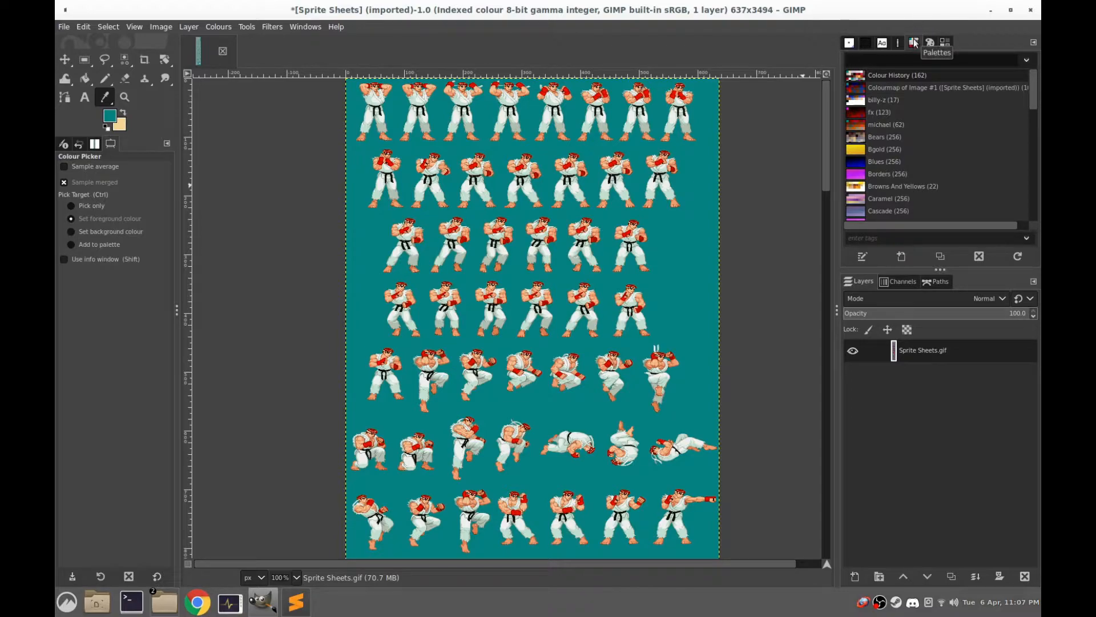
pyautogui.click(1034, 44)
pyautogui.moveTo(980, 46)
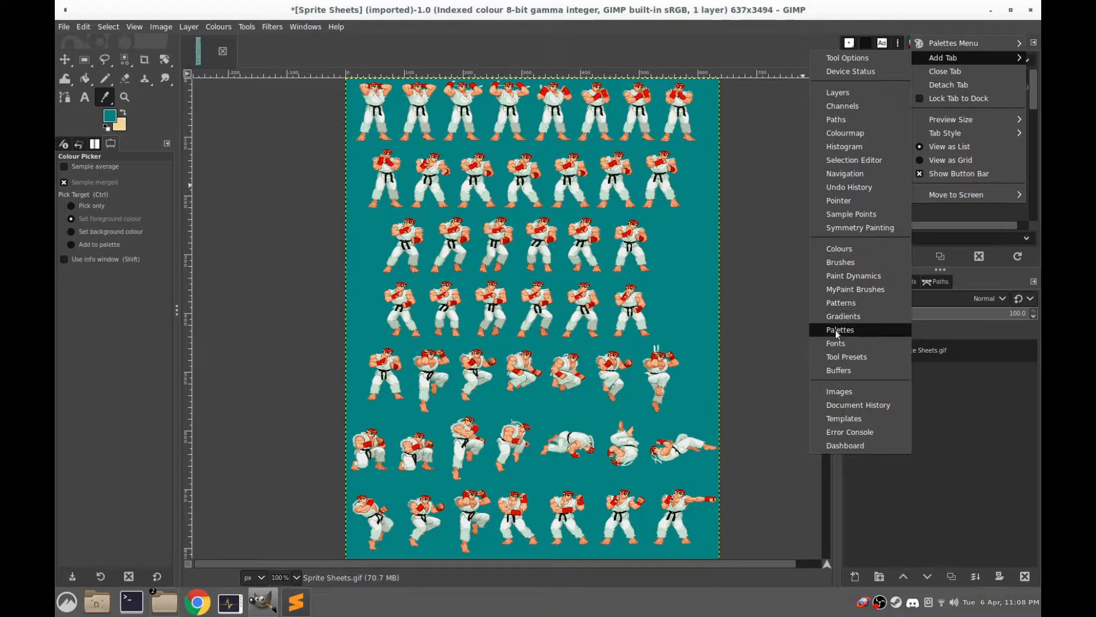
pyautogui.click(852, 331)
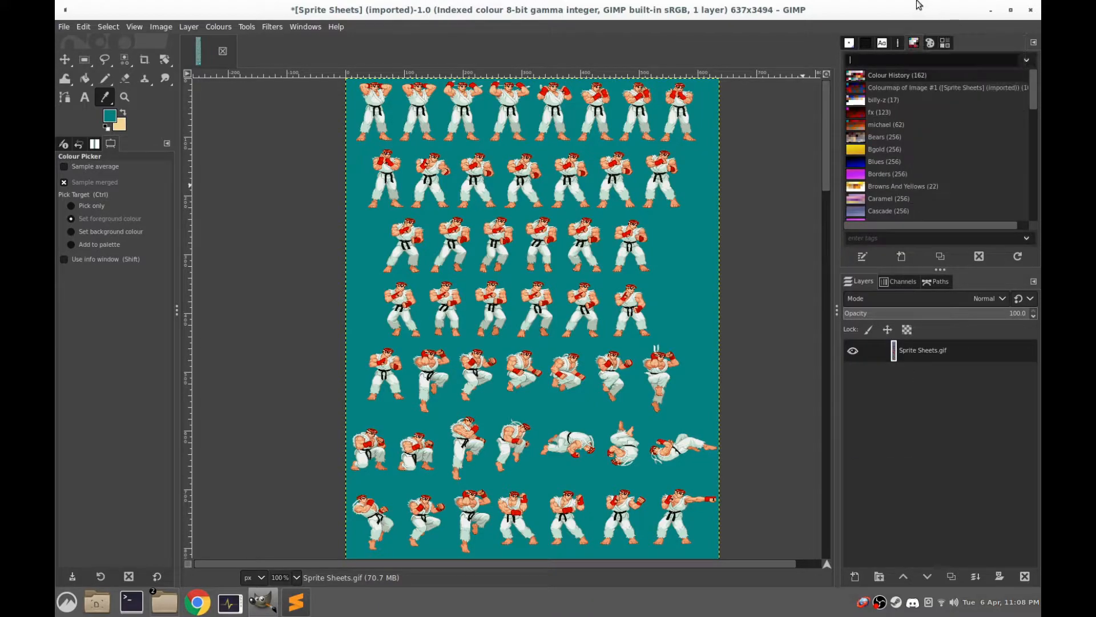
# Import a new palette from the sprite sheet image and name it ryu
pyautogui.rightClick(866, 93)
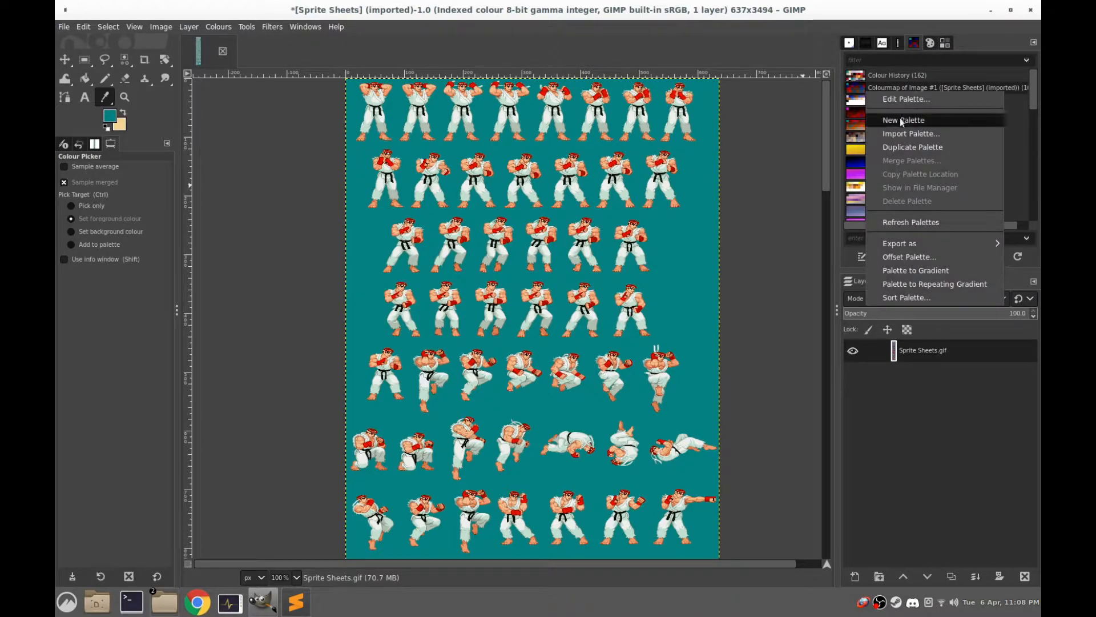
pyautogui.click(905, 134)
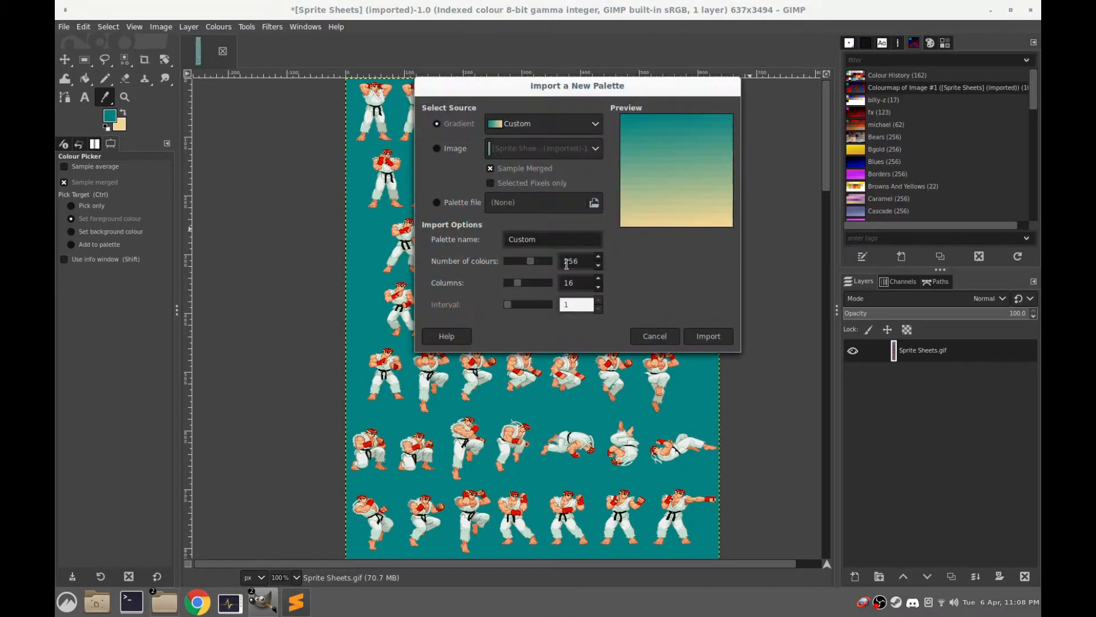
pyautogui.click(443, 149)
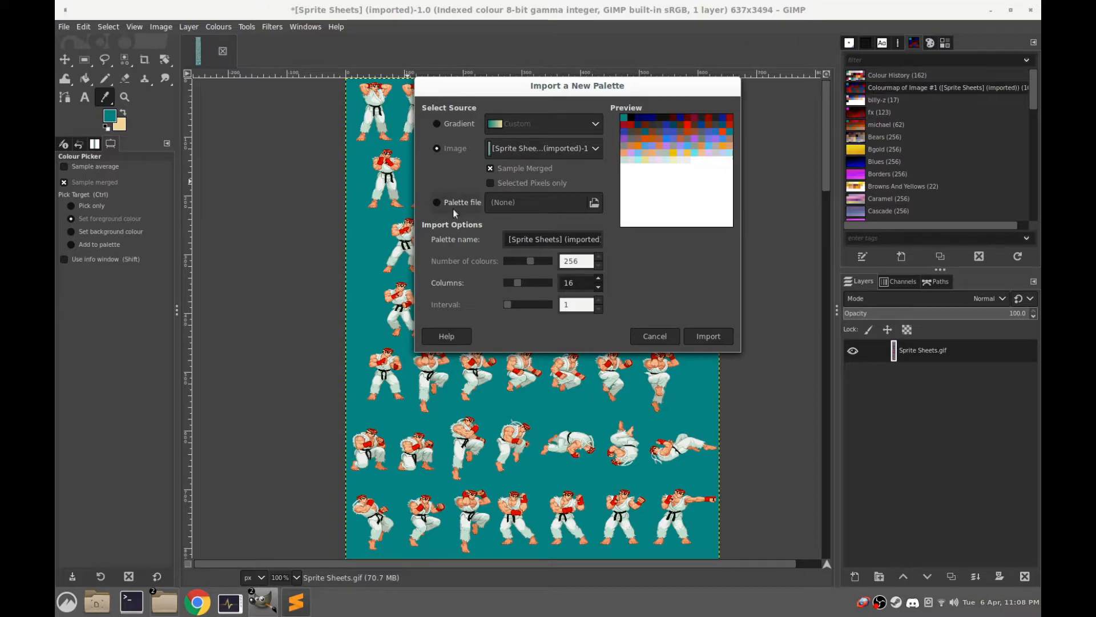
pyautogui.tripleClick(587, 245)
pyautogui.press('BackSpace')
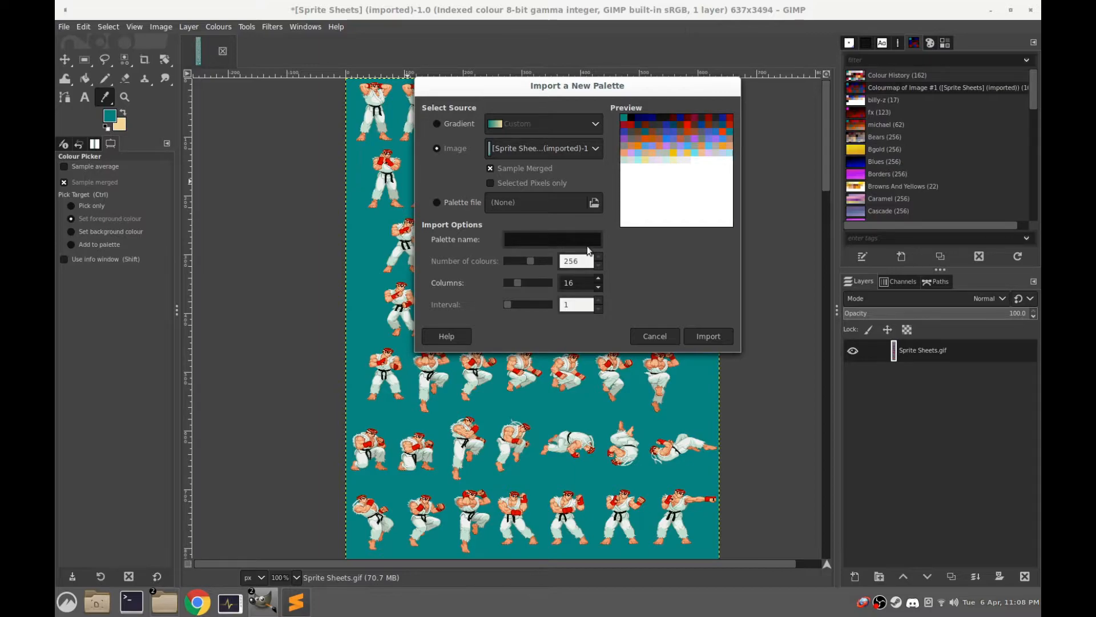
pyautogui.write('ryu')
pyautogui.click(702, 338)
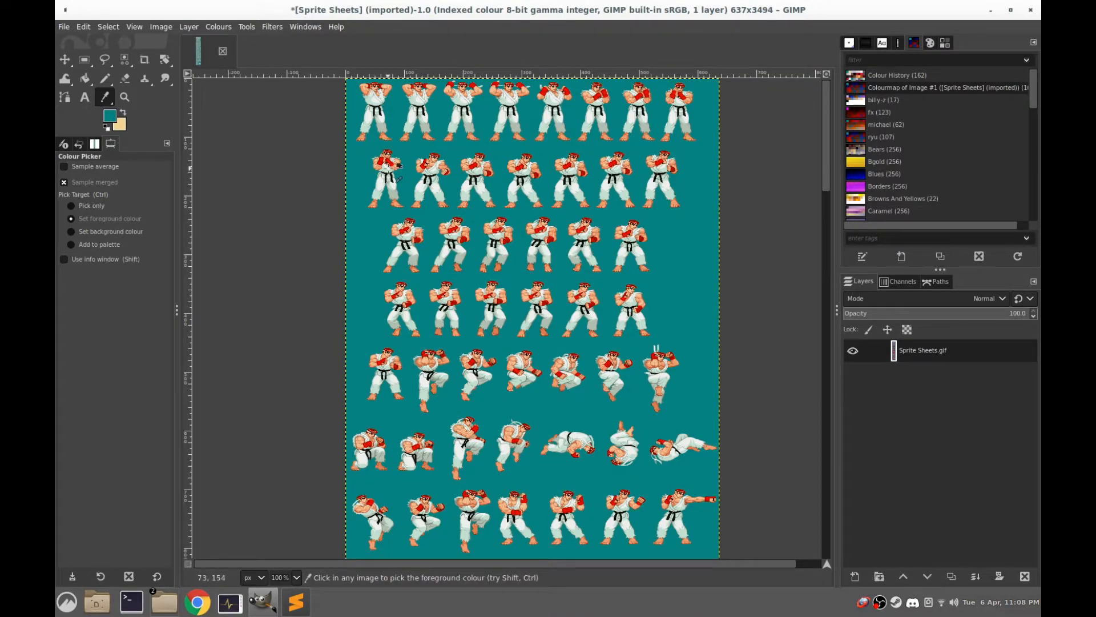
# Convert the indexed sprite sheet back to RGB mode
pyautogui.click(162, 27)
pyautogui.moveTo(183, 62)
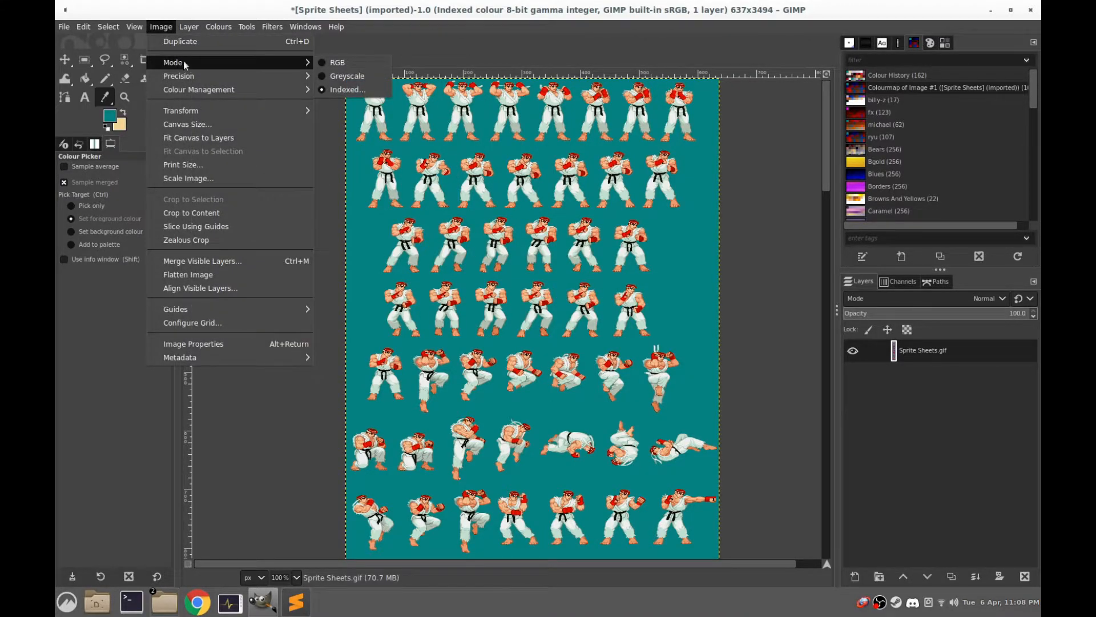
pyautogui.click(335, 63)
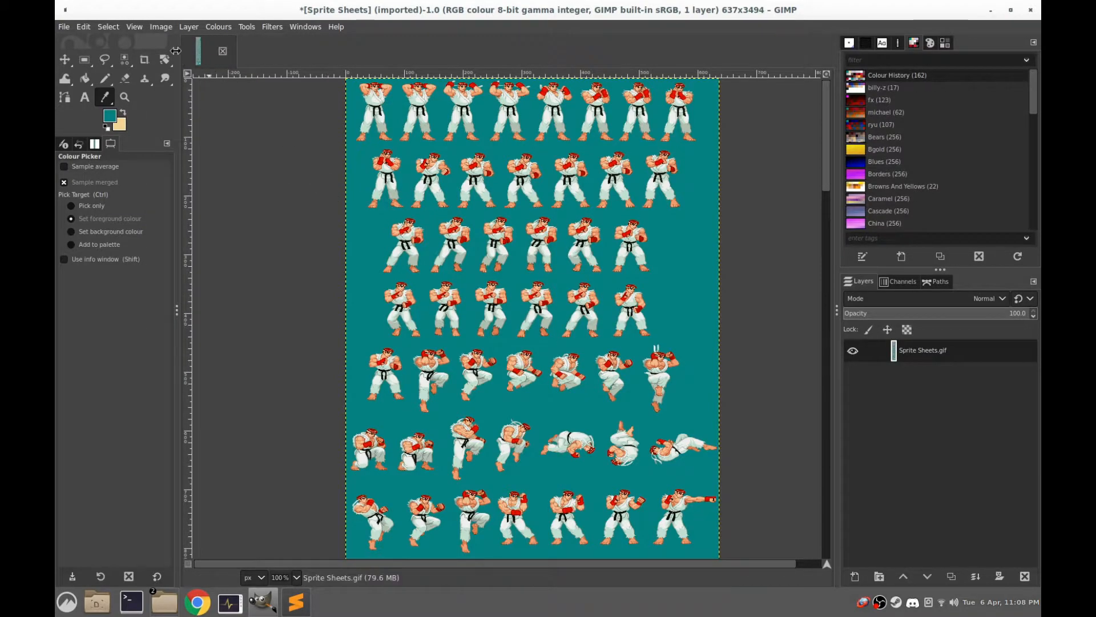
# Convert the sprite sheet to indexed colour using the custom palette ryu without dithering, and show its colourmap
pyautogui.click(162, 27)
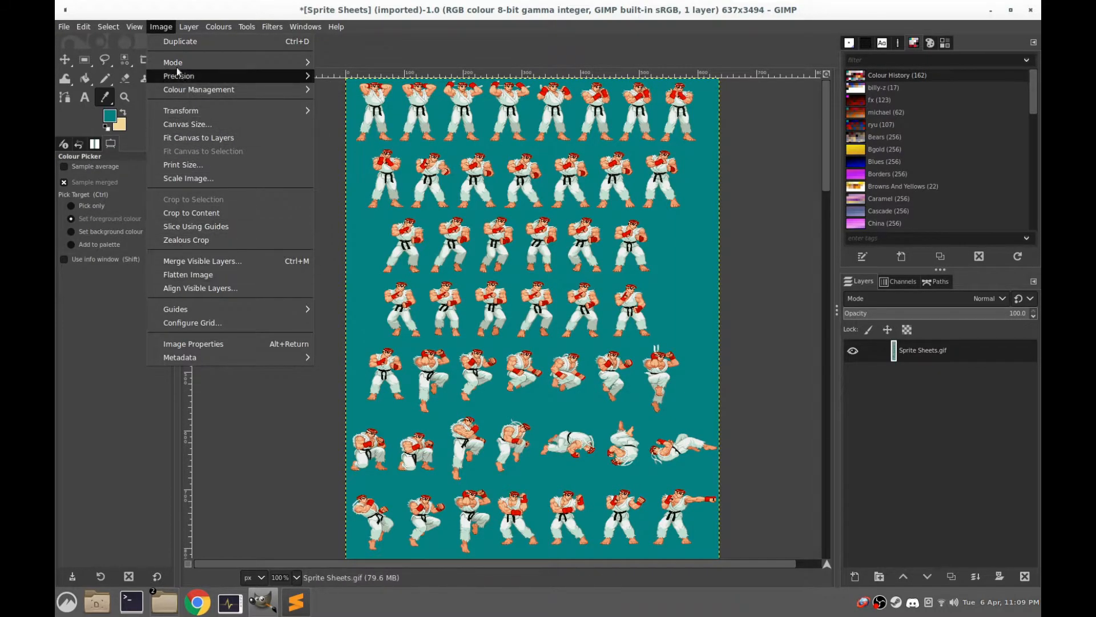
pyautogui.moveTo(176, 62)
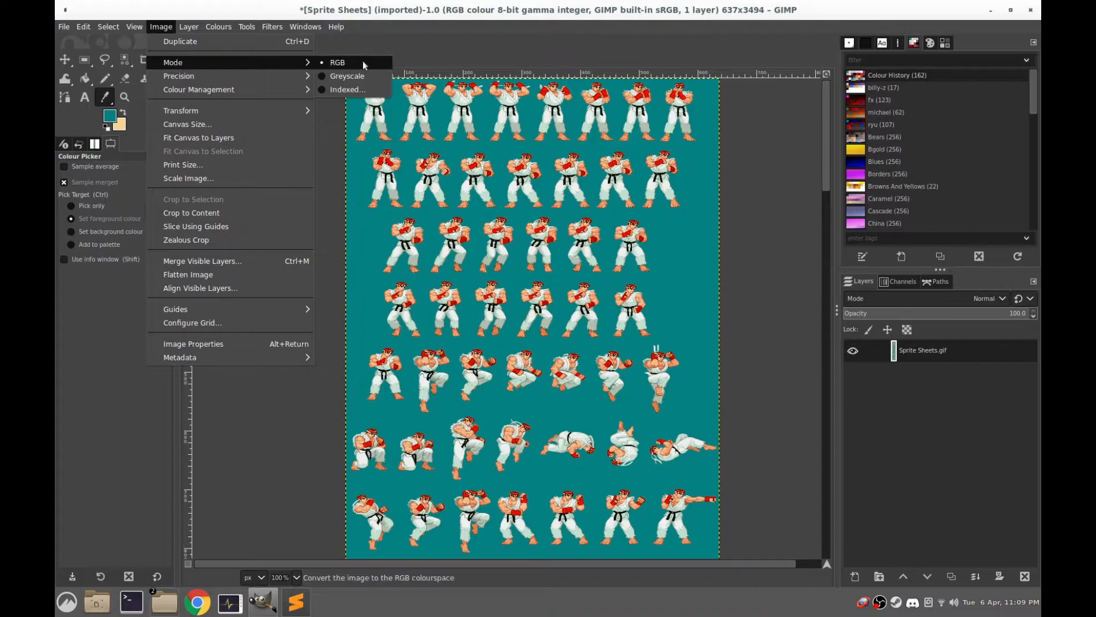
pyautogui.click(358, 92)
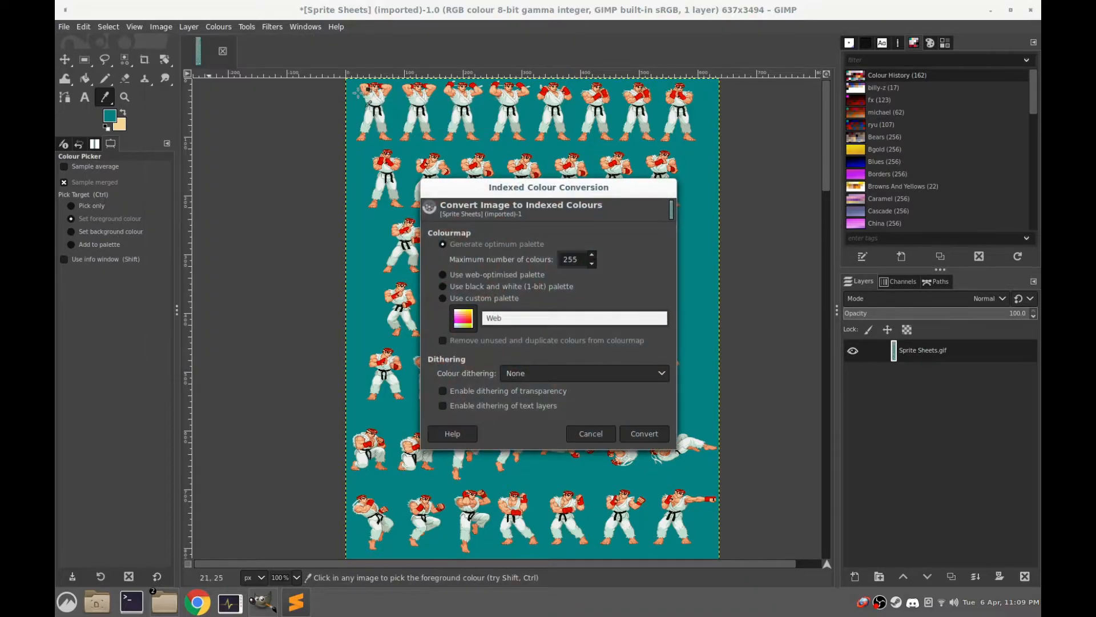
pyautogui.click(443, 298)
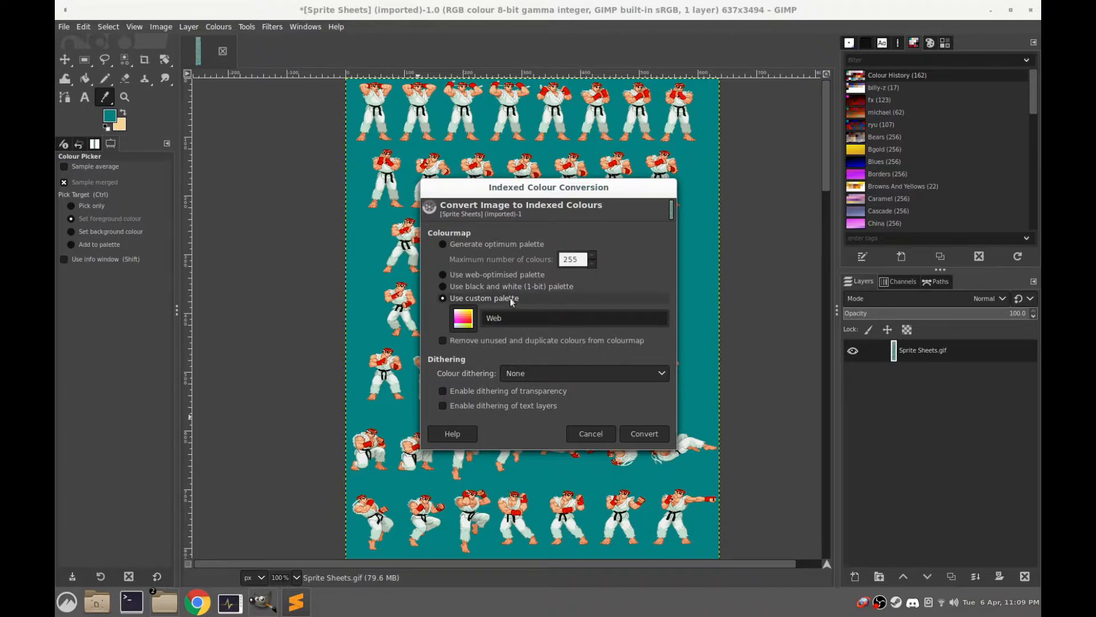
pyautogui.moveTo(508, 318); pyautogui.dragTo(430, 318)
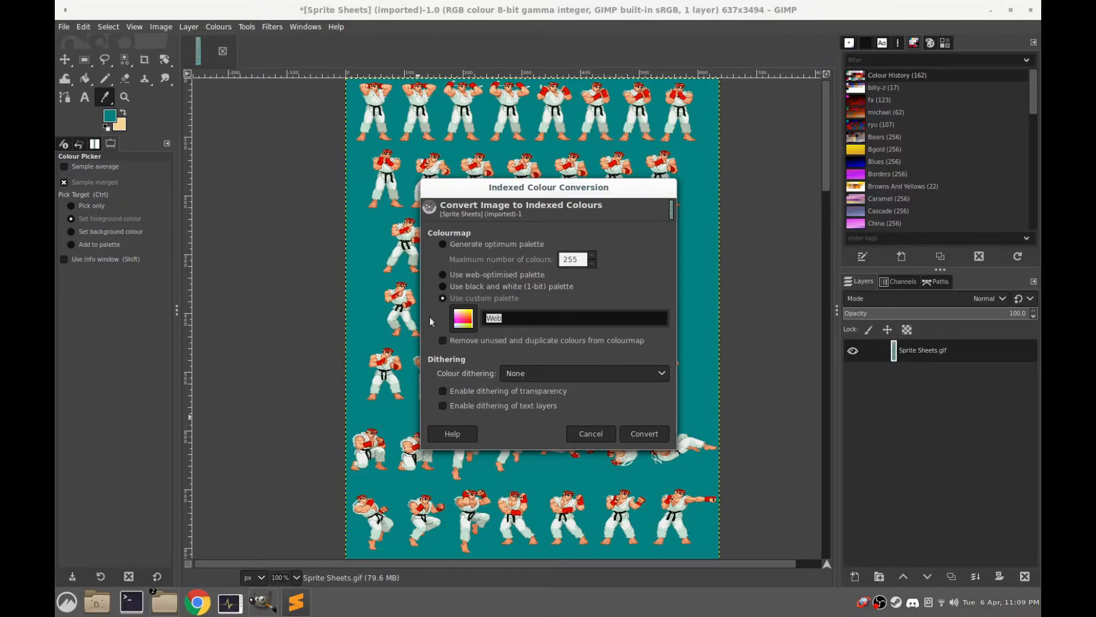
pyautogui.write('ryu')
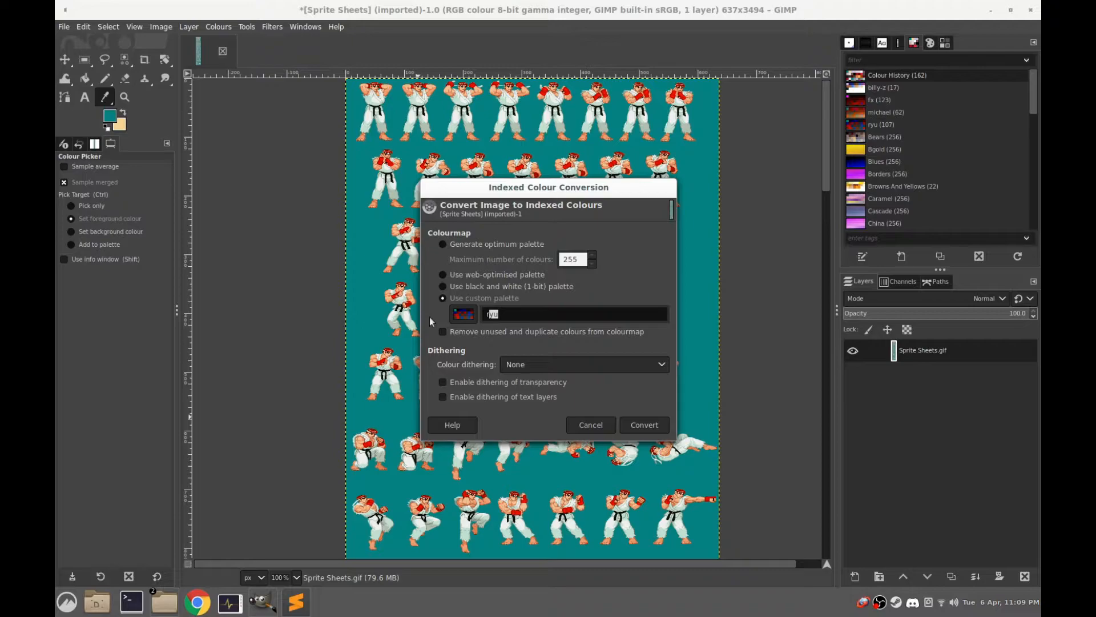
pyautogui.click(519, 311)
pyautogui.click(644, 425)
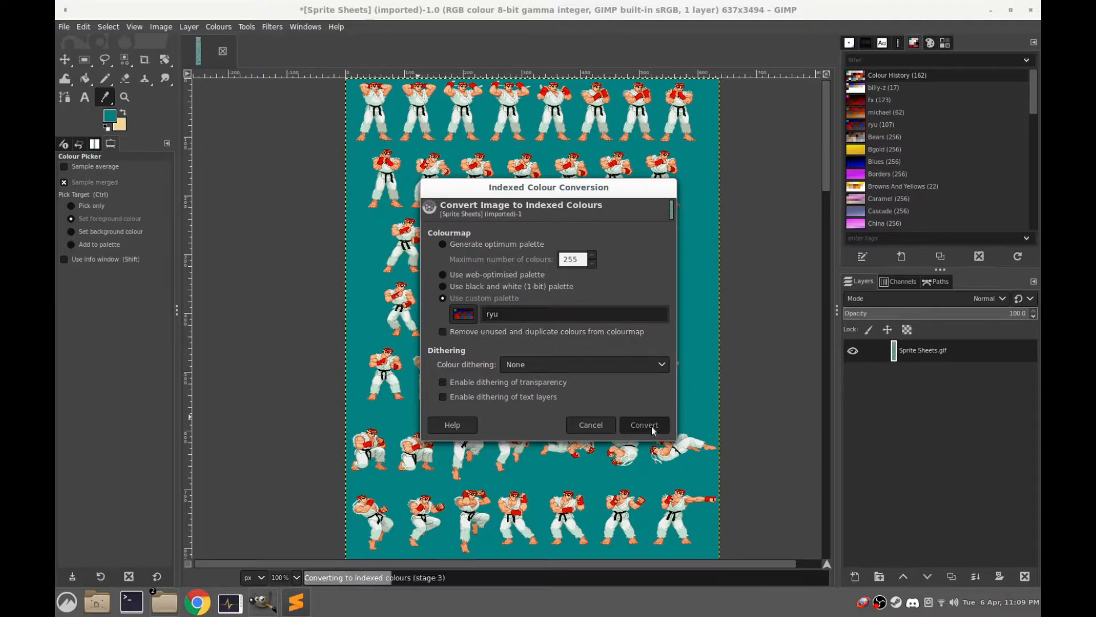
pyautogui.click(945, 43)
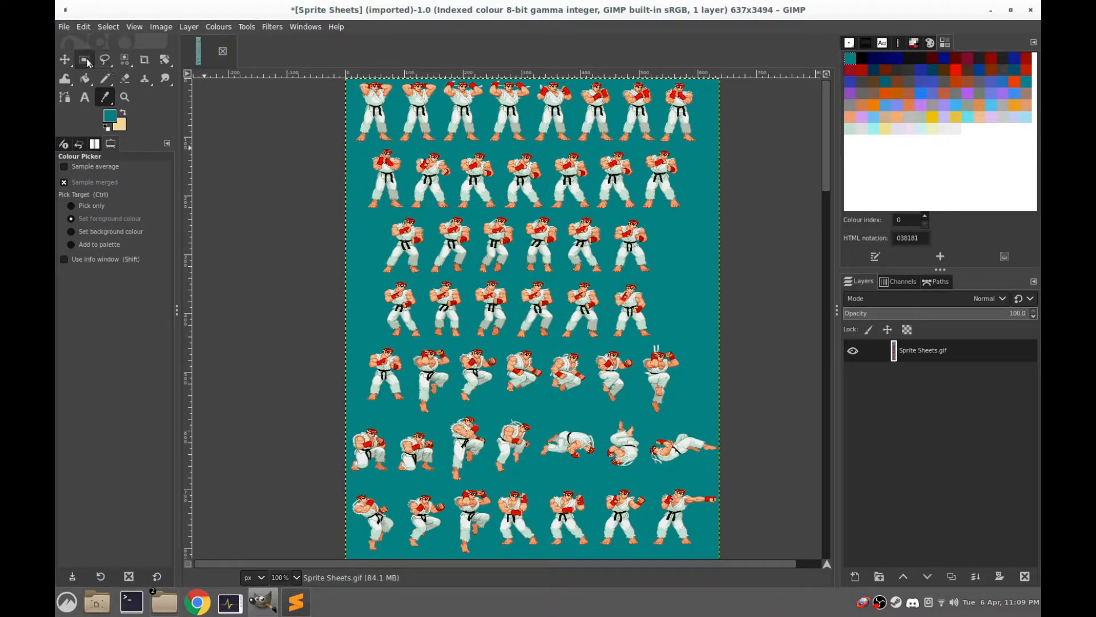
# Copy the third sprite in the sheet's second row with a 79 × 106 px rectangular selection and paste it as a new image
pyautogui.click(86, 60)
pyautogui.scroll(3, 541, 262)
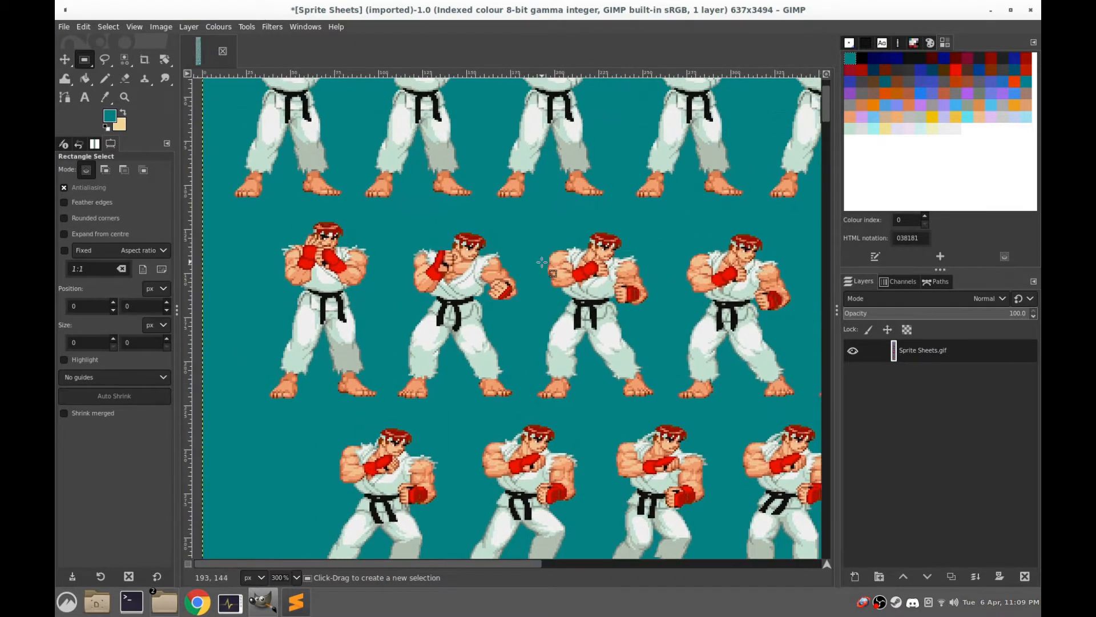
pyautogui.moveTo(661, 399)
pyautogui.mouseDown()
pyautogui.moveTo(592, 254)
pyautogui.moveTo(524, 213)
pyautogui.mouseUp()
pyautogui.hotkey('ctrl', 'c')
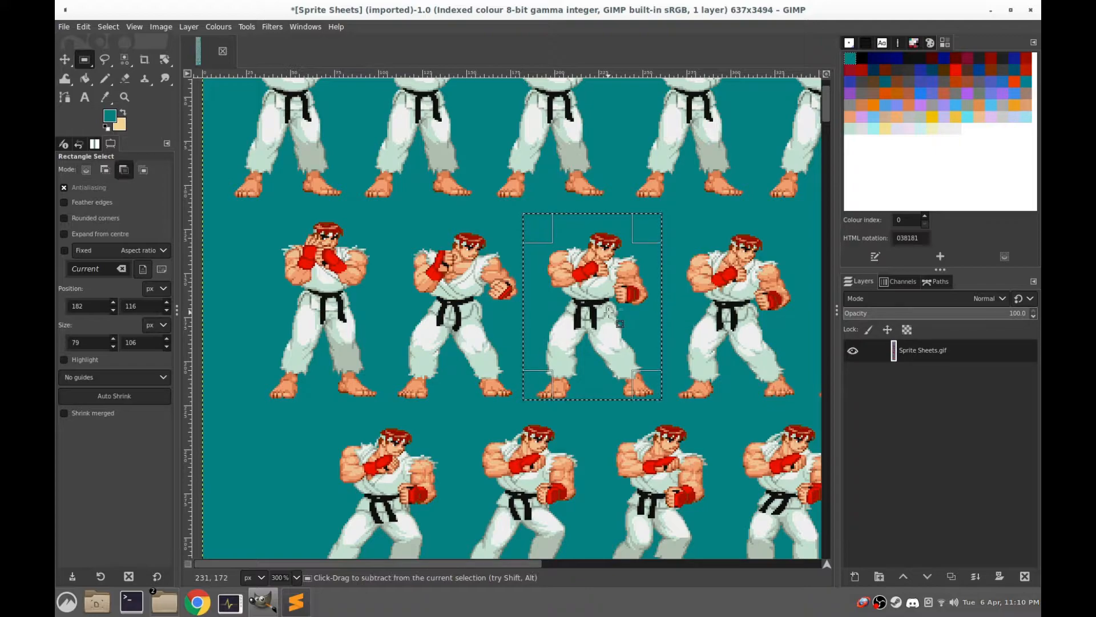
pyautogui.hotkey('ctrl', 'shift', 'v')
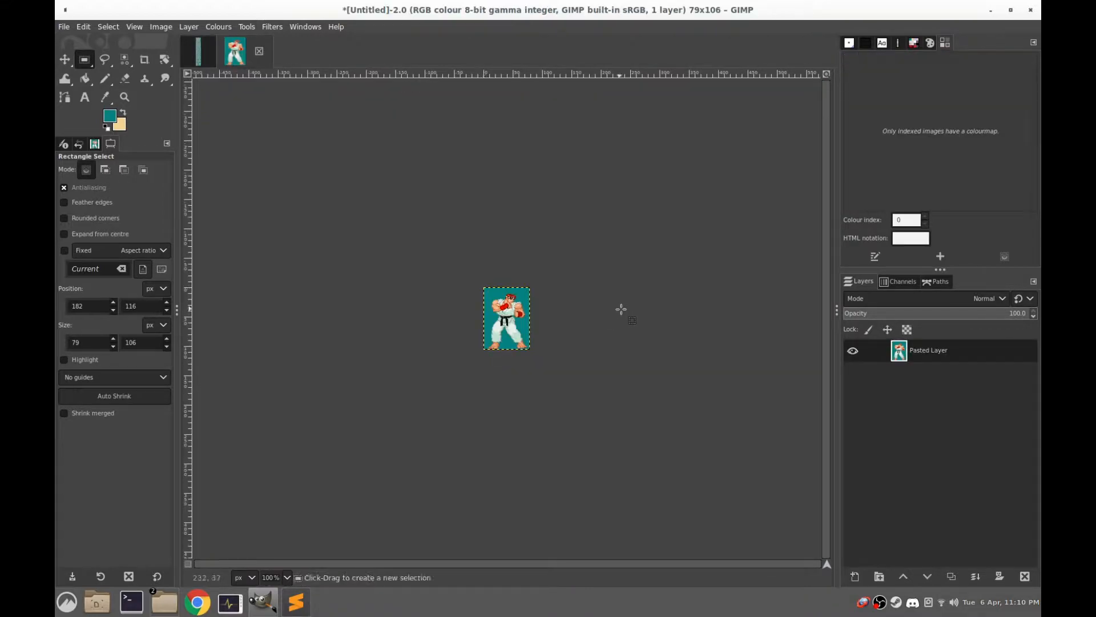
pyautogui.scroll(5, 596, 326)
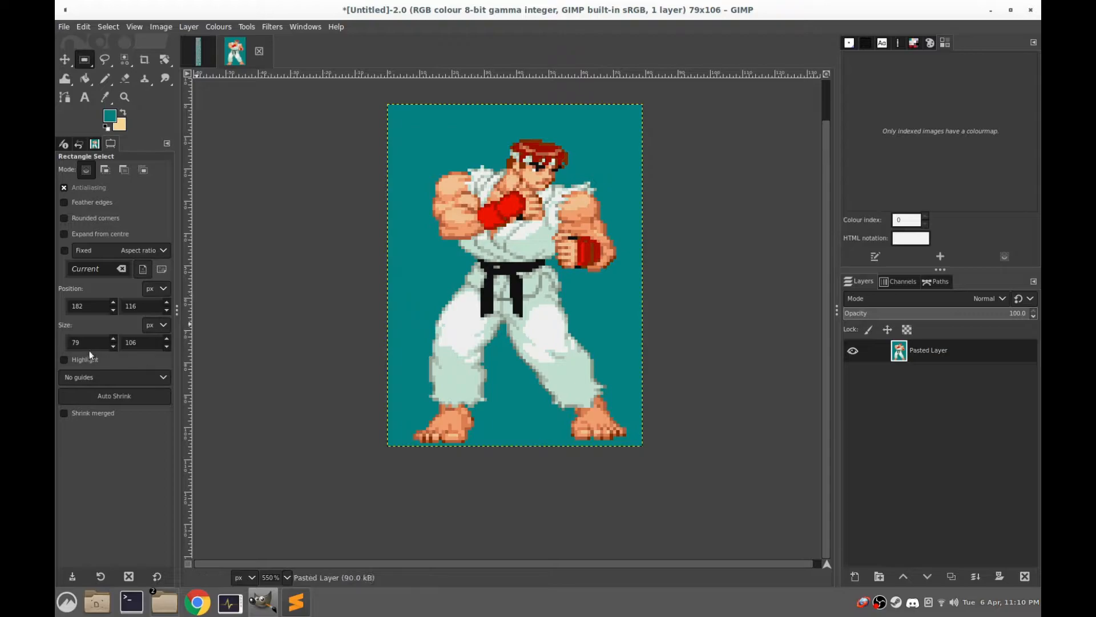
# Set the new sprite image's canvas size to 180 × 180 pixels
pyautogui.click(161, 27)
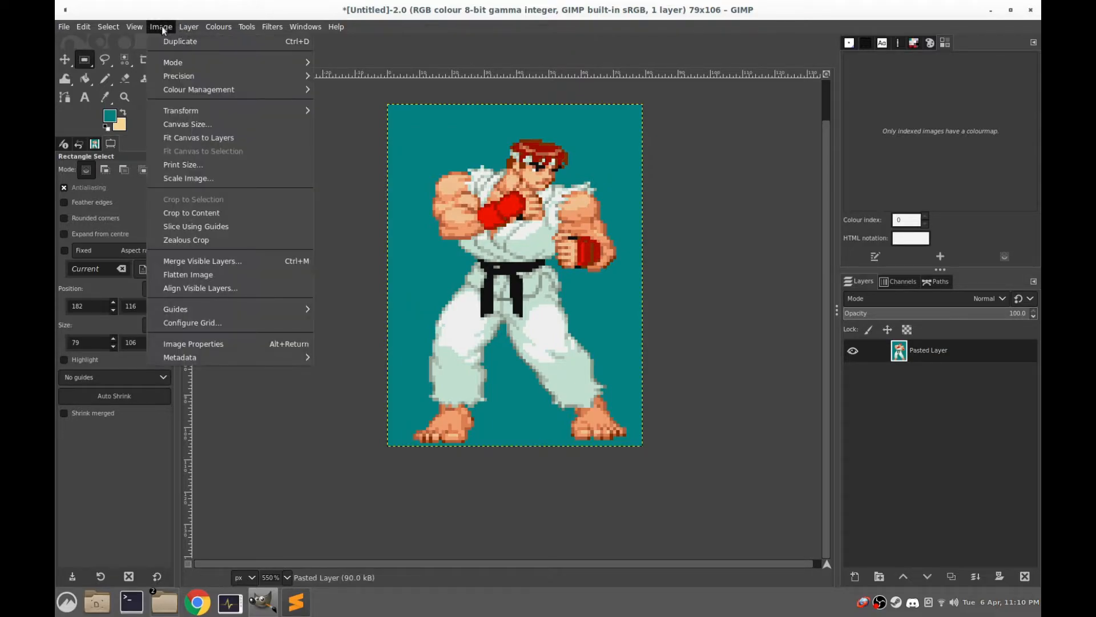
pyautogui.click(191, 125)
pyautogui.write('18')
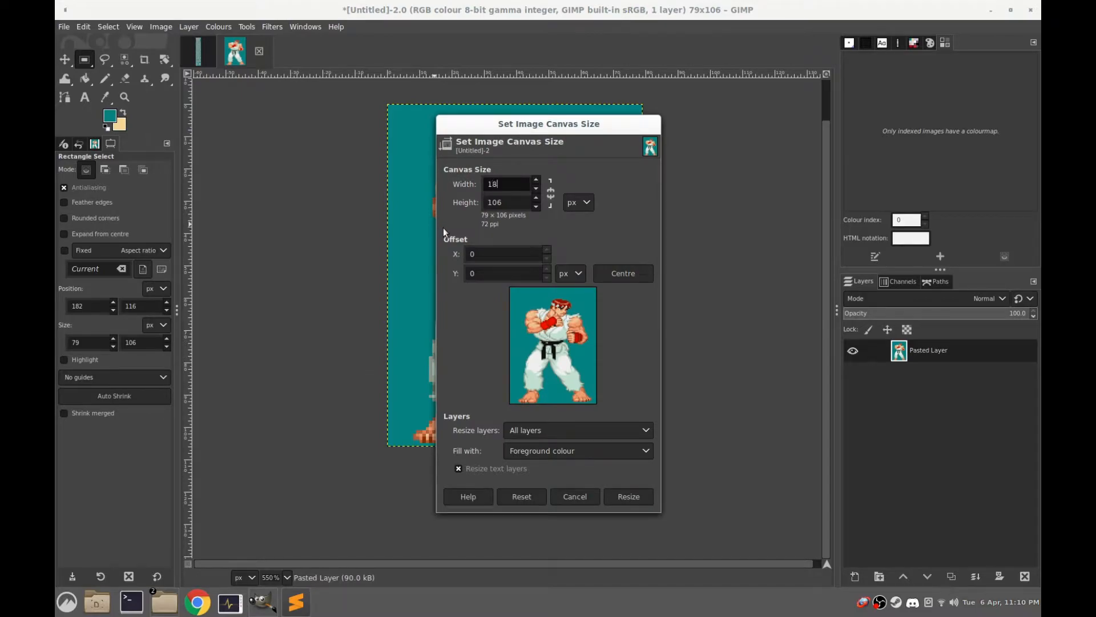
pyautogui.write('0')
pyautogui.press('Tab')
pyautogui.write('180')
pyautogui.click(513, 185)
# Place the sprite low in the enlarged canvas at offset X 51, Y 65 and apply the resize
pyautogui.moveTo(526, 313); pyautogui.dragTo(560, 353)
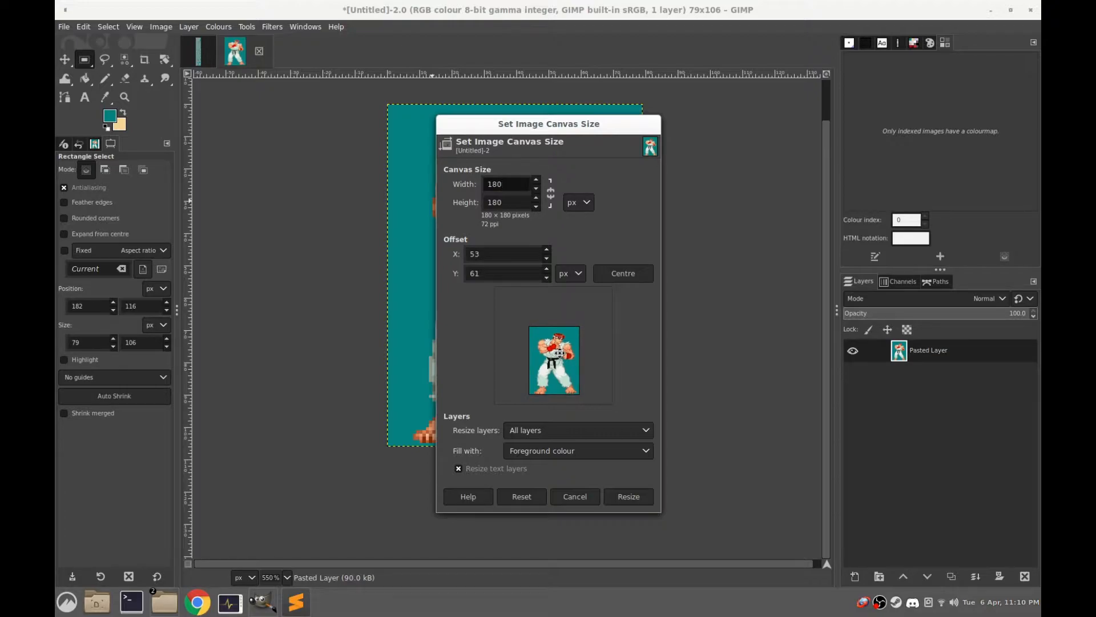
pyautogui.moveTo(561, 353); pyautogui.dragTo(562, 354)
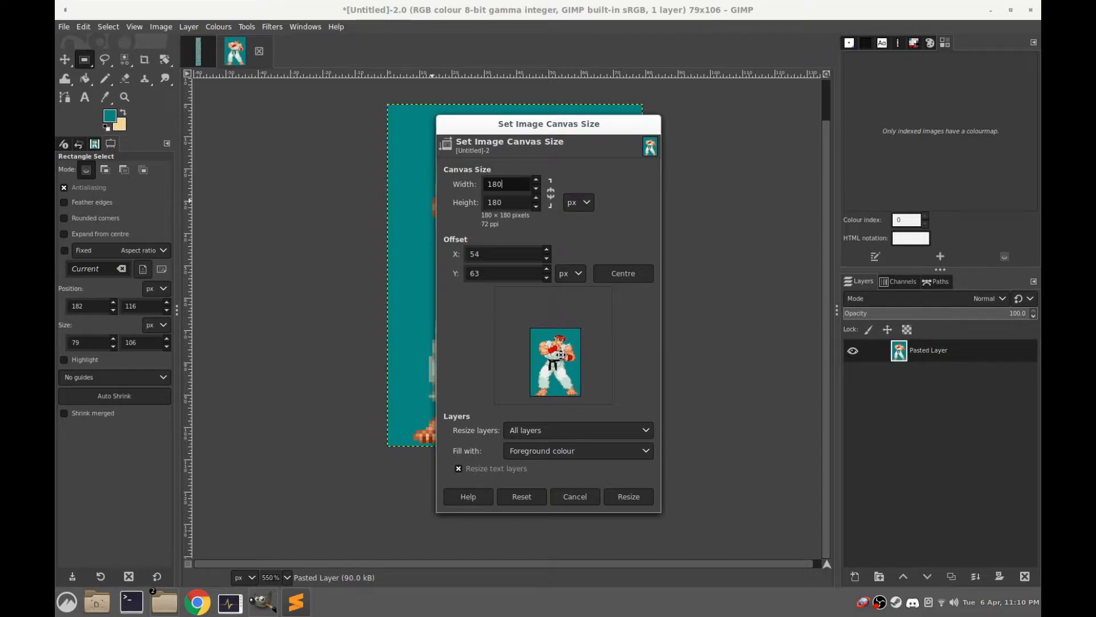
pyautogui.moveTo(561, 355); pyautogui.dragTo(559, 355)
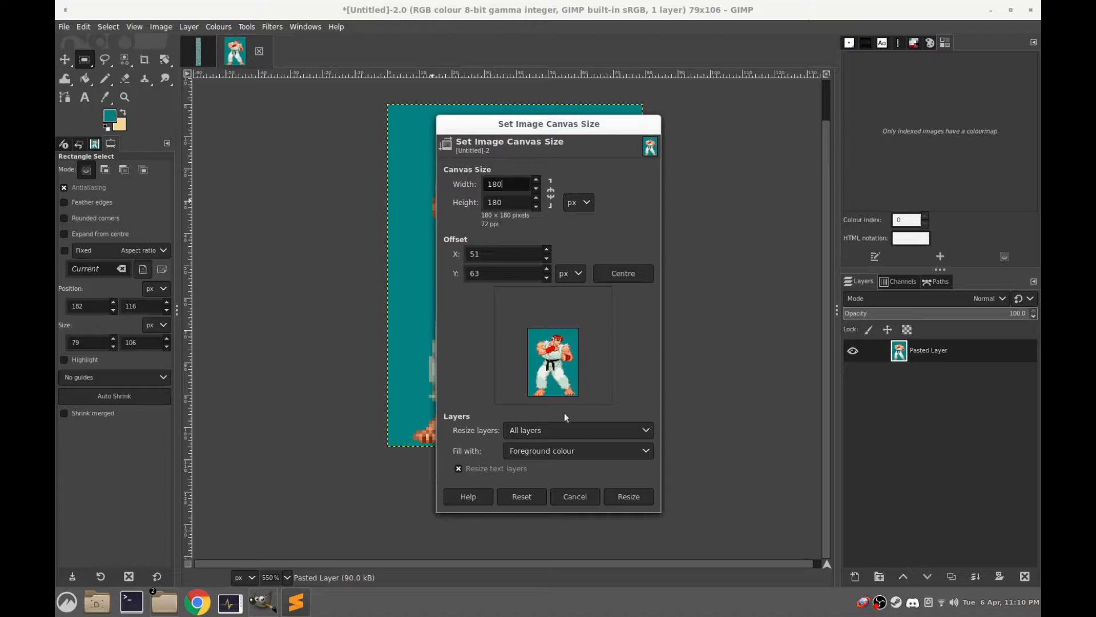
pyautogui.moveTo(563, 359); pyautogui.dragTo(566, 360)
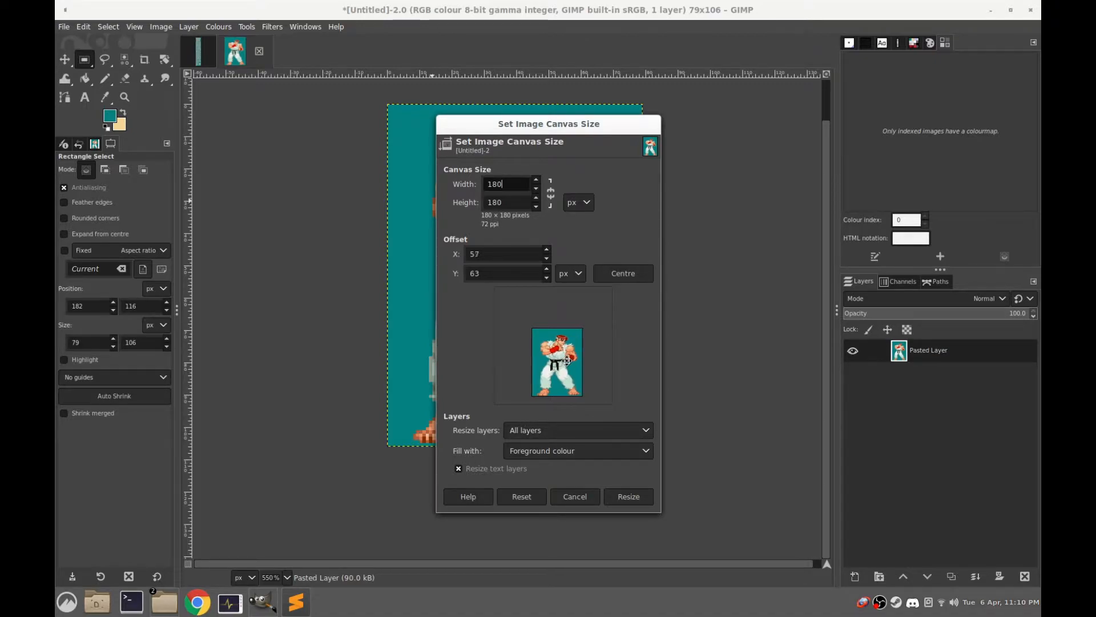
pyautogui.click(632, 271)
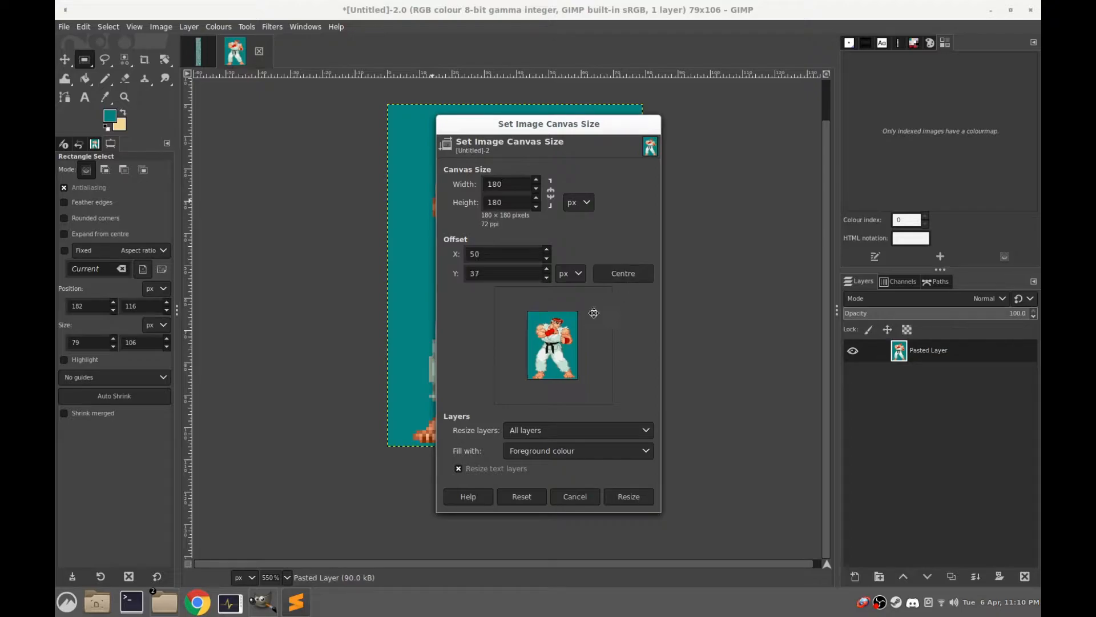
pyautogui.moveTo(551, 347); pyautogui.dragTo(551, 366)
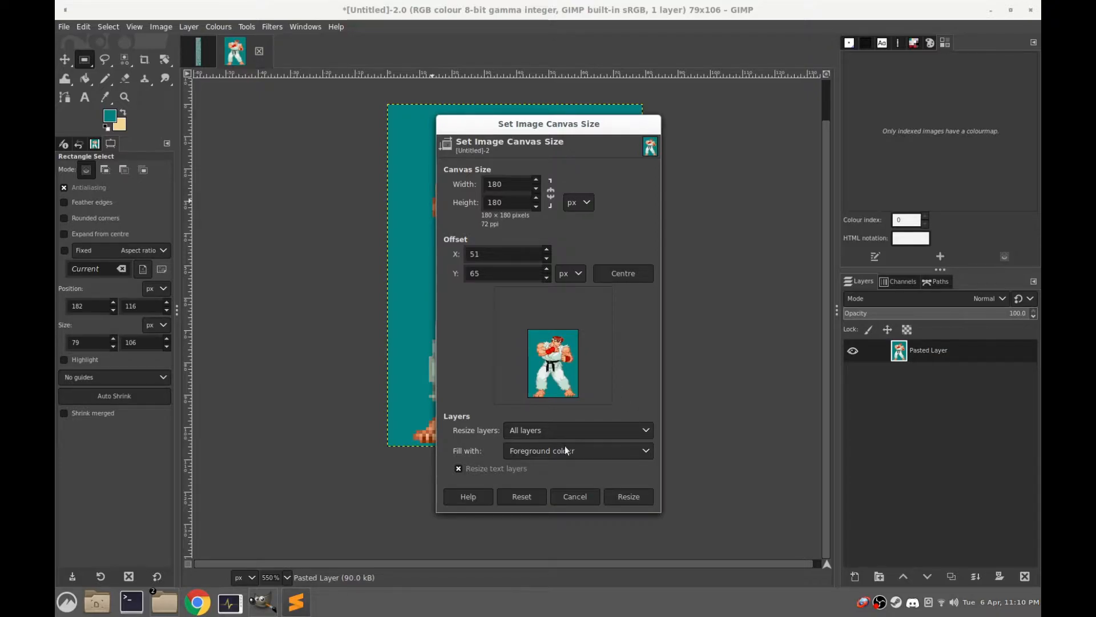
pyautogui.click(626, 495)
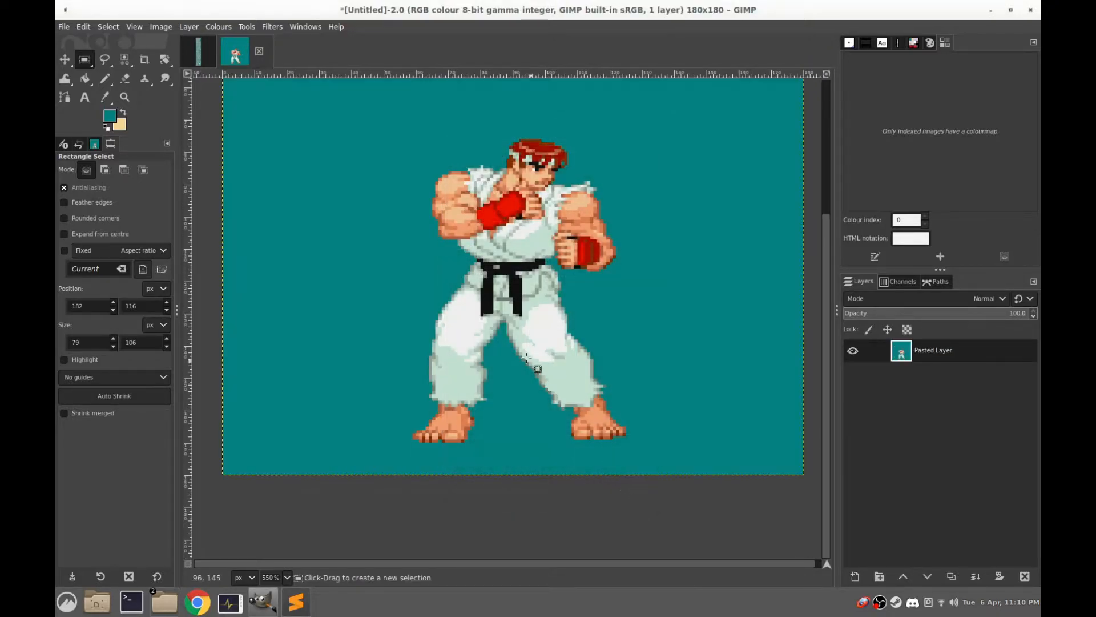
# Convert the resized sprite image to indexed colour using the custom palette ryu without dithering
pyautogui.press('2')
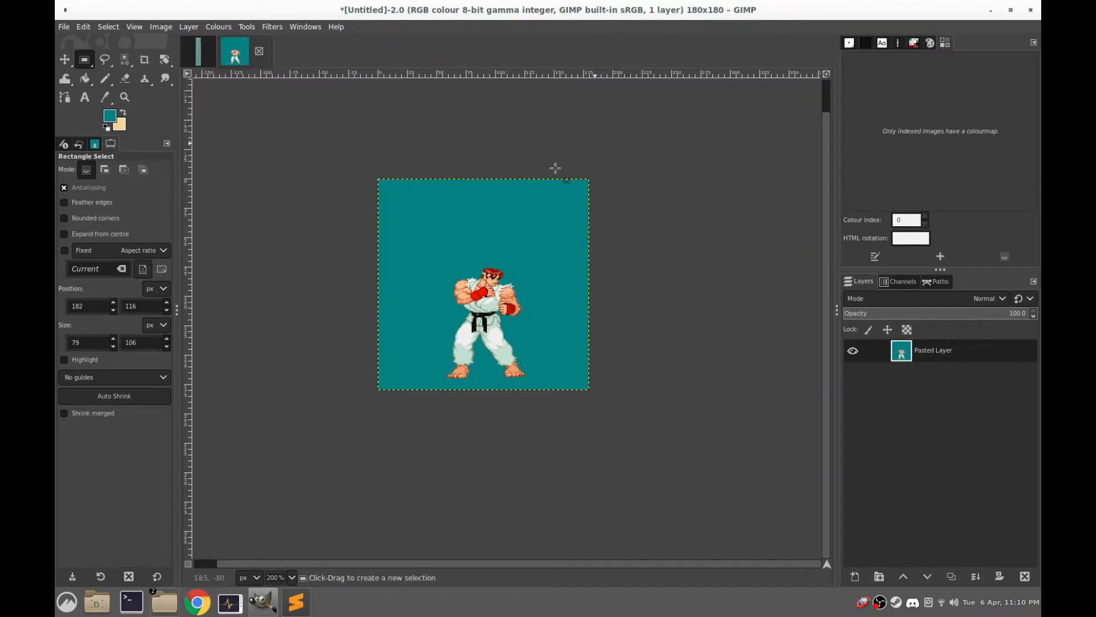
pyautogui.click(161, 26)
pyautogui.moveTo(206, 62)
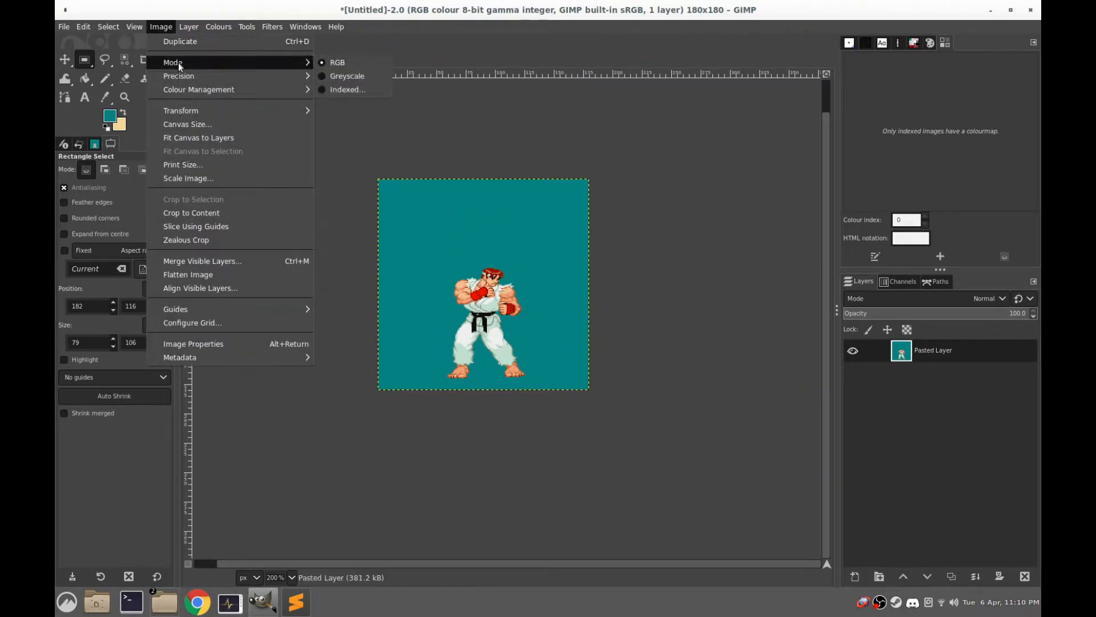
pyautogui.click(343, 88)
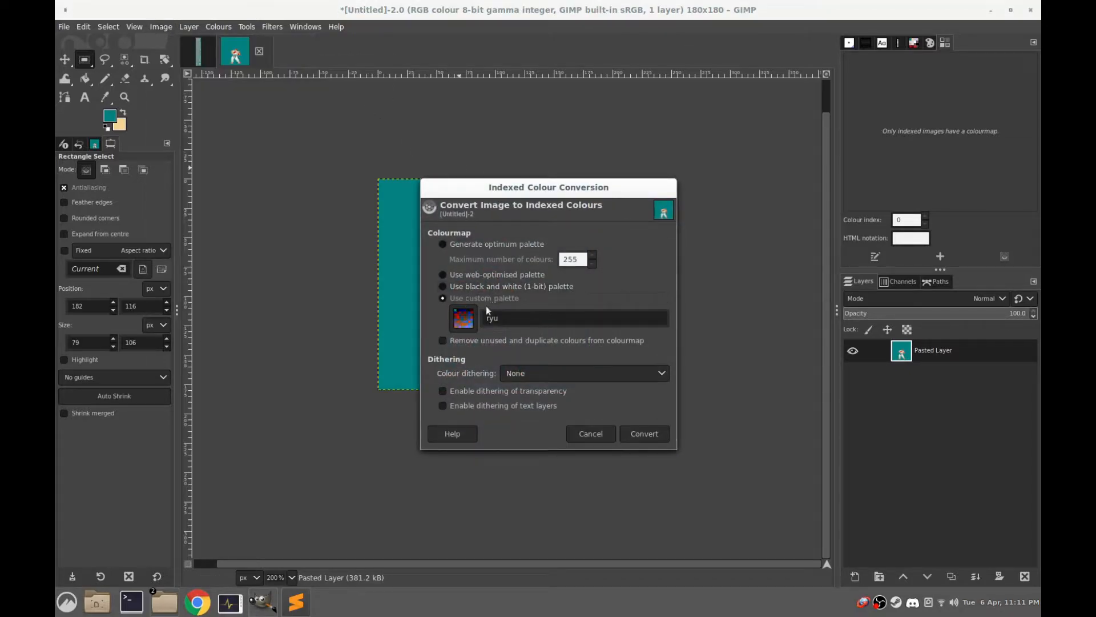
pyautogui.click(644, 434)
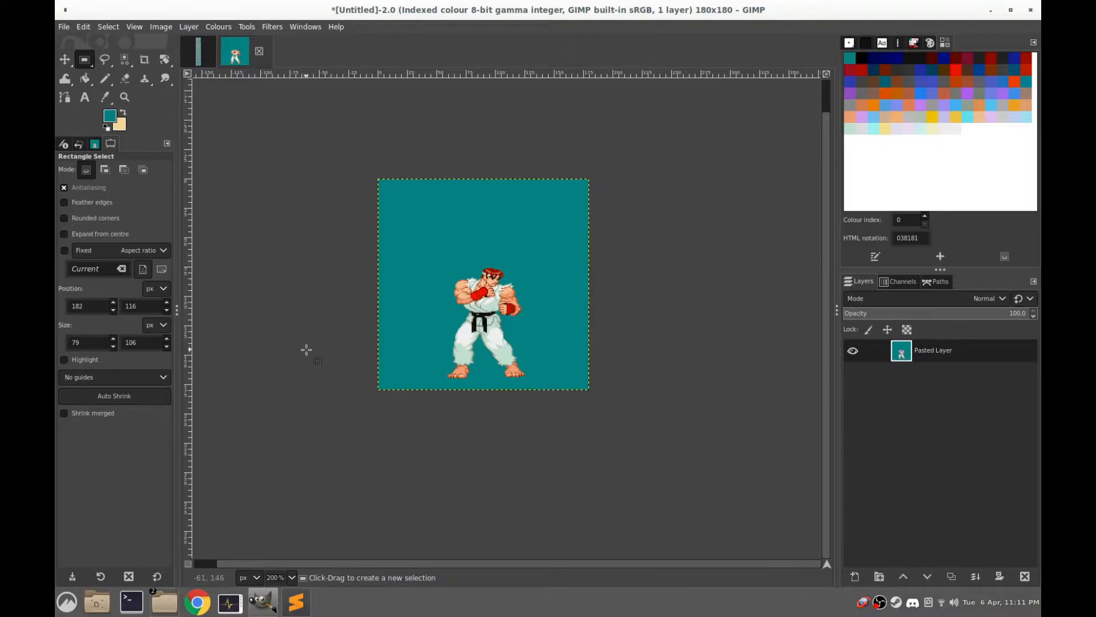
# Copy the fourth sprite in the sprite sheet's second row with a rectangular selection of about 73 × 107 px
pyautogui.click(199, 57)
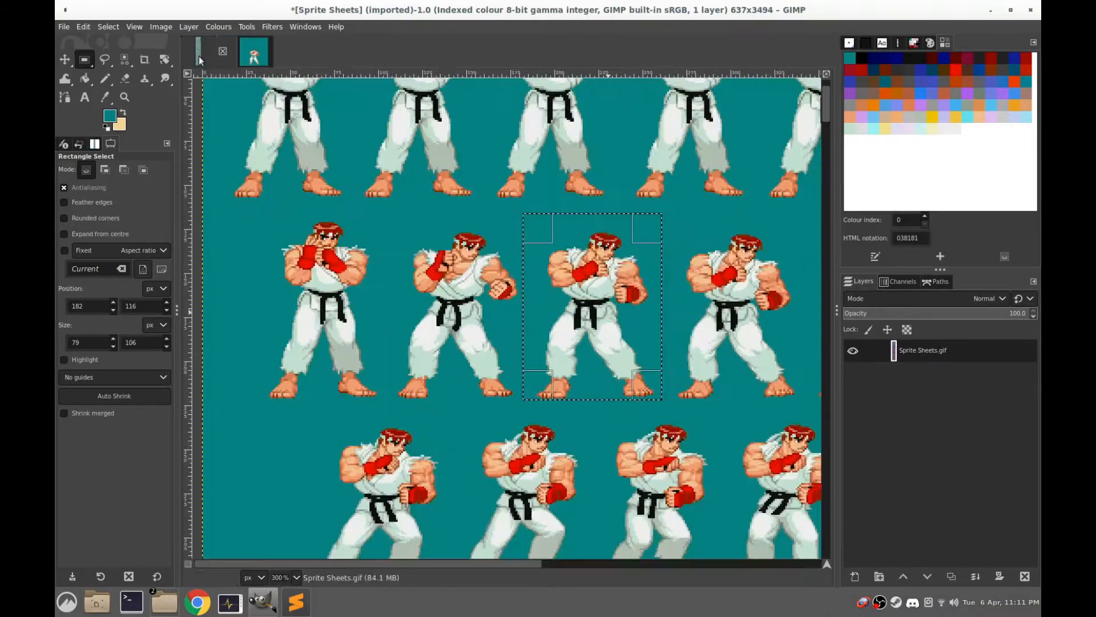
pyautogui.hscroll(3, 504, 252)
pyautogui.scroll(-1, 503, 251)
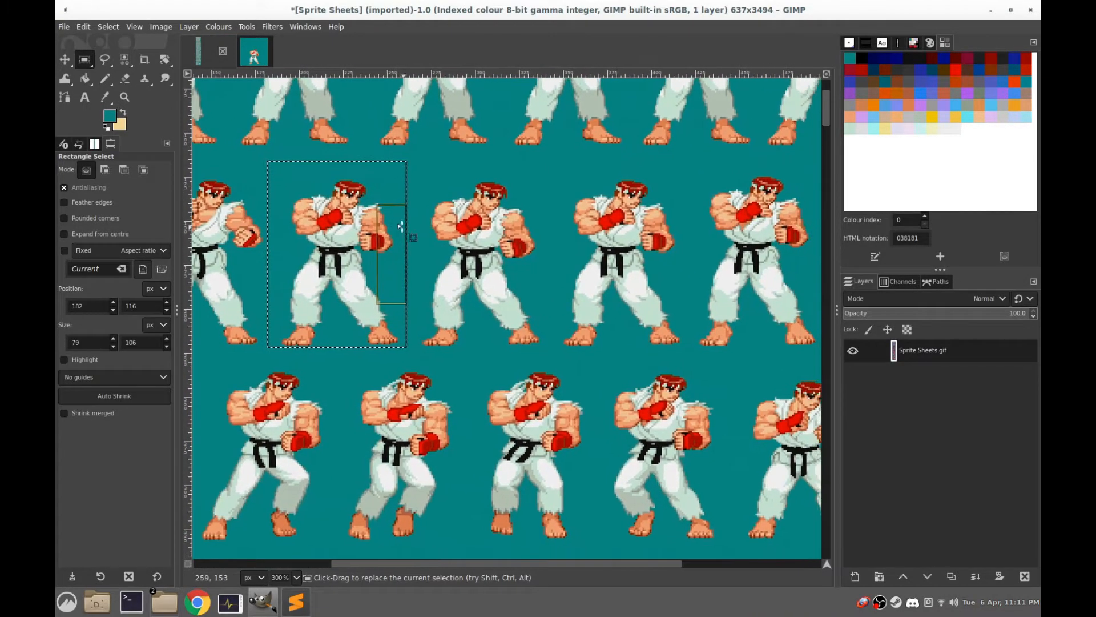
pyautogui.click(529, 174)
pyautogui.moveTo(544, 163); pyautogui.dragTo(416, 350)
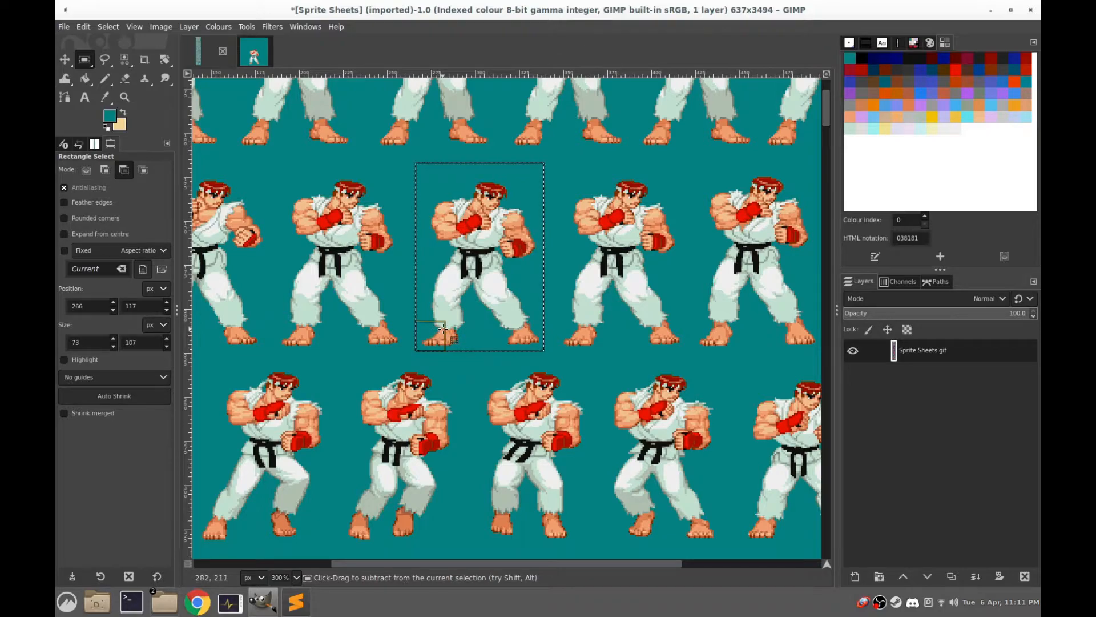
pyautogui.hotkey('ctrl', 'c')
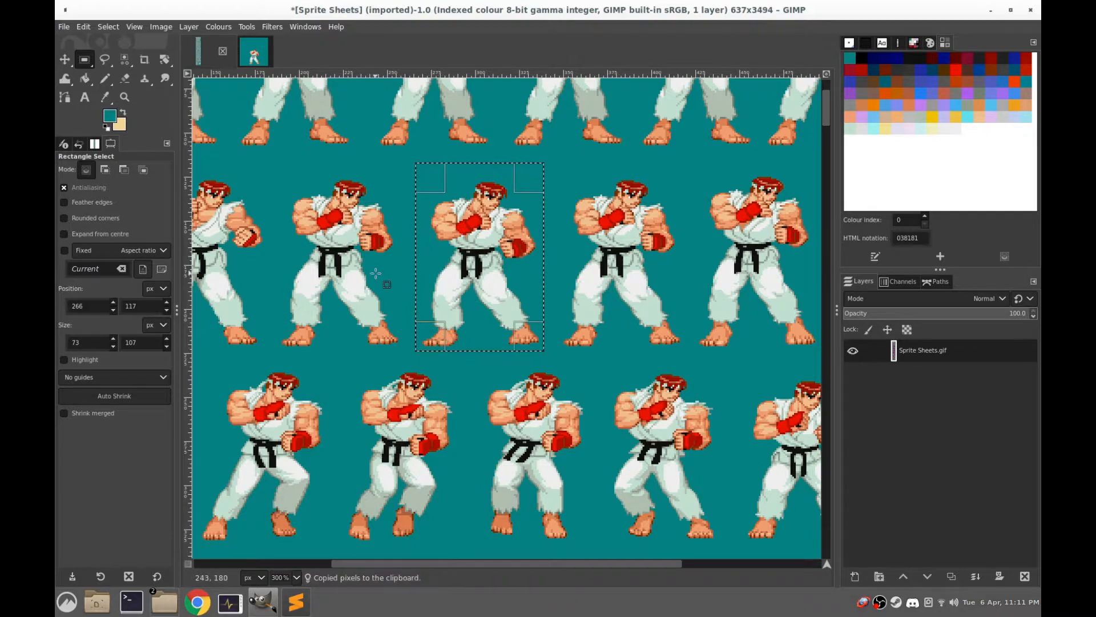
# Add a new layer above the first sprite in the 180 × 180 image
pyautogui.click(255, 53)
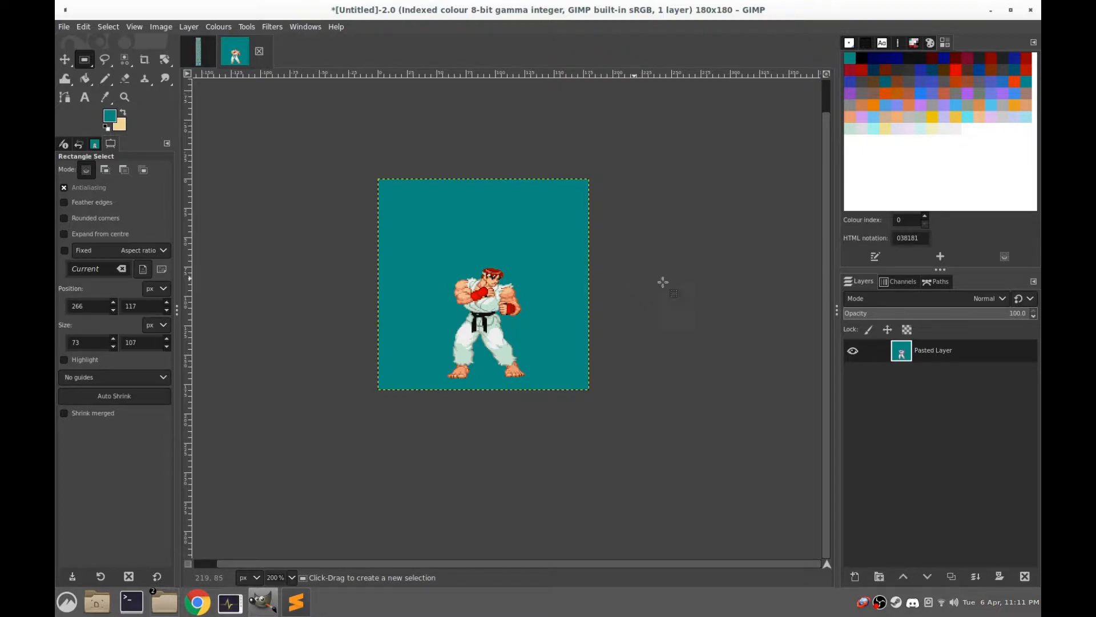
pyautogui.rightClick(900, 352)
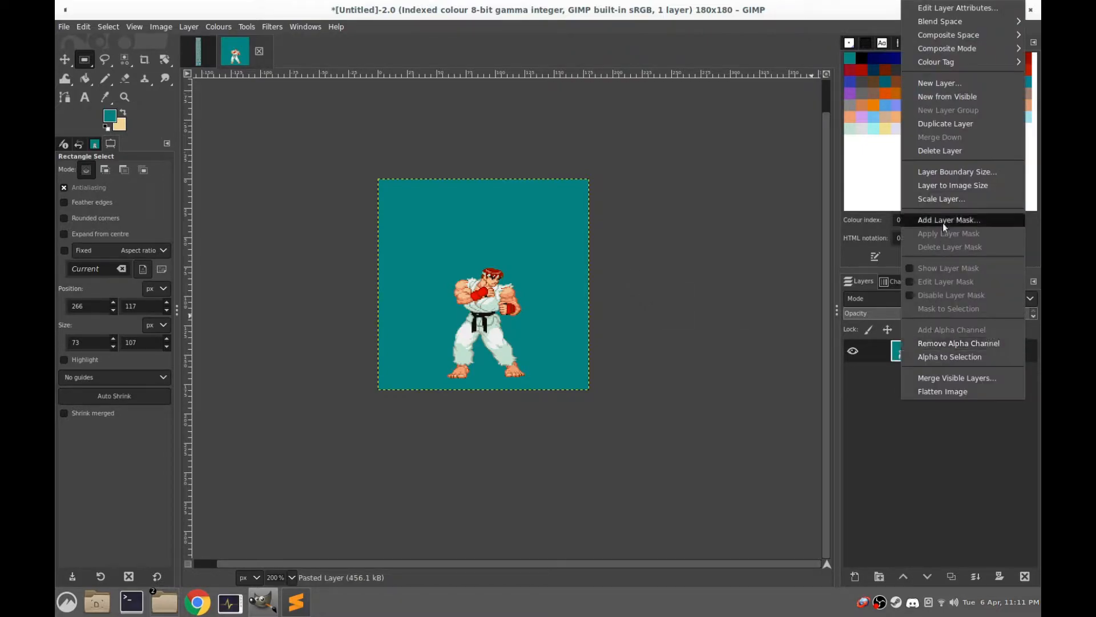
pyautogui.click(935, 84)
pyautogui.click(1008, 312)
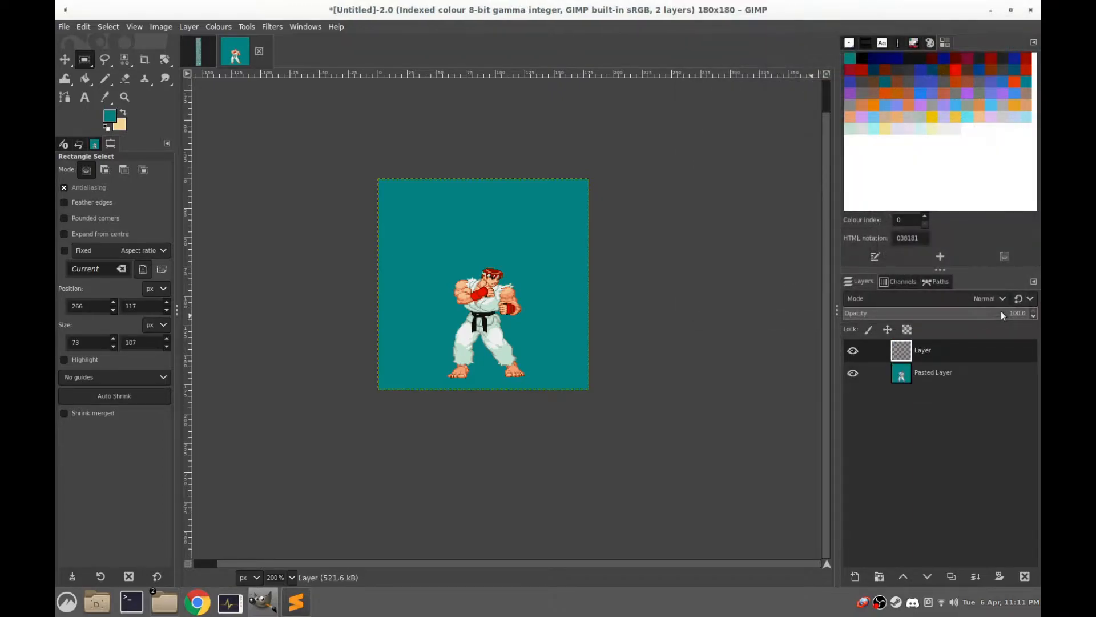
# Paste the copied sprite over the first one and anchor it to the new layer
pyautogui.hotkey('ctrl', 'v')
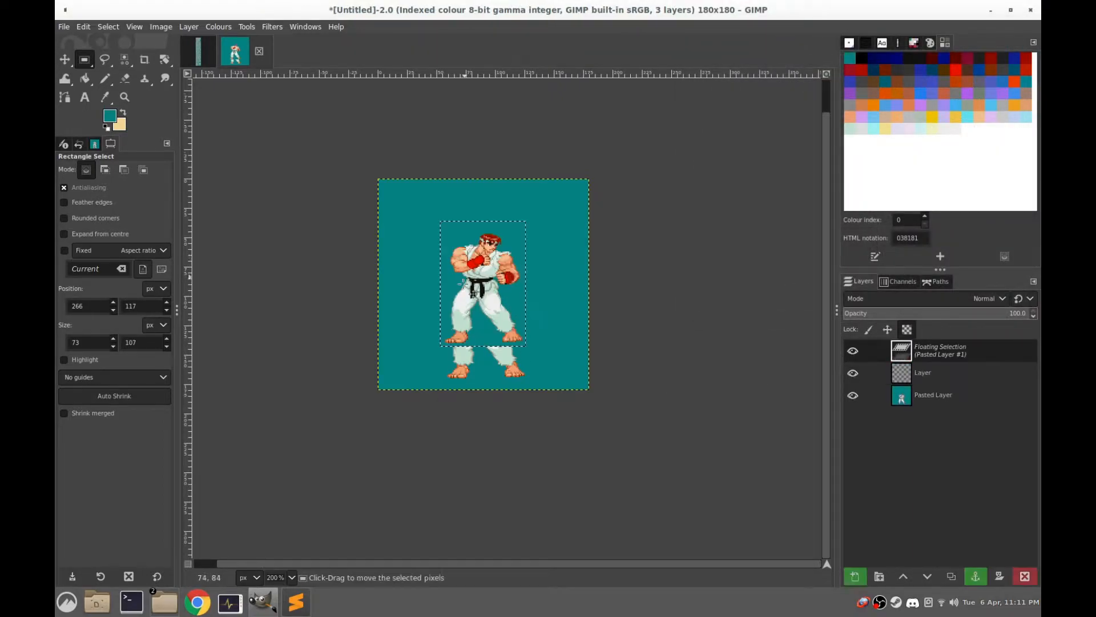
pyautogui.moveTo(489, 294); pyautogui.dragTo(485, 288)
pyautogui.keyDown('ctrl'); pyautogui.scroll(3, 485, 288); pyautogui.keyUp('ctrl')
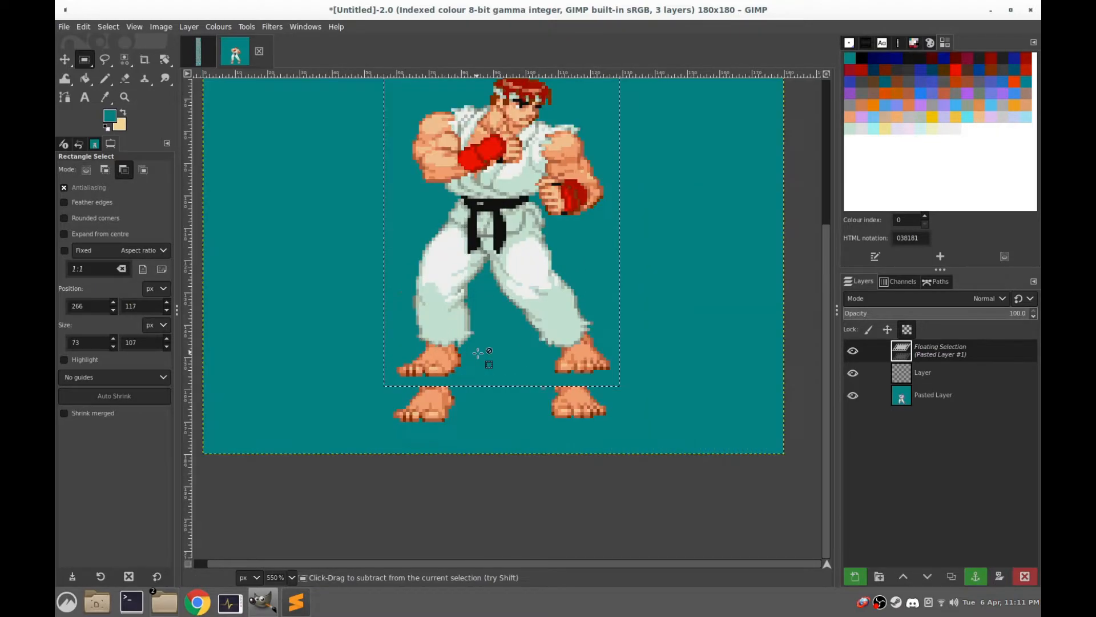
pyautogui.click(124, 63)
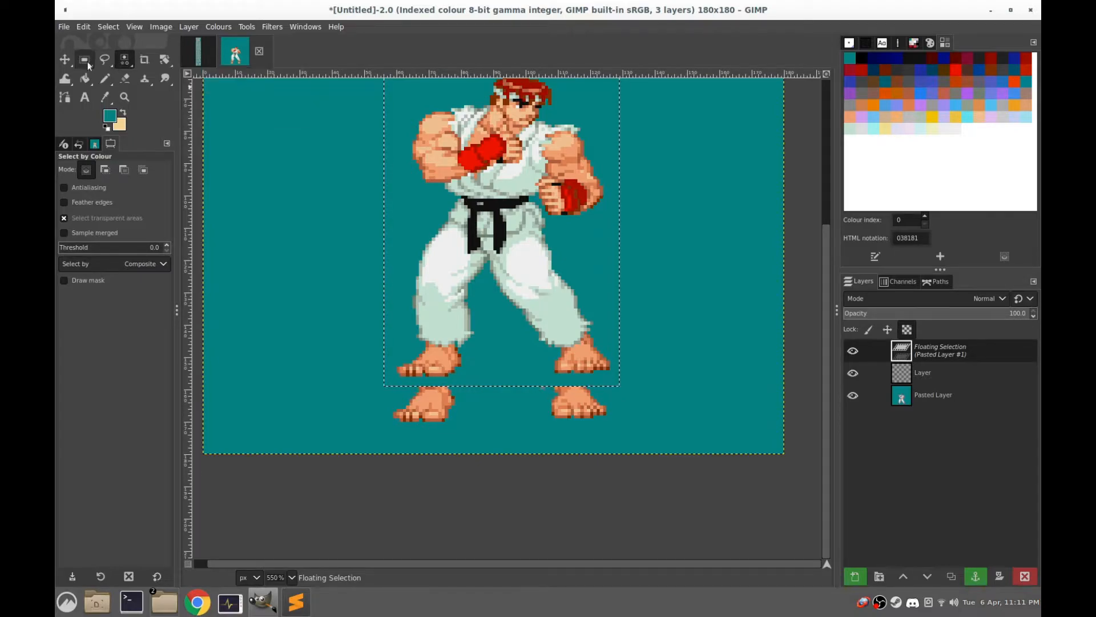
pyautogui.click(90, 67)
pyautogui.click(311, 164)
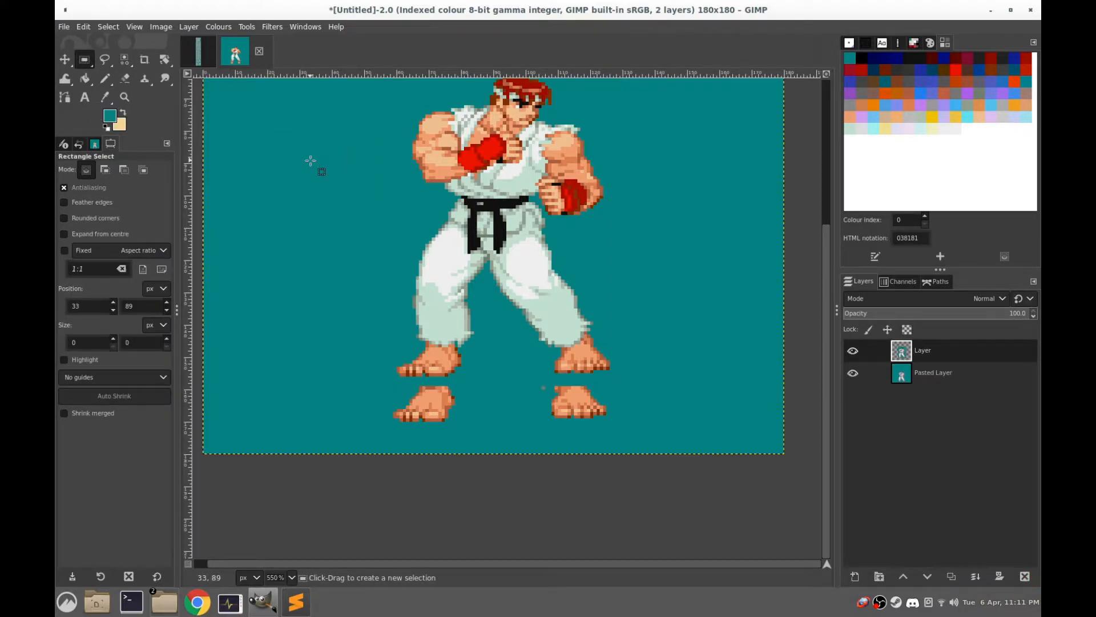
# Select the pasted sprite's teal background by colour on the new layer and delete it
pyautogui.click(124, 62)
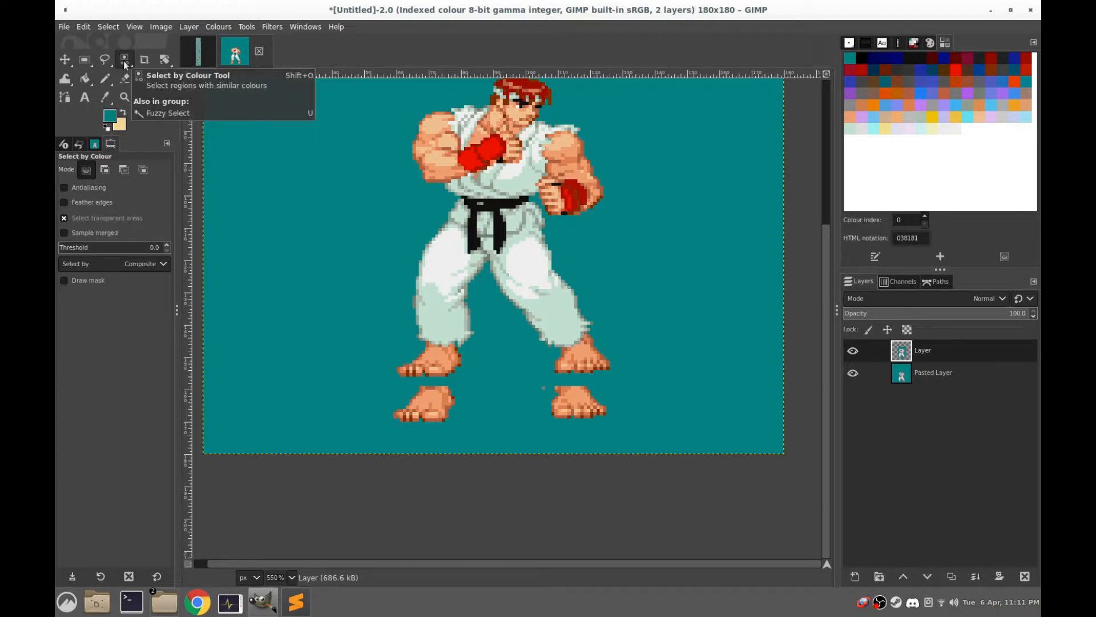
pyautogui.click(488, 323)
pyautogui.scroll(4, 569, 317)
pyautogui.scroll(-2, 569, 317)
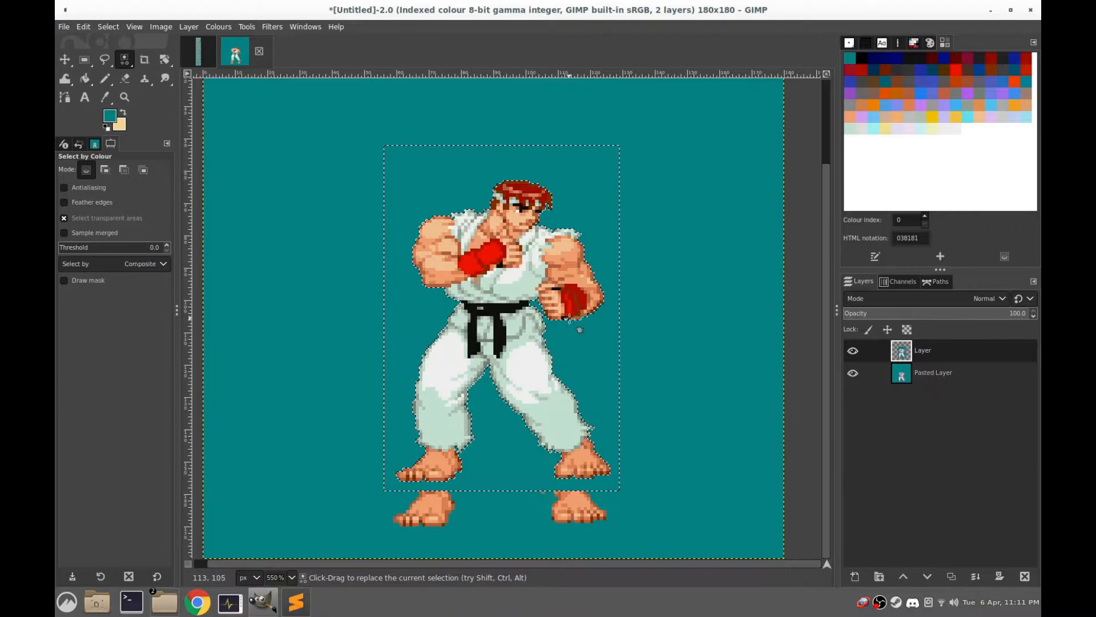
pyautogui.press('Delete')
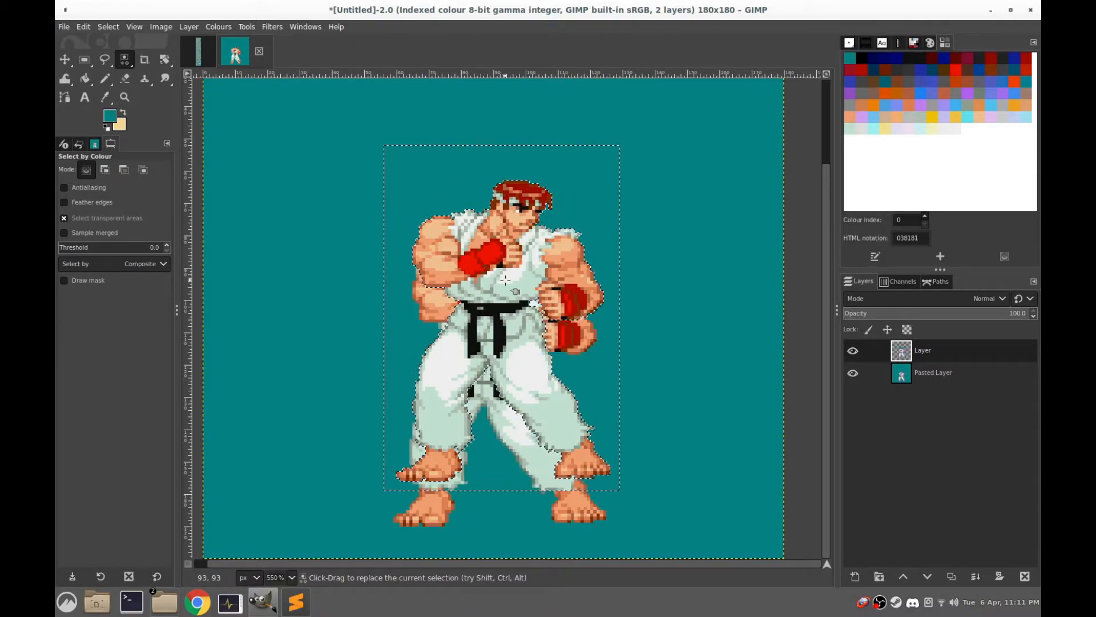
# Select a 101 × 109 px area around the upper layer's sprite, move it into alignment with the first sprite's feet, and anchor it
pyautogui.press('r')
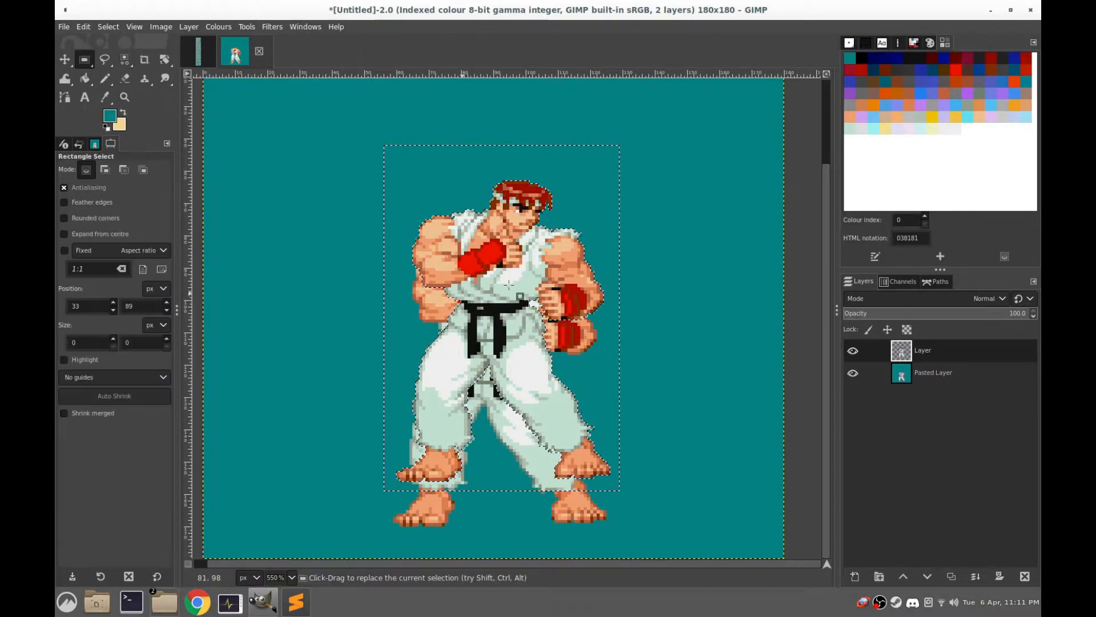
pyautogui.moveTo(642, 142); pyautogui.dragTo(316, 494)
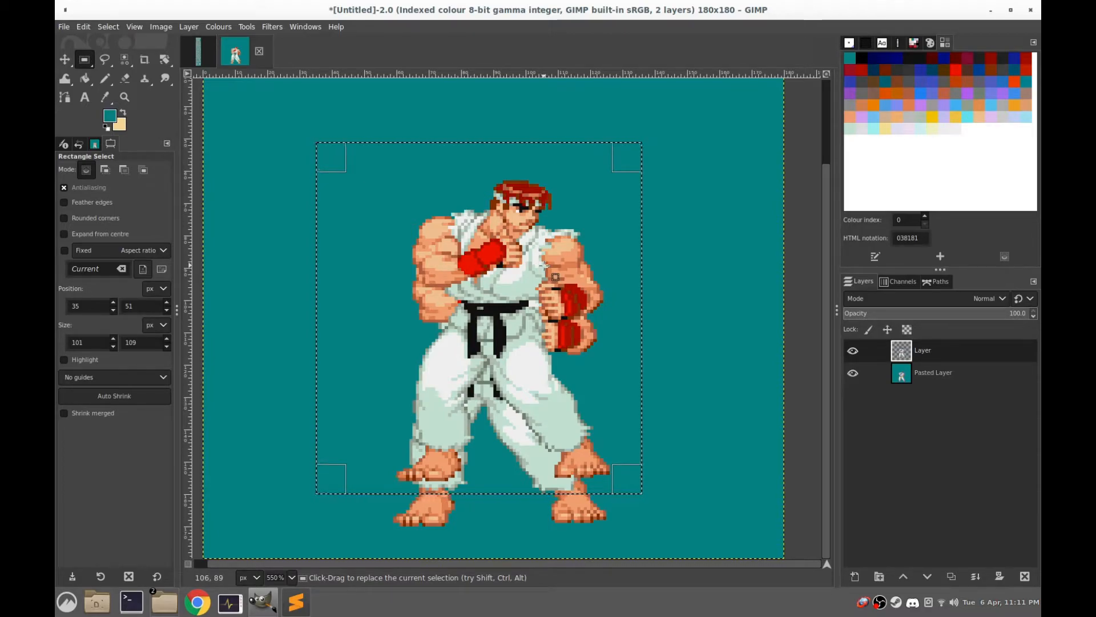
pyautogui.hotkey('ctrl', 'shift')
pyautogui.moveTo(544, 265); pyautogui.dragTo(496, 294)
pyautogui.scroll(1, 484, 405)
pyautogui.moveTo(554, 370); pyautogui.dragTo(553, 212)
pyautogui.moveTo(547, 279); pyautogui.dragTo(554, 303)
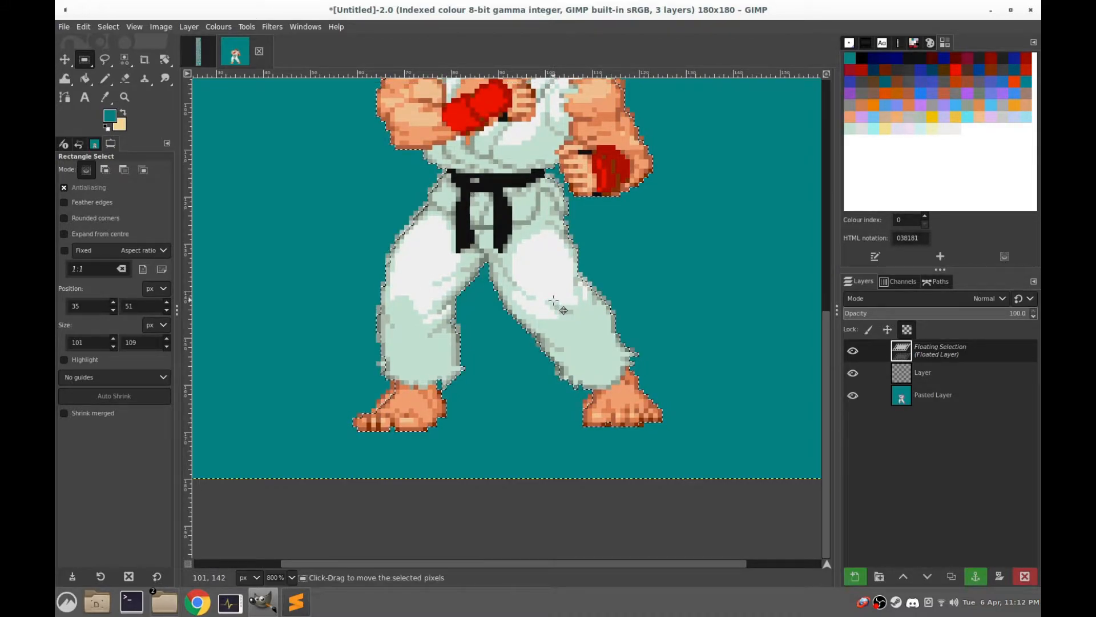
pyautogui.scroll(-1, 736, 273)
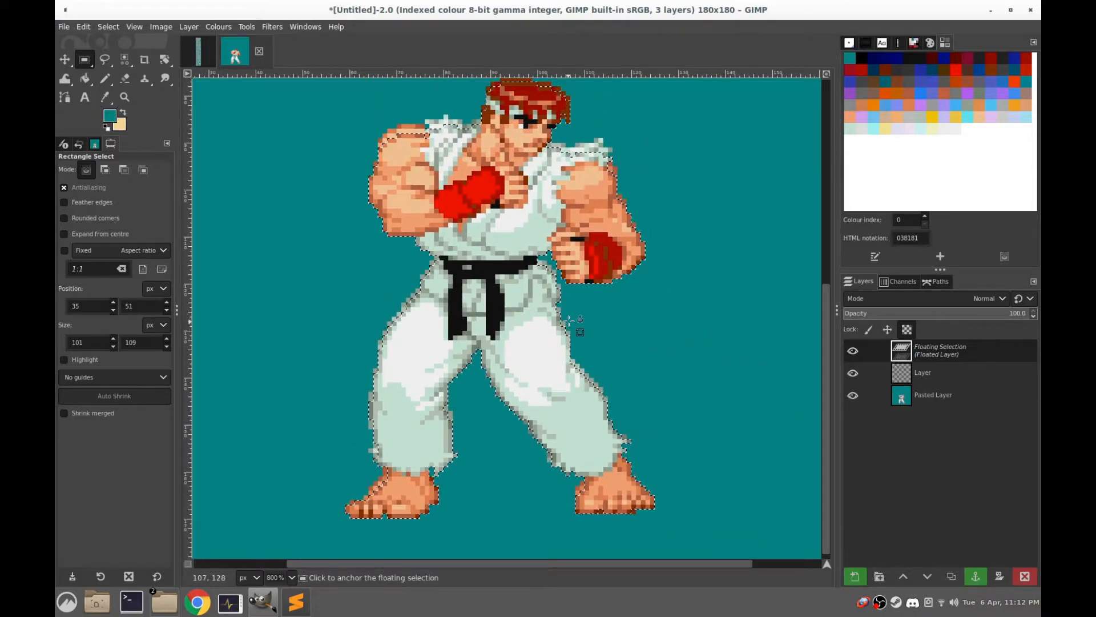
pyautogui.scroll(-1, 571, 320)
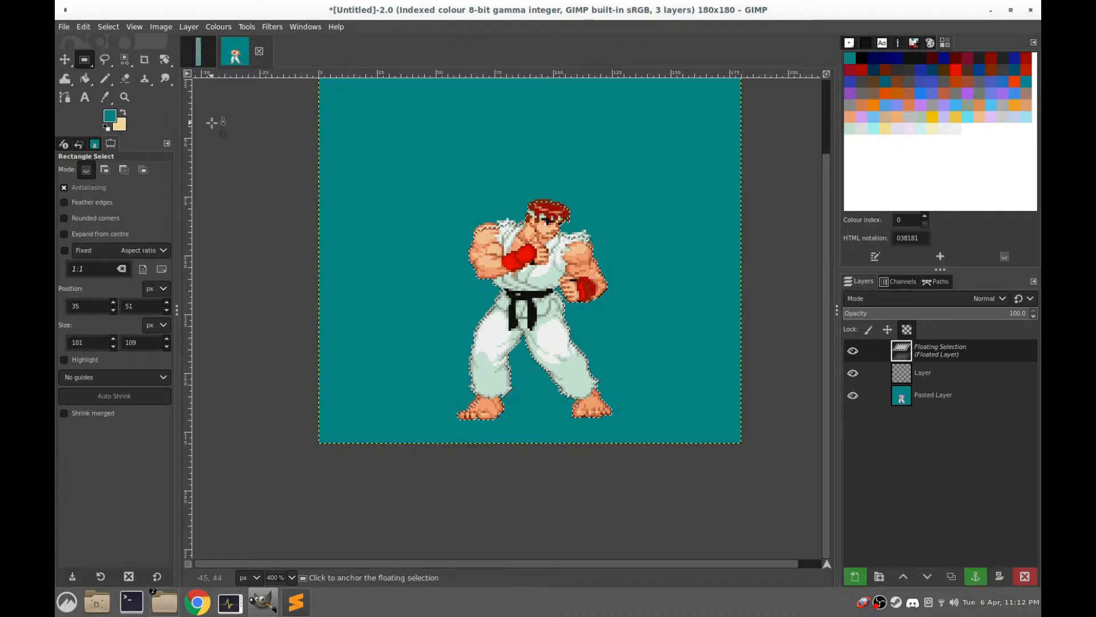
pyautogui.click(443, 165)
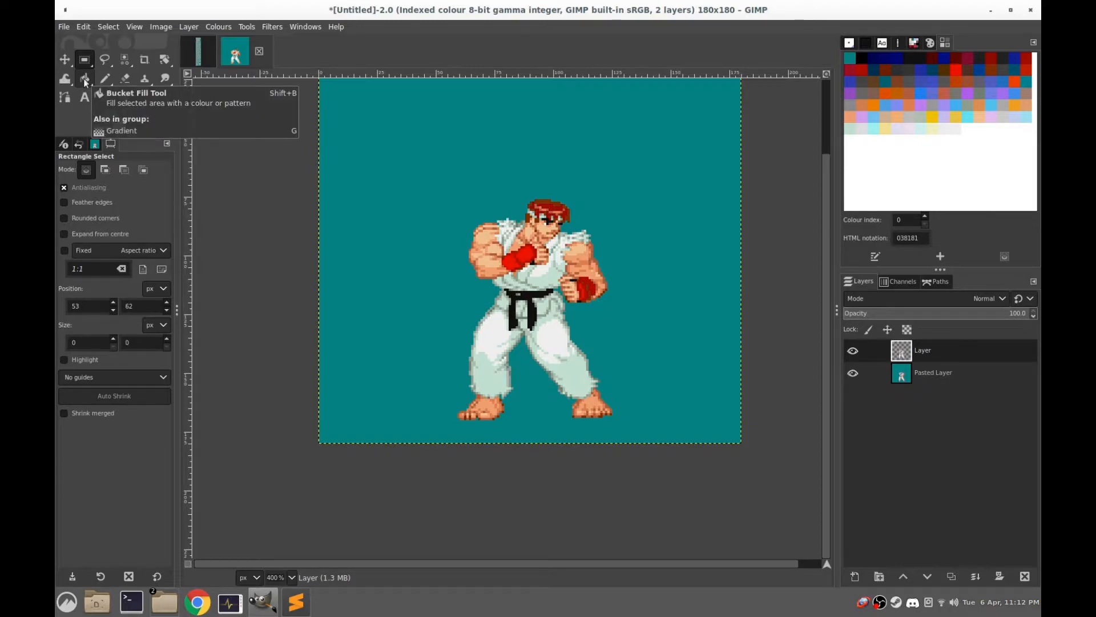
# Try to bucket-fill the upper layer's background with the teal foreground colour while the Pasted Layer is visible
pyautogui.click(84, 80)
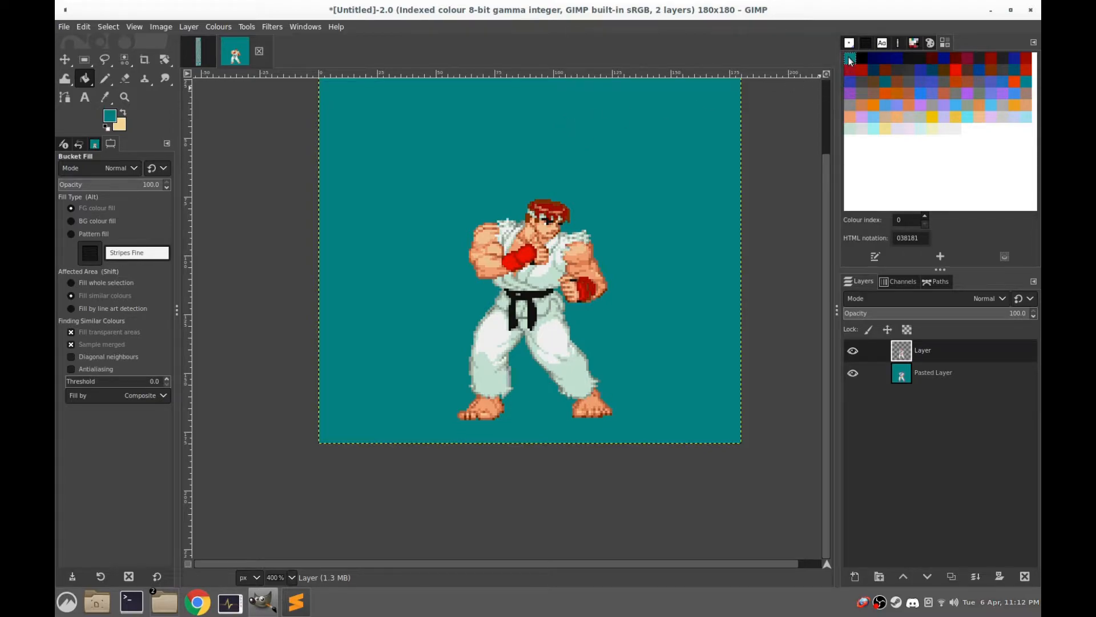
pyautogui.click(634, 124)
pyautogui.click(463, 161)
pyautogui.click(420, 227)
pyautogui.click(853, 373)
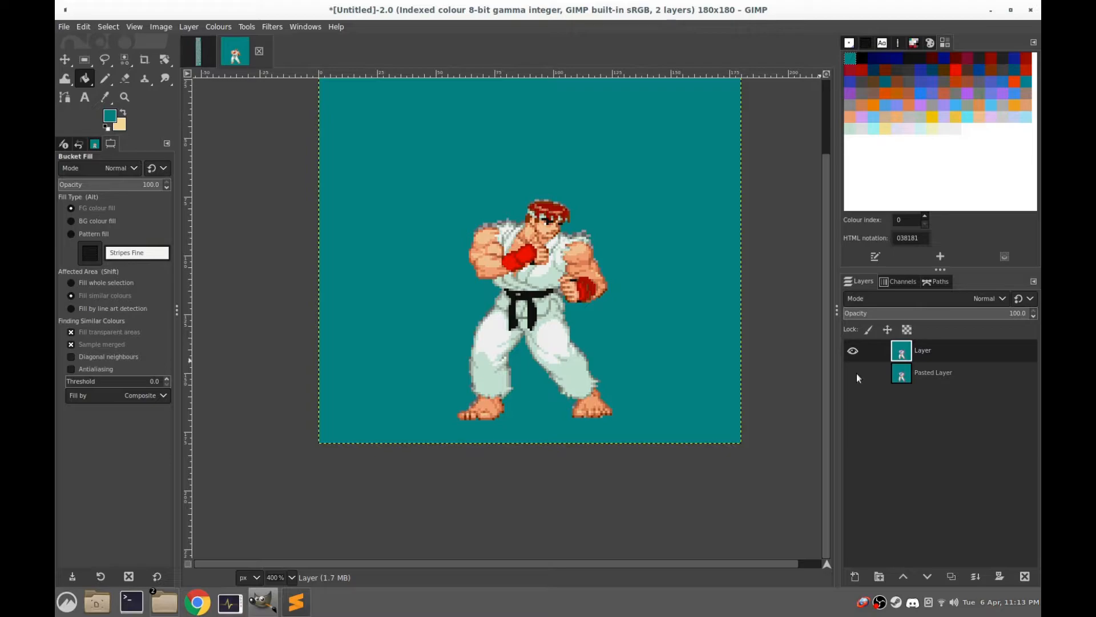
pyautogui.click(853, 373)
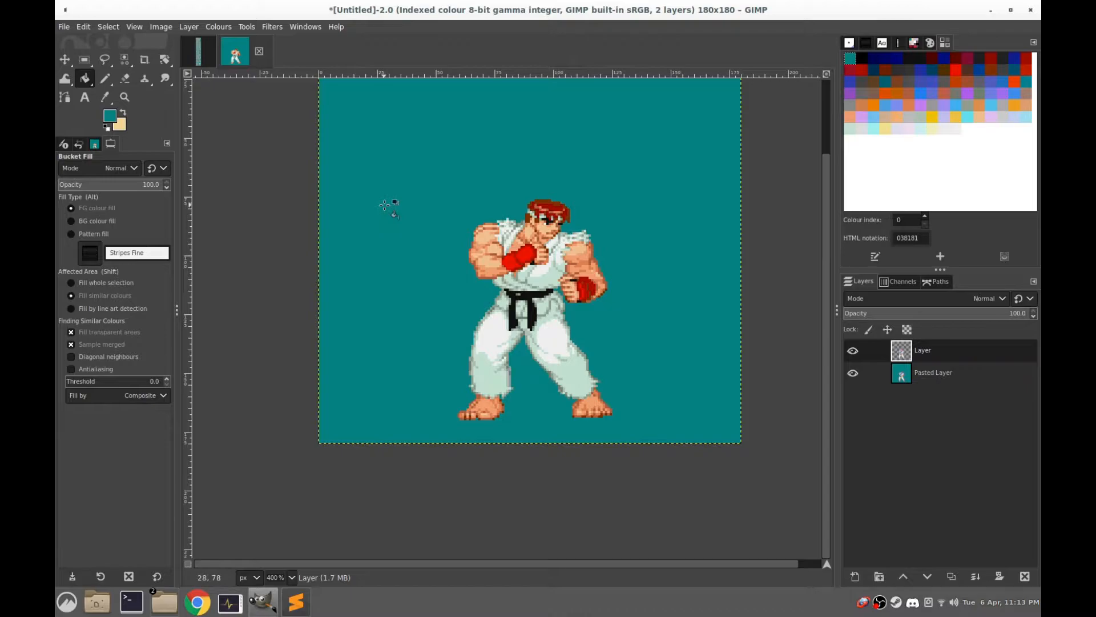
# Hide the Pasted Layer to show the upper layer's sprite alone on transparency
pyautogui.click(125, 60)
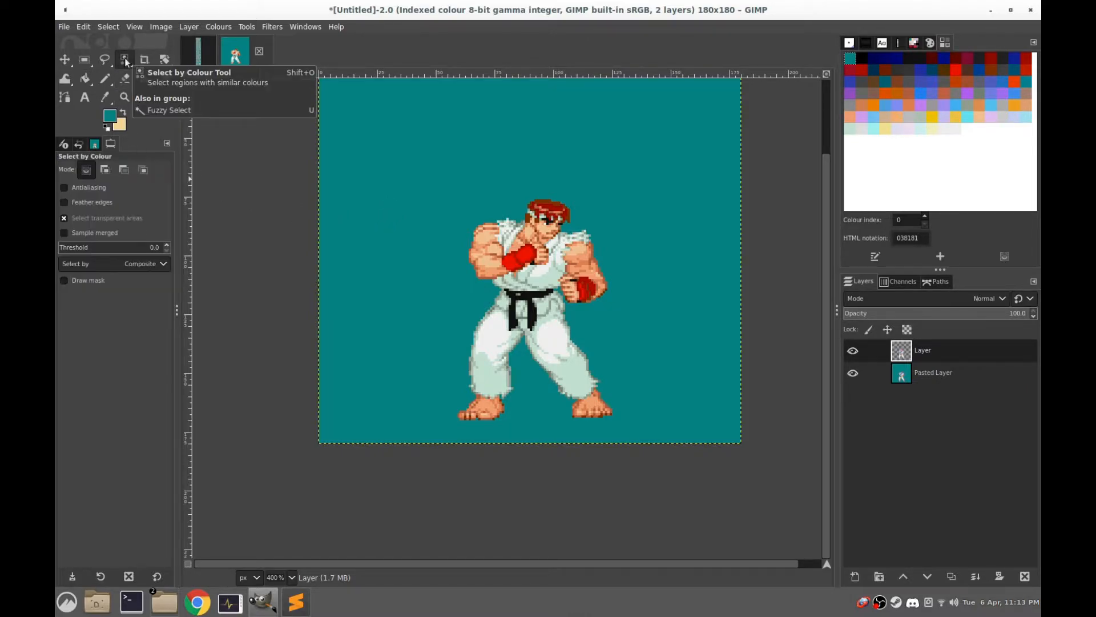
pyautogui.click(851, 377)
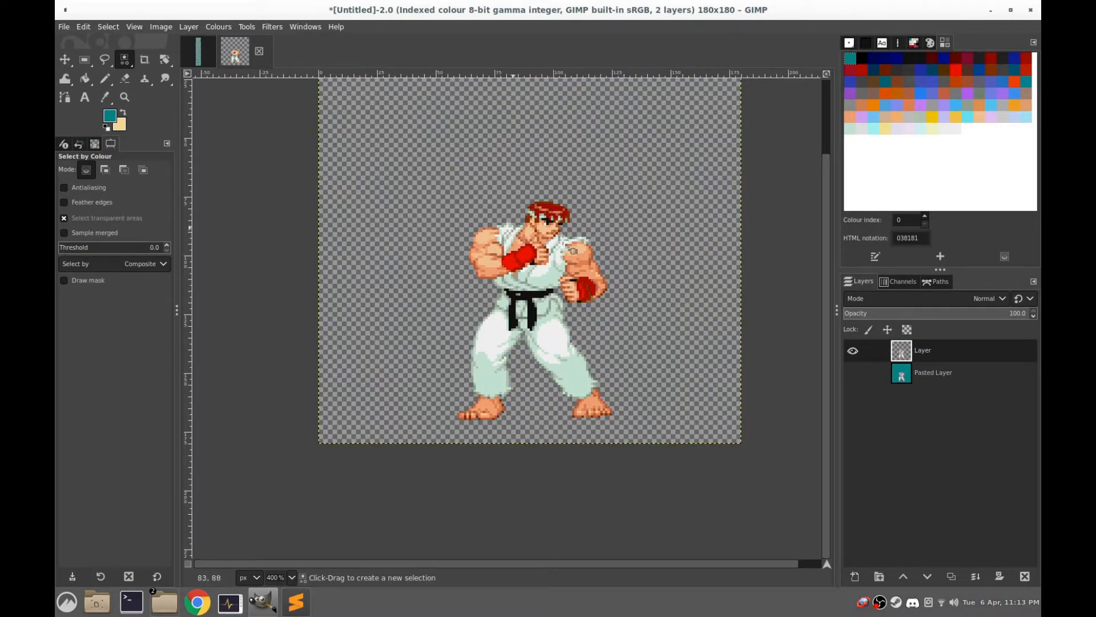
pyautogui.scroll(2, 527, 228)
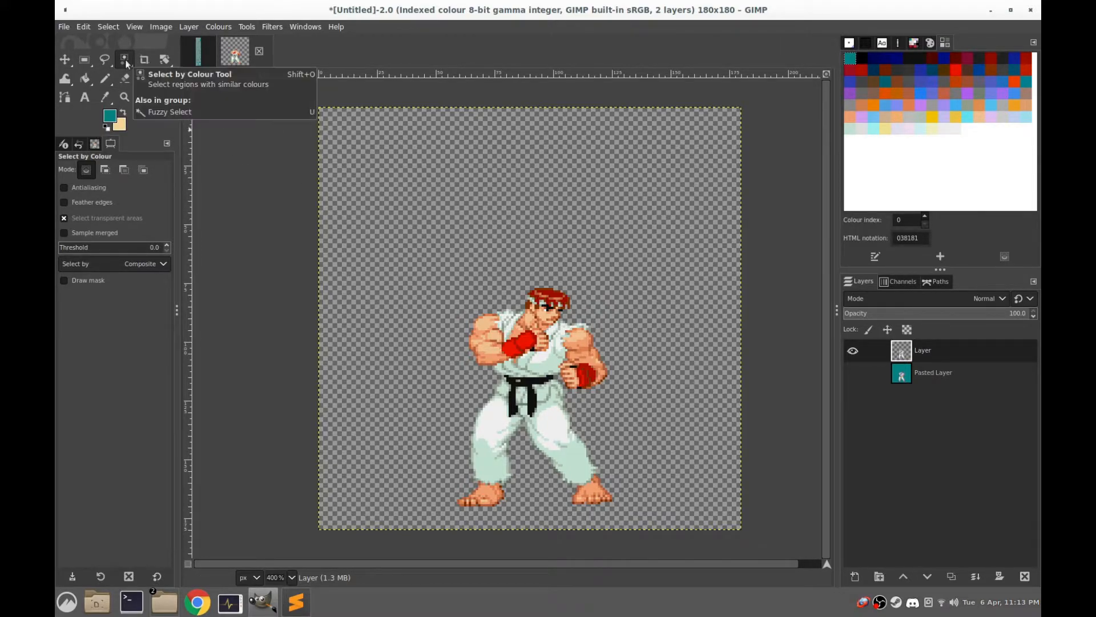
# Toggle the Pasted Layer's visibility to compare the sprites, and try bucket-filling the upper layer's transparent background with teal
pyautogui.click(88, 78)
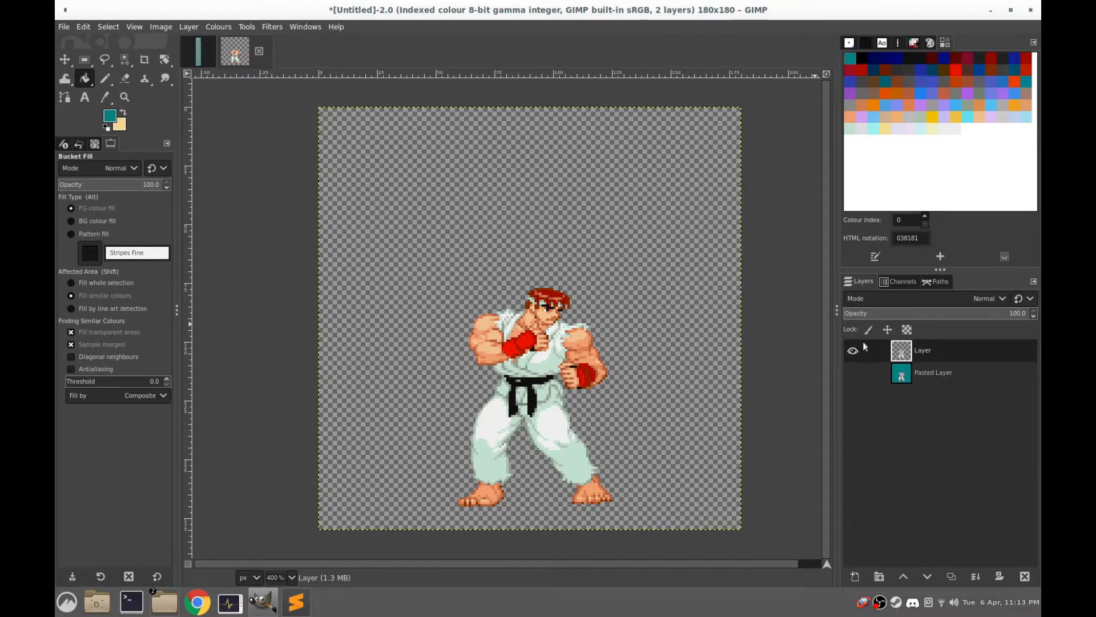
pyautogui.click(853, 374)
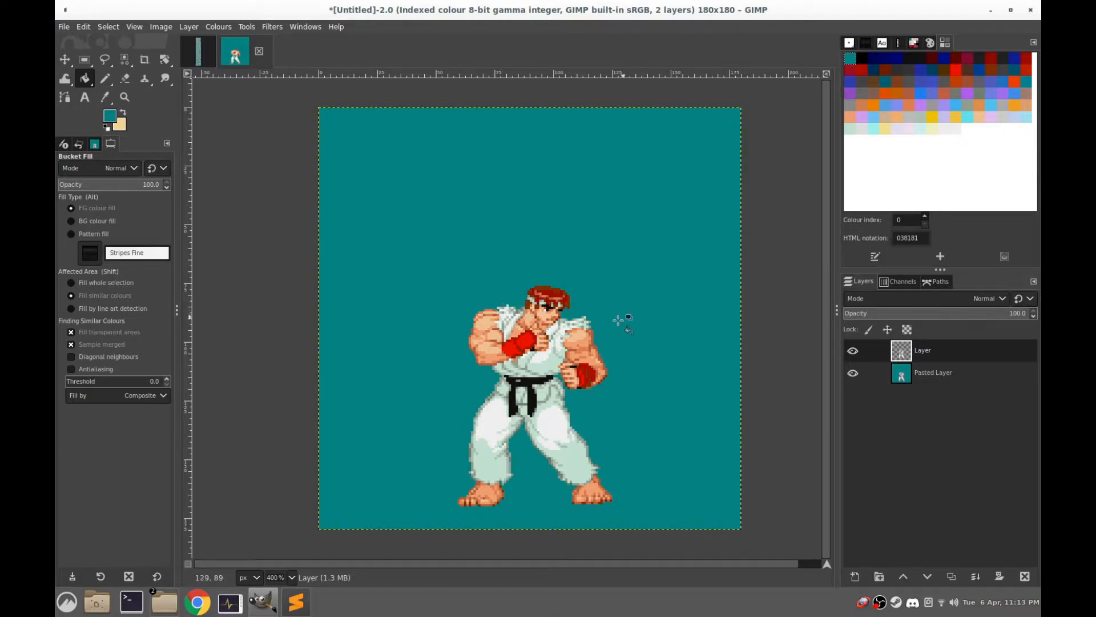
pyautogui.click(853, 375)
pyautogui.click(853, 374)
pyautogui.click(853, 374)
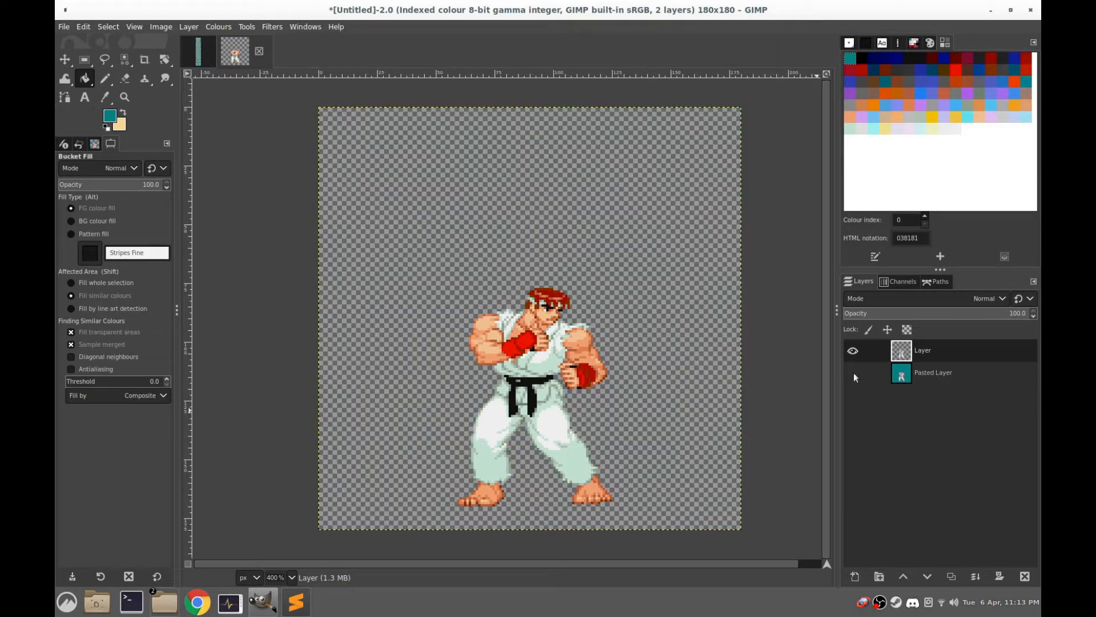
pyautogui.click(853, 375)
pyautogui.click(853, 375)
pyautogui.click(534, 188)
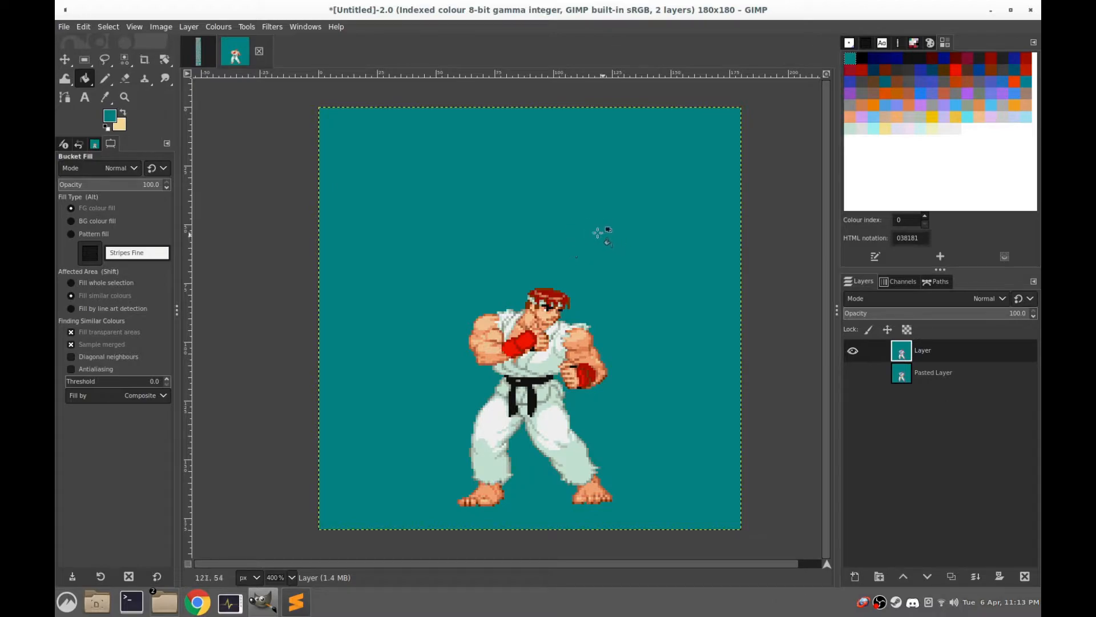
pyautogui.hotkey('ctrl', 'z')
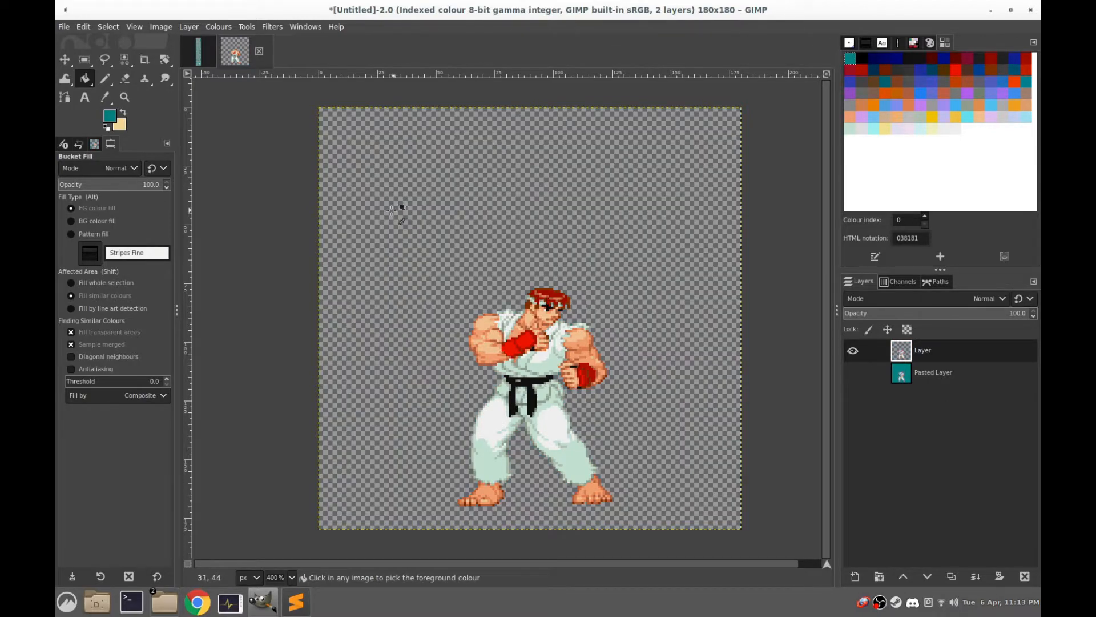
# Select the upper layer's transparent background by colour and fill the selection with the teal foreground colour
pyautogui.click(126, 59)
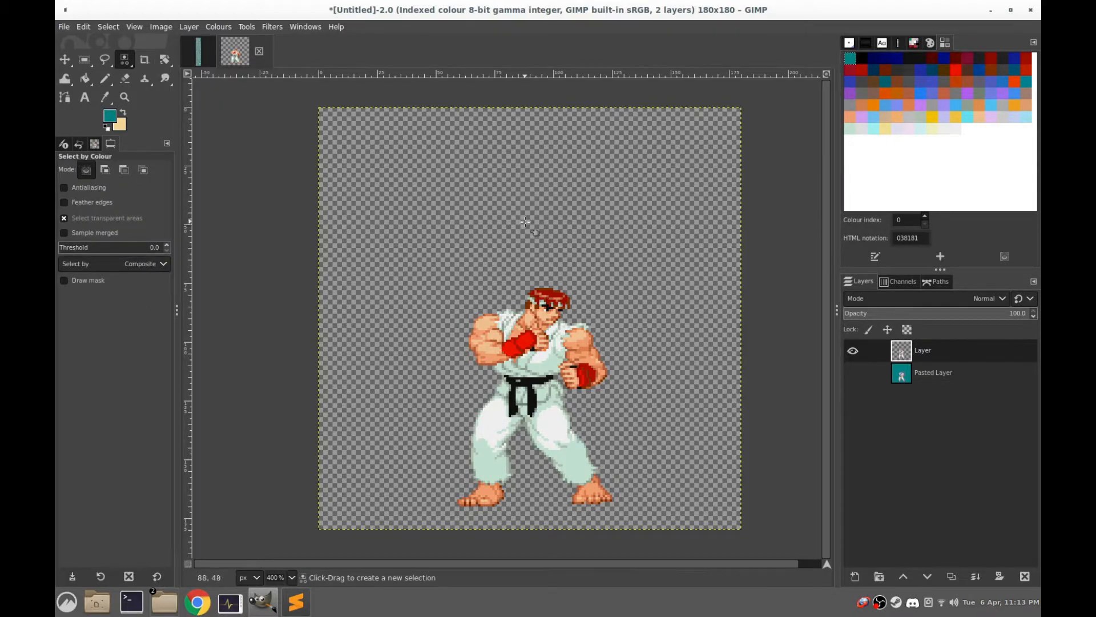
pyautogui.scroll(4, 563, 369)
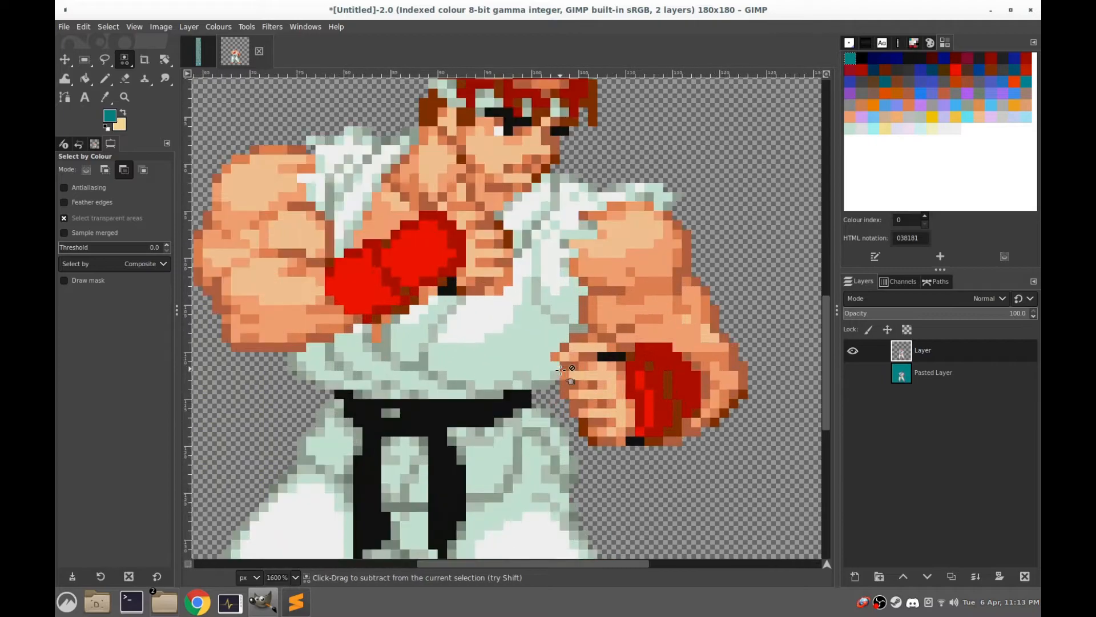
pyautogui.scroll(3, 563, 370)
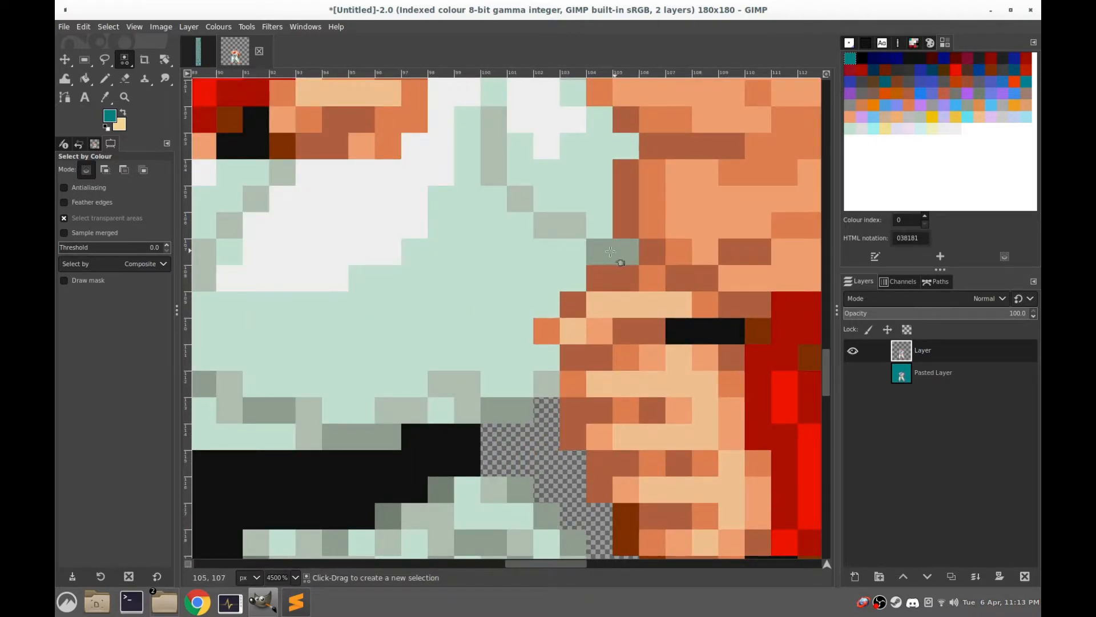
pyautogui.scroll(-5, 604, 248)
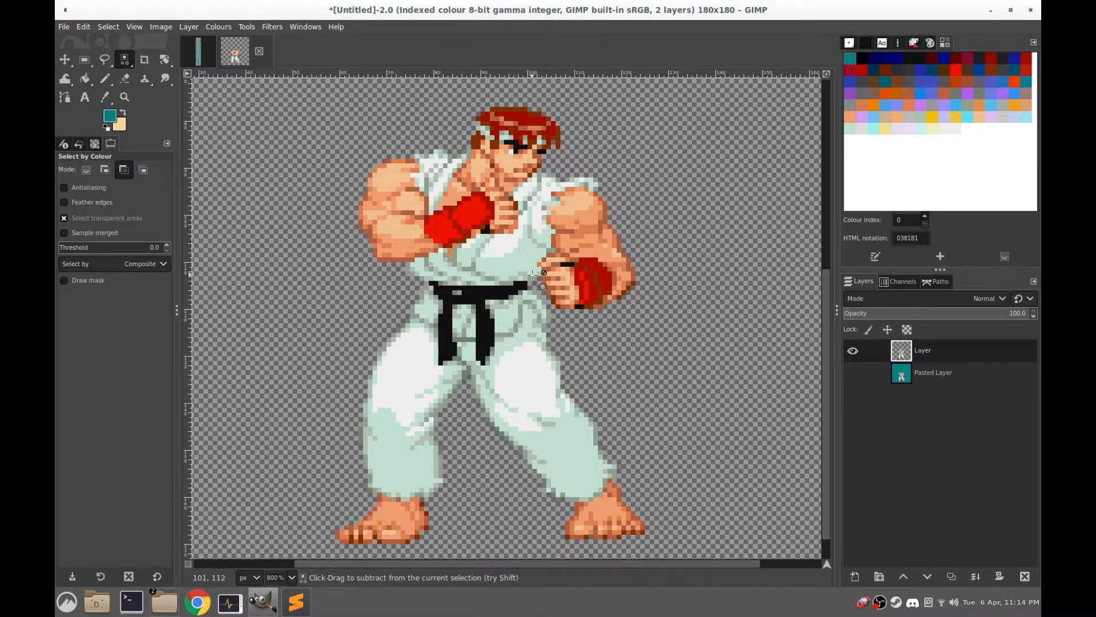
pyautogui.scroll(-2, 603, 248)
pyautogui.click(668, 169)
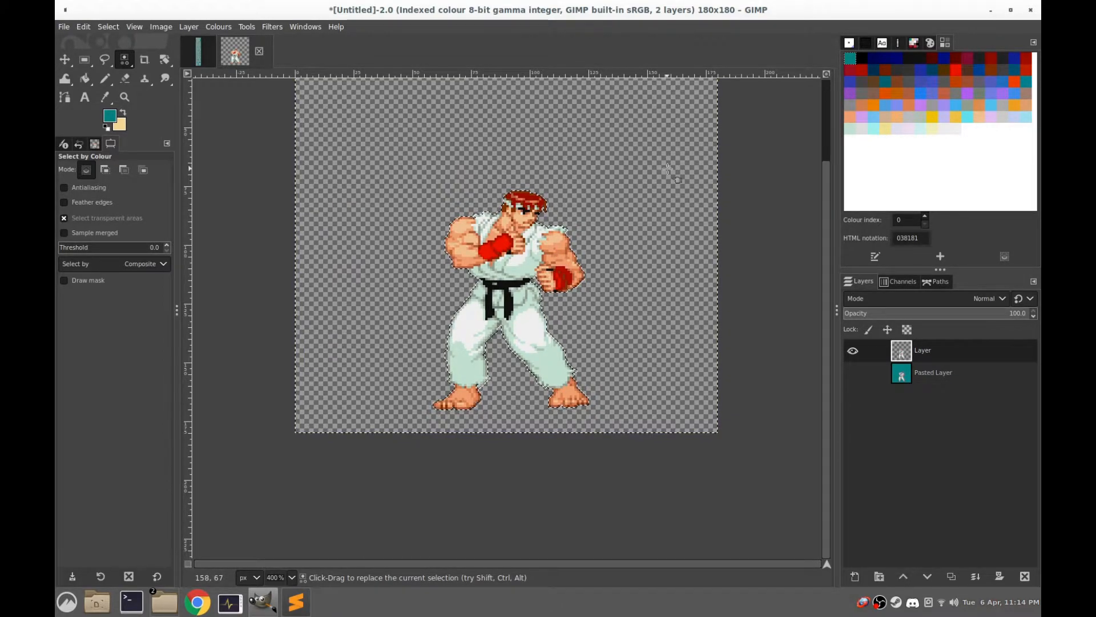
pyautogui.press('ctrl')
pyautogui.hotkey('ctrl', ',')
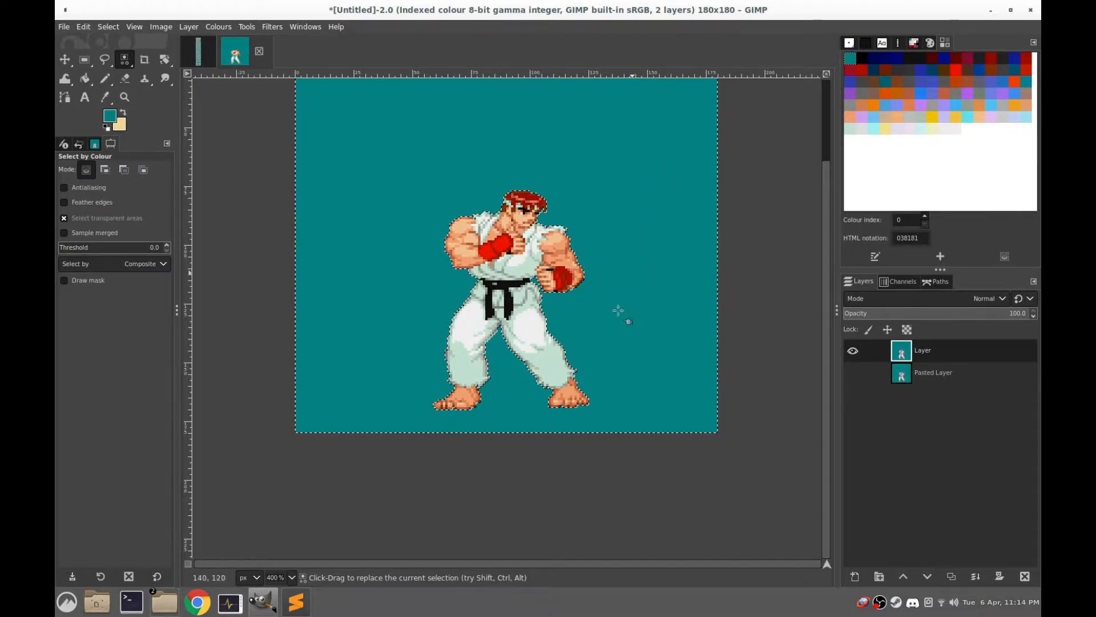
# Show the Pasted Layer again and toggle the upper layer's visibility to compare the alignment of the two frames
pyautogui.scroll(3, 610, 335)
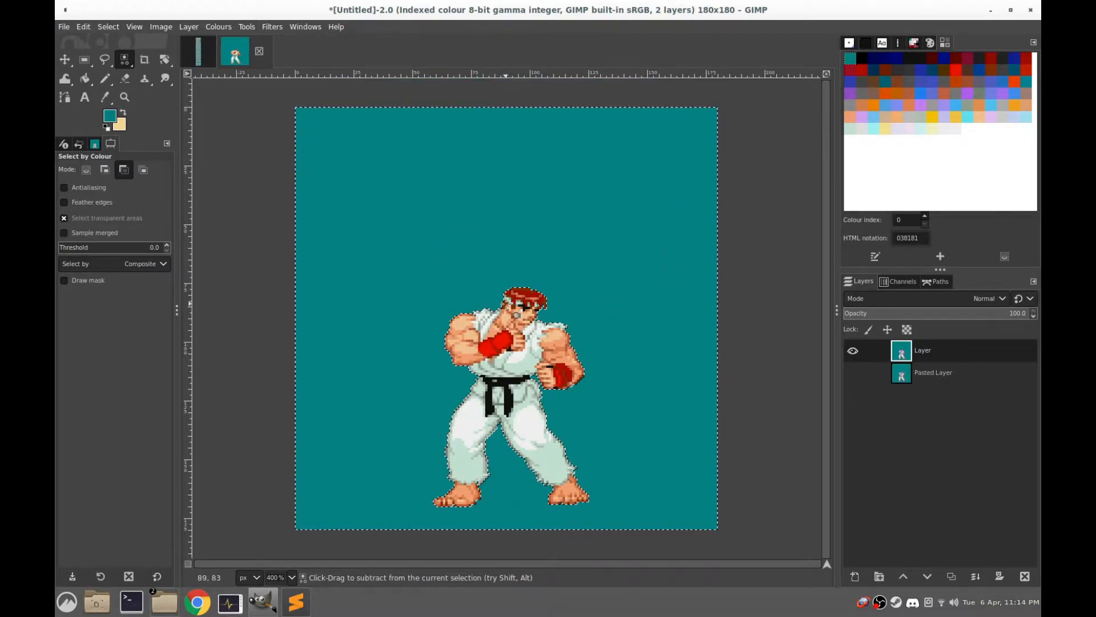
pyautogui.scroll(-1, 584, 314)
pyautogui.click(84, 60)
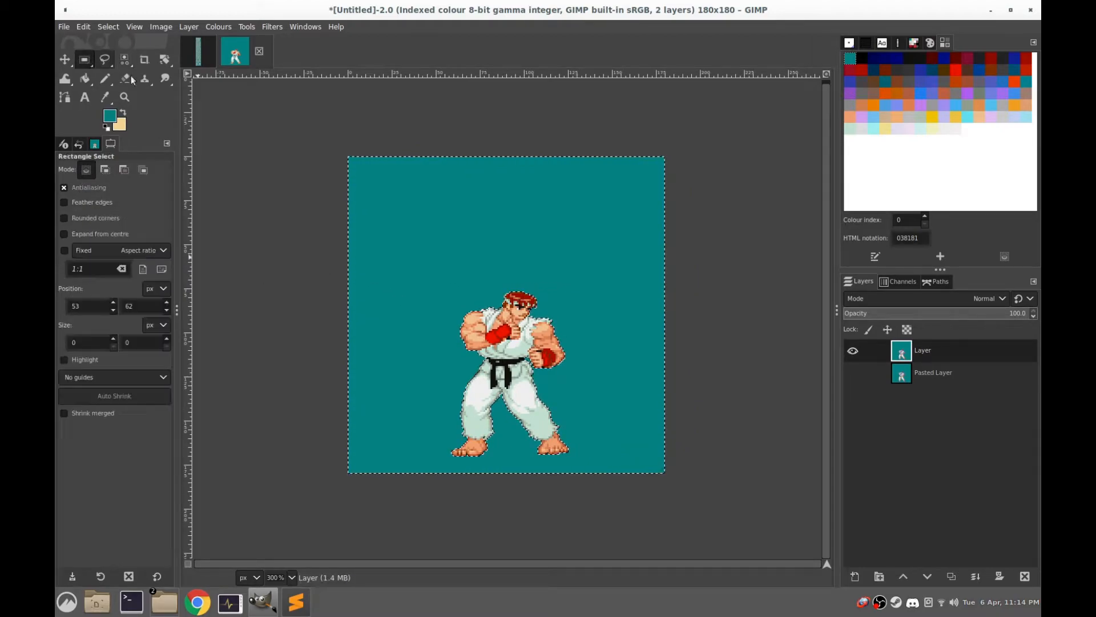
pyautogui.click(444, 214)
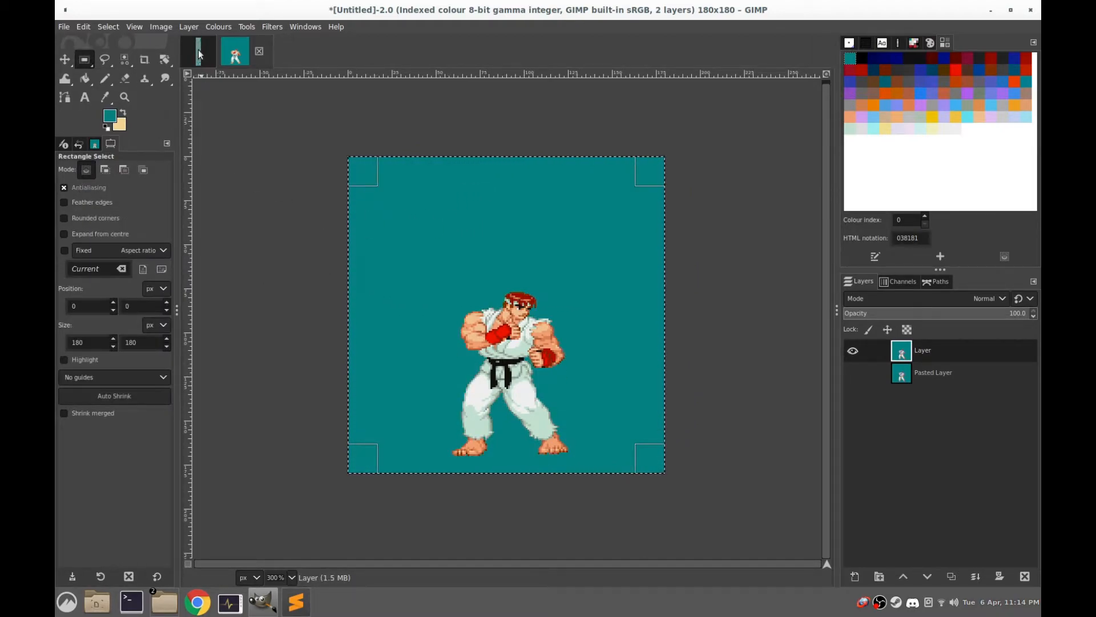
pyautogui.click(853, 372)
pyautogui.click(853, 351)
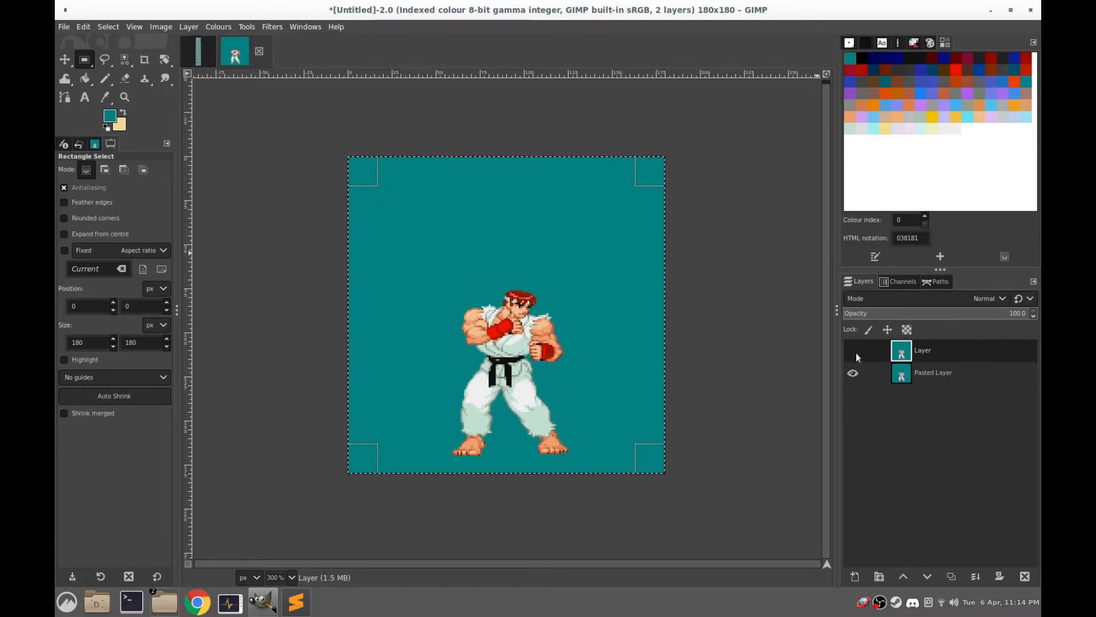
# Copy the fifth sprite in the sprite sheet's second row with a rectangular selection of about 75 × 103 px
pyautogui.click(206, 57)
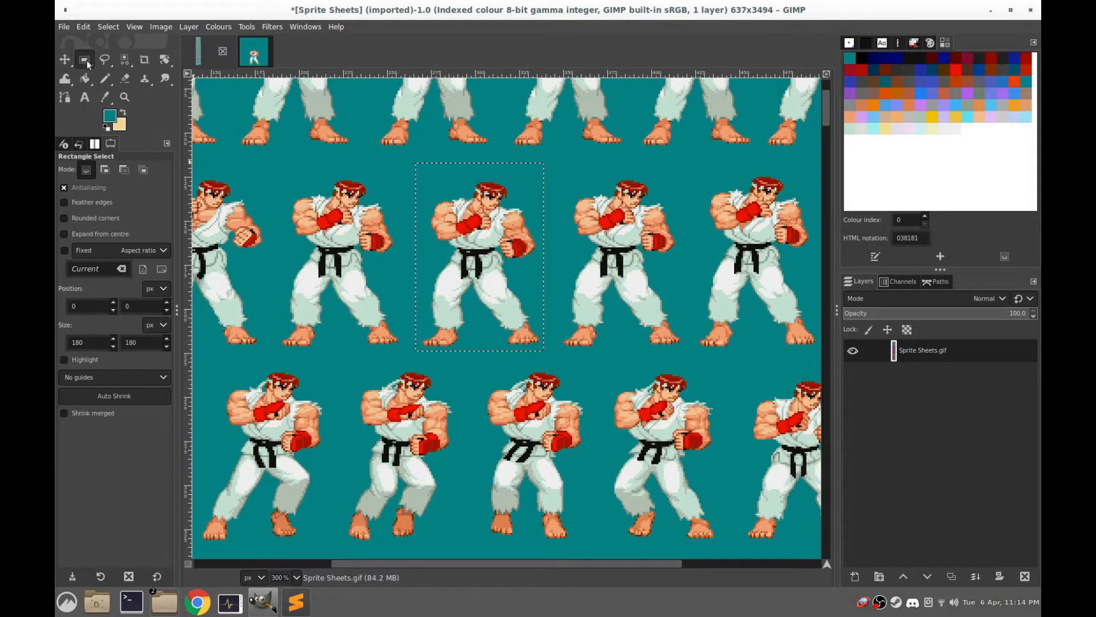
pyautogui.moveTo(566, 258); pyautogui.dragTo(382, 235)
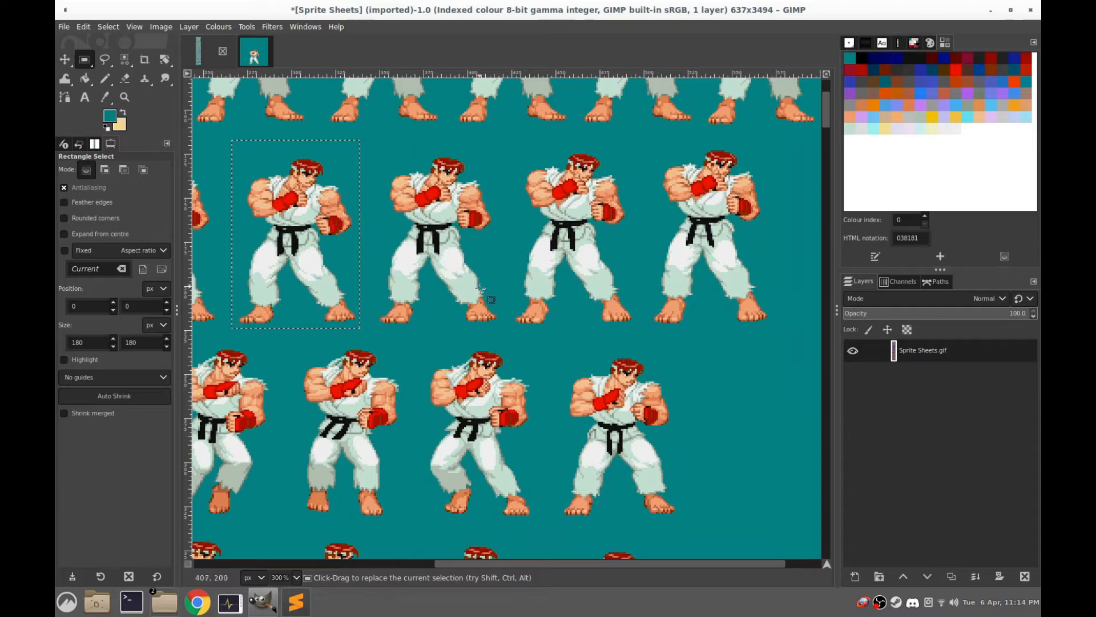
pyautogui.moveTo(505, 329); pyautogui.dragTo(474, 259)
pyautogui.moveTo(397, 144); pyautogui.dragTo(373, 147)
pyautogui.hotkey('ctrl', 'c')
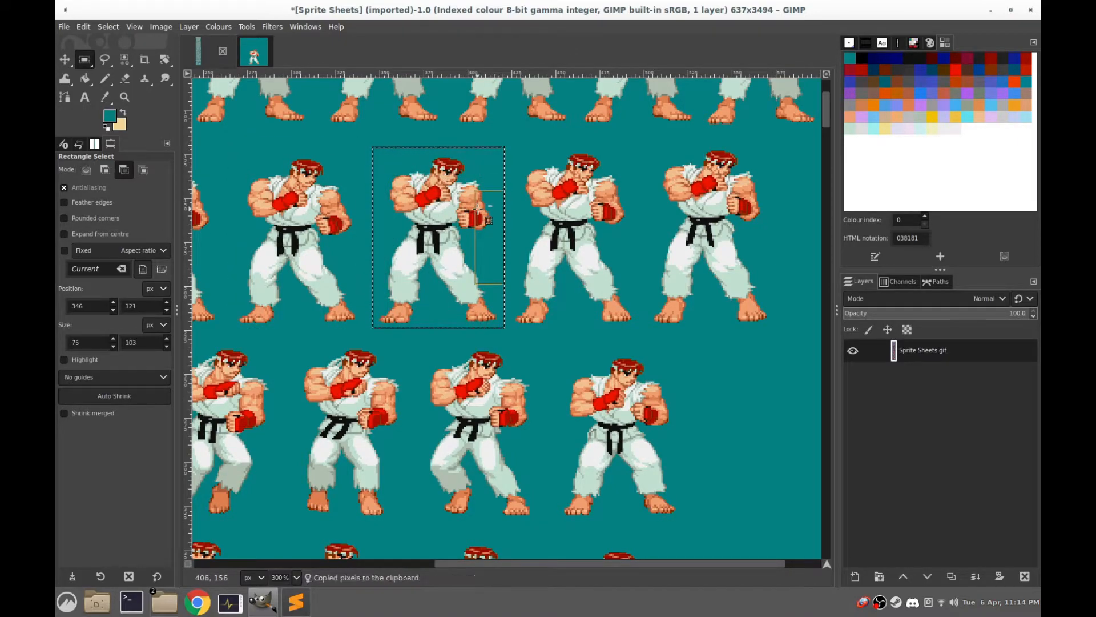
# Add a transparent 180 × 180 px layer above the two sprite layers in the frame image, and clear the selection
pyautogui.click(253, 55)
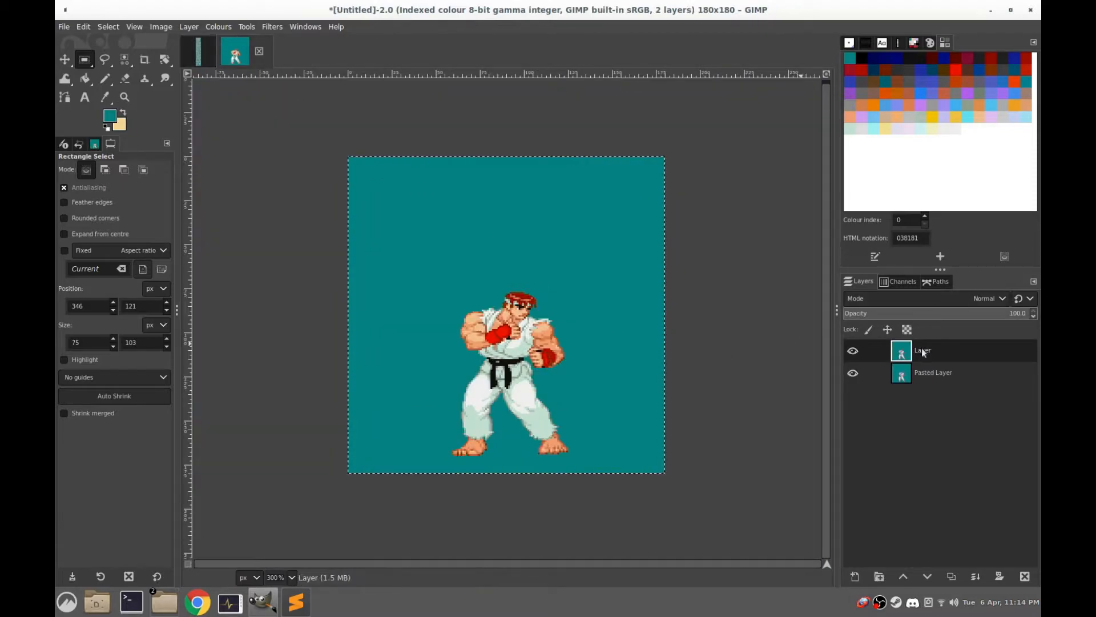
pyautogui.rightClick(900, 349)
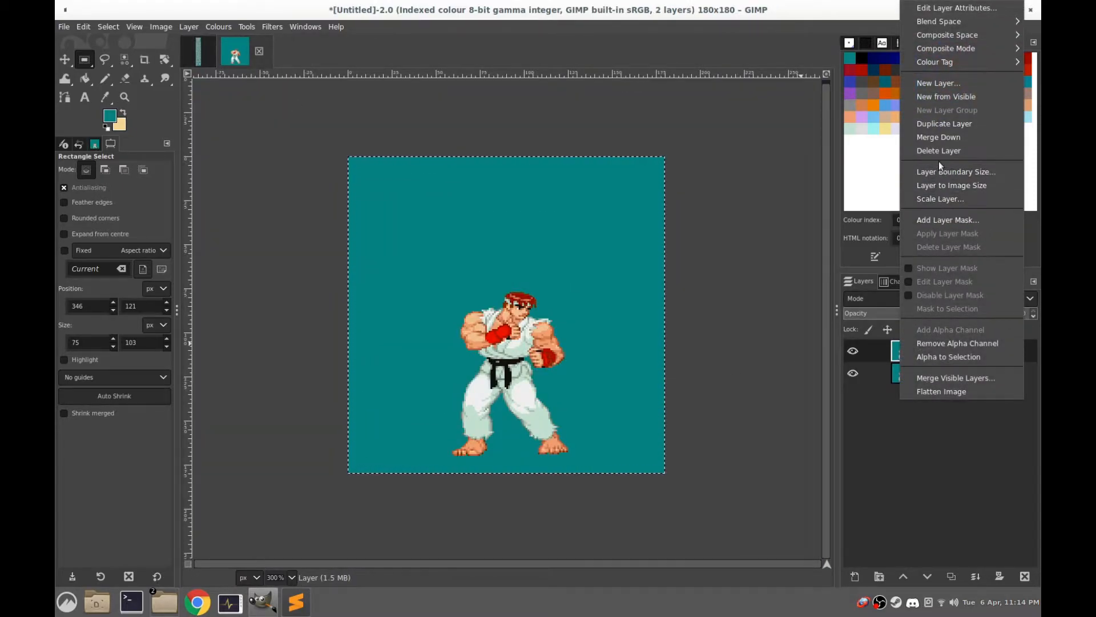
pyautogui.click(939, 84)
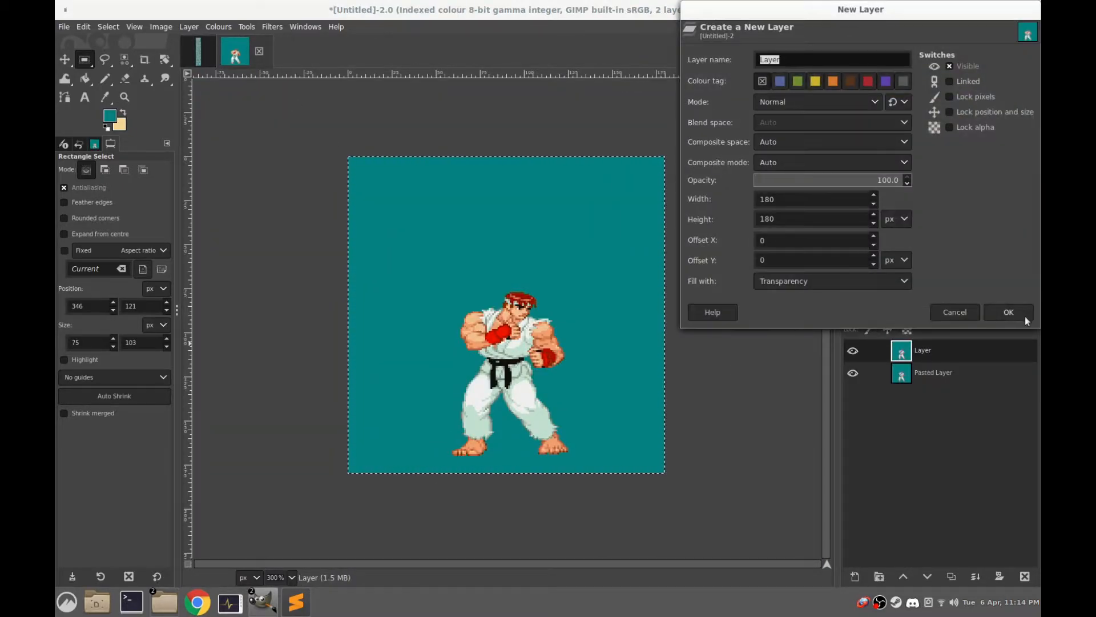
pyautogui.click(1008, 311)
pyautogui.click(291, 230)
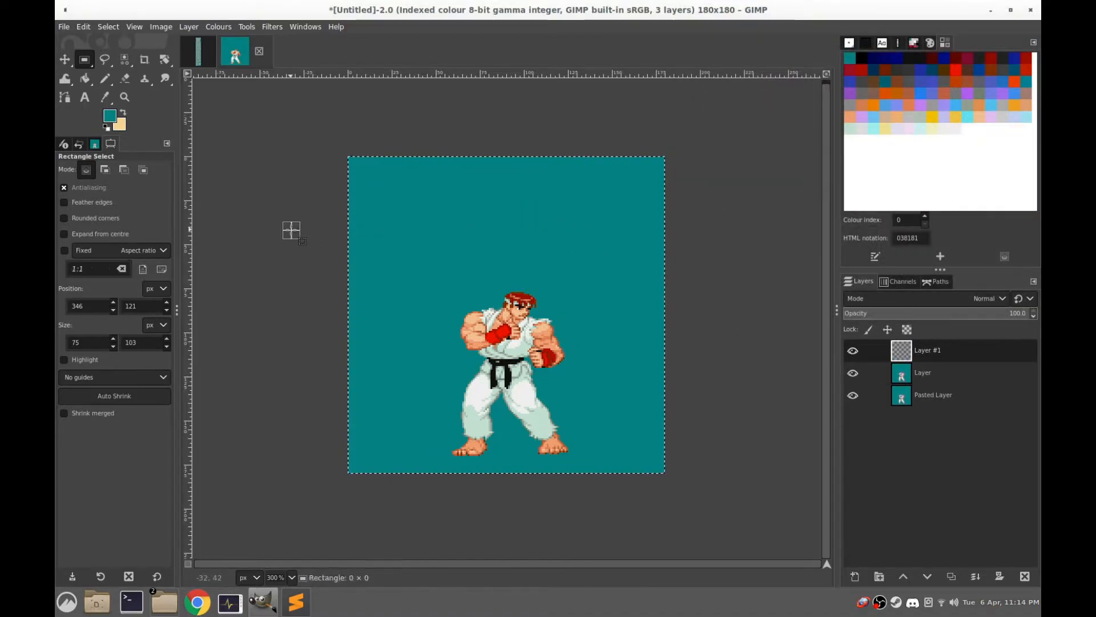
pyautogui.press('ctrl')
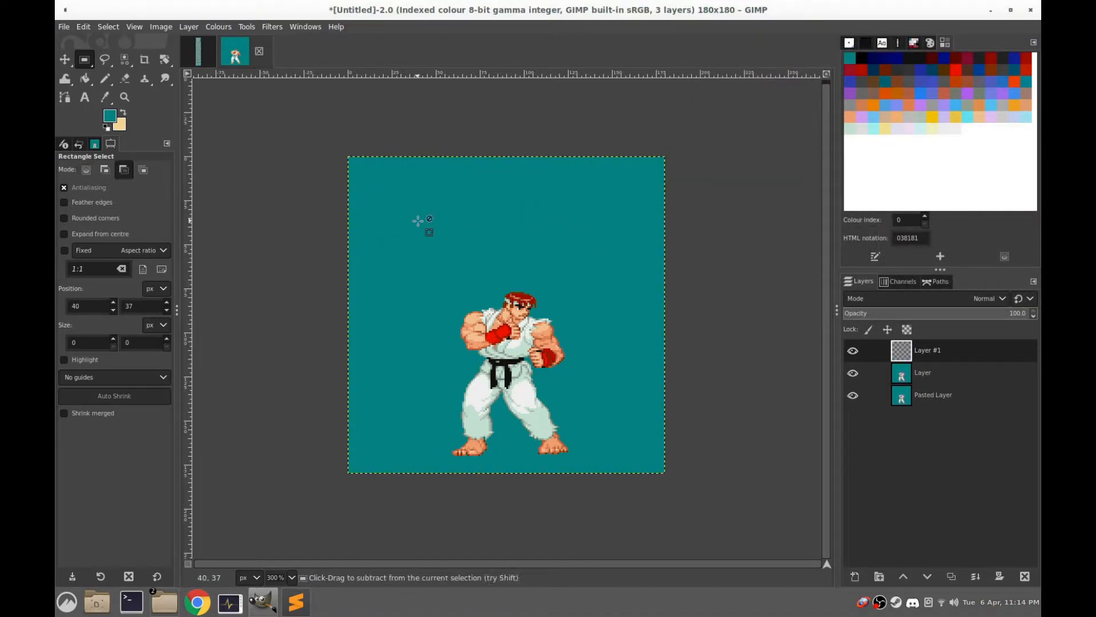
# Paste the copied sprite into the new layer, anchor it, and delete its teal background selected by colour
pyautogui.hotkey('ctrl', 'v')
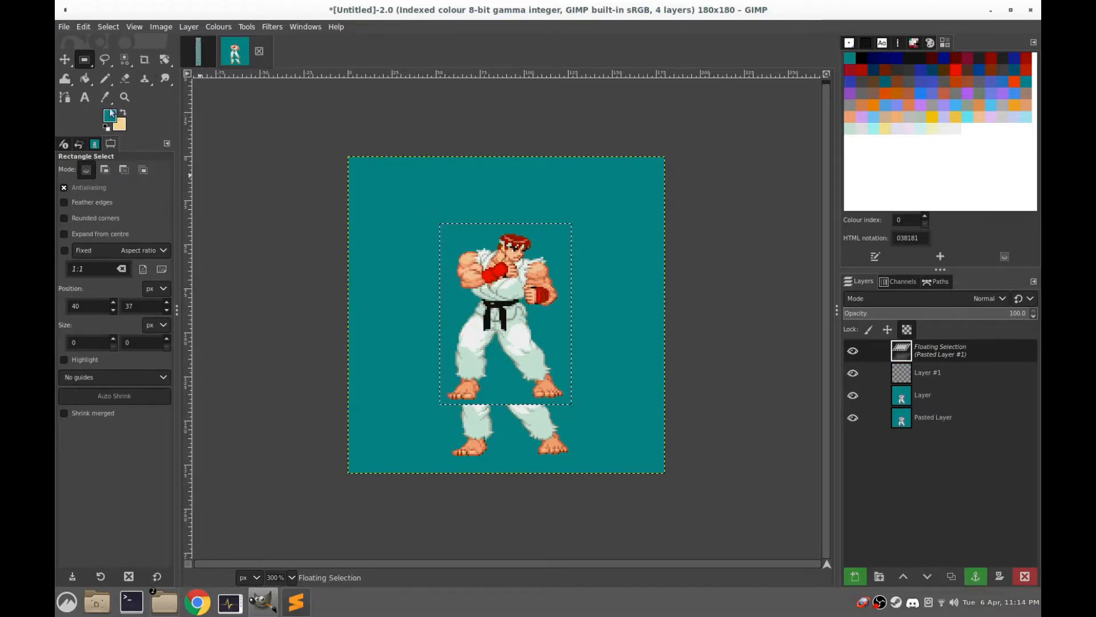
pyautogui.click(401, 187)
pyautogui.click(124, 60)
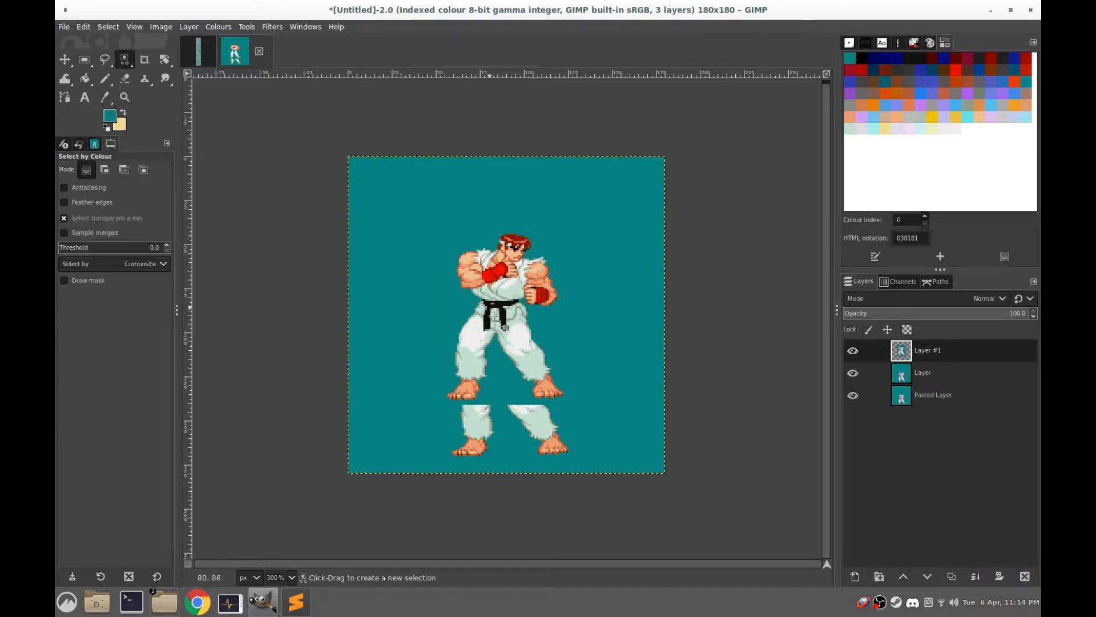
pyautogui.click(523, 415)
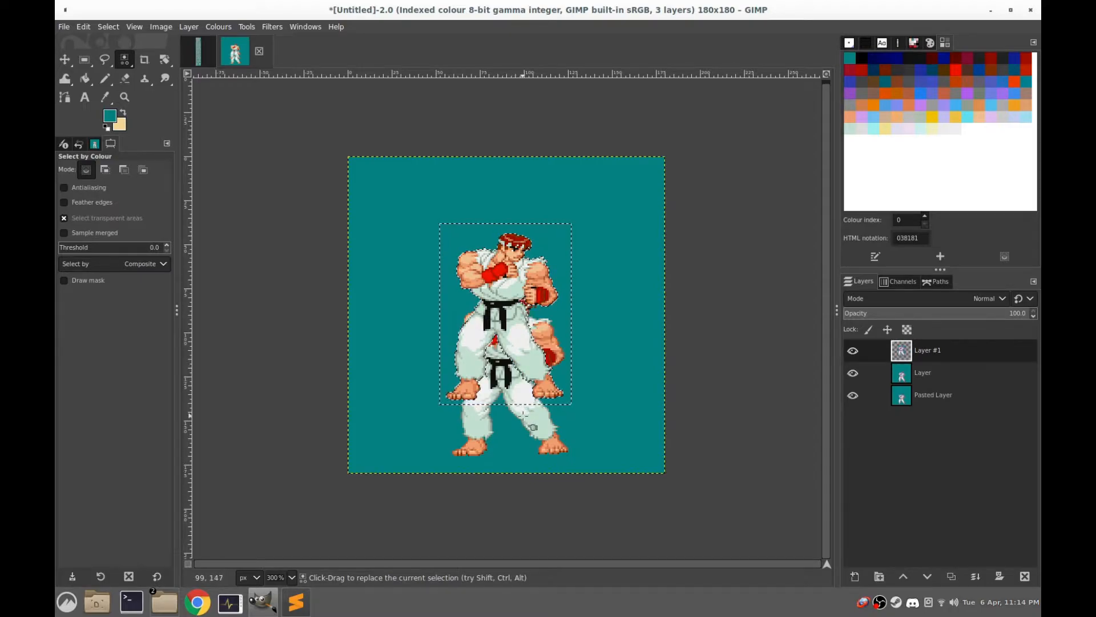
# Float the pasted sprite from a rectangular selection of about 110 × 126 px and move it down until its feet match the frame below
pyautogui.click(84, 60)
pyautogui.moveTo(599, 192); pyautogui.dragTo(406, 412)
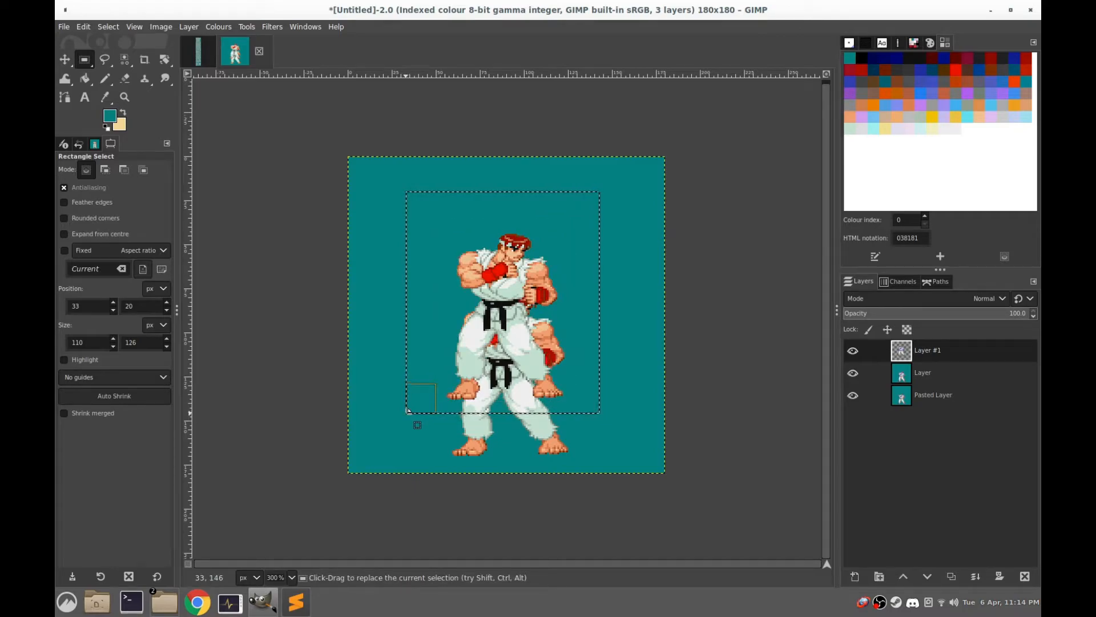
pyautogui.keyDown('ctrl'); pyautogui.keyDown('alt'); pyautogui.click(409, 413); pyautogui.keyUp('alt'); pyautogui.keyUp('ctrl')
pyautogui.scroll(4, 510, 460)
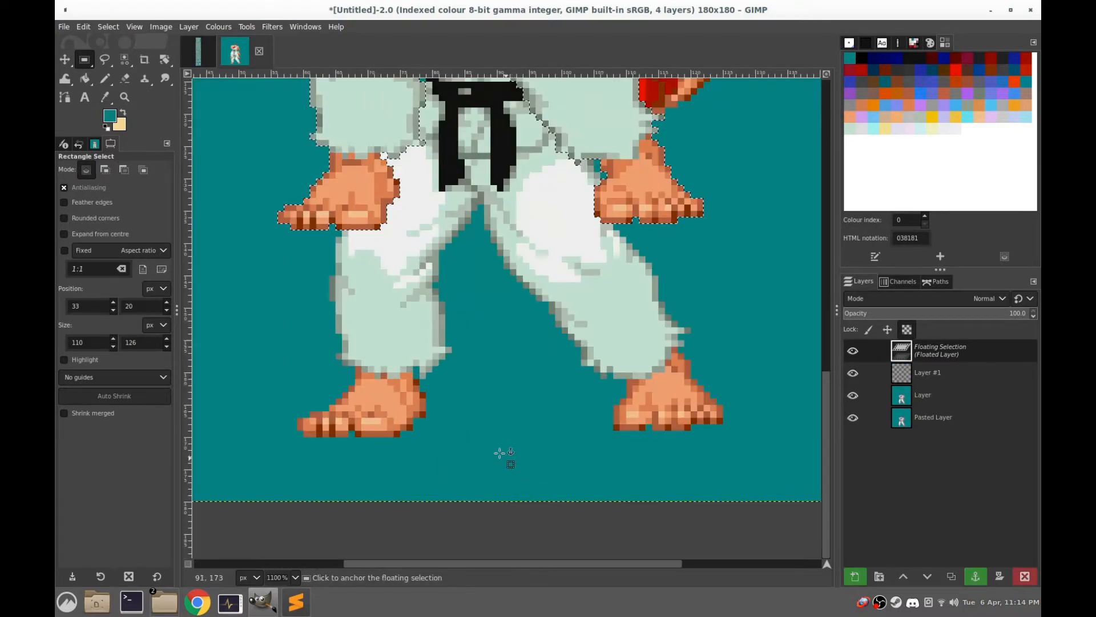
pyautogui.moveTo(342, 193); pyautogui.dragTo(366, 397)
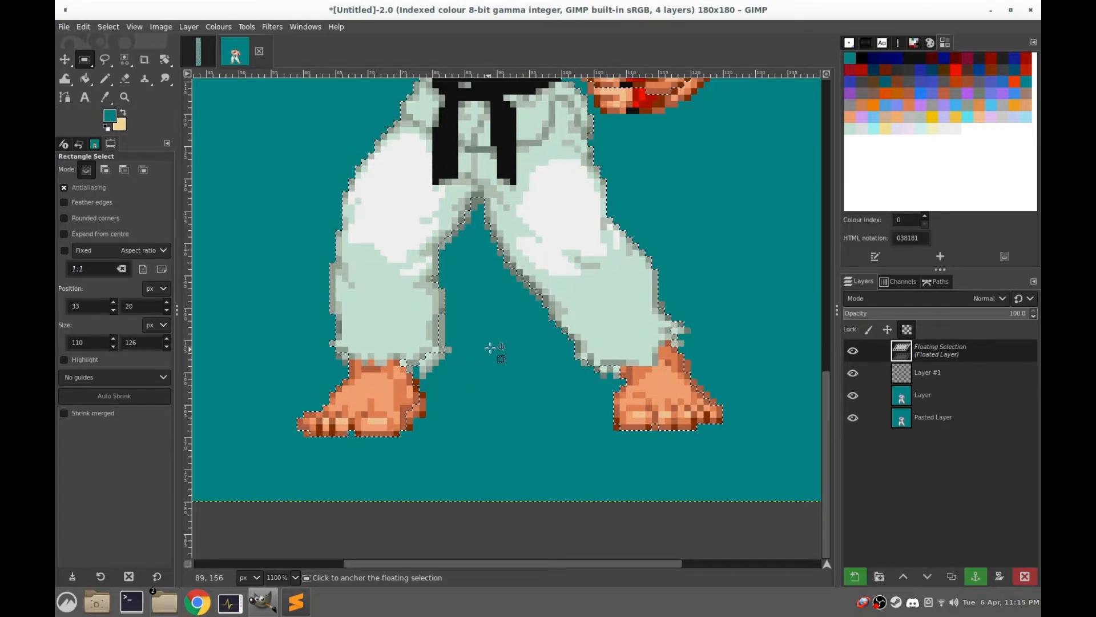
# Examine the floating sprite's alignment with the frame beneath it, from the feet to the whole figure
pyautogui.scroll(-1, 480, 348)
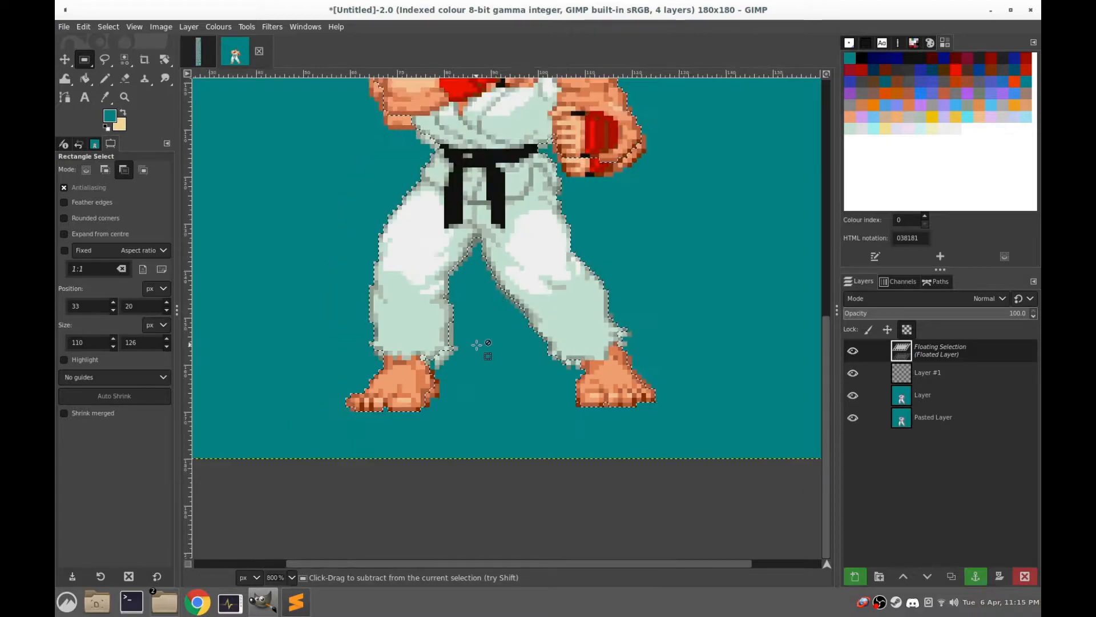
pyautogui.scroll(-4, 476, 345)
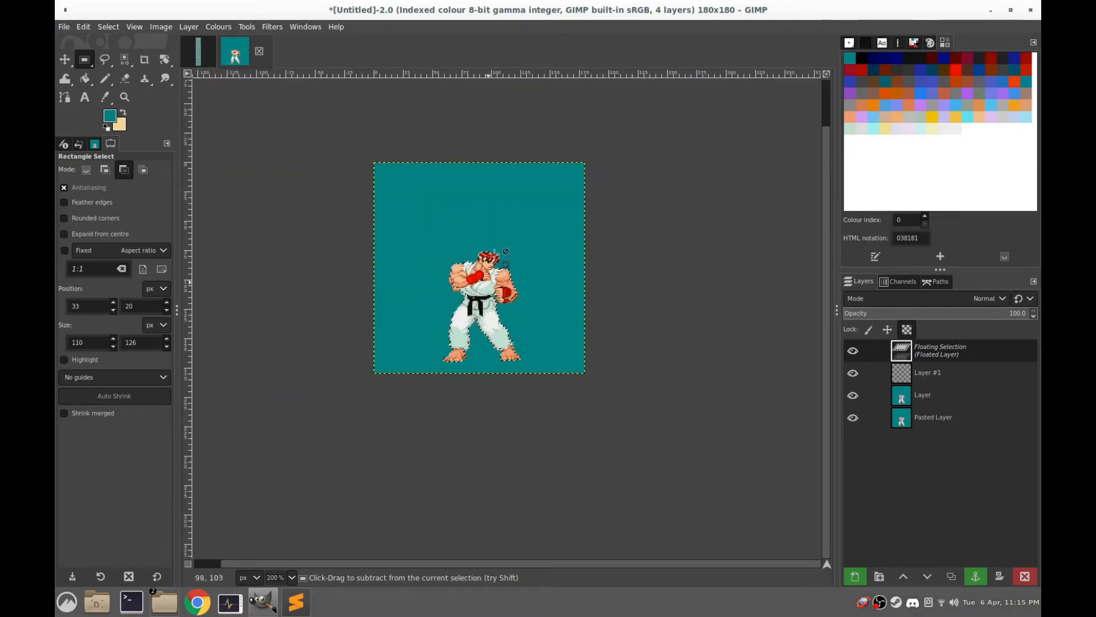
pyautogui.scroll(4, 497, 195)
pyautogui.scroll(-2, 499, 202)
pyautogui.scroll(-2, 499, 203)
pyautogui.scroll(4, 408, 337)
pyautogui.scroll(-4, 525, 314)
pyautogui.scroll(3, 550, 317)
pyautogui.scroll(-1, 548, 315)
pyautogui.scroll(-1, 548, 315)
pyautogui.scroll(2, 447, 319)
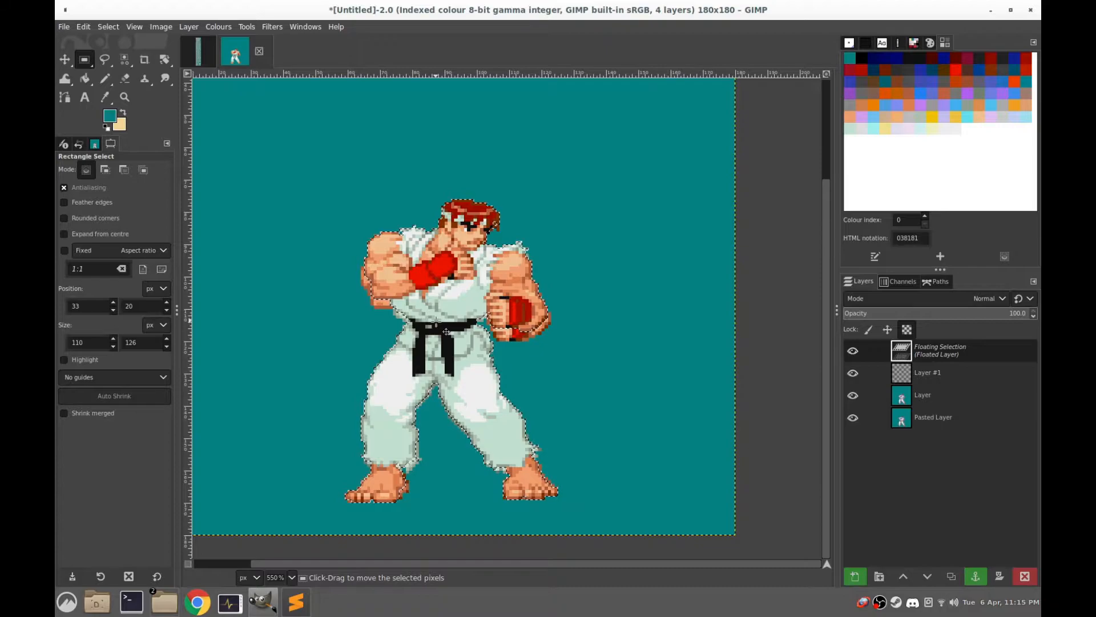
pyautogui.scroll(-1, 446, 331)
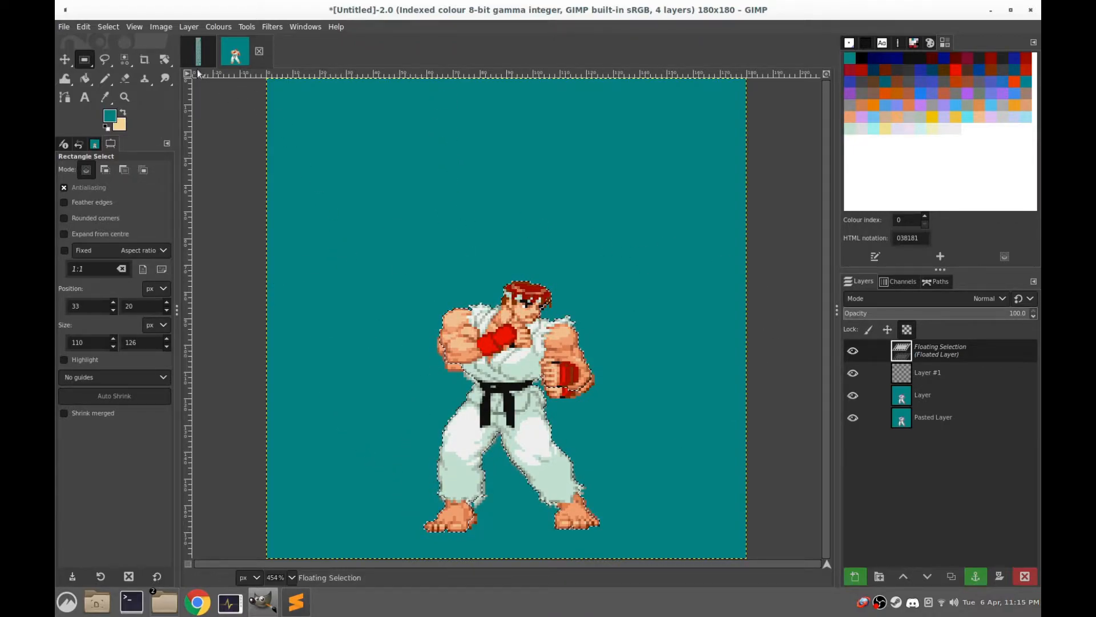
# Look over the rows of frames in the sprite sheet, returning to the sprites at the end of the second row
pyautogui.click(195, 54)
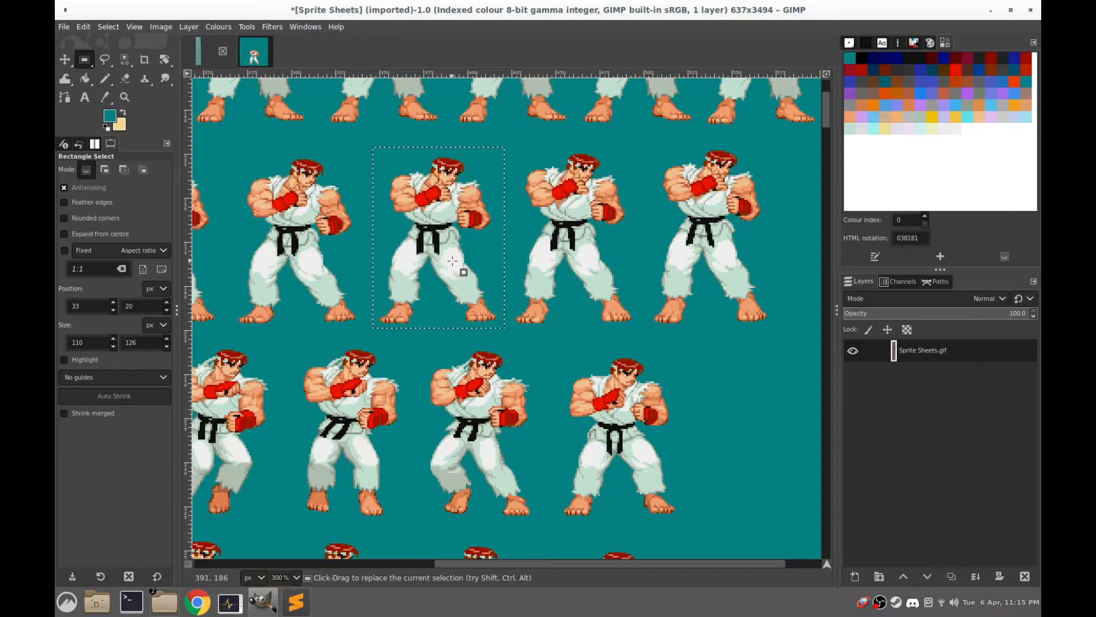
pyautogui.hotkey('ctrl', 'a')
pyautogui.hotkey('ctrl', 'shift', 'j')
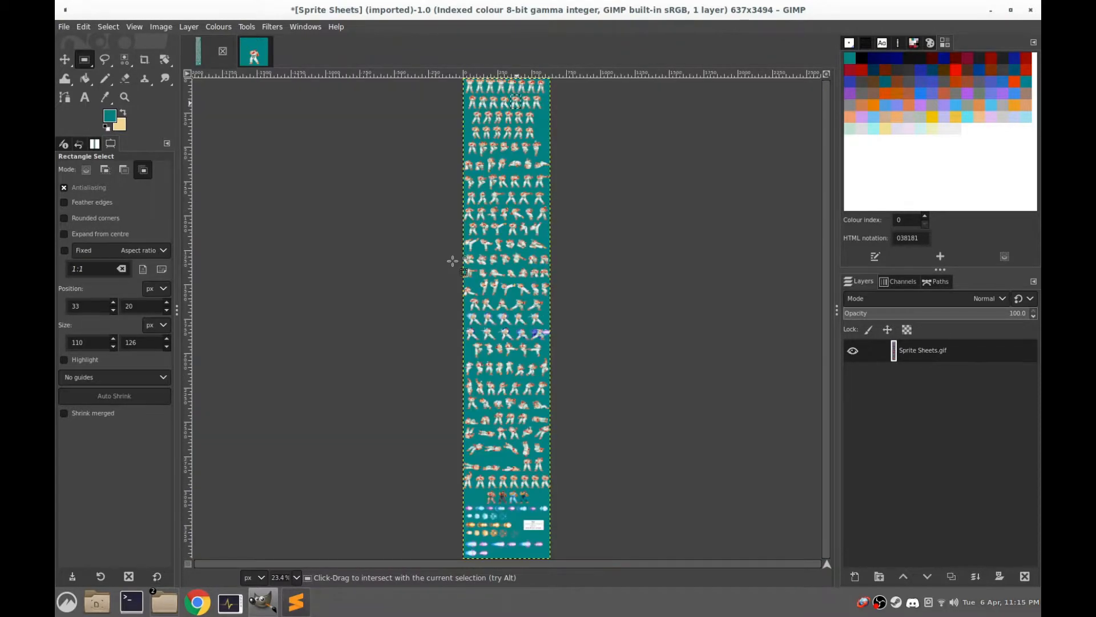
pyautogui.scroll(4, 480, 240)
pyautogui.moveTo(549, 234); pyautogui.dragTo(511, 496)
pyautogui.moveTo(586, 196); pyautogui.dragTo(550, 395)
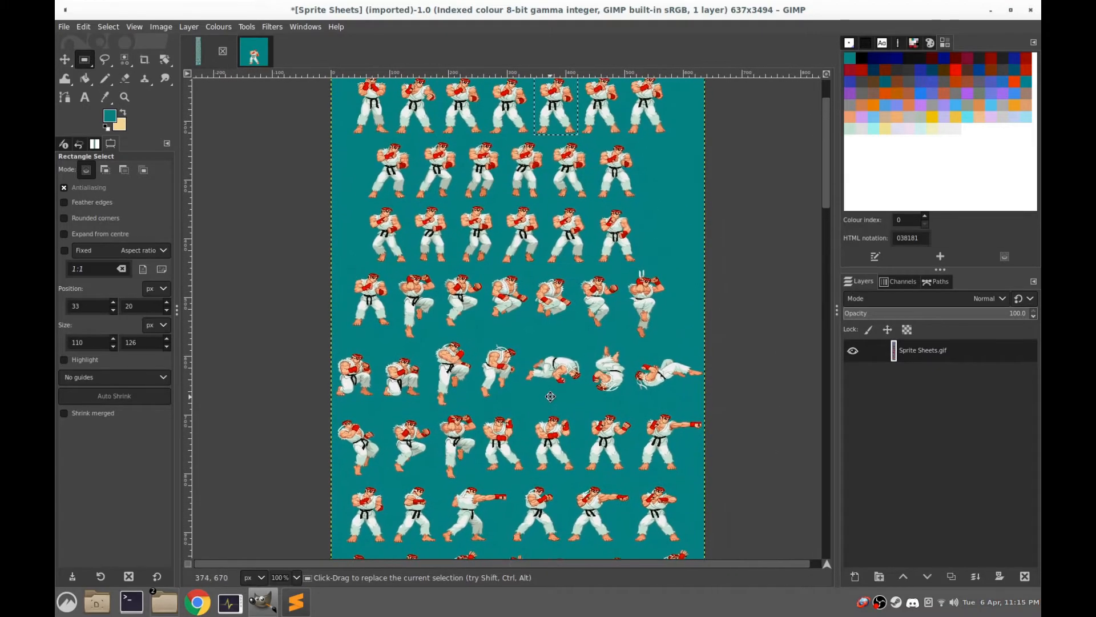
pyautogui.moveTo(599, 136); pyautogui.dragTo(423, 292)
pyautogui.scroll(3, 556, 166)
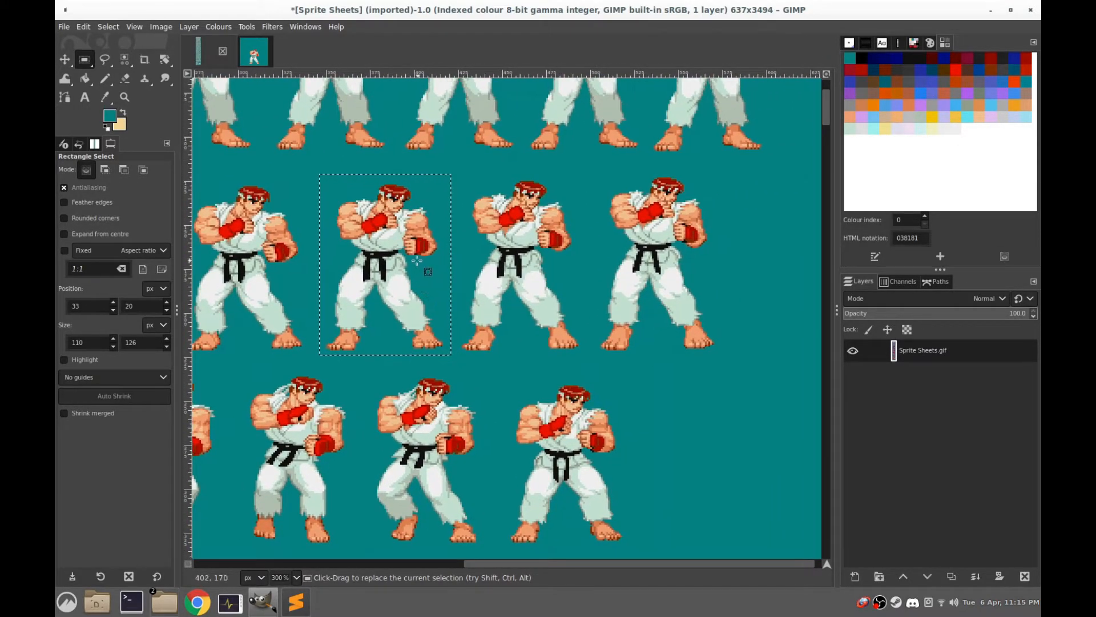
# Anchor the floating sprite to the top layer of the frame image and hide the two layers beneath it
pyautogui.click(255, 54)
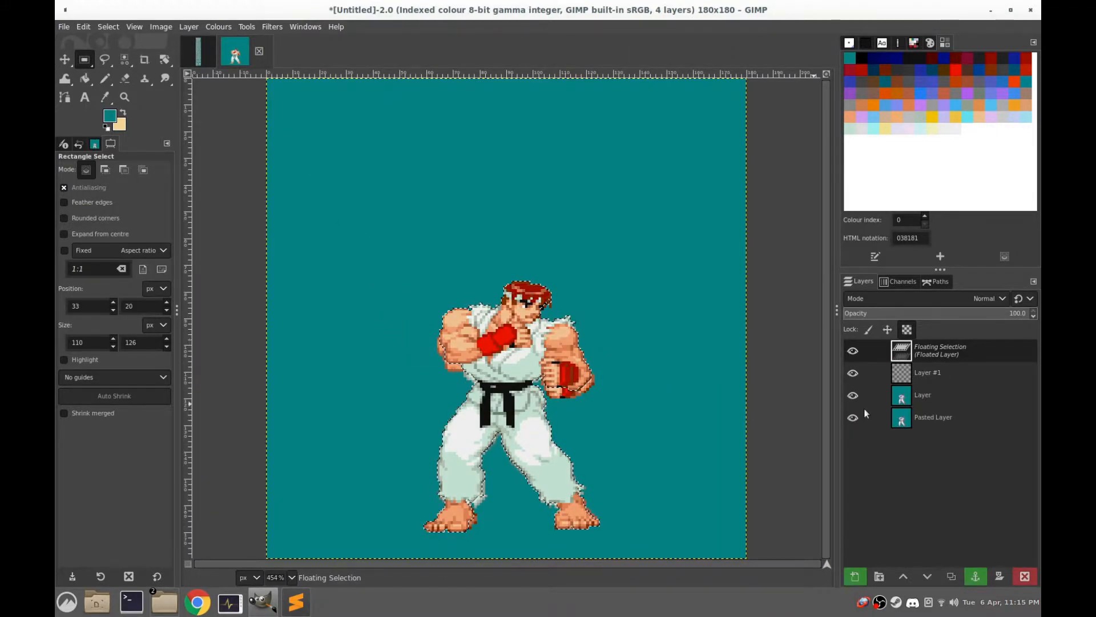
pyautogui.click(398, 158)
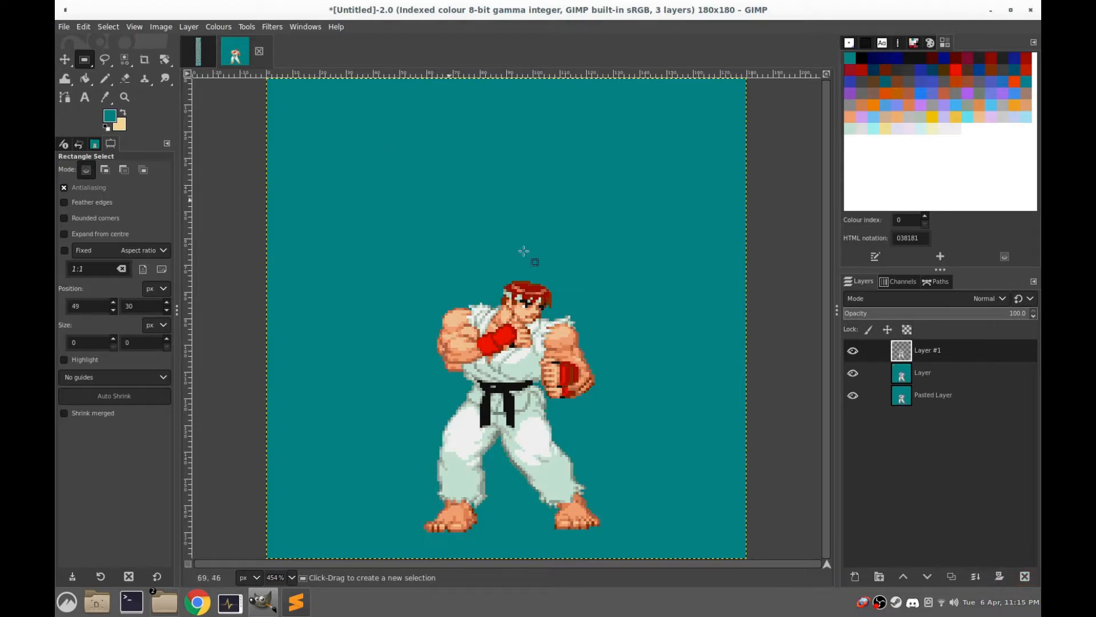
pyautogui.click(853, 395)
pyautogui.click(853, 372)
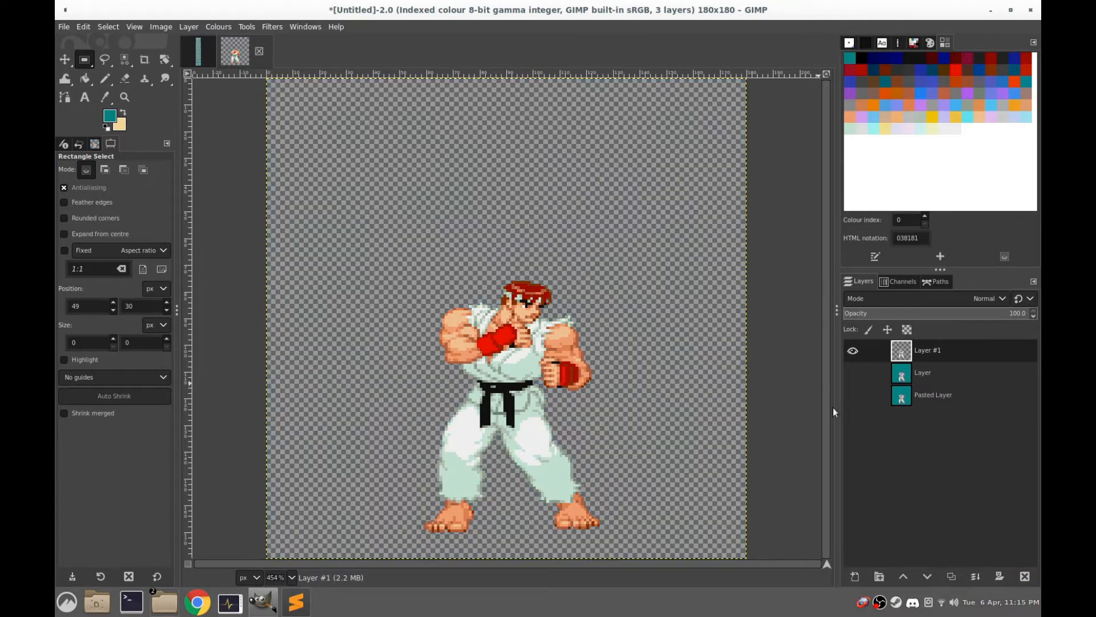
# Select the top layer's transparent background by colour, fill it with the teal foreground colour, and clear the selection
pyautogui.click(124, 60)
pyautogui.click(453, 183)
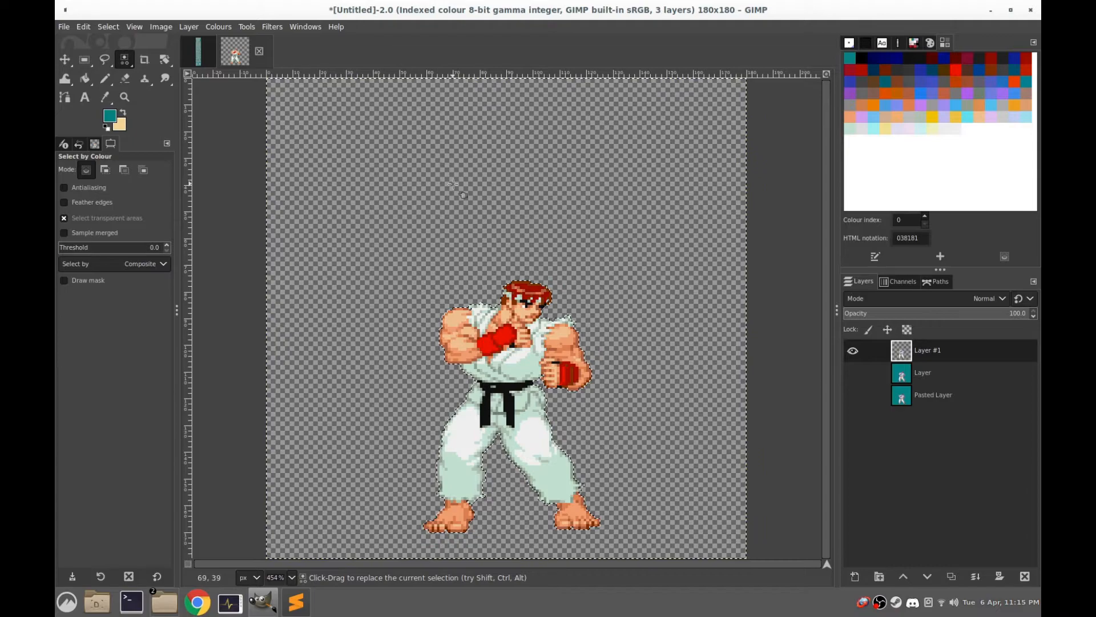
pyautogui.hotkey('ctrl', ',')
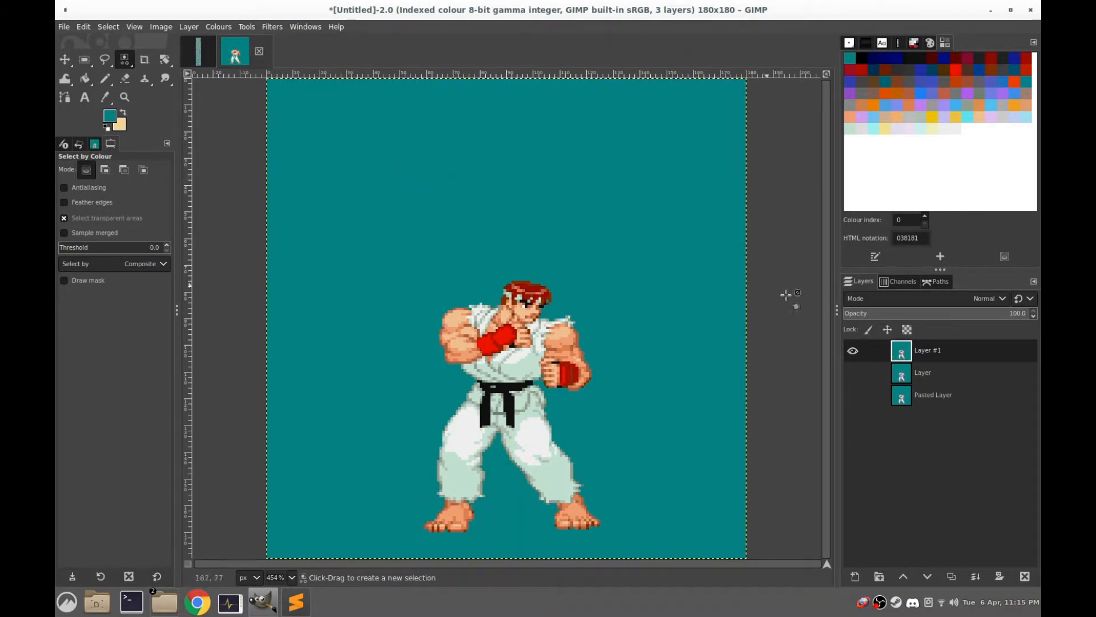
# Show the two lower layers again and toggle the top layer's visibility to compare it with the previous frame
pyautogui.click(853, 354)
pyautogui.click(852, 354)
pyautogui.click(853, 354)
pyautogui.click(852, 354)
pyautogui.click(852, 354)
pyautogui.click(850, 352)
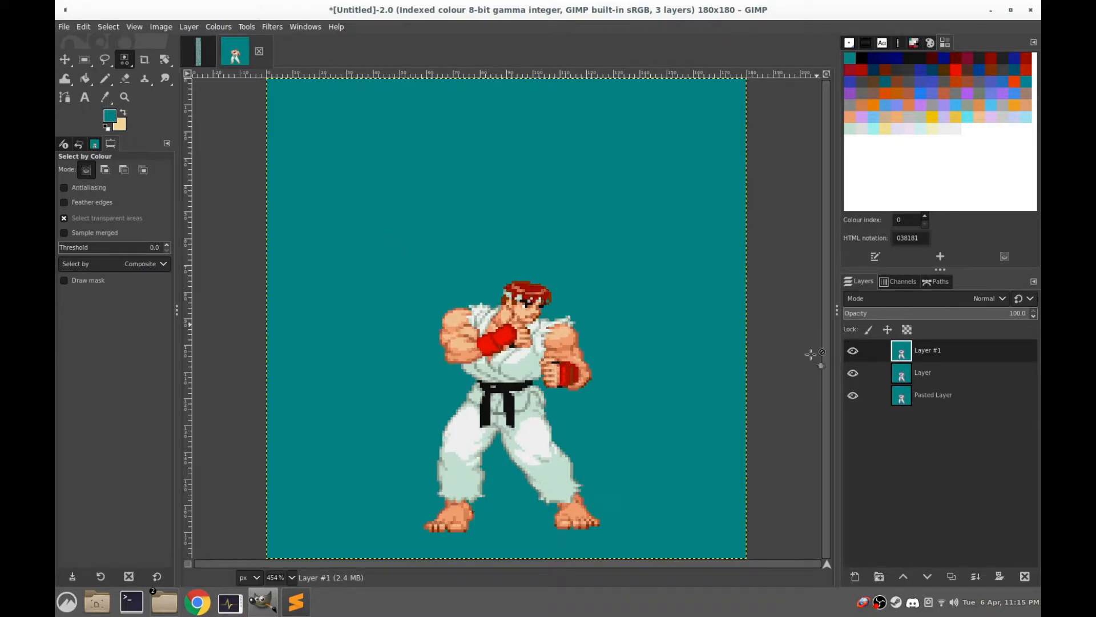
# Copy the sixth sprite in the sprite sheet's second row with a rectangular selection of about 72 × 106 px
pyautogui.click(200, 51)
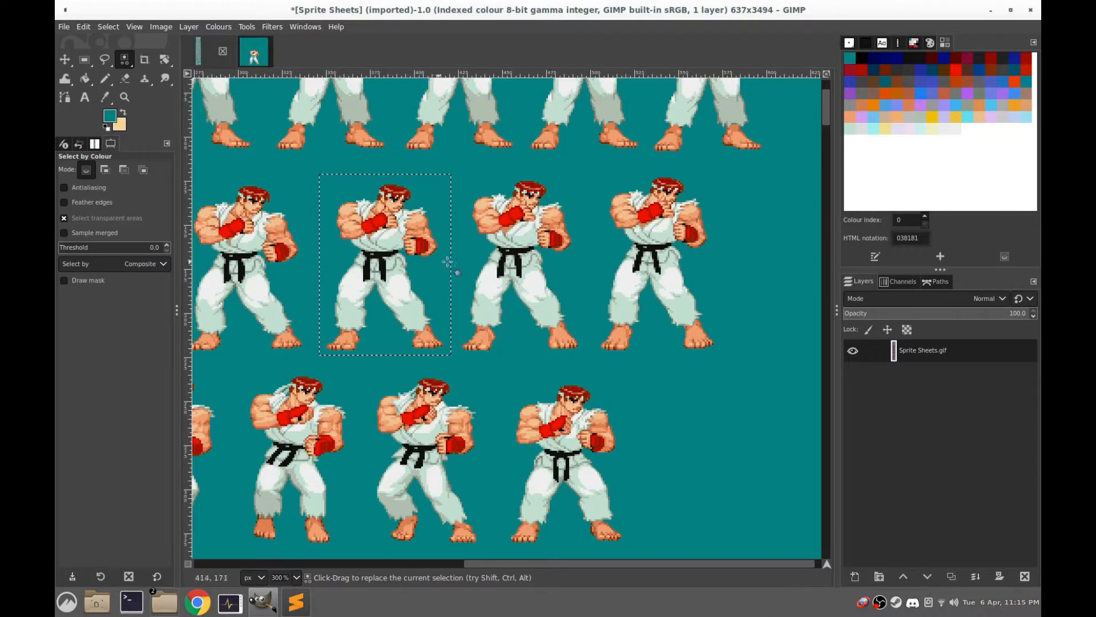
pyautogui.click(81, 61)
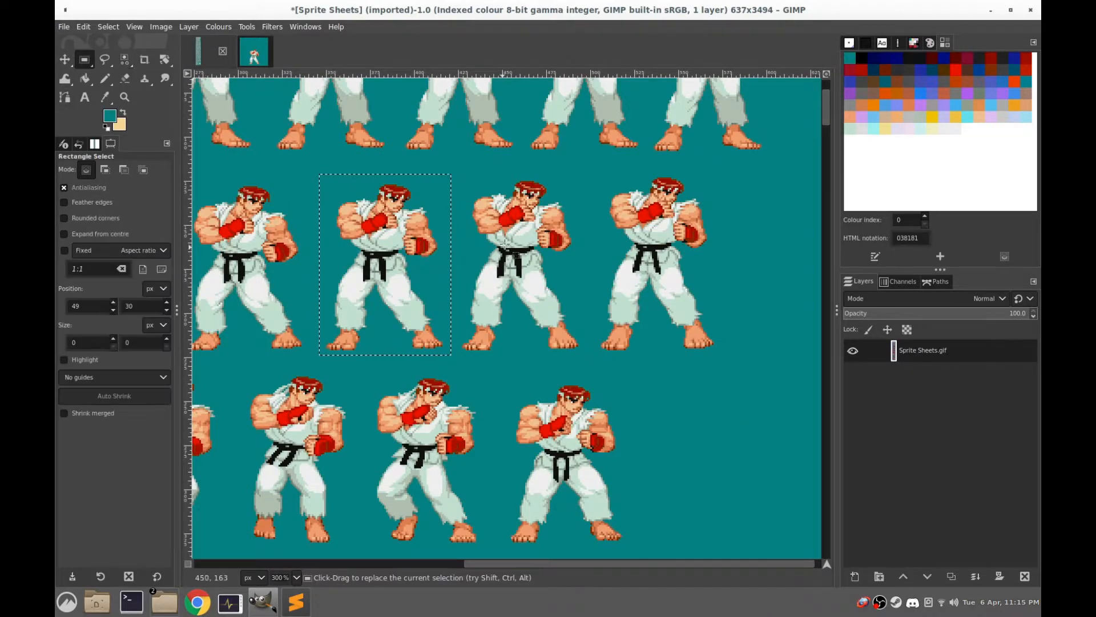
pyautogui.moveTo(580, 168); pyautogui.dragTo(454, 353)
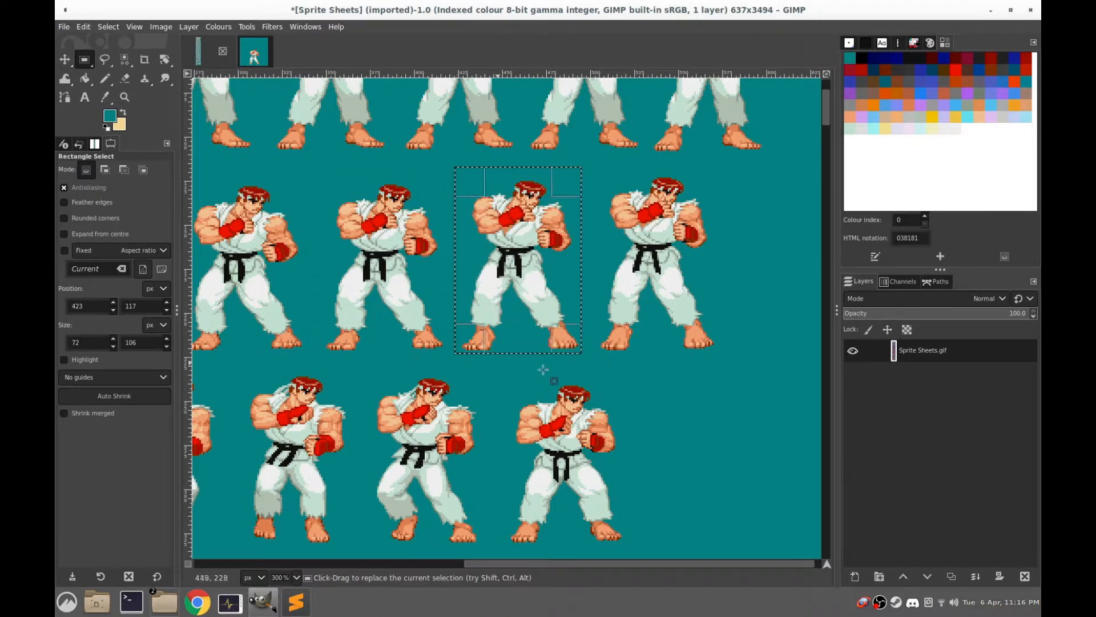
pyautogui.hotkey('ctrl', 'c')
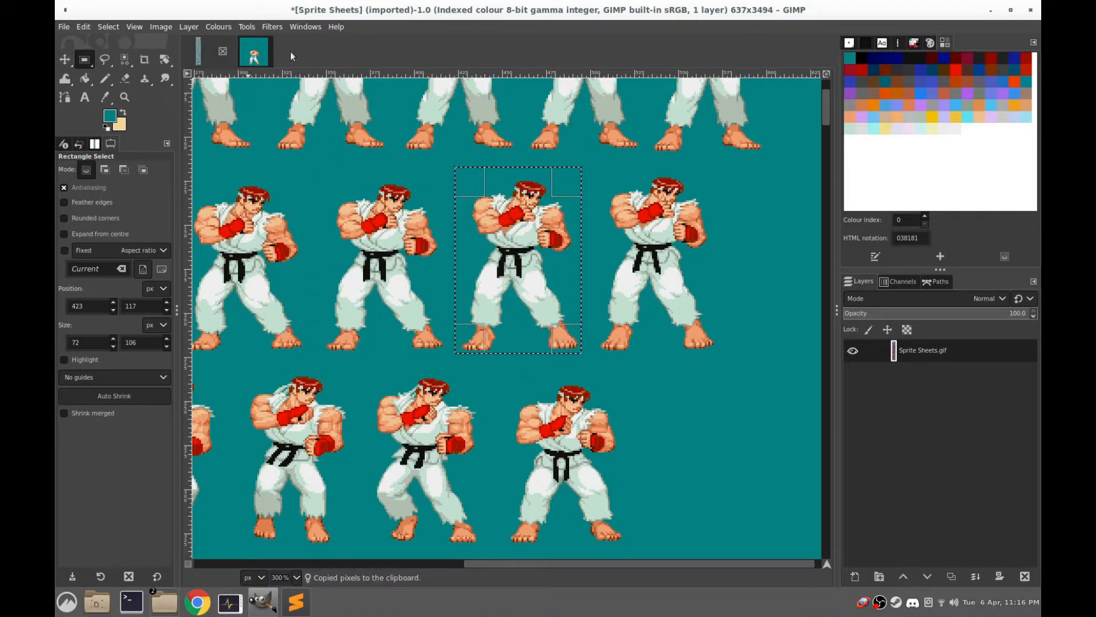
# Add a transparent 180 × 180 px layer above the three sprite layers in the frame image
pyautogui.click(271, 54)
pyautogui.rightClick(903, 354)
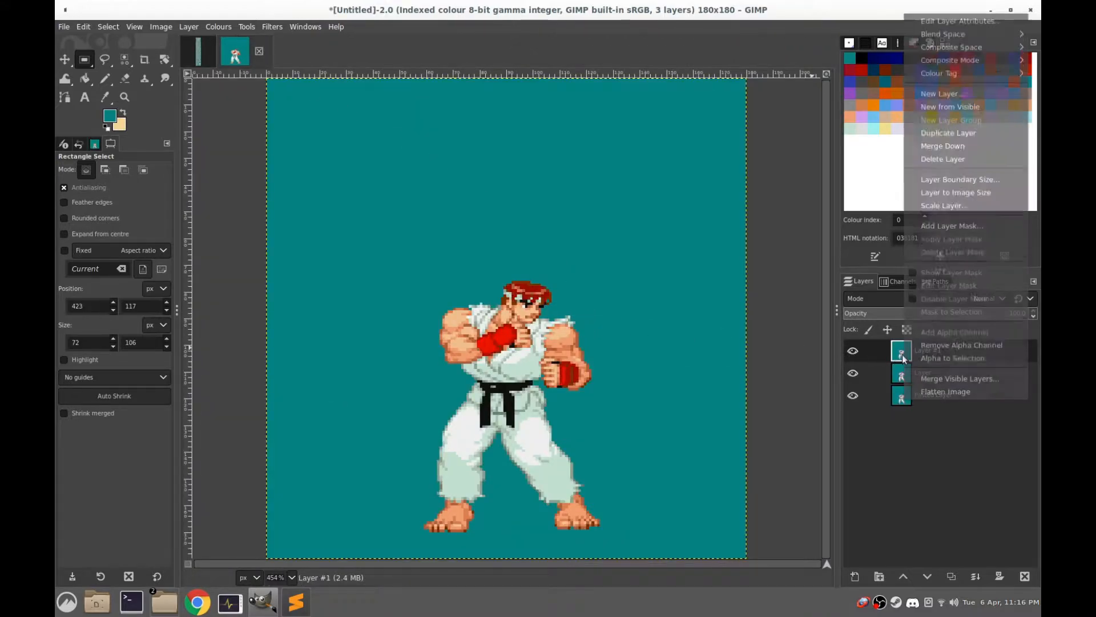
pyautogui.click(942, 83)
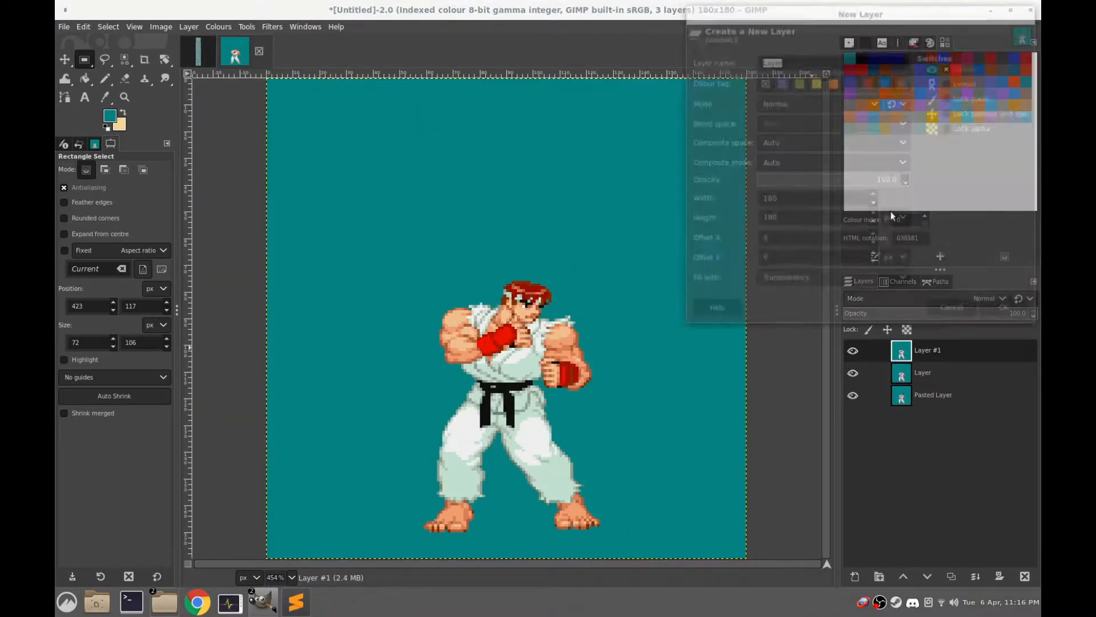
pyautogui.click(999, 311)
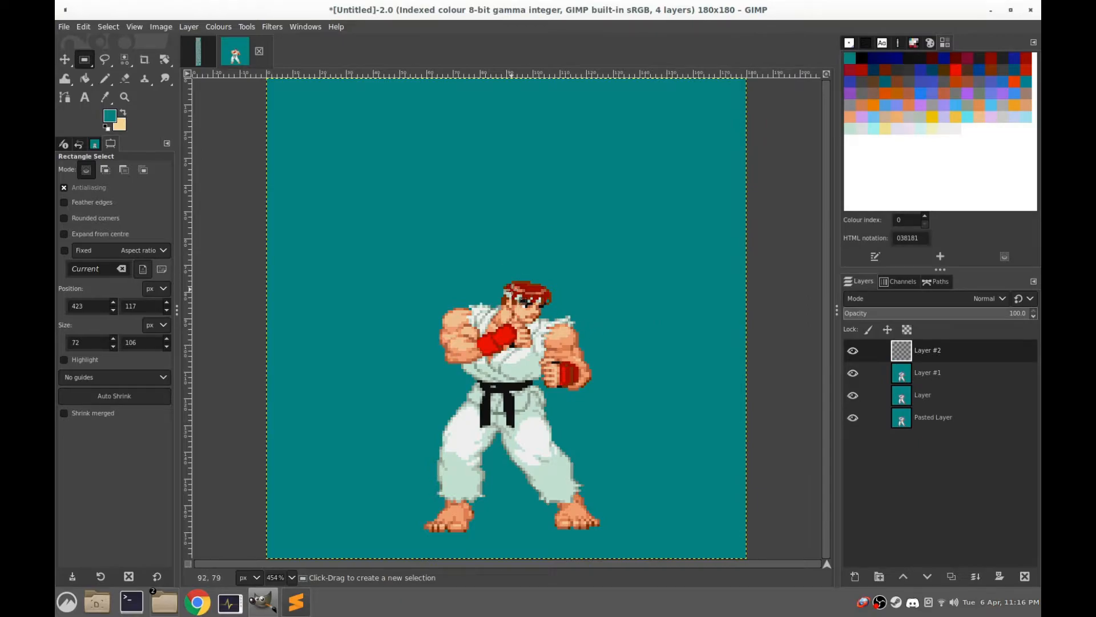
# Paste the sixth sprite into the empty layer, anchor it, and remove its teal background using a selection by colour
pyautogui.hotkey('ctrl', 'v')
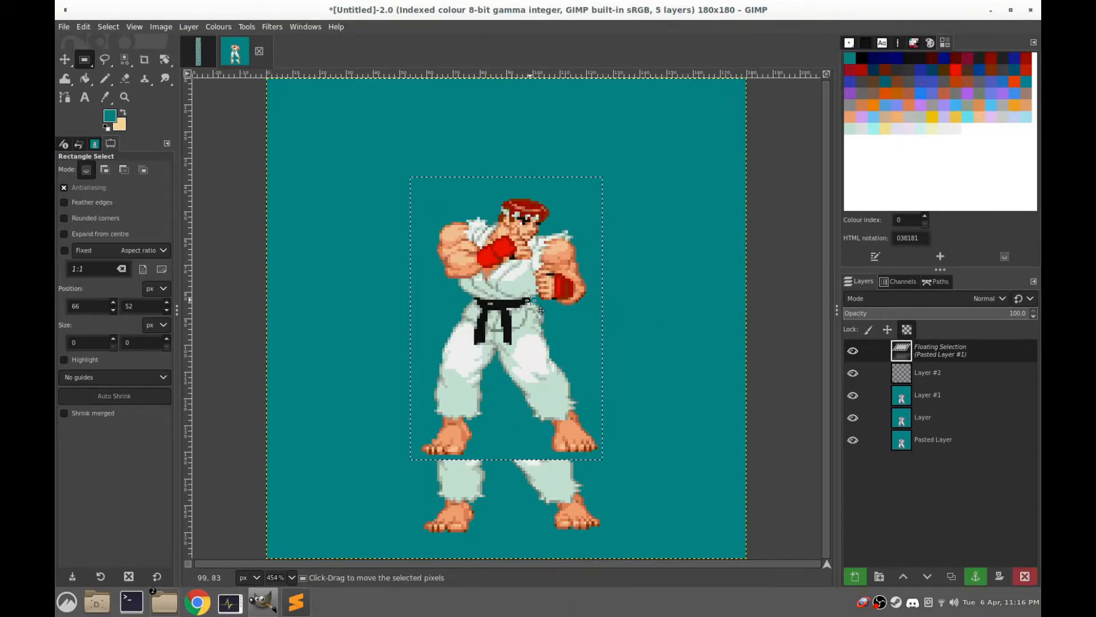
pyautogui.click(330, 156)
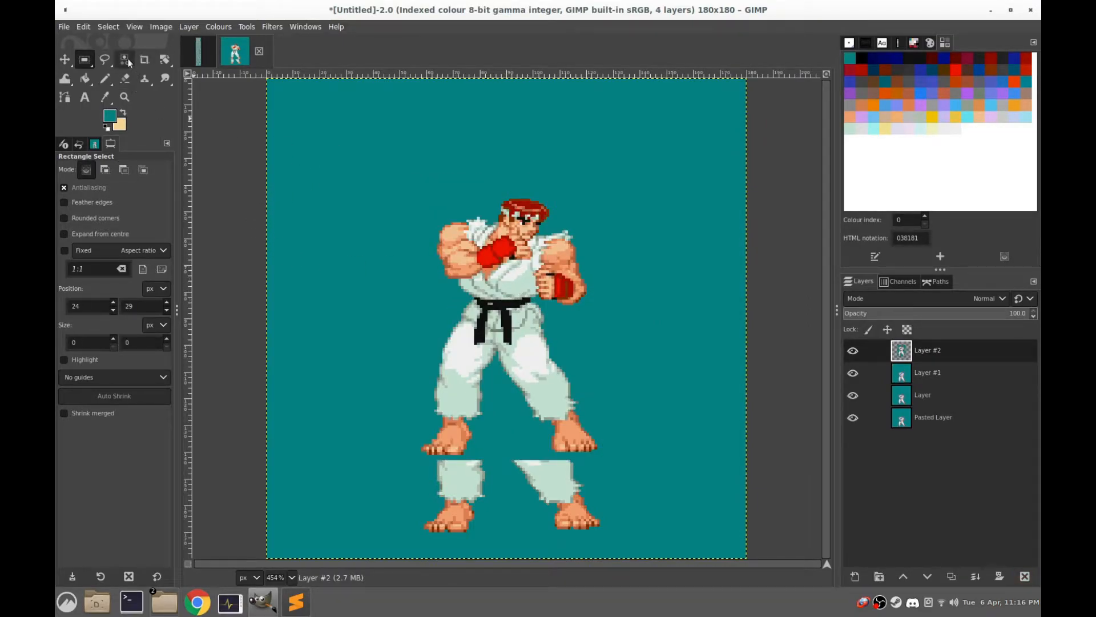
pyautogui.click(128, 61)
pyautogui.click(463, 193)
pyautogui.press('Delete')
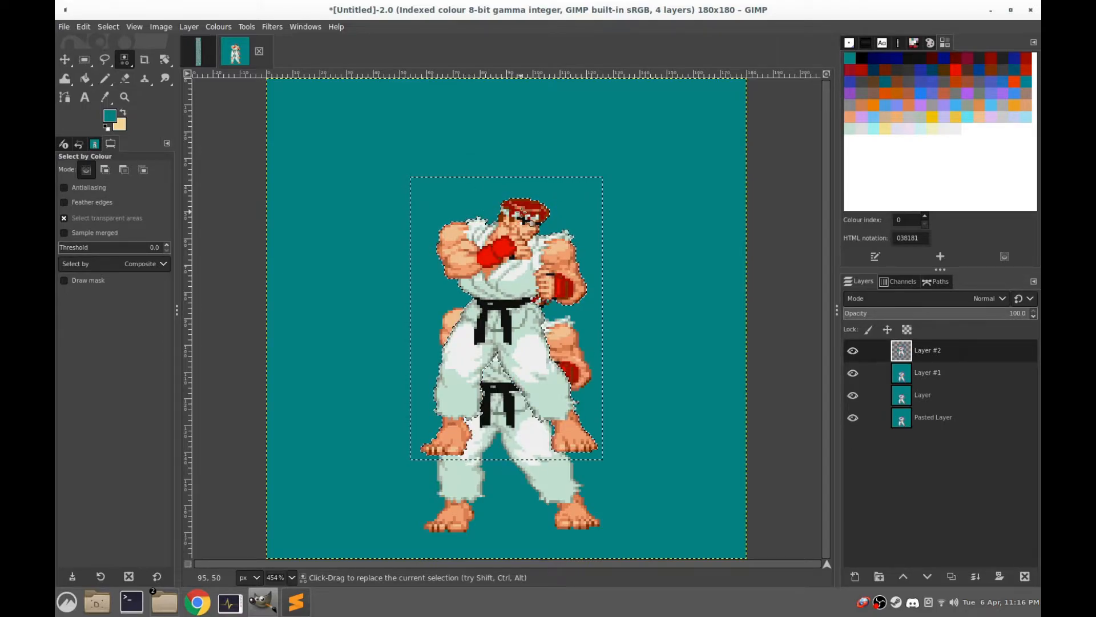
# Enclose the newly pasted sprite in a rectangular selection of about 86 × 117 px and float it
pyautogui.press('r')
pyautogui.click(623, 123)
pyautogui.moveTo(624, 150); pyautogui.dragTo(394, 461)
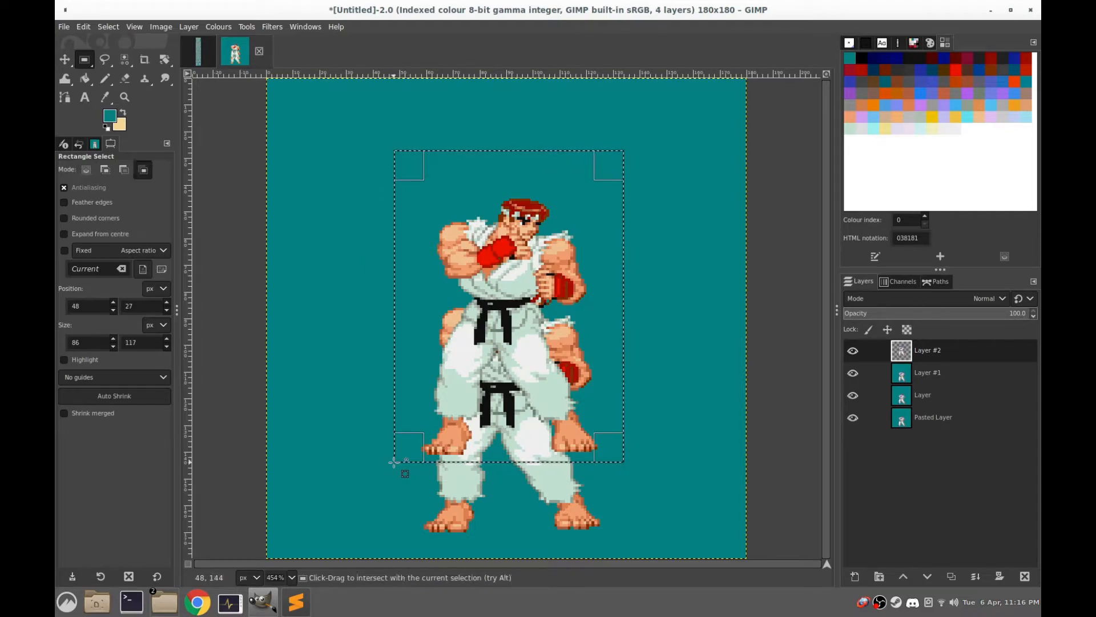
pyautogui.hotkey('ctrl', 'shift', 'l')
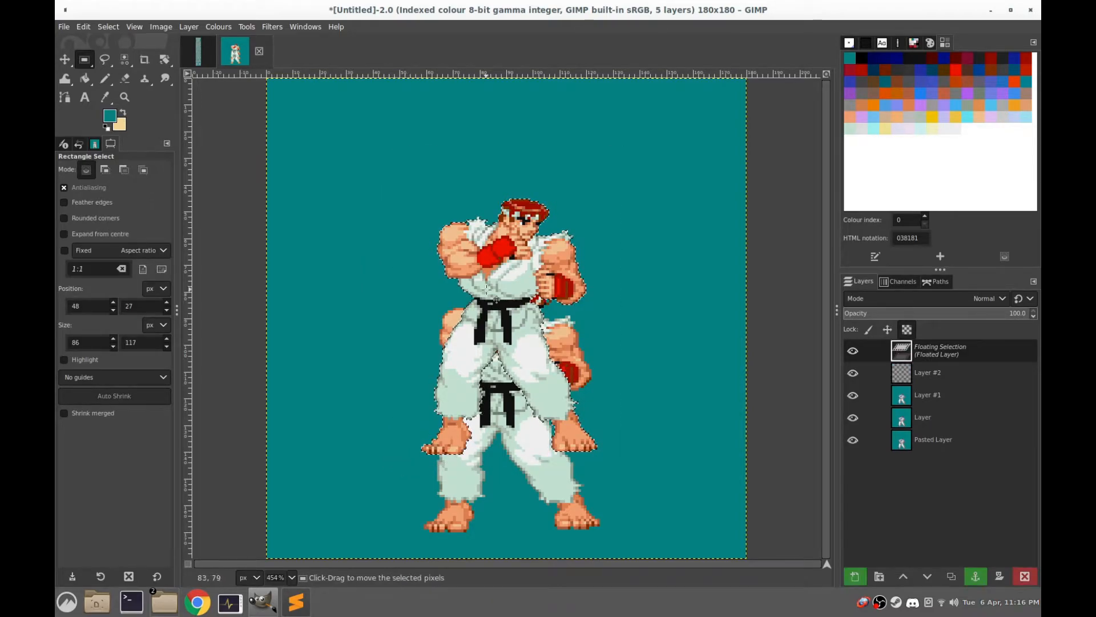
# Move the floating sprite down and fine-tune its position until its feet line up with those of the frame below
pyautogui.moveTo(508, 248); pyautogui.dragTo(506, 304)
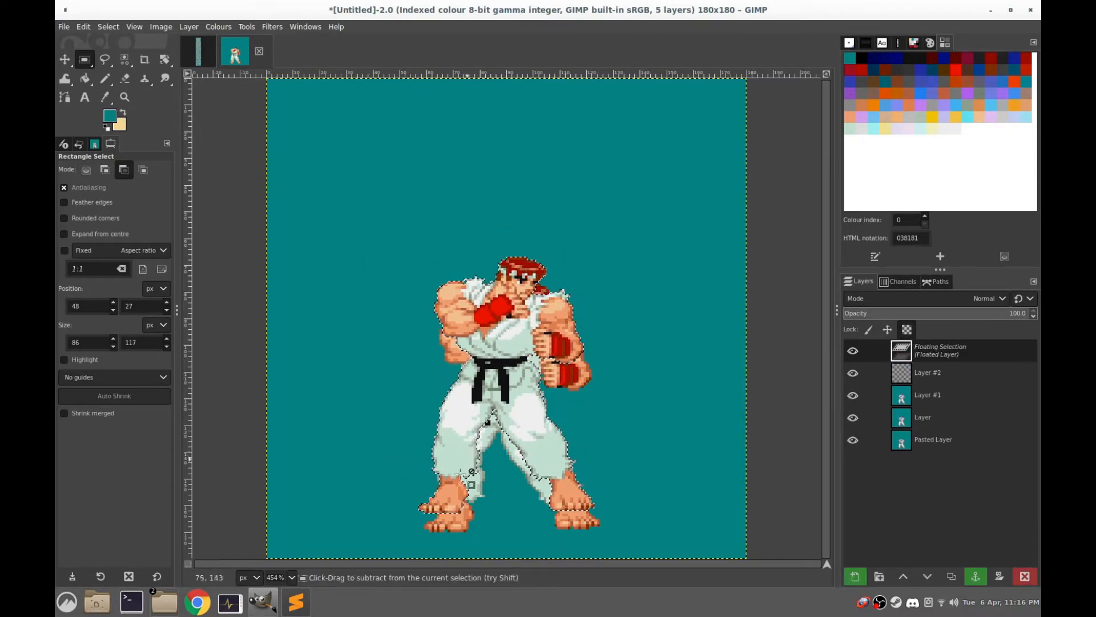
pyautogui.scroll(6, 456, 483)
pyautogui.moveTo(468, 398); pyautogui.dragTo(522, 2)
pyautogui.moveTo(443, 182); pyautogui.dragTo(478, 298)
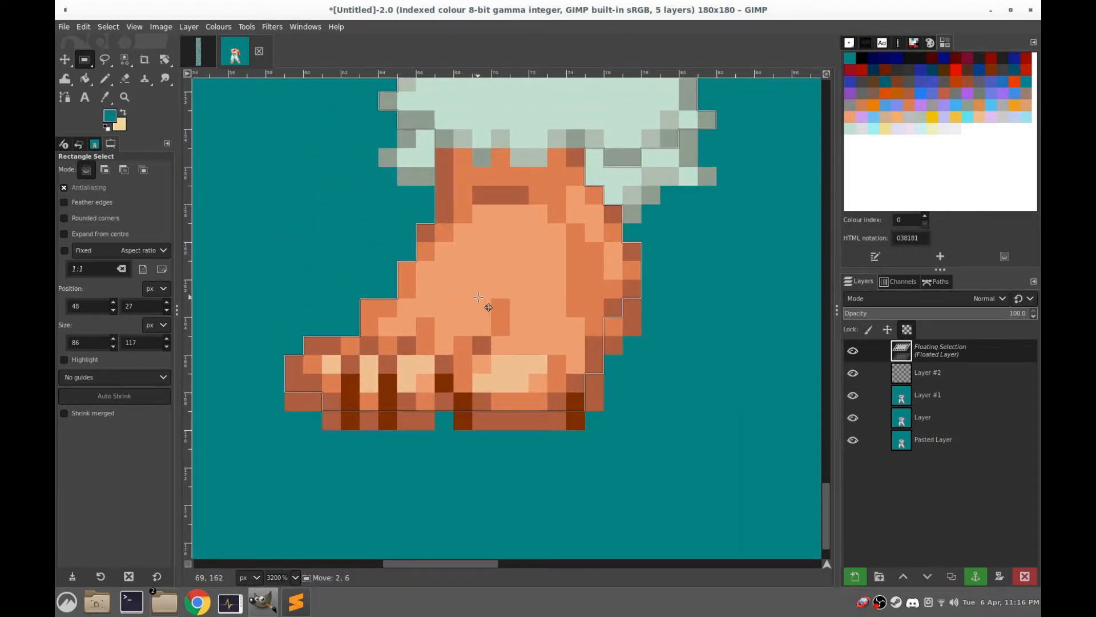
pyautogui.scroll(-5, 479, 297)
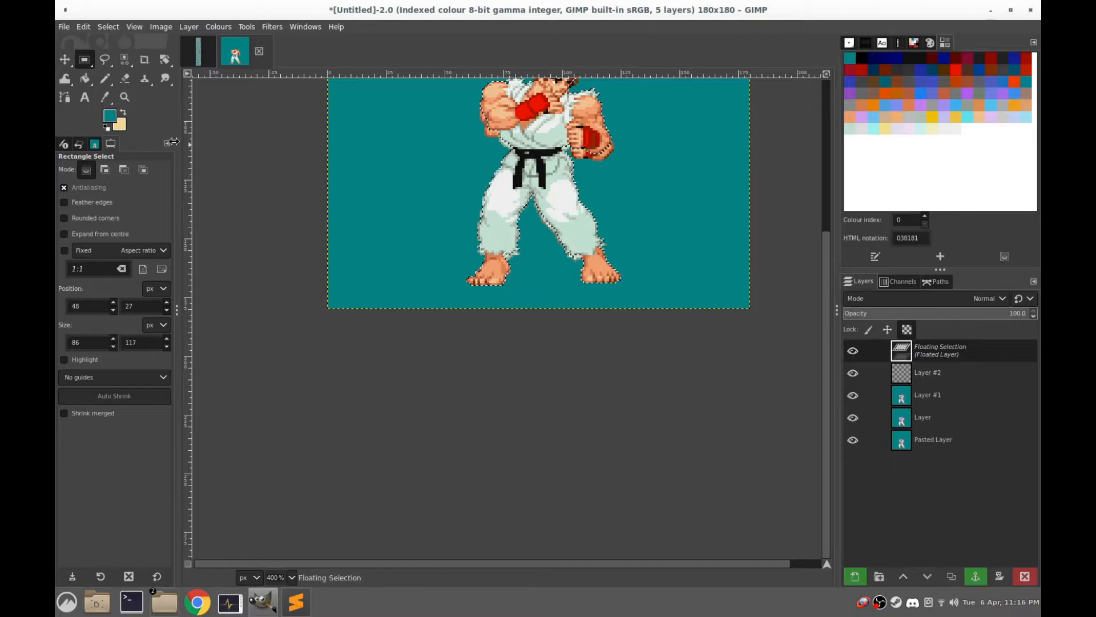
# Anchor the aligned sprite onto the topmost layer and hide the three frame layers beneath it
pyautogui.click(568, 222)
pyautogui.scroll(3, 550, 237)
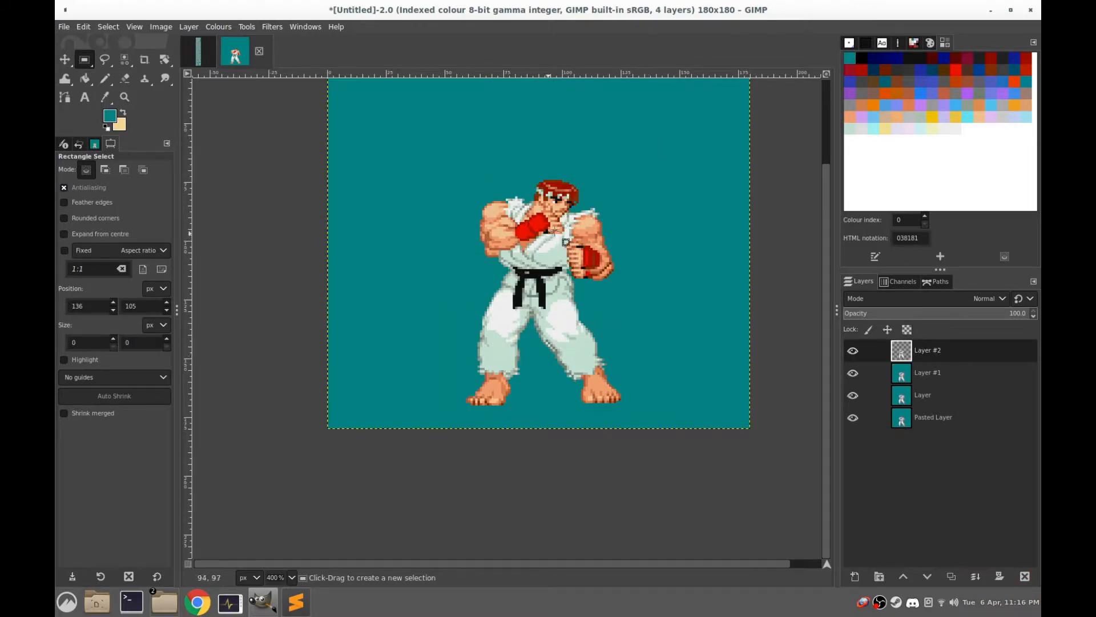
pyautogui.click(852, 374)
pyautogui.click(851, 398)
pyautogui.click(851, 417)
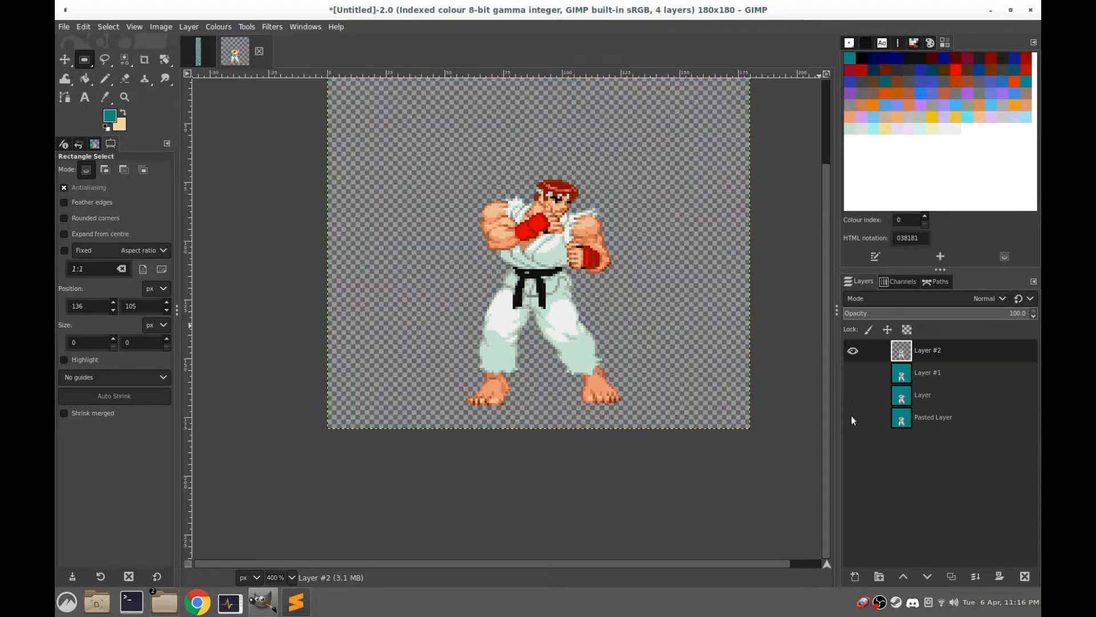
# Select the transparent area around the sprite in Layer #2 by colour and fill it with the teal foreground colour 038181
pyautogui.click(124, 59)
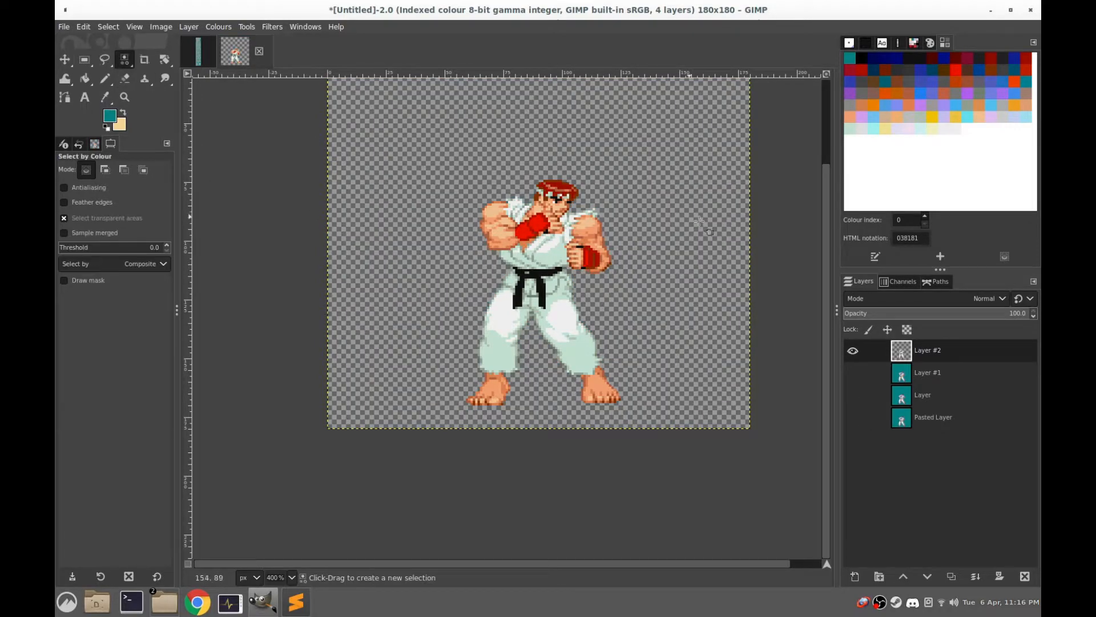
pyautogui.click(617, 162)
pyautogui.hotkey('ctrl', ',')
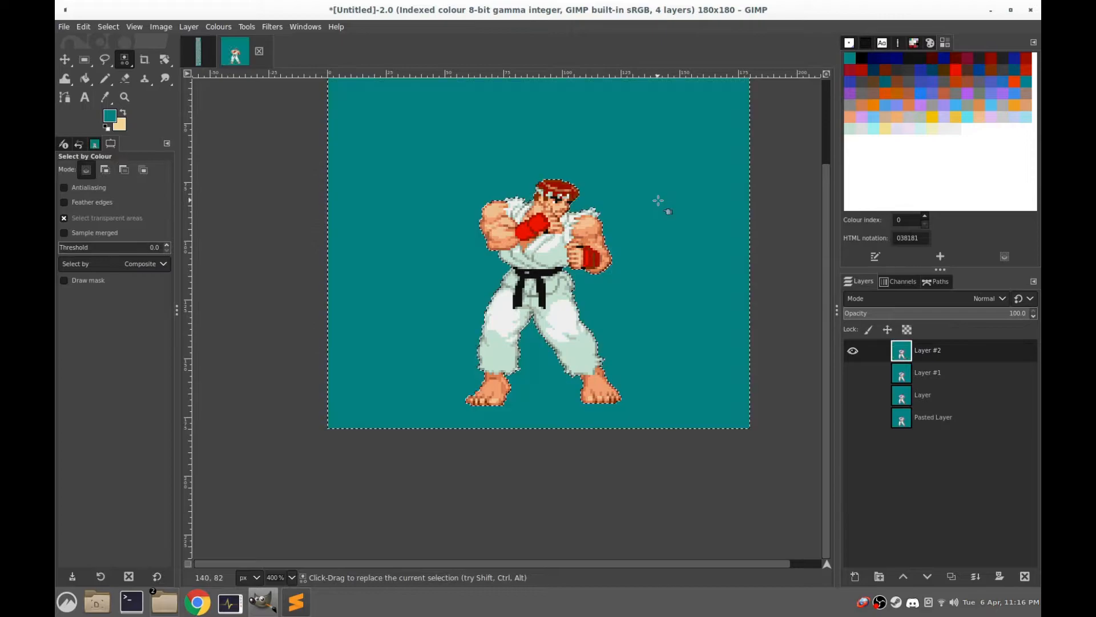
pyautogui.click(84, 59)
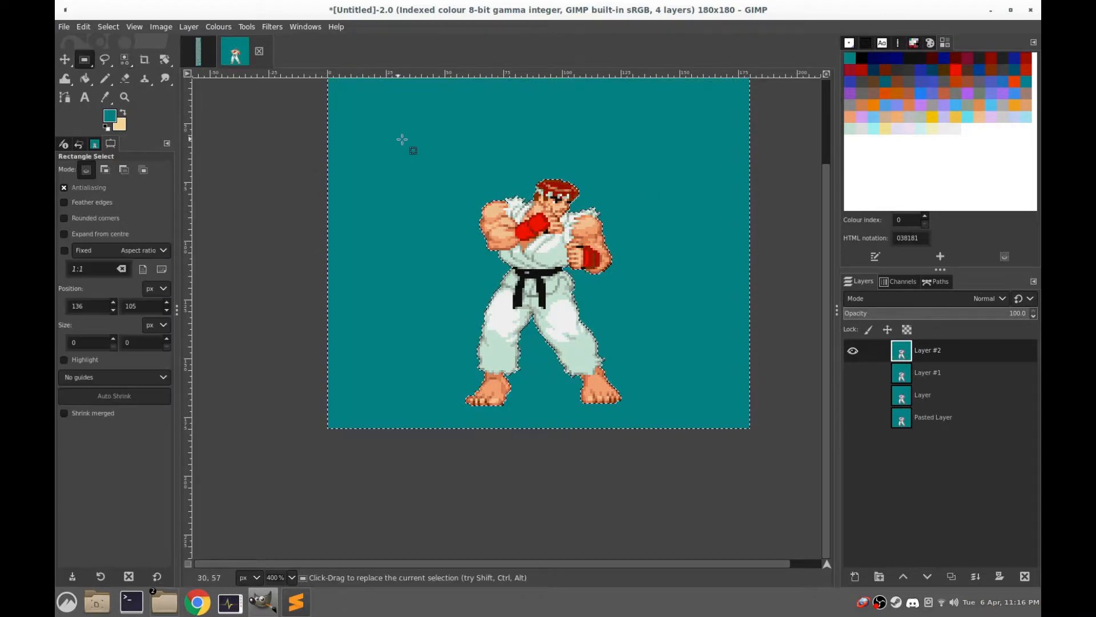
# Show Layer #1 and flip Layer #2's visibility repeatedly to compare the two frames' alignment
pyautogui.click(855, 370)
pyautogui.click(852, 354)
pyautogui.click(852, 354)
pyautogui.click(852, 354)
pyautogui.click(851, 354)
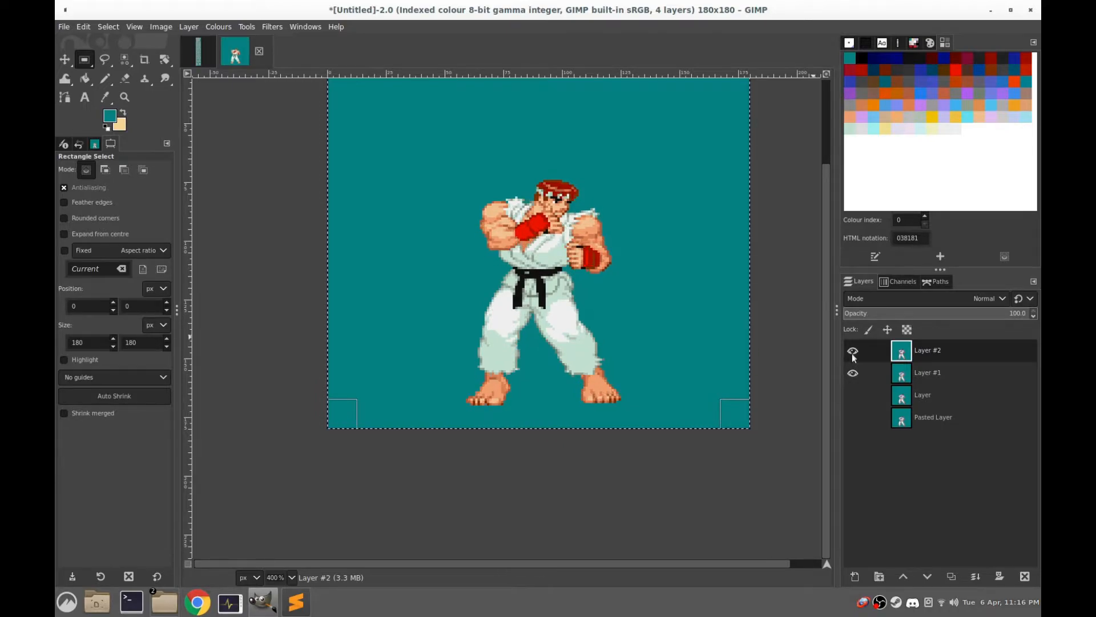
pyautogui.click(852, 354)
pyautogui.click(852, 353)
pyautogui.click(852, 354)
pyautogui.click(852, 354)
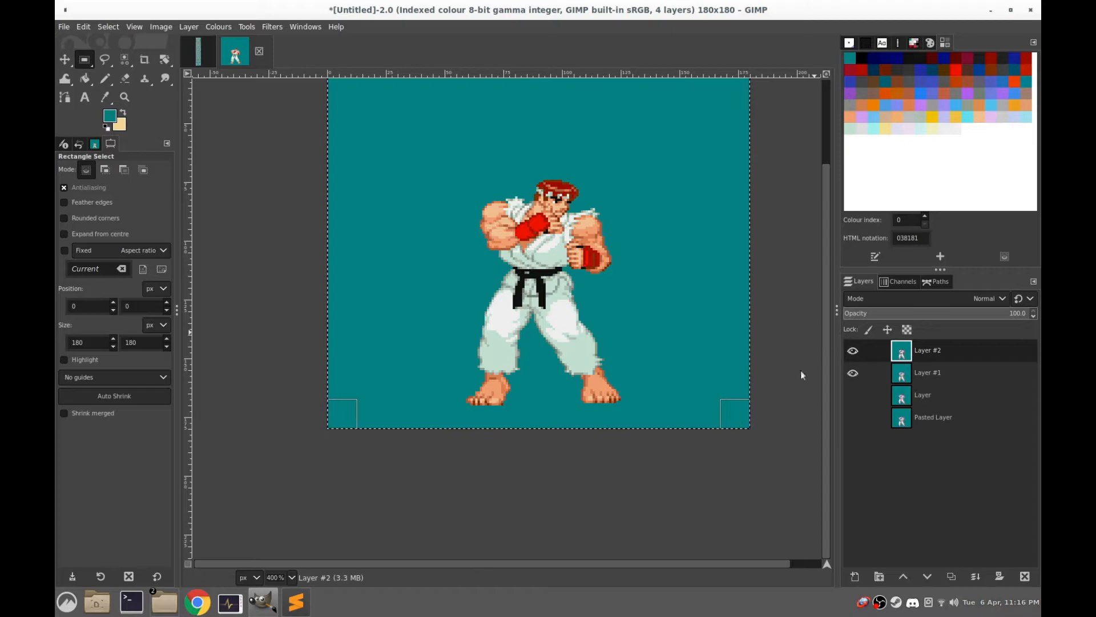
# Copy the last sprite in the sheet's second idle row using a rectangular selection of about 72 × 104 px, and return to the frame image
pyautogui.click(198, 51)
pyautogui.hscroll(3, 703, 327)
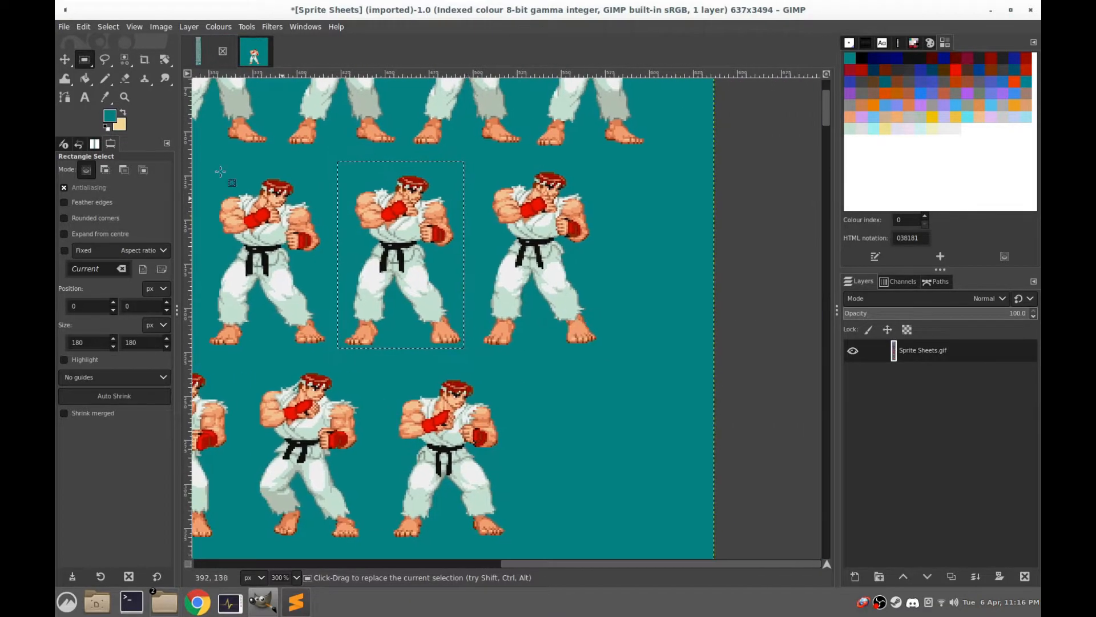
pyautogui.moveTo(600, 165); pyautogui.dragTo(472, 348)
pyautogui.hotkey('ctrl', 'c')
pyautogui.click(253, 55)
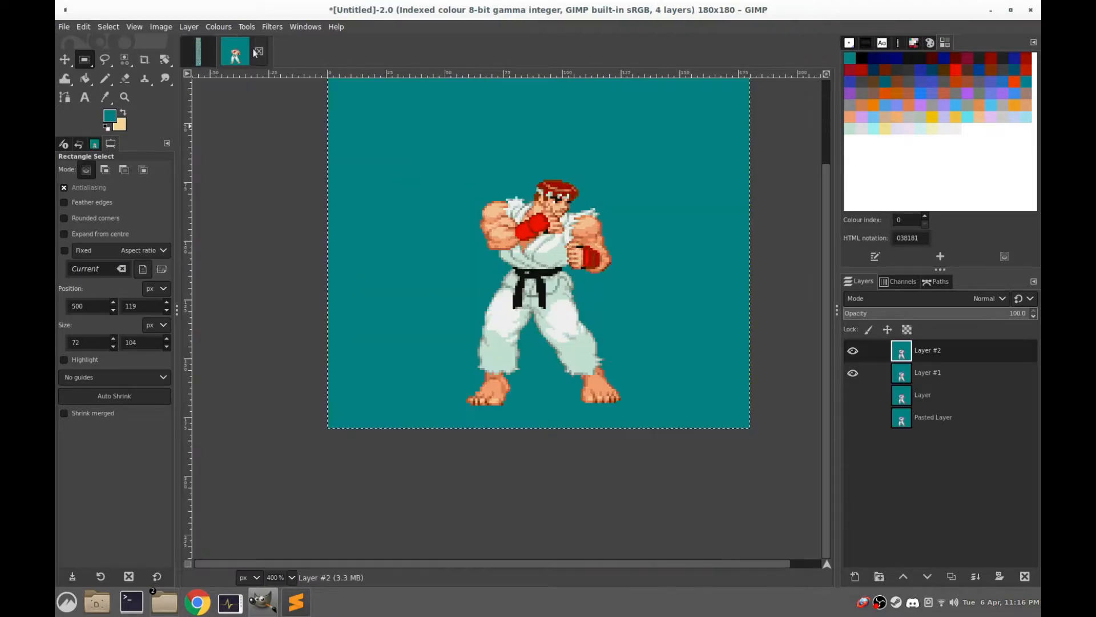
# Add a transparent 180 × 180 px layer above Layer #2
pyautogui.rightClick(907, 350)
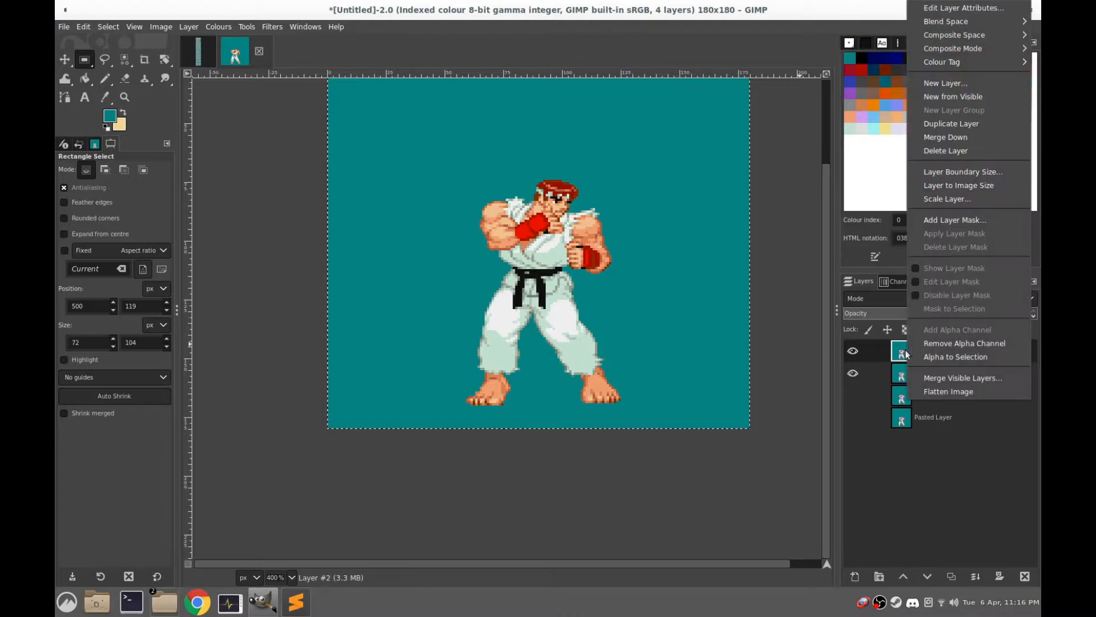
pyautogui.click(946, 83)
pyautogui.click(1008, 313)
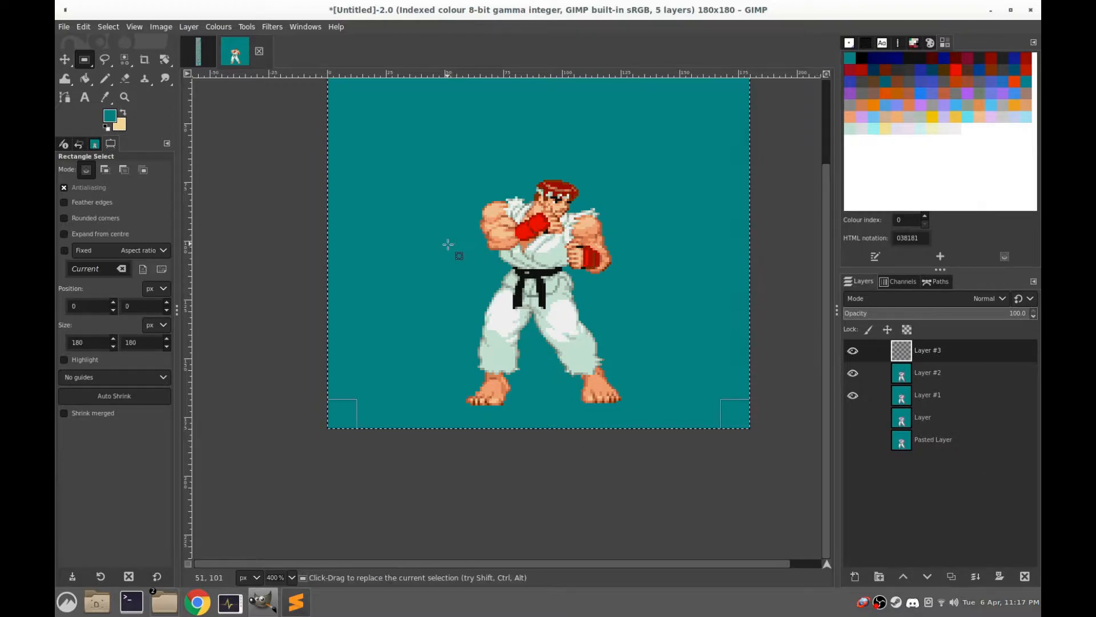
# Paste and anchor the copied sprite in the empty layer, remove its teal background by colour, and hide Layer #2 and Layer #1
pyautogui.hotkey('ctrl', 'v')
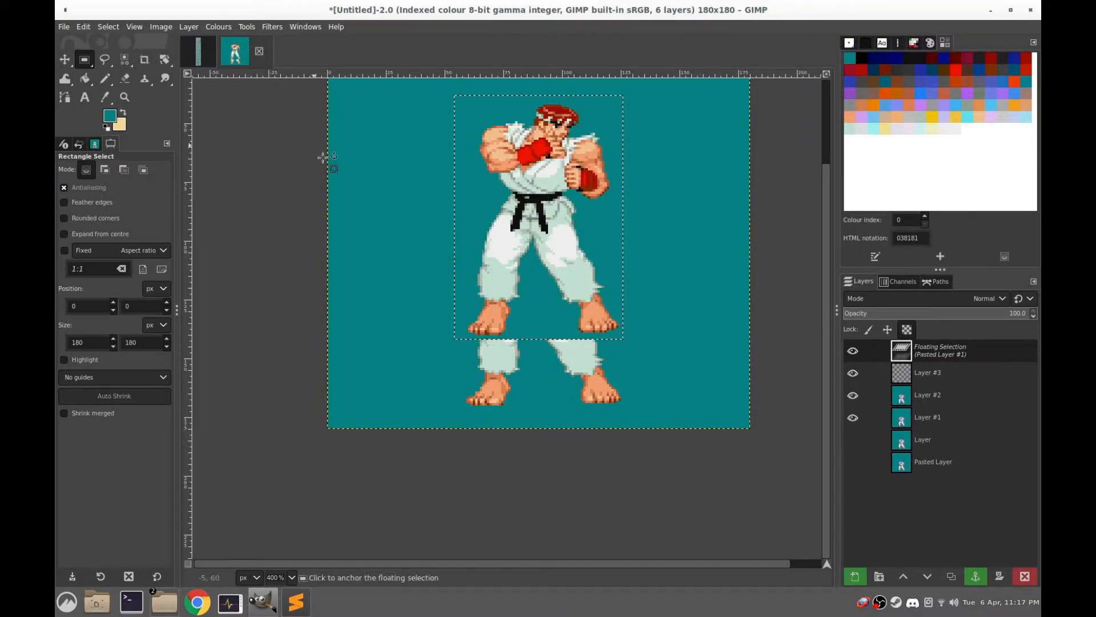
pyautogui.click(343, 167)
pyautogui.click(125, 60)
pyautogui.click(529, 307)
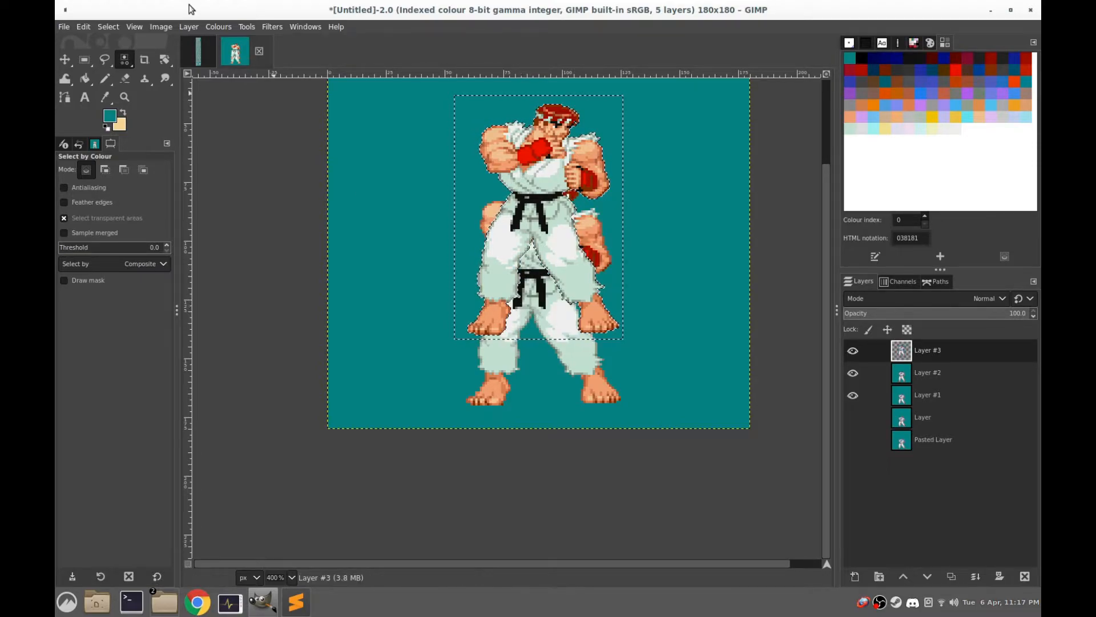
pyautogui.click(83, 61)
pyautogui.click(853, 373)
pyautogui.click(855, 396)
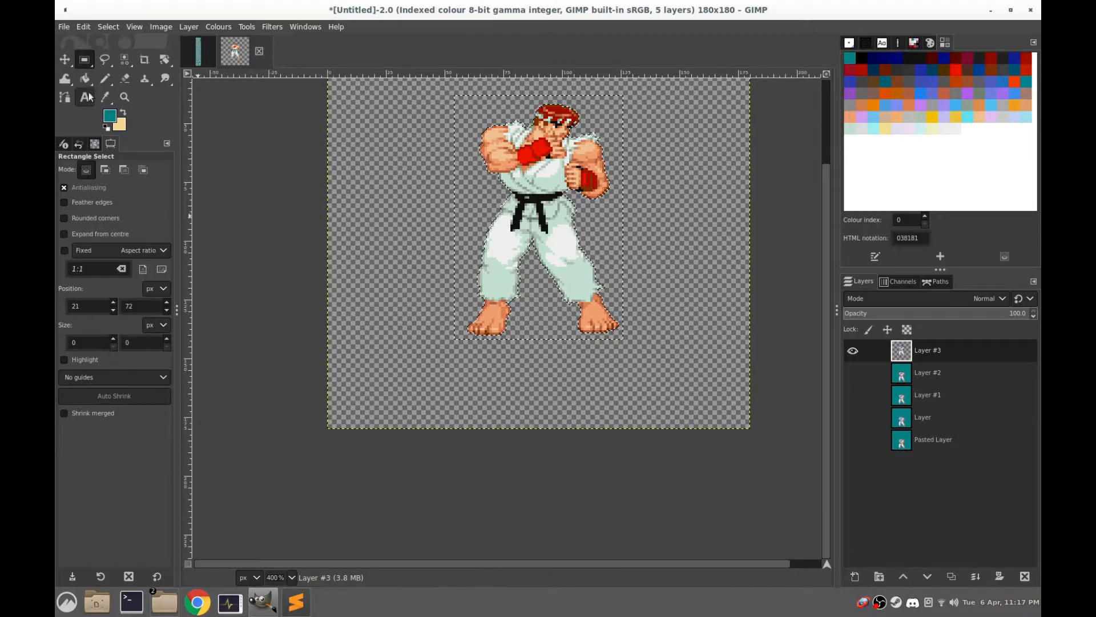
pyautogui.click(124, 60)
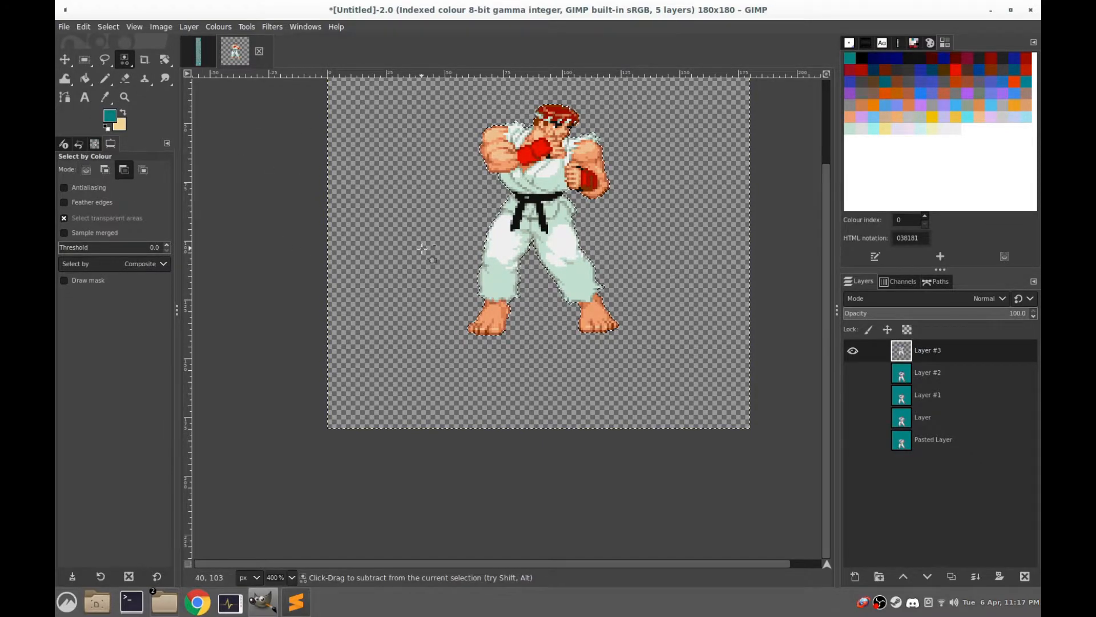
pyautogui.hotkey('ctrl', ',')
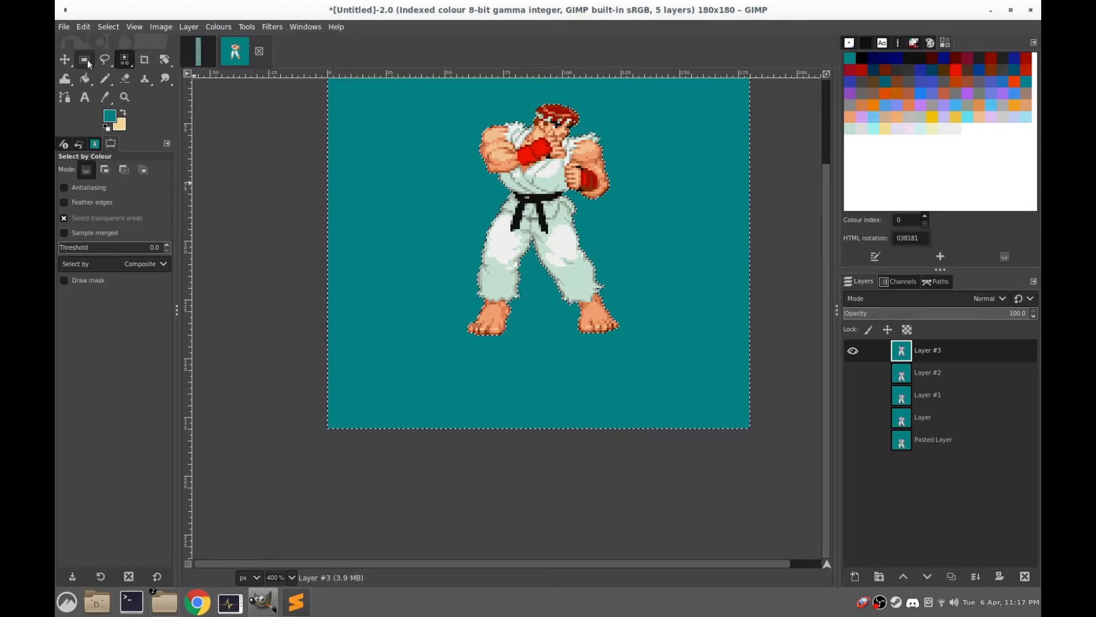
pyautogui.hotkey('ctrl', 'z')
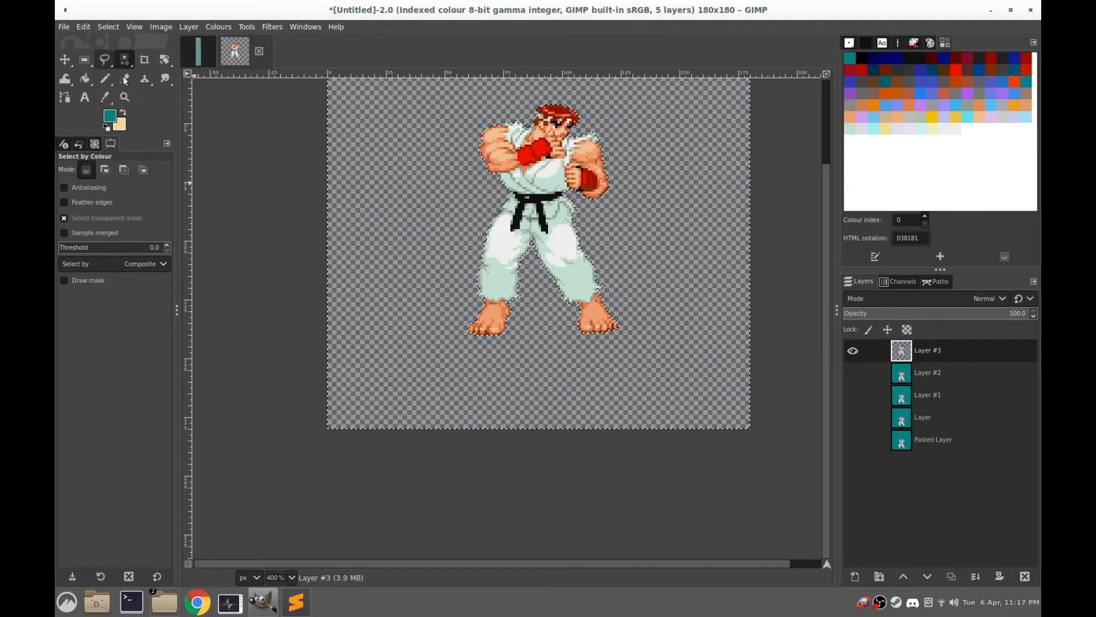
# Show Layer #2 again, enclose the pasted sprite in a rectangular selection of about 79 × 106 px, and float it
pyautogui.click(853, 373)
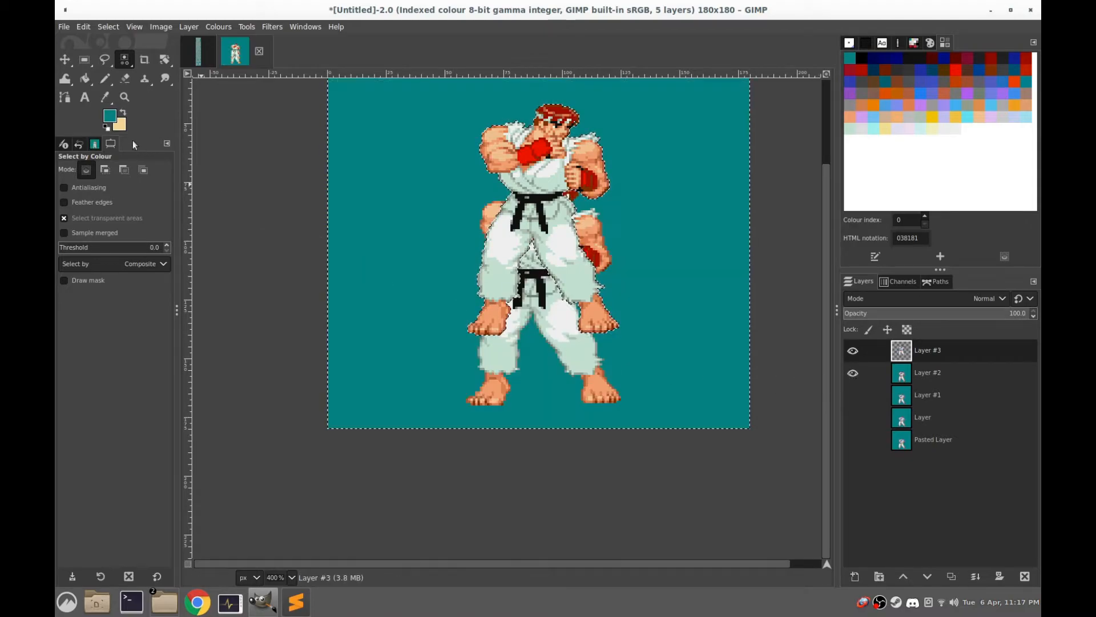
pyautogui.click(84, 59)
pyautogui.moveTo(650, 87); pyautogui.dragTo(563, 188)
pyautogui.click(672, 183)
pyautogui.moveTo(635, 92); pyautogui.dragTo(447, 341)
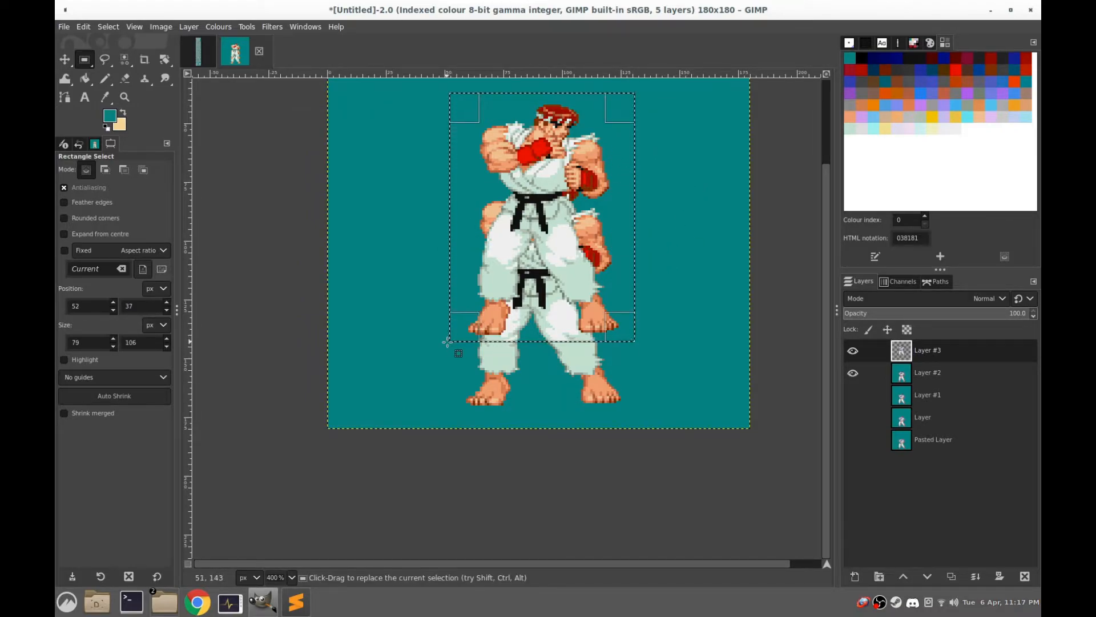
pyautogui.hotkey('ctrl', 'v')
# Move the floating sprite down until its feet line up with those of the frame below, and anchor it
pyautogui.scroll(4, 486, 425)
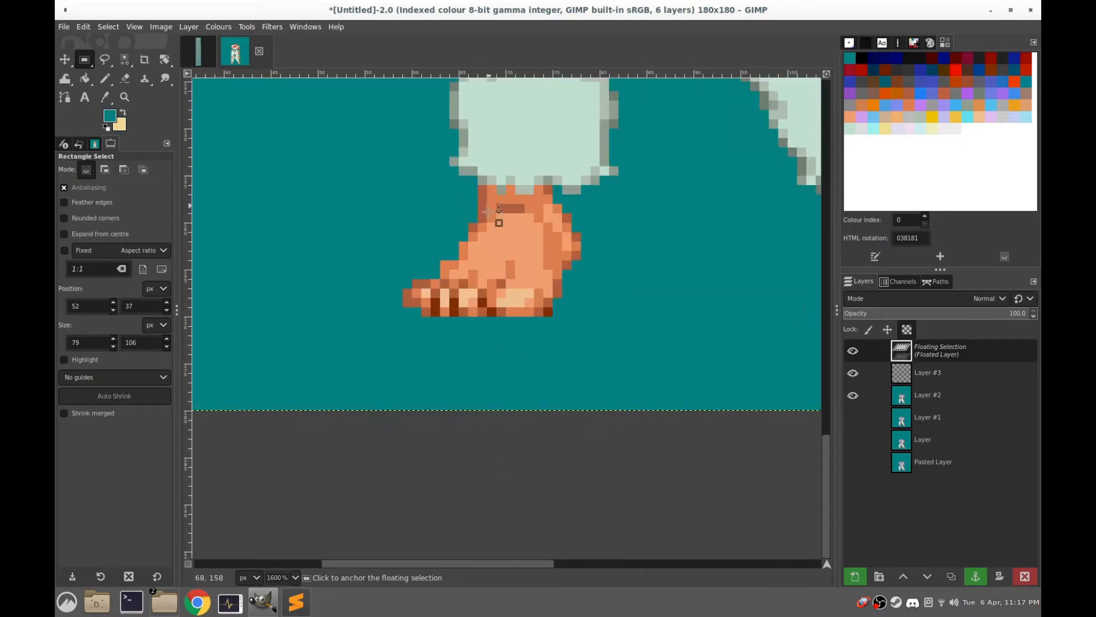
pyautogui.scroll(-1, 489, 207)
pyautogui.moveTo(499, 101); pyautogui.dragTo(495, 280)
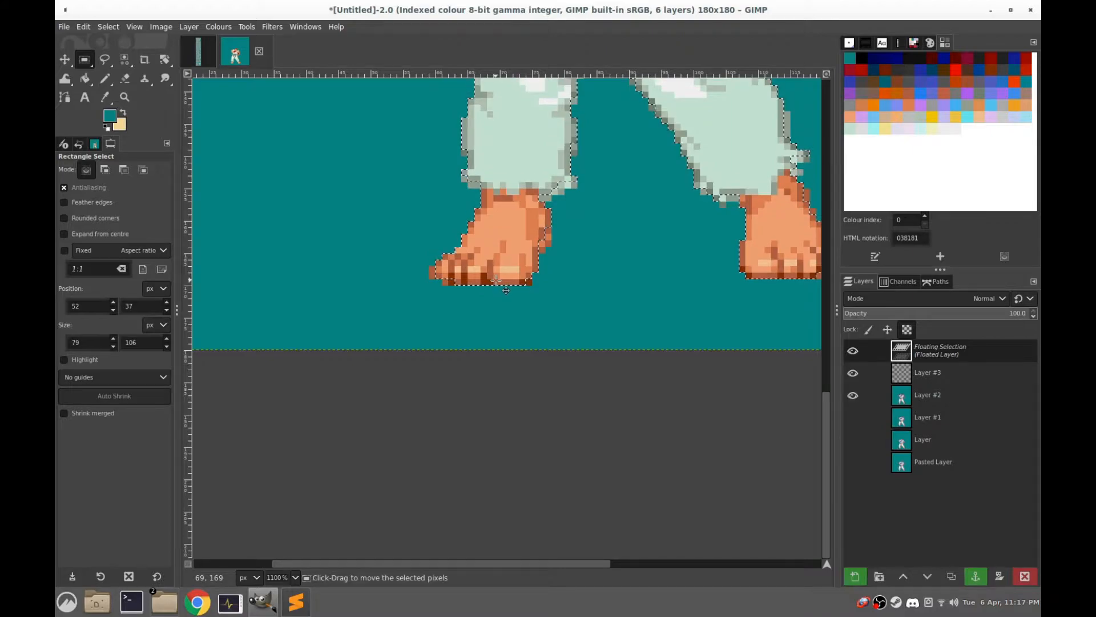
pyautogui.click(614, 246)
pyautogui.scroll(-4, 575, 255)
pyautogui.scroll(1, 594, 251)
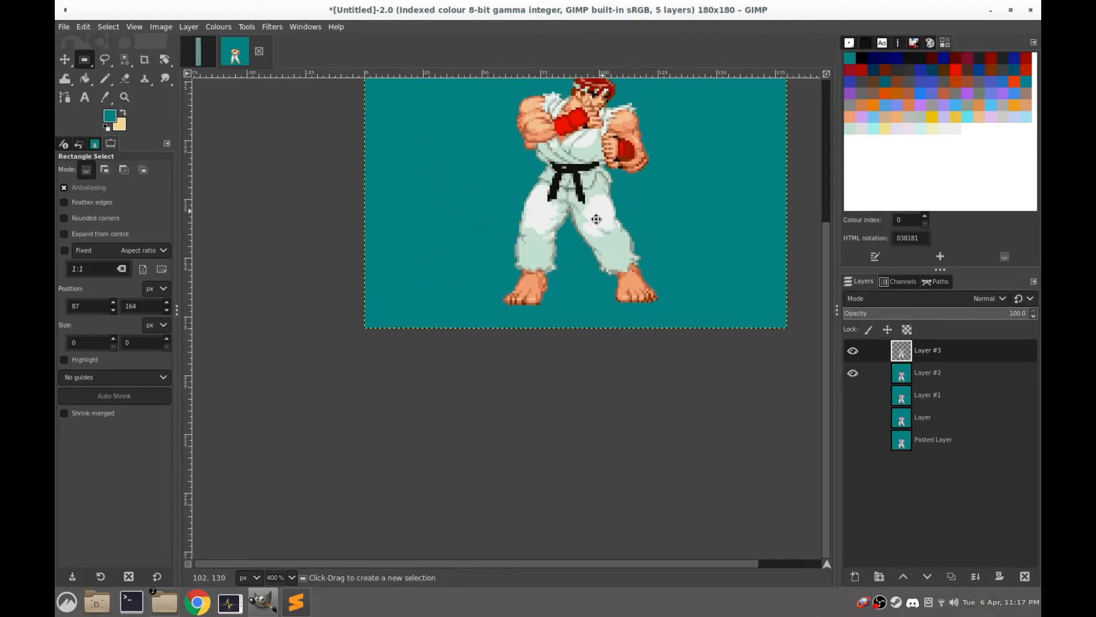
# Flip Layer #3's visibility repeatedly to compare its sprite's alignment with Layer #2
pyautogui.click(849, 352)
pyautogui.click(849, 352)
pyautogui.click(849, 351)
pyautogui.click(849, 352)
pyautogui.click(848, 352)
pyautogui.click(848, 352)
pyautogui.click(850, 352)
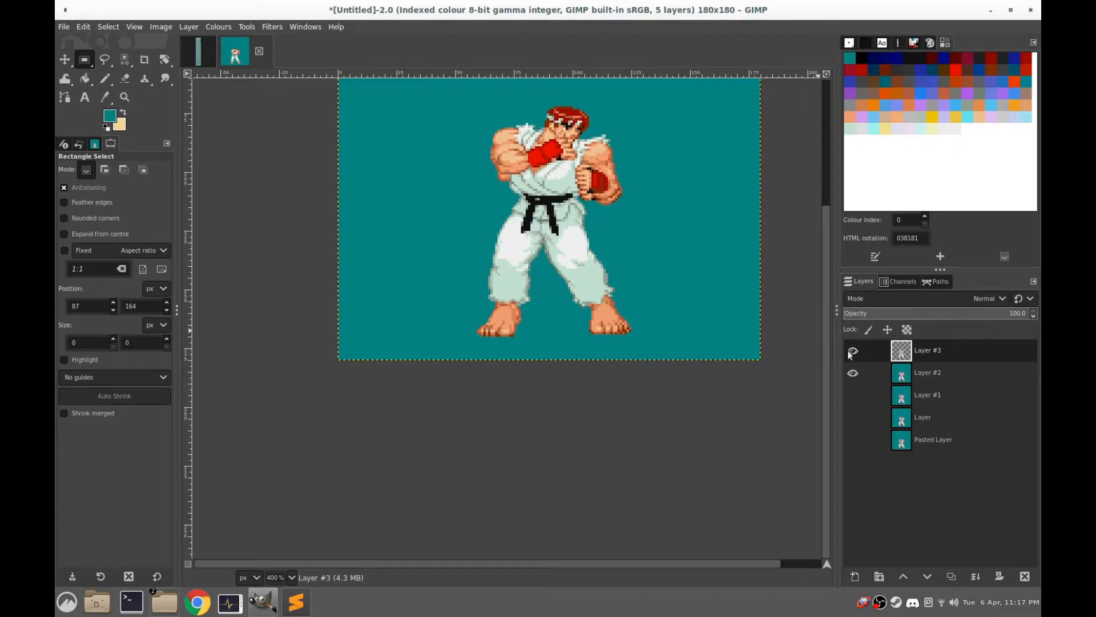
pyautogui.click(850, 354)
pyautogui.click(850, 354)
pyautogui.click(850, 355)
pyautogui.click(850, 354)
pyautogui.click(850, 356)
pyautogui.click(850, 356)
pyautogui.click(850, 356)
pyautogui.click(850, 357)
# Hide Layer #2 and fill the transparent area around the sprite in Layer #3 with teal using a selection by colour
pyautogui.click(856, 379)
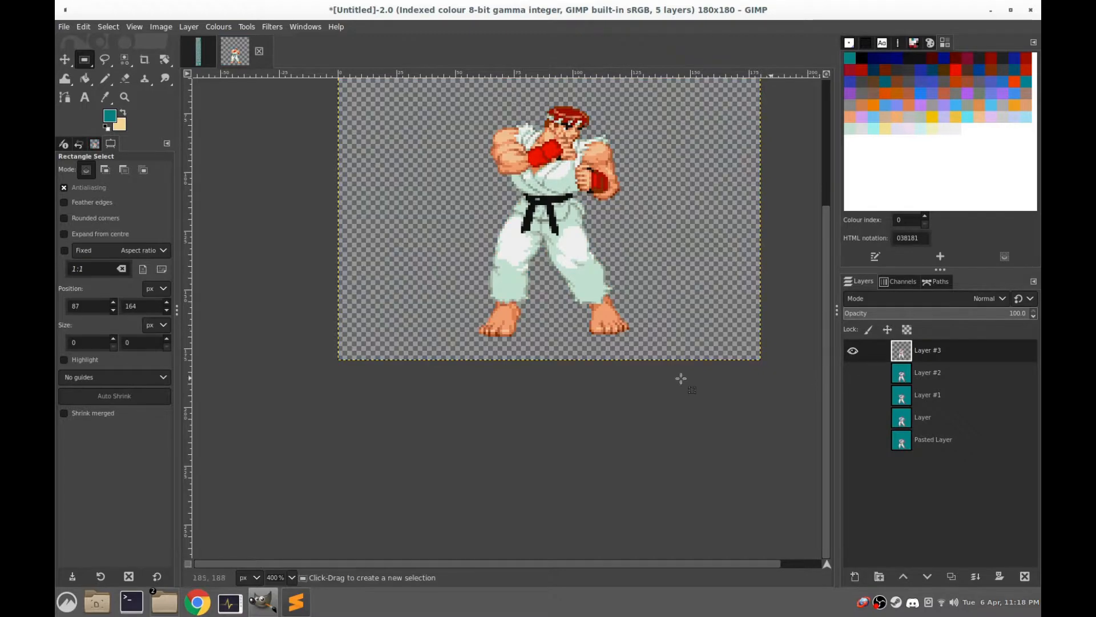
pyautogui.click(124, 58)
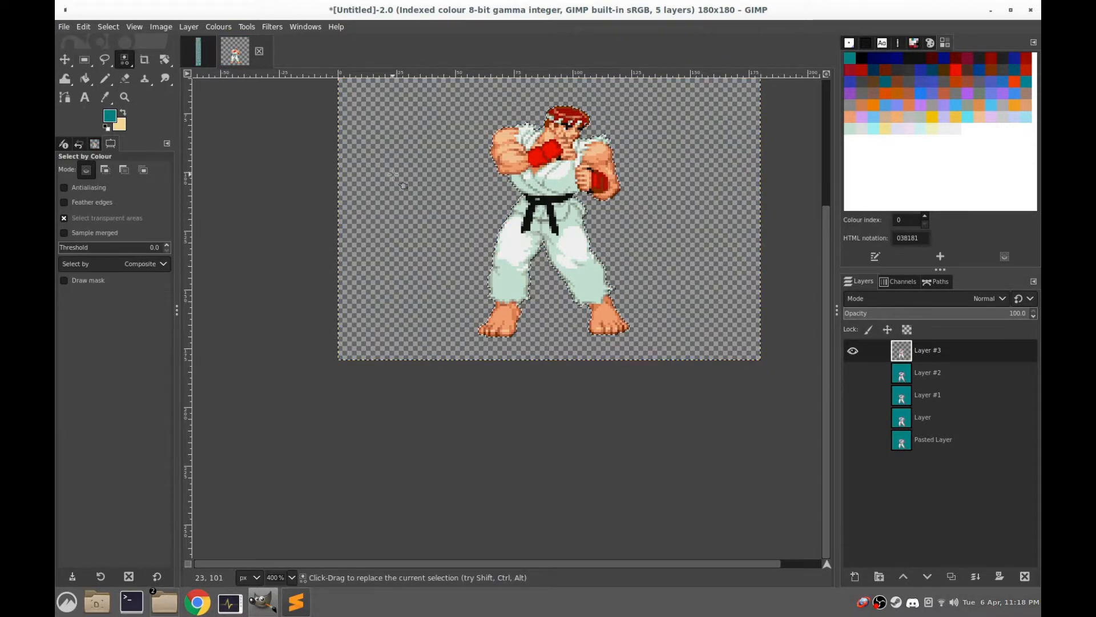
pyautogui.click(393, 175)
pyautogui.hotkey('ctrl', ',')
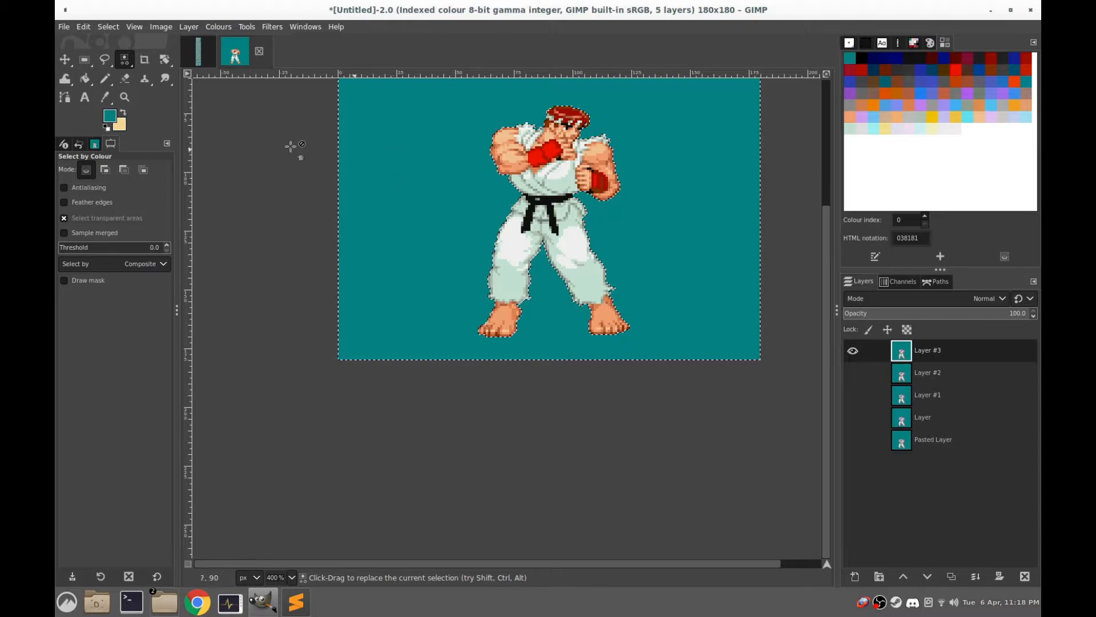
pyautogui.click(84, 60)
pyautogui.click(384, 135)
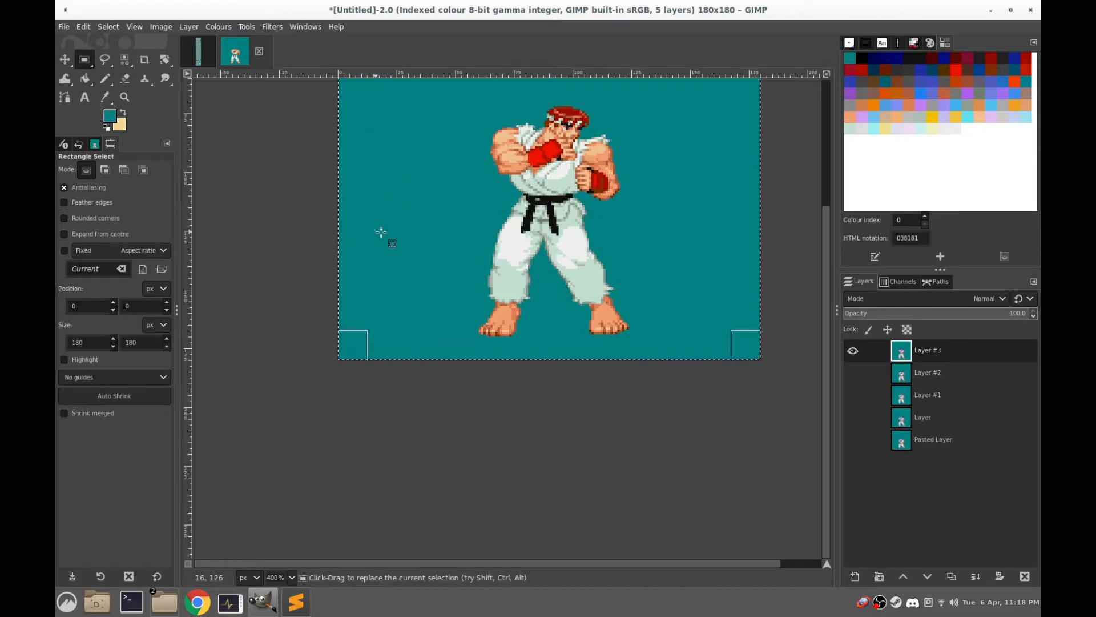
# Open the animation playback preview for the layered idle frames
pyautogui.scroll(-2, 523, 257)
pyautogui.moveTo(521, 221); pyautogui.dragTo(478, 308)
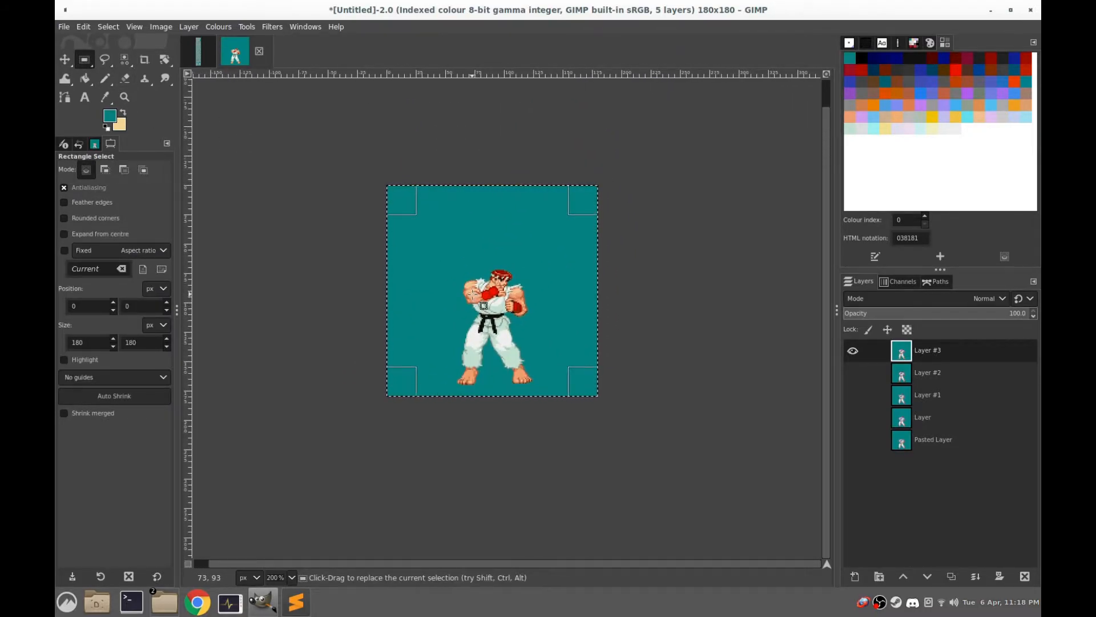
pyautogui.scroll(2, 474, 295)
pyautogui.scroll(-1, 548, 302)
pyautogui.scroll(1, 573, 311)
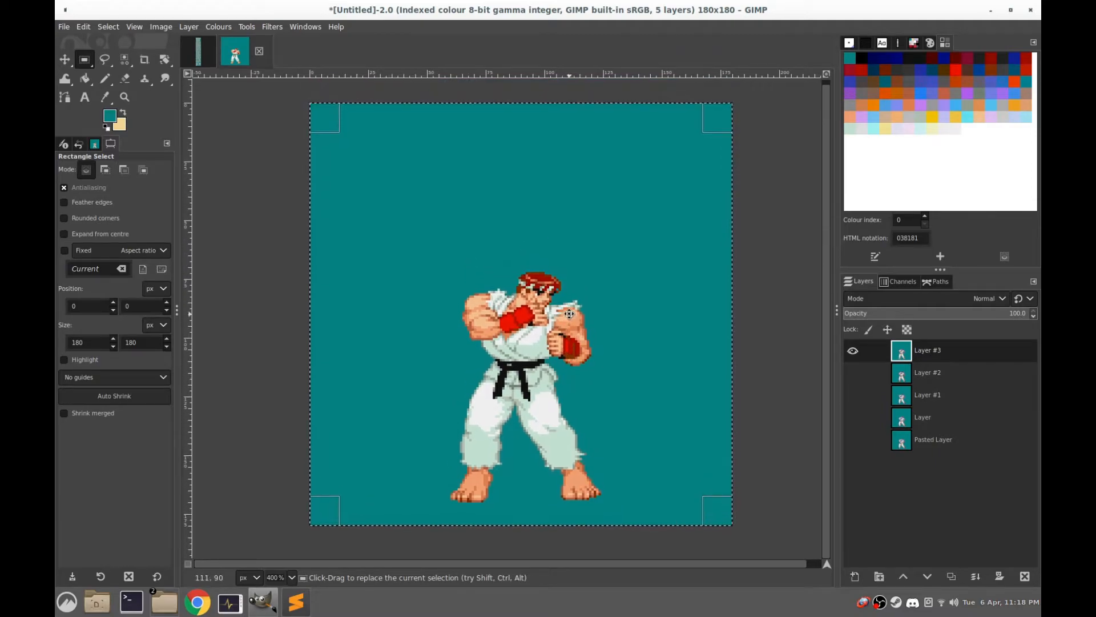
pyautogui.click(247, 27)
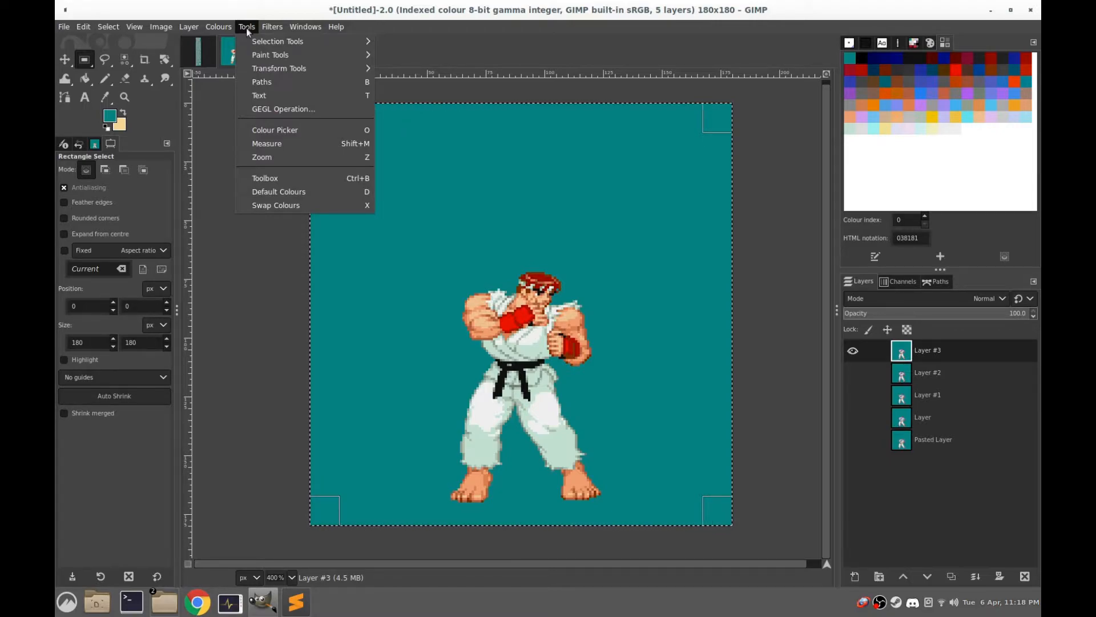
pyautogui.moveTo(277, 28)
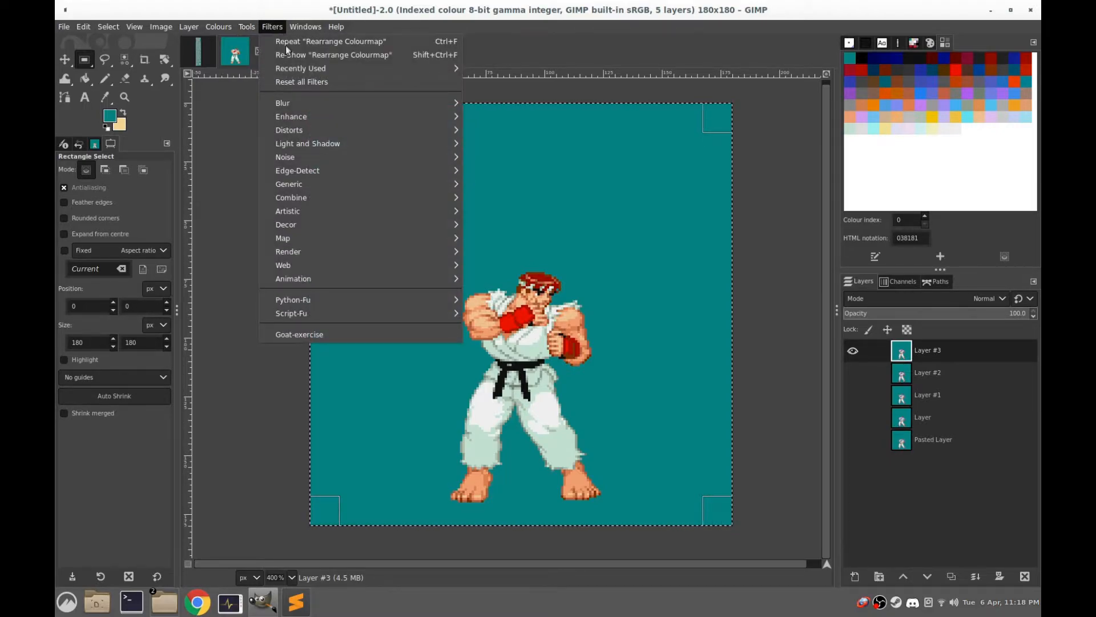
pyautogui.moveTo(304, 279)
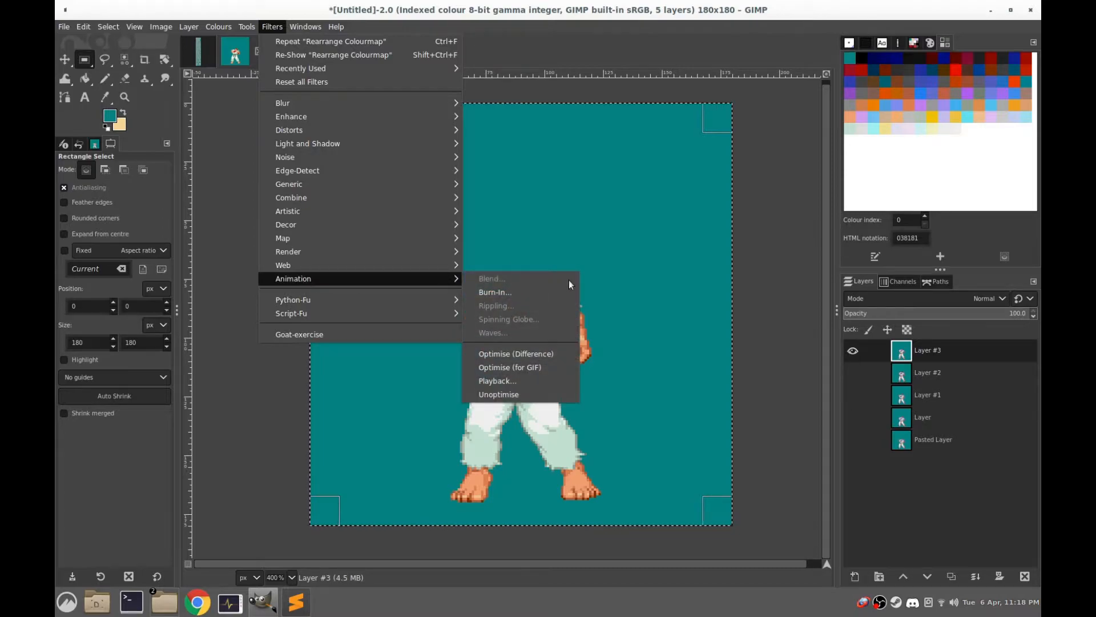
pyautogui.click(509, 381)
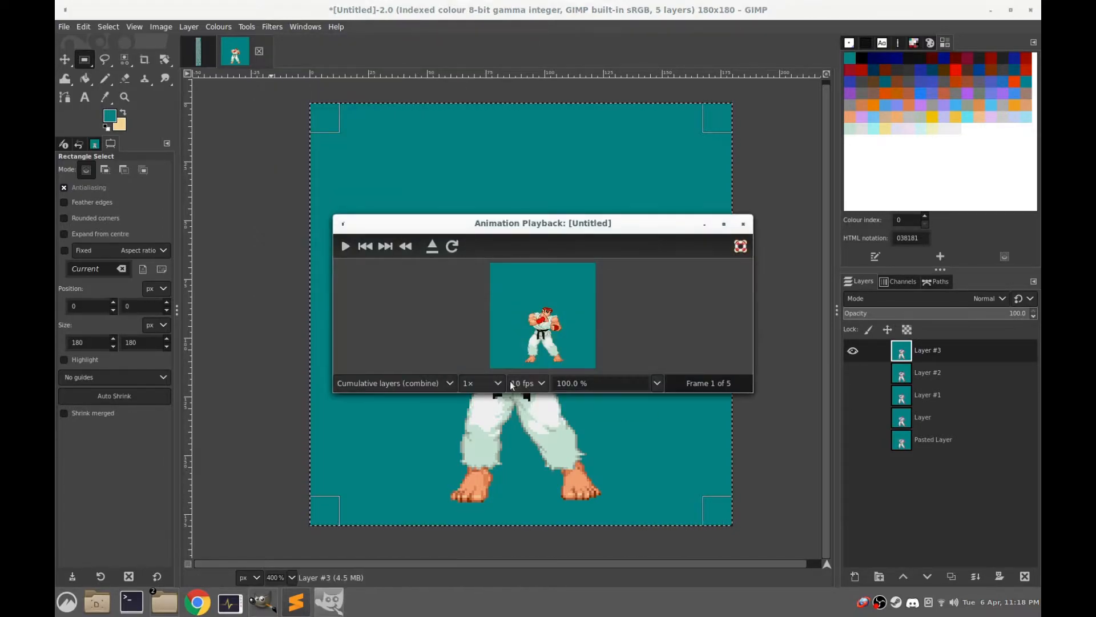
pyautogui.click(491, 383)
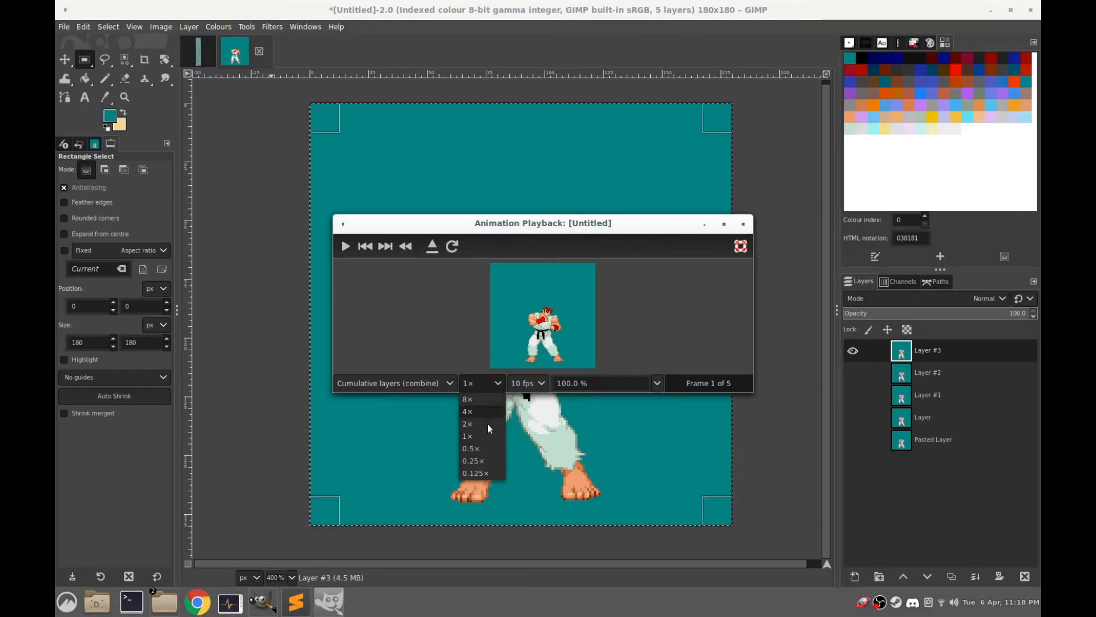
pyautogui.click(472, 340)
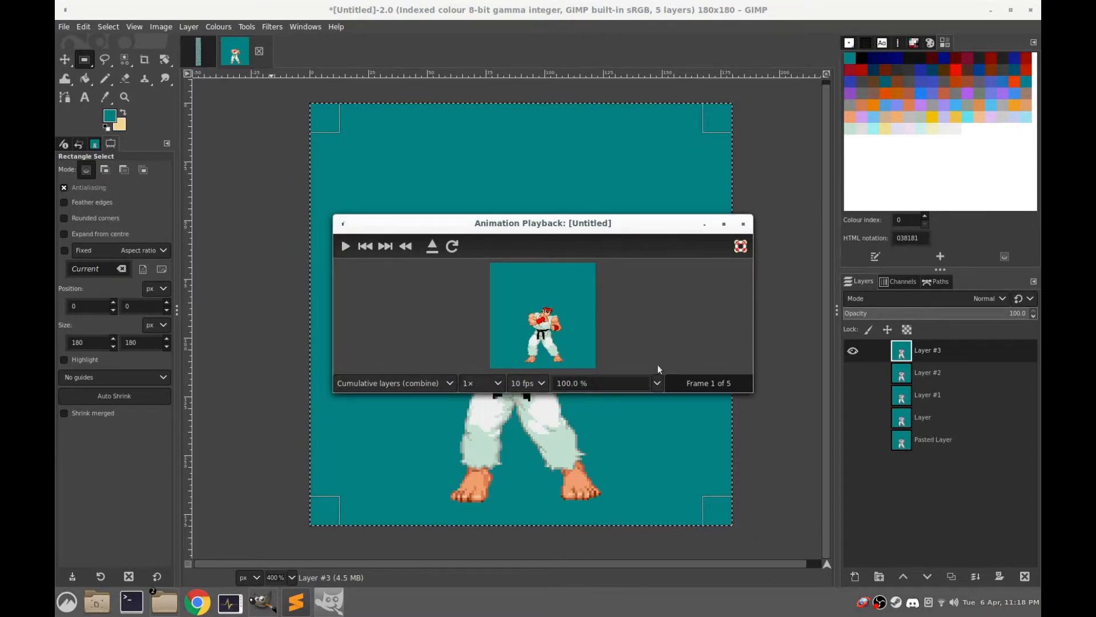
# Set the animation preview's zoom to 200 % and move and enlarge its window to fit the sprite
pyautogui.click(658, 386)
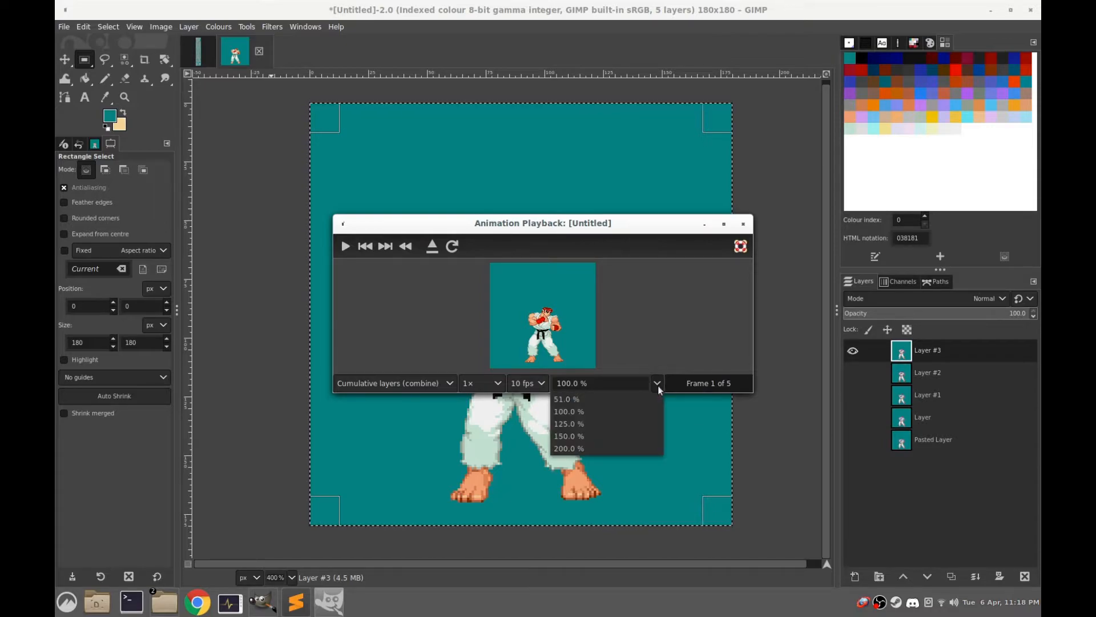
pyautogui.click(574, 448)
pyautogui.moveTo(680, 227); pyautogui.dragTo(612, 84)
pyautogui.moveTo(687, 244); pyautogui.dragTo(756, 450)
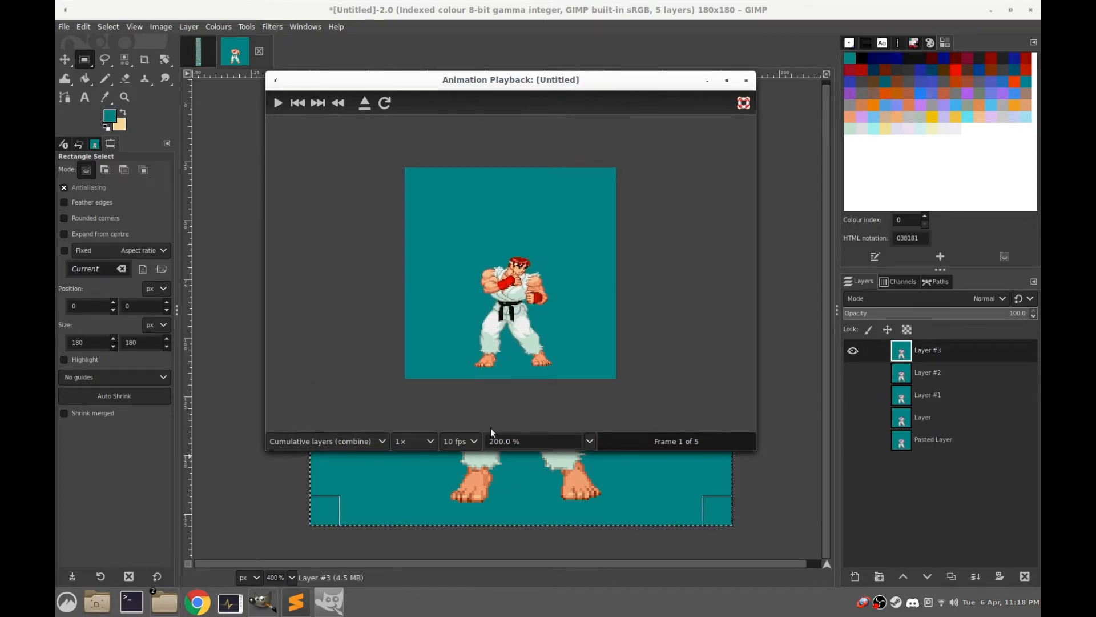
# Play the idle animation at 0.25× speed, switch the speed back to 1×, and close the preview
pyautogui.click(428, 441)
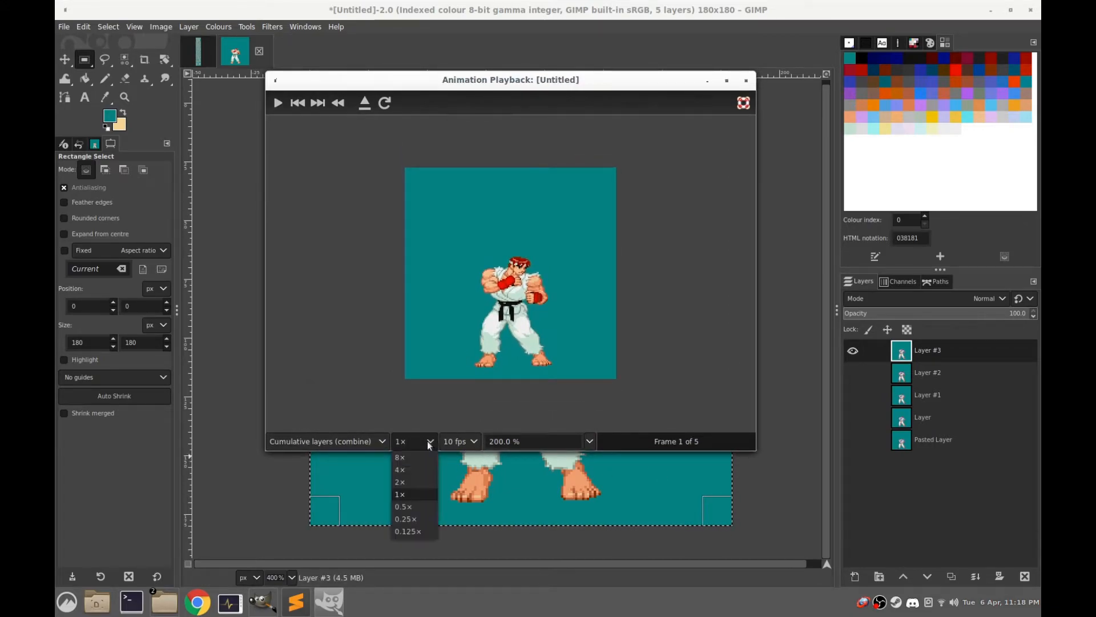
pyautogui.click(415, 518)
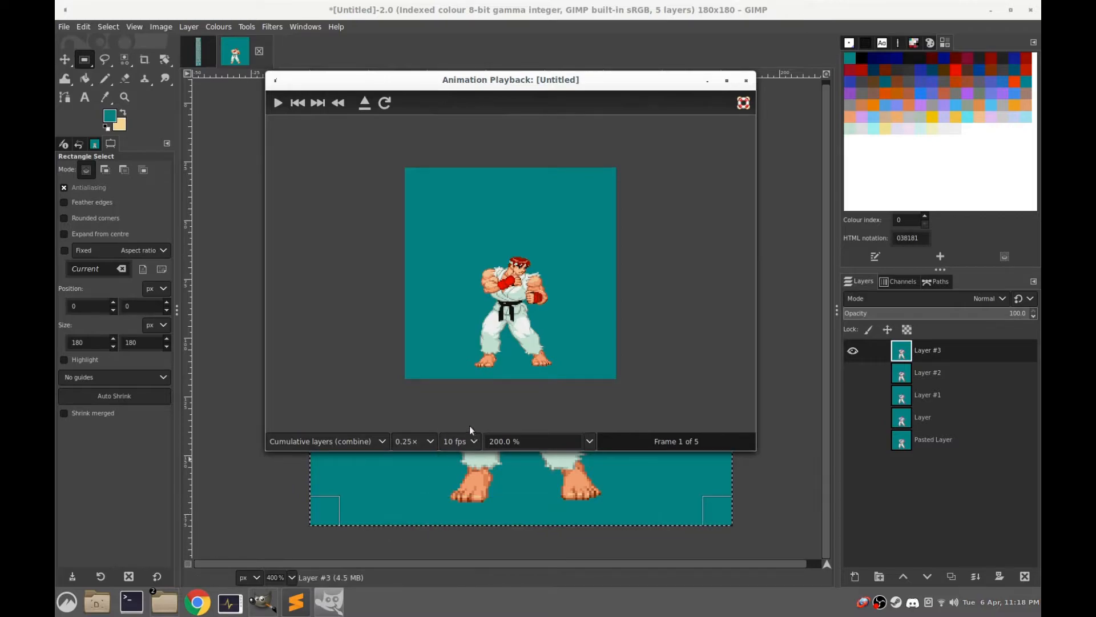
pyautogui.click(277, 103)
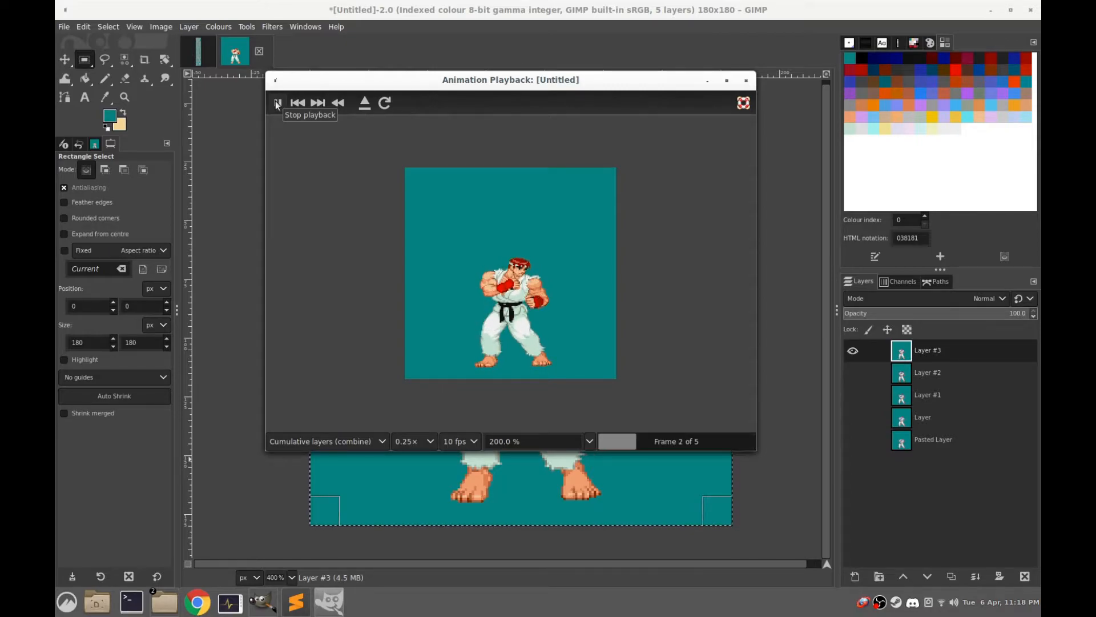
pyautogui.click(416, 443)
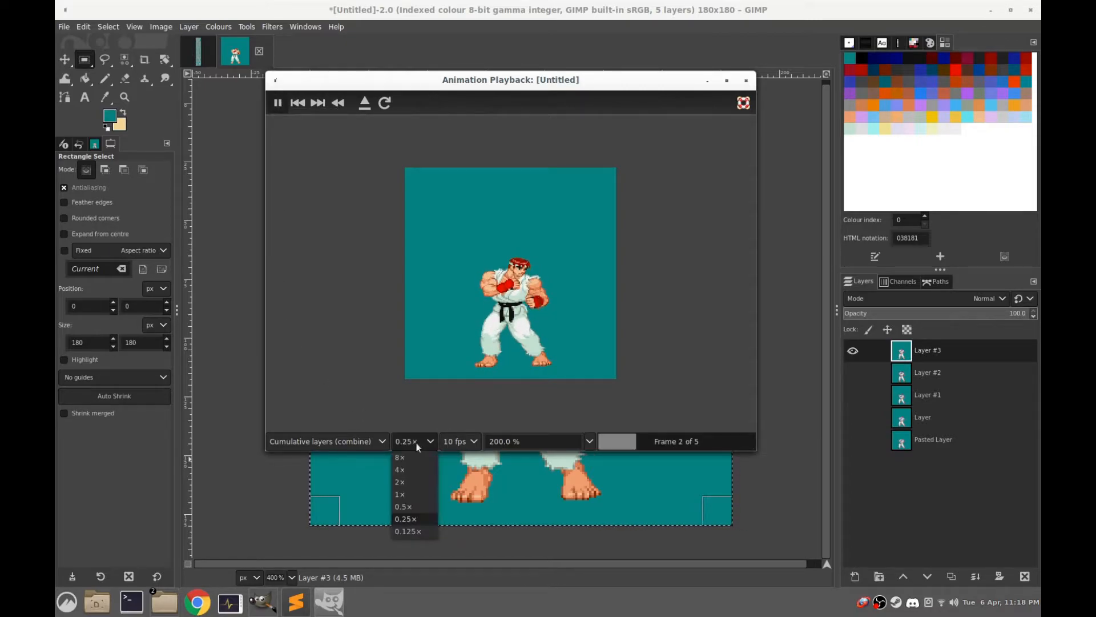
pyautogui.click(416, 499)
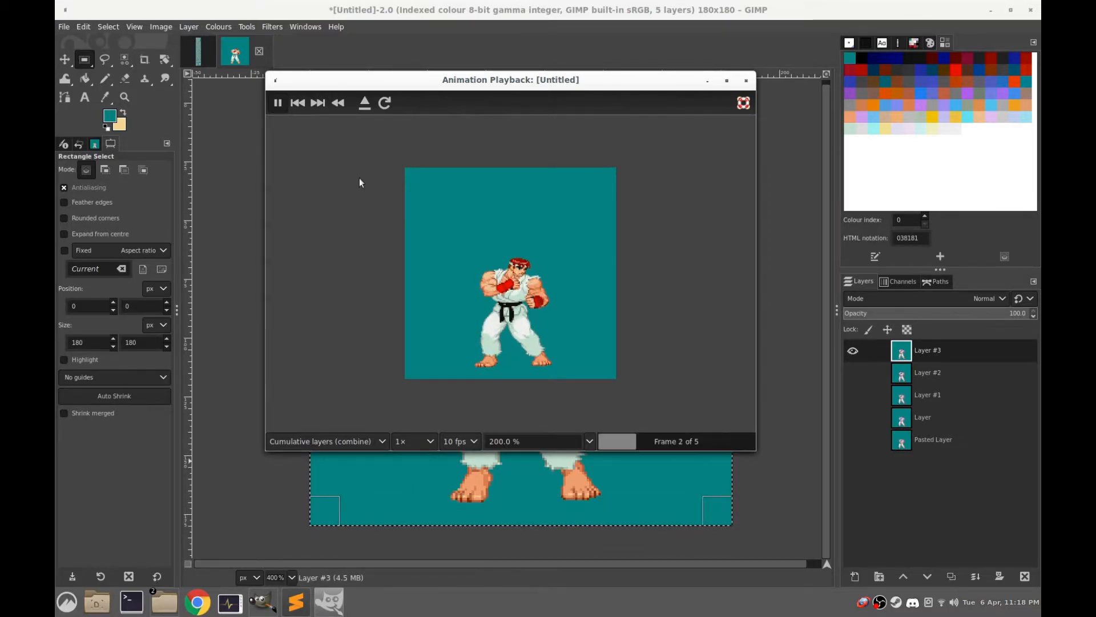
pyautogui.click(745, 80)
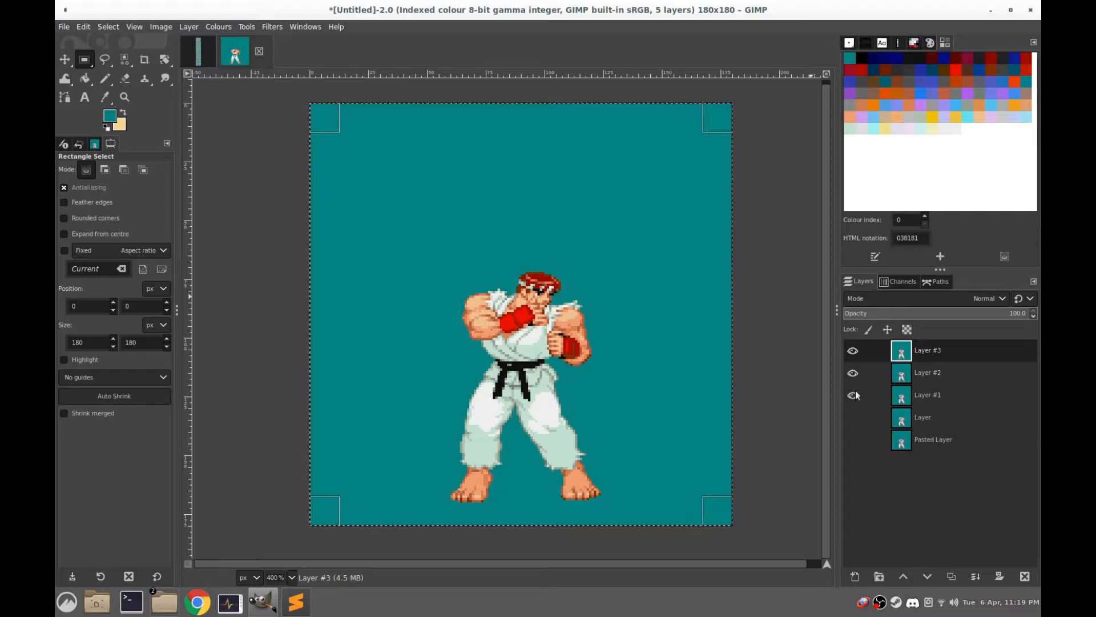
# Make Pasted Layer the only visible layer by hiding the four layers above it, and select it
pyautogui.moveTo(858, 413); pyautogui.dragTo(852, 458)
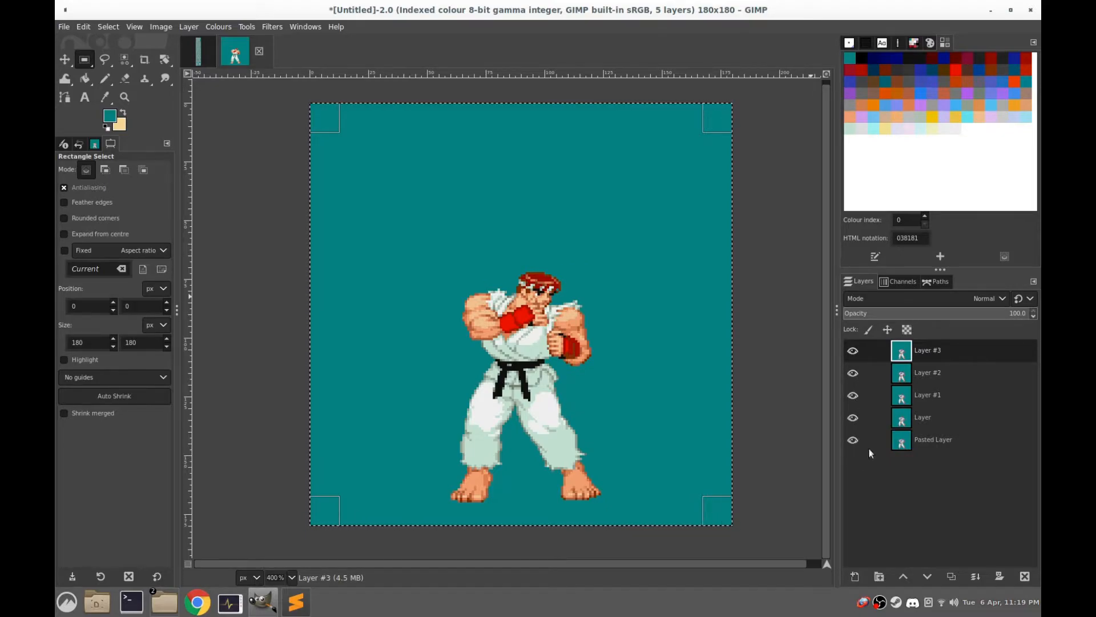
pyautogui.click(853, 351)
pyautogui.click(853, 373)
pyautogui.click(853, 395)
pyautogui.click(852, 420)
pyautogui.click(916, 443)
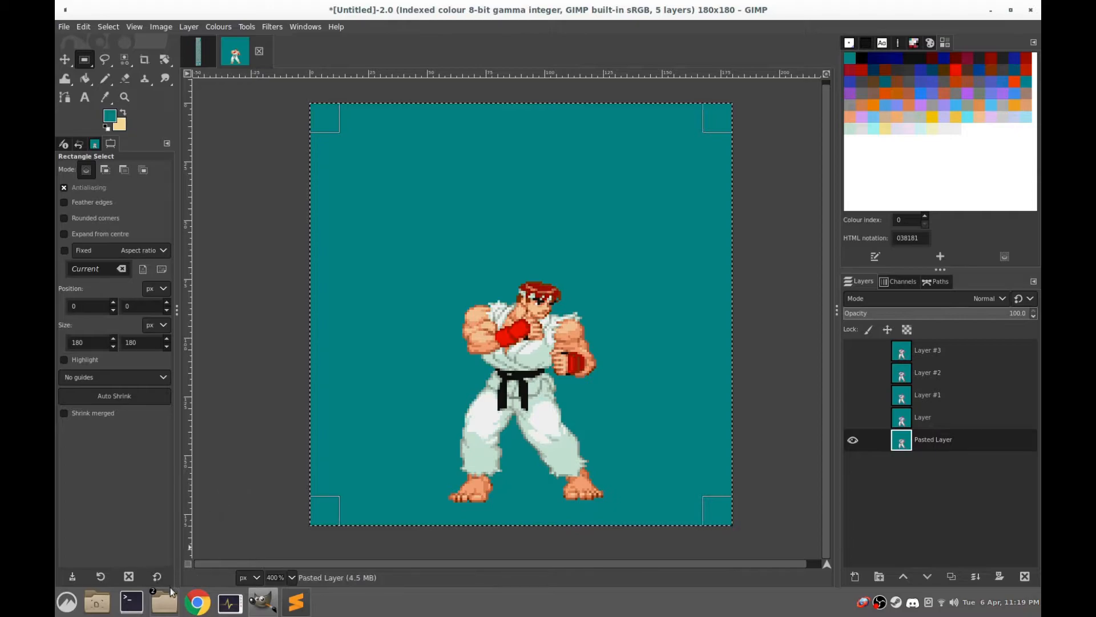
# Switch to the file manager's ryu folder and delete the old idle frames idle000.gif to idle009.gif
pyautogui.moveTo(165, 599)
pyautogui.click(237, 543)
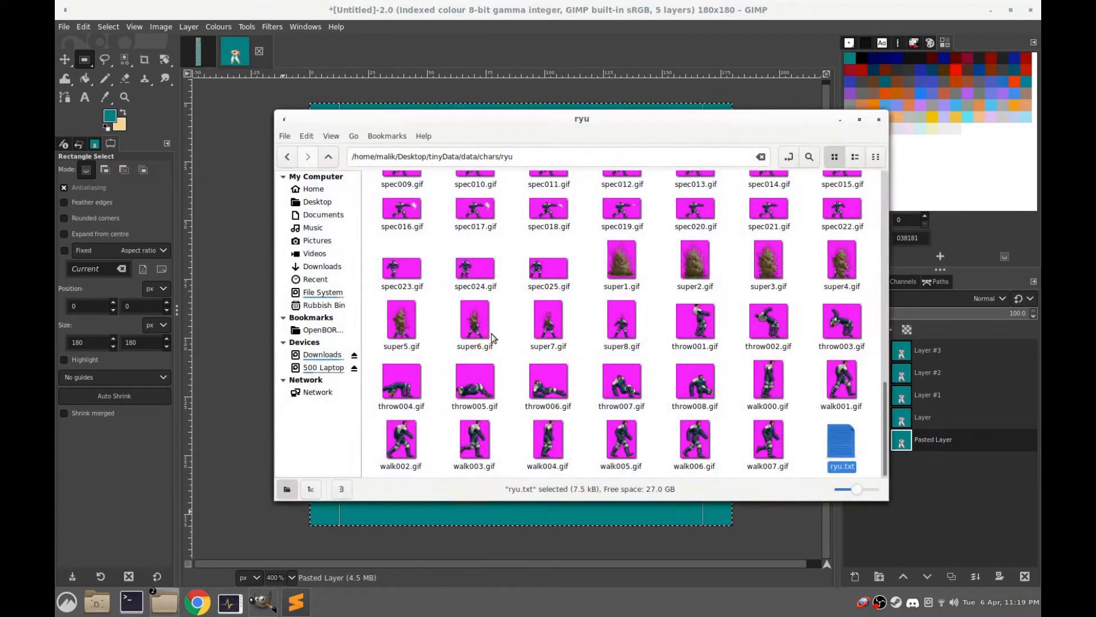
pyautogui.scroll(2, 590, 335)
pyautogui.click(559, 290)
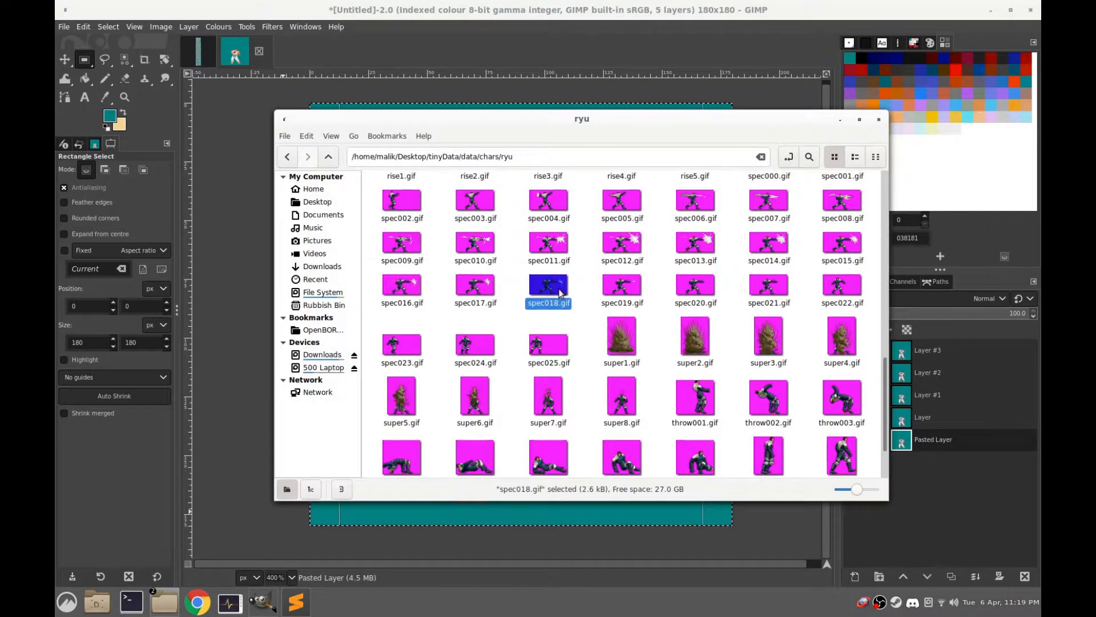
pyautogui.write('i')
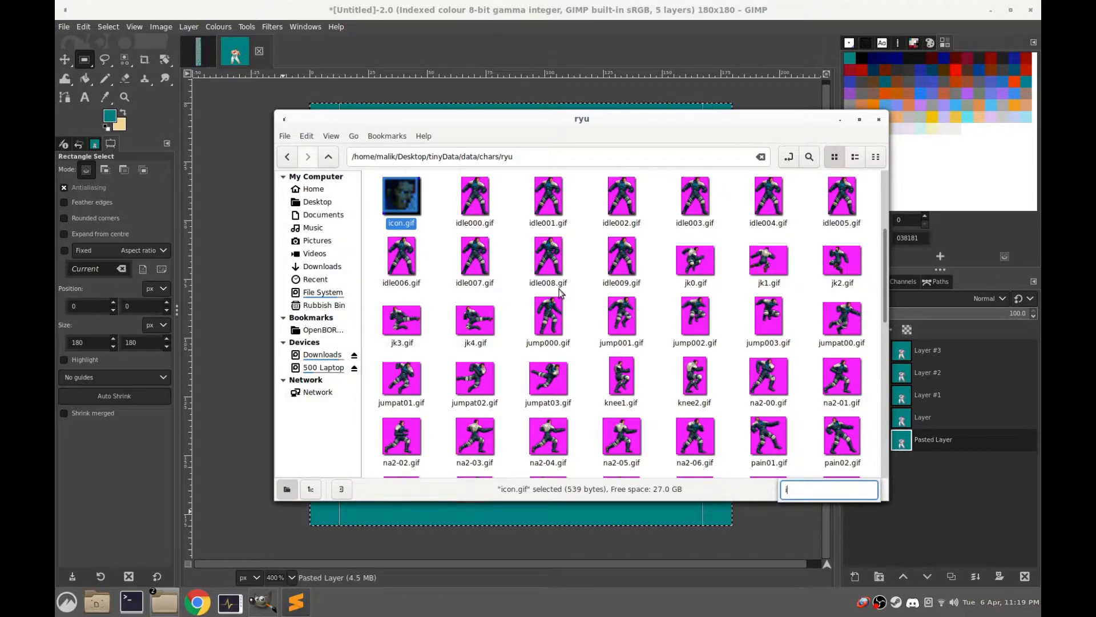
pyautogui.click(473, 204)
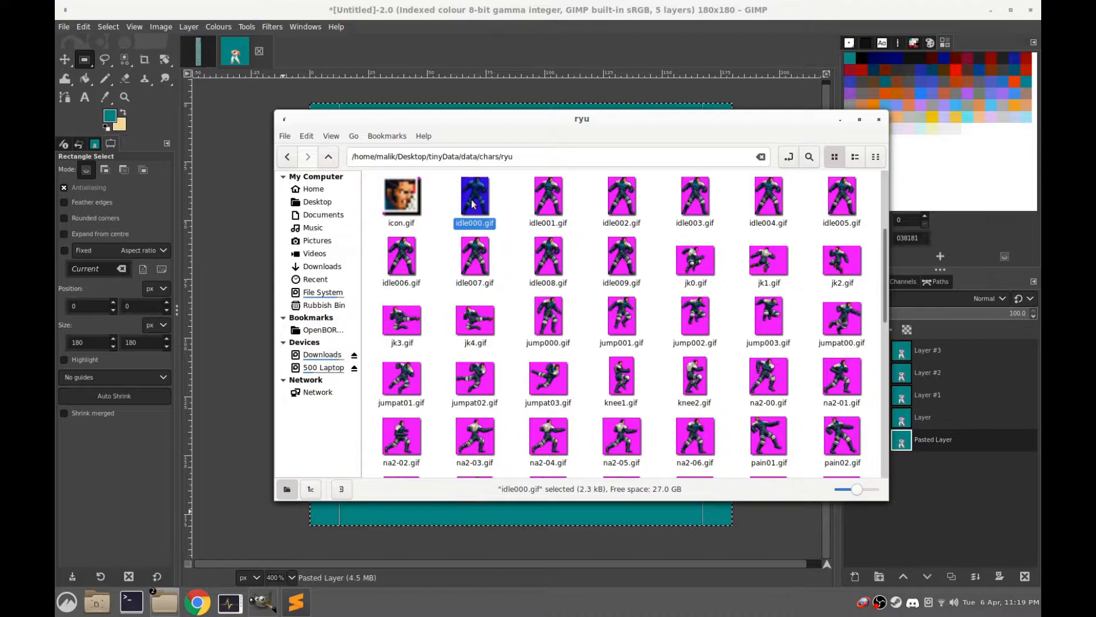
pyautogui.hotkey('shift', 'Down')
pyautogui.hotkey('shift', 'Right')
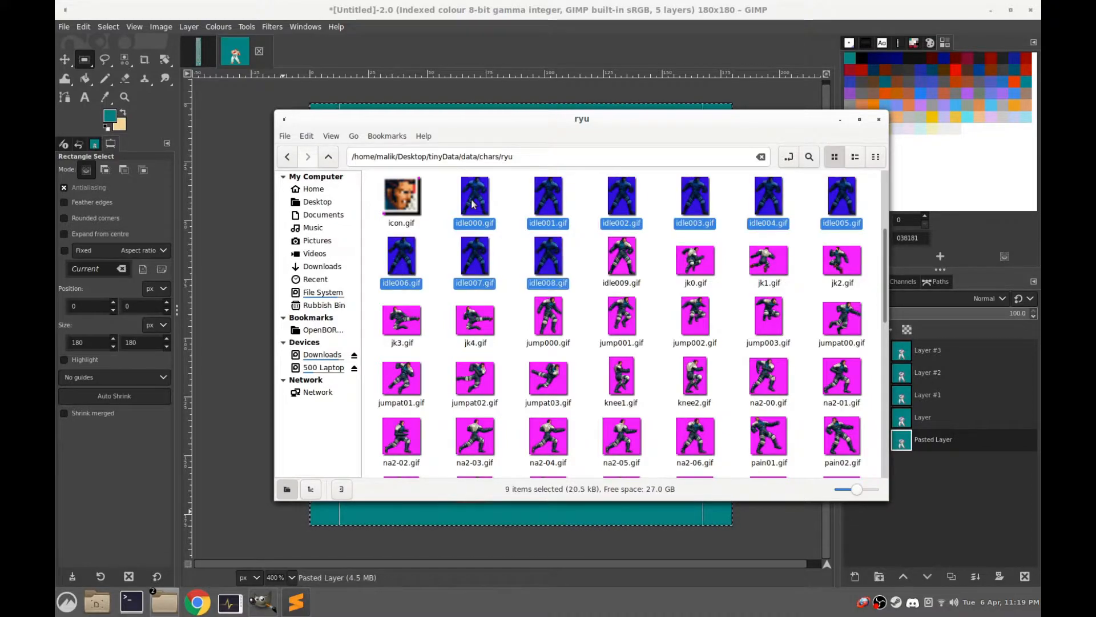
pyautogui.hotkey('shift', 'Right')
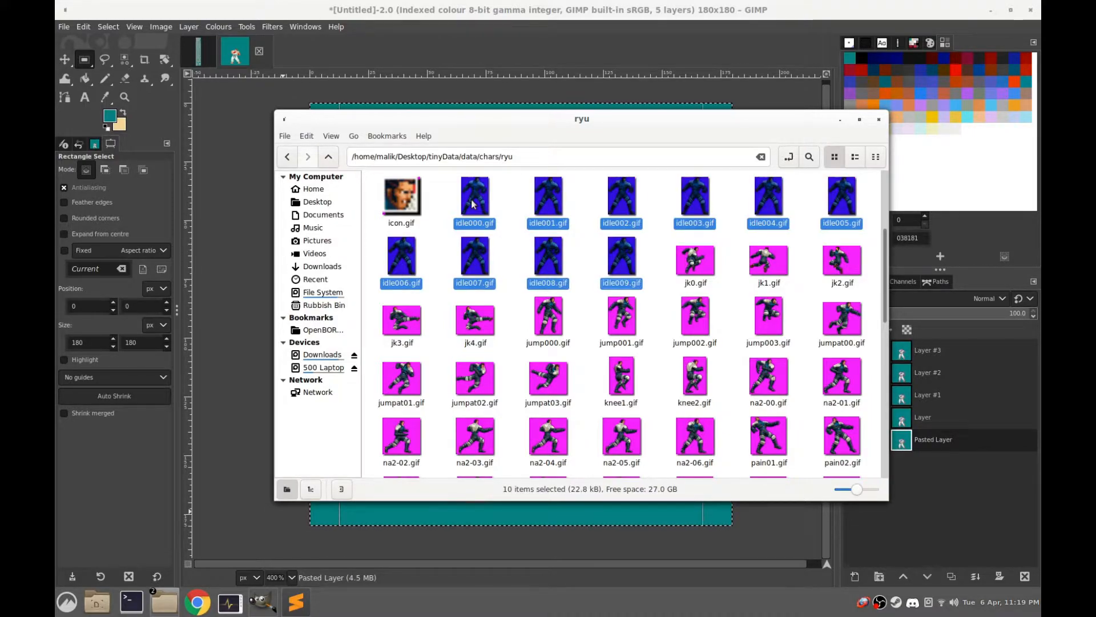
pyautogui.press('Delete')
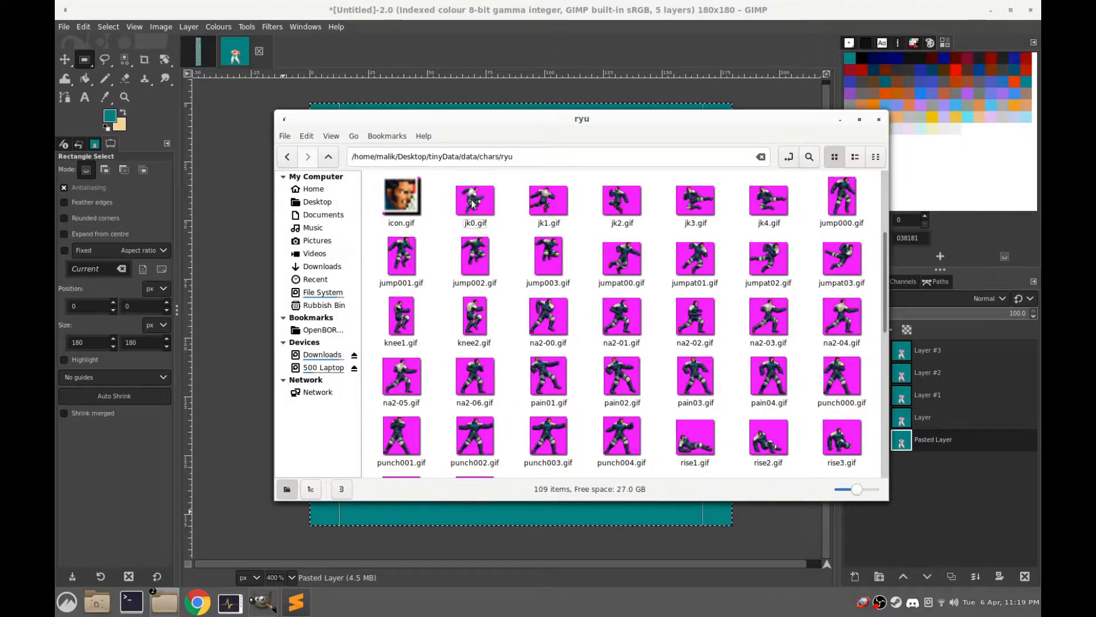
# Return to GIMP, start exporting the image, and choose Desktop/tinyData/data/chars/ryu as the destination folder
pyautogui.click(444, 5)
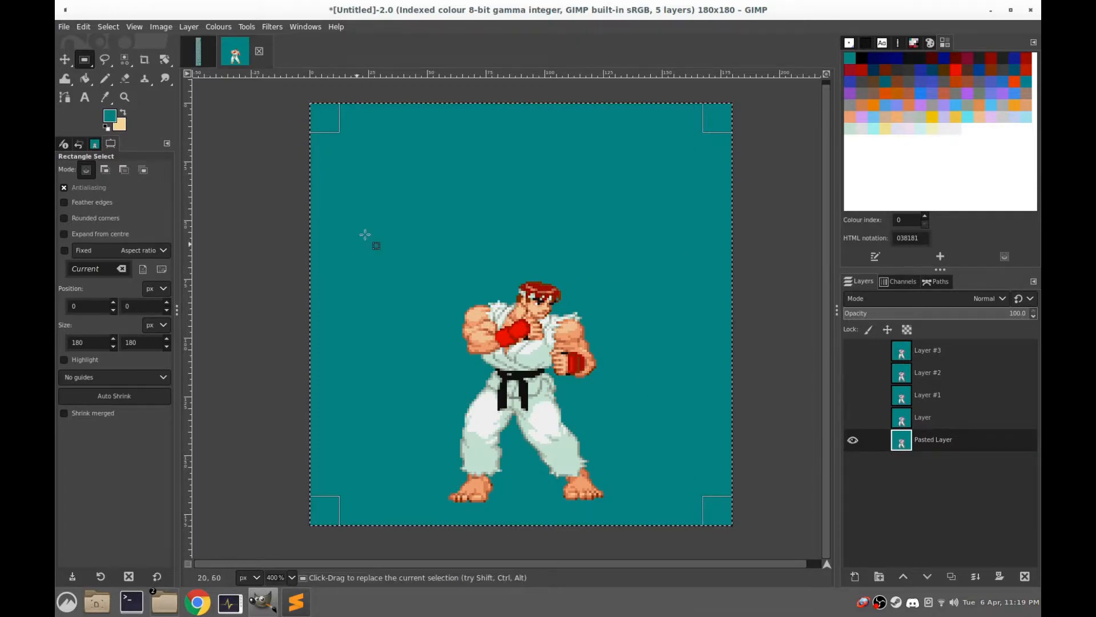
pyautogui.click(405, 220)
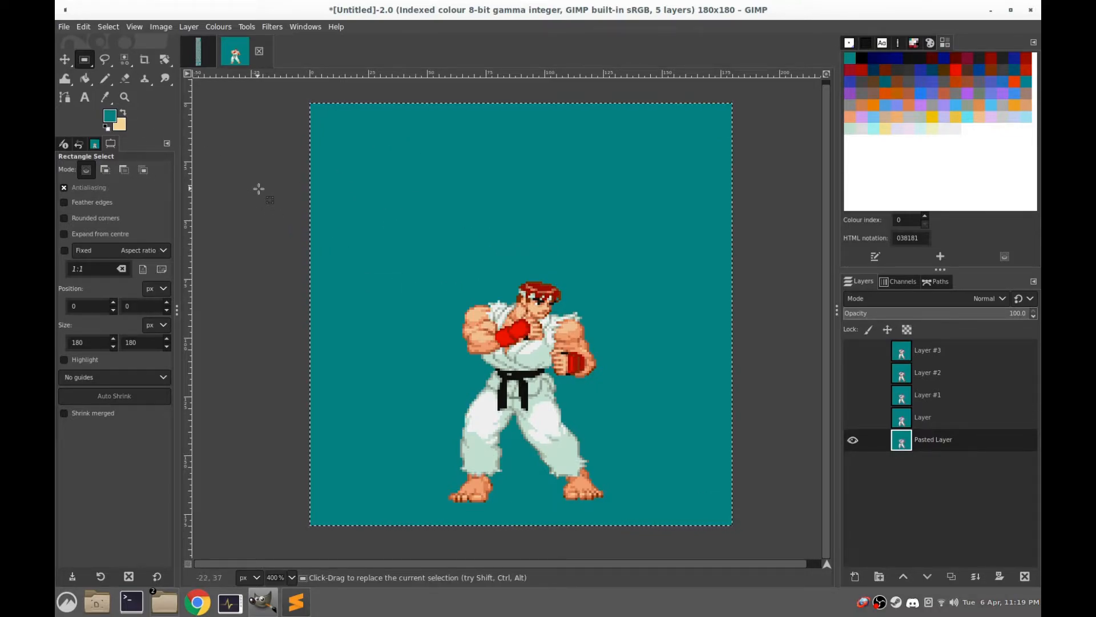
pyautogui.hotkey('ctrl', 'shift')
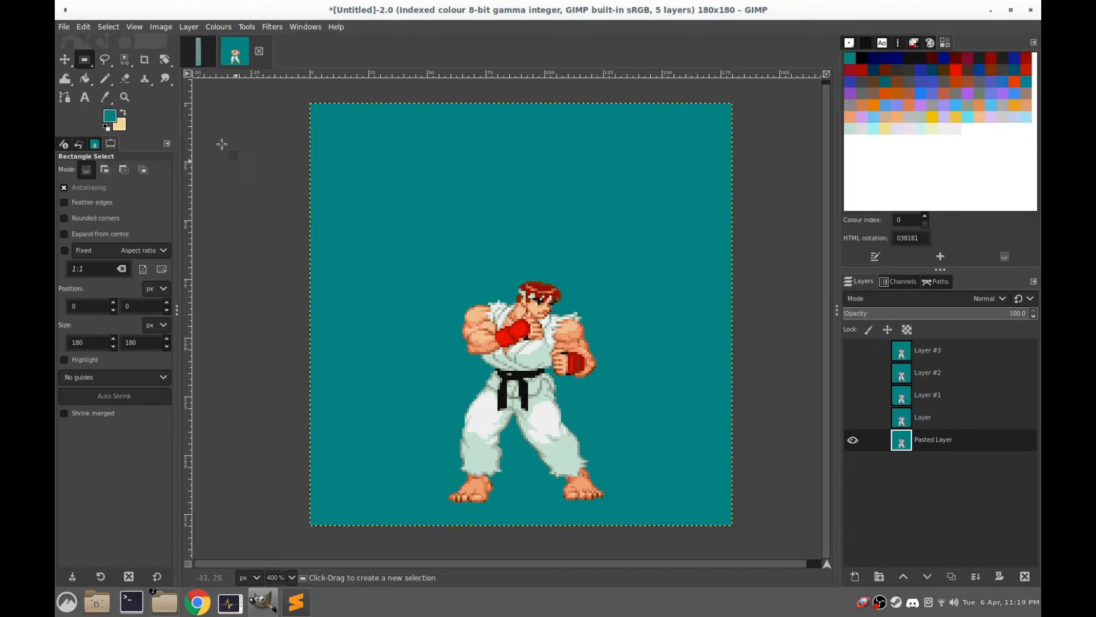
pyautogui.click(68, 27)
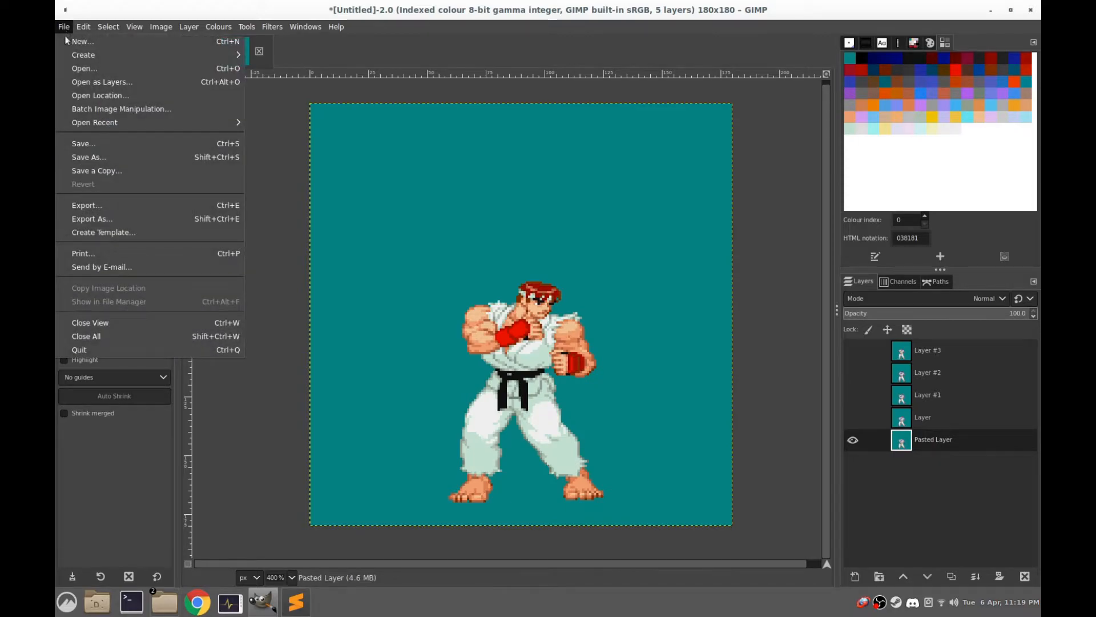
pyautogui.click(94, 220)
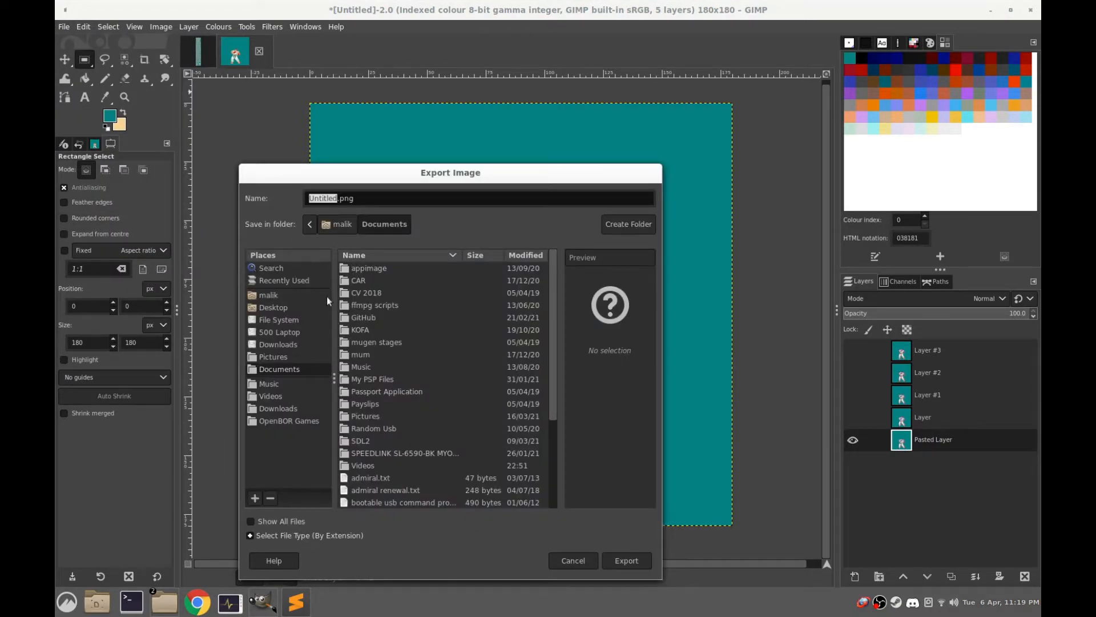
pyautogui.click(264, 307)
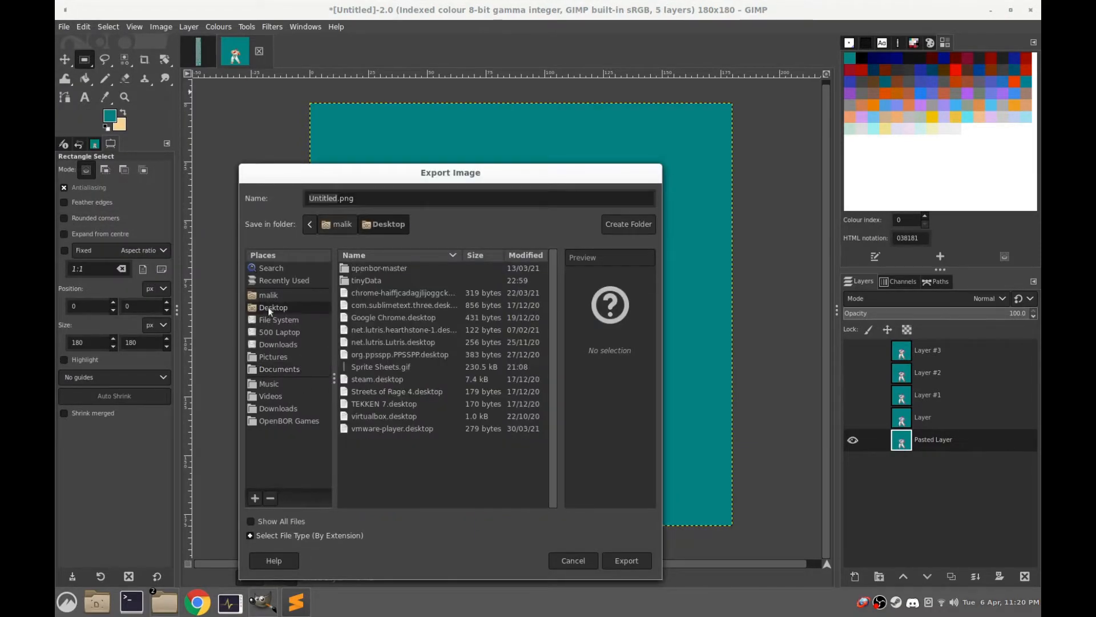
pyautogui.doubleClick(361, 280)
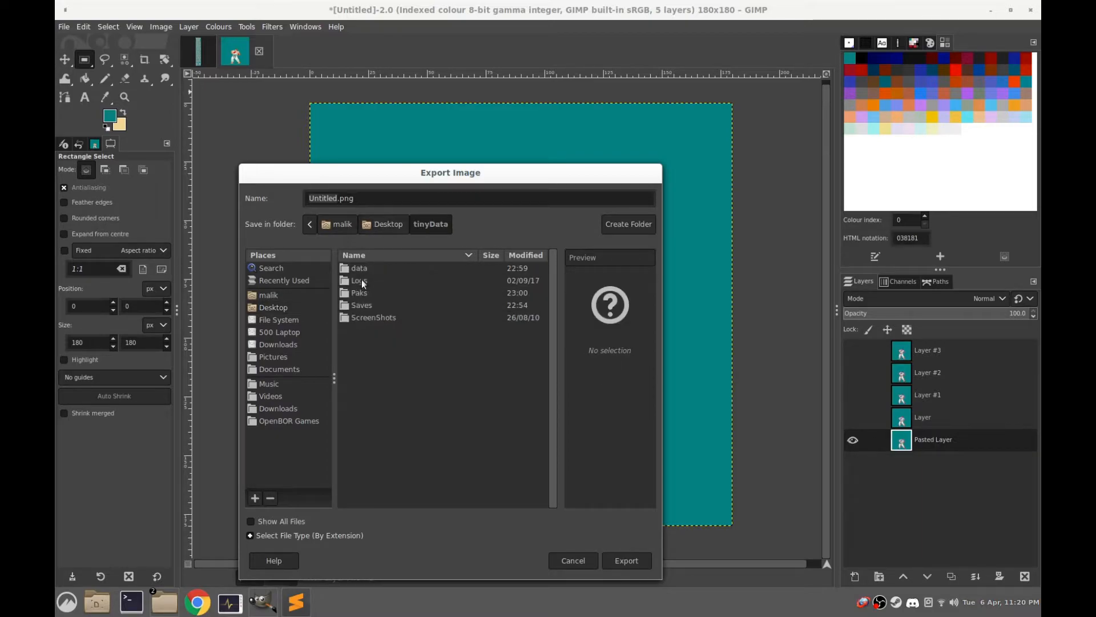
pyautogui.doubleClick(361, 269)
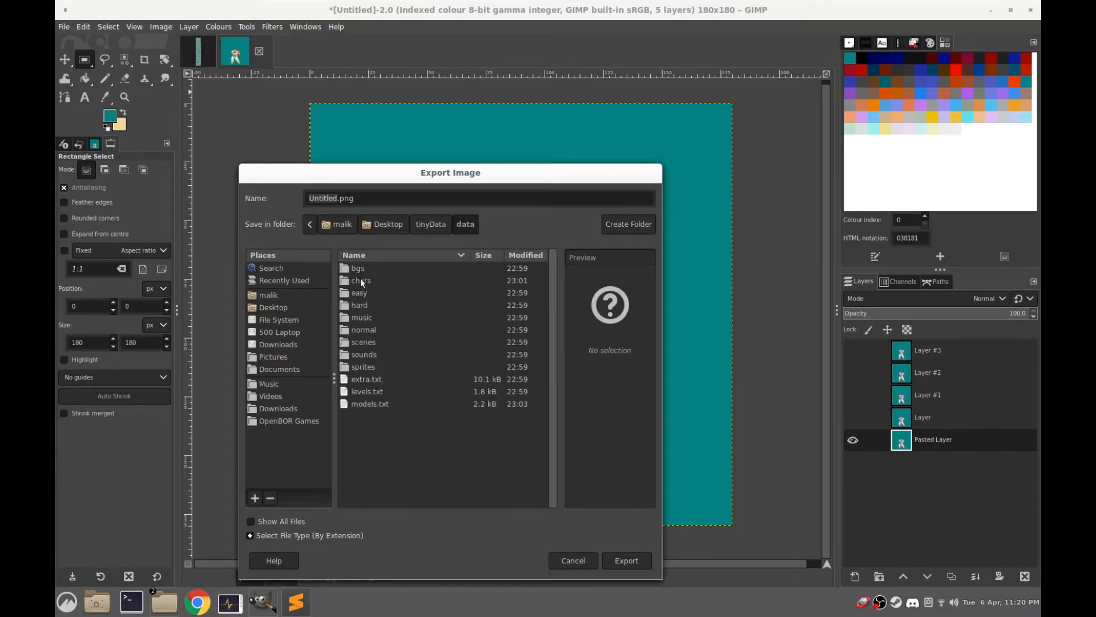
pyautogui.doubleClick(361, 279)
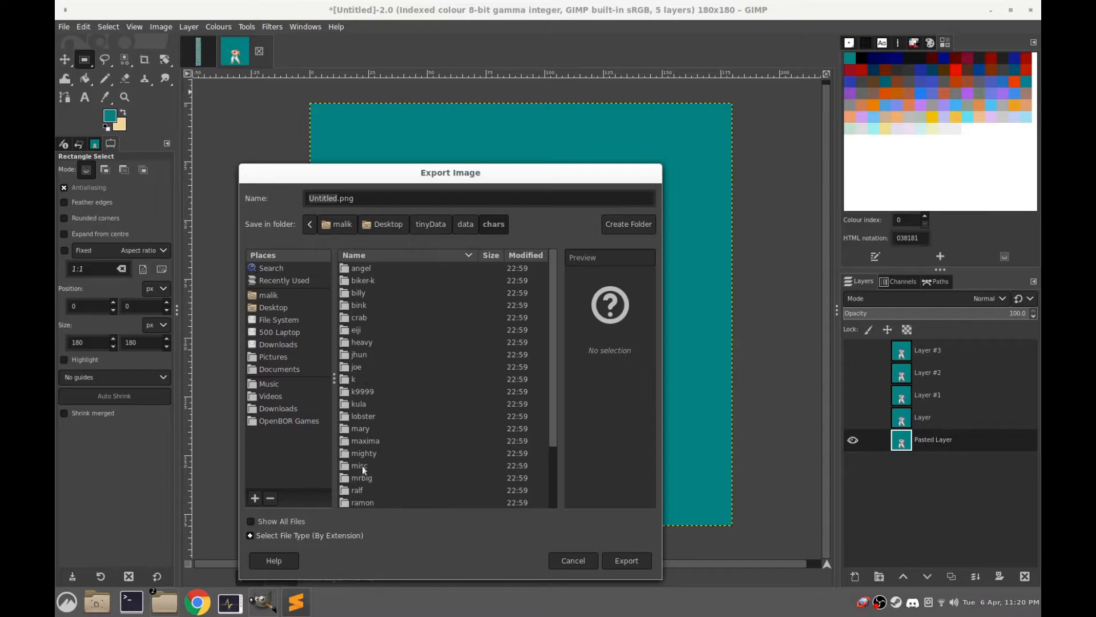
pyautogui.scroll(-3, 363, 488)
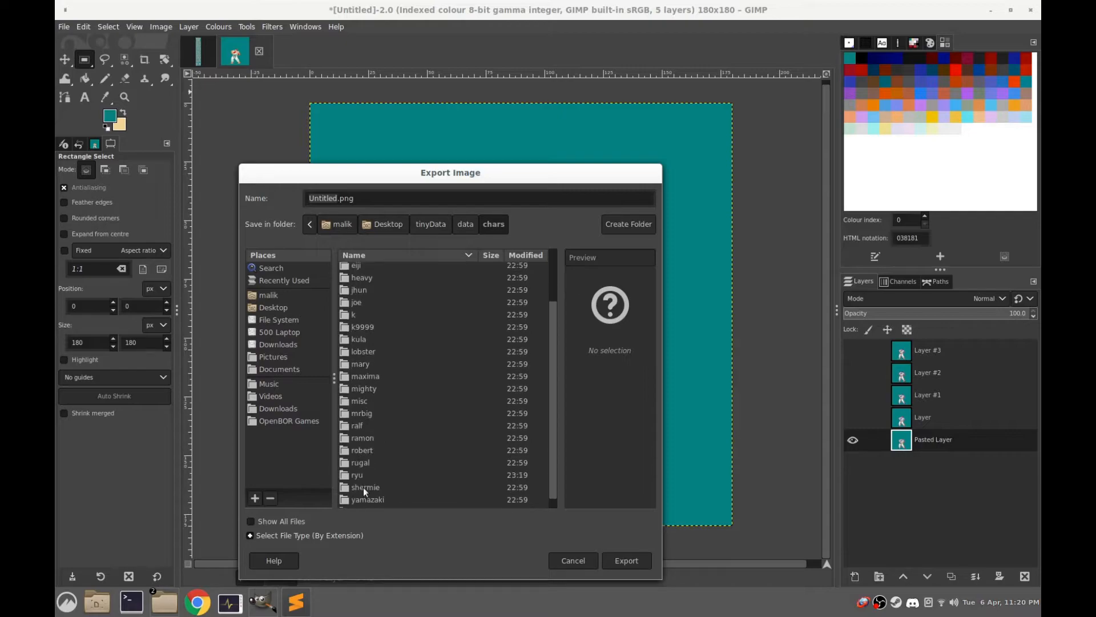
pyautogui.doubleClick(358, 475)
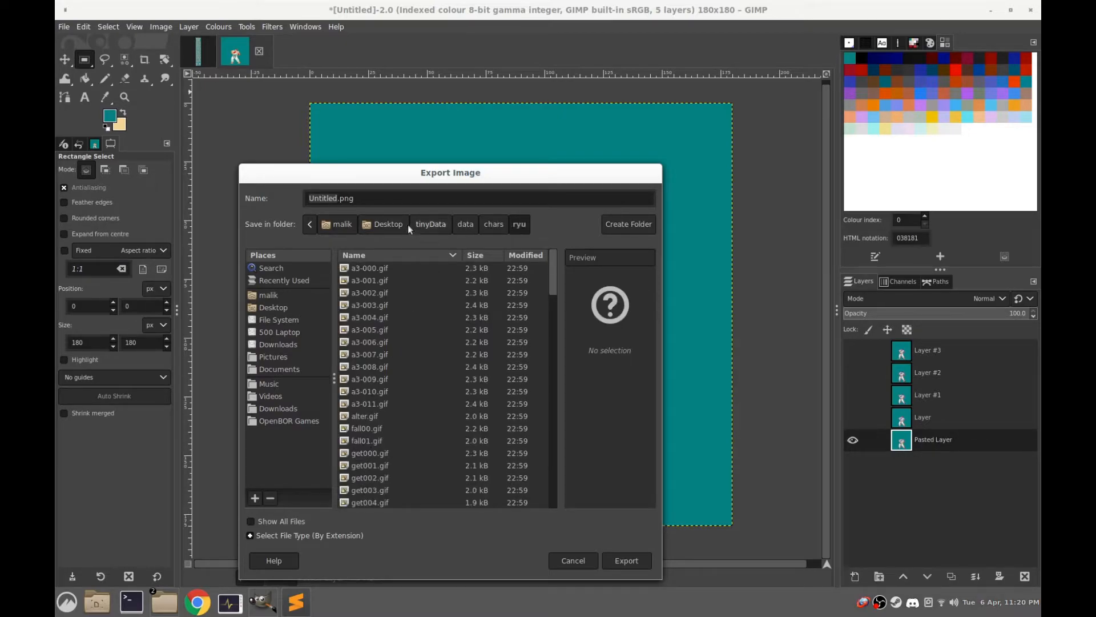
# Name the exported file idle000.gif
pyautogui.click(388, 198)
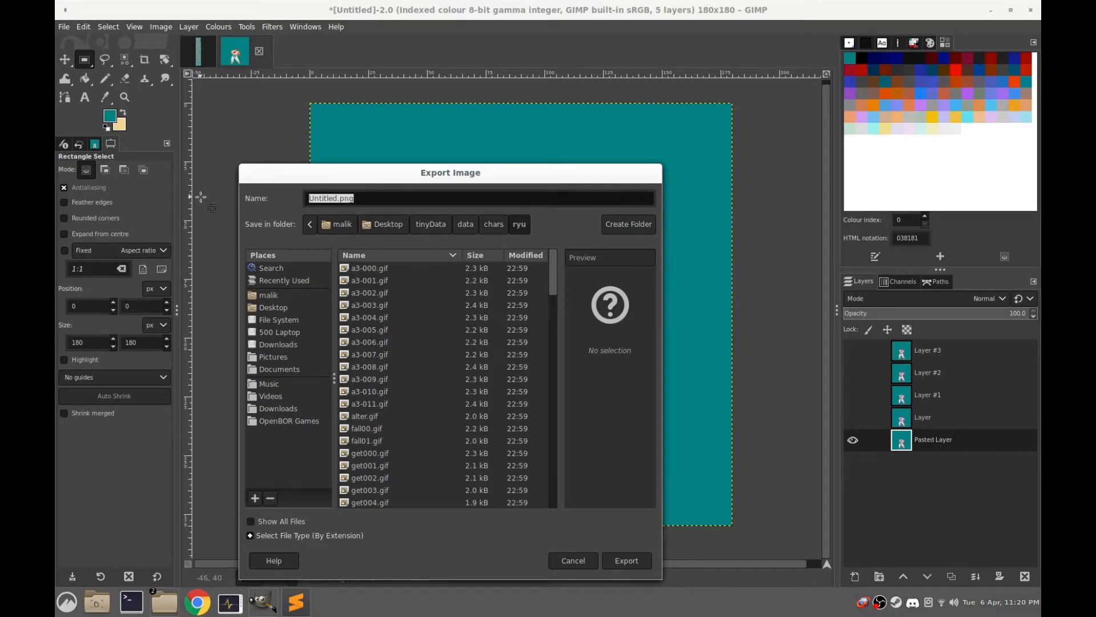
pyautogui.write('idle000.gif')
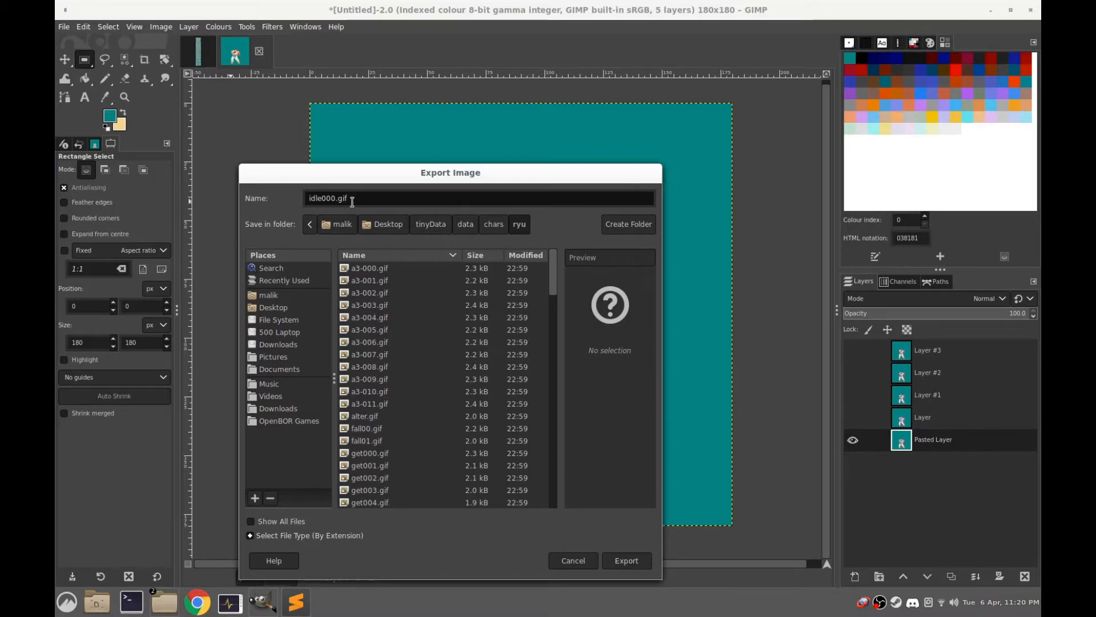
pyautogui.moveTo(356, 198); pyautogui.dragTo(296, 194)
pyautogui.click(370, 200)
pyautogui.moveTo(370, 199); pyautogui.dragTo(263, 190)
pyautogui.click(371, 200)
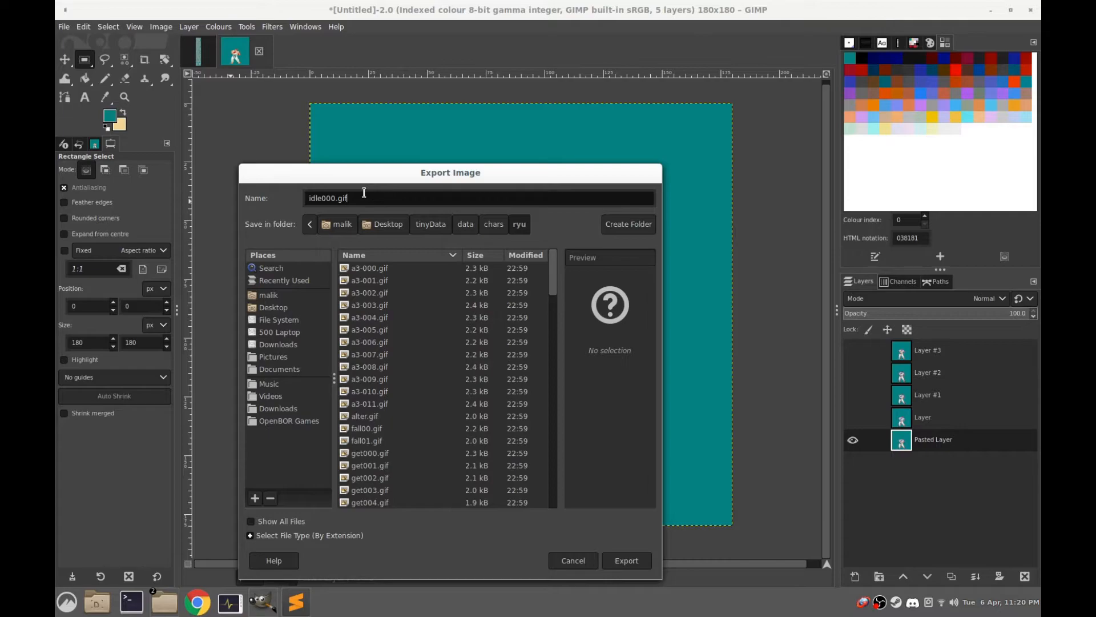
# Export the frame as a non-animated GIF, and select idle000.gif in the file manager's ryu folder
pyautogui.click(635, 560)
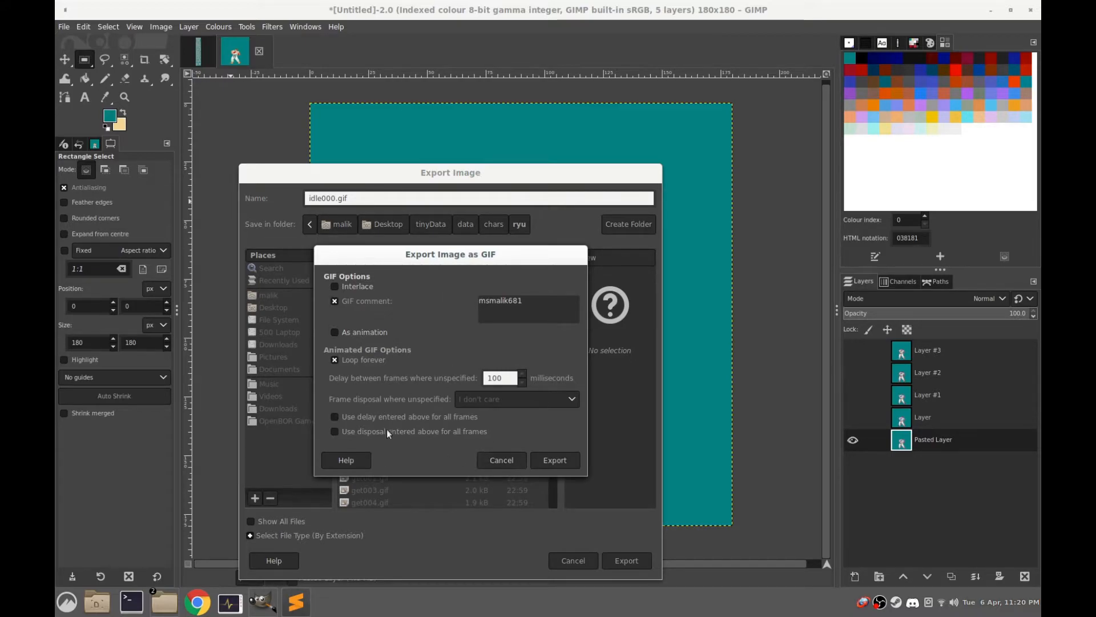
pyautogui.click(555, 459)
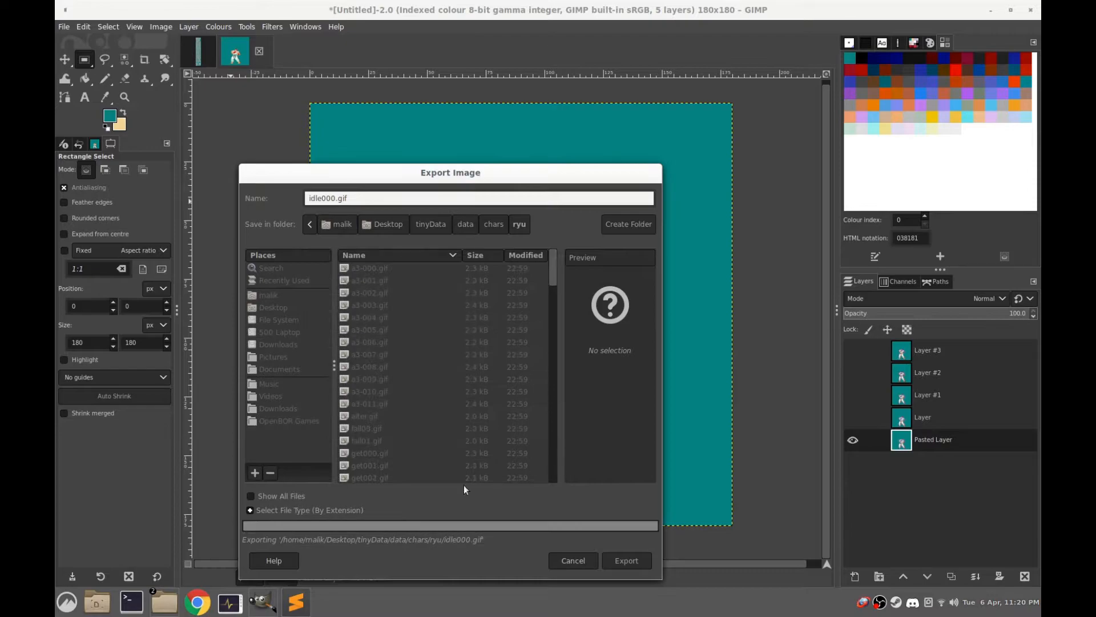
pyautogui.click(167, 605)
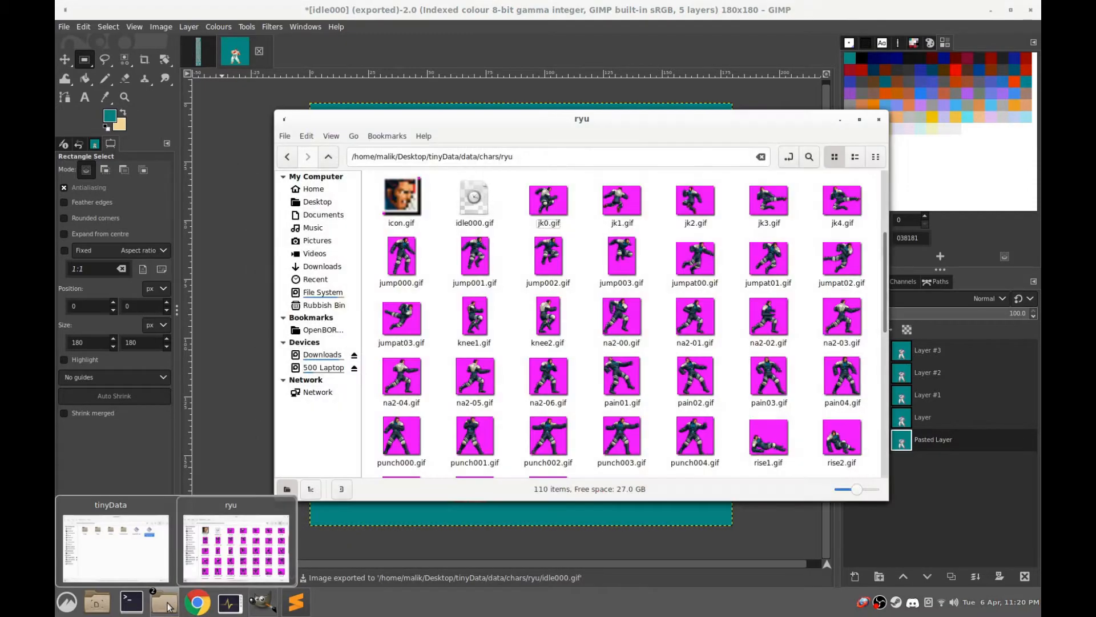
pyautogui.click(493, 208)
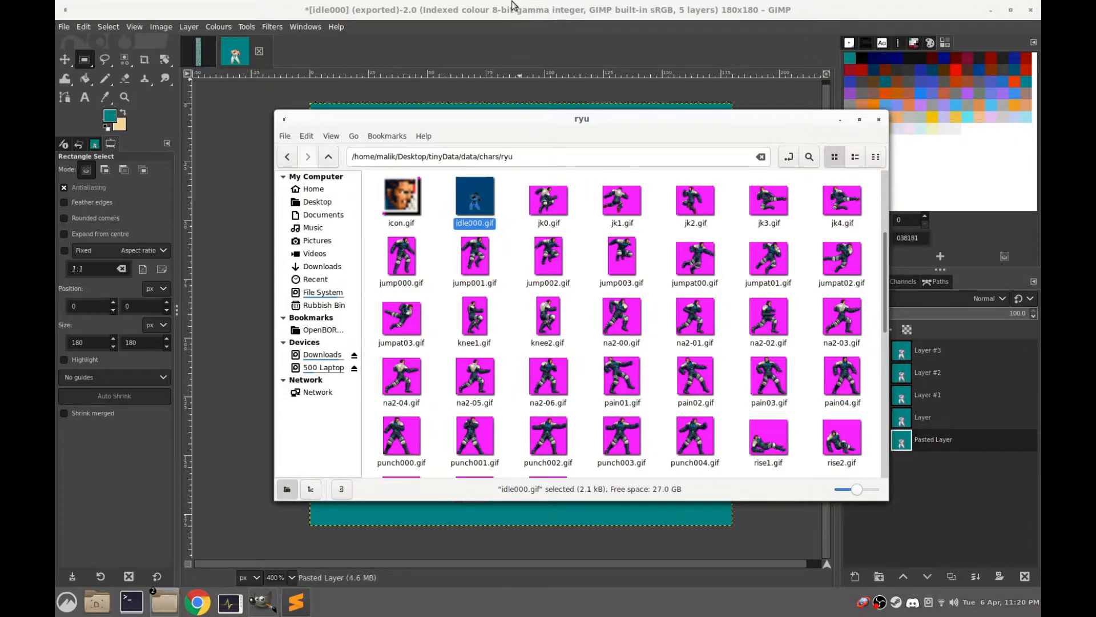
# Return to GIMP, select the layer named Layer directly above Pasted Layer, and make it visible
pyautogui.click(474, 95)
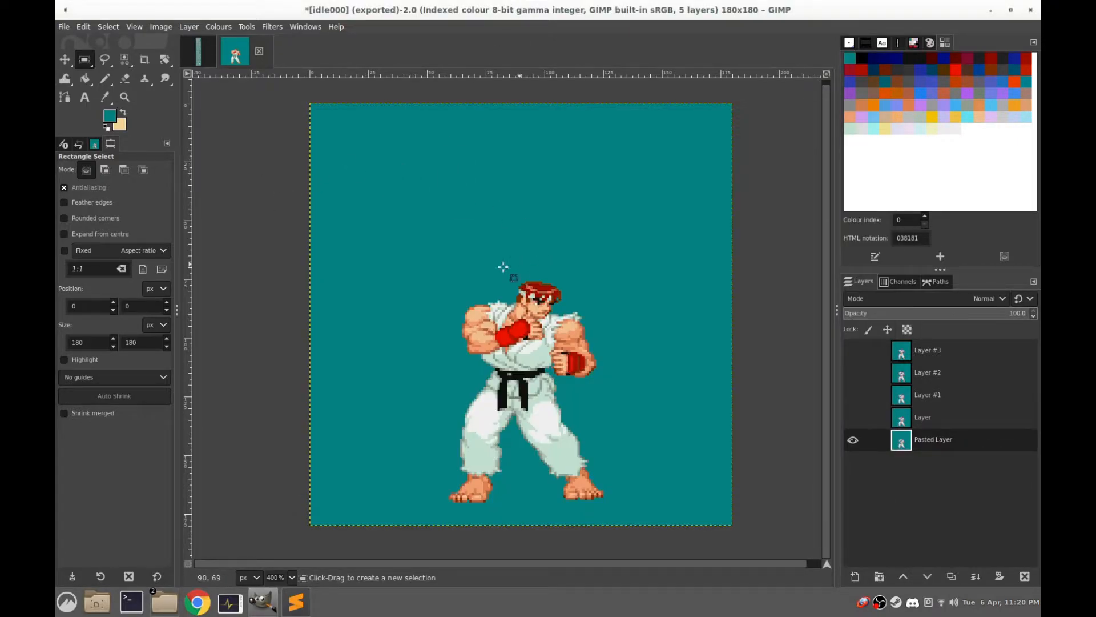
pyautogui.click(904, 422)
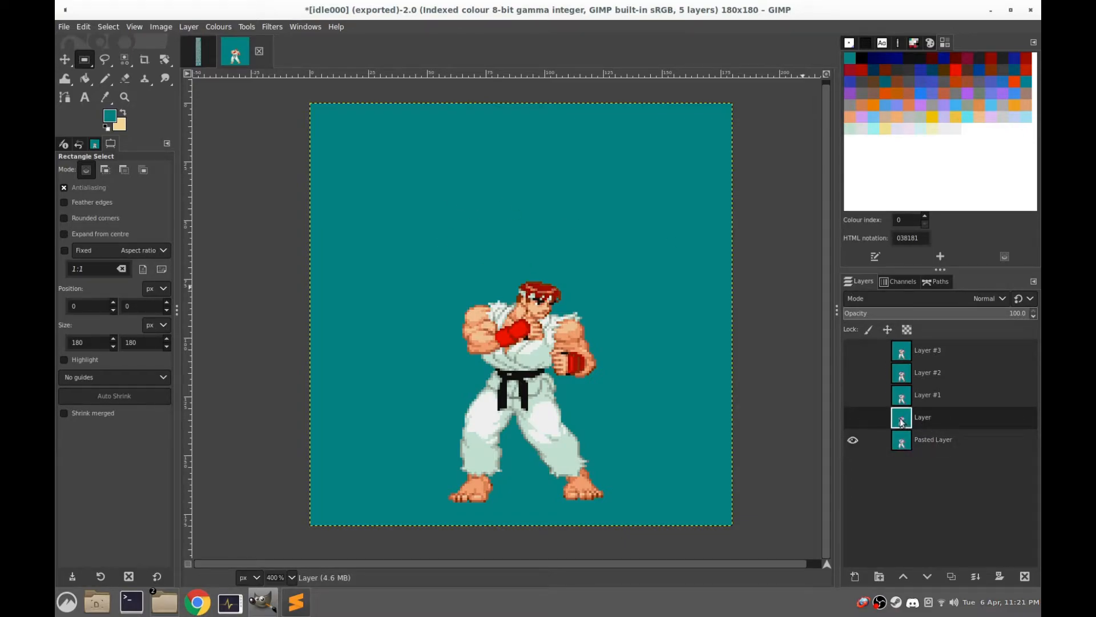
pyautogui.click(854, 420)
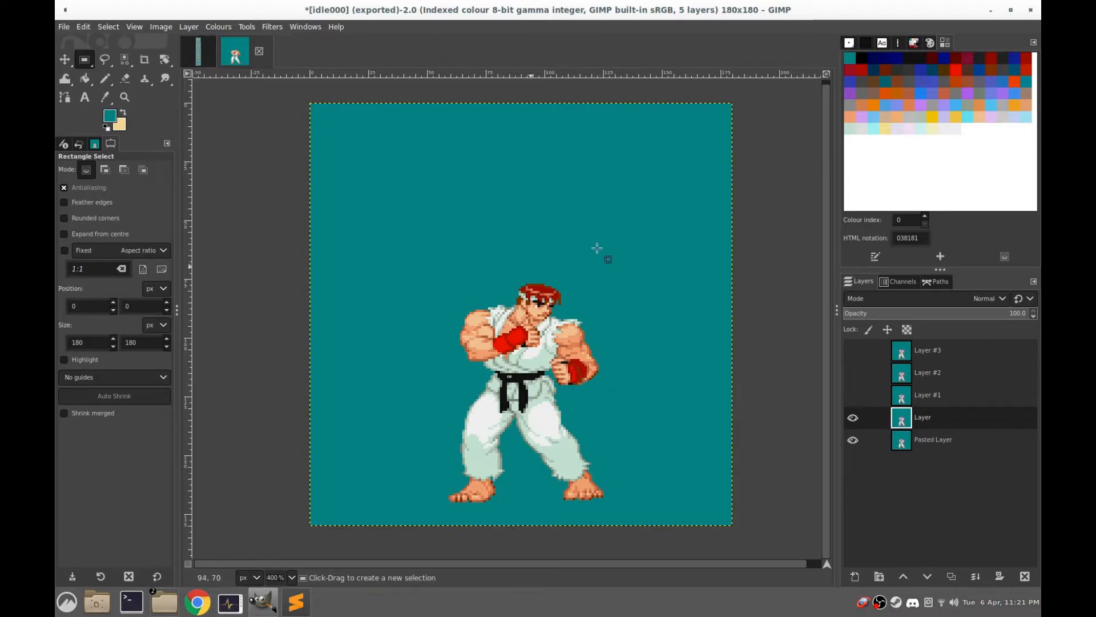
# Export the visible frame to the ryu folder as a non-animated GIF named idle001.gif
pyautogui.click(61, 26)
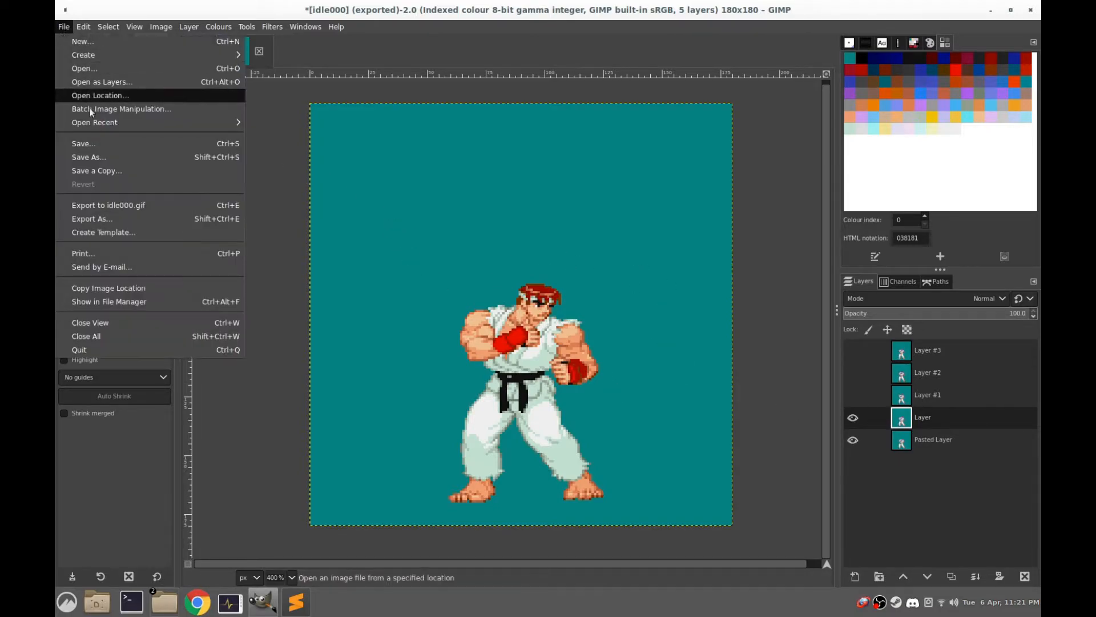
pyautogui.click(112, 220)
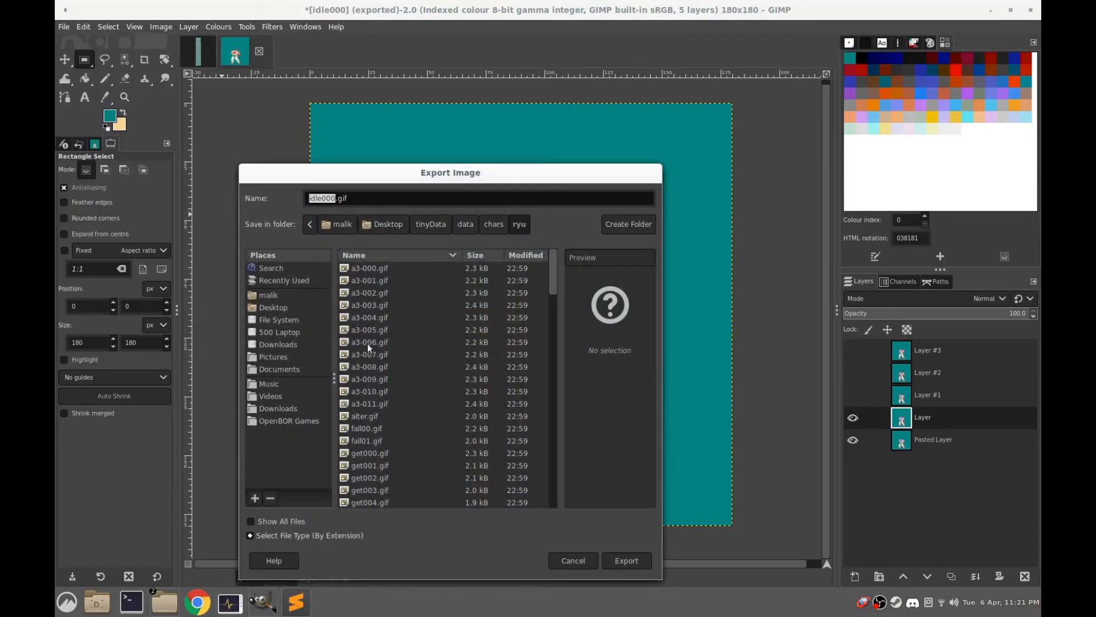
pyautogui.click(332, 197)
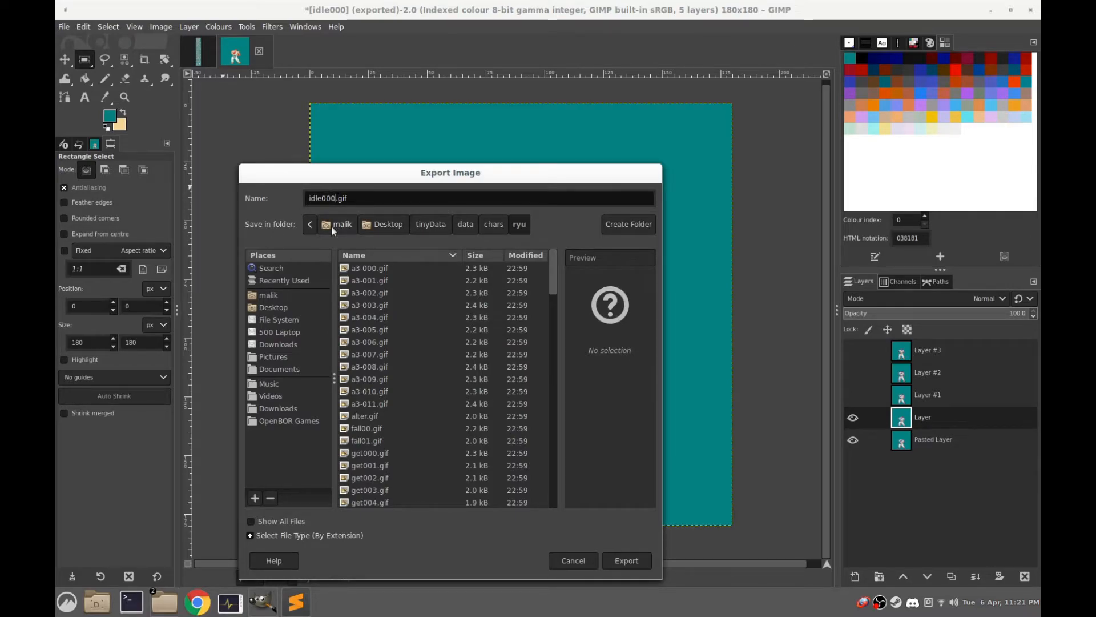
pyautogui.press('BackSpace')
pyautogui.write('1')
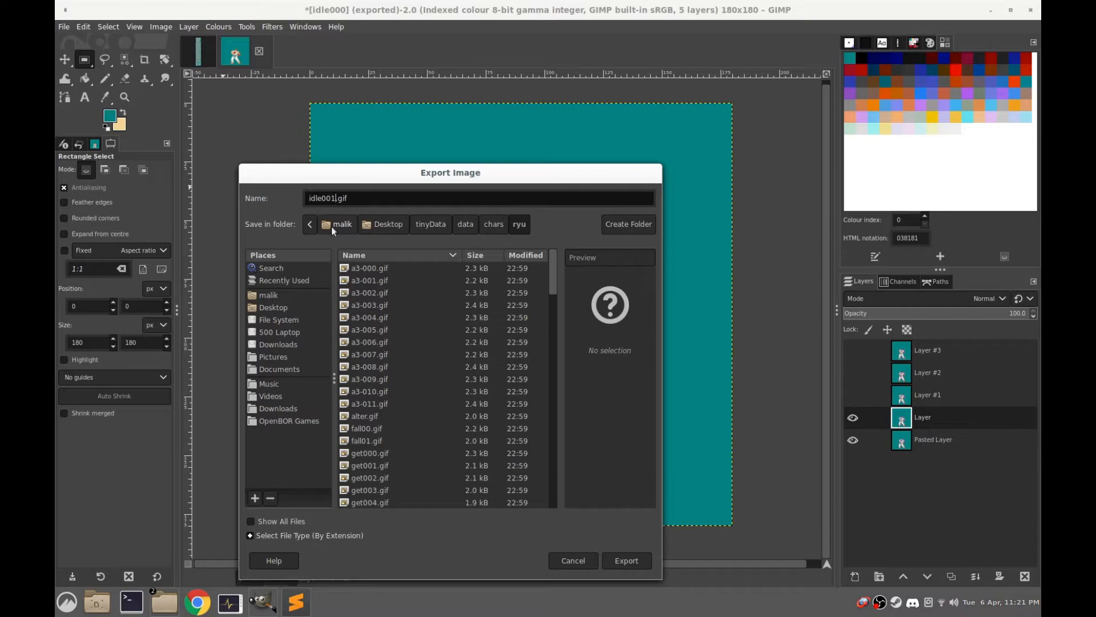
pyautogui.click(626, 557)
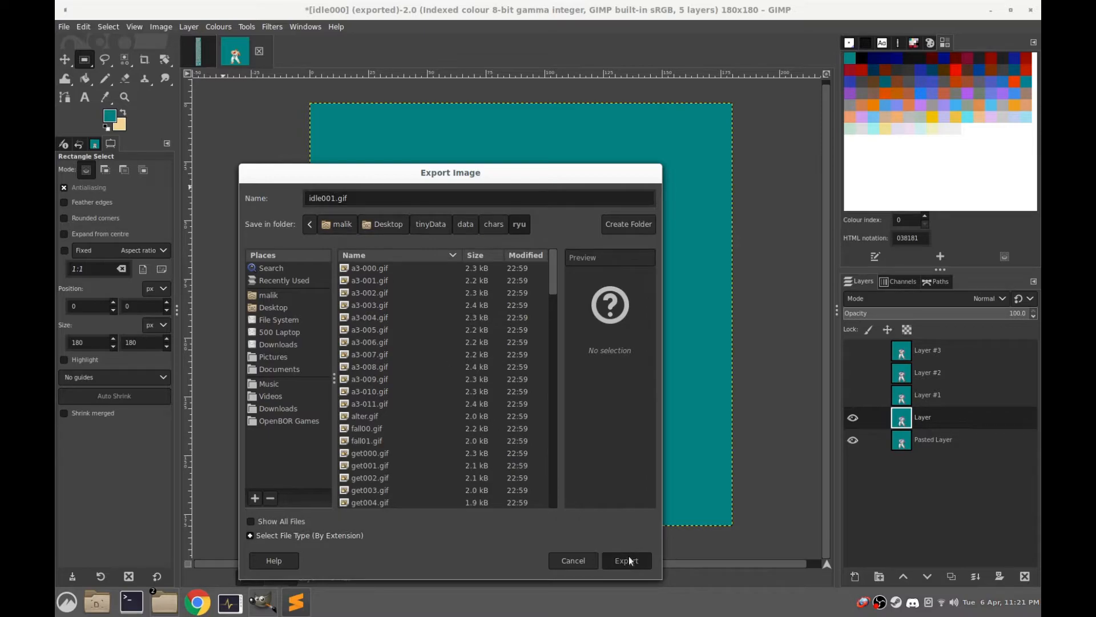
pyautogui.click(555, 460)
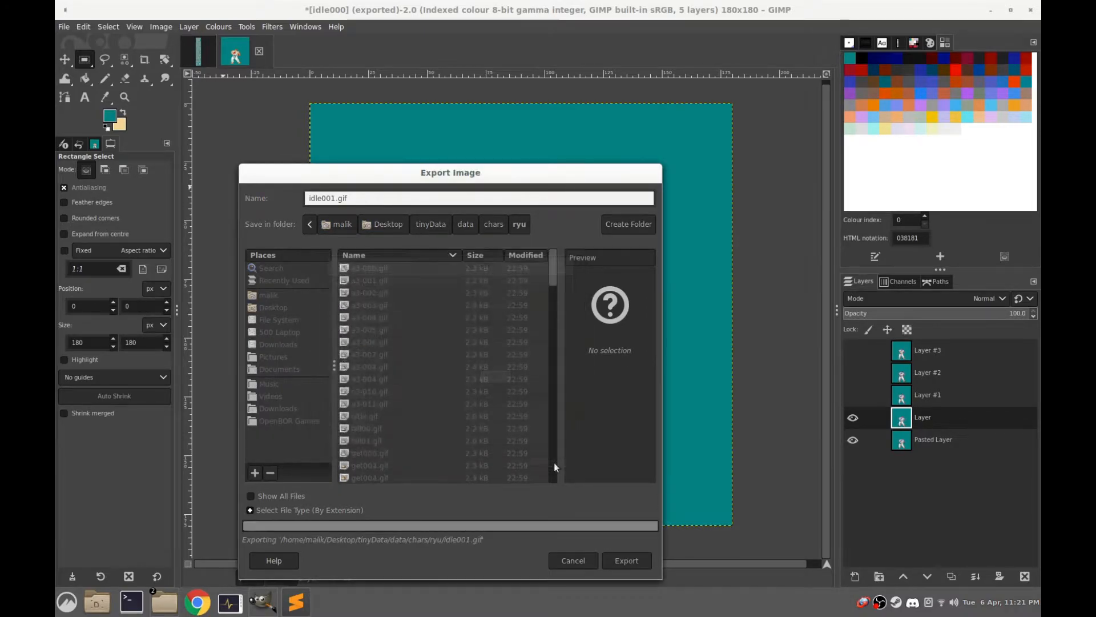
# Make Layer #1 visible and export the frame to the ryu folder as idle002.gif
pyautogui.click(852, 395)
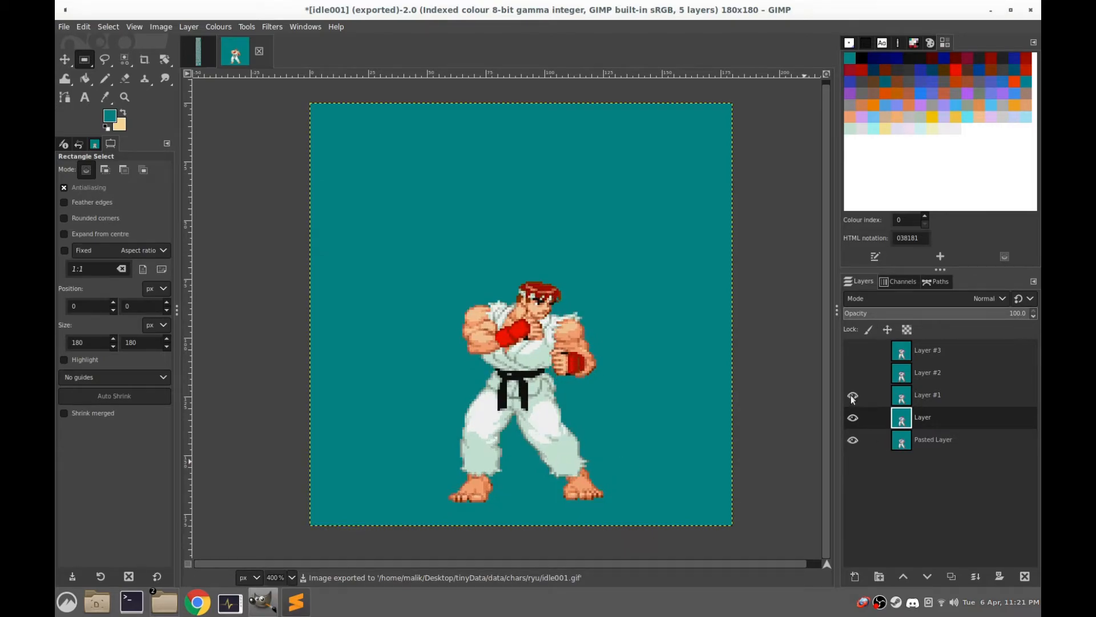
pyautogui.click(62, 26)
pyautogui.click(103, 219)
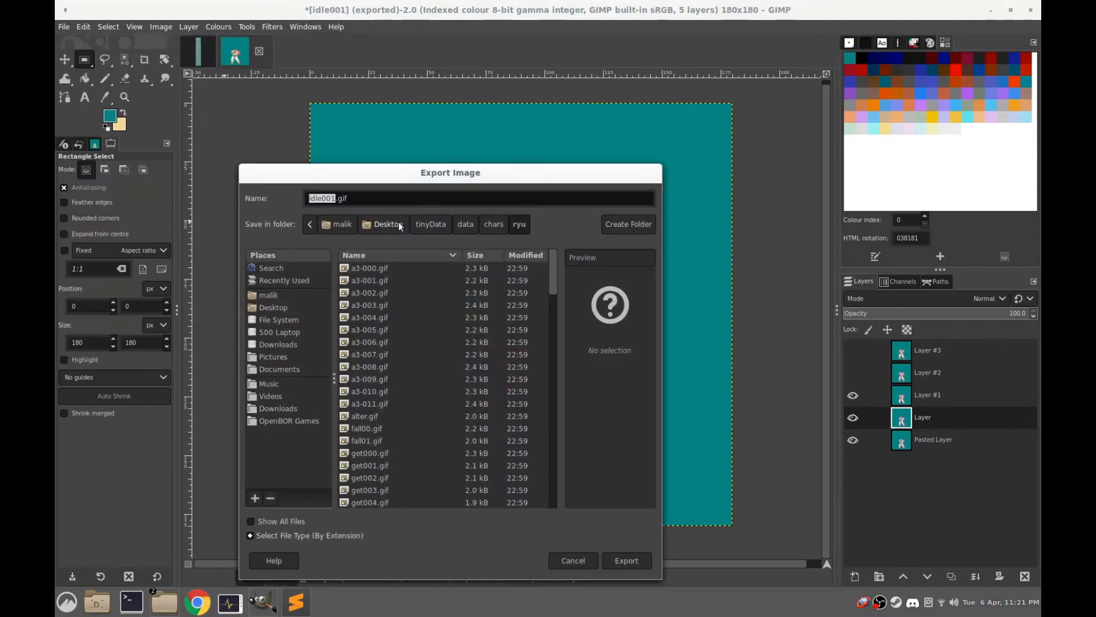
pyautogui.write('idle002')
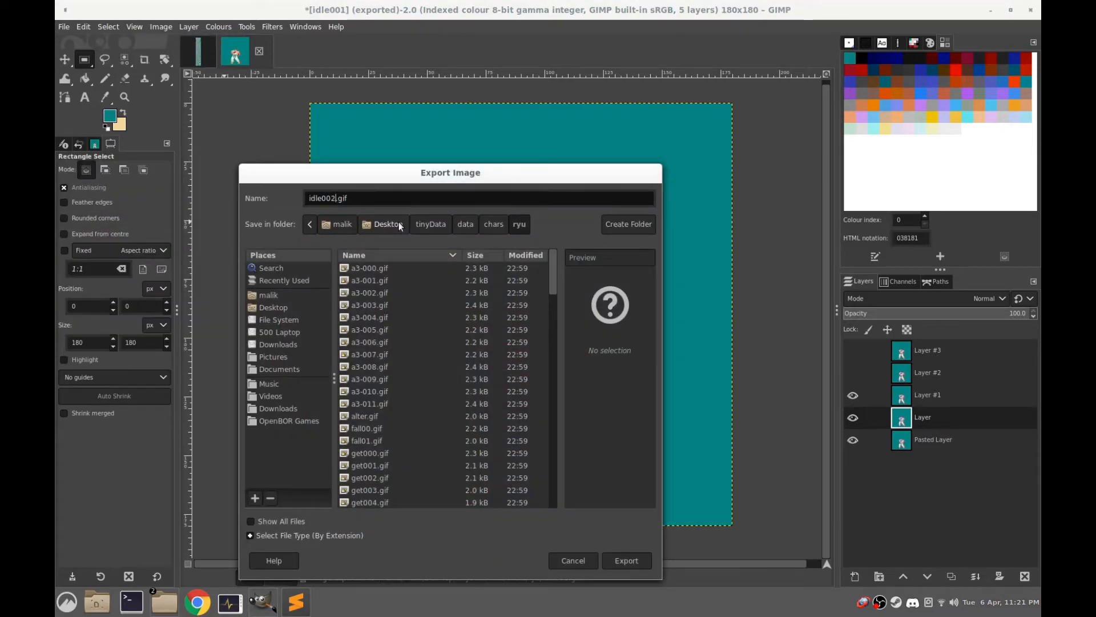
pyautogui.click(626, 560)
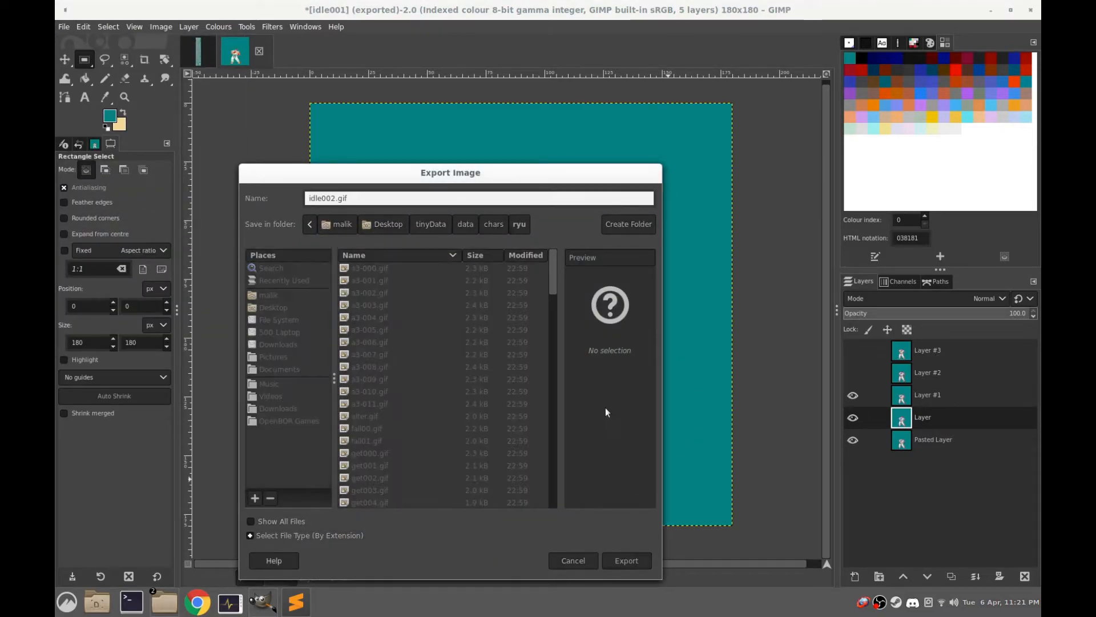
pyautogui.click(555, 455)
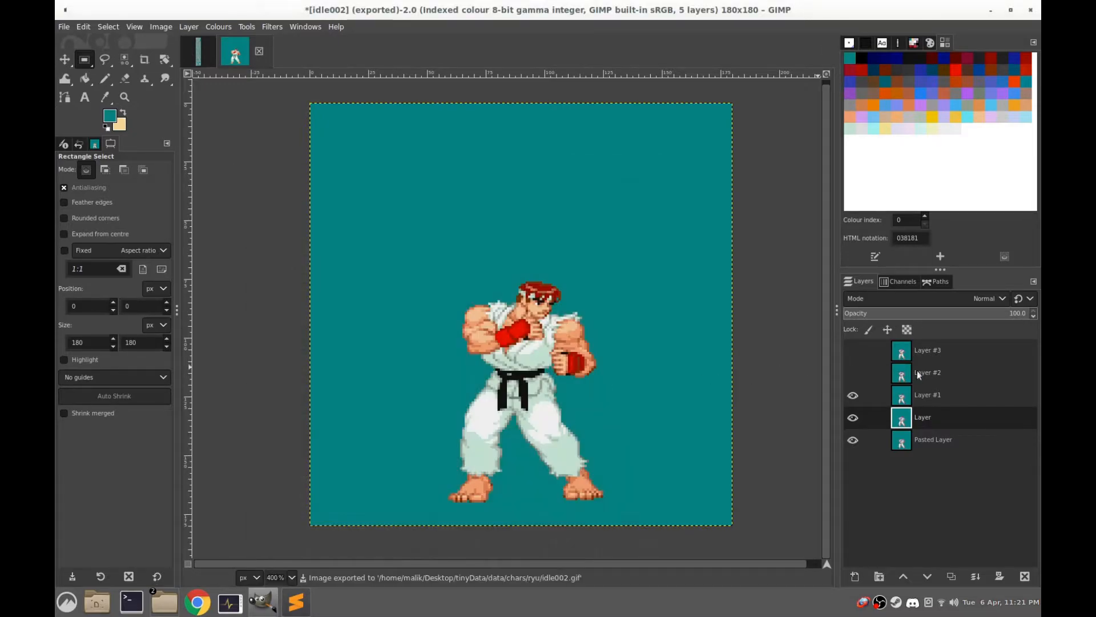
# Make Layer #2 visible and export the frame to the ryu folder as idle003.gif
pyautogui.click(853, 372)
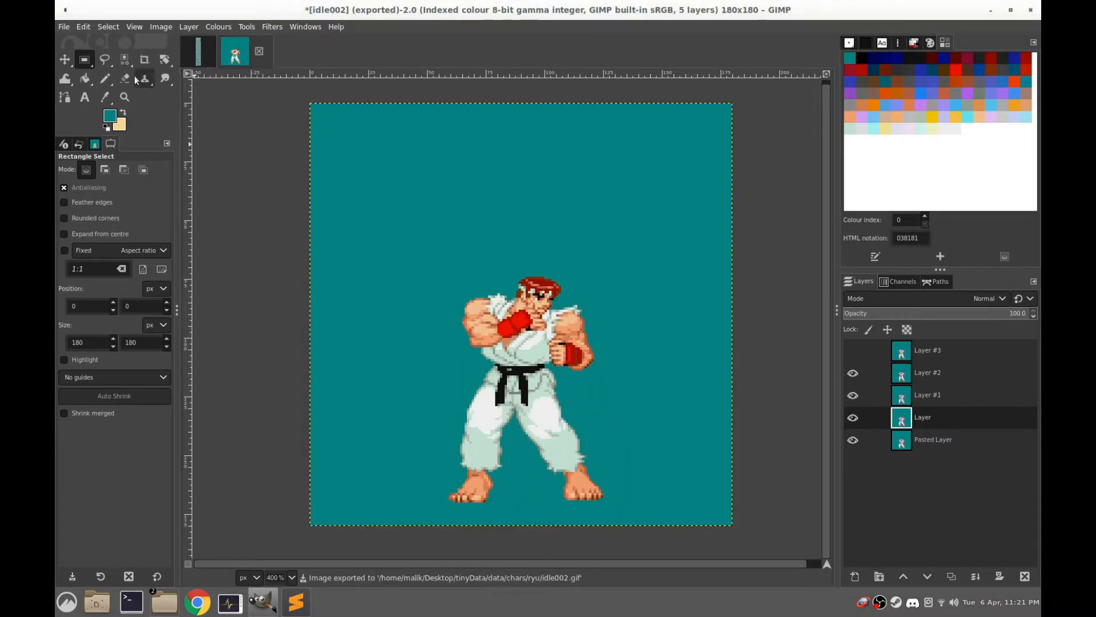
pyautogui.click(65, 26)
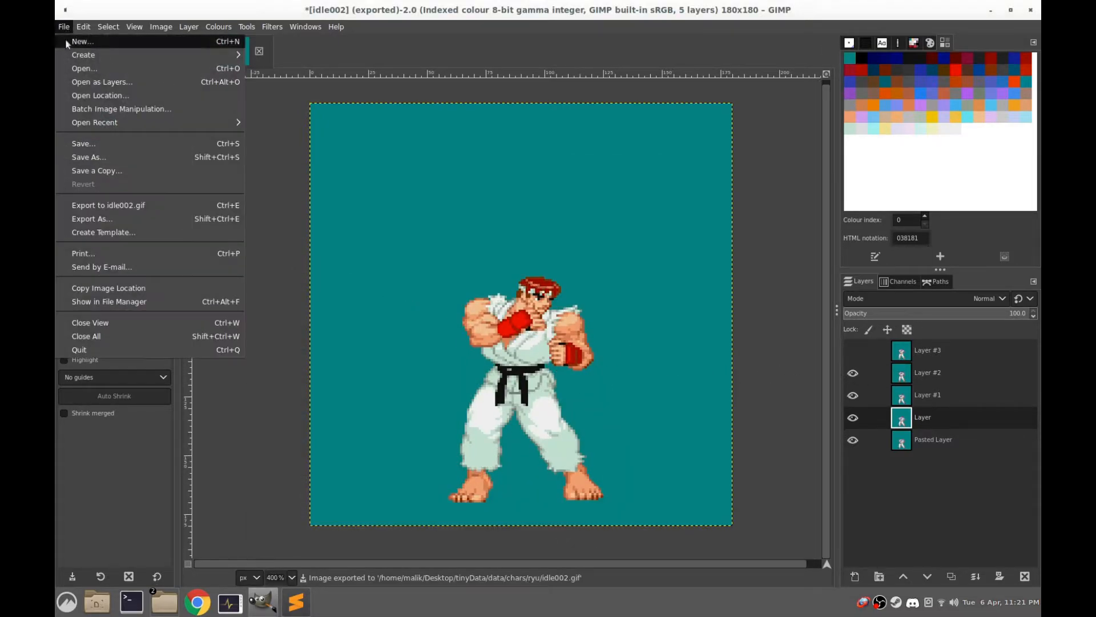
pyautogui.click(102, 219)
pyautogui.write('idle003')
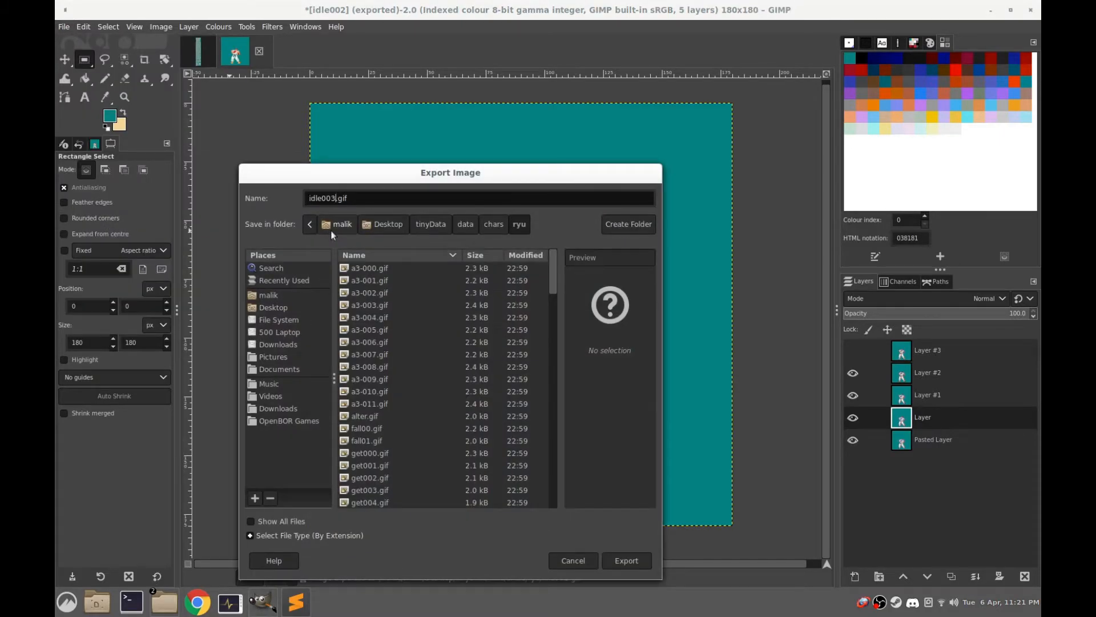
pyautogui.click(627, 560)
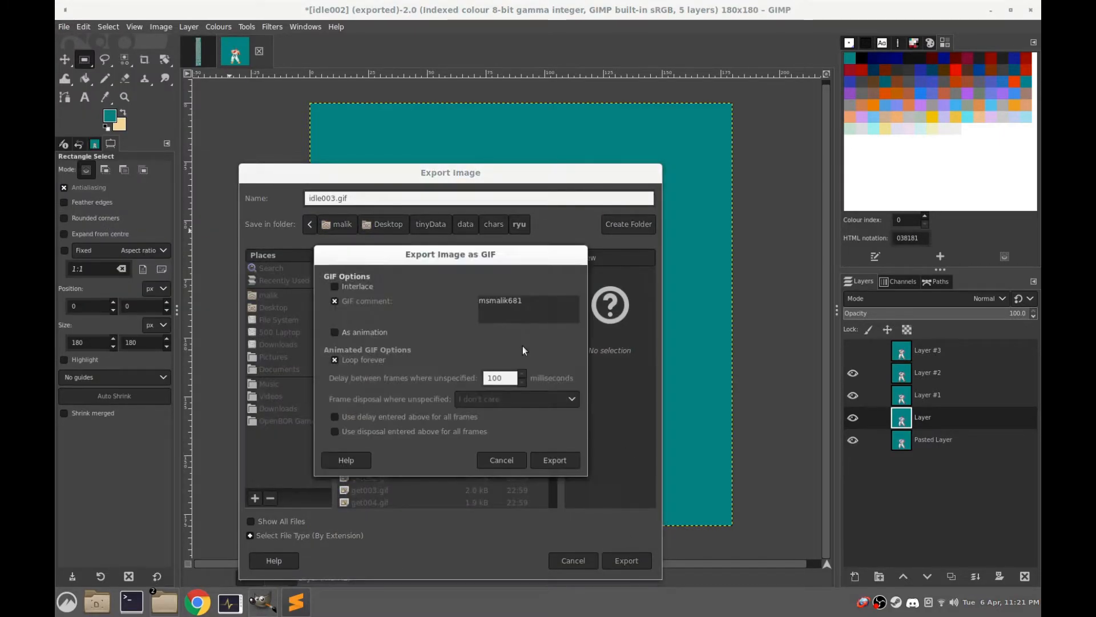
pyautogui.click(555, 458)
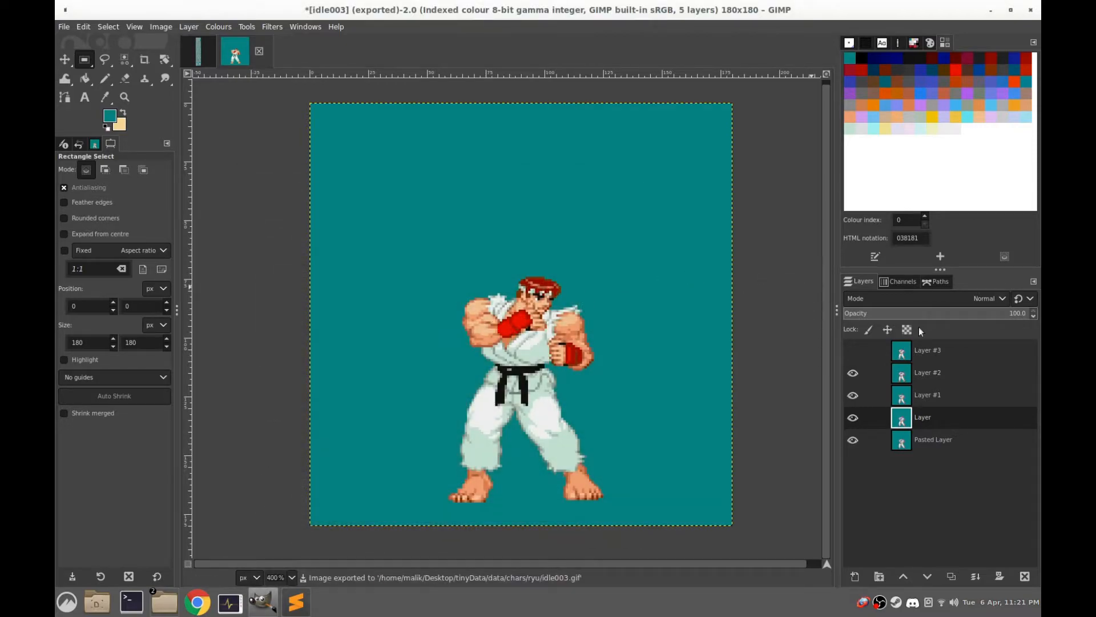
# Make Layer #3 visible and export the frame to the ryu folder as idle004.gif
pyautogui.click(852, 350)
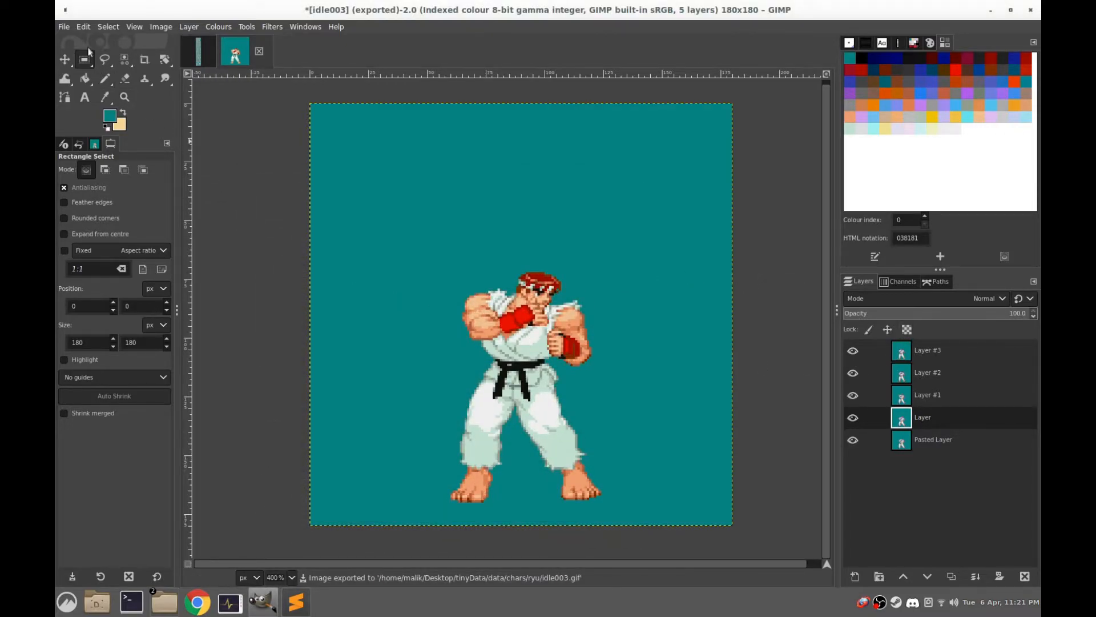
pyautogui.click(59, 28)
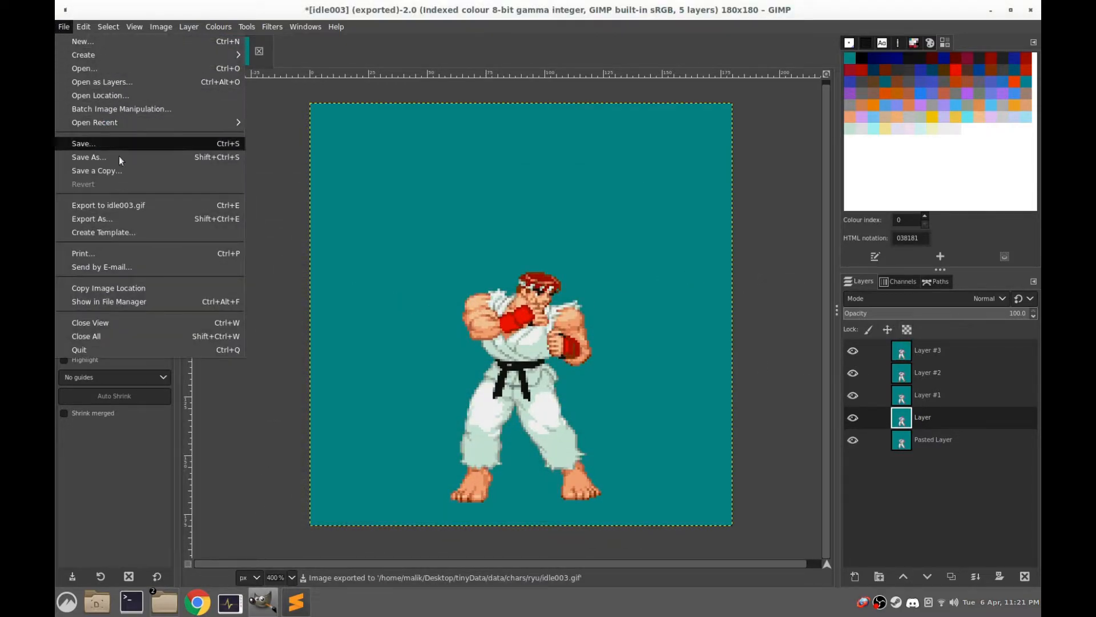
pyautogui.click(114, 220)
pyautogui.write('idle004')
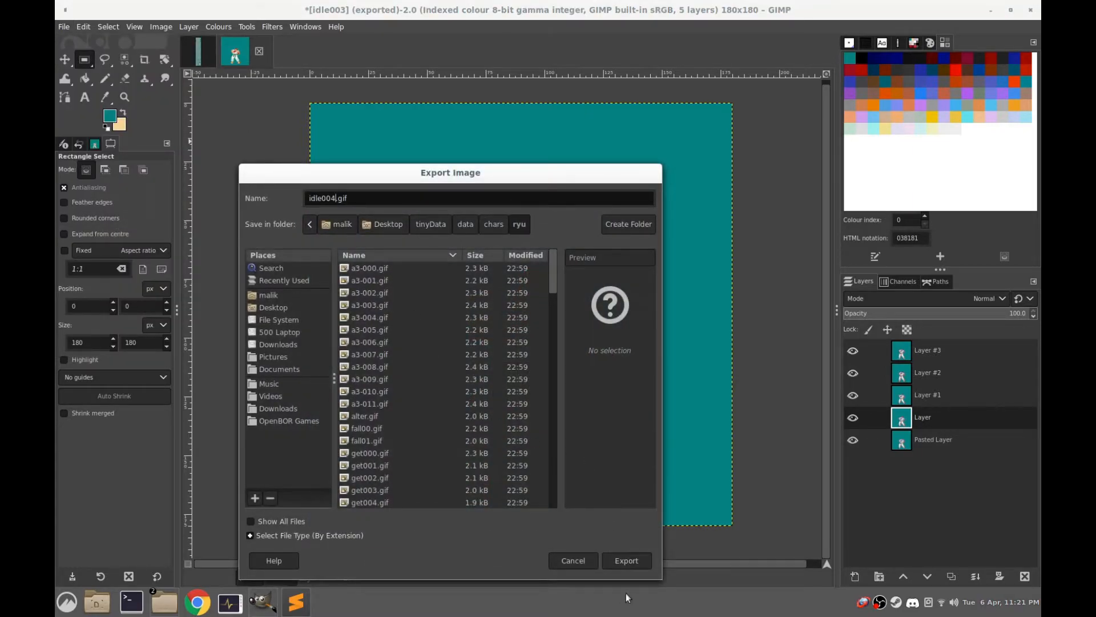
pyautogui.click(630, 564)
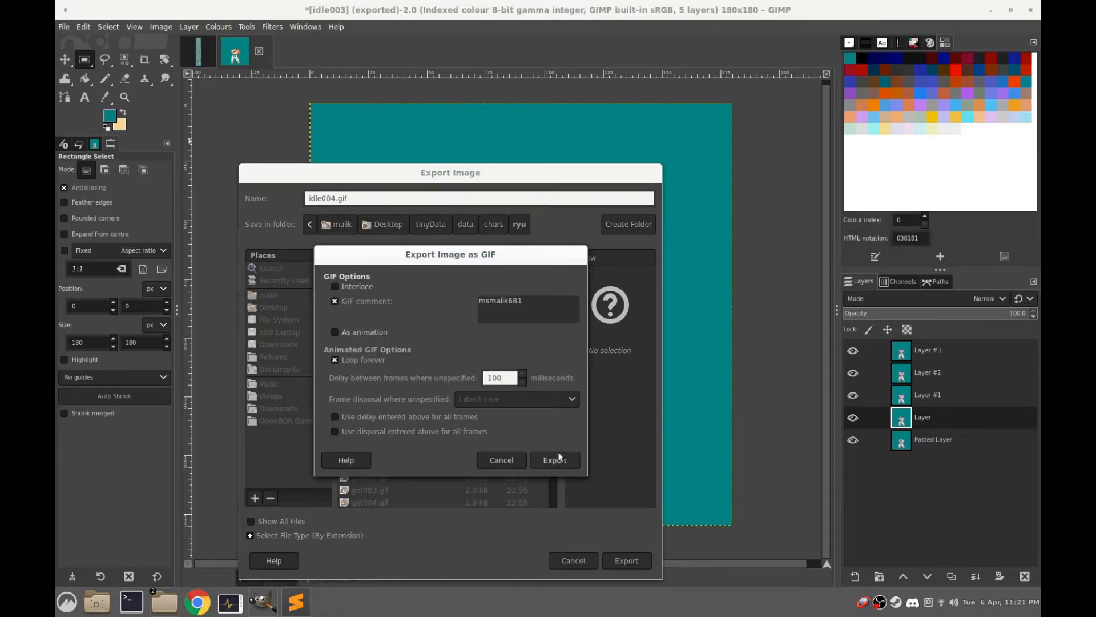
pyautogui.click(557, 459)
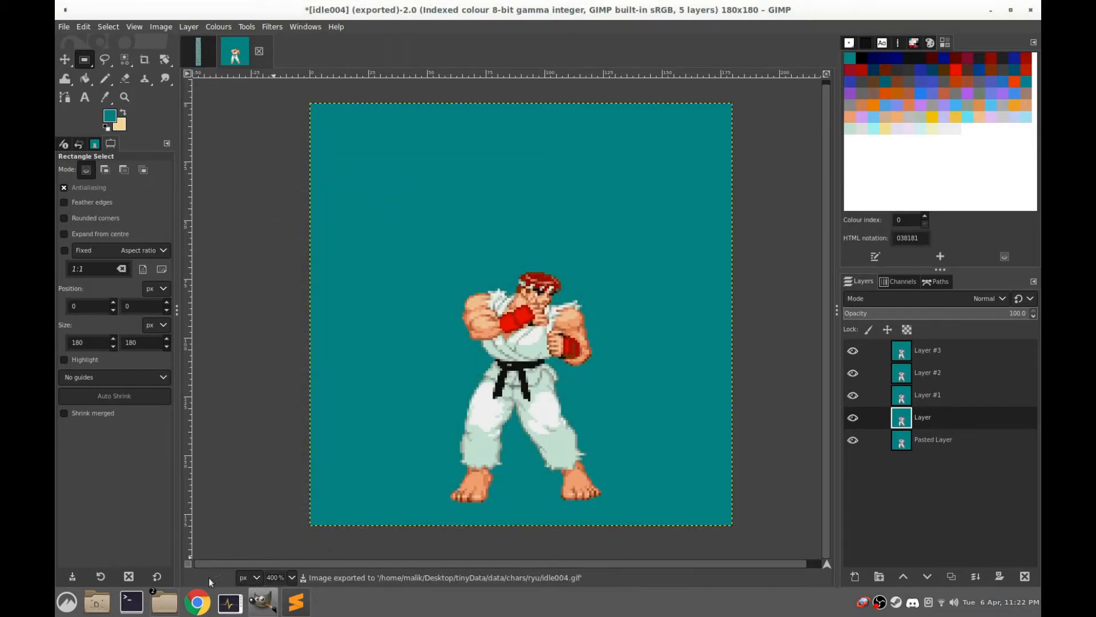
# Open Sublime Text, shrink its window, and check the exported frames up to idle004.gif in the file manager's ryu folder
pyautogui.click(288, 610)
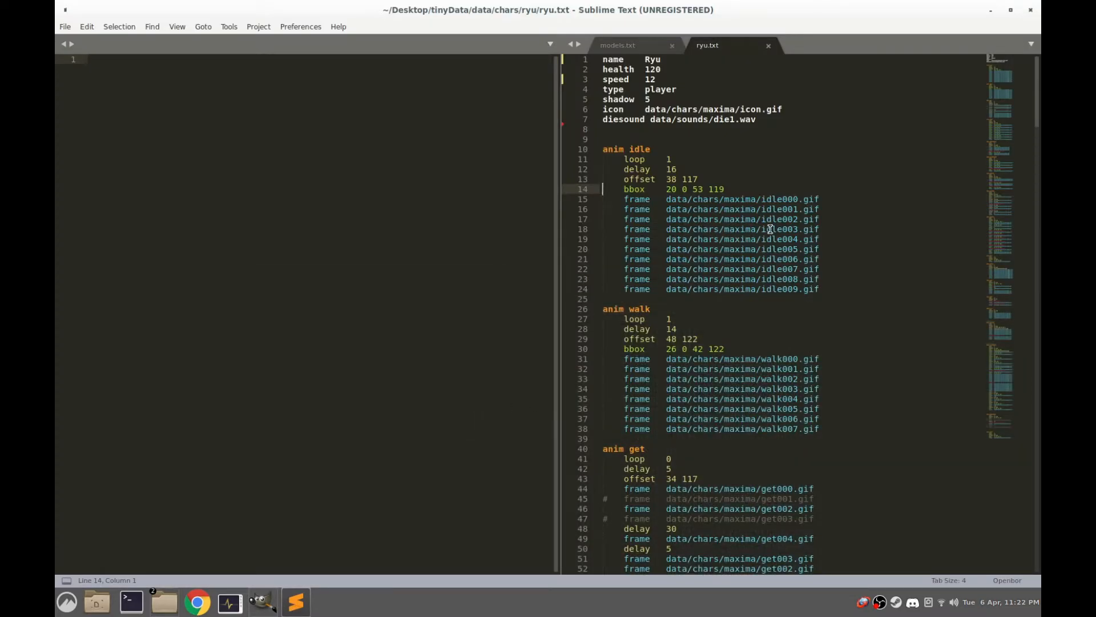
pyautogui.moveTo(879, 9); pyautogui.dragTo(595, 197)
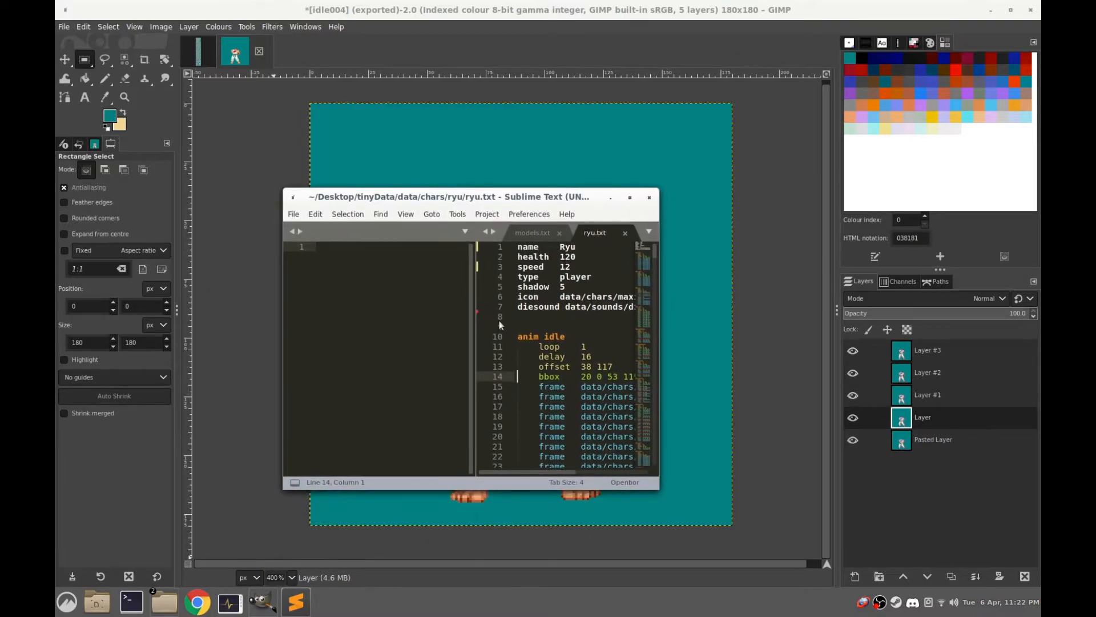
pyautogui.moveTo(165, 602)
pyautogui.click(259, 542)
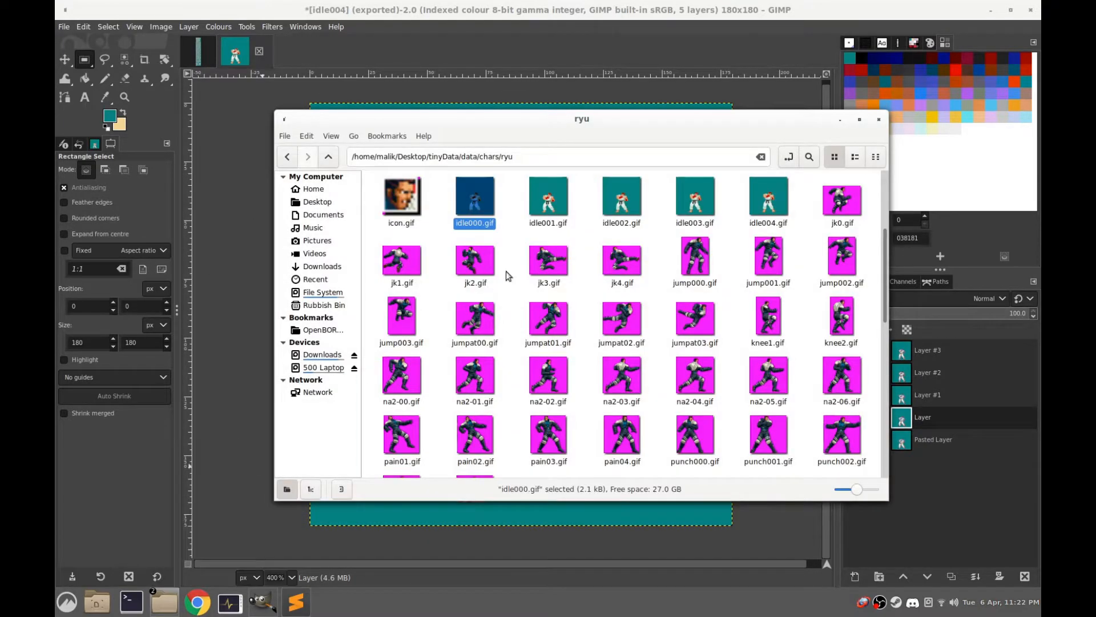
pyautogui.click(772, 209)
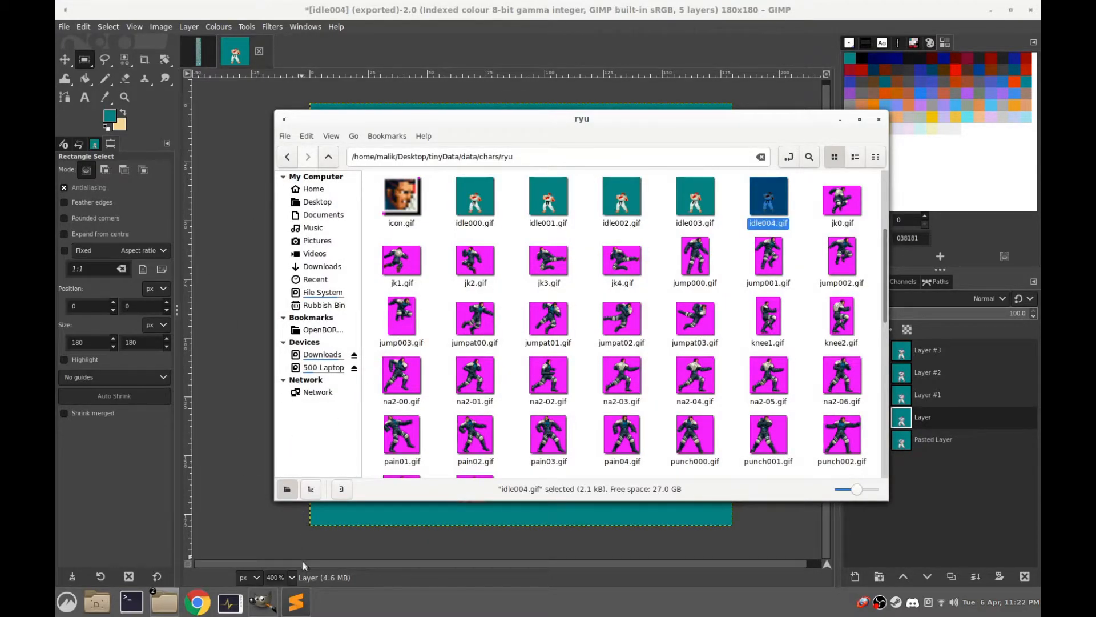
# Return to ryu.txt in Sublime Text with the window maximized and set the idle animation's delay to 12
pyautogui.click(296, 602)
pyautogui.click(629, 199)
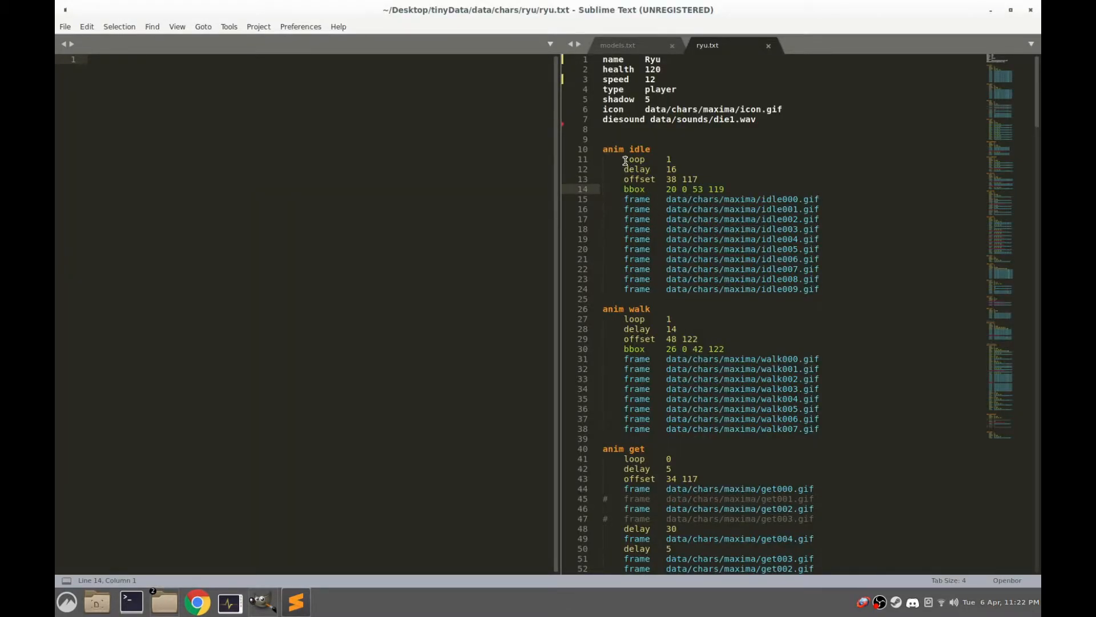
pyautogui.moveTo(625, 161); pyautogui.dragTo(671, 160)
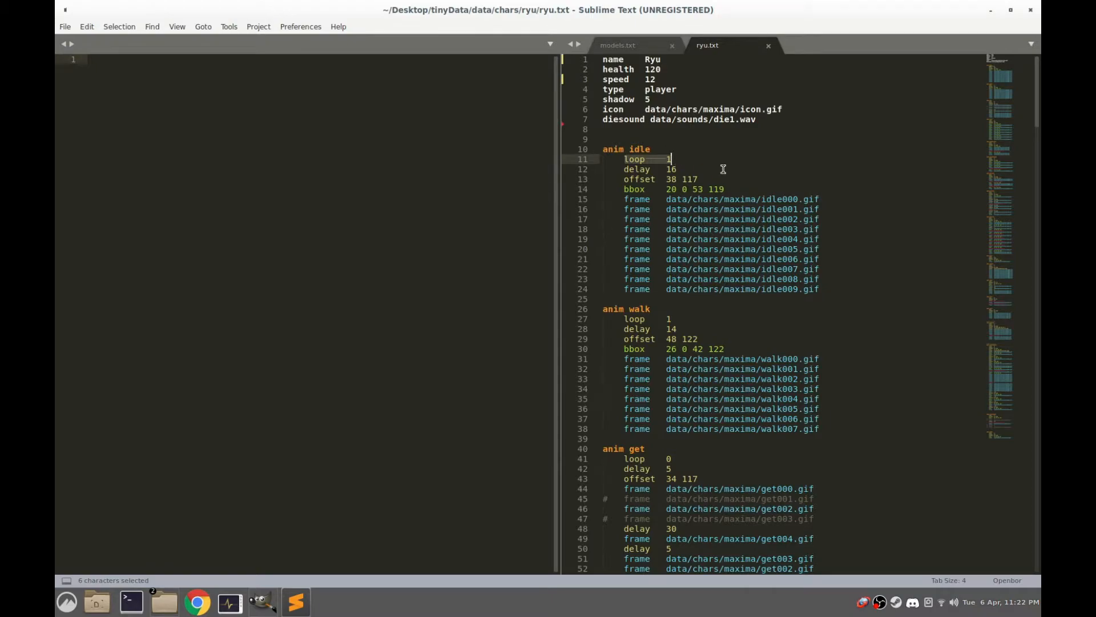
pyautogui.click(679, 167)
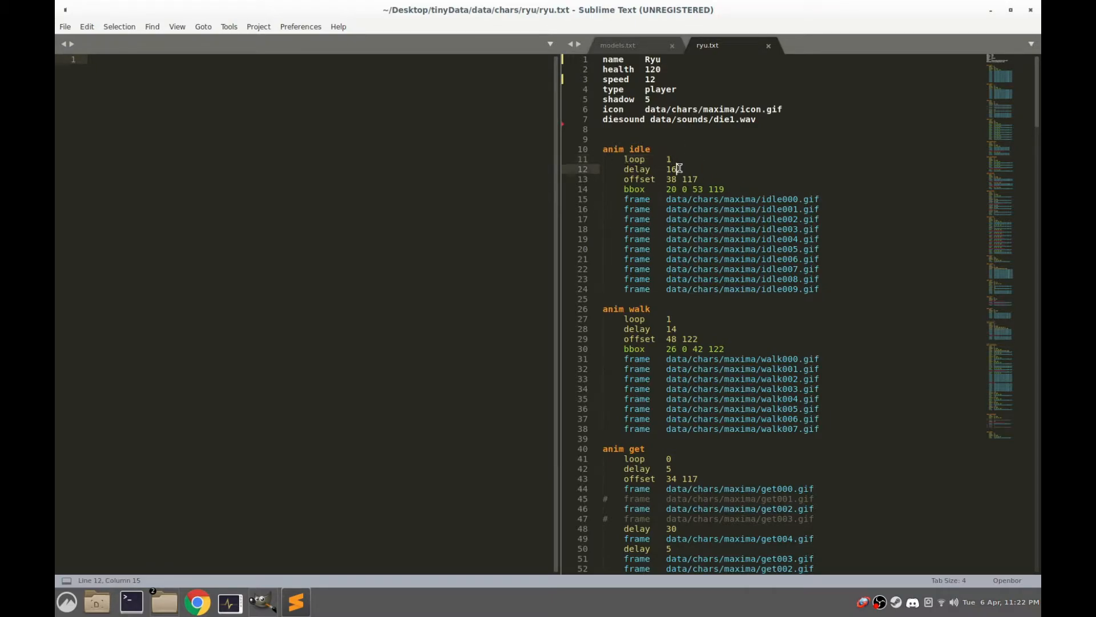
pyautogui.doubleClick(668, 169)
pyautogui.write('12')
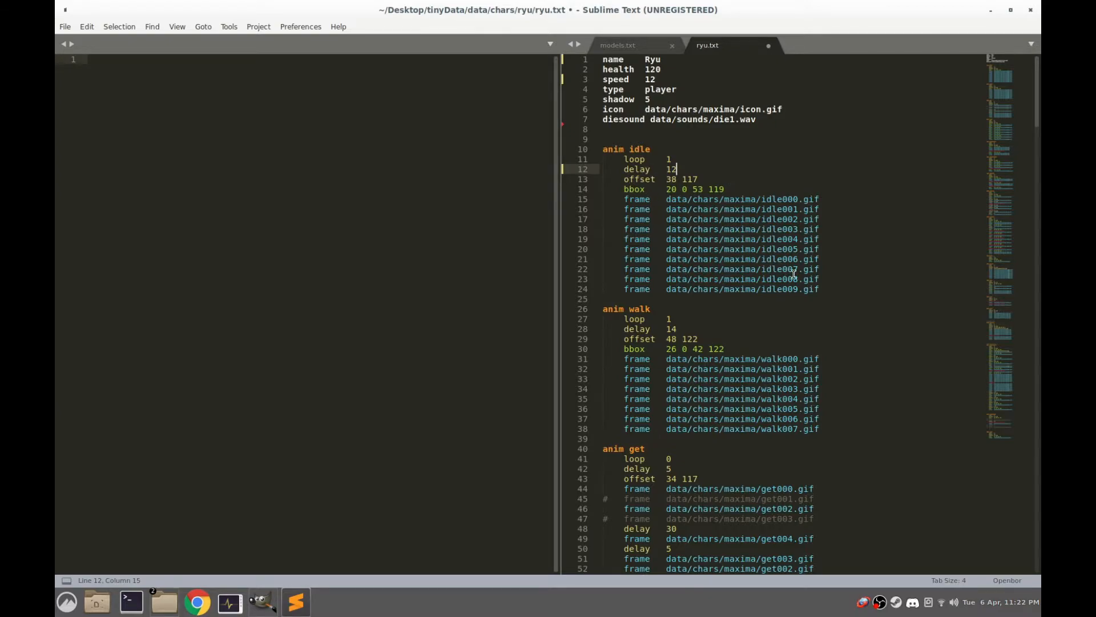
# Delete the idle005.gif to idle009.gif frame lines from the idle animation in ryu.txt
pyautogui.doubleClick(889, 16)
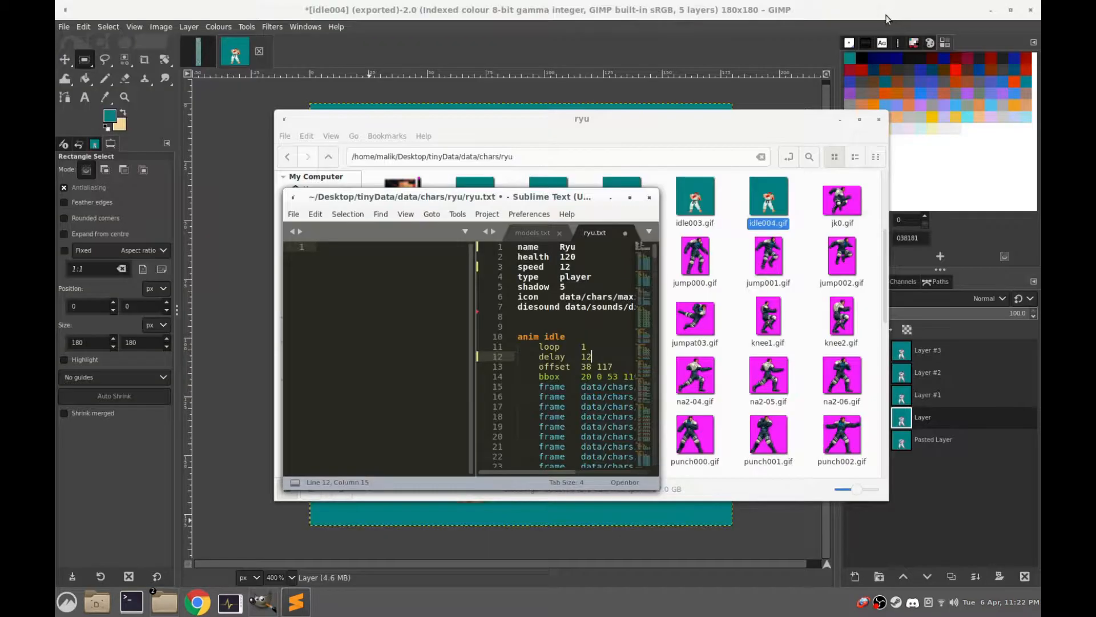
pyautogui.doubleClick(551, 198)
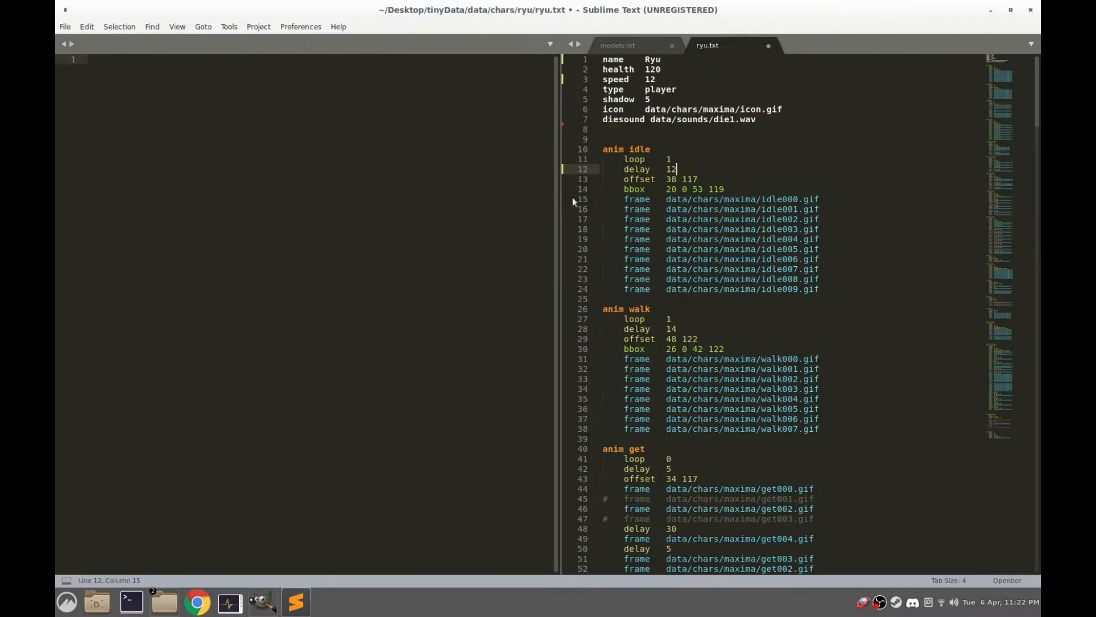
pyautogui.moveTo(822, 289); pyautogui.dragTo(585, 246)
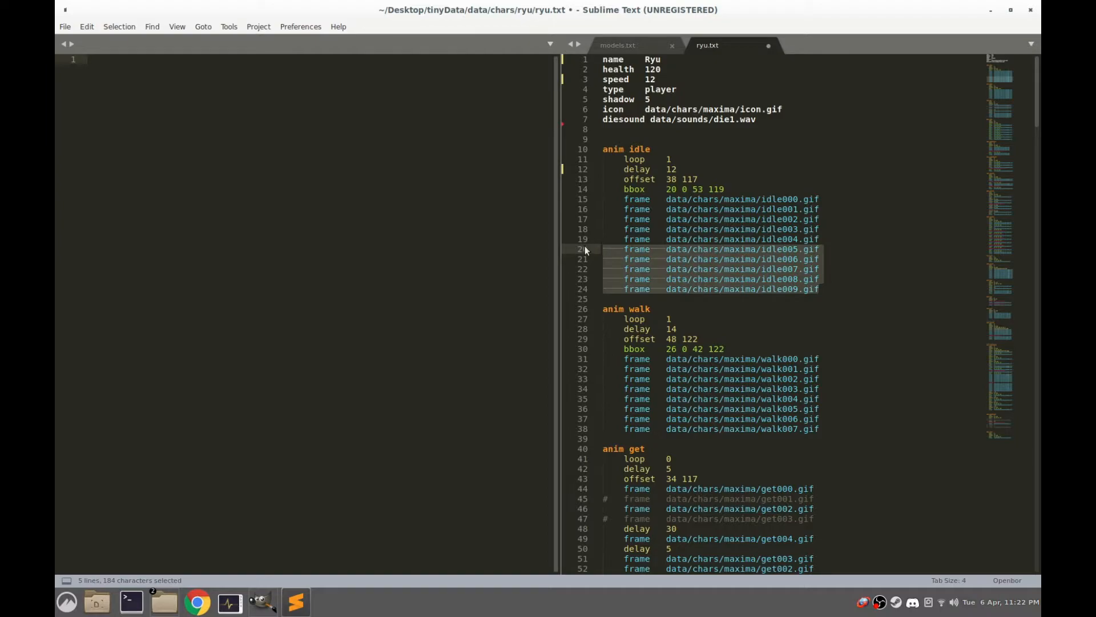
pyautogui.press('BackSpace')
pyautogui.press('BackSpace')
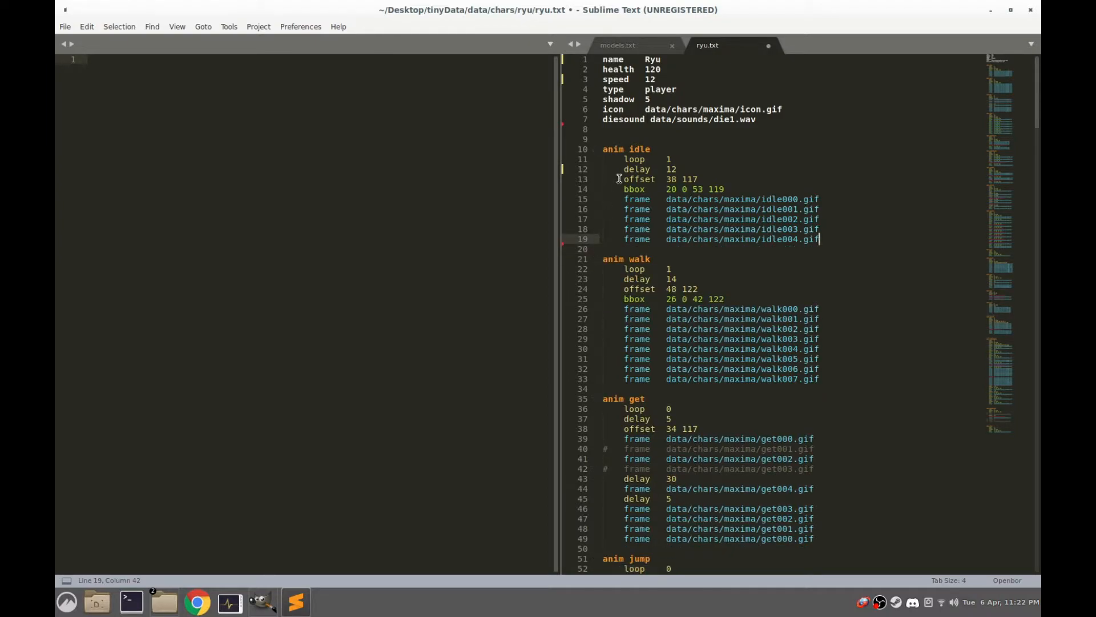
# Switch to GIMP and set the Pencil tool to white with a brush size of 1
pyautogui.moveTo(663, 179); pyautogui.dragTo(707, 180)
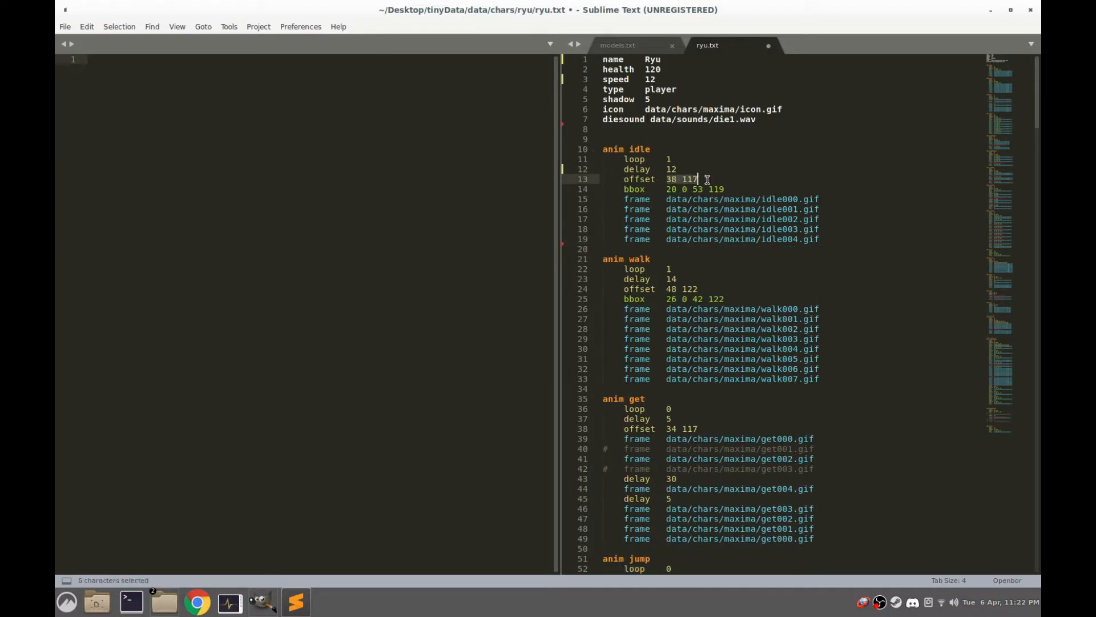
pyautogui.click(262, 601)
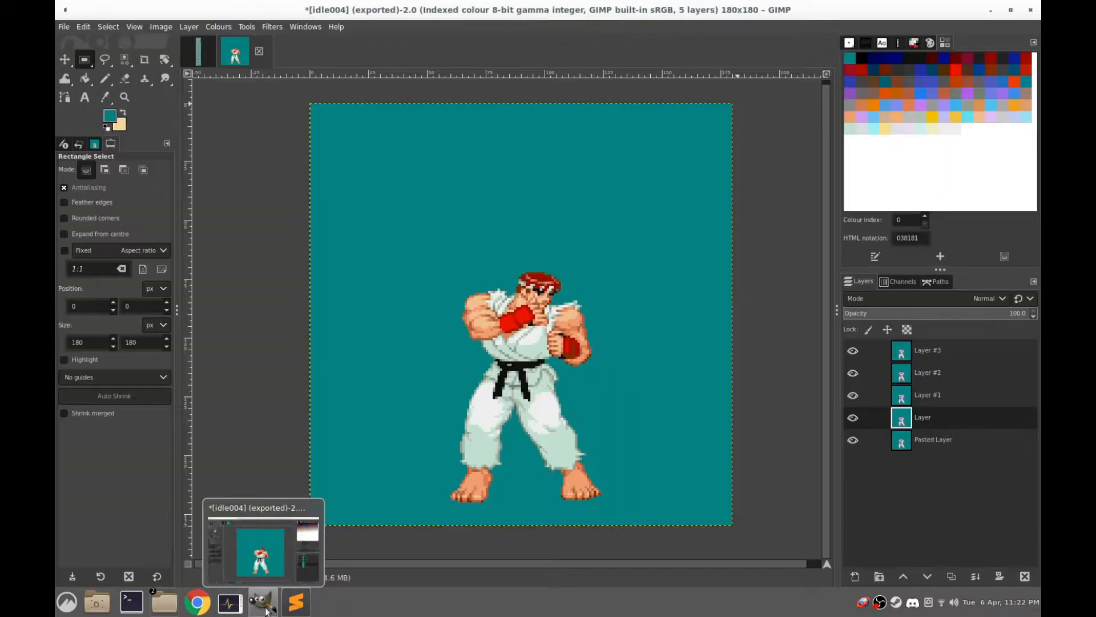
pyautogui.click(105, 78)
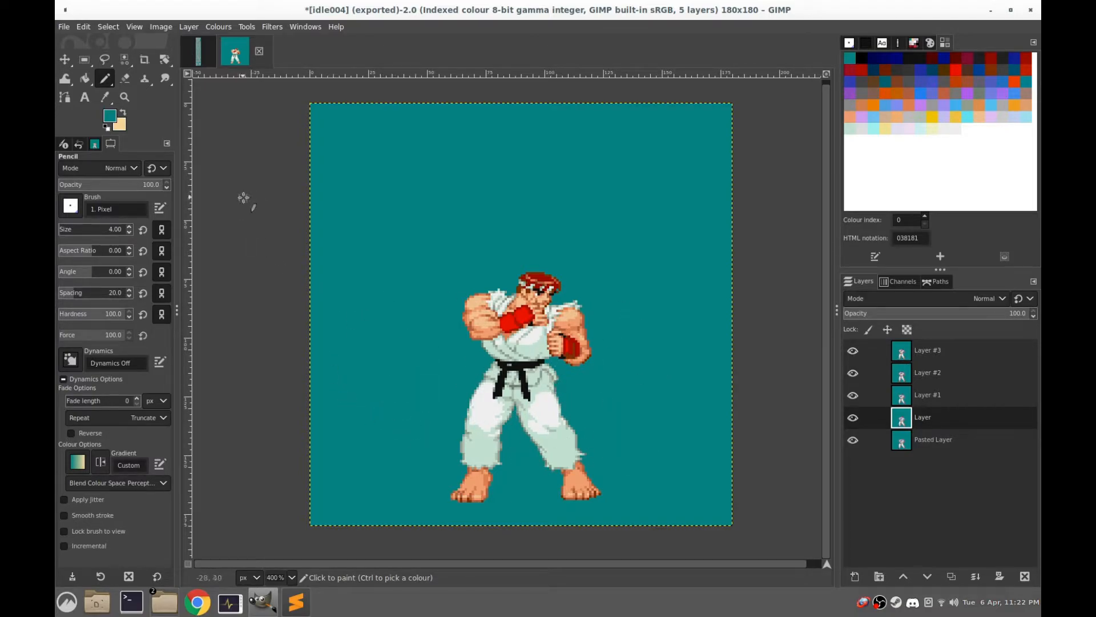
pyautogui.click(967, 129)
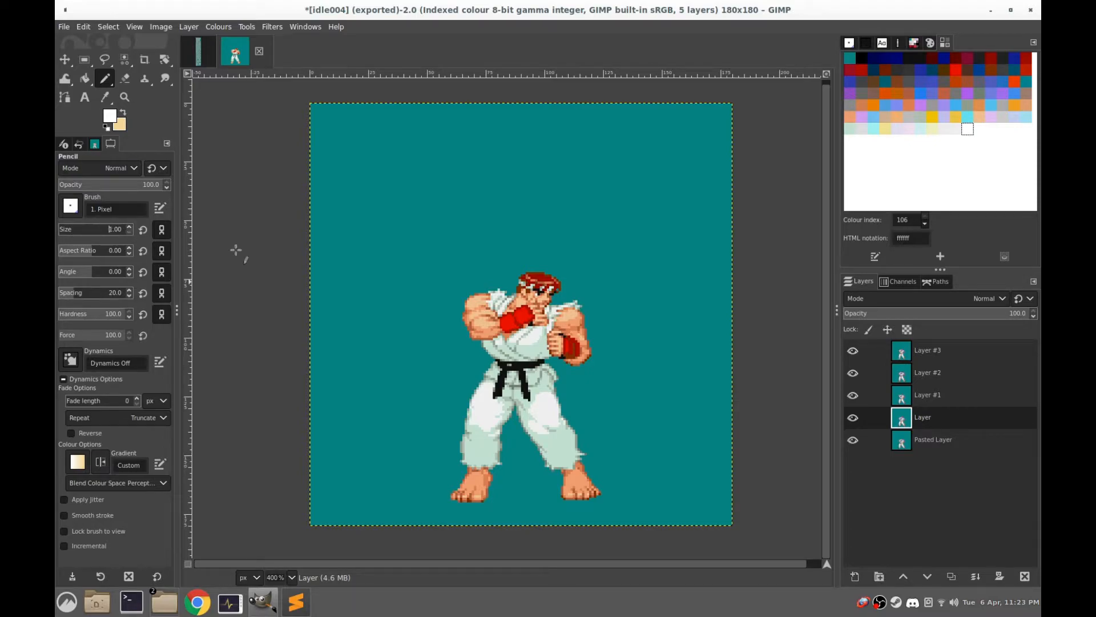
pyautogui.scroll(2, 570, 400)
pyautogui.scroll(-2, 559, 334)
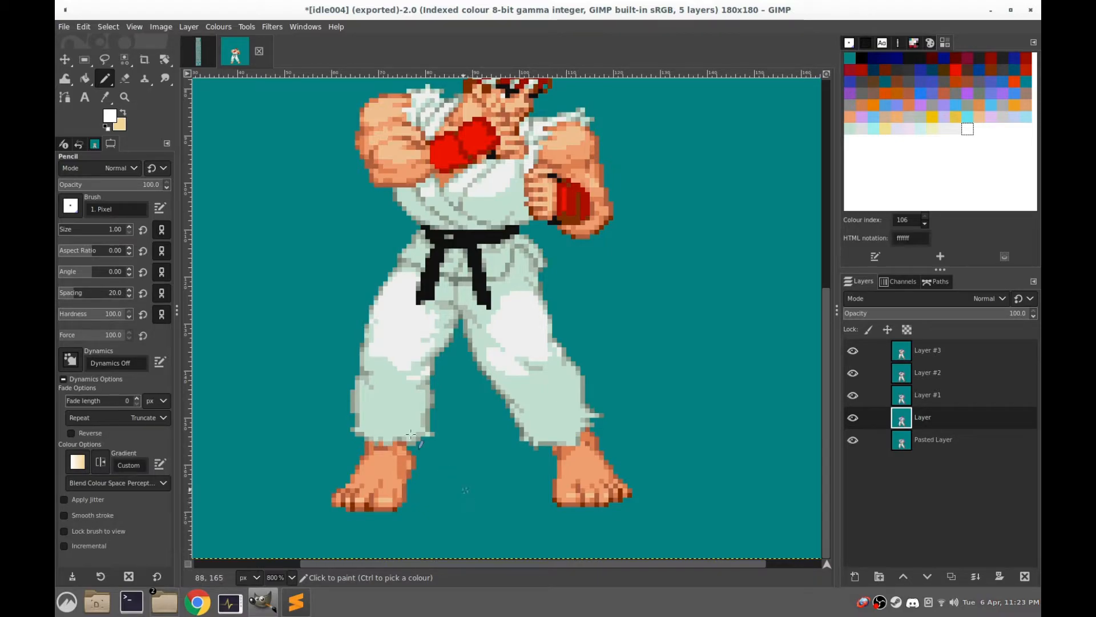
# Draw a crop rectangle about 53 × 75 px with one corner on the ground point between Ryu's feet to measure the offset
pyautogui.click(145, 59)
pyautogui.moveTo(711, 140); pyautogui.dragTo(453, 495)
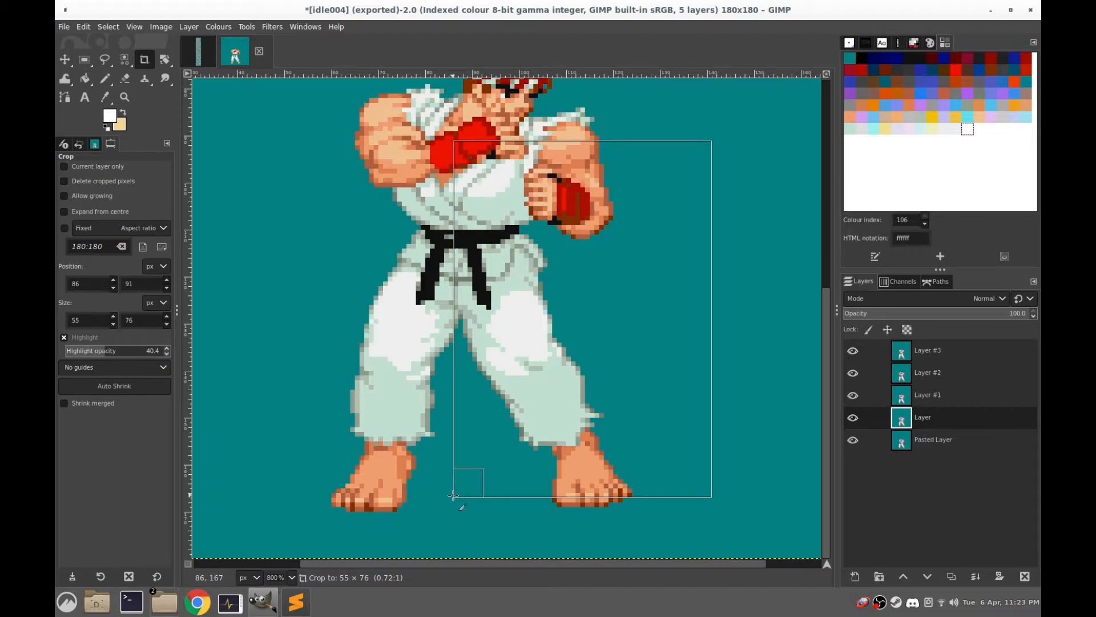
pyautogui.moveTo(453, 496); pyautogui.dragTo(461, 492)
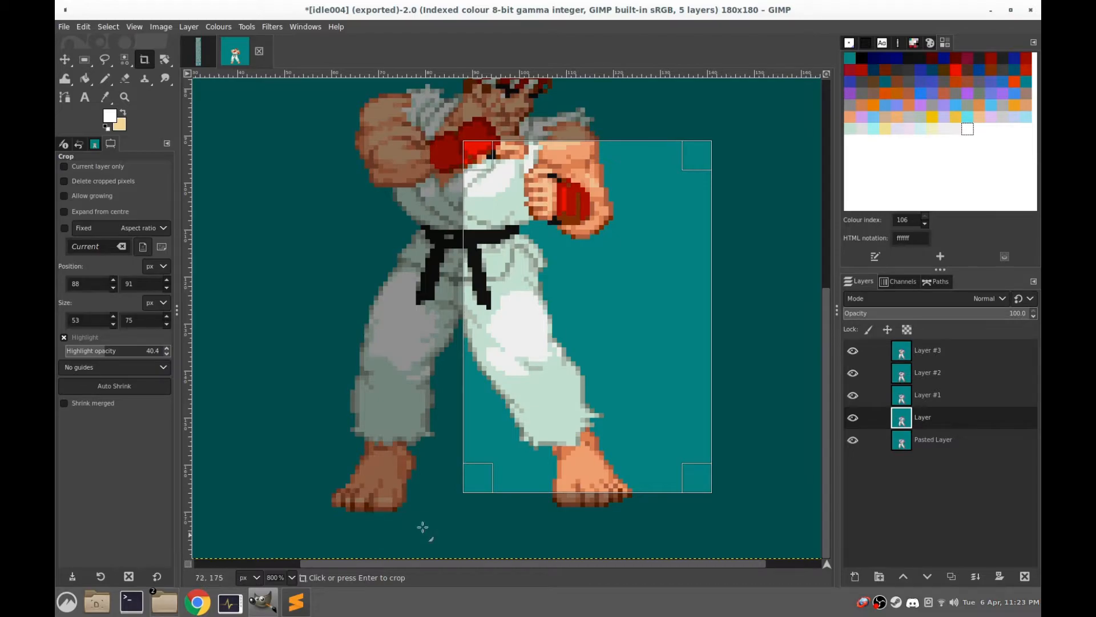
# Switch to ryu.txt in Sublime Text and set the idle animation's offset to 88 166
pyautogui.click(289, 607)
pyautogui.moveTo(666, 180); pyautogui.dragTo(717, 180)
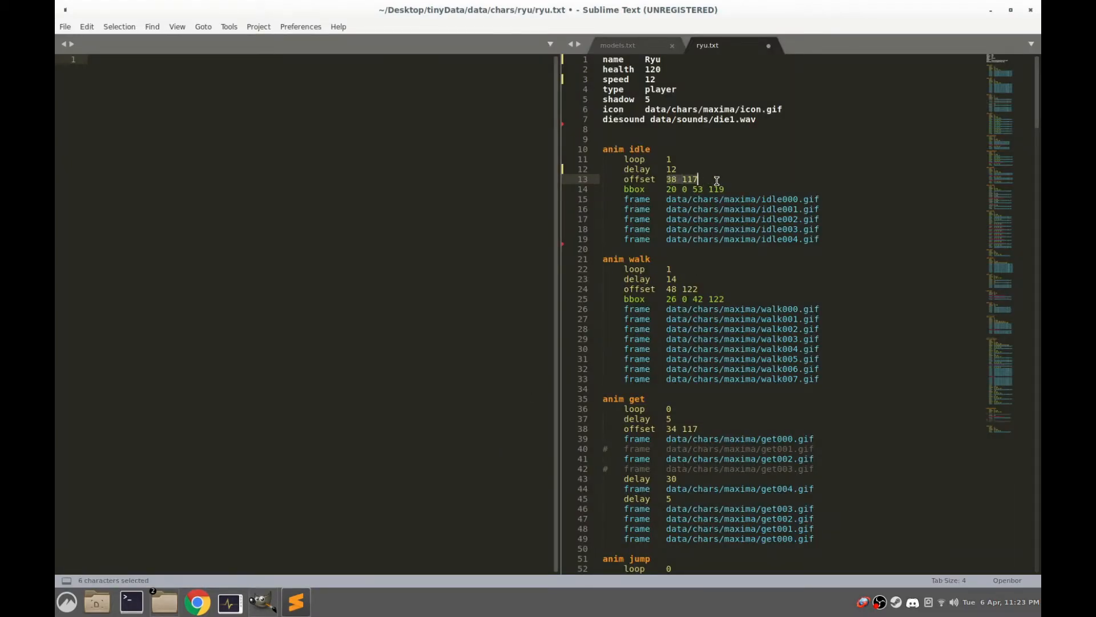
pyautogui.write('88')
# Return to GIMP and clear the offset-measuring crop rectangle from the idle frame
pyautogui.click(265, 601)
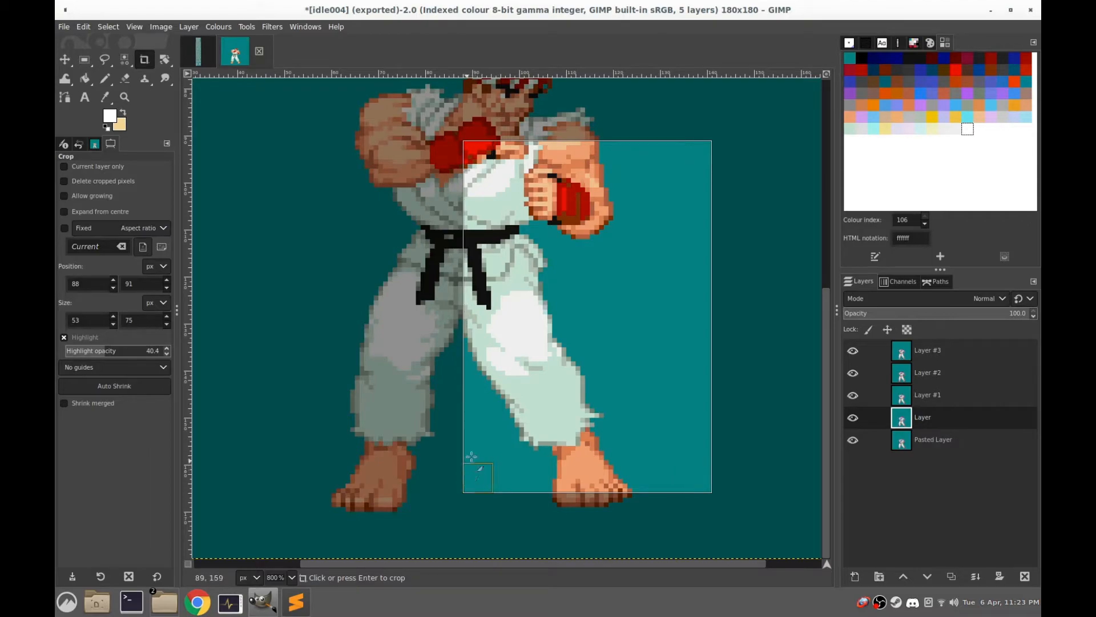
pyautogui.scroll(-1, 365, 256)
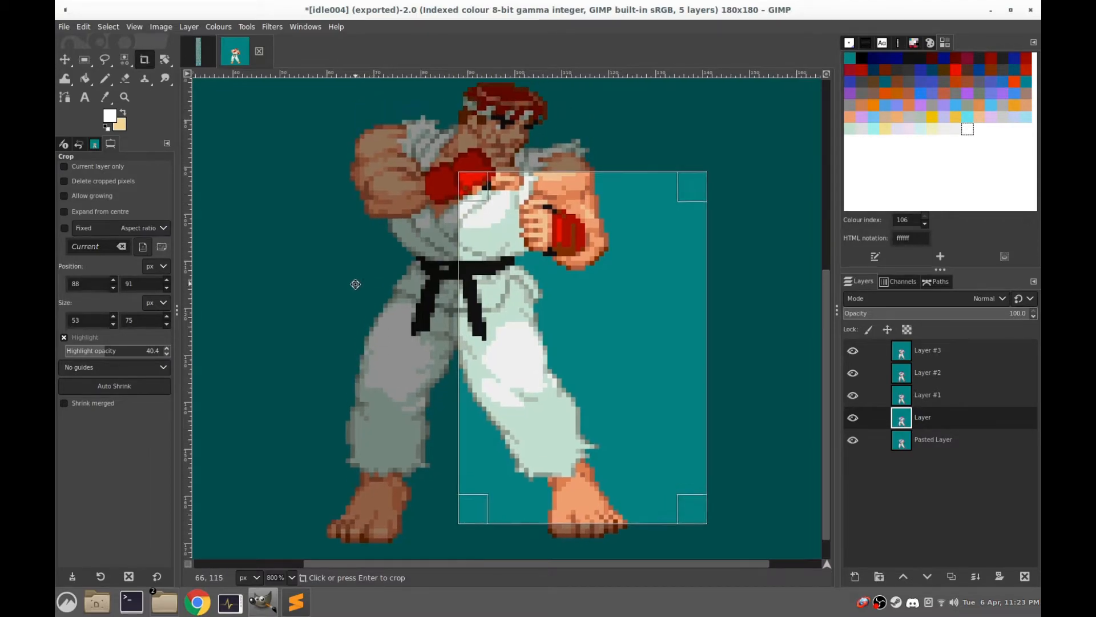
pyautogui.scroll(-1, 357, 293)
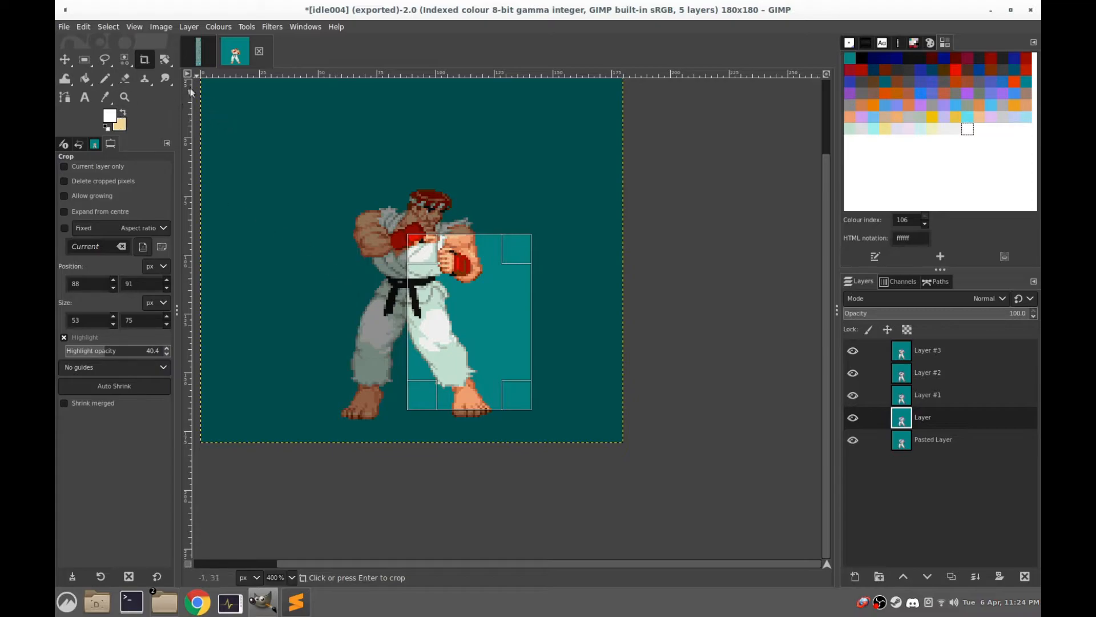
pyautogui.click(359, 183)
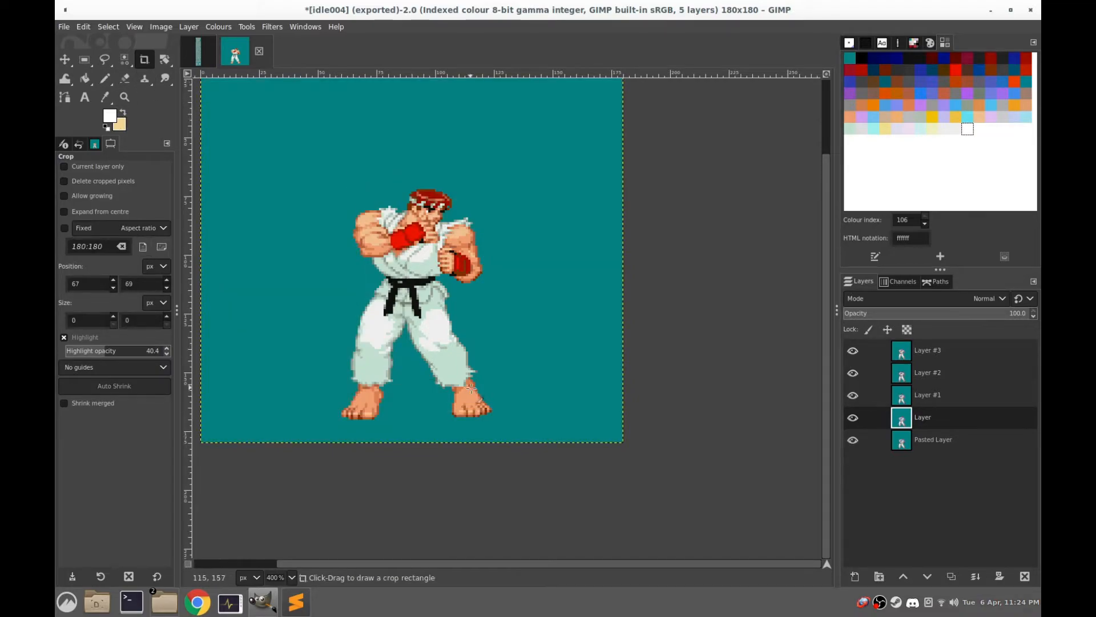
# Outline Ryu's body from shoulders to feet with a crop rectangle at about 68, 80, sized about 46 × 88 px, to measure the bounding box
pyautogui.moveTo(482, 409)
pyautogui.mouseDown()
pyautogui.moveTo(380, 269)
pyautogui.moveTo(355, 209)
pyautogui.mouseUp()
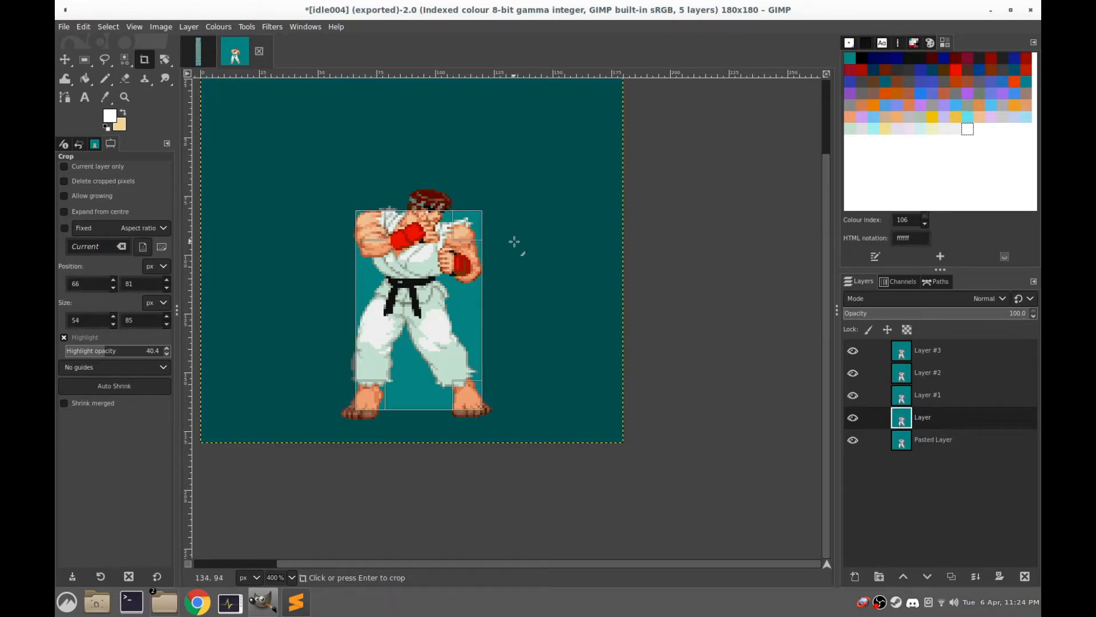
pyautogui.click(514, 247)
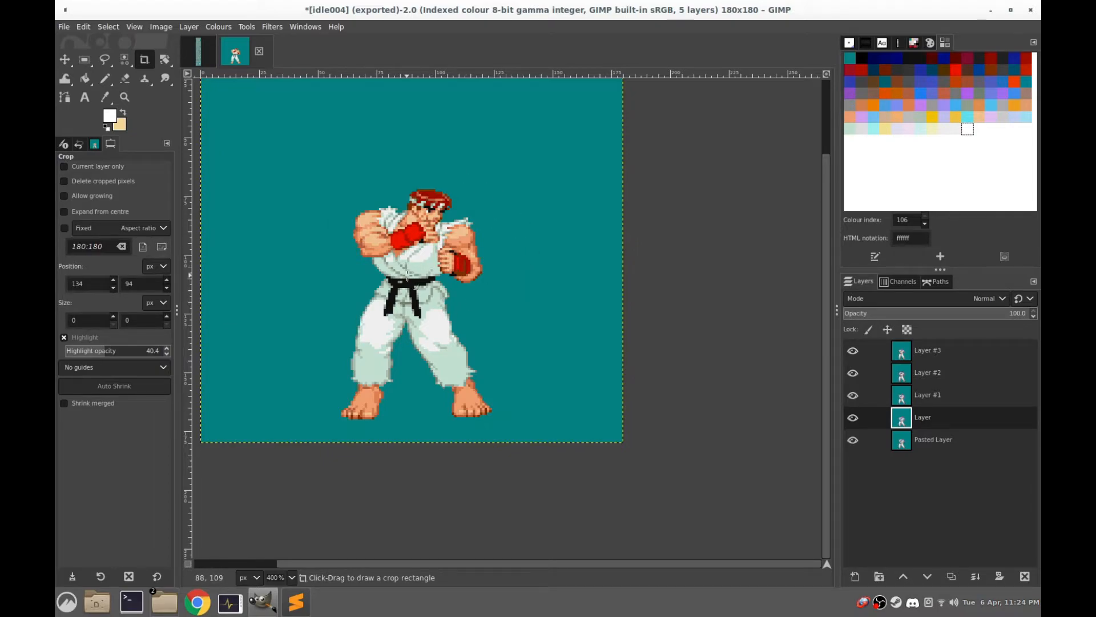
pyautogui.click(480, 407)
pyautogui.moveTo(478, 395); pyautogui.dragTo(356, 204)
pyautogui.moveTo(416, 395); pyautogui.dragTo(422, 414)
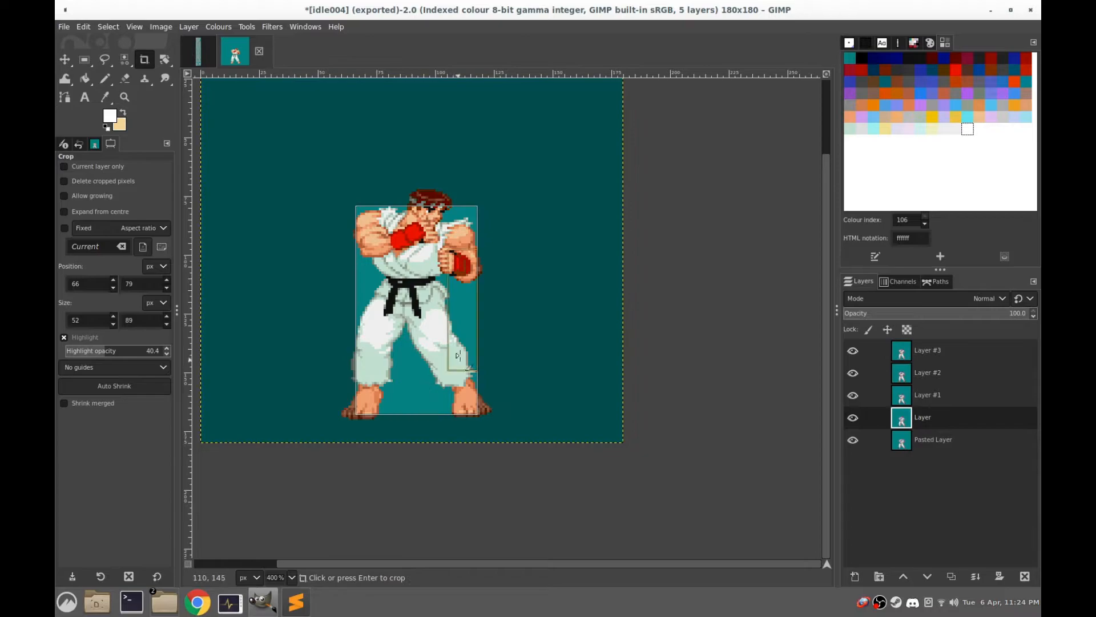
pyautogui.moveTo(461, 299); pyautogui.dragTo(456, 296)
pyautogui.moveTo(370, 290); pyautogui.dragTo(375, 290)
pyautogui.moveTo(417, 213); pyautogui.dragTo(417, 217)
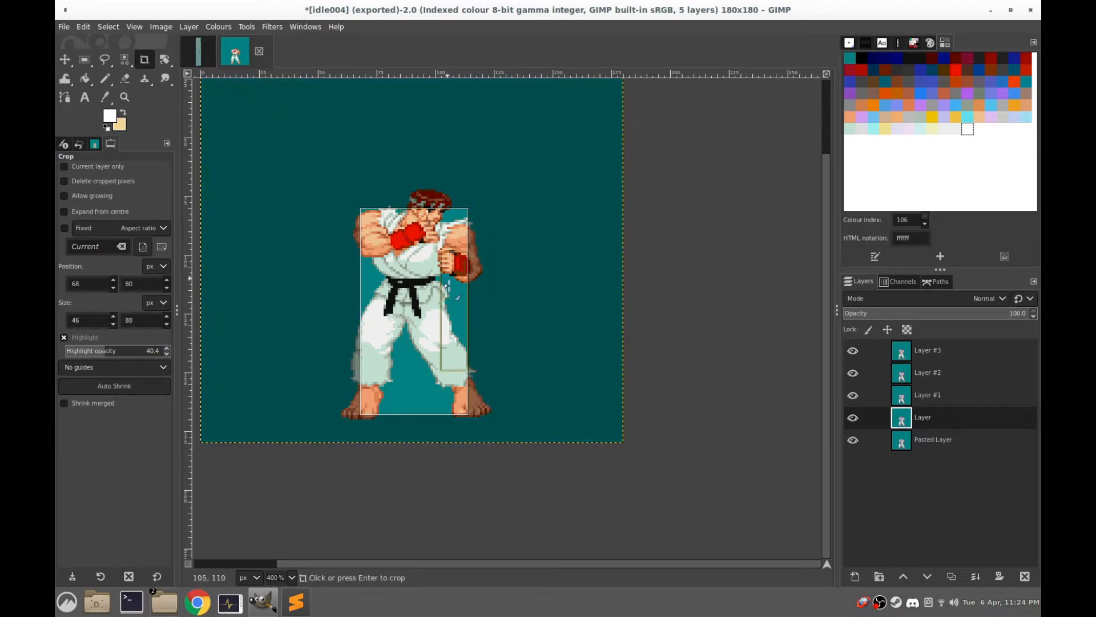
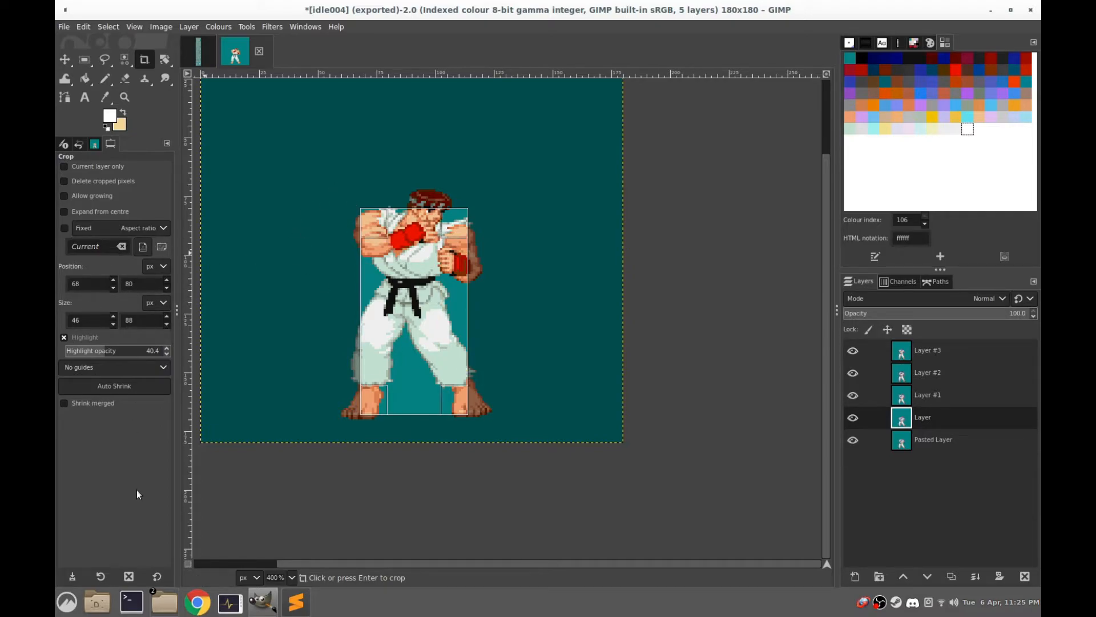
# Switch to ryu.txt in Sublime Text, set the idle animation's bbox to 68 80 46 88 and save the file
pyautogui.click(296, 602)
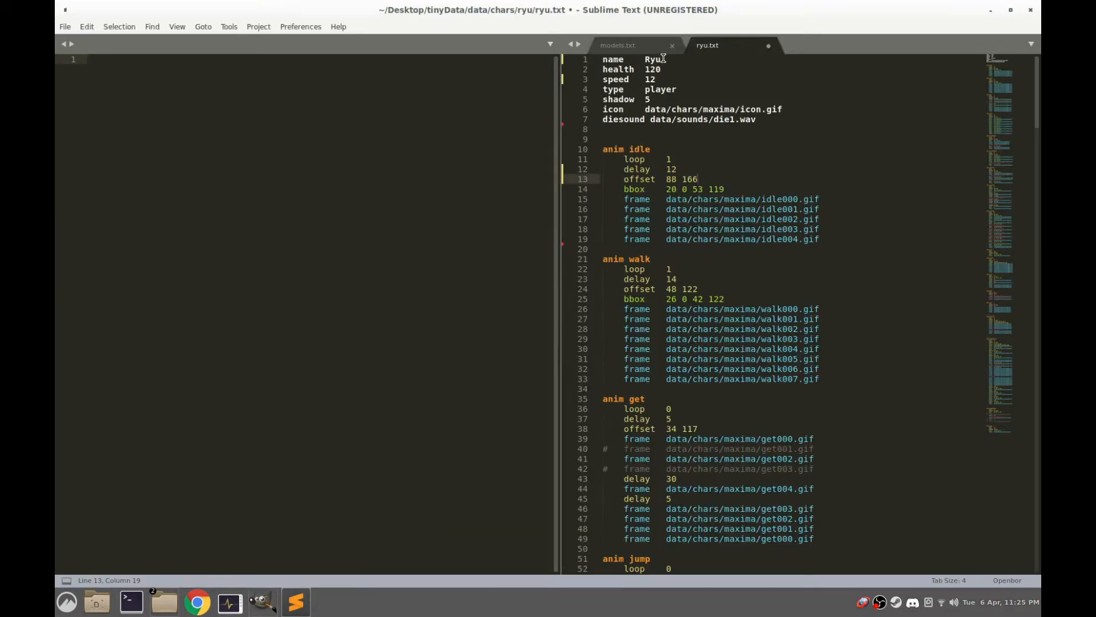
pyautogui.doubleClick(659, 17)
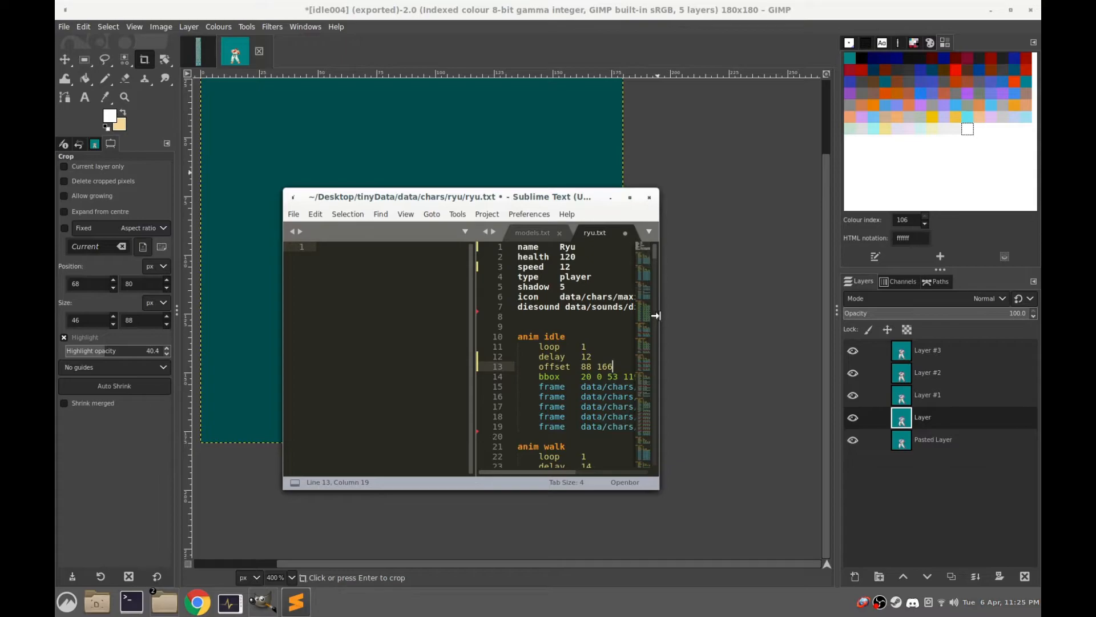
pyautogui.moveTo(664, 316); pyautogui.dragTo(884, 316)
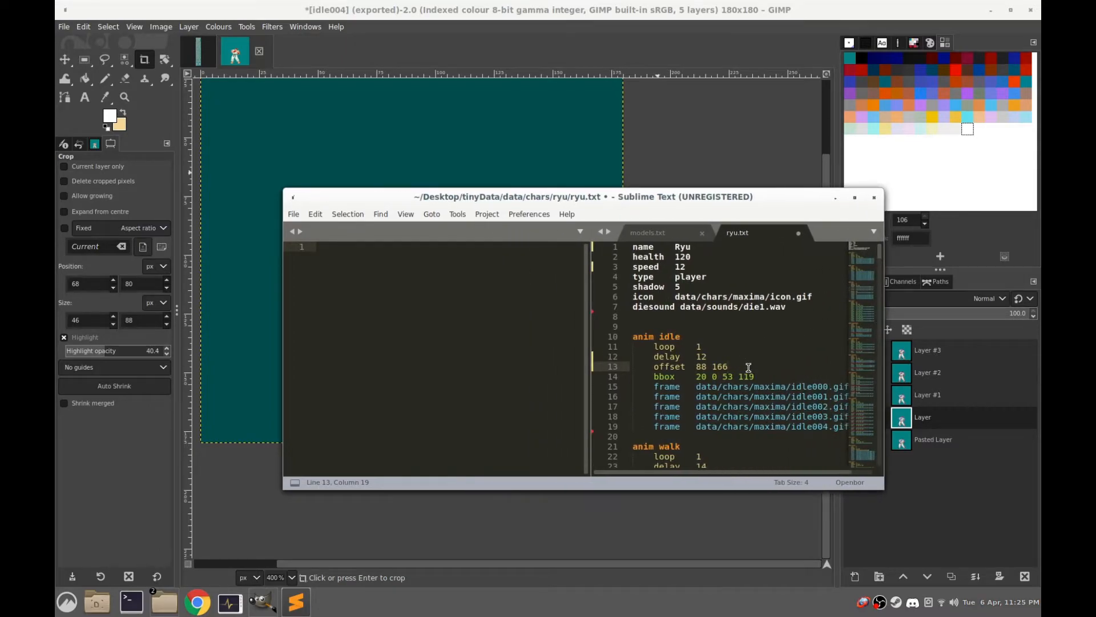
pyautogui.moveTo(761, 376); pyautogui.dragTo(695, 377)
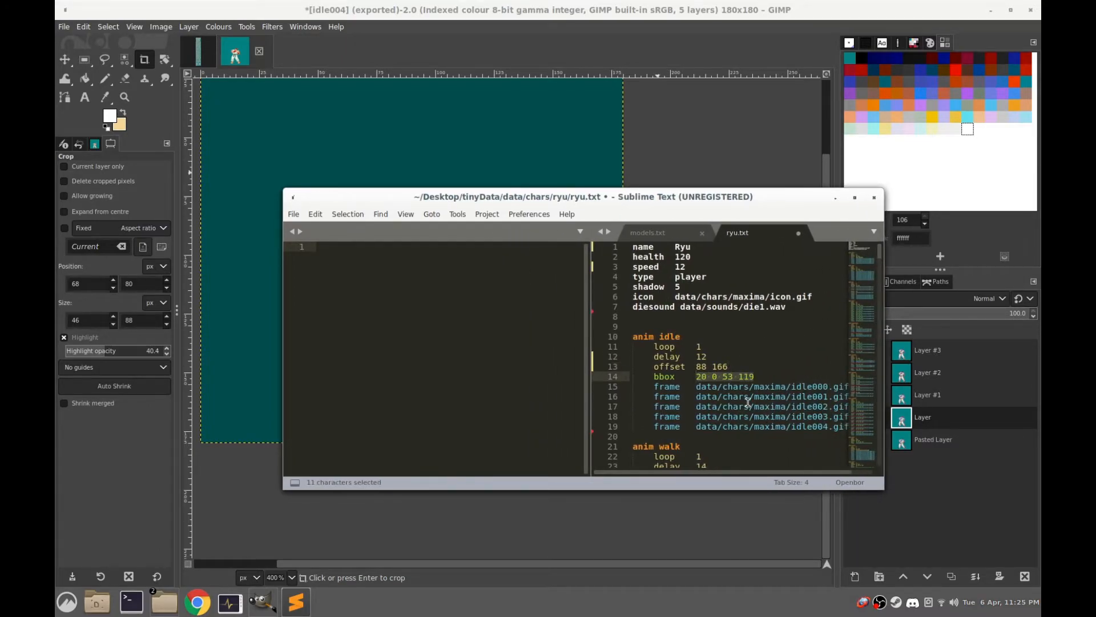
pyautogui.write('68 80 46 88')
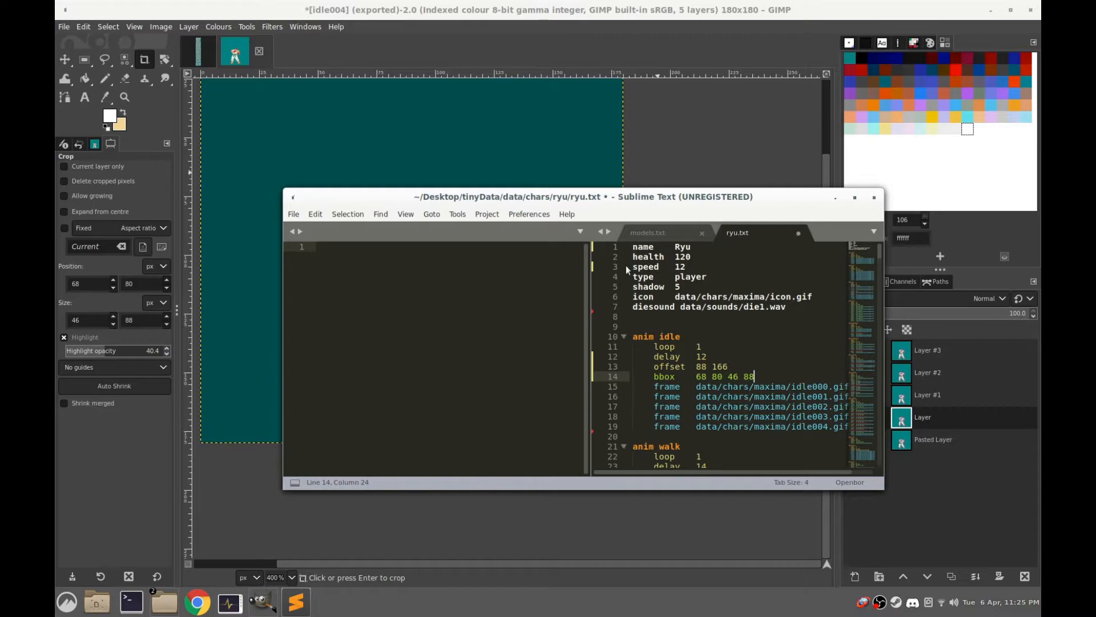
pyautogui.click(293, 214)
pyautogui.click(324, 306)
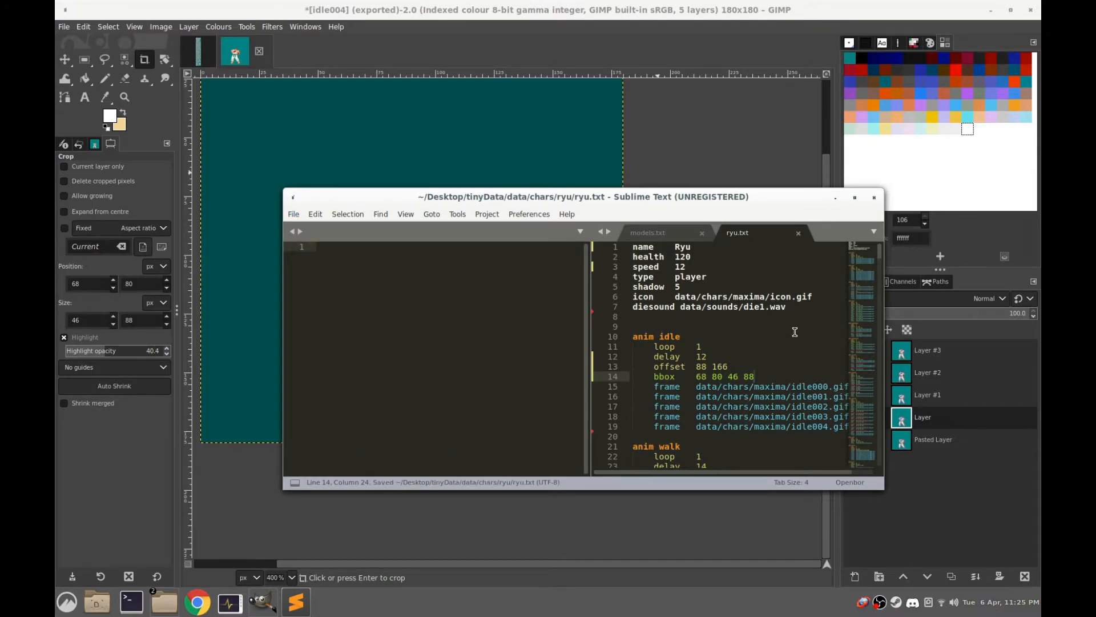
# Move the whole anim idle block below the anim walk block in ryu.txt and save the file
pyautogui.doubleClick(723, 201)
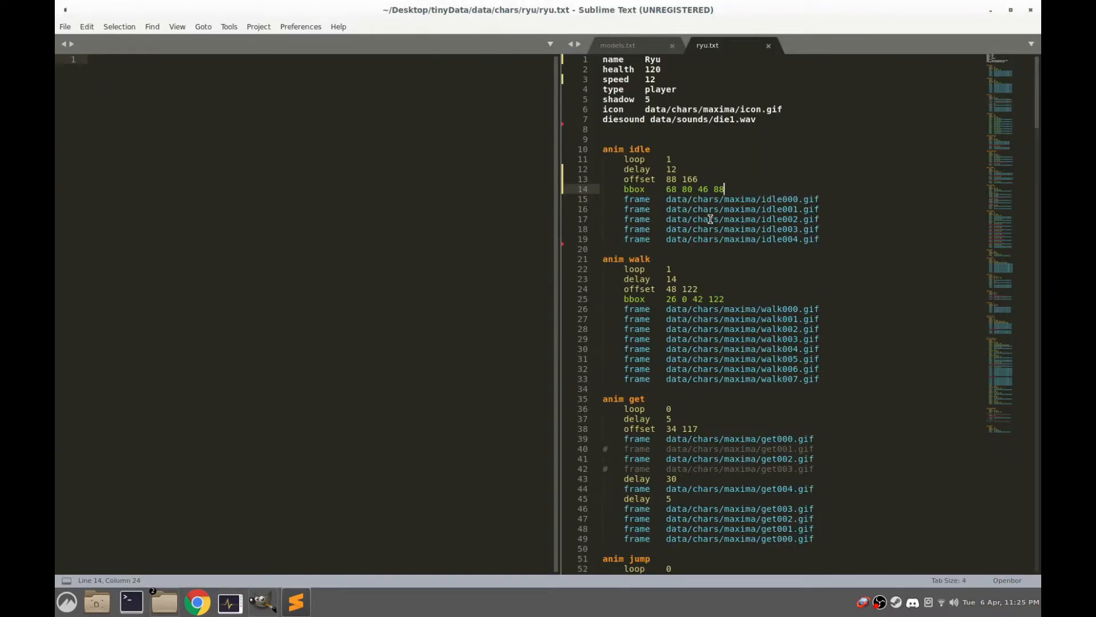
pyautogui.moveTo(823, 239); pyautogui.dragTo(602, 149)
pyautogui.rightClick(635, 158)
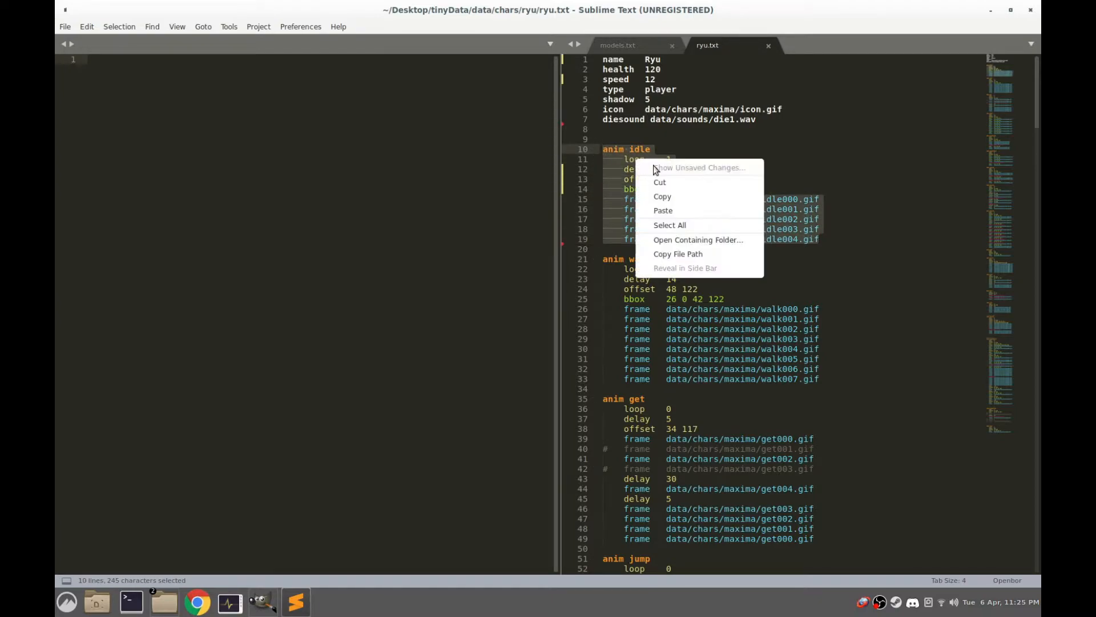
pyautogui.click(660, 182)
pyautogui.click(841, 281)
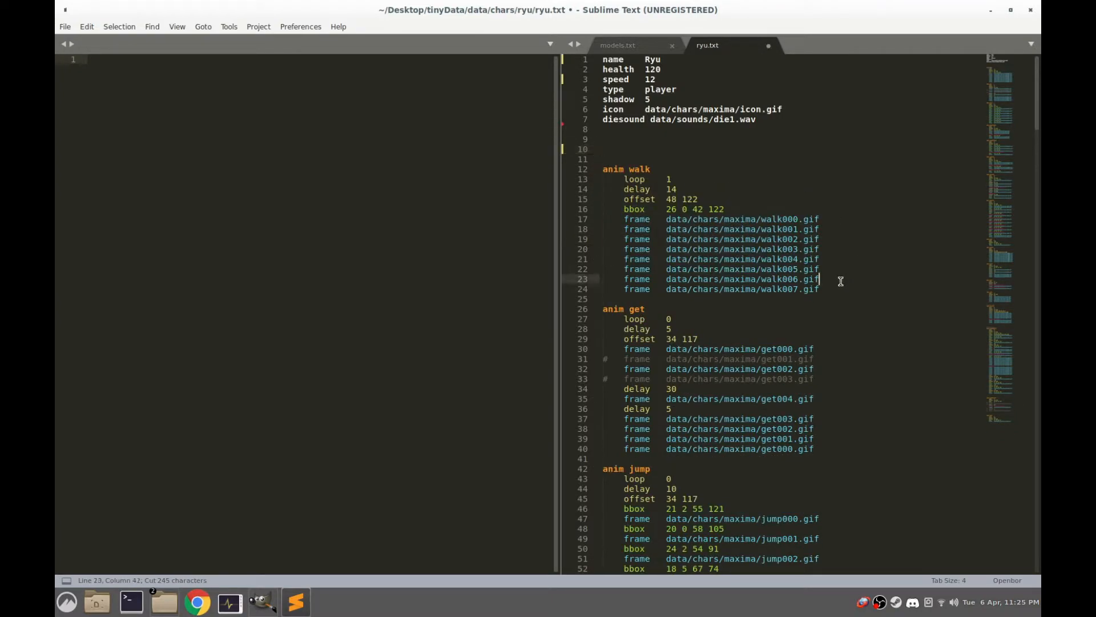
pyautogui.click(834, 286)
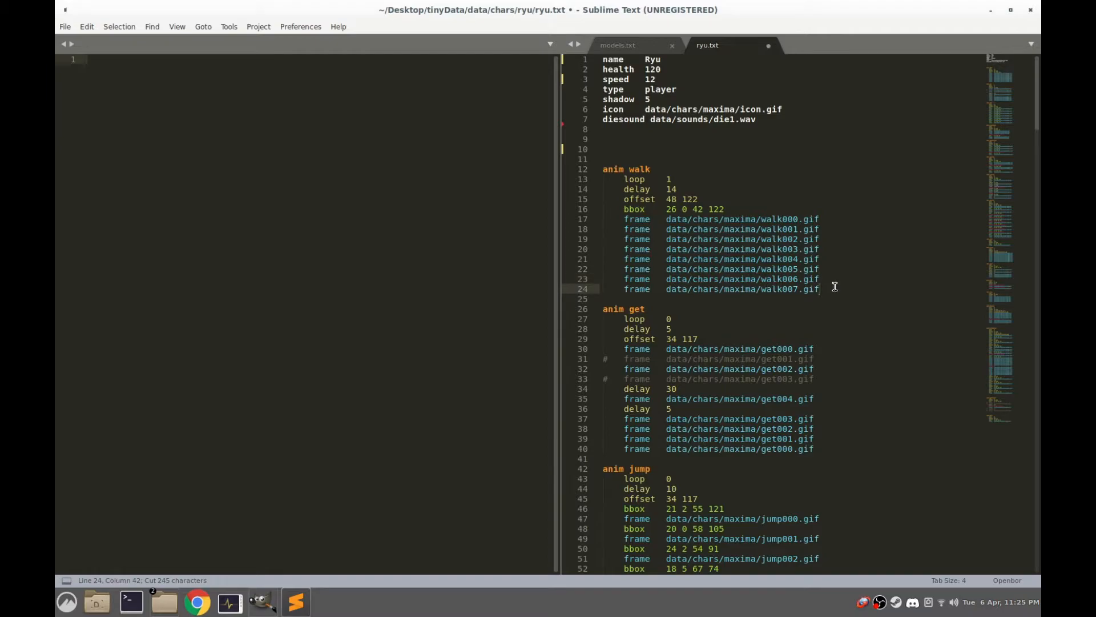
pyautogui.press('Return')
pyautogui.press('Return')
pyautogui.hotkey('ctrl', 'v')
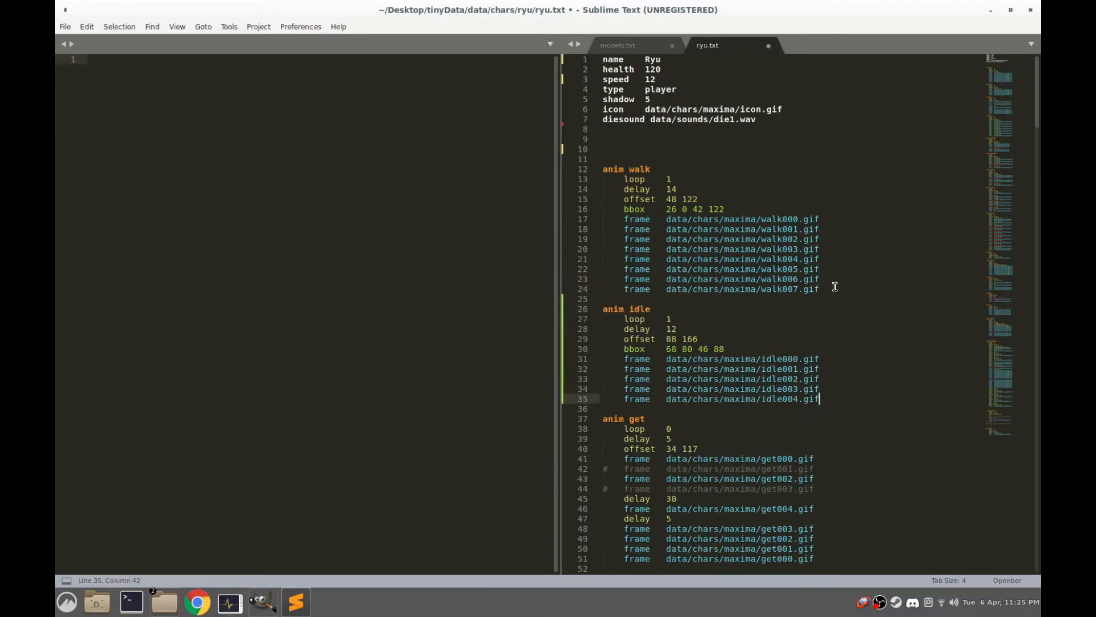
pyautogui.click(72, 26)
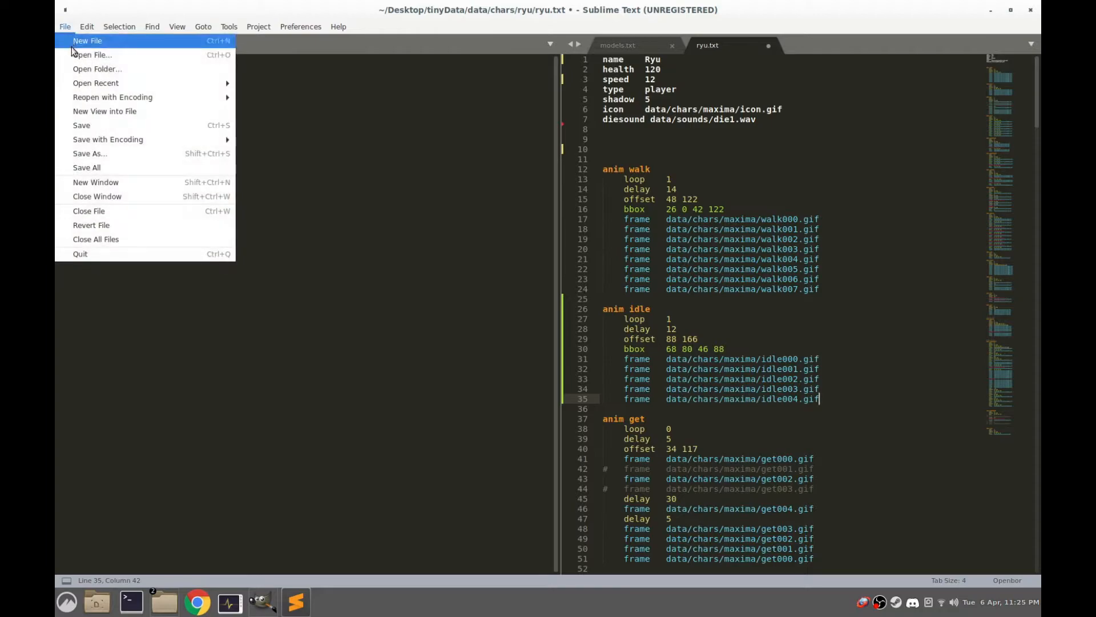
pyautogui.click(91, 125)
# Switch to the file manager, go up to the tinyData folder and launch OpenBOR-x86.AppImage
pyautogui.click(164, 602)
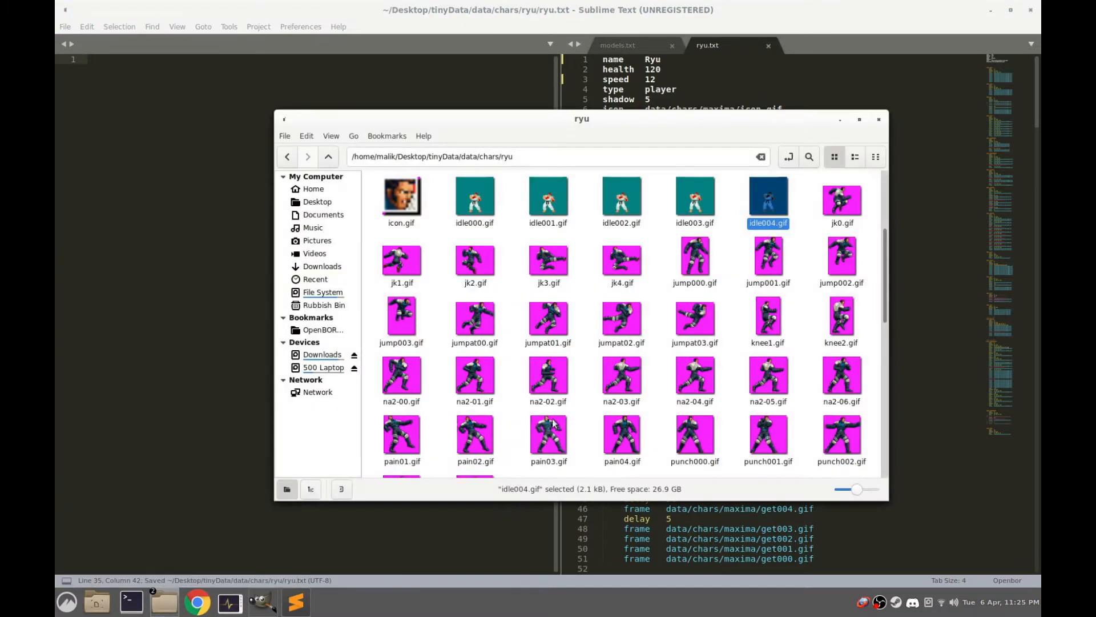
pyautogui.click(330, 157)
pyautogui.click(332, 159)
pyautogui.click(334, 160)
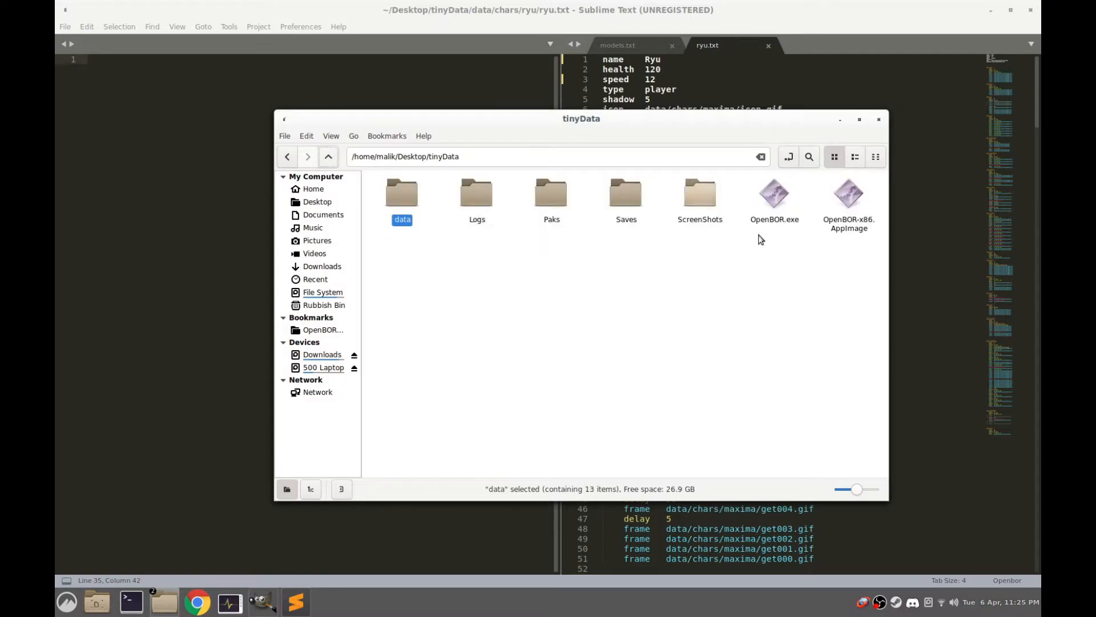
pyautogui.doubleClick(846, 197)
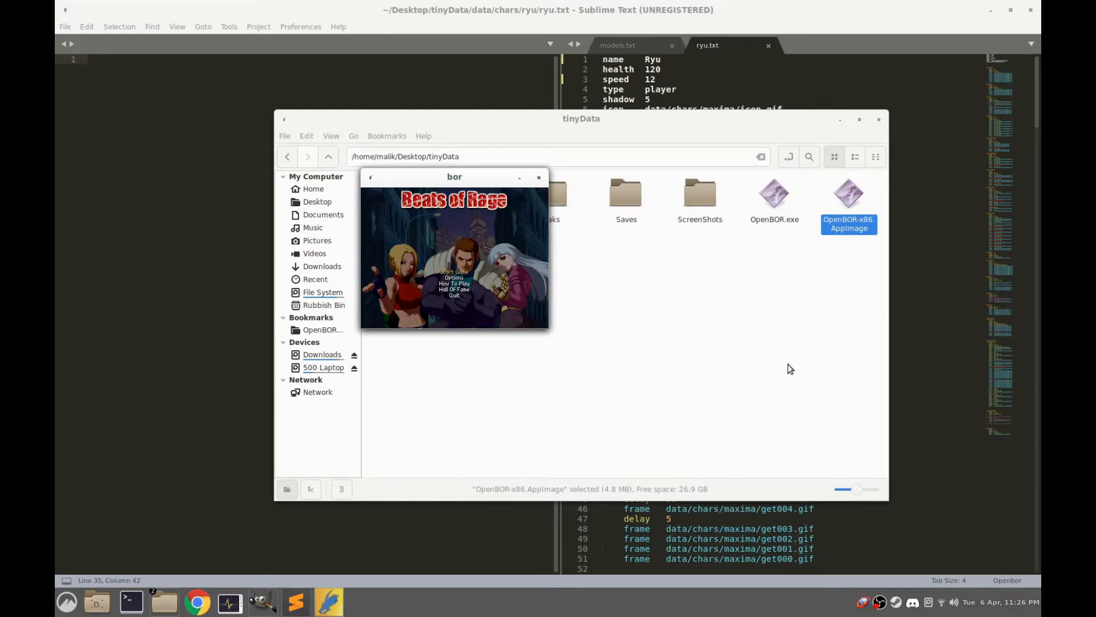
# Double the game window's scale in the video options and return to the main menu
pyautogui.press('Down')
pyautogui.press('Return')
pyautogui.press('Return')
pyautogui.press('Down')
pyautogui.press('Down')
pyautogui.press('Down')
pyautogui.press('Down')
pyautogui.press('Down')
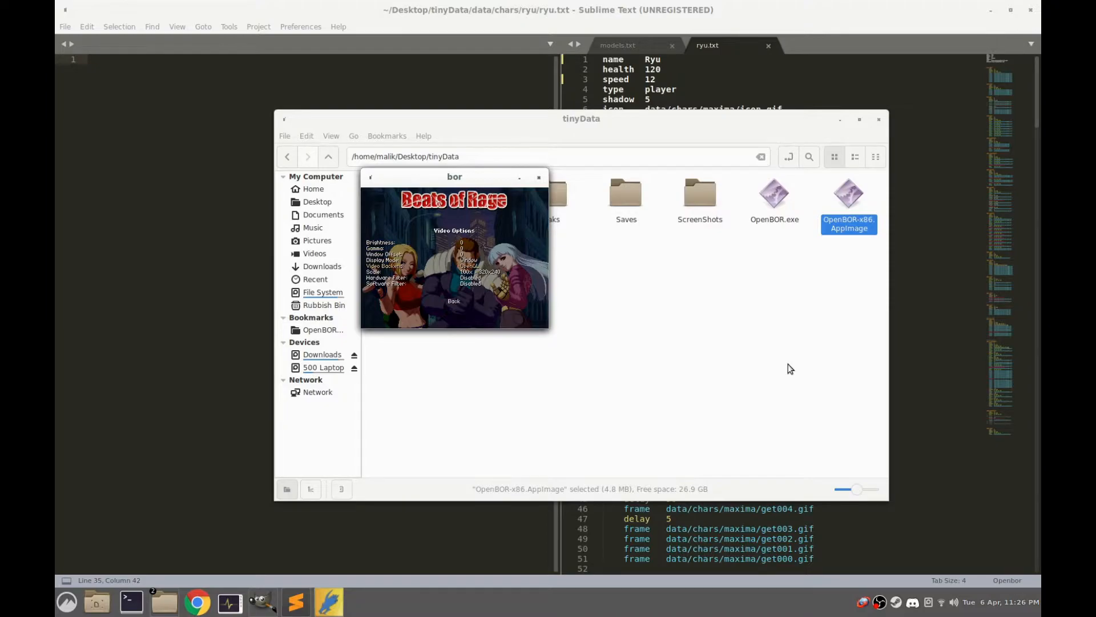
pyautogui.press('Right')
pyautogui.press('Right')
pyautogui.press('Right')
pyautogui.press('Right')
pyautogui.press('Right')
pyautogui.press('Left')
pyautogui.press('Down')
pyautogui.press('Down')
pyautogui.press('Down')
pyautogui.press('Return')
pyautogui.press('Down')
pyautogui.press('Down')
pyautogui.press('Down')
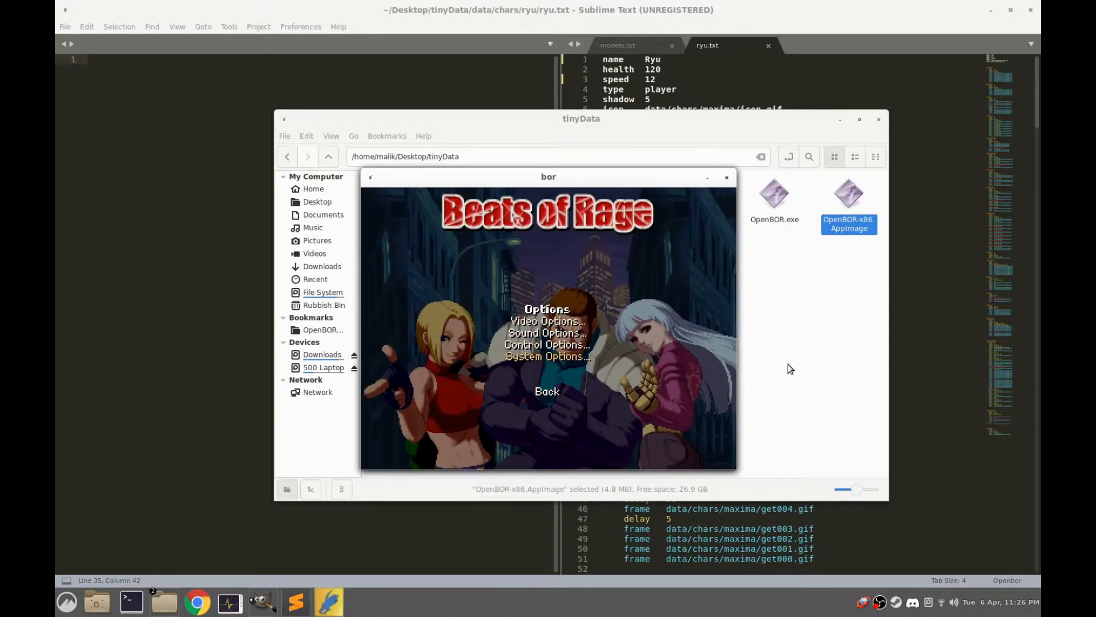
pyautogui.press('Down')
# Start a new game and choose Ryu as the player character
pyautogui.press('Return')
pyautogui.press('Up')
pyautogui.press('Return')
pyautogui.press('Return')
pyautogui.press('Return')
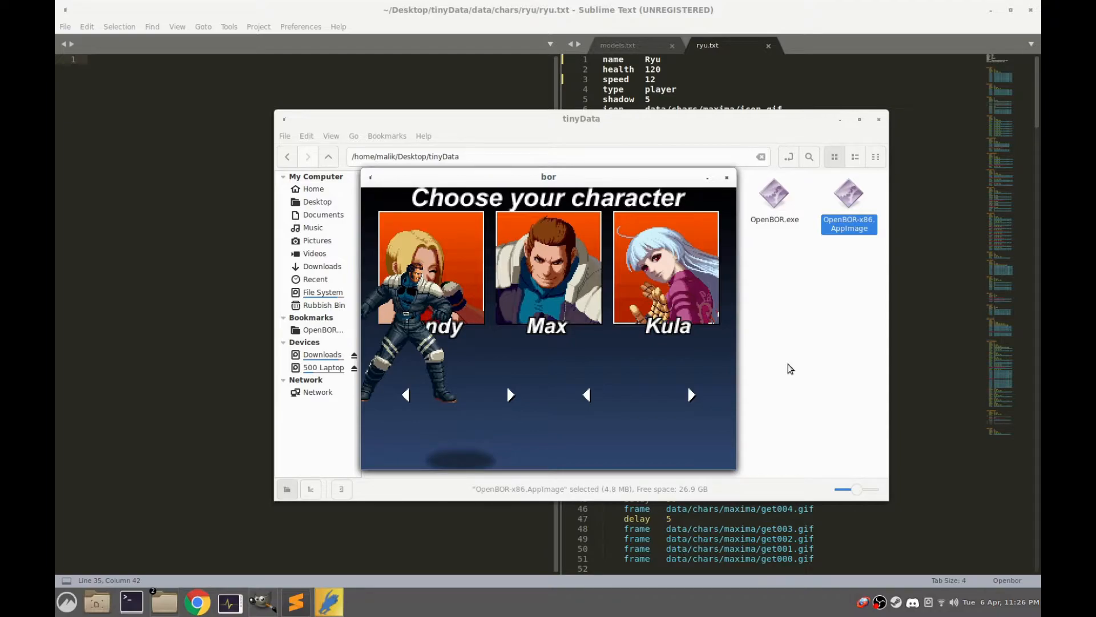
pyautogui.press('Return')
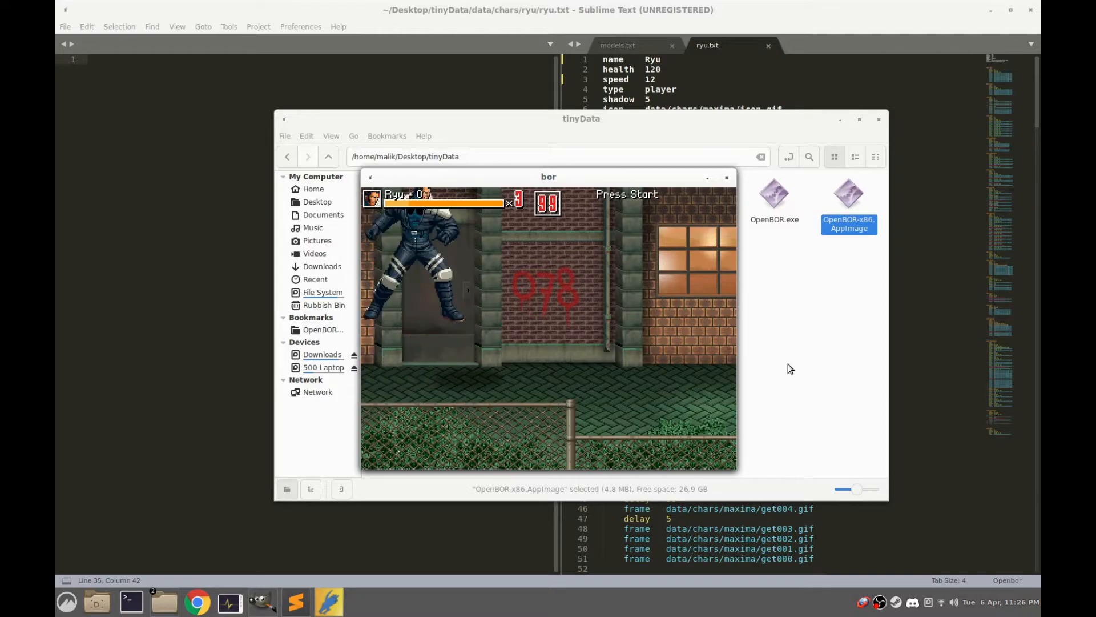
# Walk Ryu around the stage to check his idle and walk animations, and quit the game
pyautogui.press('Right')
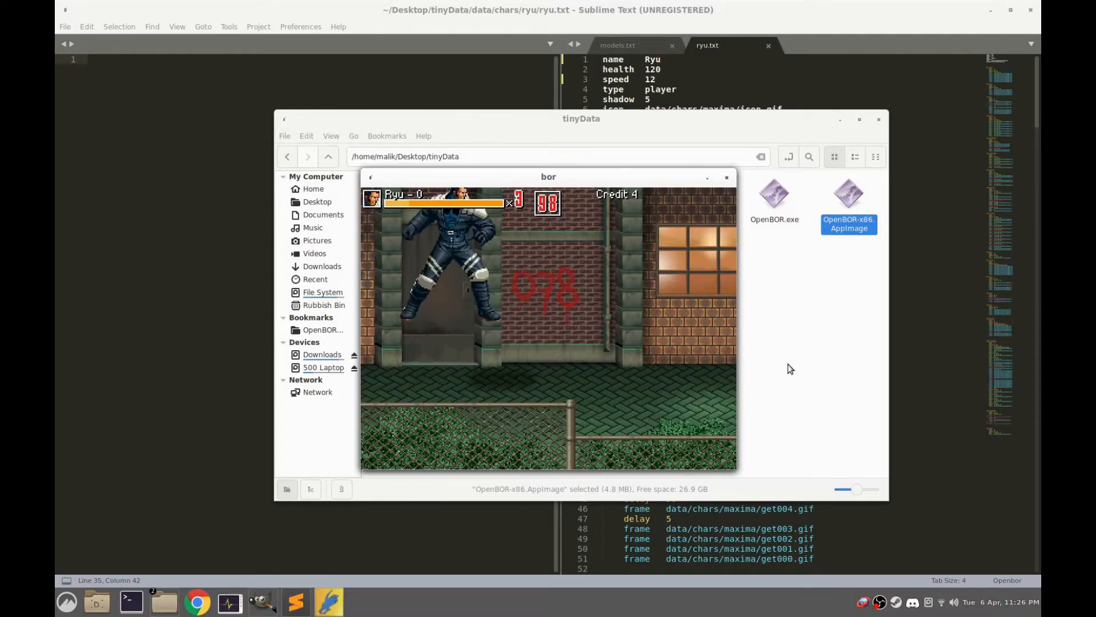
pyautogui.press('Down')
pyautogui.press('Up')
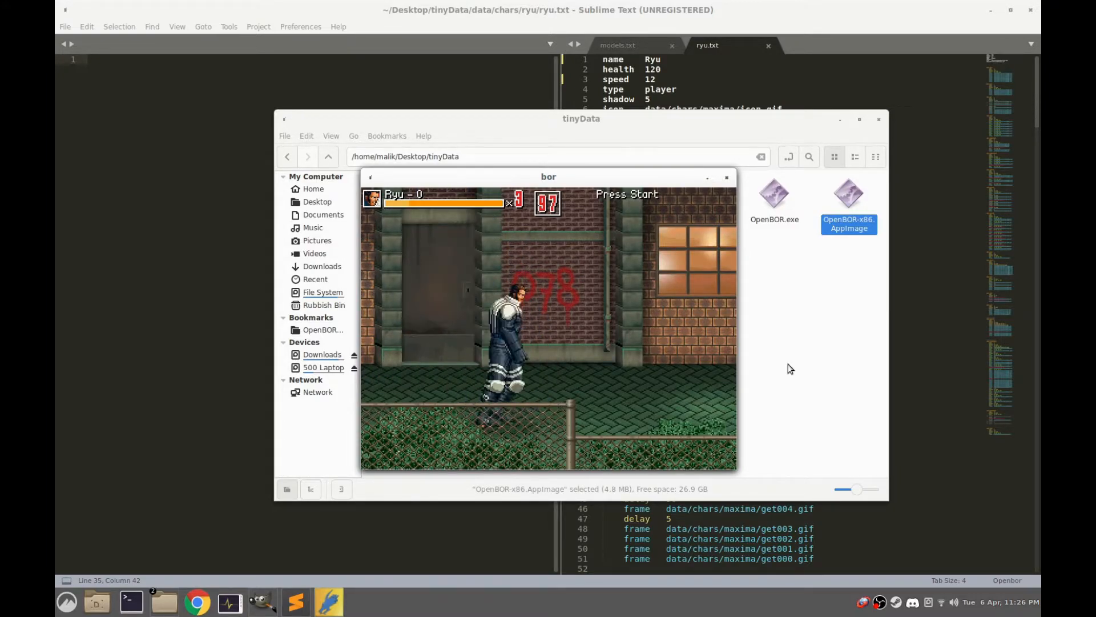
pyautogui.press('Down')
pyautogui.press('Down')
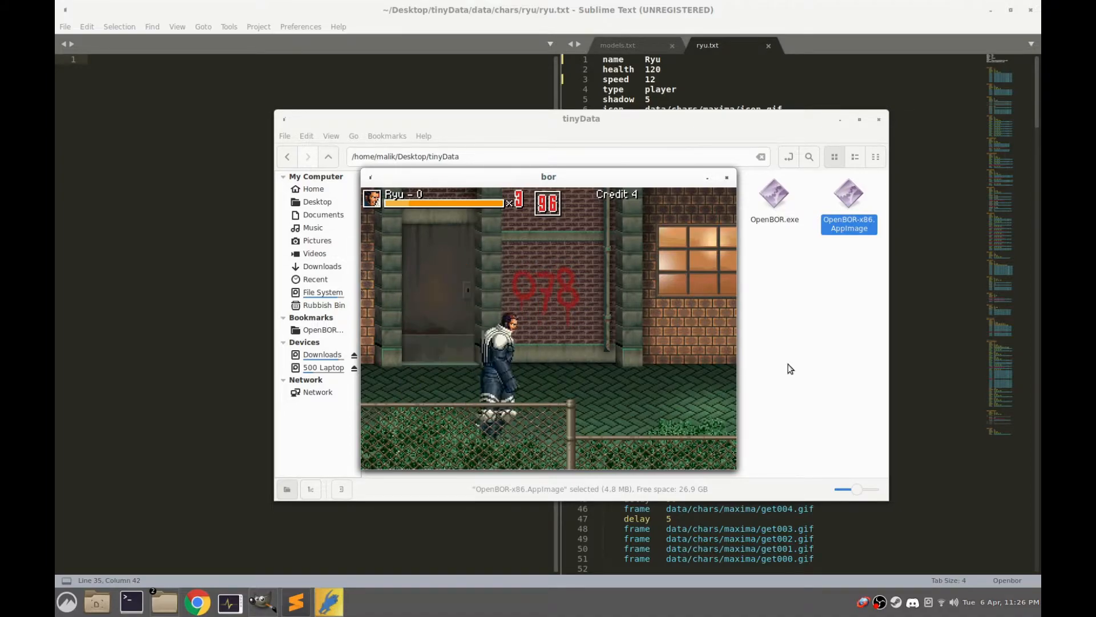
pyautogui.press('Right')
pyautogui.press('Up')
pyautogui.press('Escape')
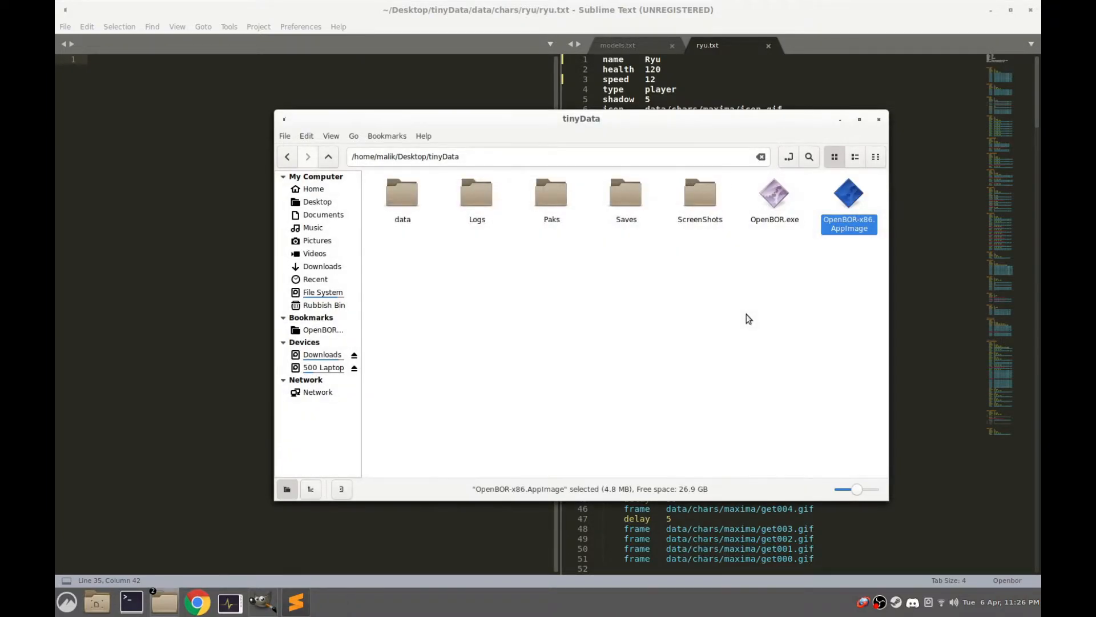
# Return to ryu.txt in Sublime Text, replace every /maxima/ with /ryu/ and save the file
pyautogui.click(761, 5)
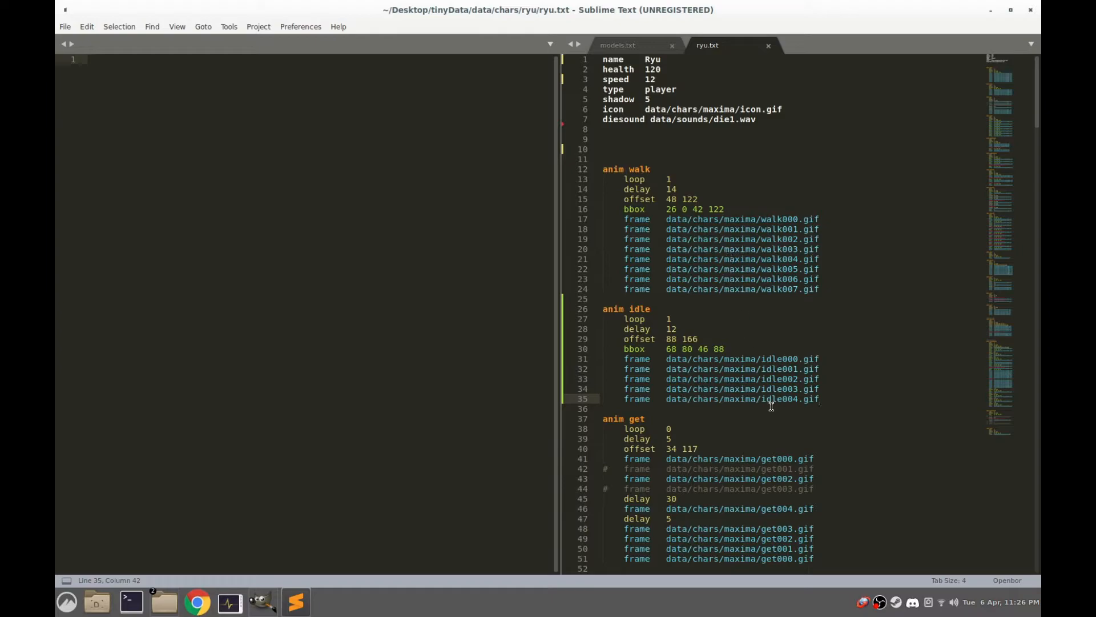
pyautogui.click(826, 360)
pyautogui.moveTo(825, 360); pyautogui.dragTo(735, 359)
pyautogui.click(725, 363)
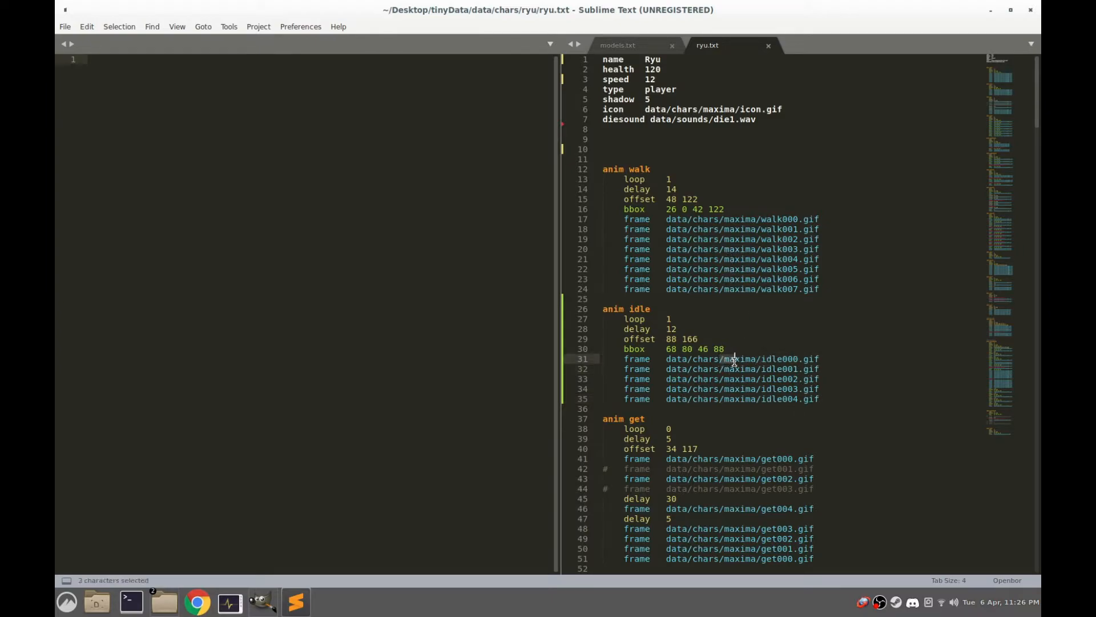
pyautogui.click(758, 360)
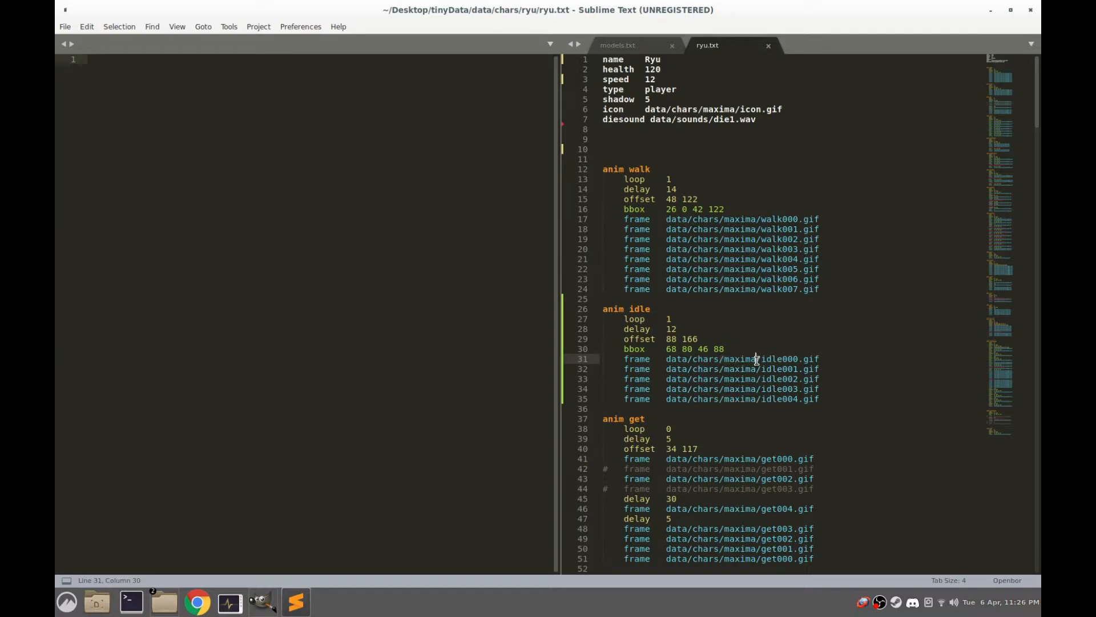
pyautogui.click(722, 361)
pyautogui.hotkey('shift', 'Right')
pyautogui.hotkey('shift', 'Right')
pyautogui.hotkey('shift', 'Right')
pyautogui.hotkey('shift', 'Right')
pyautogui.hotkey('shift', 'Right')
pyautogui.hotkey('shift', 'Right')
pyautogui.hotkey('shift', 'Right')
pyautogui.hotkey('ctrl', 'h')
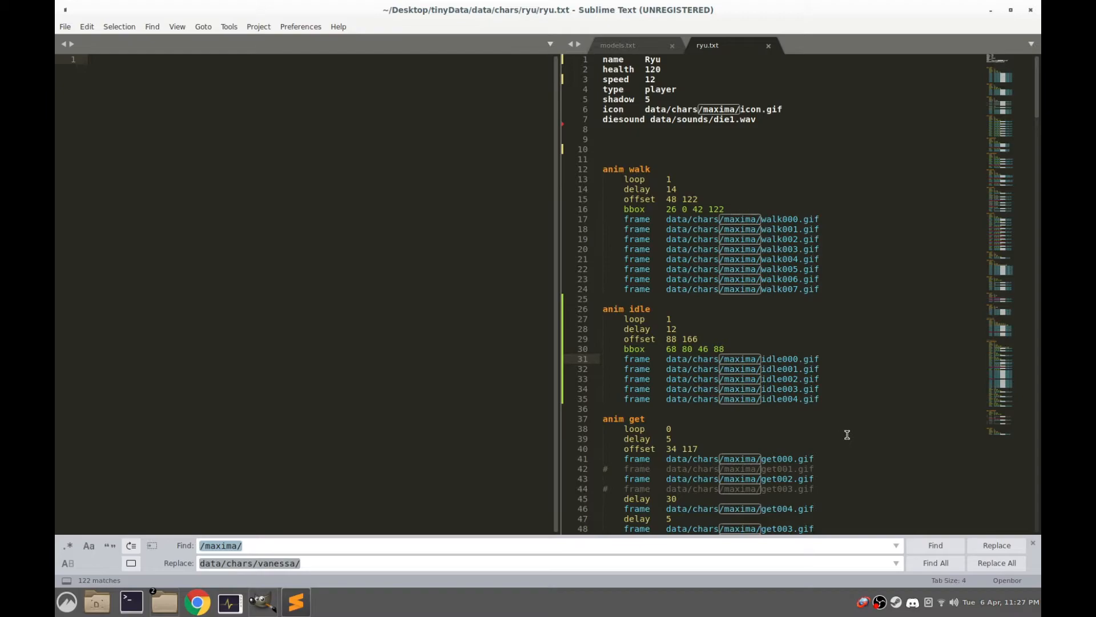
pyautogui.press('Tab')
pyautogui.write('/r')
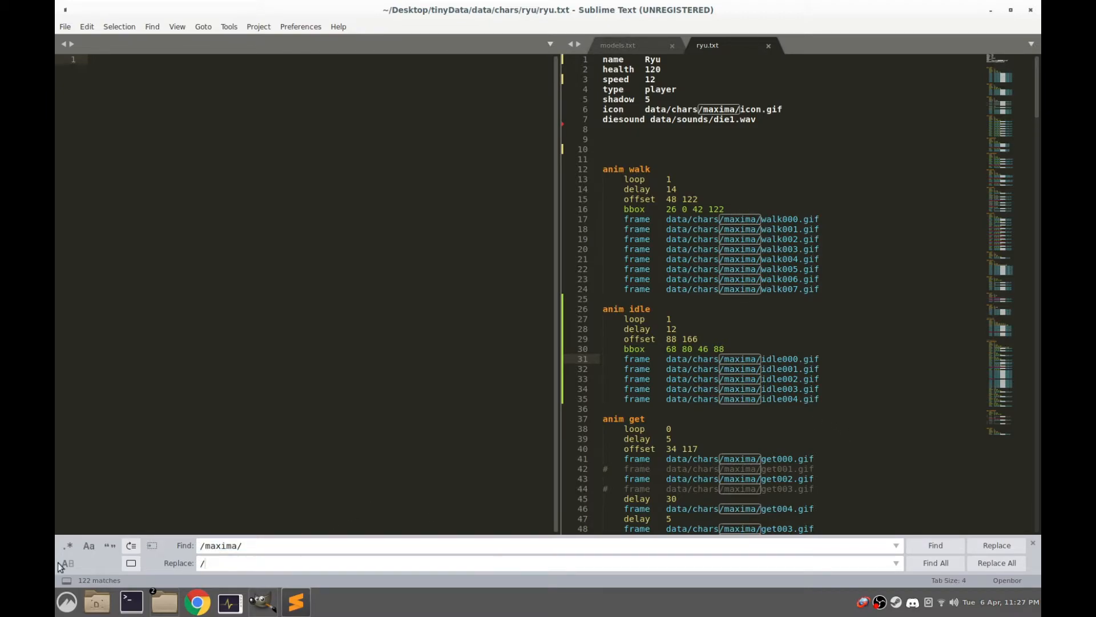
pyautogui.write('yu/')
pyautogui.click(996, 563)
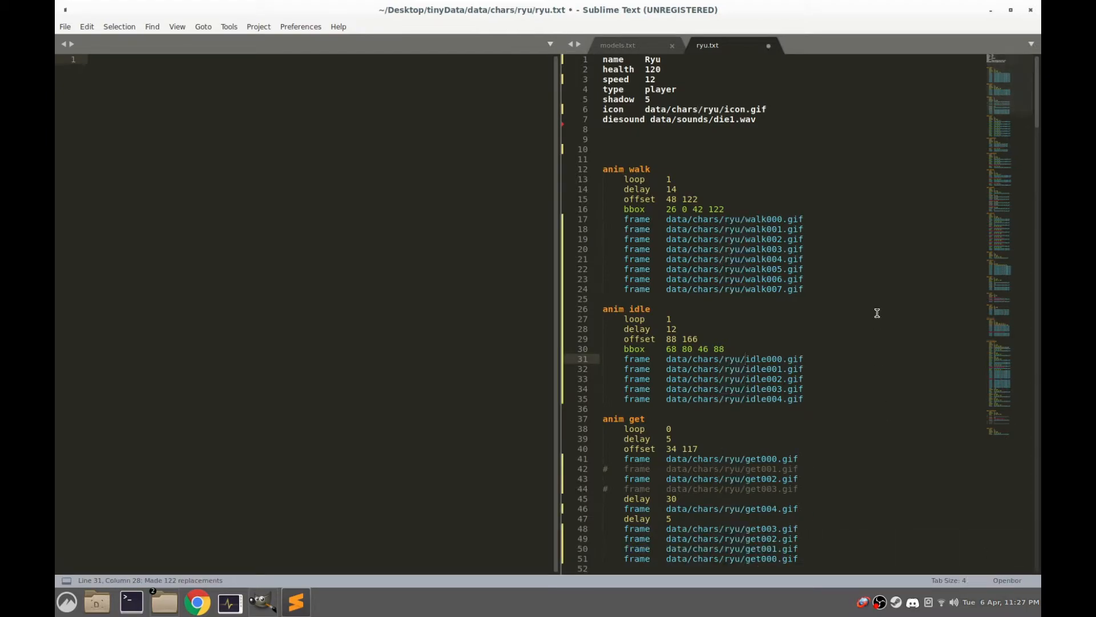
pyautogui.click(851, 258)
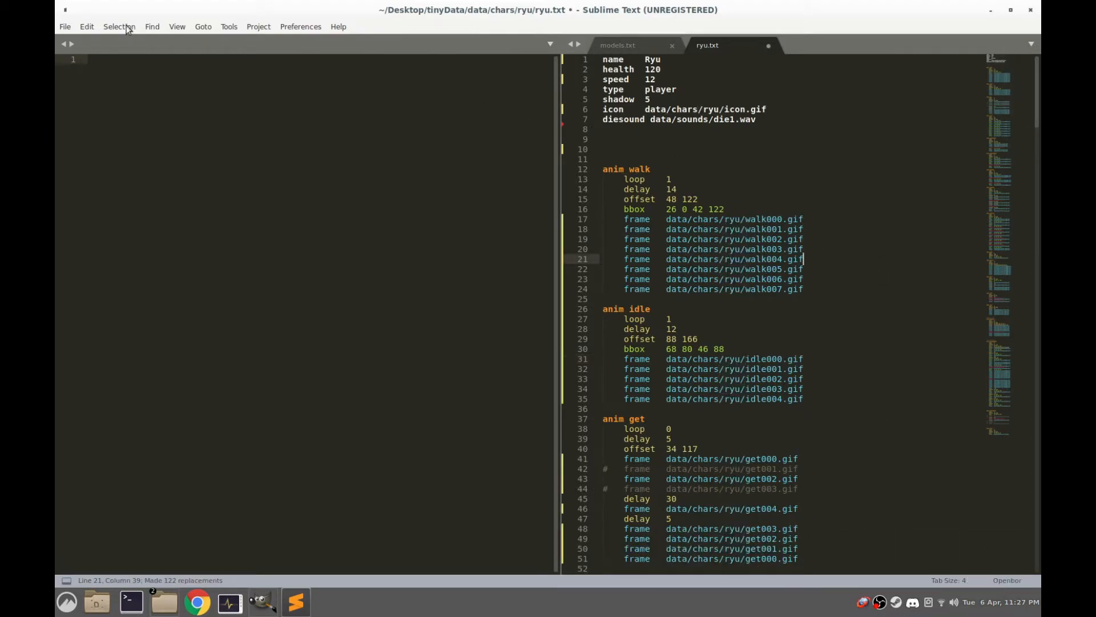
pyautogui.click(65, 27)
pyautogui.click(86, 127)
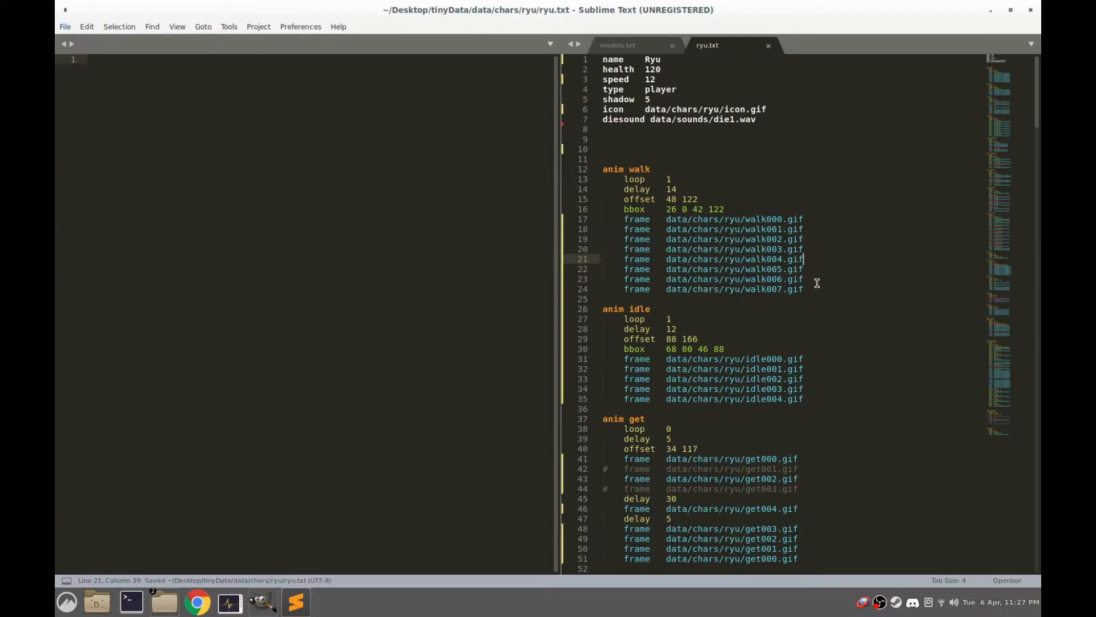
# Search ryu.txt for a "waiting" animation and clear the search term
pyautogui.scroll(-6, 829, 299)
pyautogui.scroll(-6, 830, 300)
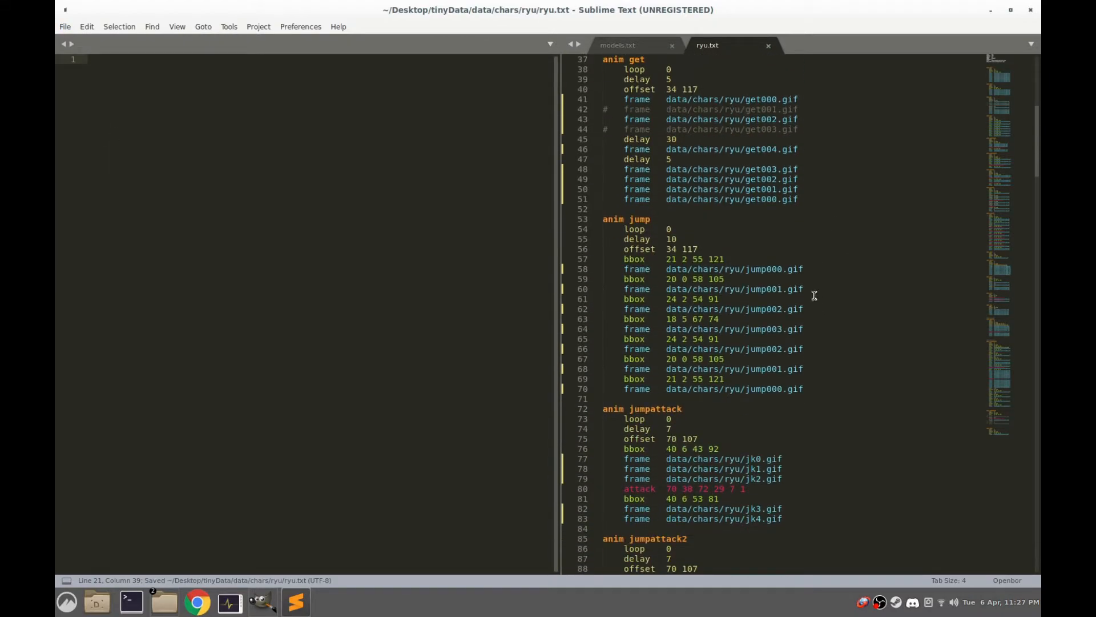
pyautogui.scroll(3, 815, 296)
pyautogui.click(849, 220)
pyautogui.hotkey('ctrl', 'f')
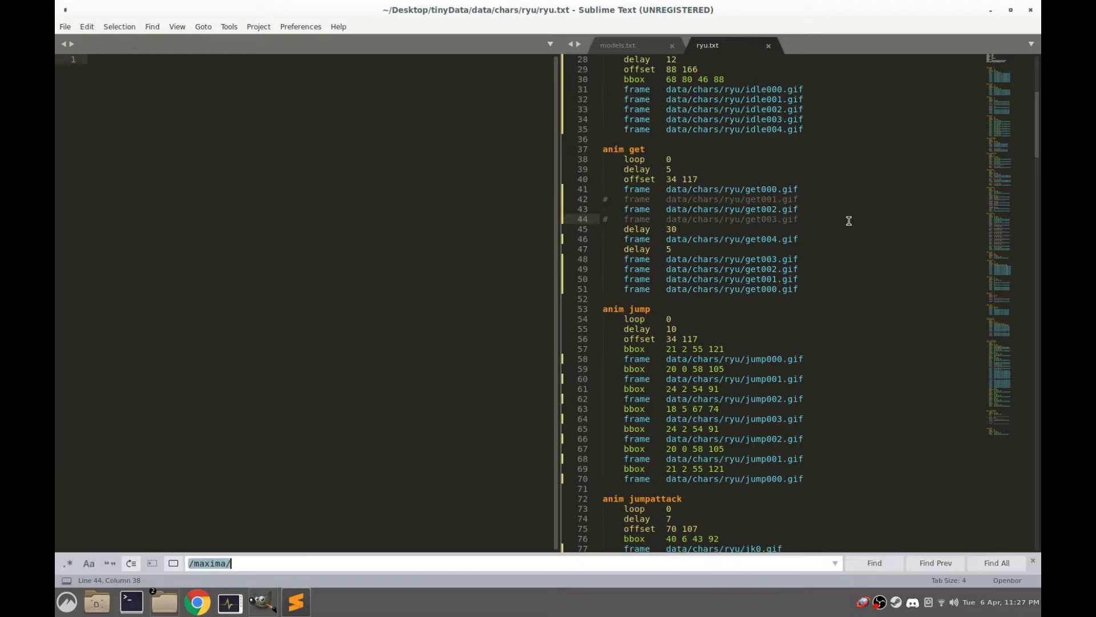
pyautogui.write('waiting')
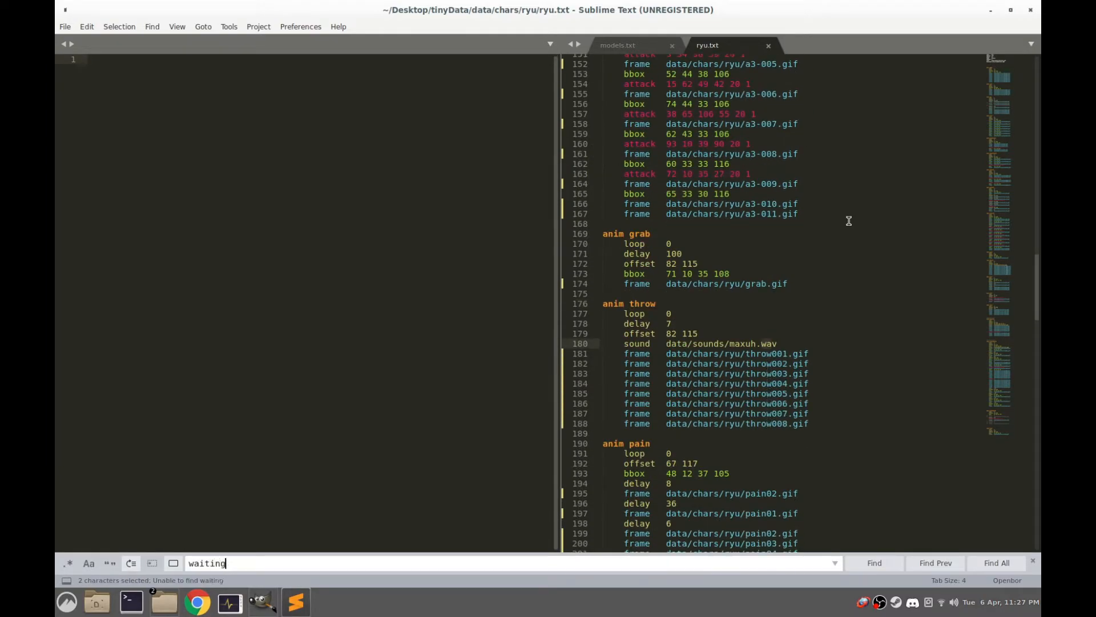
pyautogui.press('BackSpace')
pyautogui.press('BackSpace')
pyautogui.press('BackSpace')
pyautogui.press('BackSpace')
pyautogui.press('BackSpace')
pyautogui.press('BackSpace')
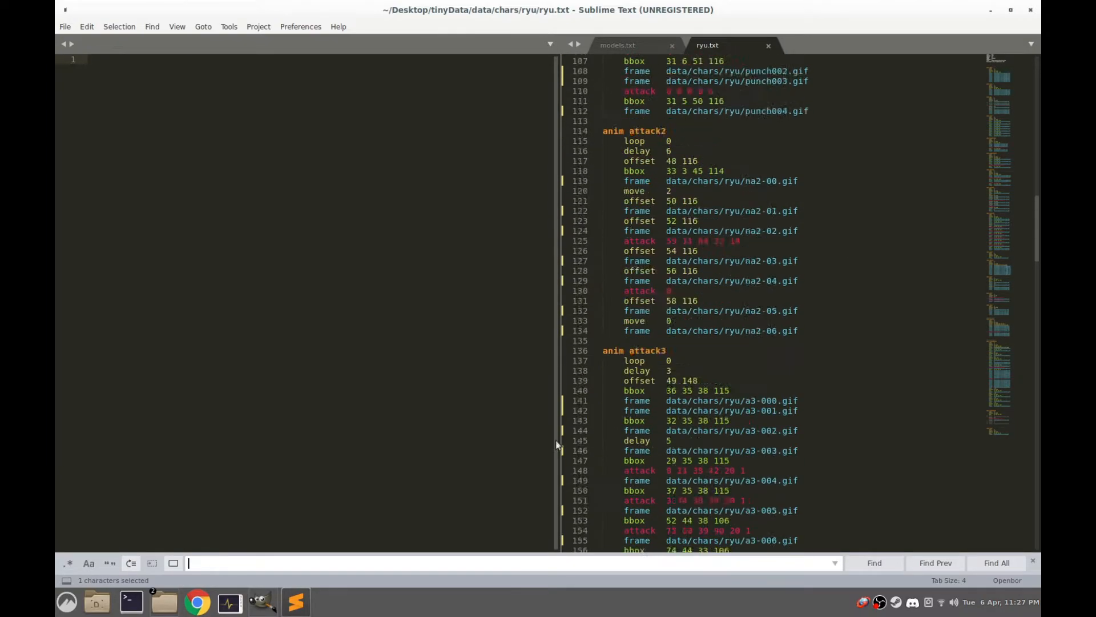
# Launch OpenBOR-x86.AppImage from tinyData, start an Easy game with Ryu to check his colours, and quit the game
pyautogui.click(164, 602)
pyautogui.click(477, 403)
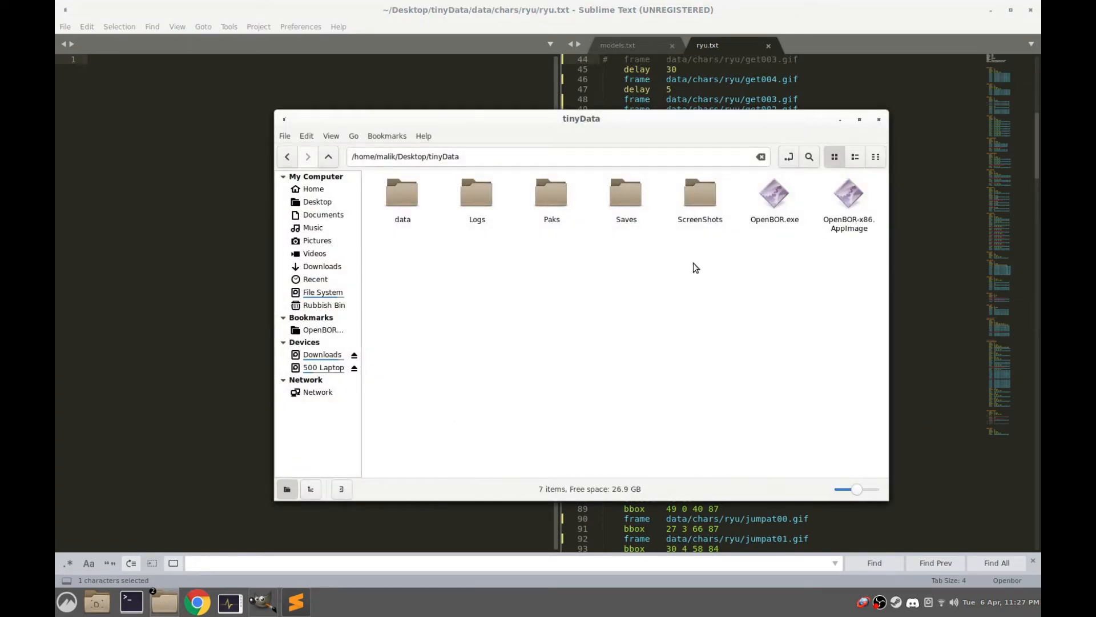
pyautogui.doubleClick(835, 196)
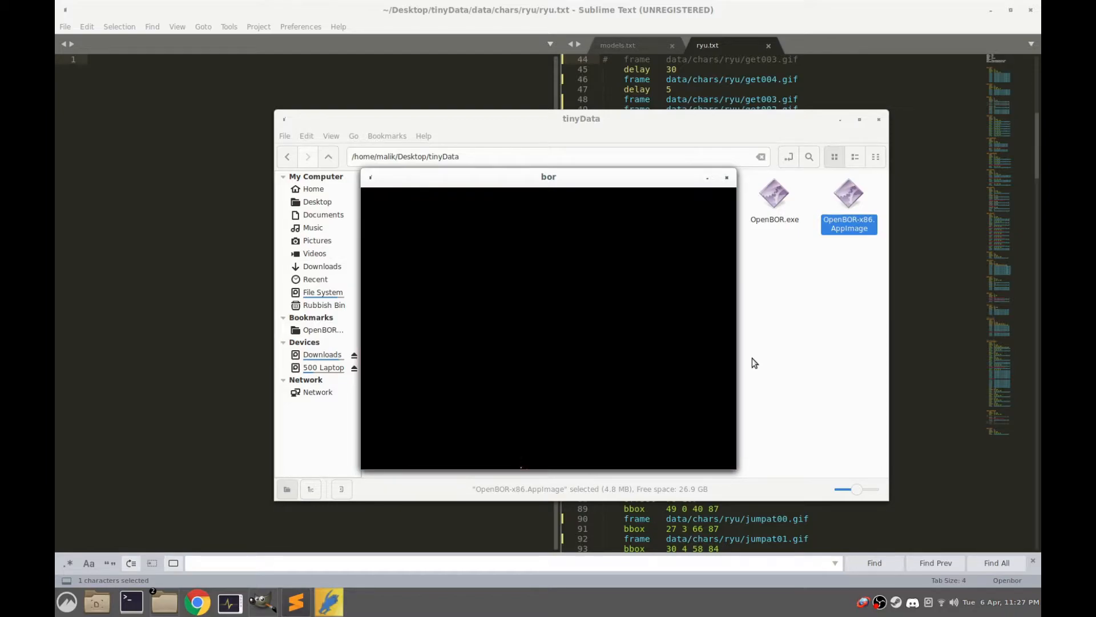
pyautogui.press('Return')
pyautogui.press('Return')
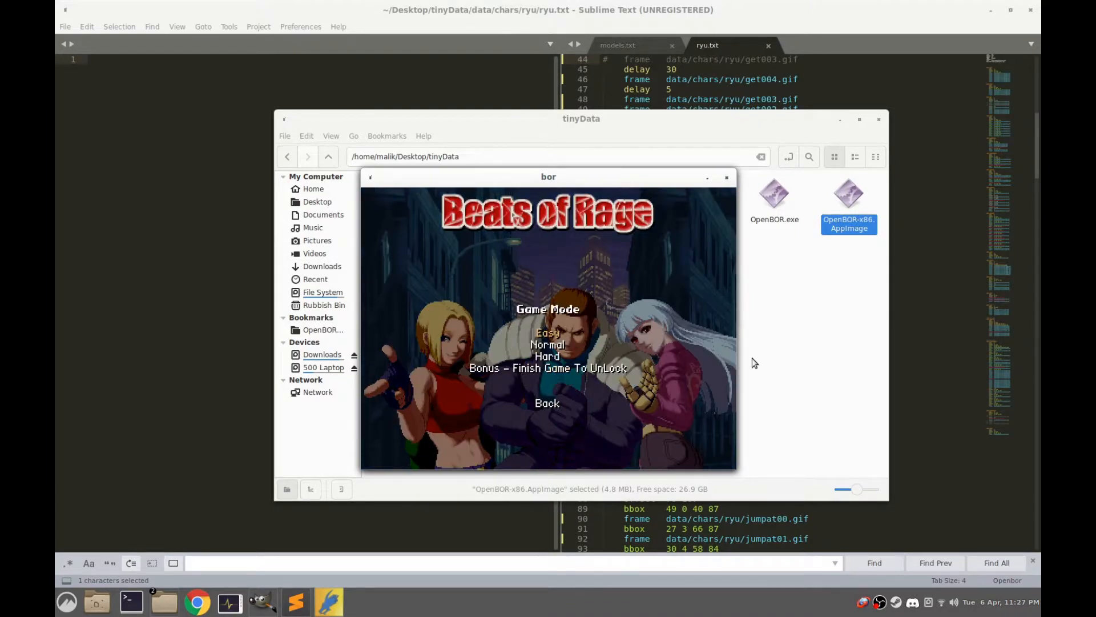
pyautogui.press('Return')
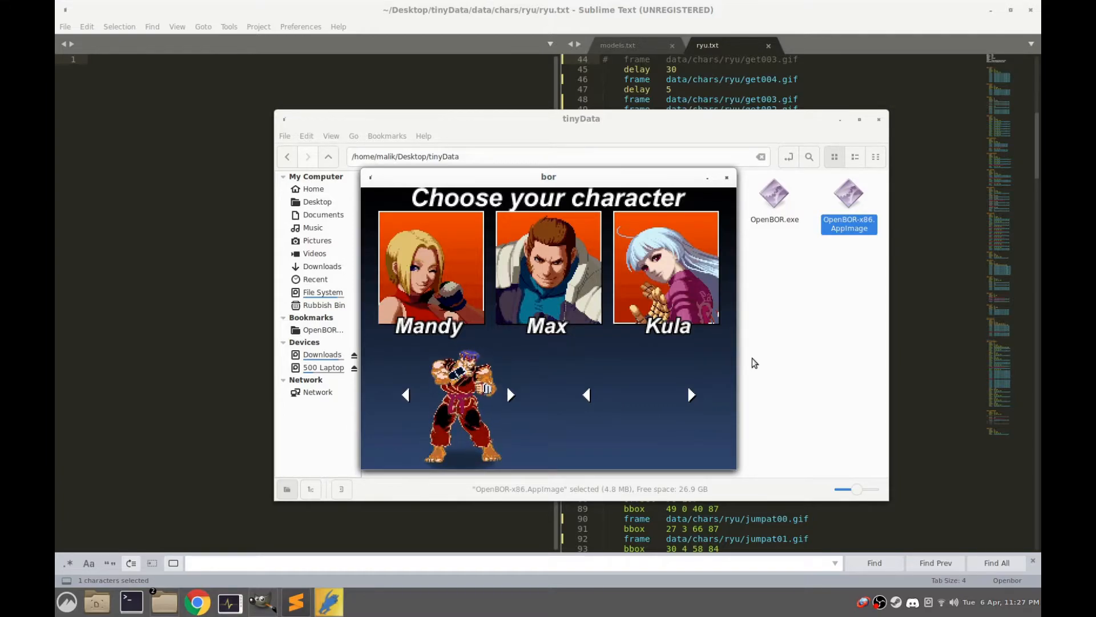
pyautogui.press('Return')
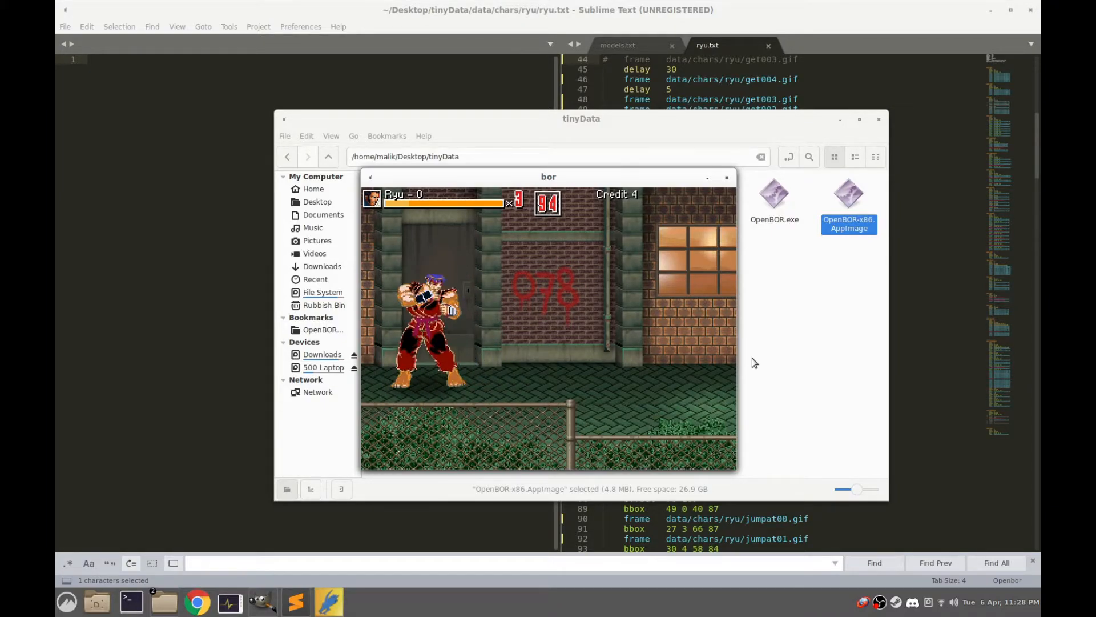
pyautogui.hotkey('alt', 'F4')
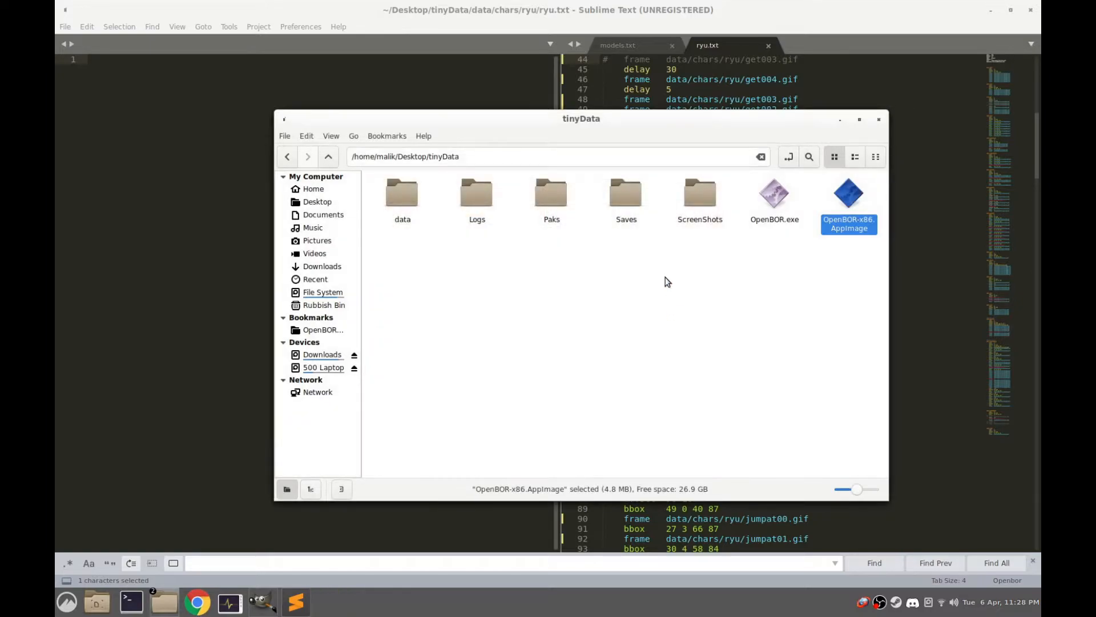
# Return to ryu.txt in Sublime Text and delete the extra blank lines above the anim walk block
pyautogui.click(689, 10)
pyautogui.scroll(15, 763, 244)
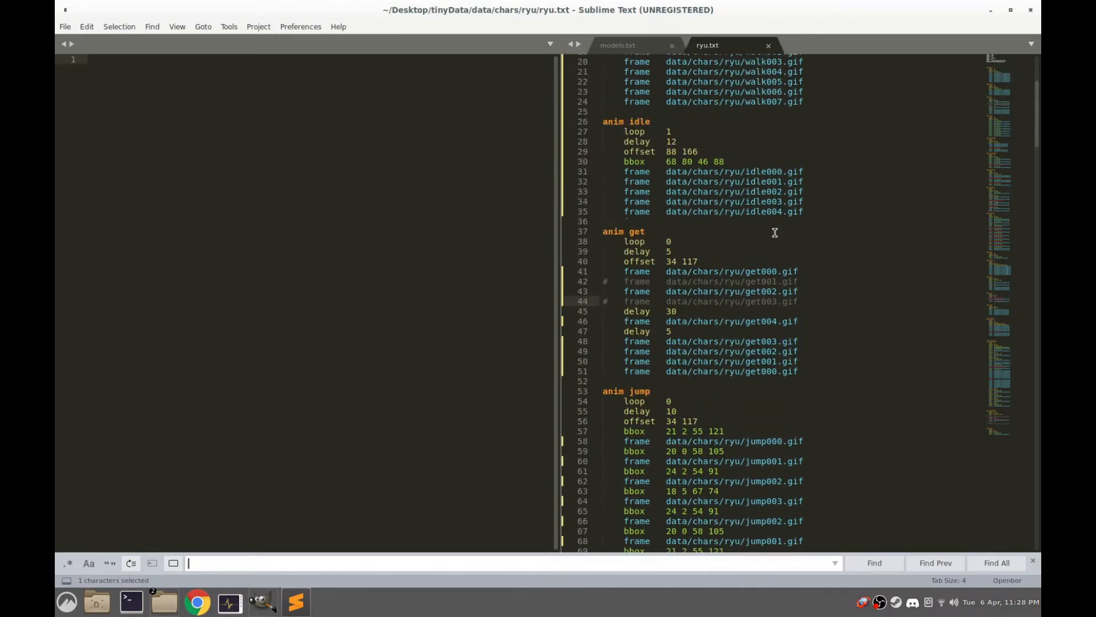
pyautogui.click(618, 139)
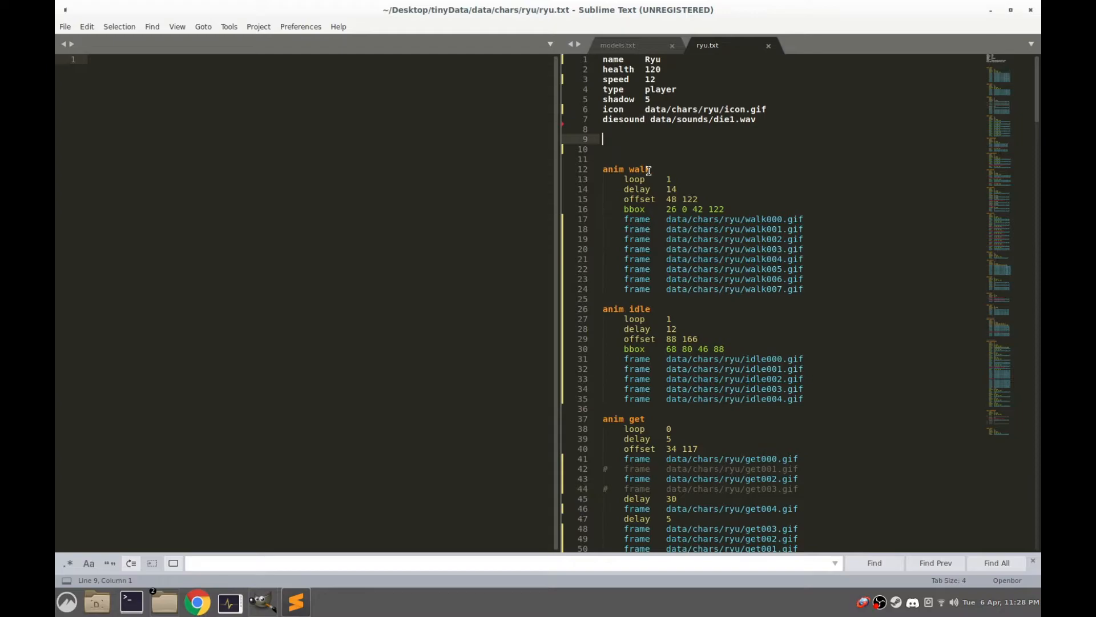
pyautogui.press('Delete')
pyautogui.press('Delete')
pyautogui.press('Delete')
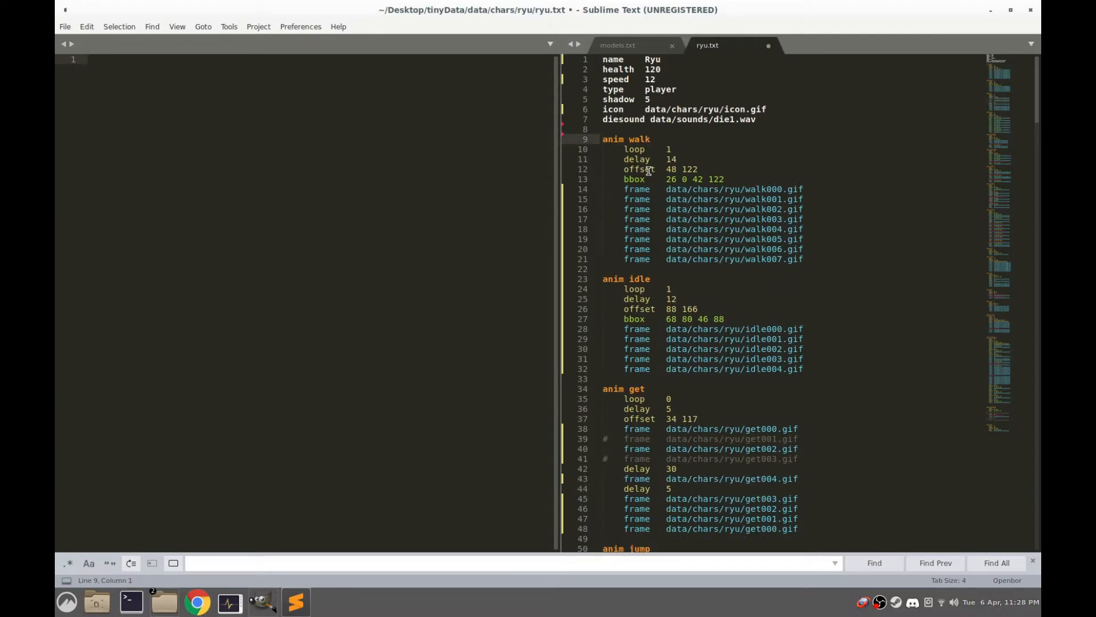
# Cut the entire anim idle block out of ryu.txt and remove the blank lines it leaves before anim get
pyautogui.moveTo(804, 189); pyautogui.dragTo(629, 192)
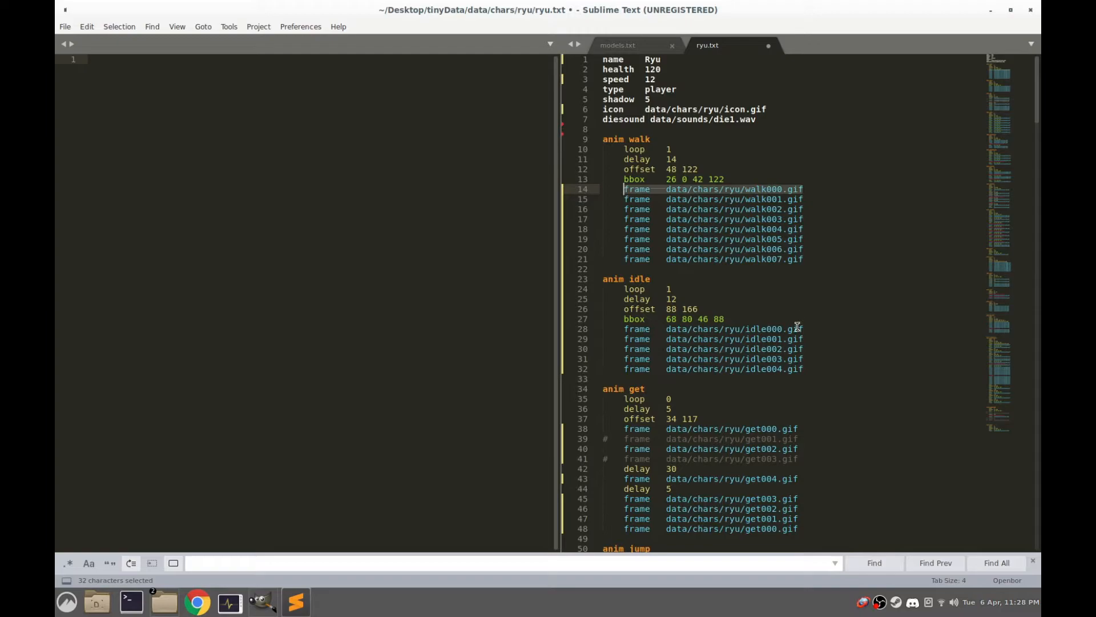
pyautogui.moveTo(810, 370); pyautogui.dragTo(577, 283)
pyautogui.rightClick(640, 294)
pyautogui.click(677, 329)
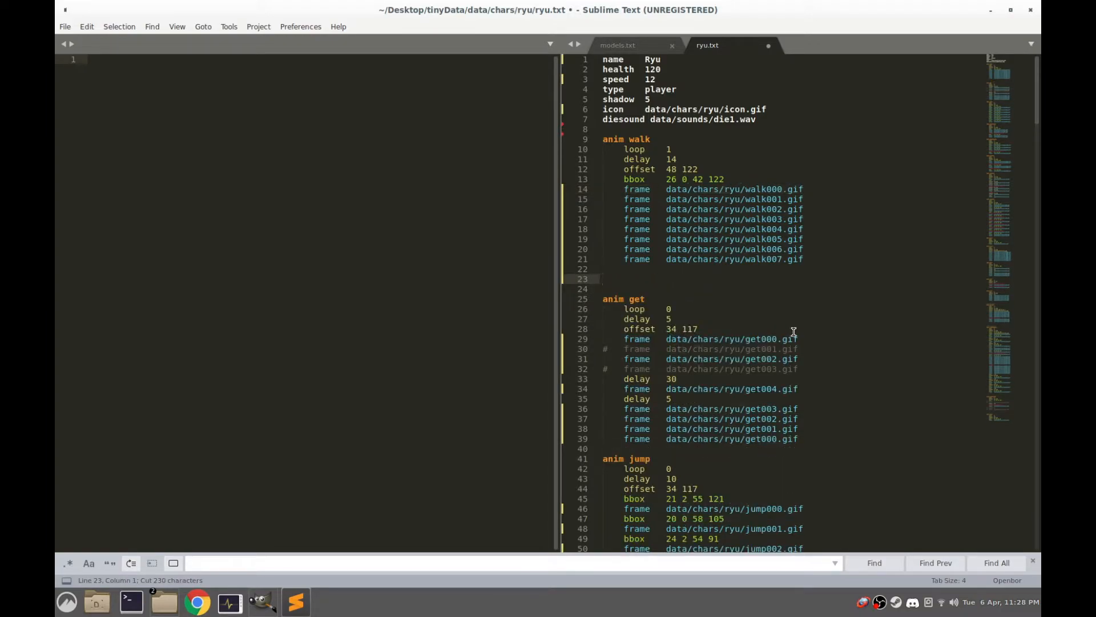
pyautogui.press('BackSpace')
pyautogui.press('BackSpace')
# Add blank lines above anim walk, paste the anim idle block there and save ryu.txt
pyautogui.press('Up')
pyautogui.press('Up')
pyautogui.press('Up')
pyautogui.press('Up')
pyautogui.press('Up')
pyautogui.press('Up')
pyautogui.press('Up')
pyautogui.press('Up')
pyautogui.press('Up')
pyautogui.press('Up')
pyautogui.press('Up')
pyautogui.press('Up')
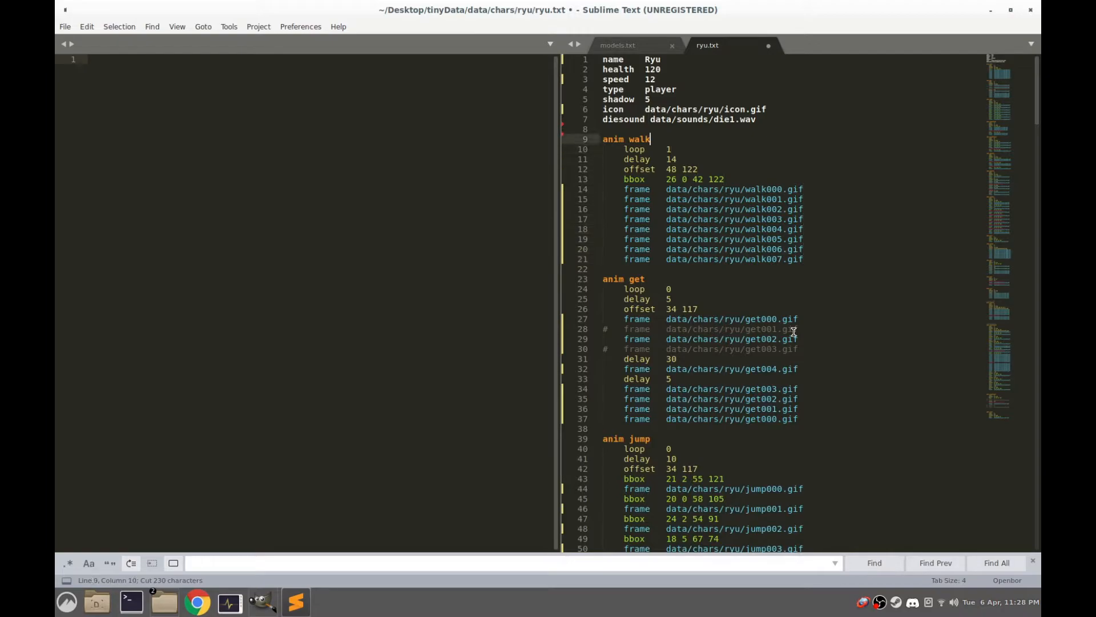
pyautogui.press('Up')
pyautogui.press('Return')
pyautogui.press('Return')
pyautogui.press('Return')
pyautogui.press('Up')
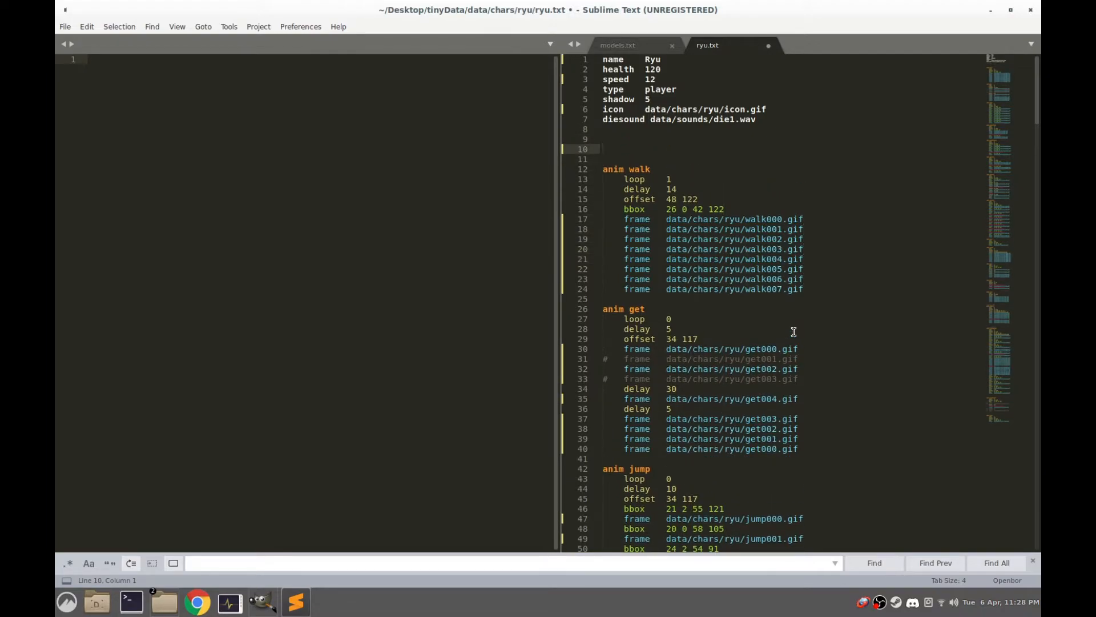
pyautogui.hotkey('ctrl', 'v')
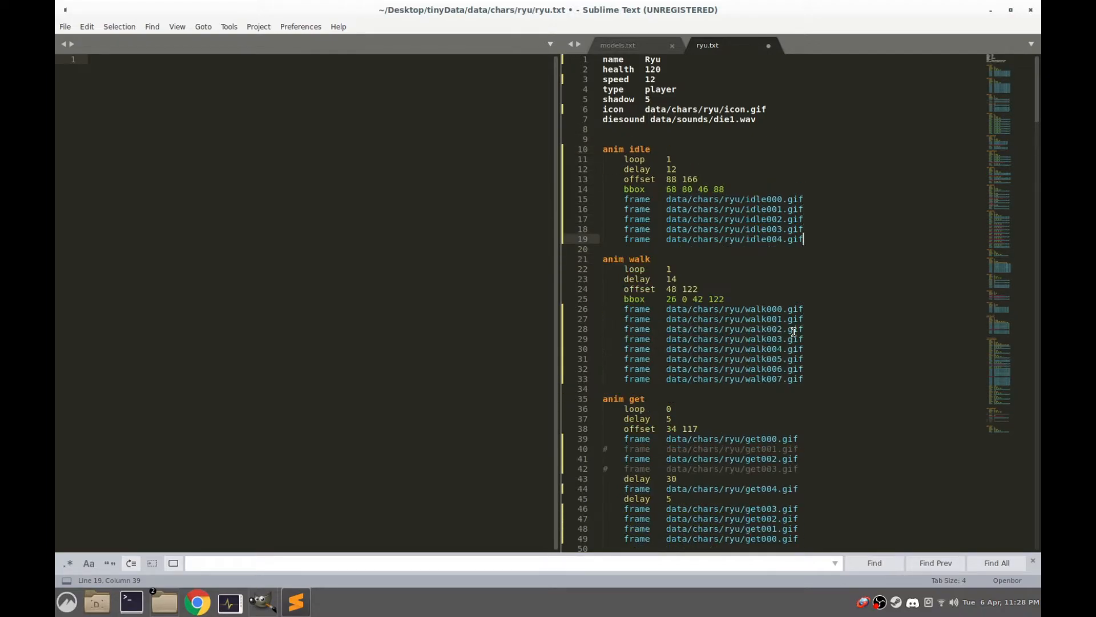
pyautogui.click(64, 27)
pyautogui.click(106, 126)
# Run OpenBOR-x86.AppImage again, play Ryu with the reordered animations to check his colours, and quit the game
pyautogui.moveTo(170, 601)
pyautogui.click(231, 549)
pyautogui.click(819, 242)
pyautogui.doubleClick(846, 197)
pyautogui.press('Return')
pyautogui.press('Return')
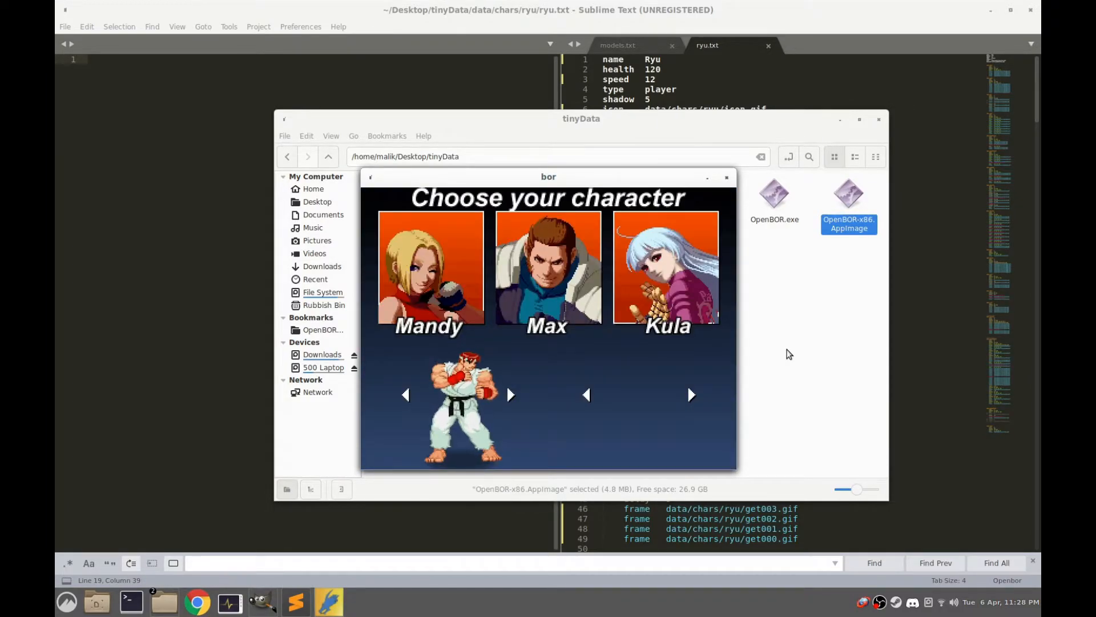
pyautogui.press('Return')
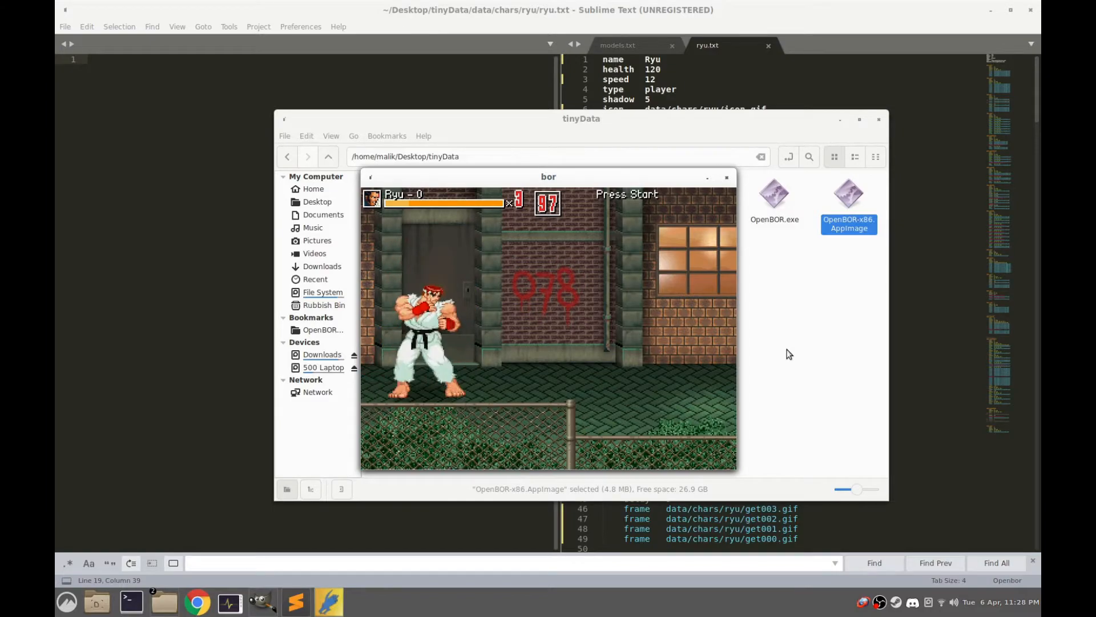
pyautogui.hotkey('alt', 'F4')
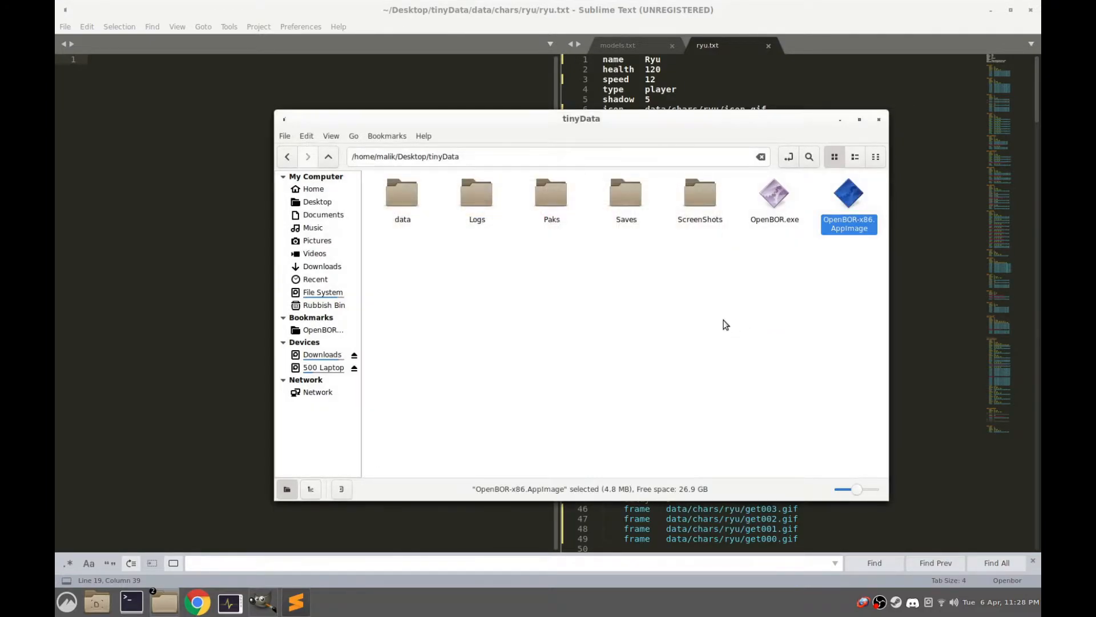
# Return to ryu.txt in Sublime Text and undo moving the anim idle block above anim walk
pyautogui.click(698, 3)
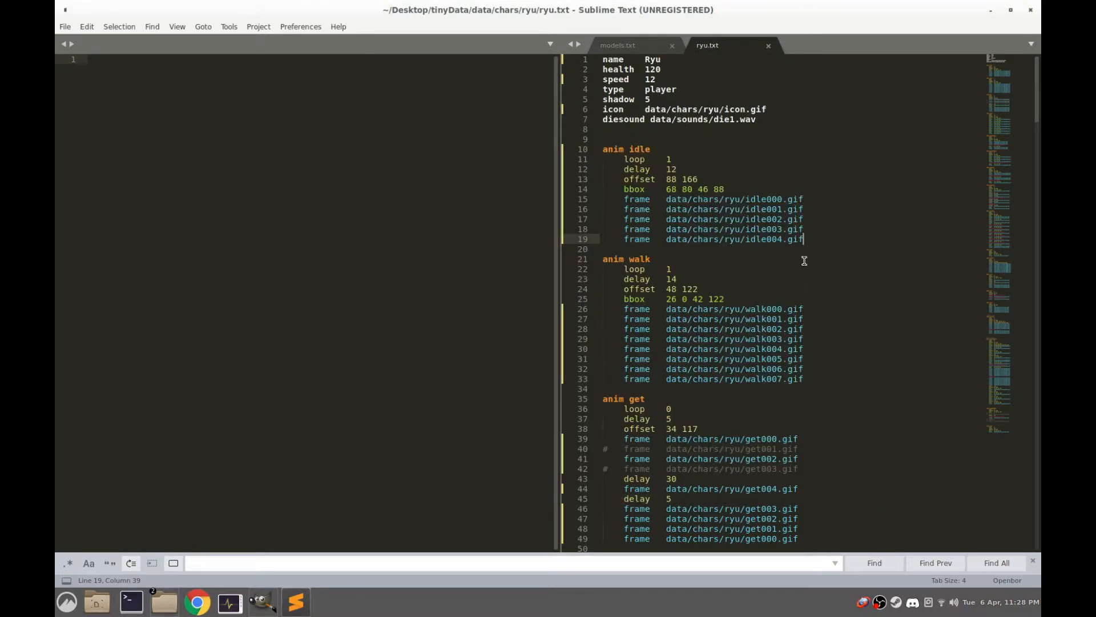
pyautogui.moveTo(811, 239); pyautogui.dragTo(595, 150)
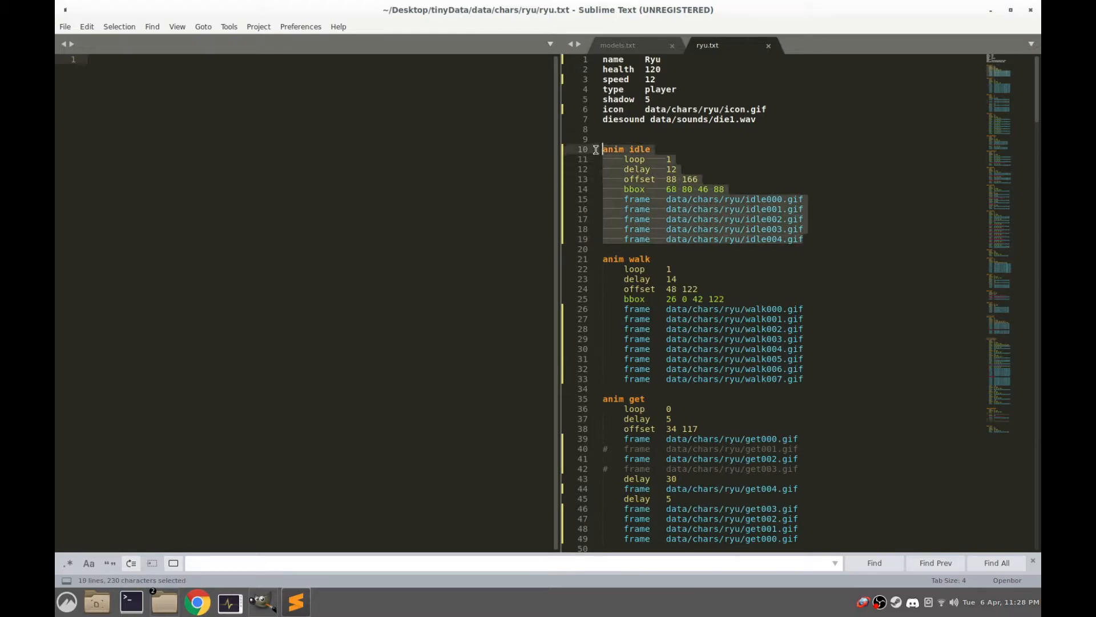
pyautogui.press('BackSpace')
pyautogui.press('BackSpace')
pyautogui.press('BackSpace')
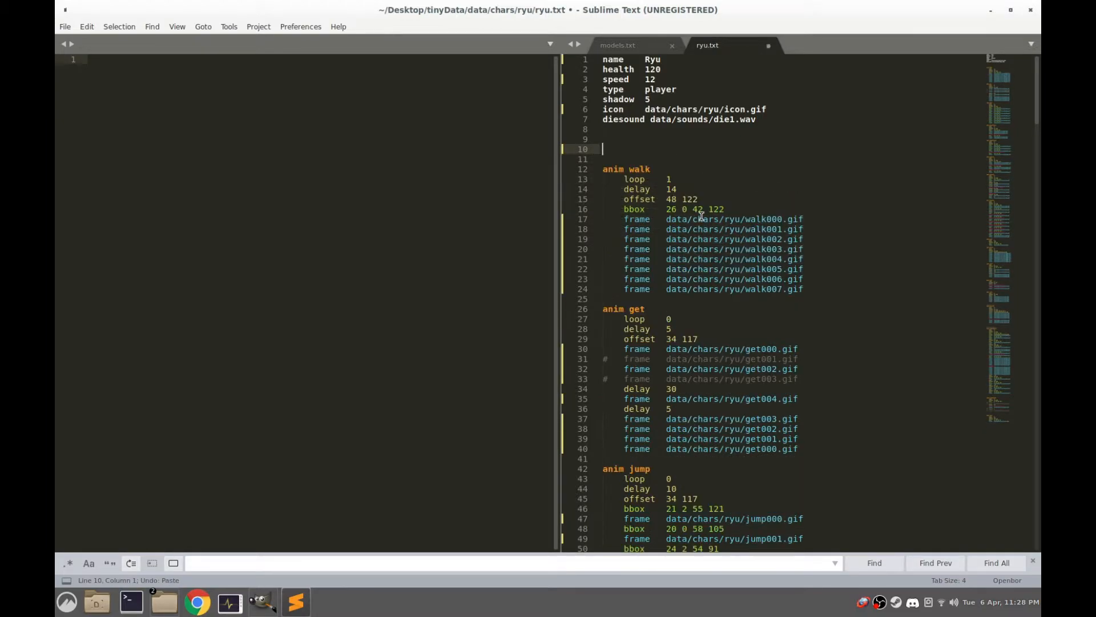
pyautogui.press('Delete')
pyautogui.hotkey('ctrl', 'z')
pyautogui.hotkey('ctrl', 'z')
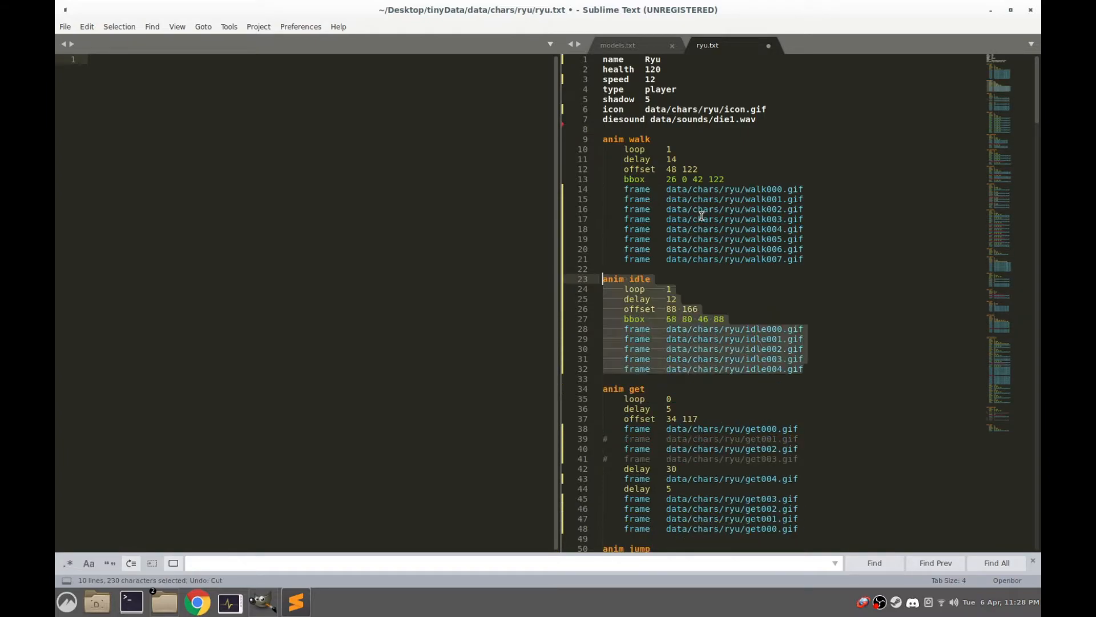
pyautogui.click(783, 280)
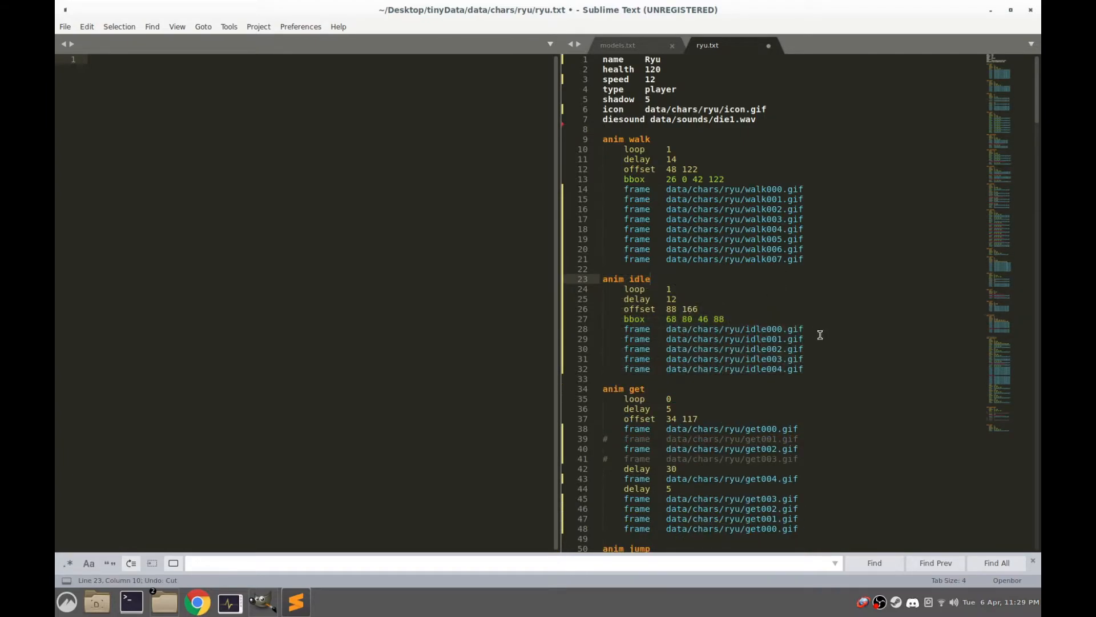
# Add the line "palette data/chars/ryu/idle000.gif" below diesound, reusing the first idle frame's path, and save ryu.txt
pyautogui.moveTo(814, 330); pyautogui.dragTo(664, 331)
pyautogui.rightClick(685, 333)
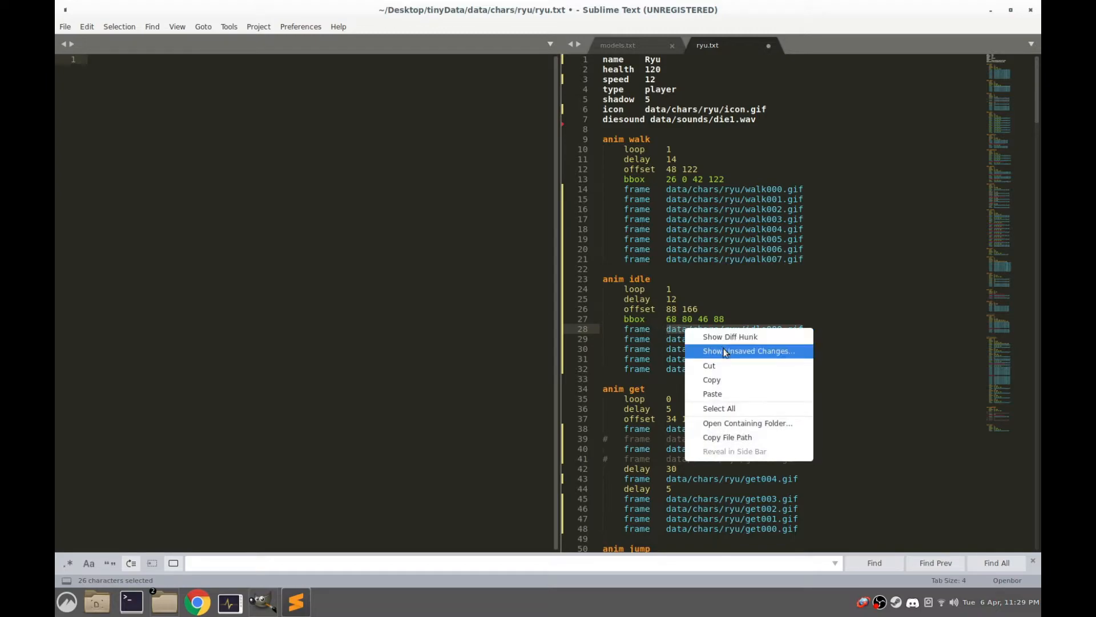
pyautogui.click(724, 378)
pyautogui.click(769, 117)
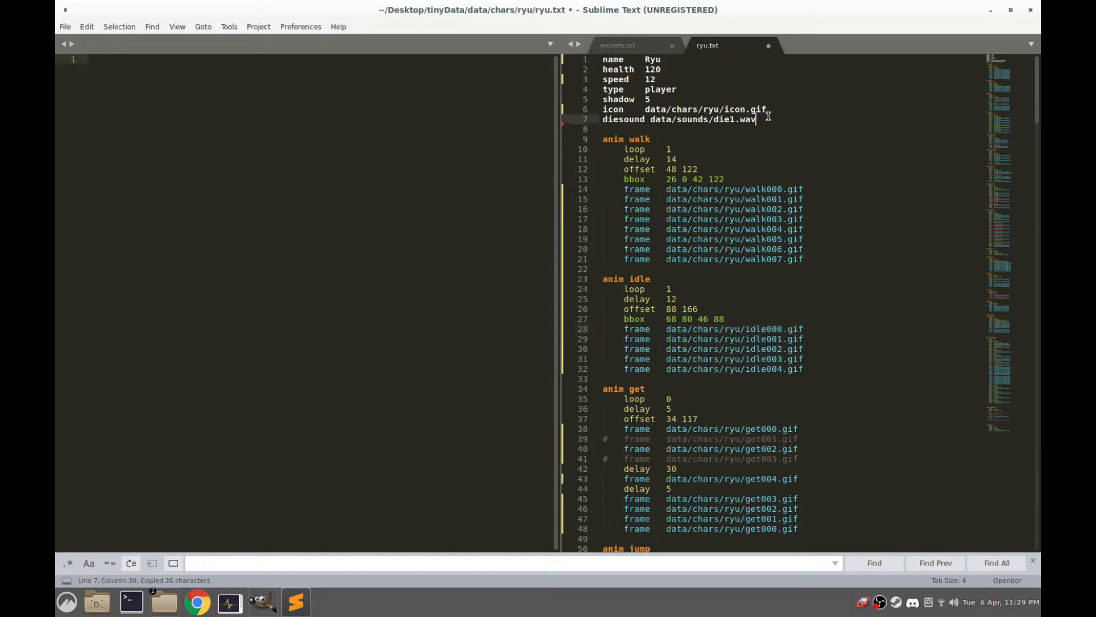
pyautogui.press('Return')
pyautogui.write('palette')
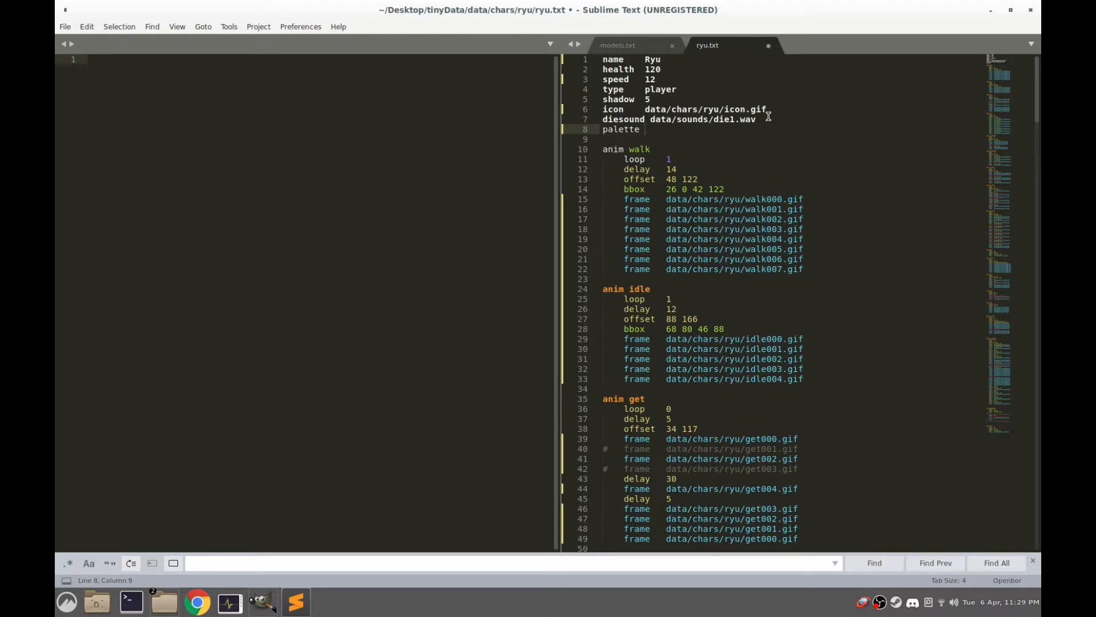
pyautogui.hotkey('ctrl', 'v')
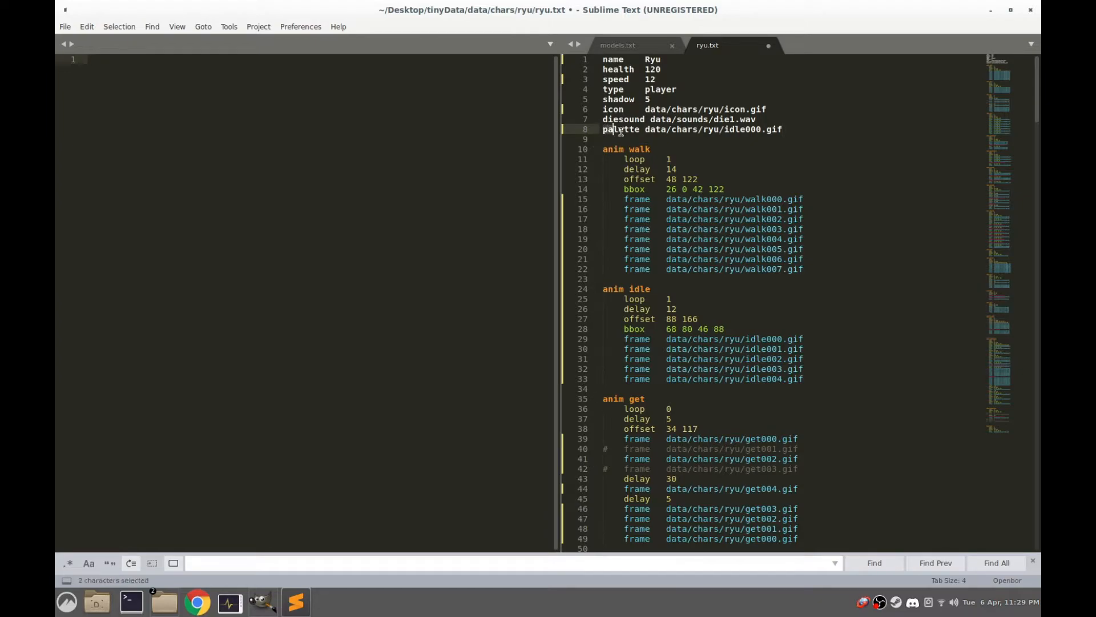
pyautogui.moveTo(617, 132); pyautogui.dragTo(764, 131)
pyautogui.click(793, 129)
pyautogui.click(65, 27)
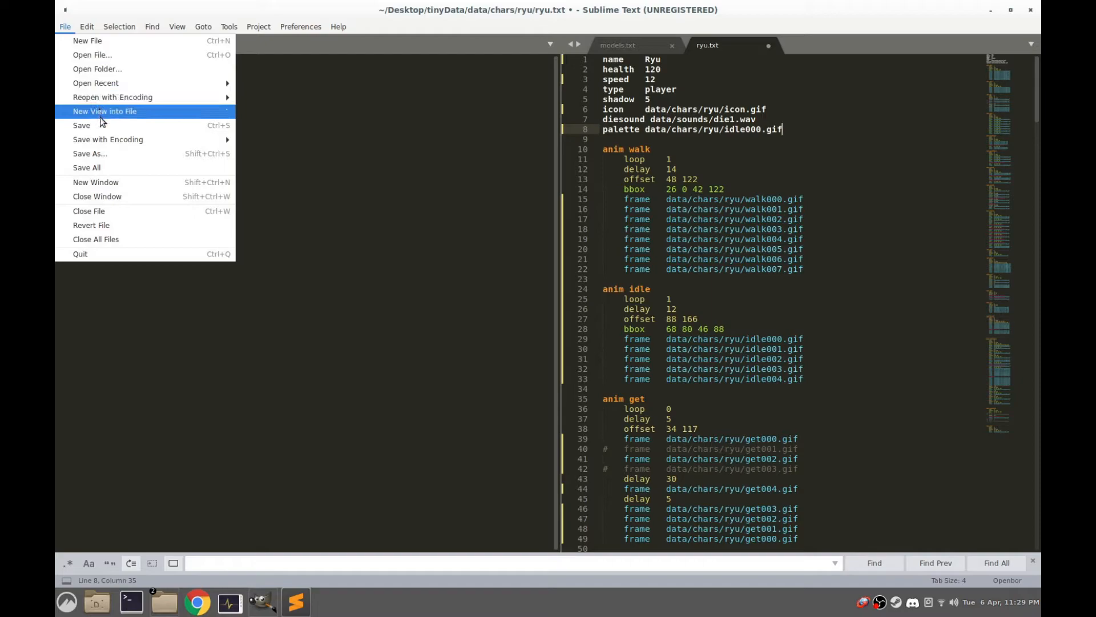
pyautogui.click(100, 125)
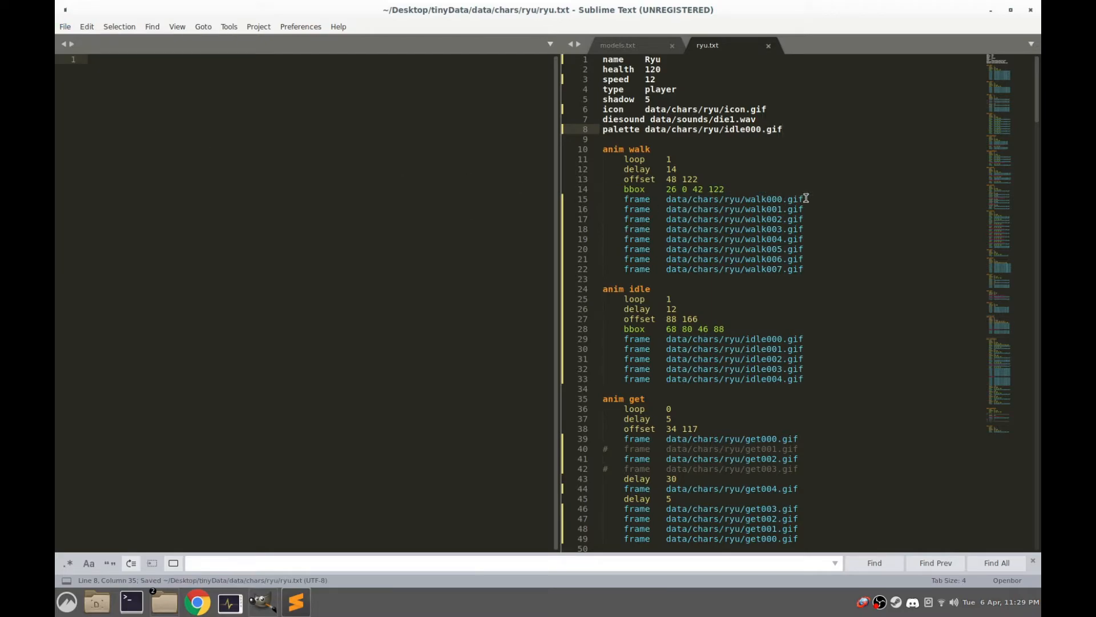
# Run OpenBOR-x86.AppImage up to the character selection to check Ryu's colours, quit the game and switch to GIMP
pyautogui.moveTo(806, 199); pyautogui.dragTo(741, 199)
pyautogui.click(164, 602)
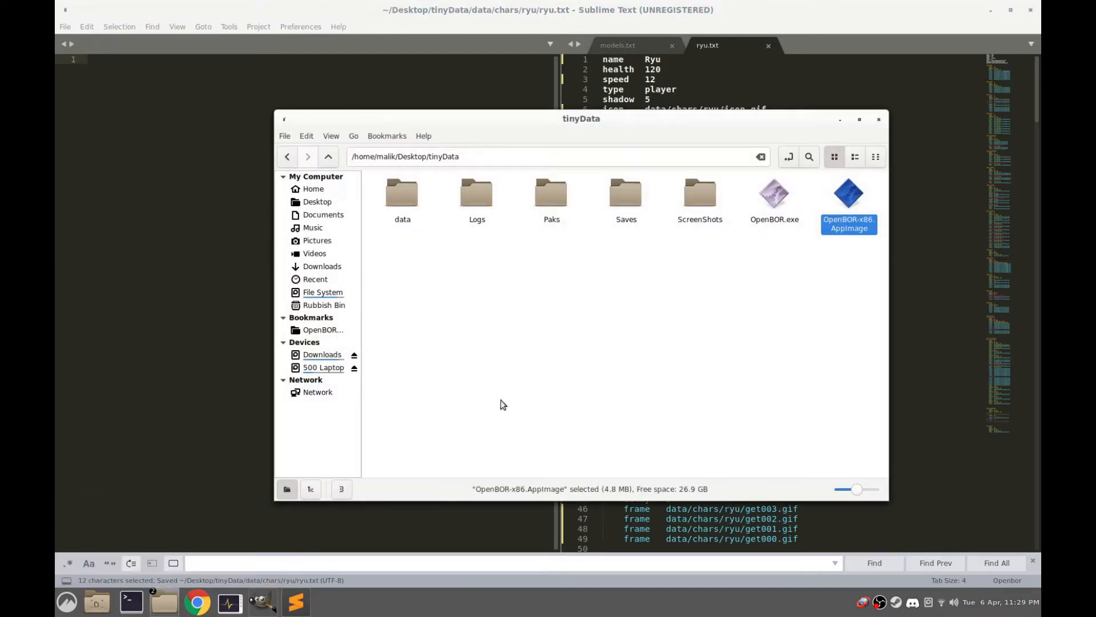
pyautogui.doubleClick(865, 207)
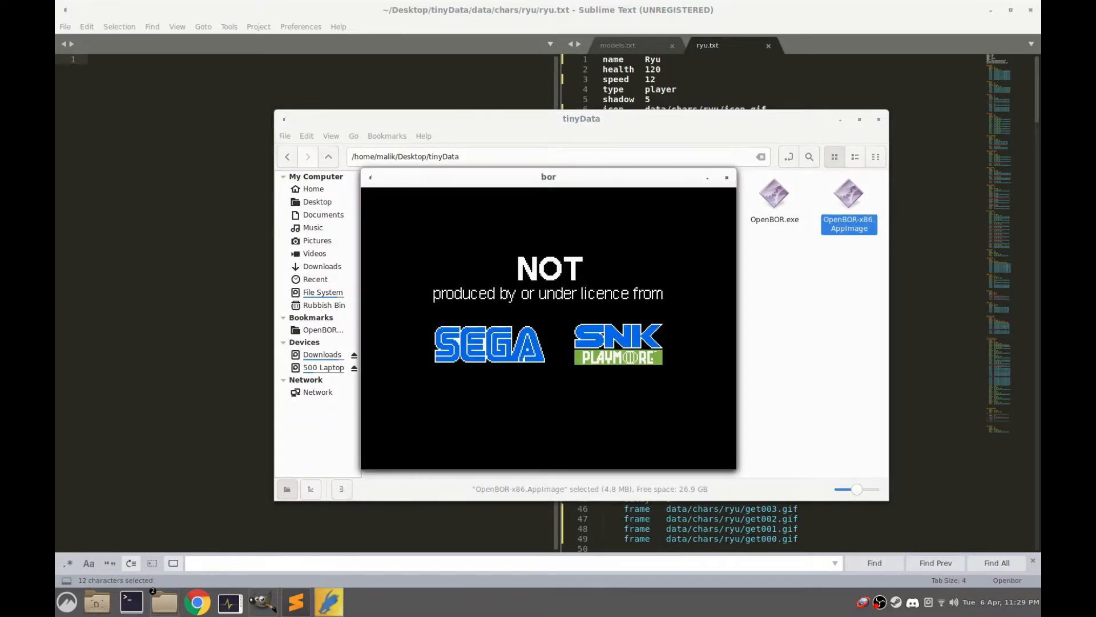
pyautogui.press('Return')
pyautogui.press('Return')
pyautogui.press('Return')
pyautogui.press('Return')
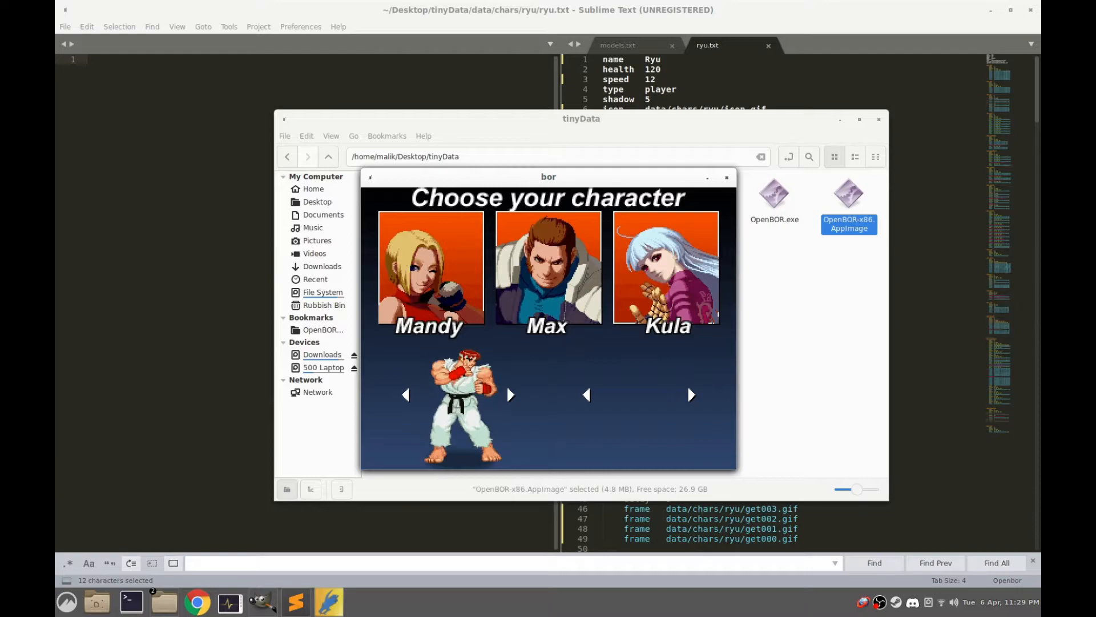
pyautogui.hotkey('alt', 'F4')
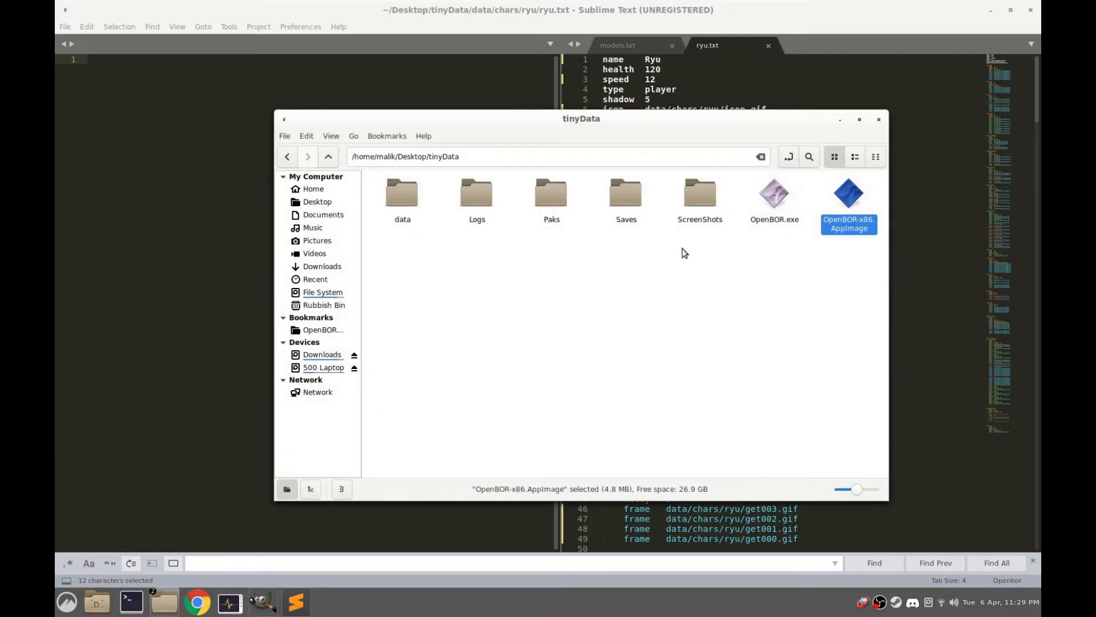
pyautogui.click(679, 4)
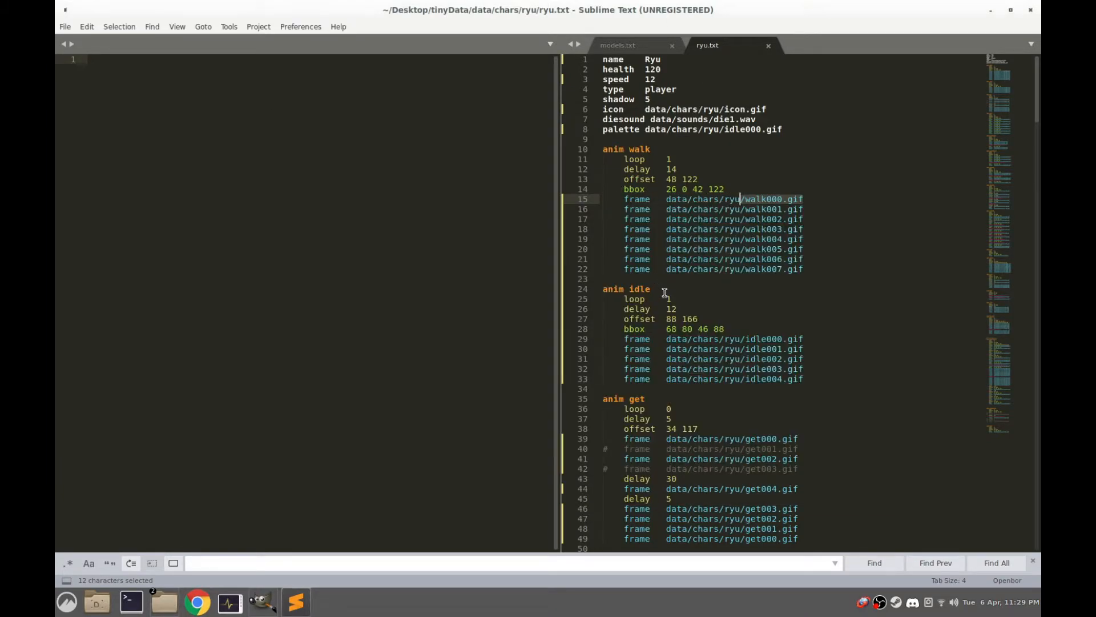
pyautogui.click(263, 602)
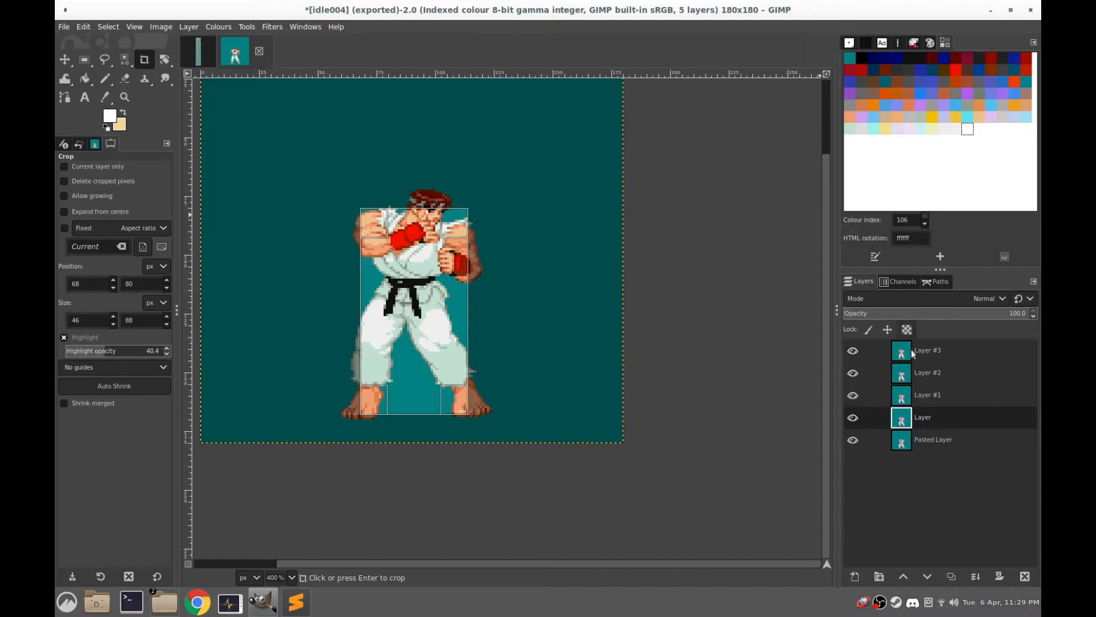
pyautogui.rightClick(901, 423)
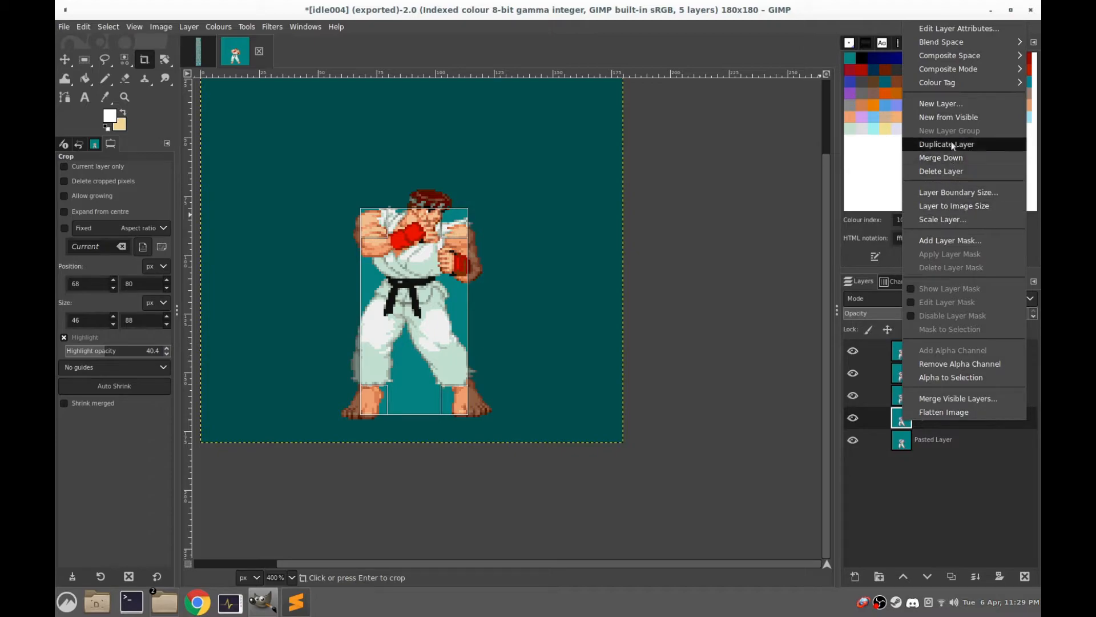
pyautogui.click(518, 225)
pyautogui.moveTo(292, 164); pyautogui.dragTo(454, 282)
pyautogui.click(85, 60)
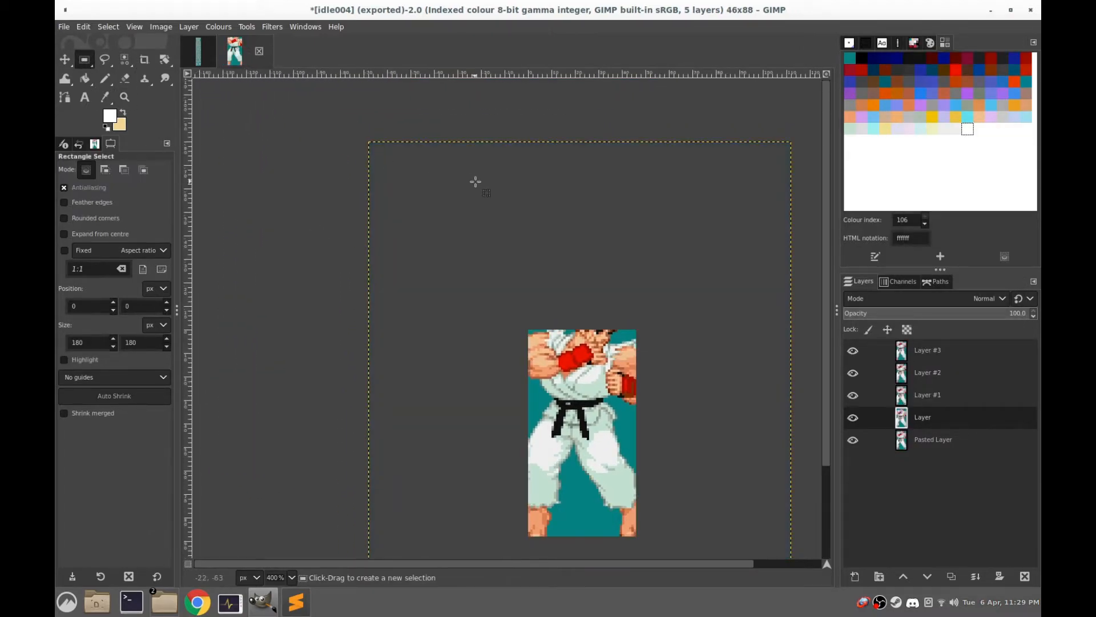
pyautogui.hotkey('ctrl', 'z')
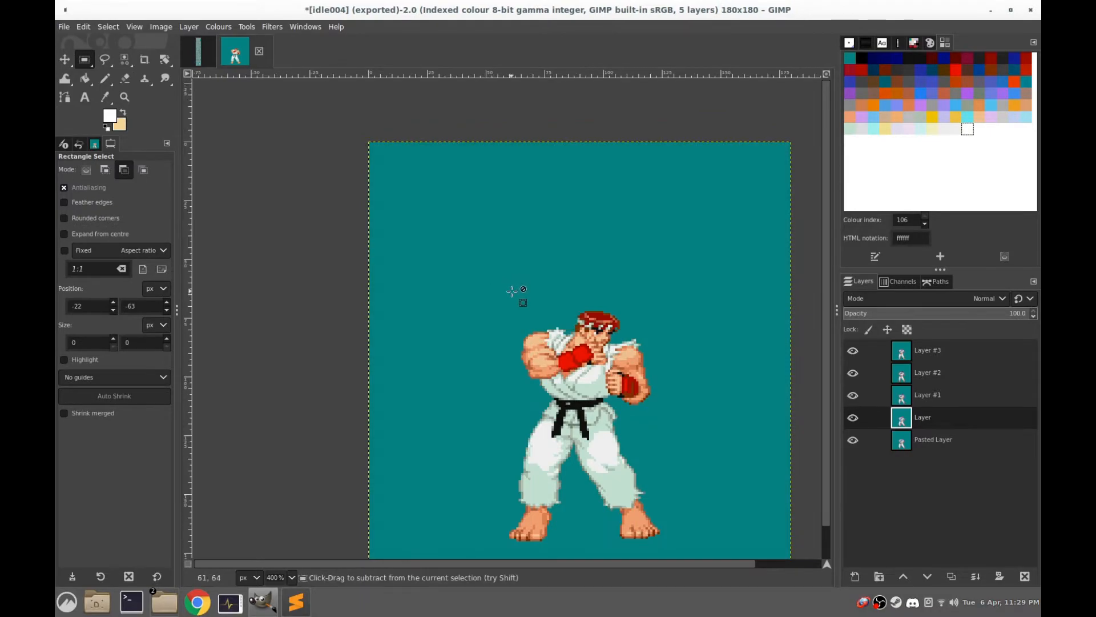
# Copy the whole idle frame from the current layer into a new image, and close the idle004 image, discarding its changes
pyautogui.hotkey('ctrl', 'c')
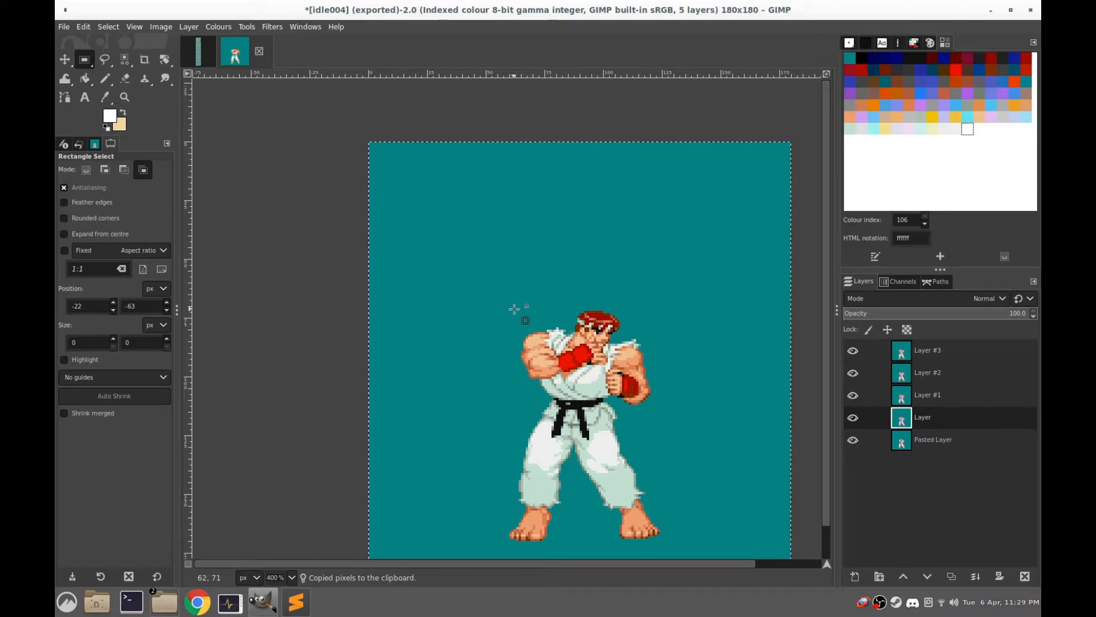
pyautogui.hotkey('ctrl', 'shift', 'v')
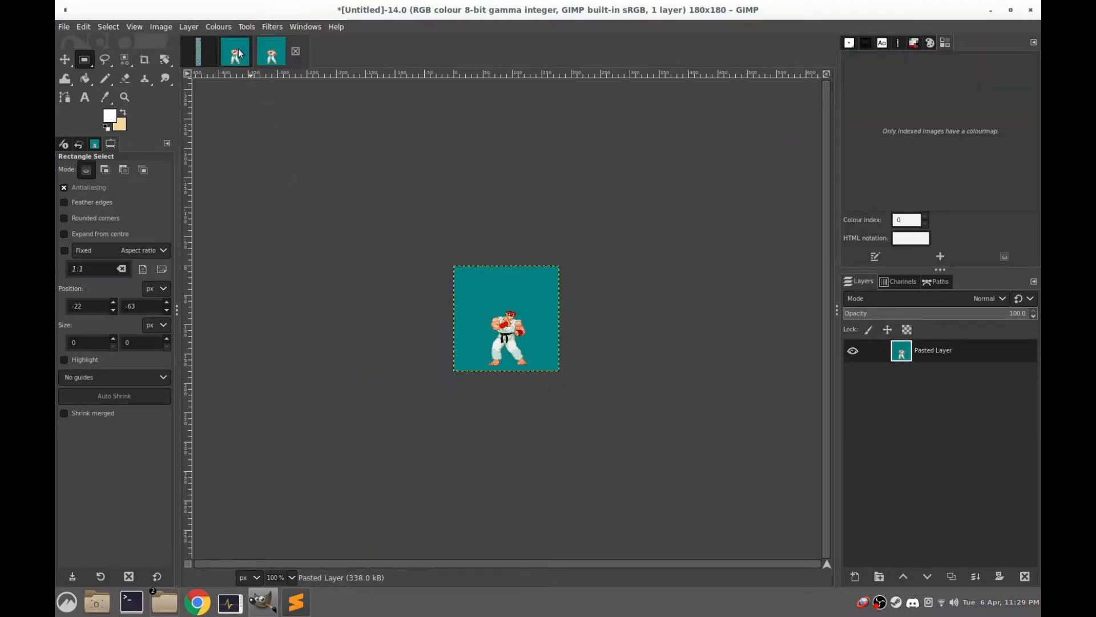
pyautogui.click(239, 55)
pyautogui.click(259, 51)
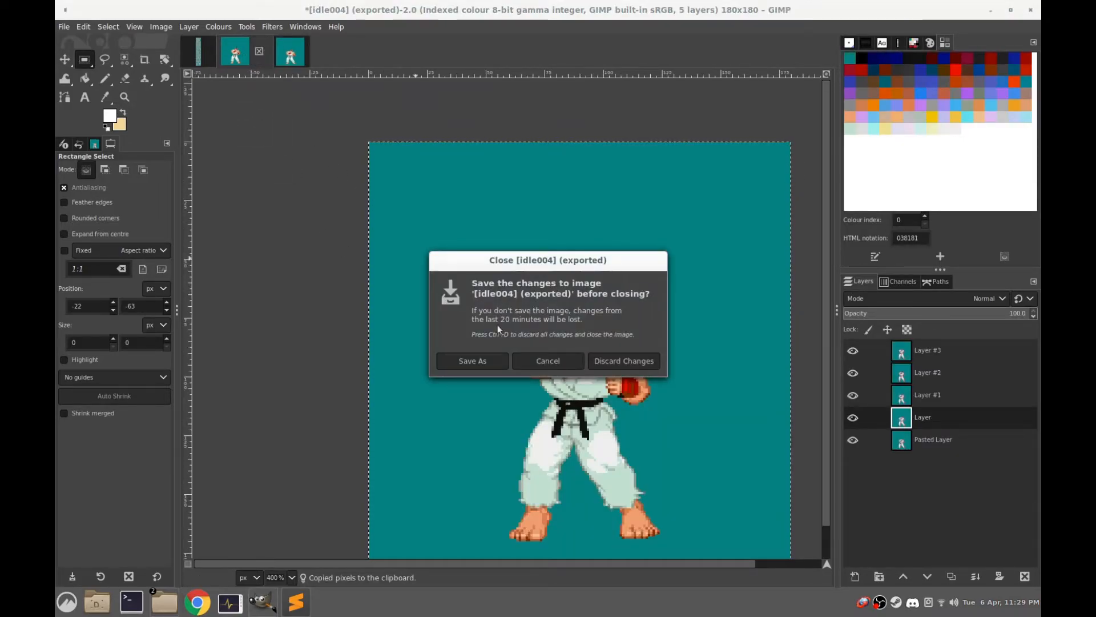
pyautogui.click(626, 361)
# Bring up the Sprite Sheets image and examine the two rows of walking frames below the idle row
pyautogui.hotkey('ctrl', 'Tab')
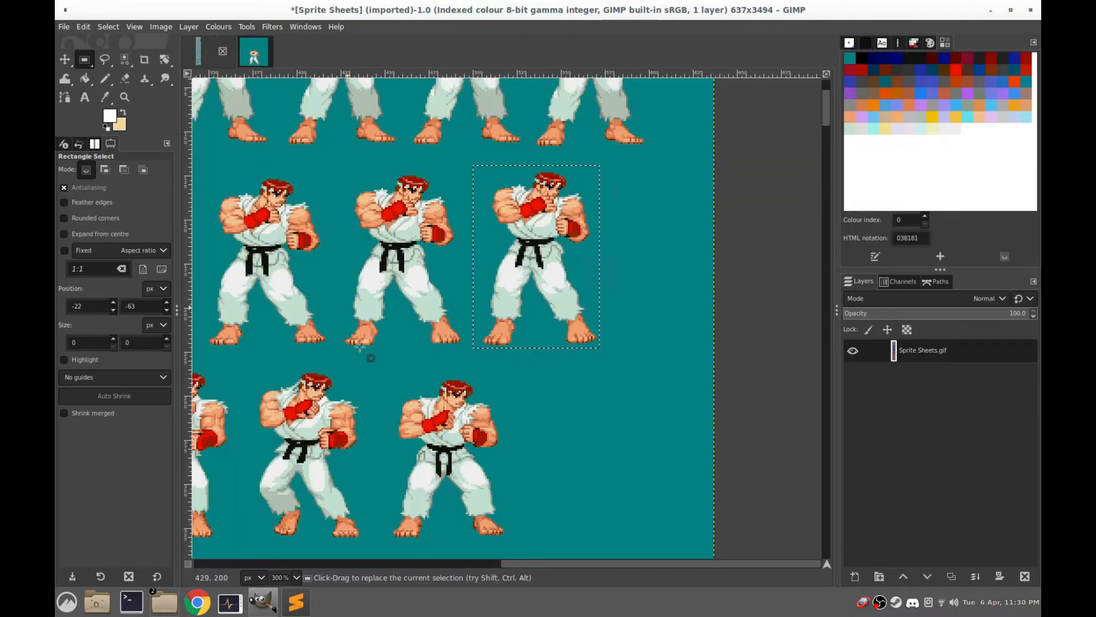
pyautogui.moveTo(382, 366); pyautogui.dragTo(668, 171)
pyautogui.moveTo(267, 283); pyautogui.dragTo(517, 313)
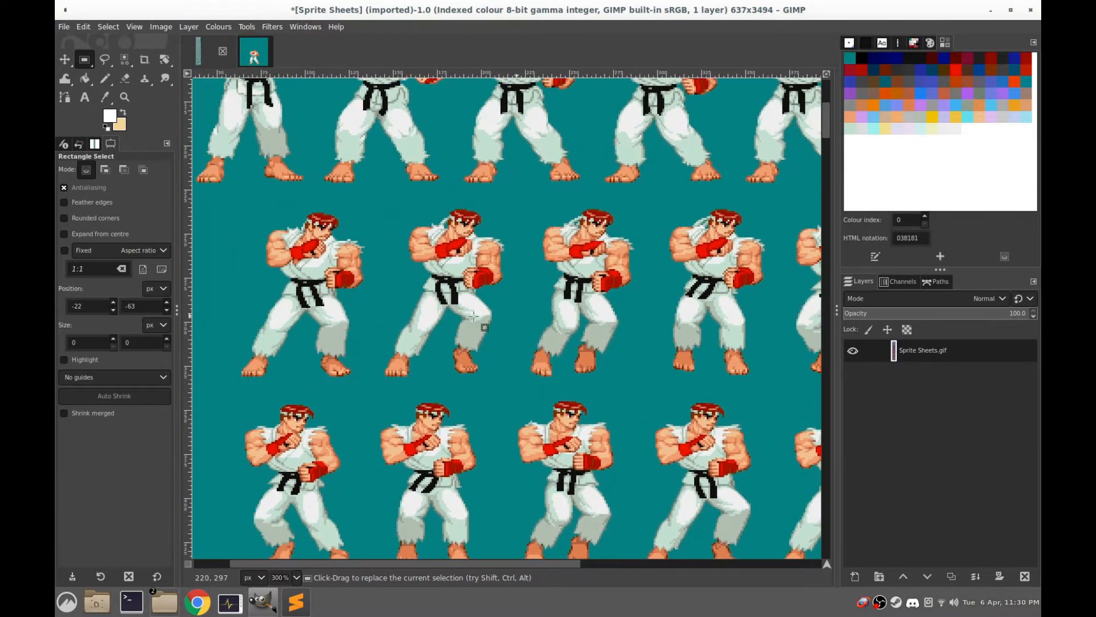
pyautogui.moveTo(299, 314); pyautogui.dragTo(440, 314)
pyautogui.moveTo(447, 225); pyautogui.dragTo(268, 238)
pyautogui.scroll(-1, 394, 274)
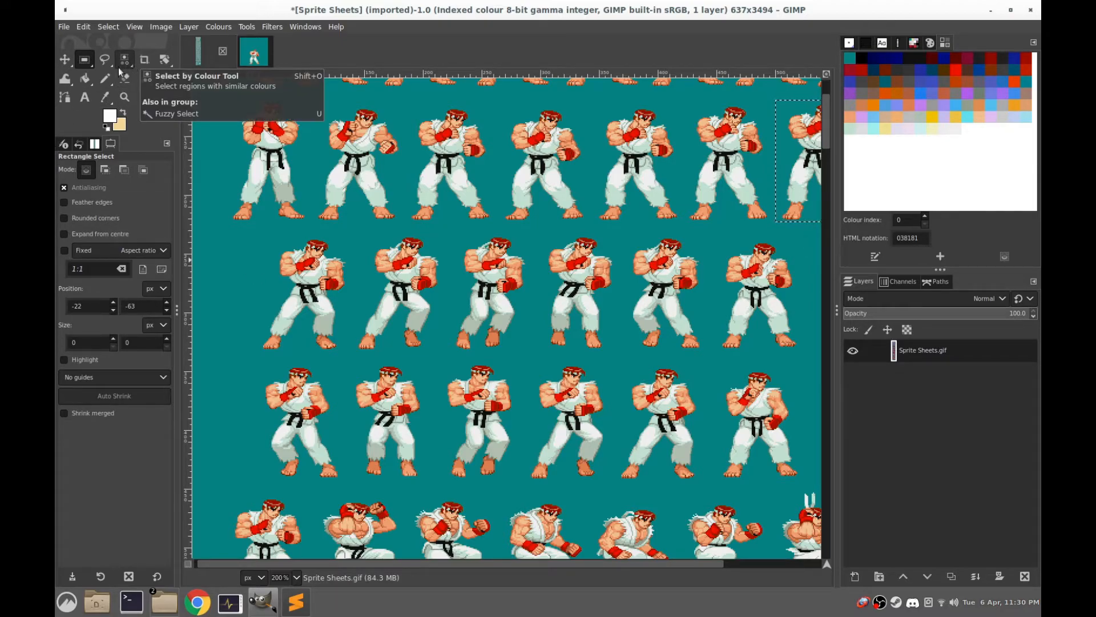
pyautogui.click(104, 81)
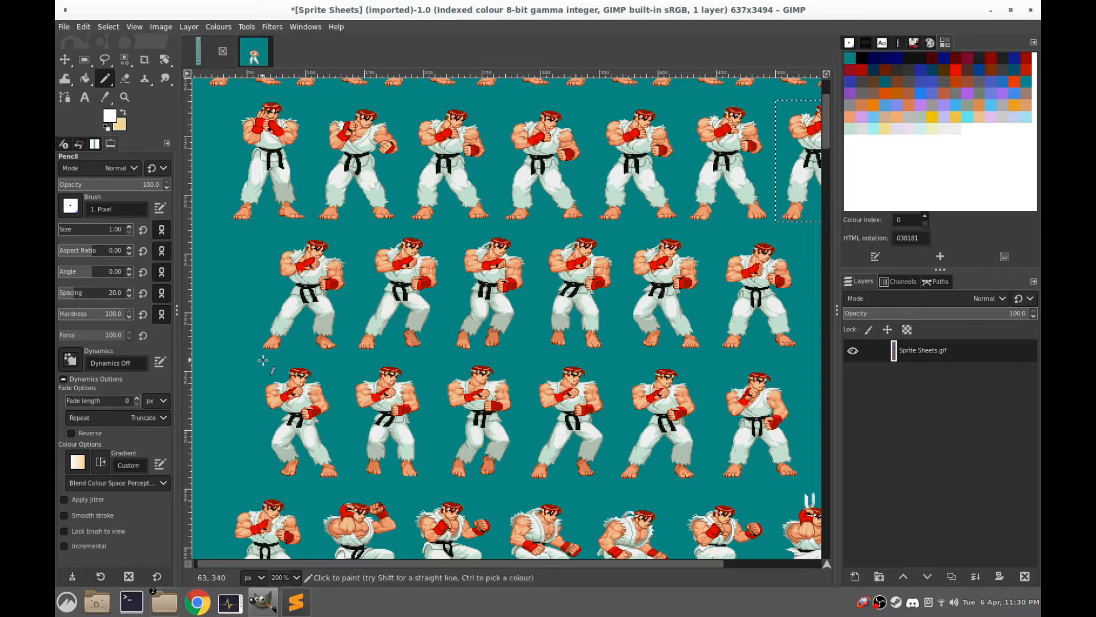
pyautogui.click(85, 60)
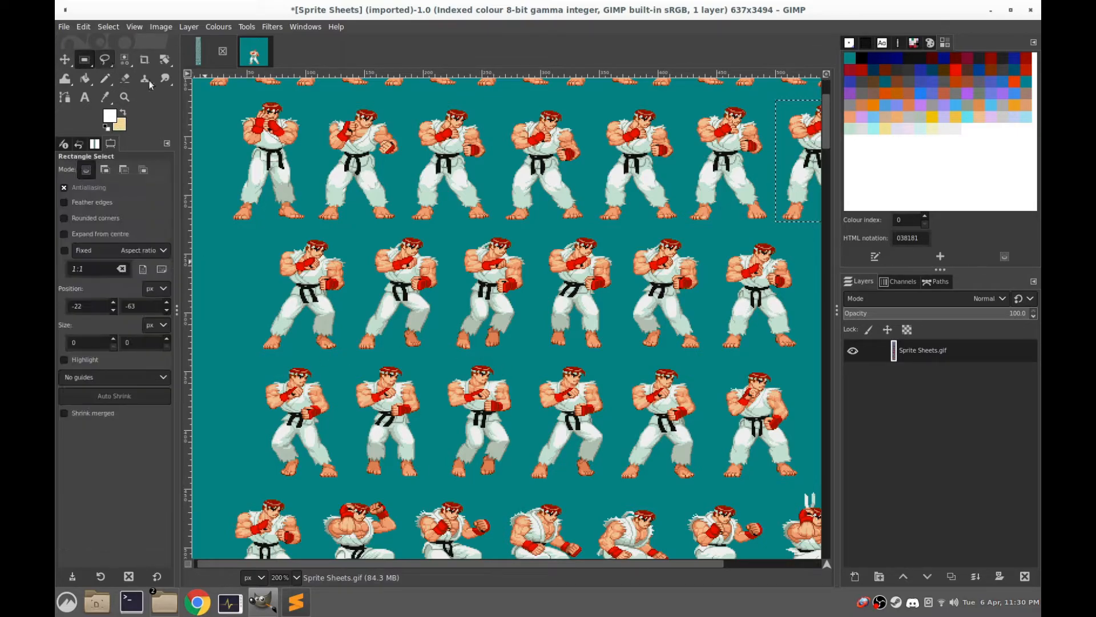
pyautogui.moveTo(253, 359); pyautogui.dragTo(818, 357)
pyautogui.moveTo(817, 358); pyautogui.dragTo(774, 281)
pyautogui.click(308, 249)
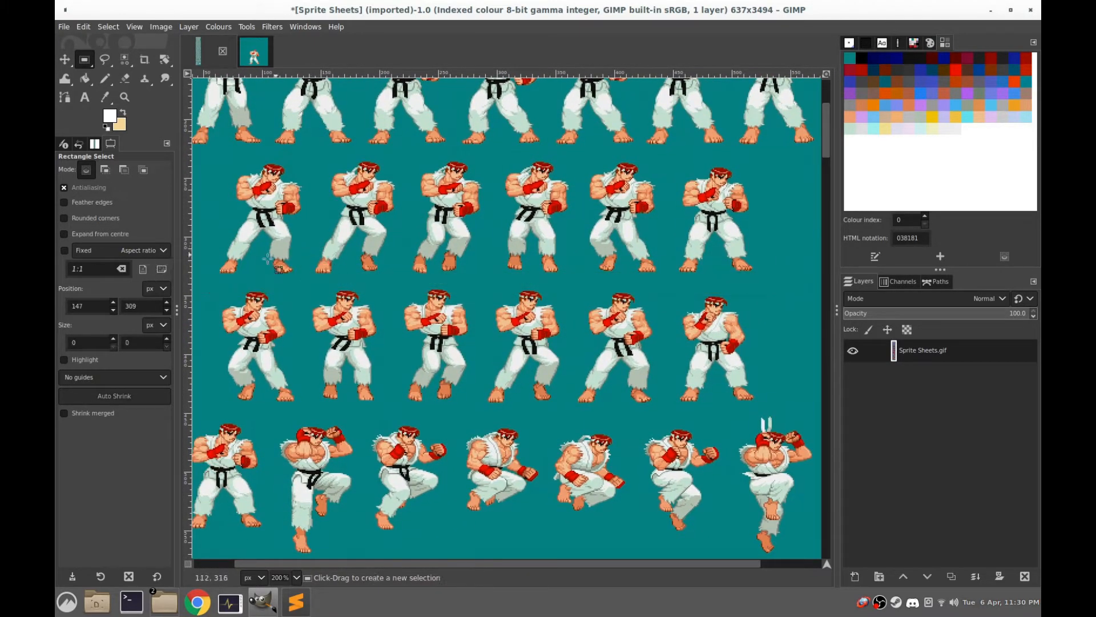
# Select a thin strip about 500 × 3 px between the two walking rows, fill it with the pale yellow background colour, and deselect
pyautogui.moveTo(202, 279); pyautogui.dragTo(748, 283)
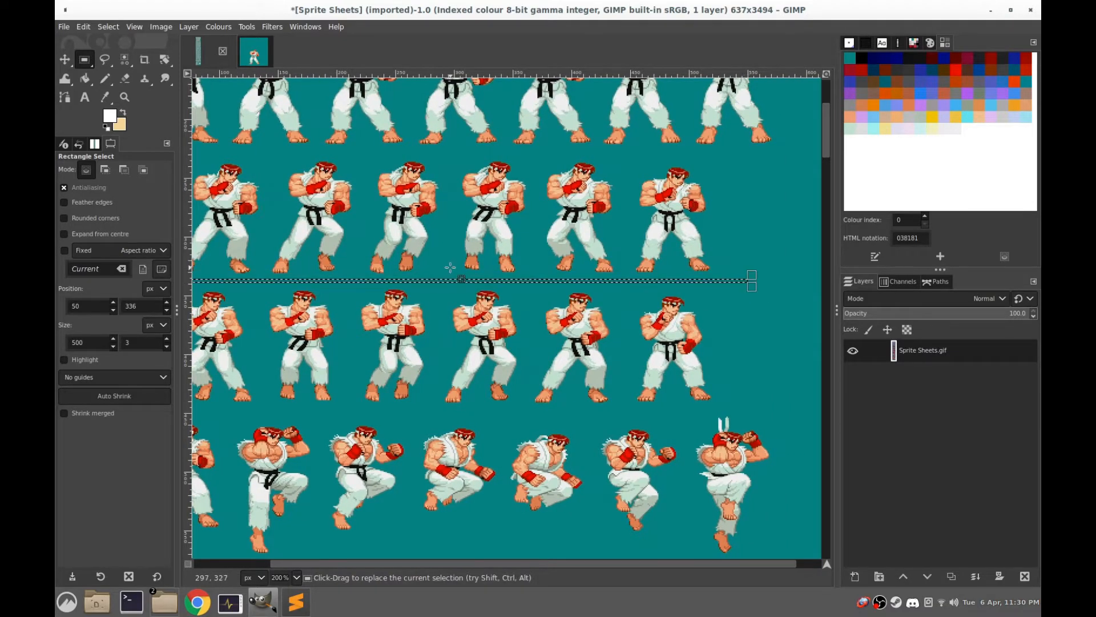
pyautogui.hscroll(-4, 506, 264)
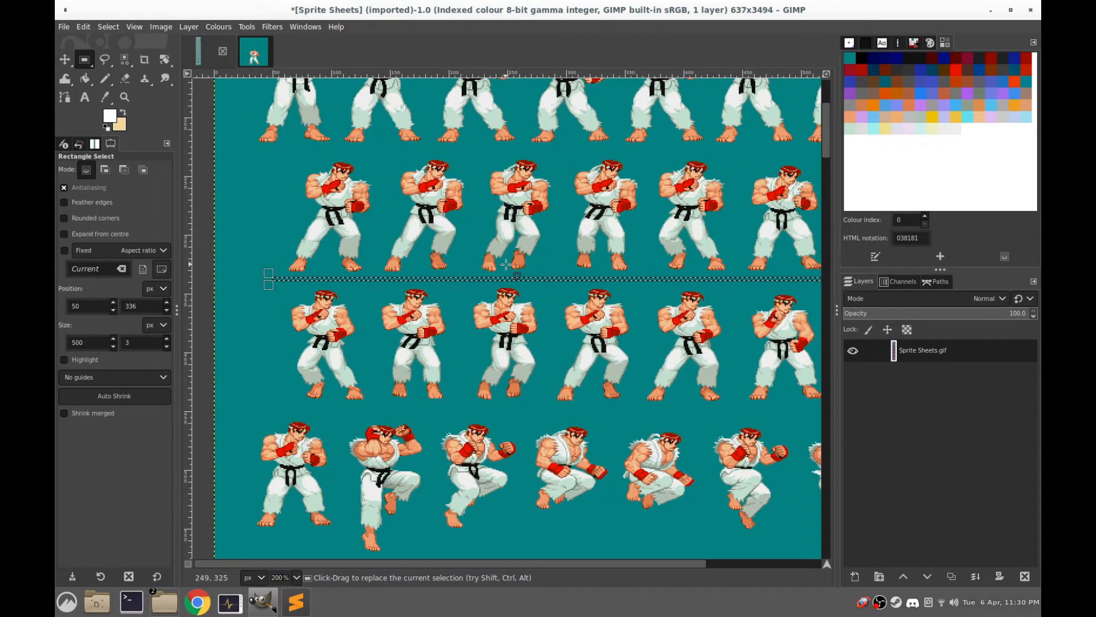
pyautogui.press('ctrl')
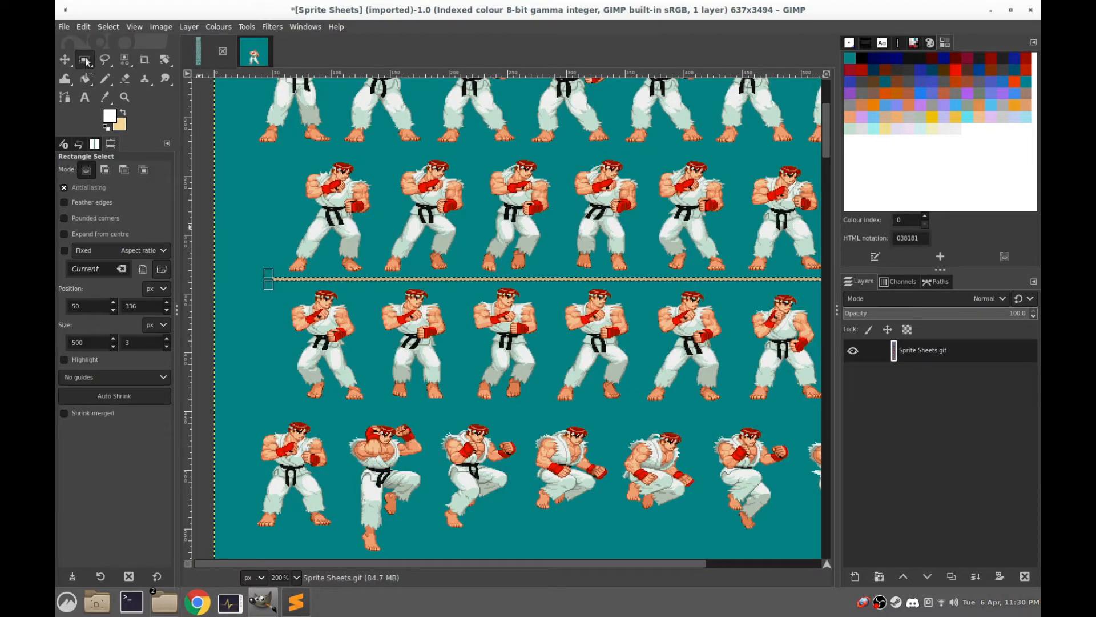
pyautogui.click(266, 192)
# Select a rectangle of about 89 × 105 px around the first walking frame above the yellow line and copy it
pyautogui.scroll(-1, 560, 271)
pyautogui.scroll(5, 560, 270)
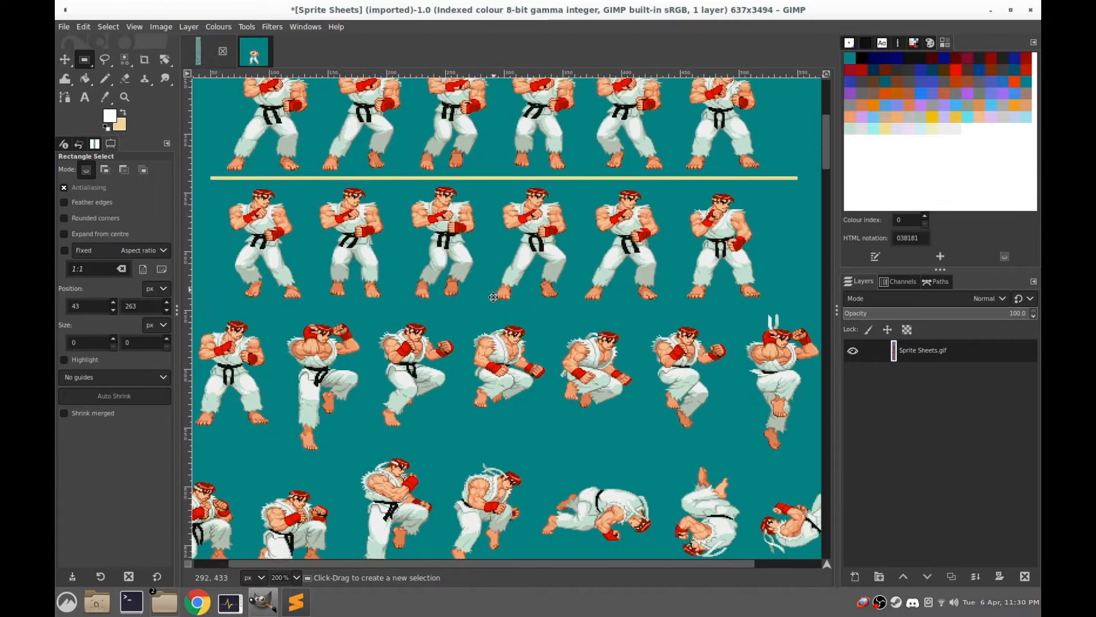
pyautogui.hscroll(2, 548, 342)
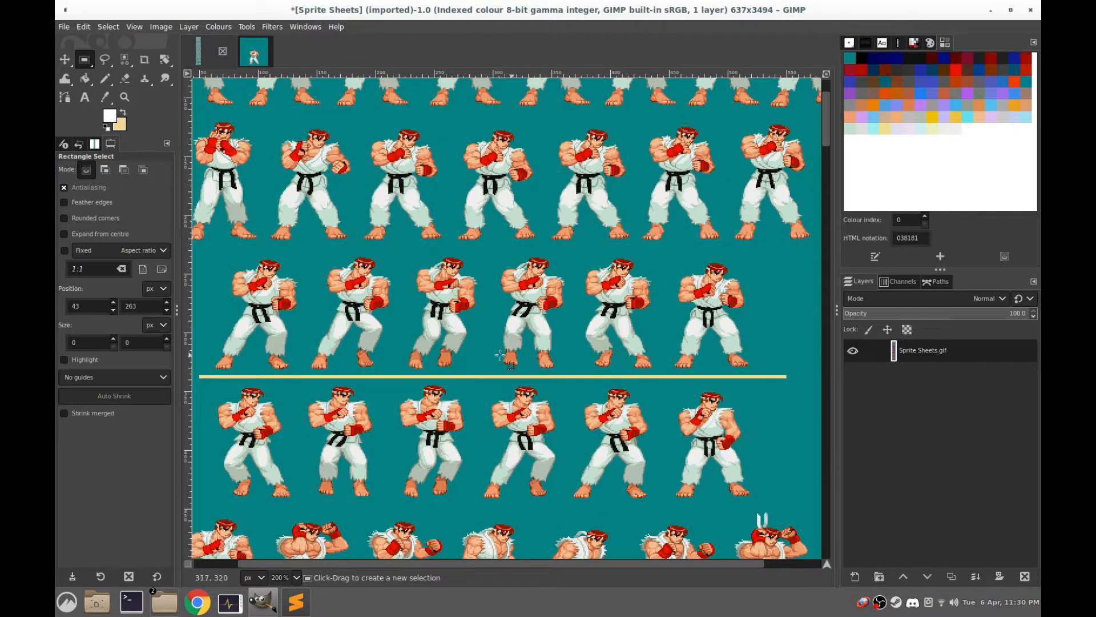
pyautogui.hscroll(-2, 513, 363)
pyautogui.scroll(1, 436, 363)
pyautogui.hscroll(-1, 437, 363)
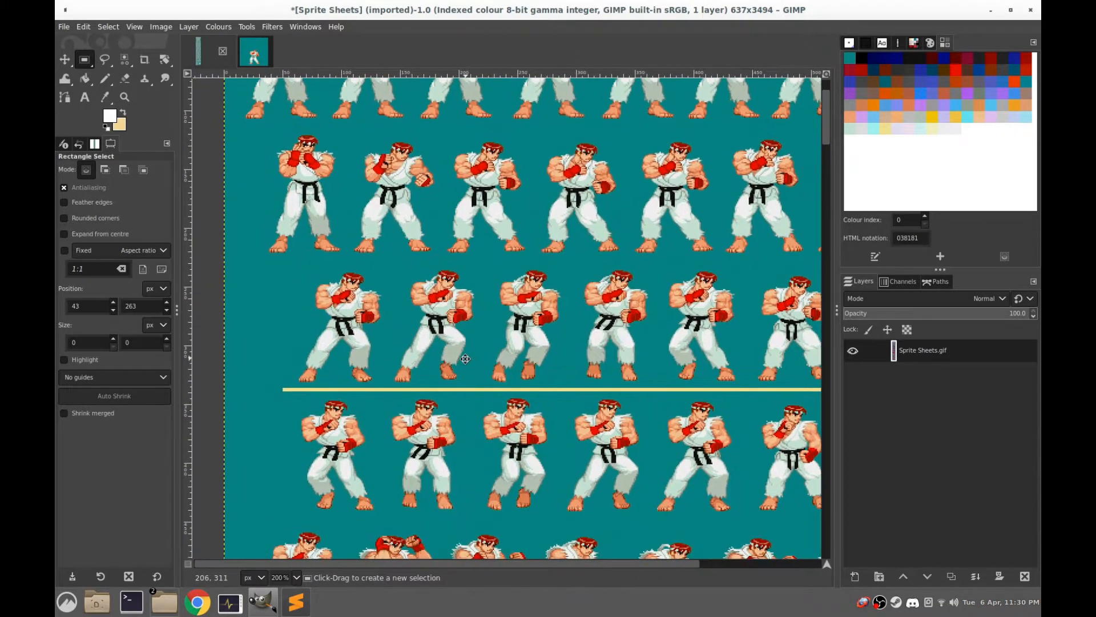
pyautogui.press('ctrl')
pyautogui.scroll(3, 307, 338)
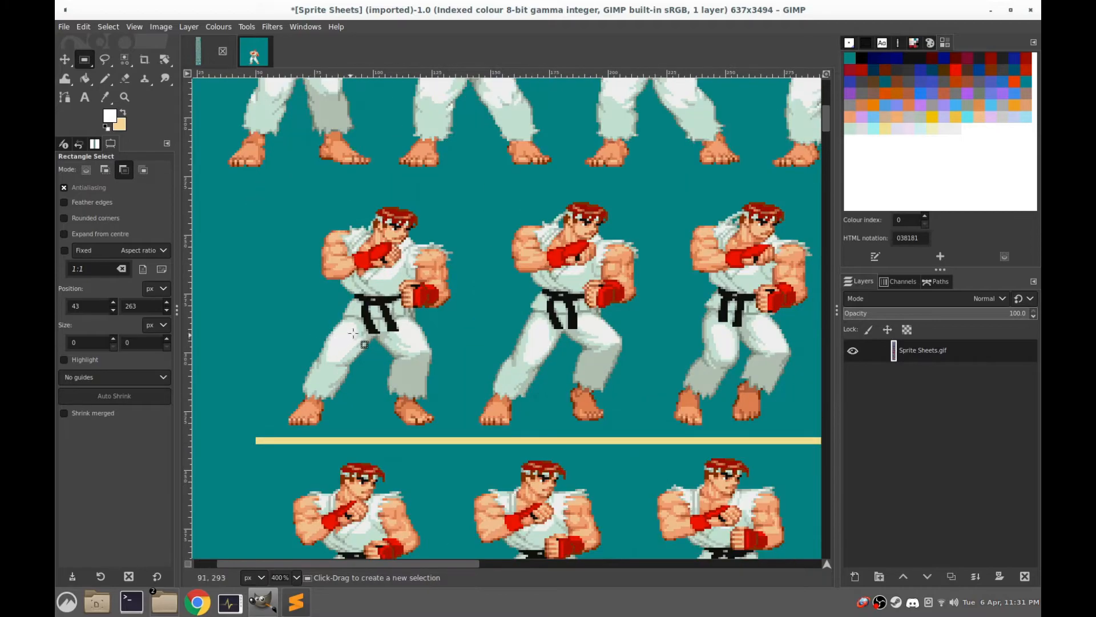
pyautogui.moveTo(618, 131); pyautogui.dragTo(330, 470)
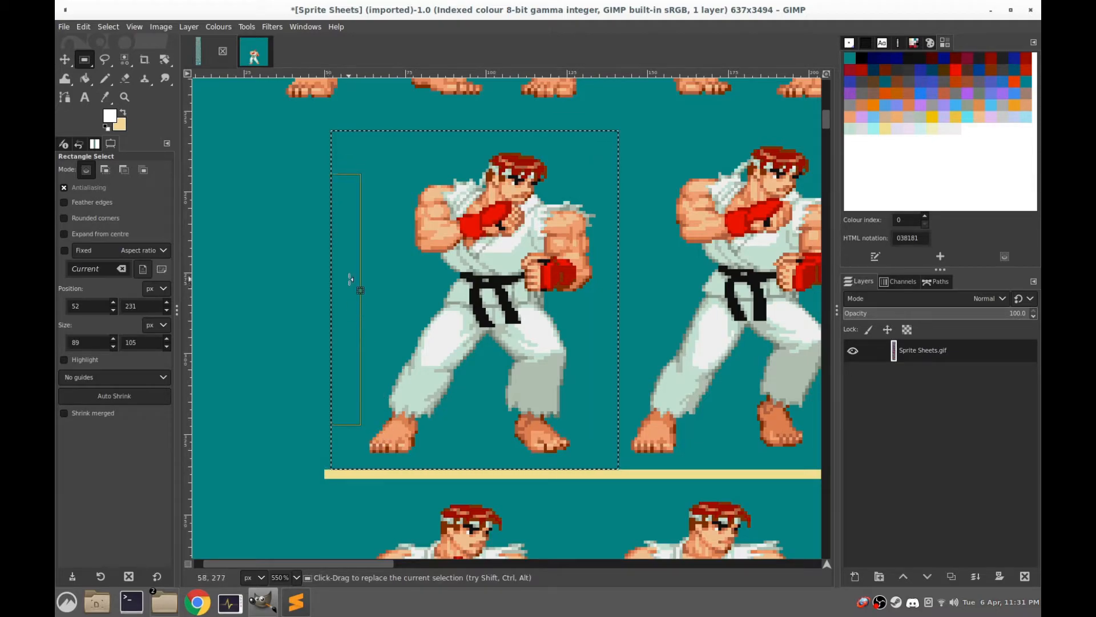
pyautogui.press('ctrl')
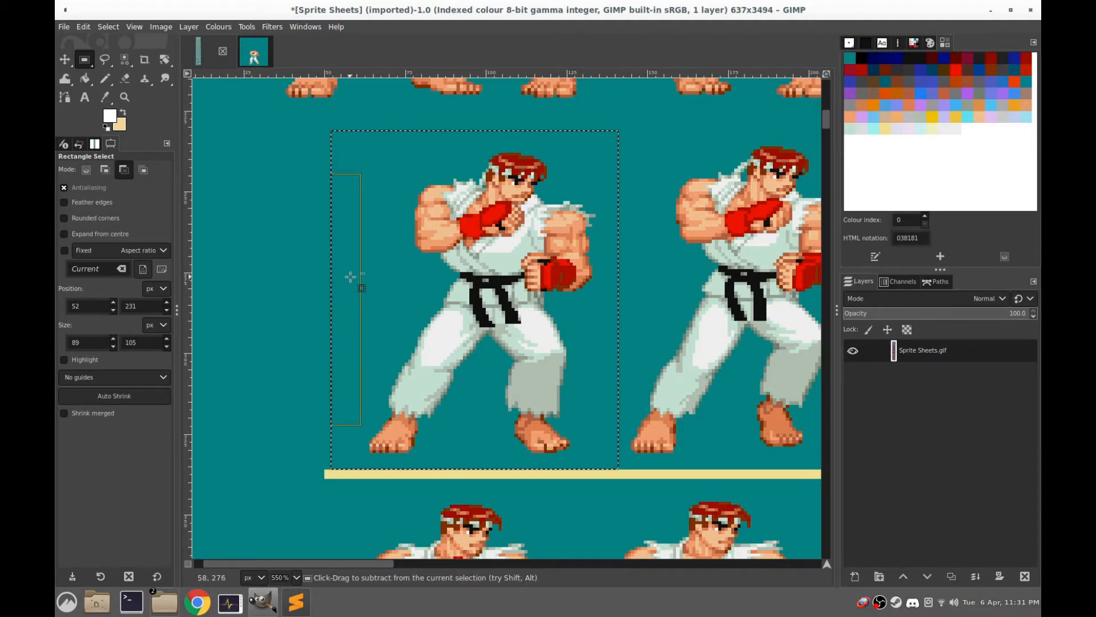
pyautogui.hotkey('ctrl', 'c')
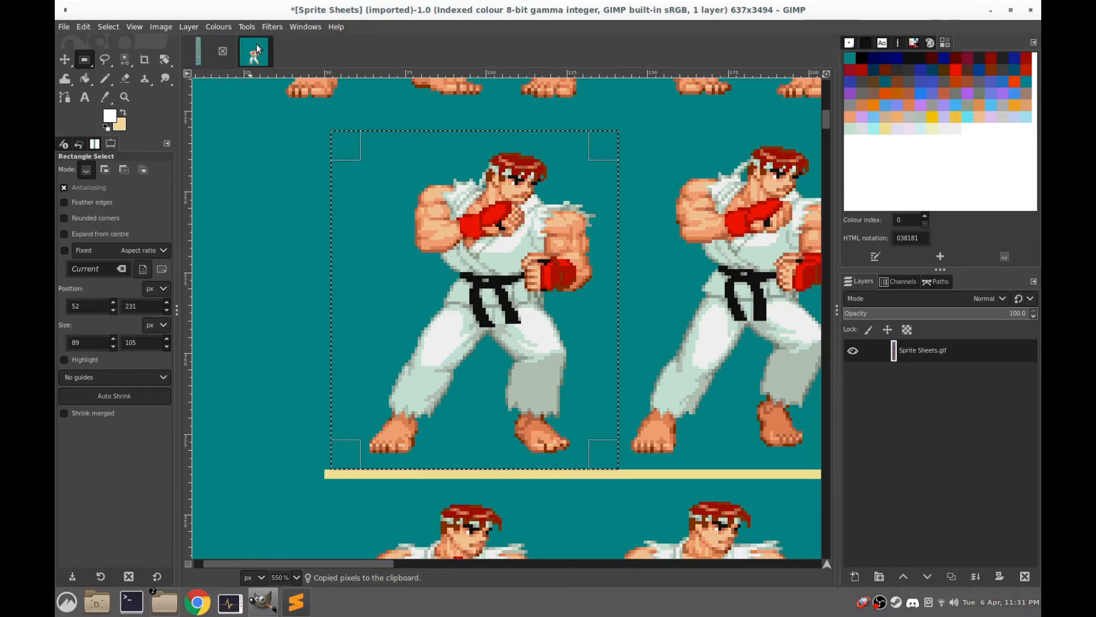
# Paste the walking frame into the untitled 180x180 image and place it over the idle Ryu with the feet at the same level
pyautogui.hotkey('ctrl', 'shift', 'v')
pyautogui.keyDown('ctrl'); pyautogui.scroll(5, 510, 311); pyautogui.keyUp('ctrl')
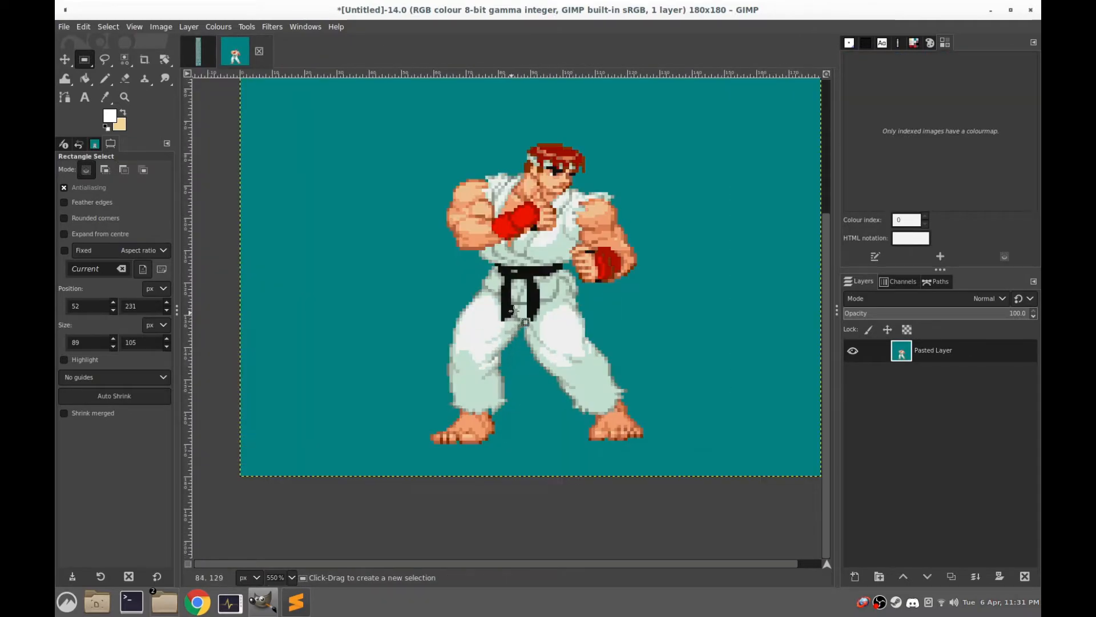
pyautogui.hotkey('ctrl', 'v')
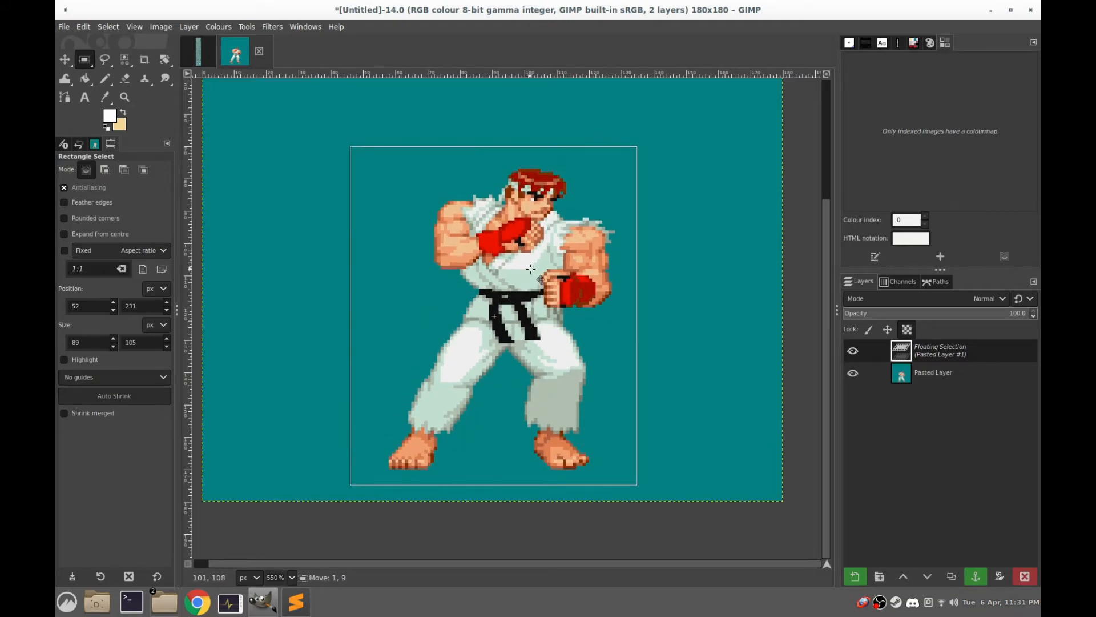
pyautogui.moveTo(532, 270); pyautogui.dragTo(532, 271)
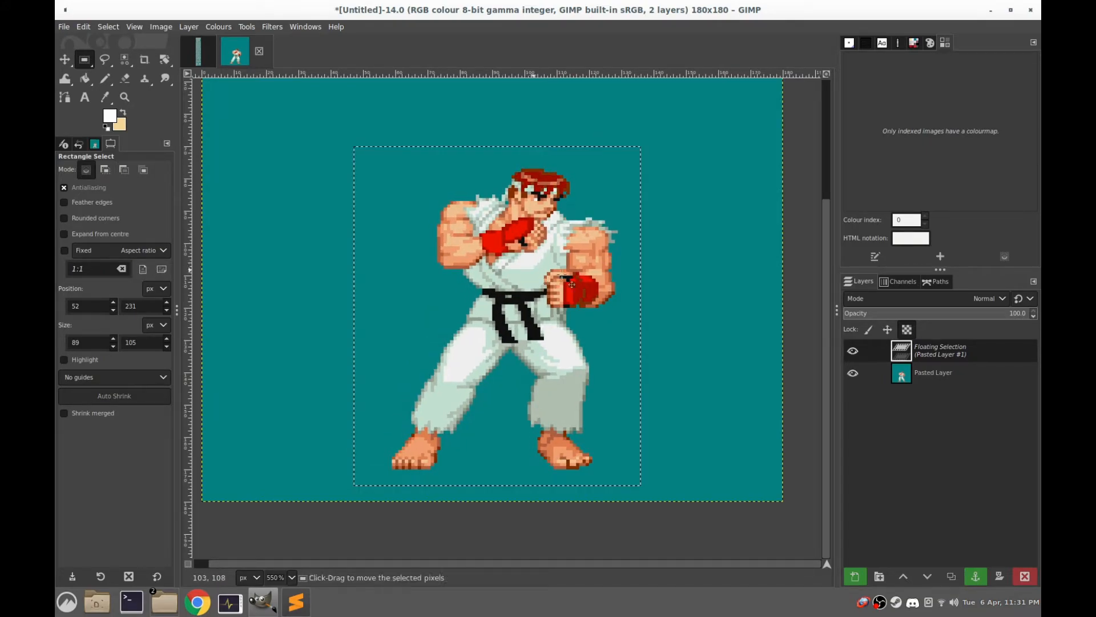
# Toggle the floating walking frame's visibility to compare it with the idle pose, and shift it slightly left to line up the bodies
pyautogui.click(853, 353)
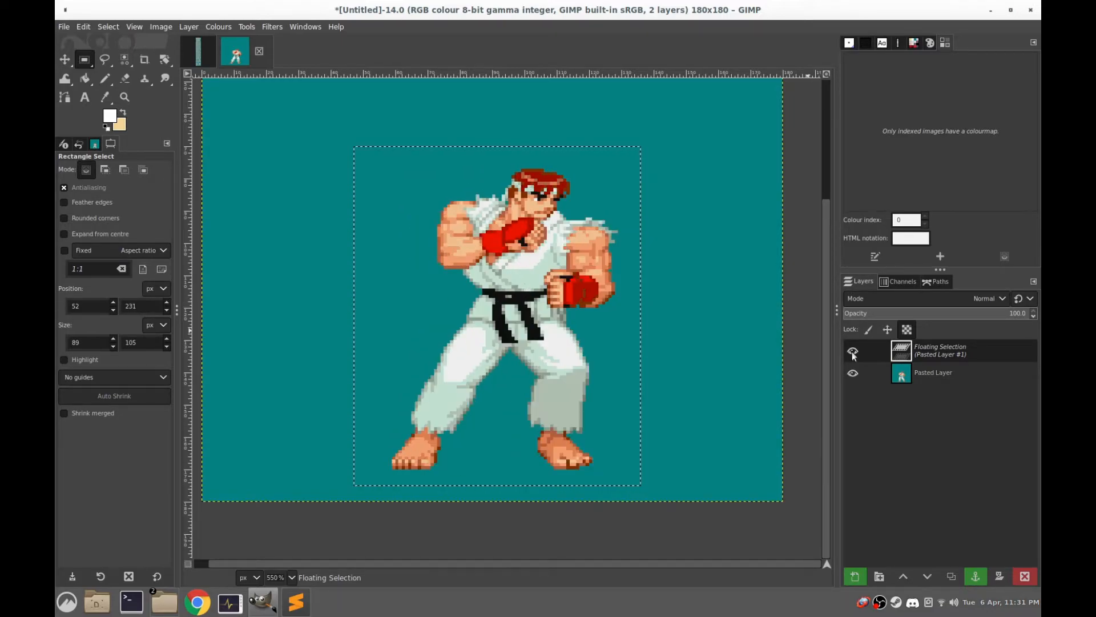
pyautogui.click(483, 340)
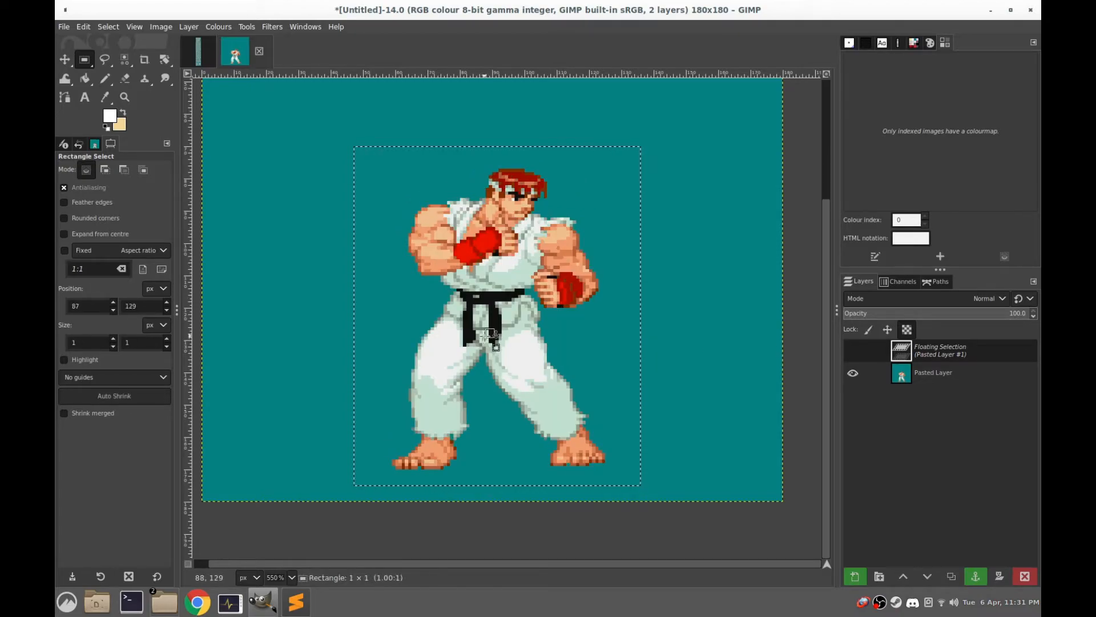
pyautogui.moveTo(484, 335); pyautogui.dragTo(560, 257)
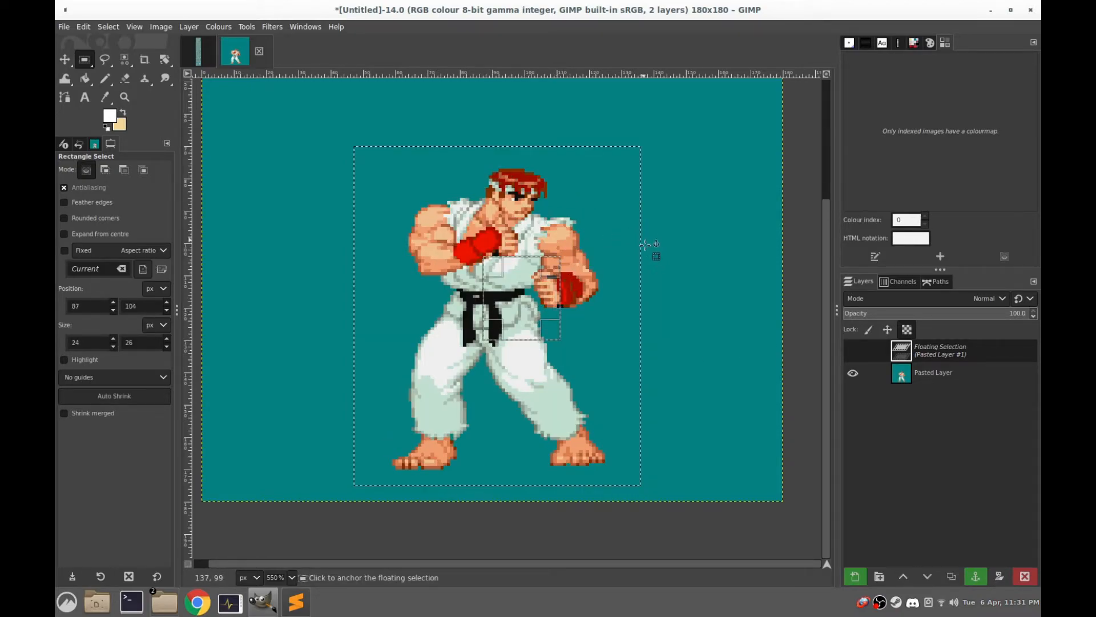
pyautogui.click(853, 351)
pyautogui.moveTo(470, 212)
pyautogui.mouseDown()
pyautogui.moveTo(466, 186)
pyautogui.moveTo(470, 213)
pyautogui.mouseUp()
pyautogui.click(853, 351)
pyautogui.click(853, 351)
pyautogui.moveTo(525, 302); pyautogui.dragTo(506, 301)
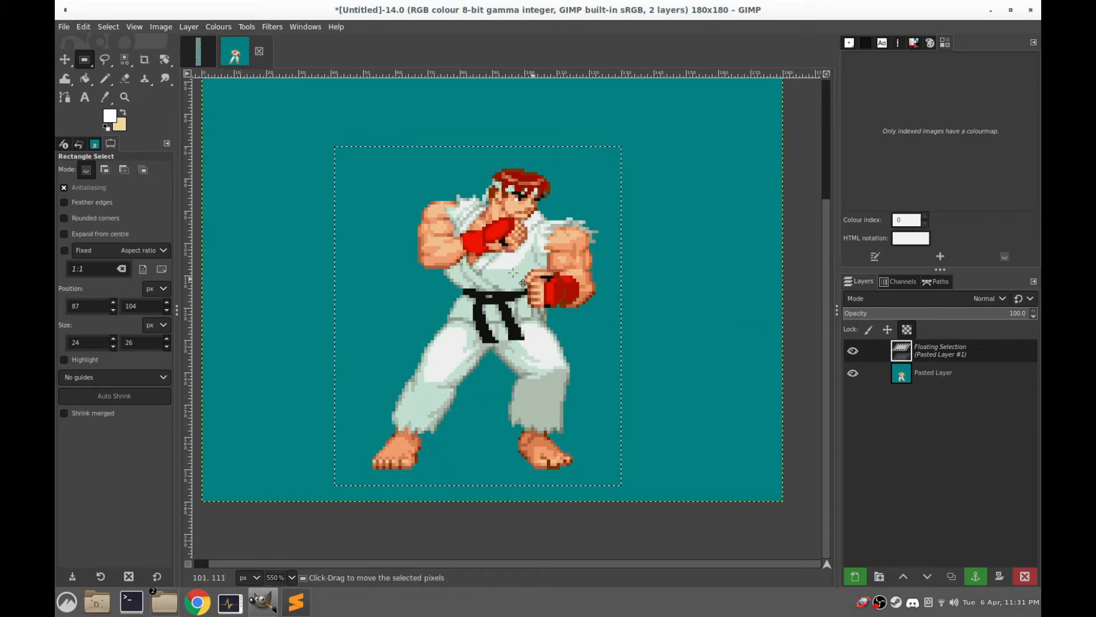
# Shift the floating walking frame slightly right and toggle its visibility to compare its position with the idle pose
pyautogui.moveTo(491, 260); pyautogui.dragTo(494, 260)
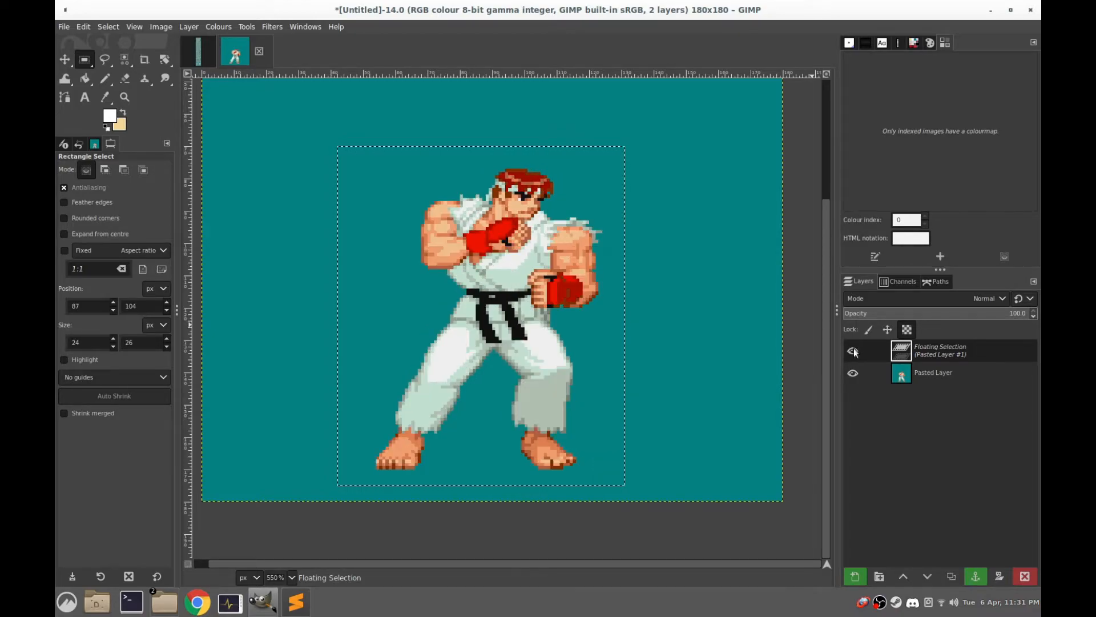
pyautogui.moveTo(524, 306); pyautogui.dragTo(529, 307)
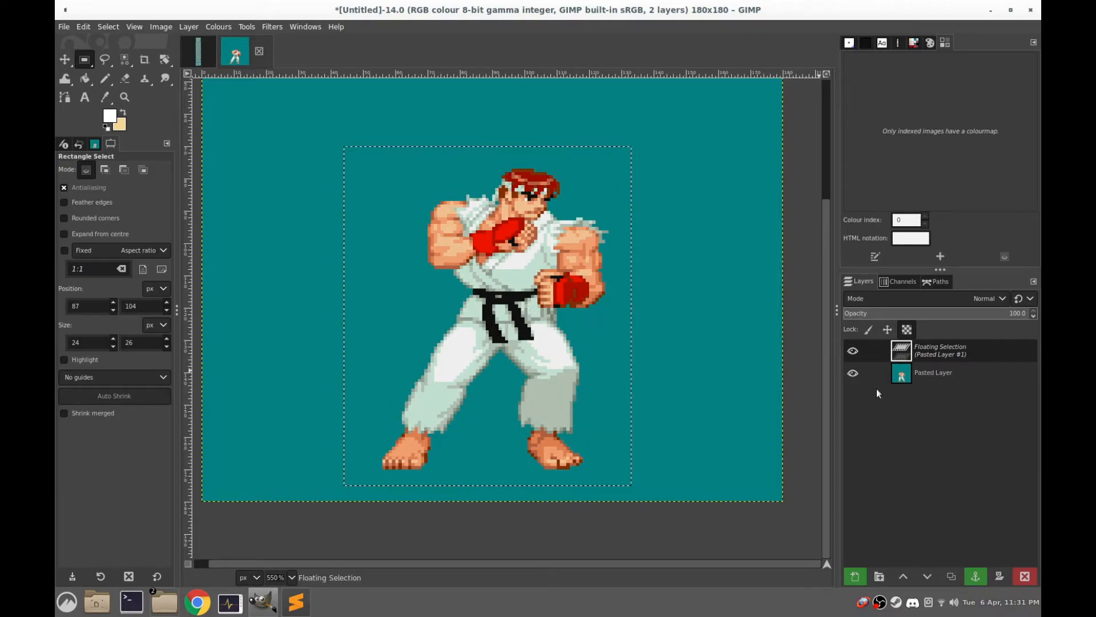
pyautogui.click(853, 351)
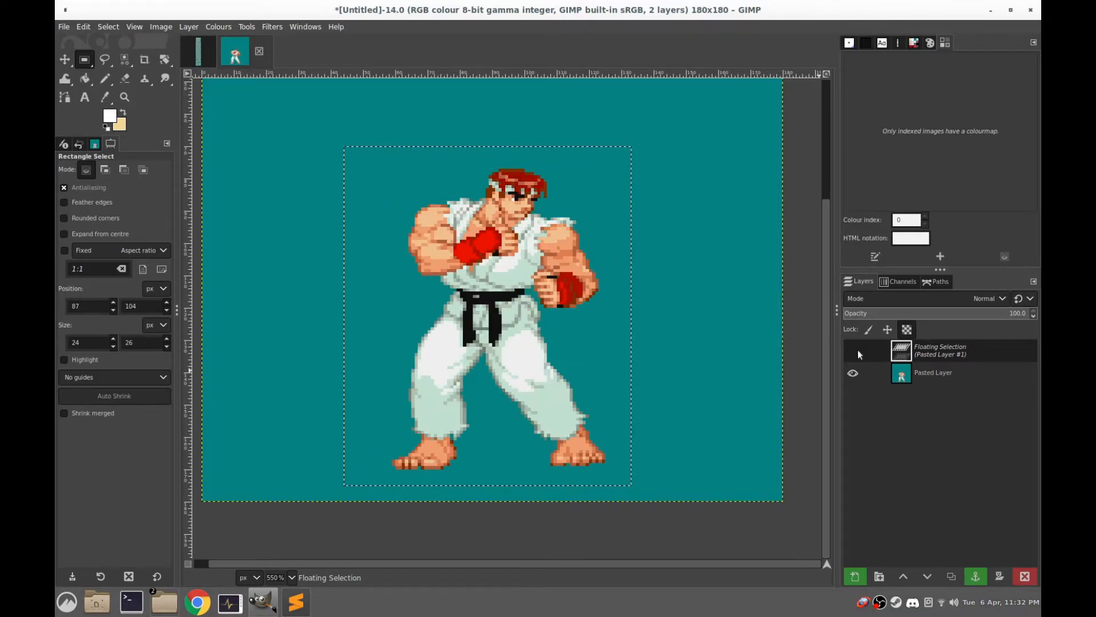
pyautogui.click(853, 350)
pyautogui.click(857, 350)
# Compare the feet of the floating walking frame with the idle pose up close, and anchor the frame onto the layer below
pyautogui.scroll(3, 426, 439)
pyautogui.moveTo(413, 371); pyautogui.dragTo(425, 169)
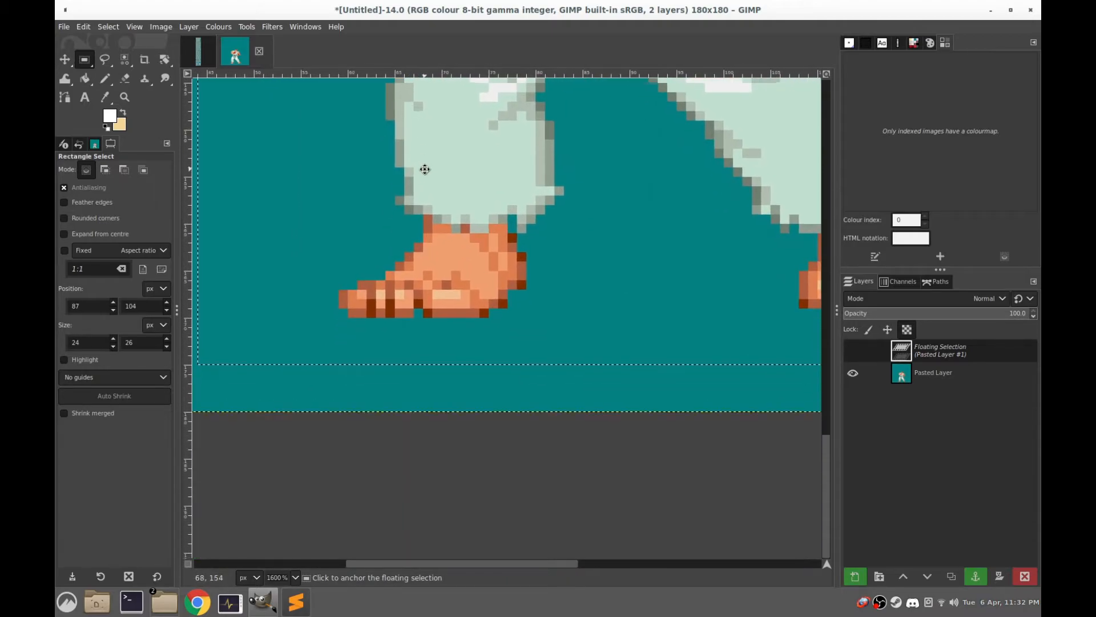
pyautogui.click(853, 350)
pyautogui.click(852, 350)
pyautogui.click(852, 351)
pyautogui.click(852, 350)
pyautogui.click(852, 350)
pyautogui.click(851, 350)
pyautogui.click(851, 351)
pyautogui.scroll(-3, 608, 288)
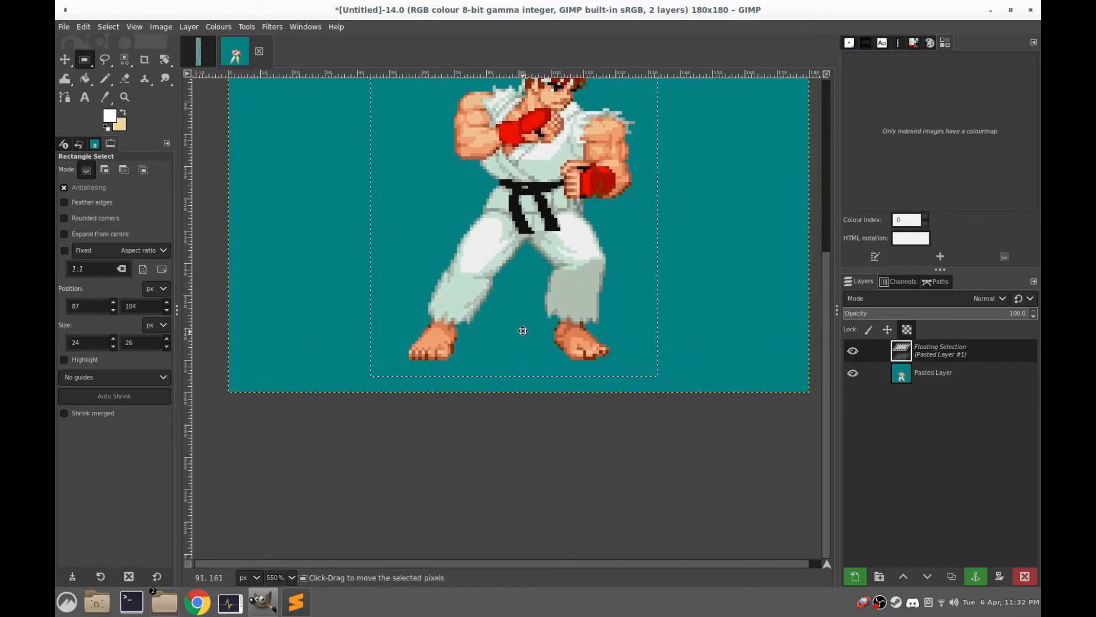
pyautogui.click(702, 250)
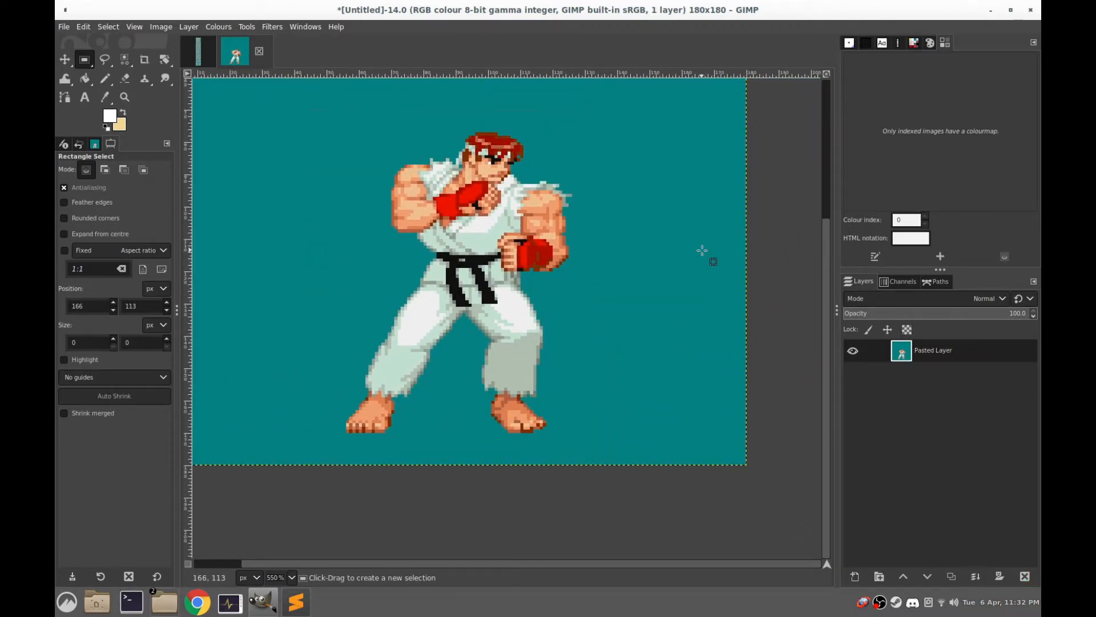
# Add a new transparent layer above the anchored first walking frame
pyautogui.scroll(-1, 489, 302)
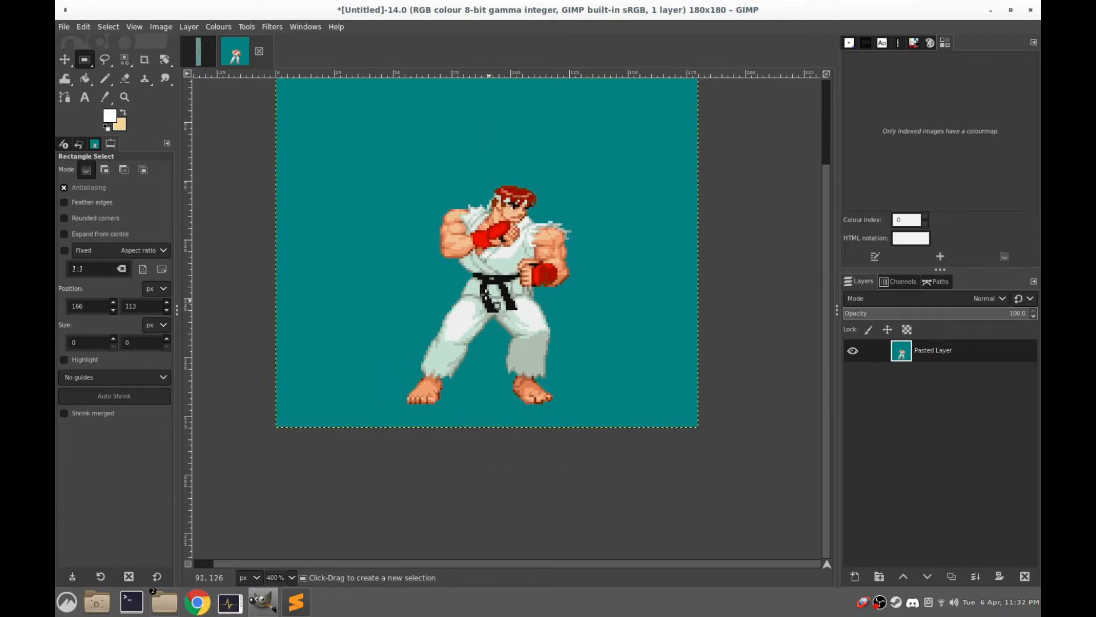
pyautogui.rightClick(903, 350)
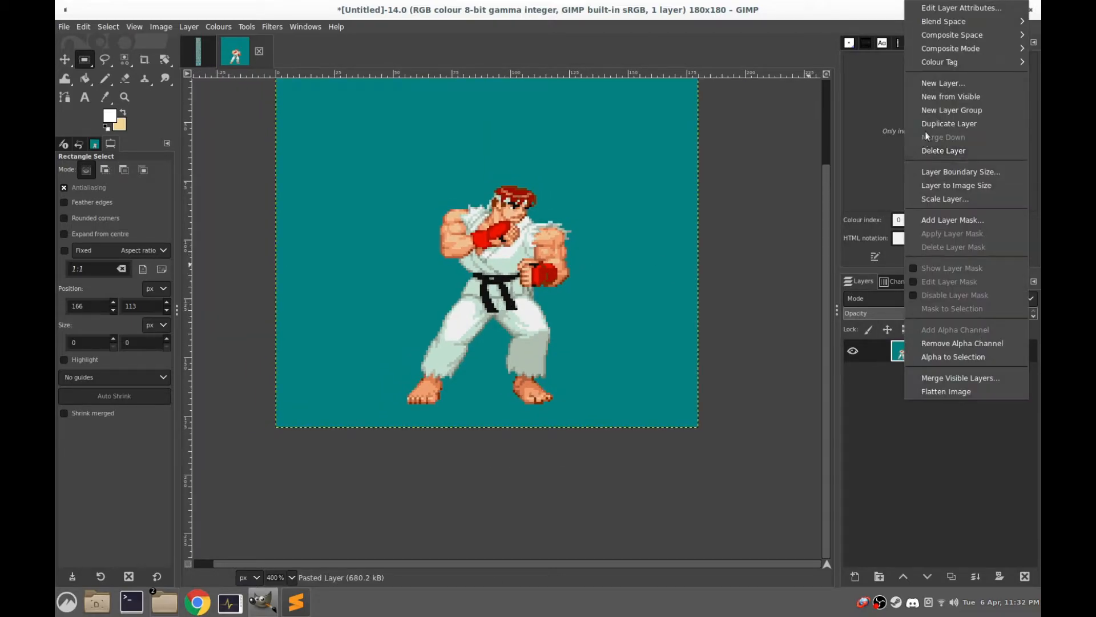
pyautogui.click(934, 83)
pyautogui.click(986, 312)
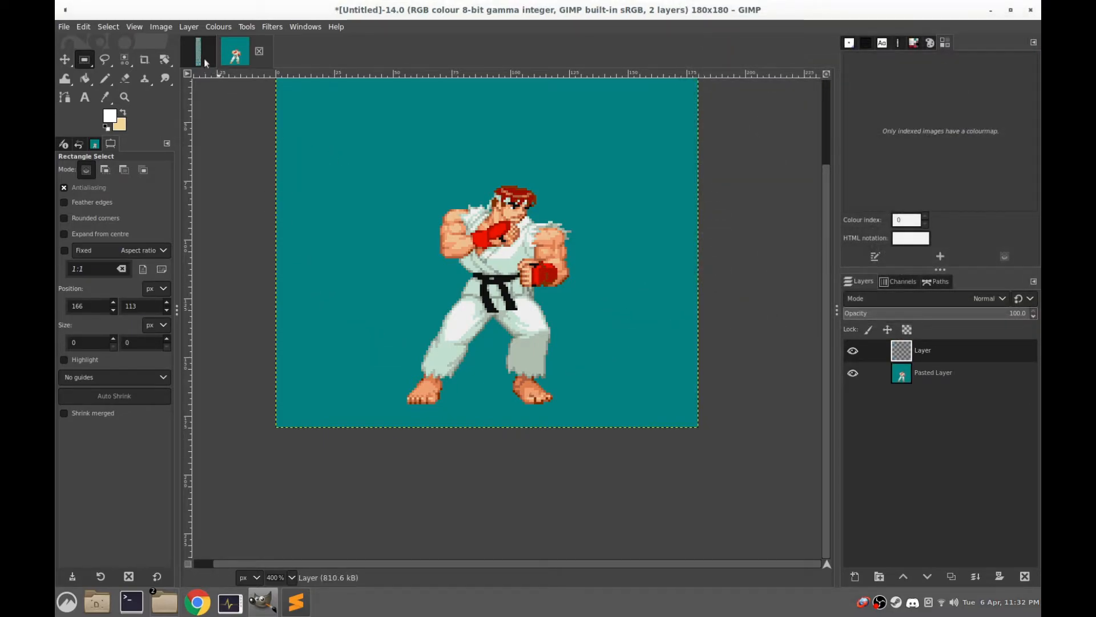
# Convert the image to indexed colours using the custom palette "ryu" with no colour dithering
pyautogui.click(166, 27)
pyautogui.moveTo(245, 59)
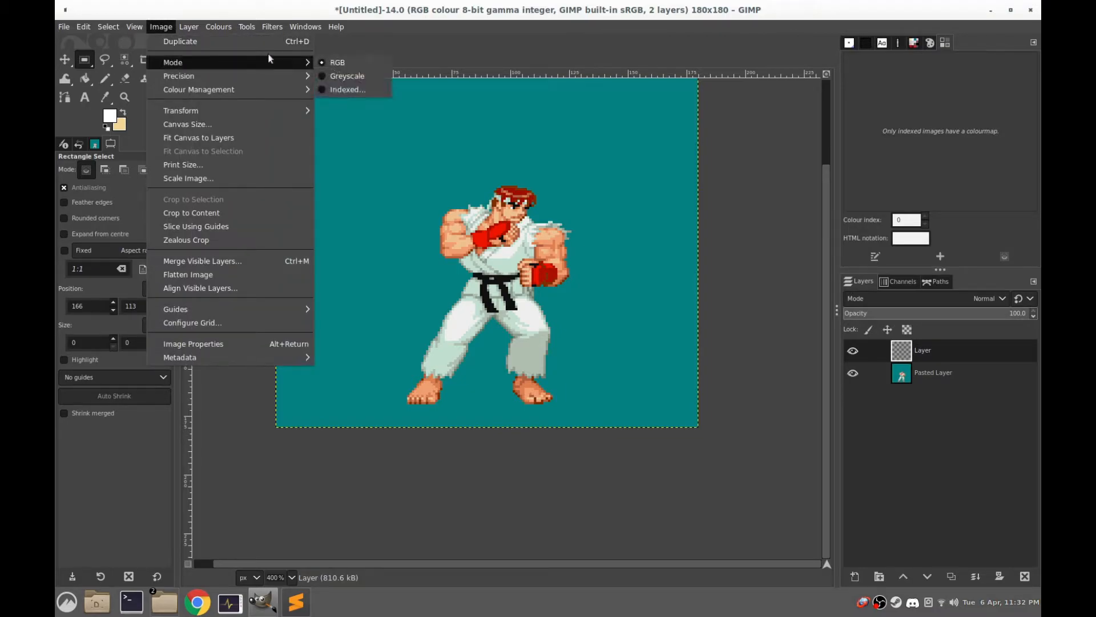
pyautogui.click(343, 89)
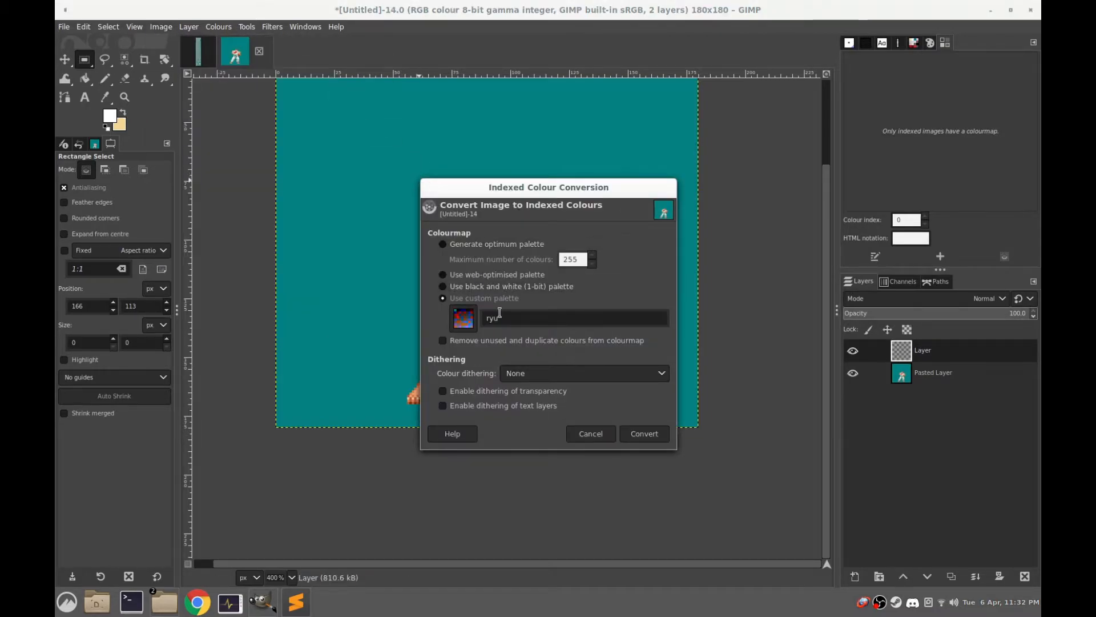
pyautogui.click(655, 432)
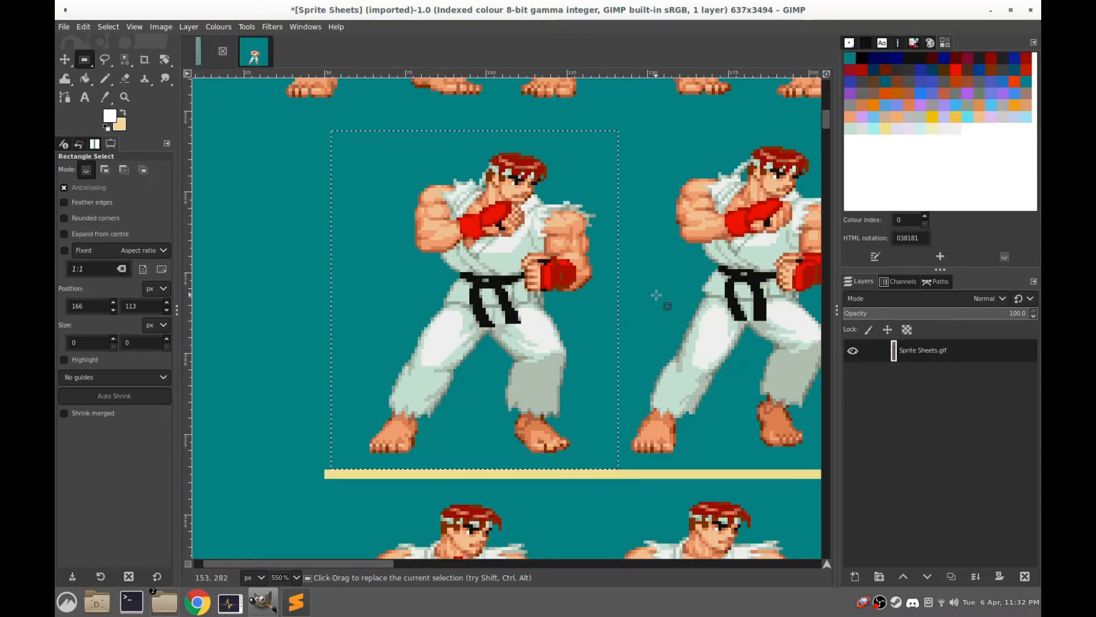
# Select a rectangle of about 83 × 104 px around the second walking frame in the sprite sheet and copy it
pyautogui.moveTo(655, 295); pyautogui.dragTo(433, 259)
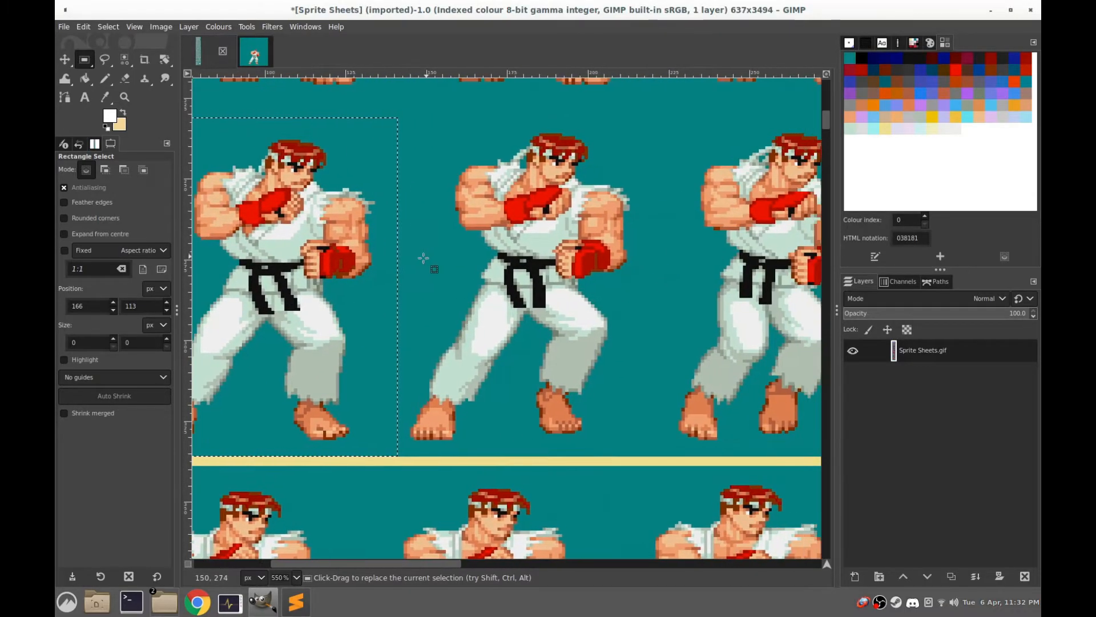
pyautogui.moveTo(308, 251); pyautogui.dragTo(494, 217)
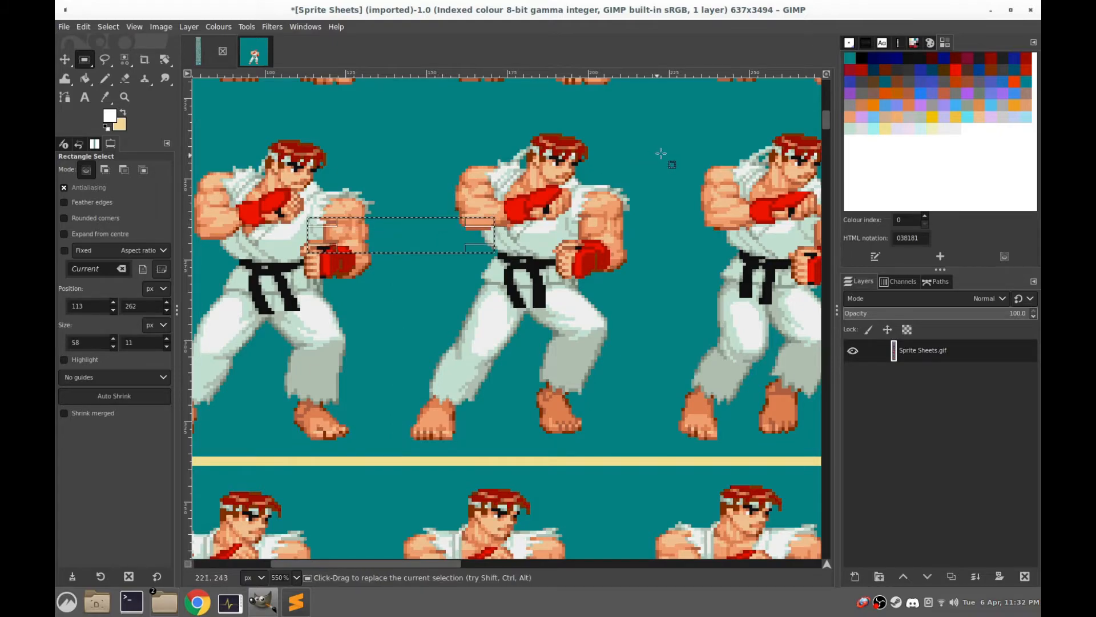
pyautogui.moveTo(653, 120); pyautogui.dragTo(388, 455)
pyautogui.hotkey('ctrl', 'c')
# Paste the second walking frame into the new layer of the 180x180 image, place it over the first frame and anchor it
pyautogui.click(248, 45)
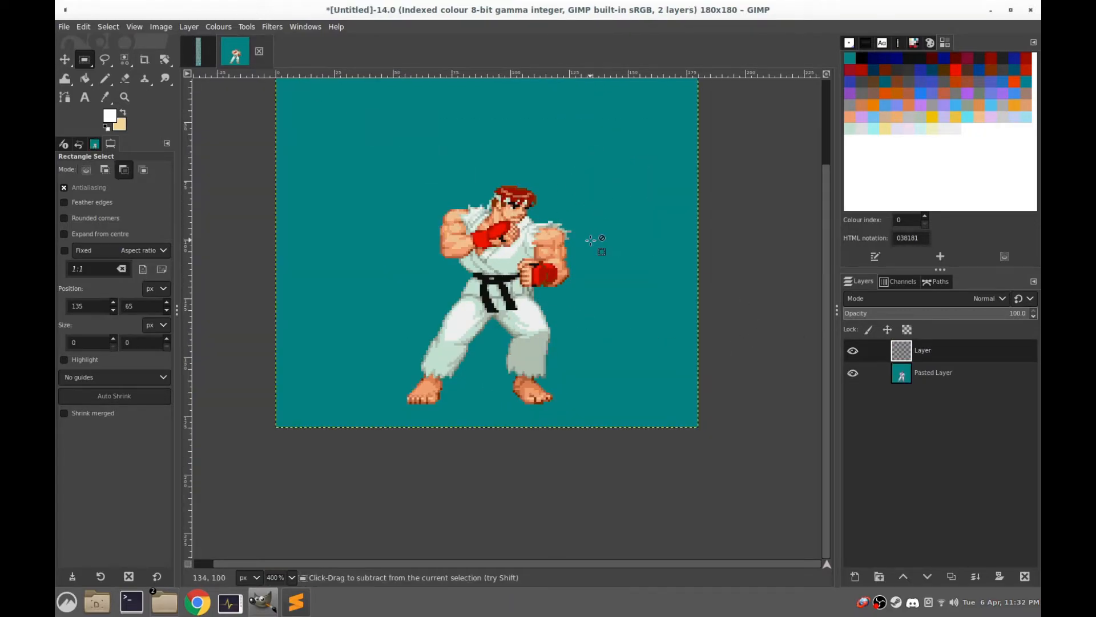
pyautogui.hotkey('ctrl', 'v')
pyautogui.moveTo(497, 223); pyautogui.dragTo(505, 267)
pyautogui.click(610, 224)
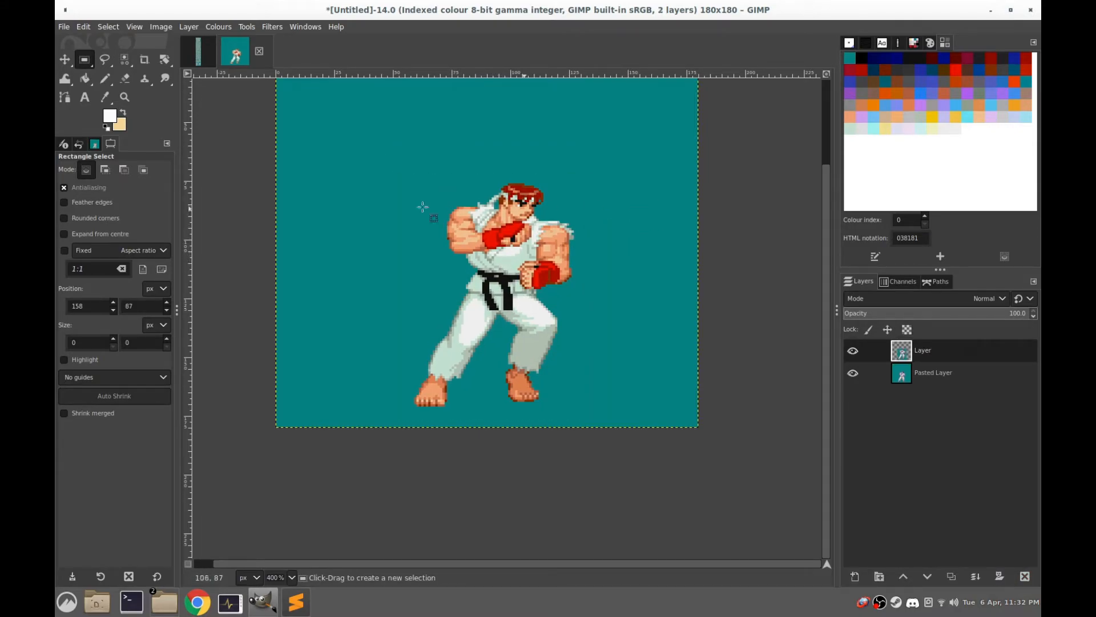
# Delete the teal background around the second walking frame by colour, and float the sprite from a rectangle of about 105 × 119 px
pyautogui.click(124, 59)
pyautogui.click(580, 253)
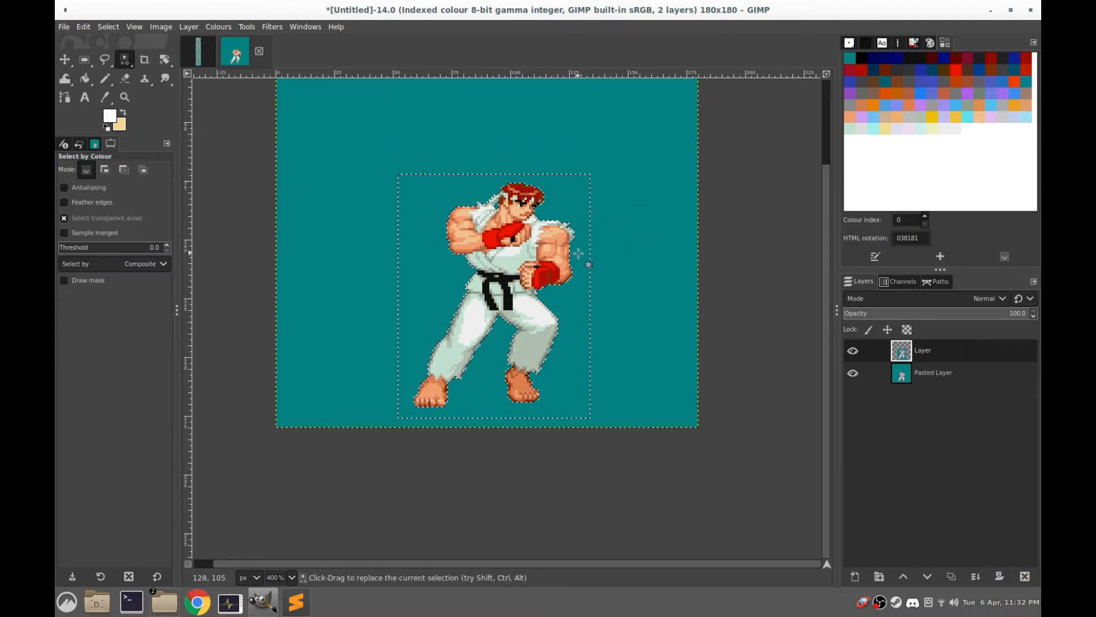
pyautogui.click(84, 59)
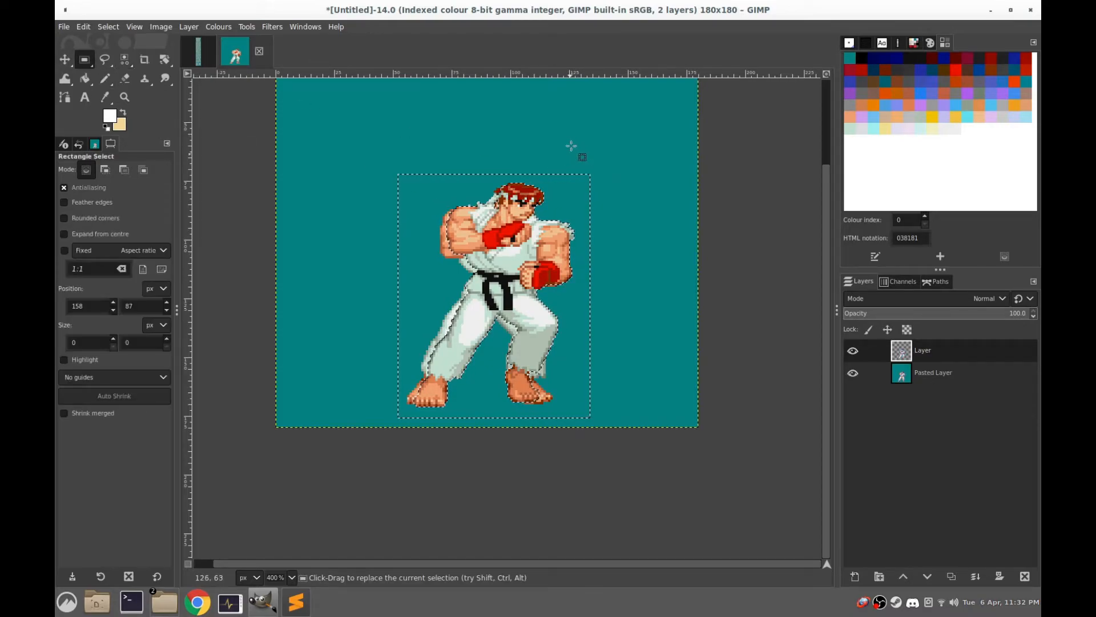
pyautogui.moveTo(630, 135)
pyautogui.mouseDown()
pyautogui.moveTo(411, 323)
pyautogui.moveTo(382, 414)
pyautogui.mouseUp()
pyautogui.hotkey('ctrl', 'shift')
pyautogui.hotkey('ctrl', 'shift', 'l')
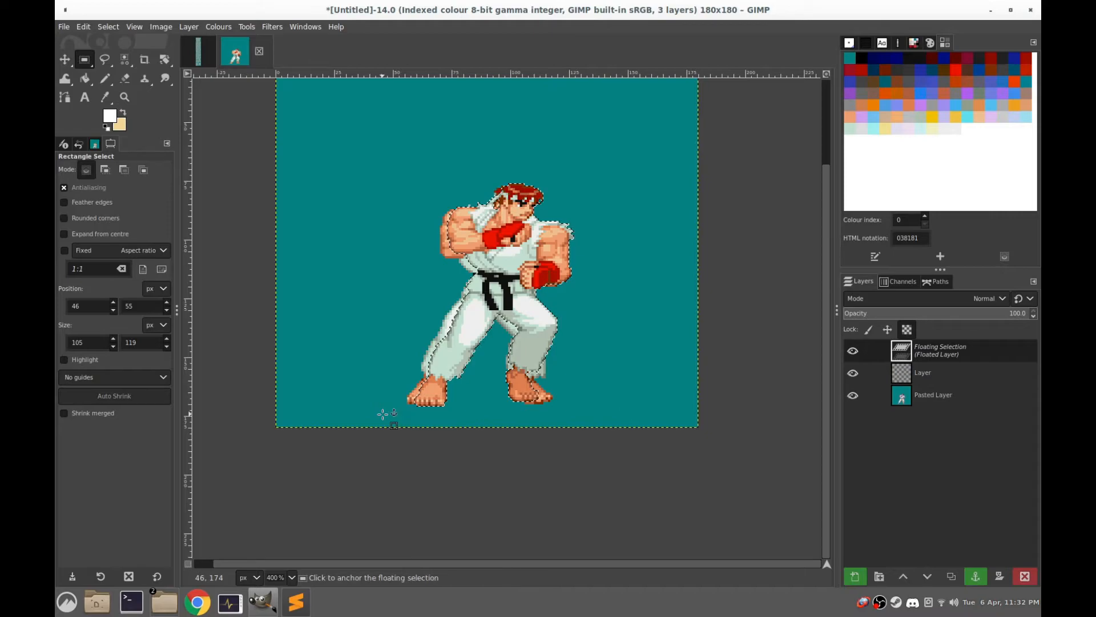
# Move the floating second walking frame slightly up and left to line up with the first frame, check it by toggling visibility, and anchor it
pyautogui.moveTo(439, 366); pyautogui.dragTo(445, 360)
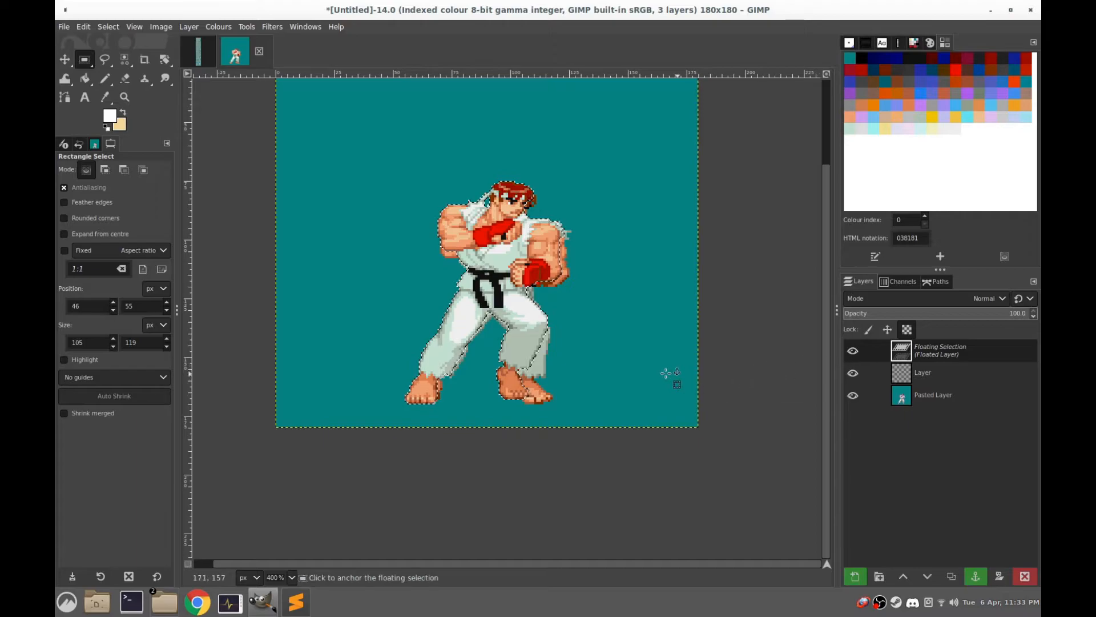
pyautogui.moveTo(496, 300); pyautogui.dragTo(497, 300)
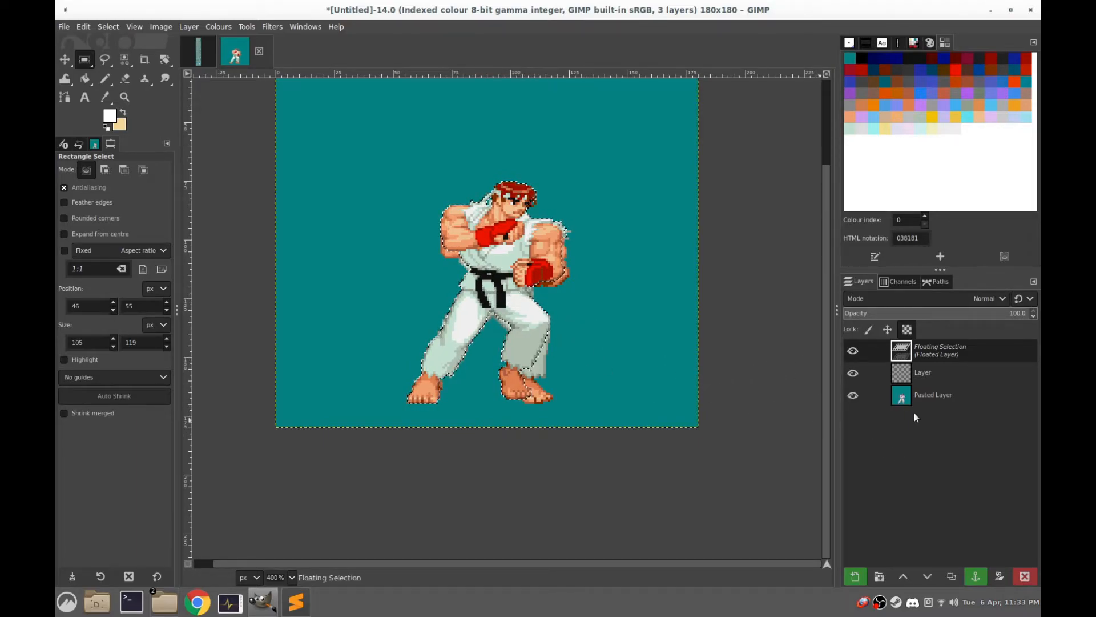
pyautogui.click(853, 352)
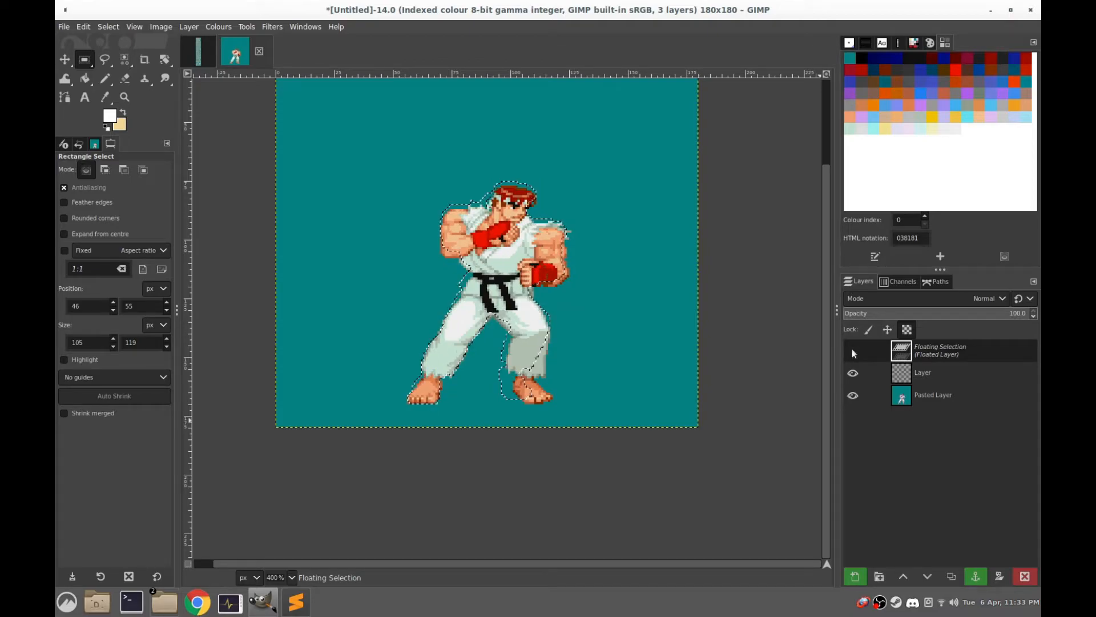
pyautogui.click(605, 227)
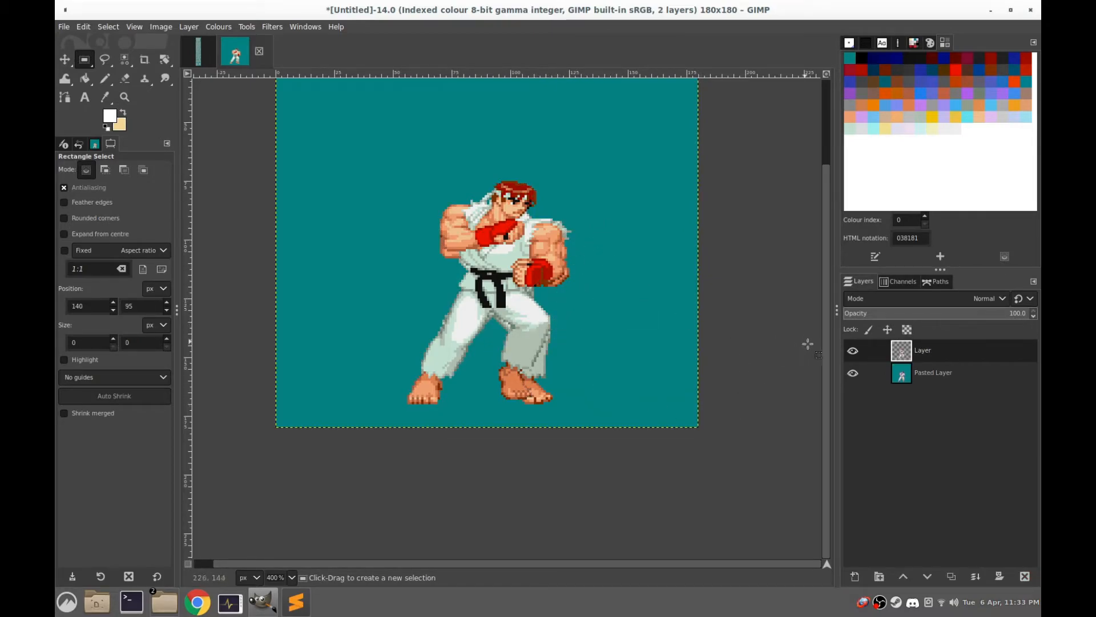
# Pick the teal background of the Pasted Layer as the foreground colour
pyautogui.click(853, 372)
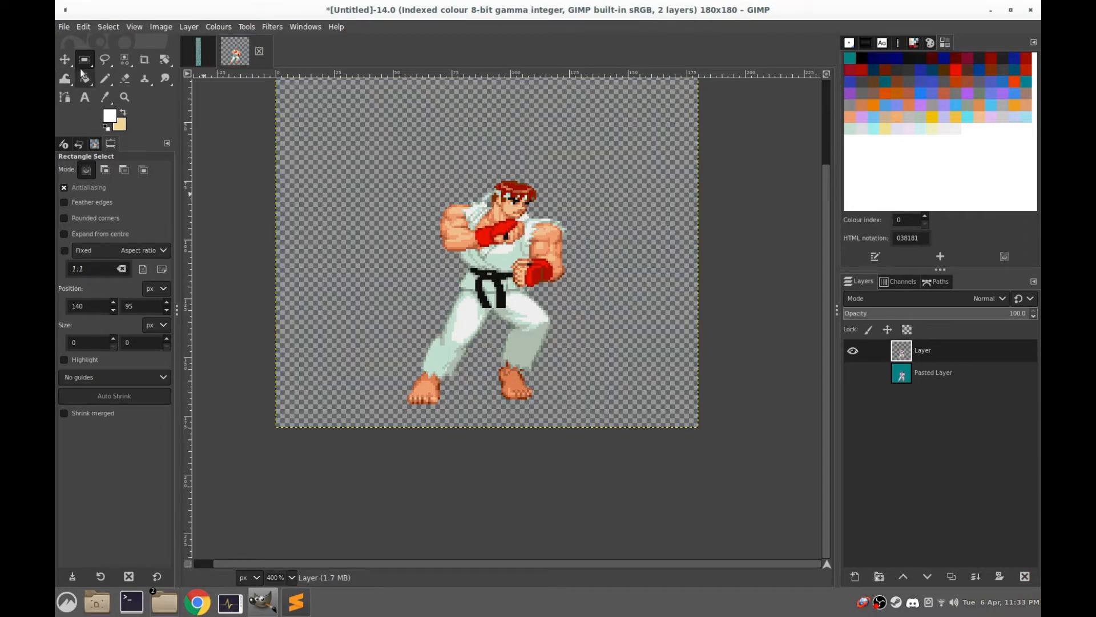
pyautogui.click(130, 60)
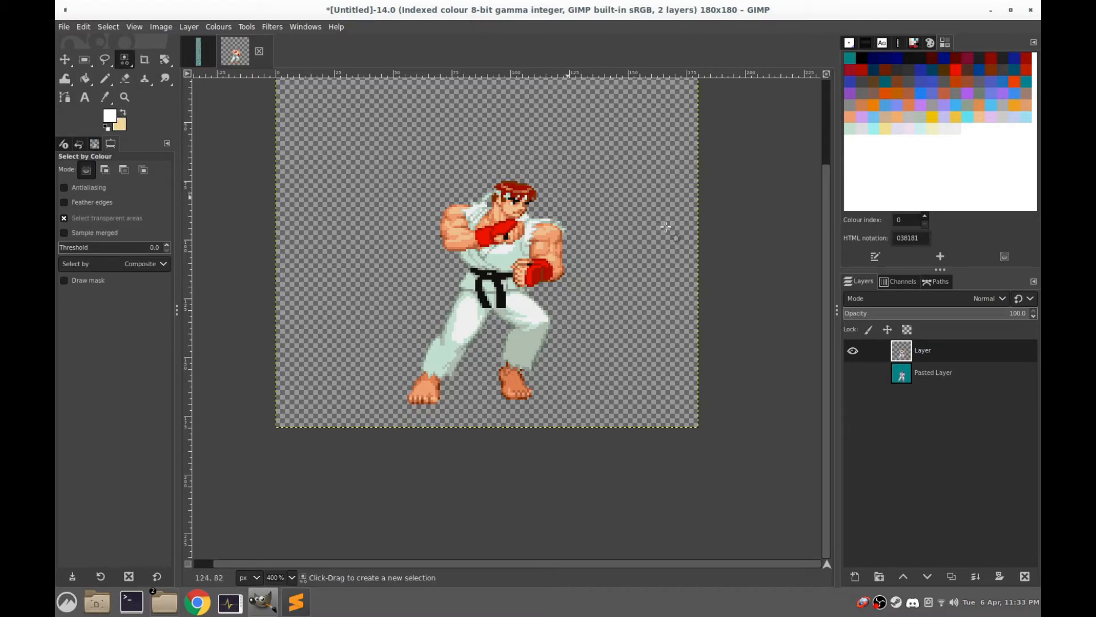
pyautogui.click(852, 372)
pyautogui.click(901, 374)
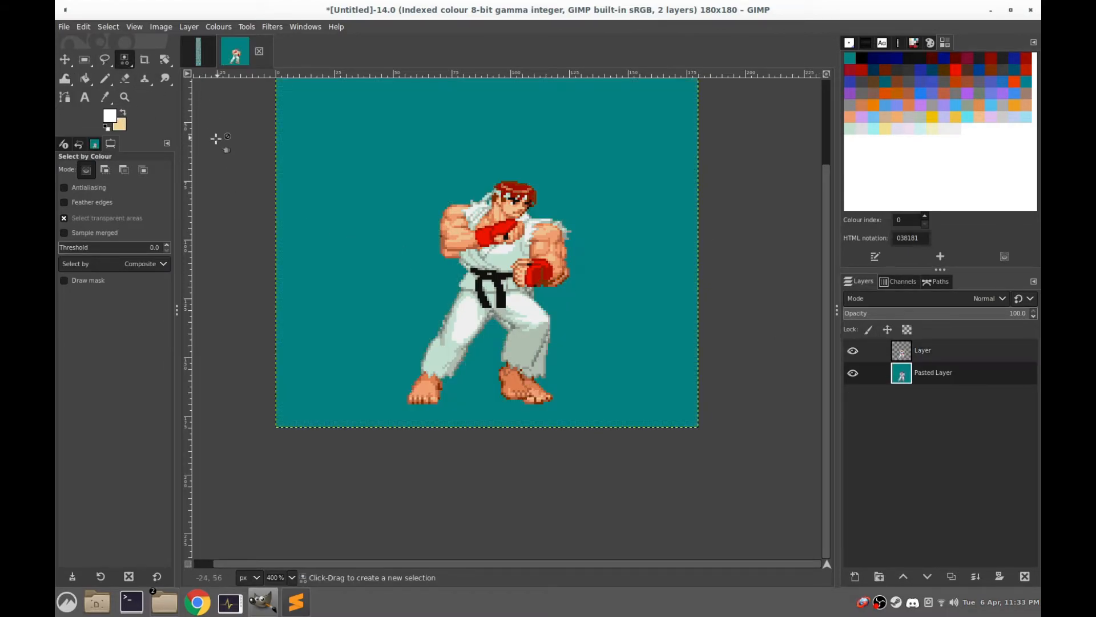
pyautogui.click(104, 97)
pyautogui.click(301, 169)
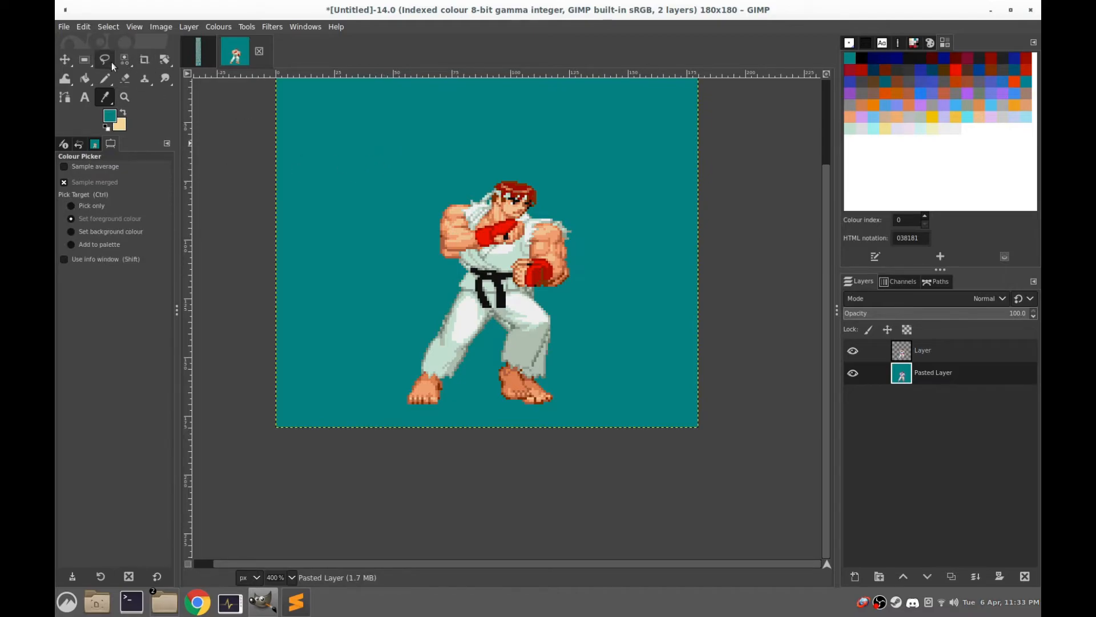
# Hide the Pasted Layer, select the transparent area of the upper layer by colour and fill it with the teal foreground colour
pyautogui.click(126, 61)
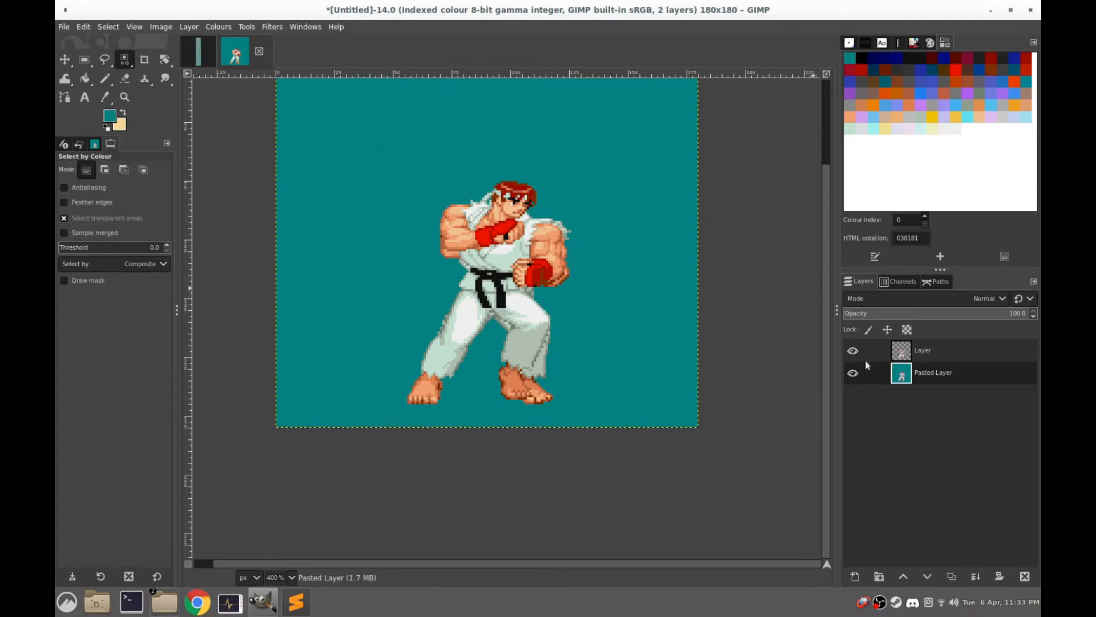
pyautogui.click(852, 372)
pyautogui.click(902, 350)
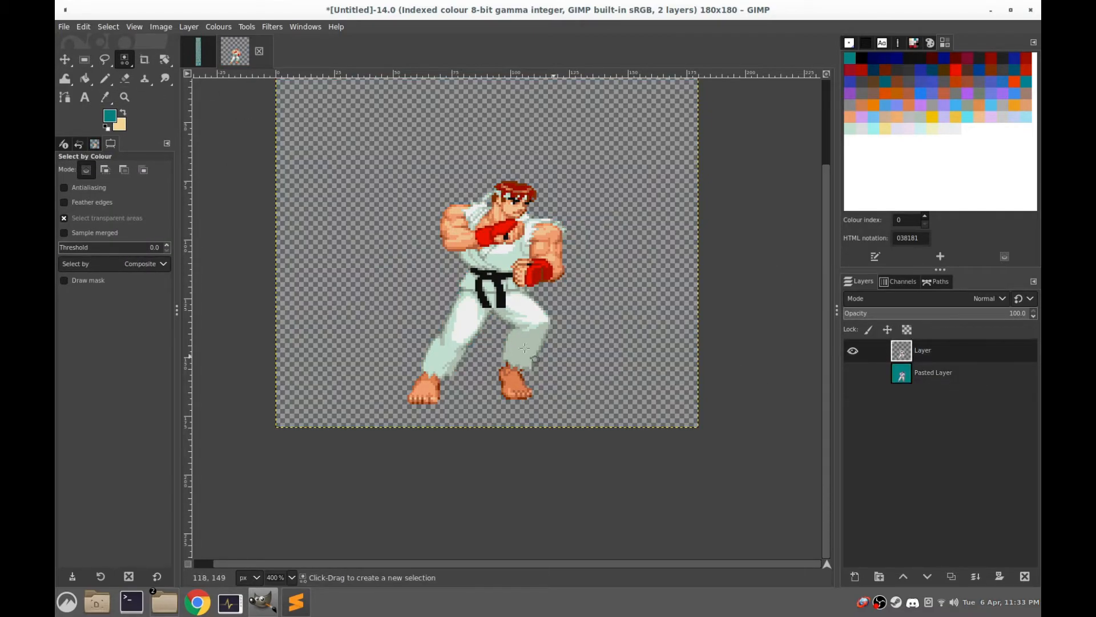
pyautogui.click(600, 187)
pyautogui.hotkey('ctrl', ',')
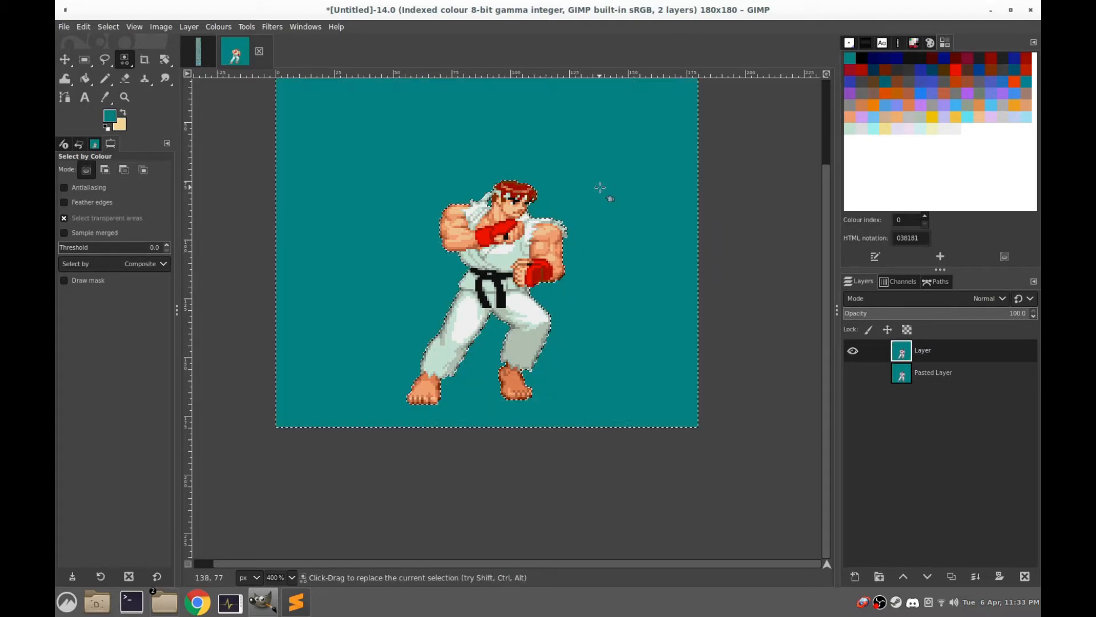
# Select a rectangle of about 68 × 106 px around the third walking frame in the sprite sheet and copy it
pyautogui.click(201, 57)
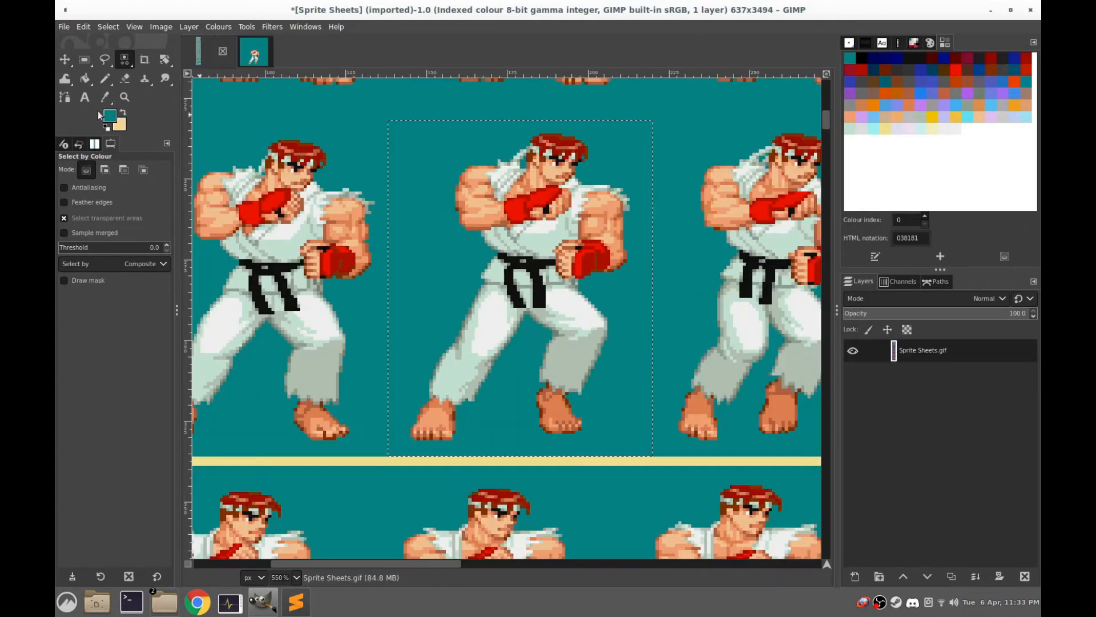
pyautogui.click(95, 61)
pyautogui.moveTo(641, 228); pyautogui.dragTo(399, 256)
pyautogui.moveTo(636, 142); pyautogui.dragTo(417, 478)
pyautogui.moveTo(501, 468); pyautogui.dragTo(506, 485)
pyautogui.hotkey('ctrl', 'c')
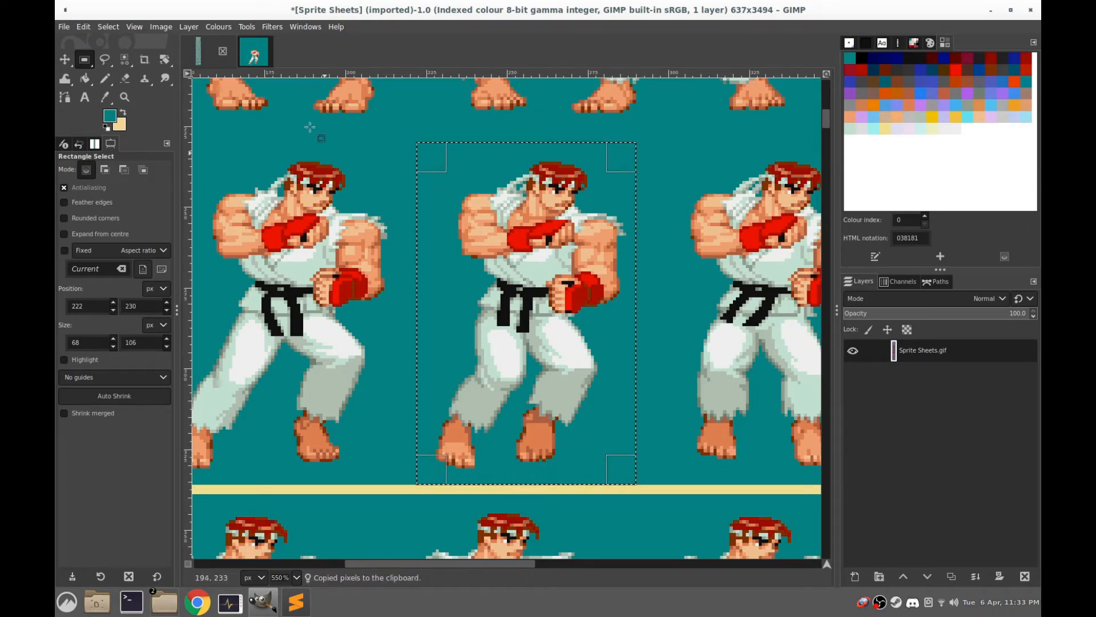
# Add a new transparent 180 × 180 px layer to the walk image, paste the third walking frame into it and anchor it
pyautogui.click(255, 51)
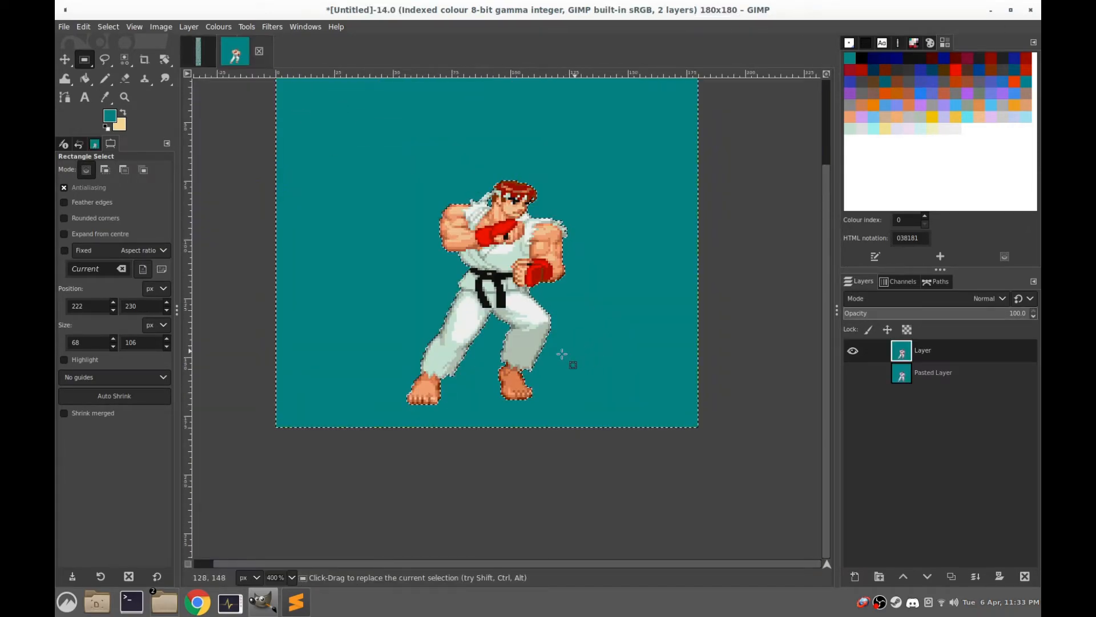
pyautogui.rightClick(901, 357)
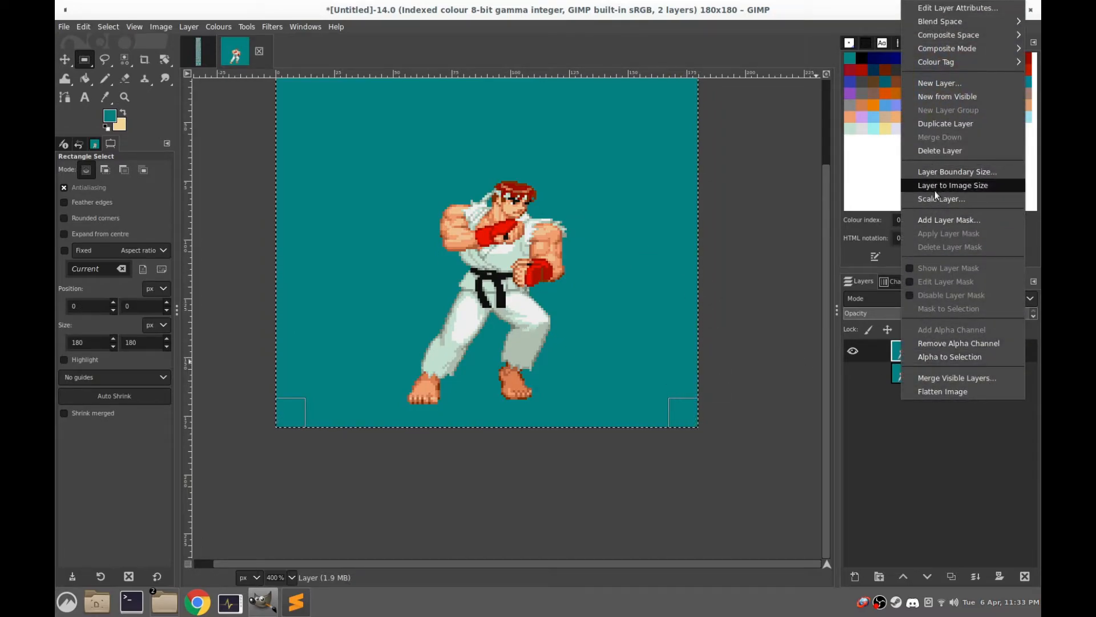
pyautogui.click(936, 83)
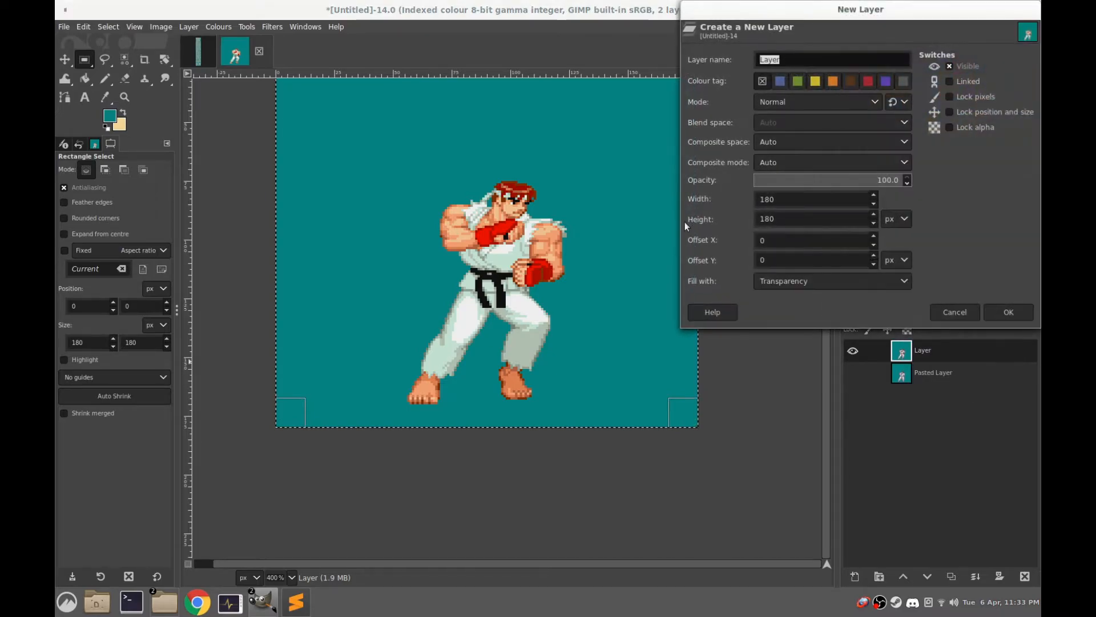
pyautogui.click(1021, 312)
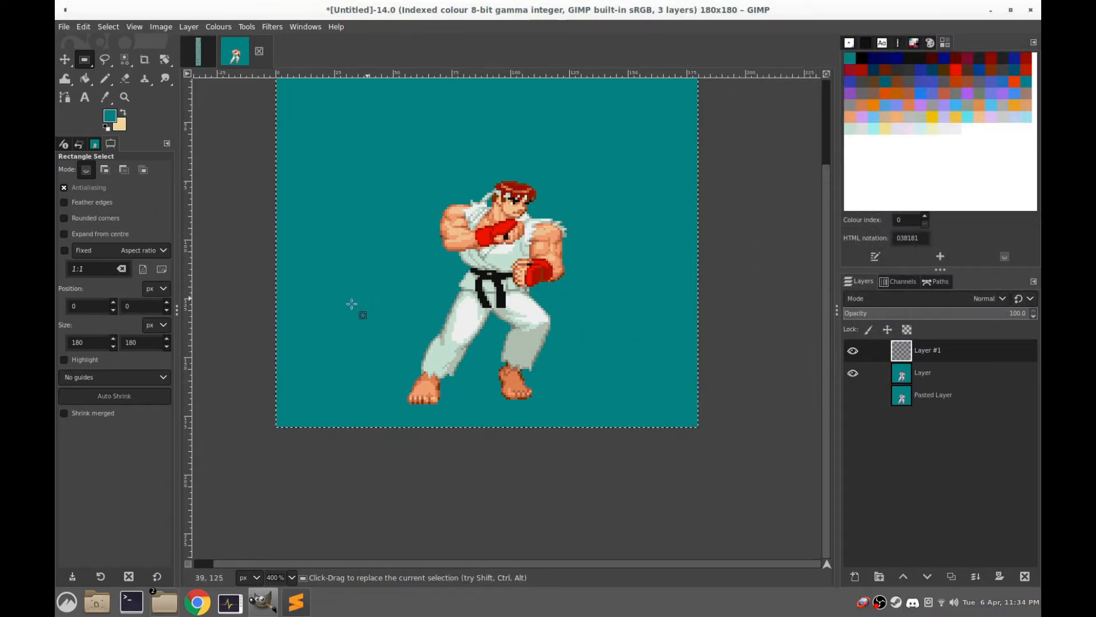
pyautogui.hotkey('ctrl', 'v')
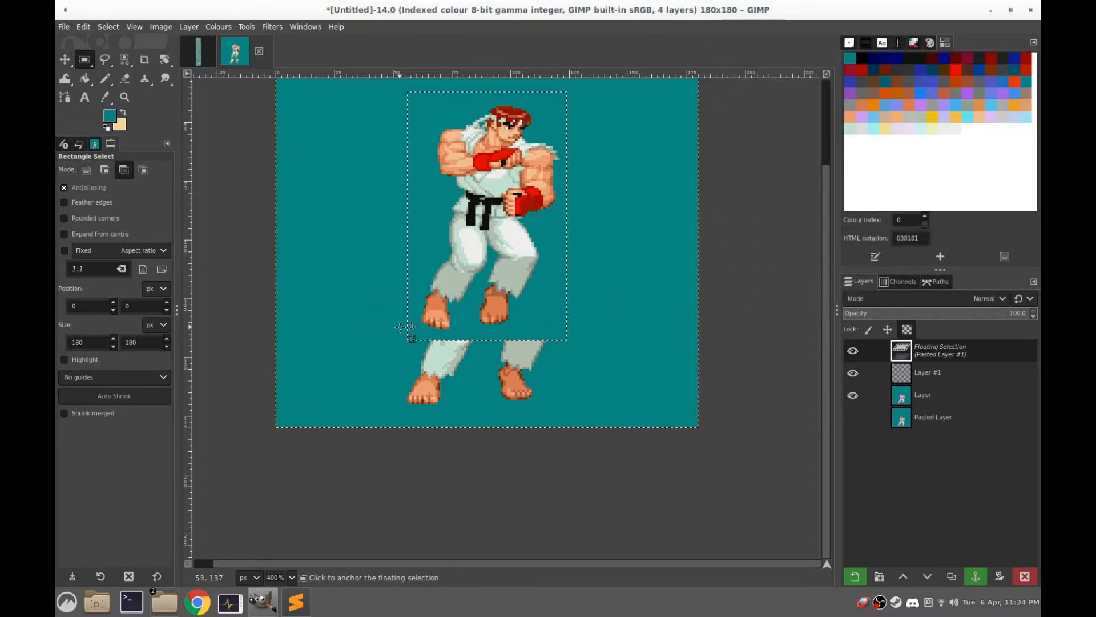
pyautogui.click(310, 178)
# Select the teal background of the pasted third frame by colour and delete it
pyautogui.click(124, 59)
pyautogui.click(422, 275)
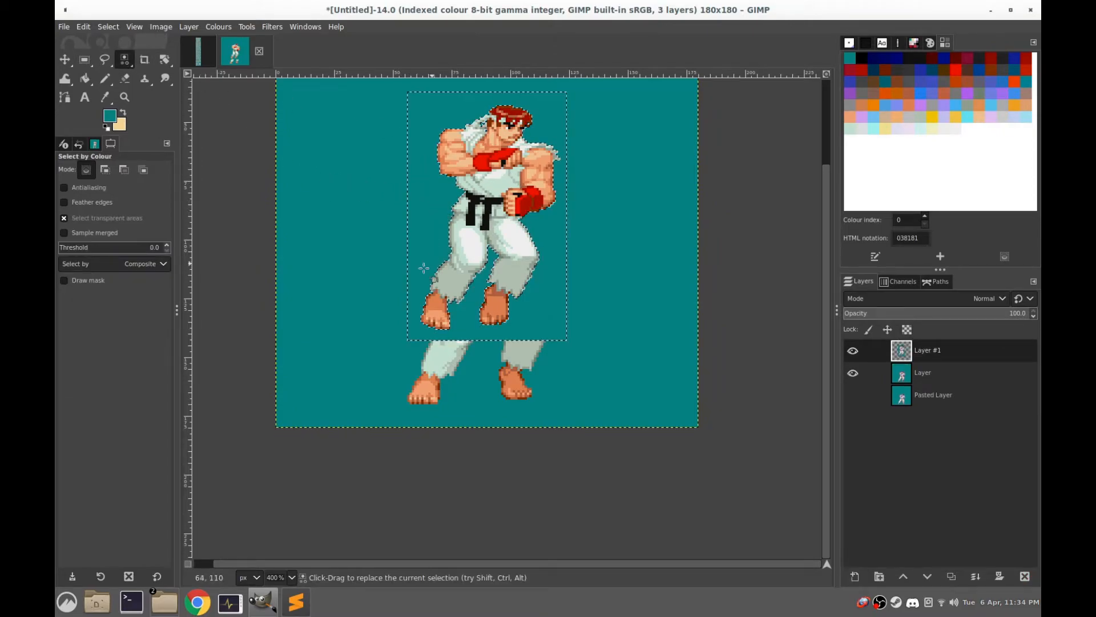
pyautogui.press('Delete')
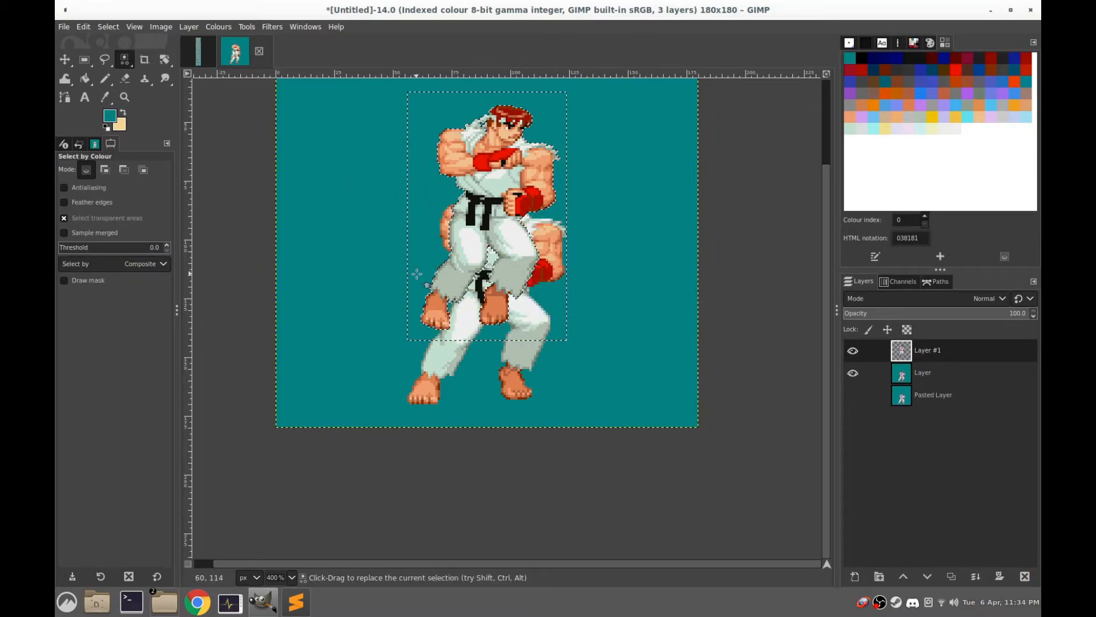
# Float the cut-out third-frame sprite, try it over the second frame, then shift it beside that frame and anchor it
pyautogui.click(85, 60)
pyautogui.moveTo(595, 89); pyautogui.dragTo(367, 342)
pyautogui.hotkey('ctrl', 'shift', 'l')
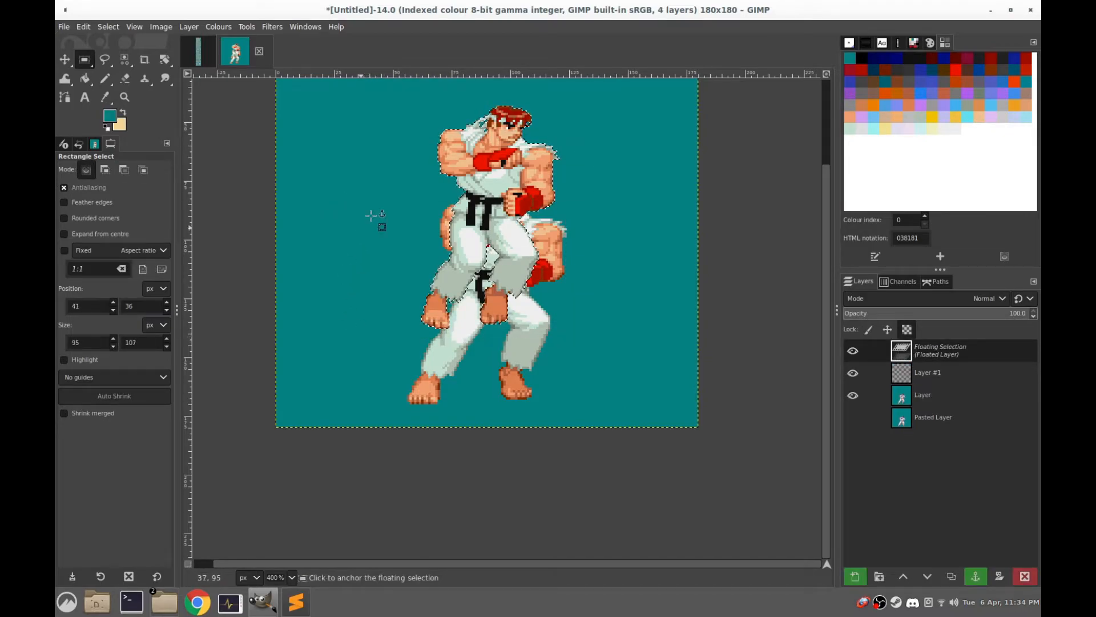
pyautogui.moveTo(485, 227); pyautogui.dragTo(513, 289)
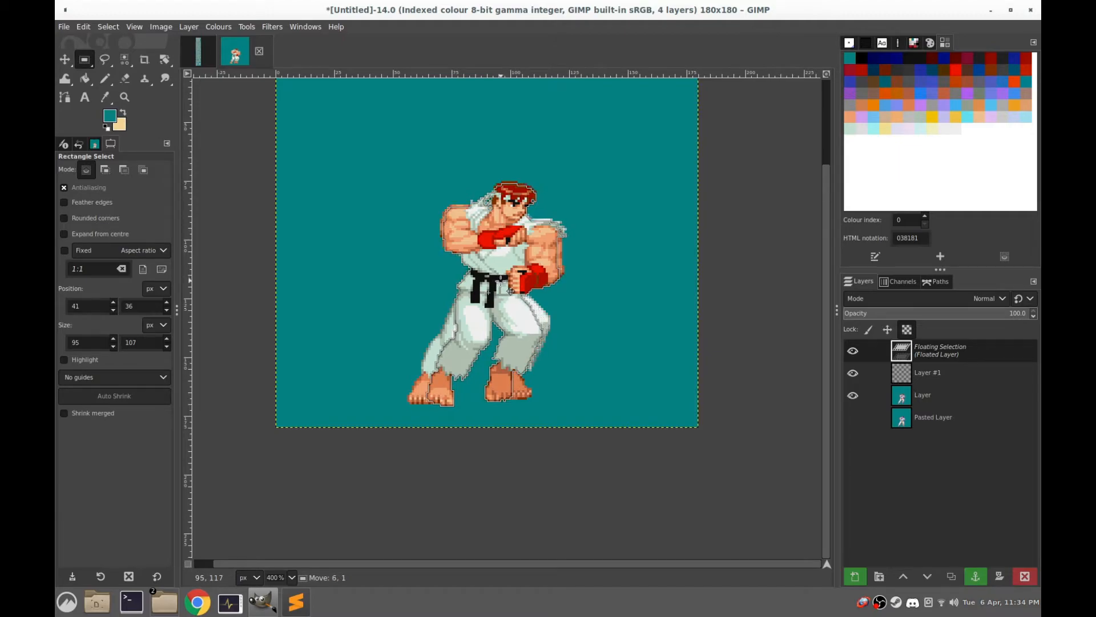
pyautogui.moveTo(510, 289); pyautogui.dragTo(510, 289)
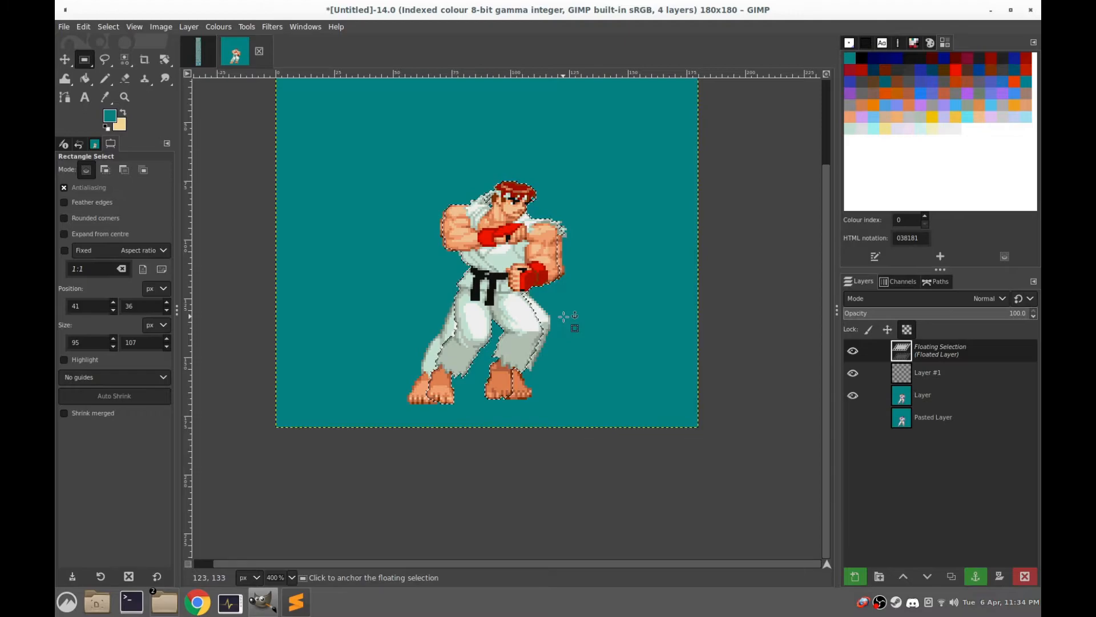
pyautogui.moveTo(493, 258); pyautogui.dragTo(432, 258)
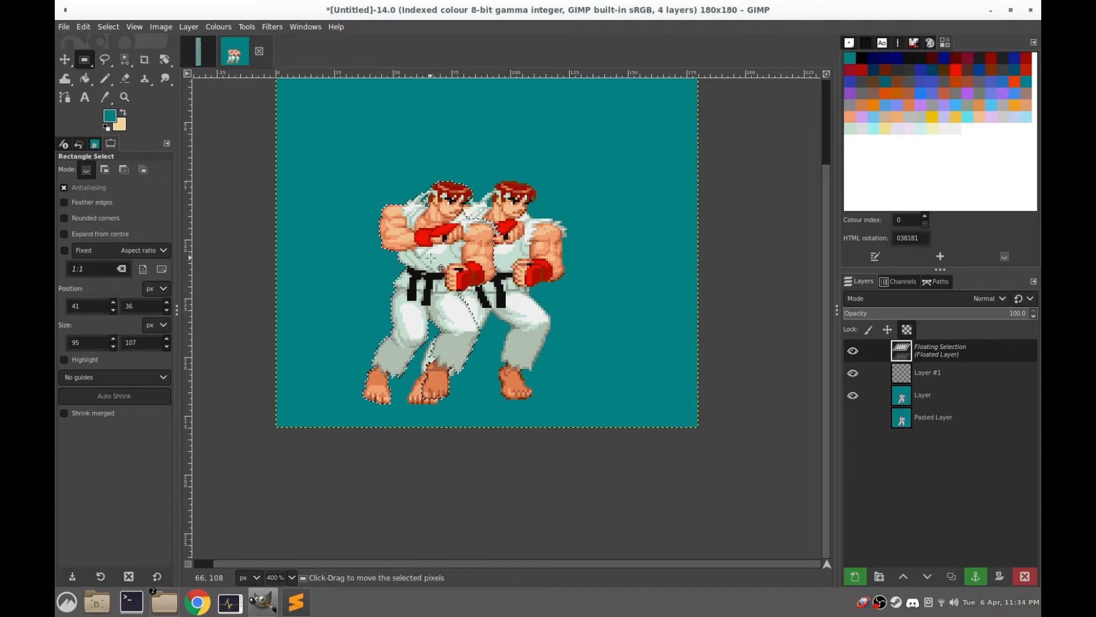
pyautogui.click(582, 227)
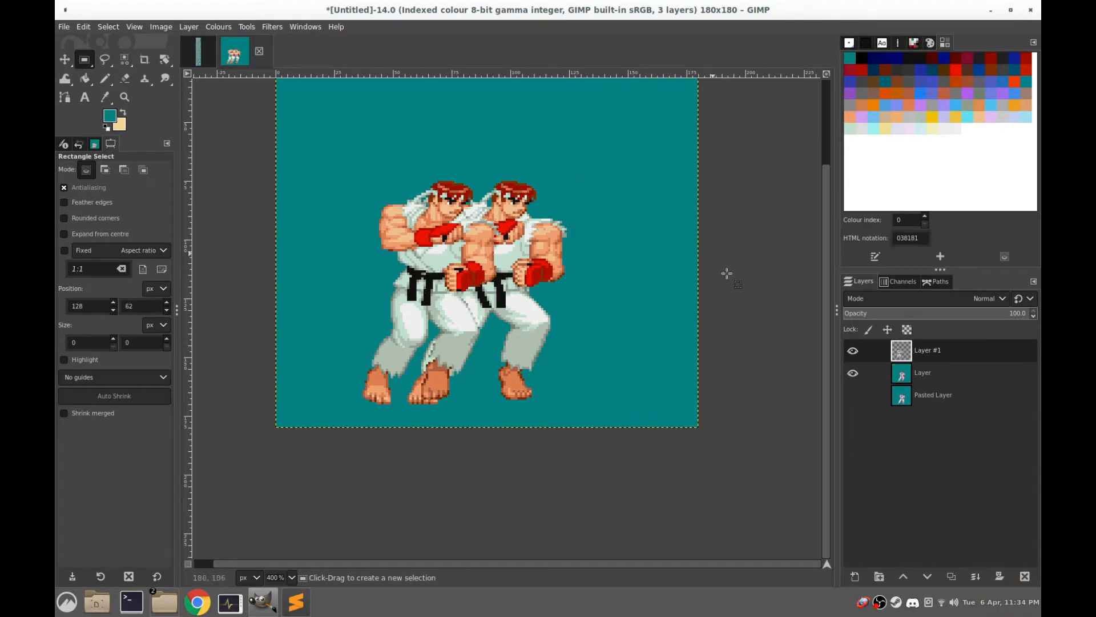
# Delete the two layers above the Pasted Layer and make the Pasted Layer visible
pyautogui.rightClick(906, 350)
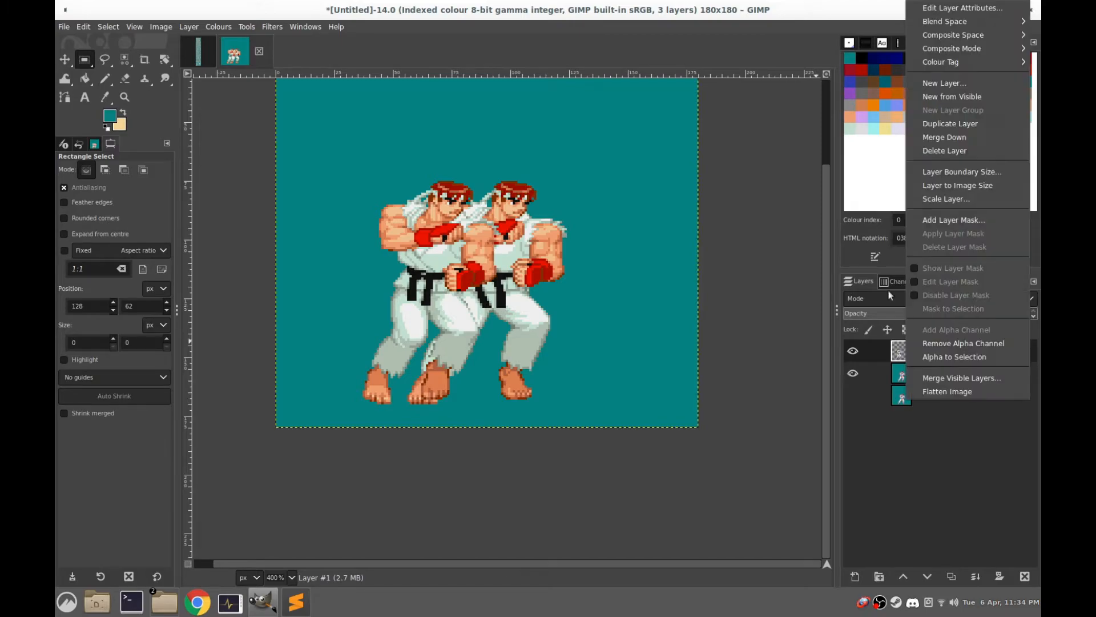
pyautogui.click(963, 151)
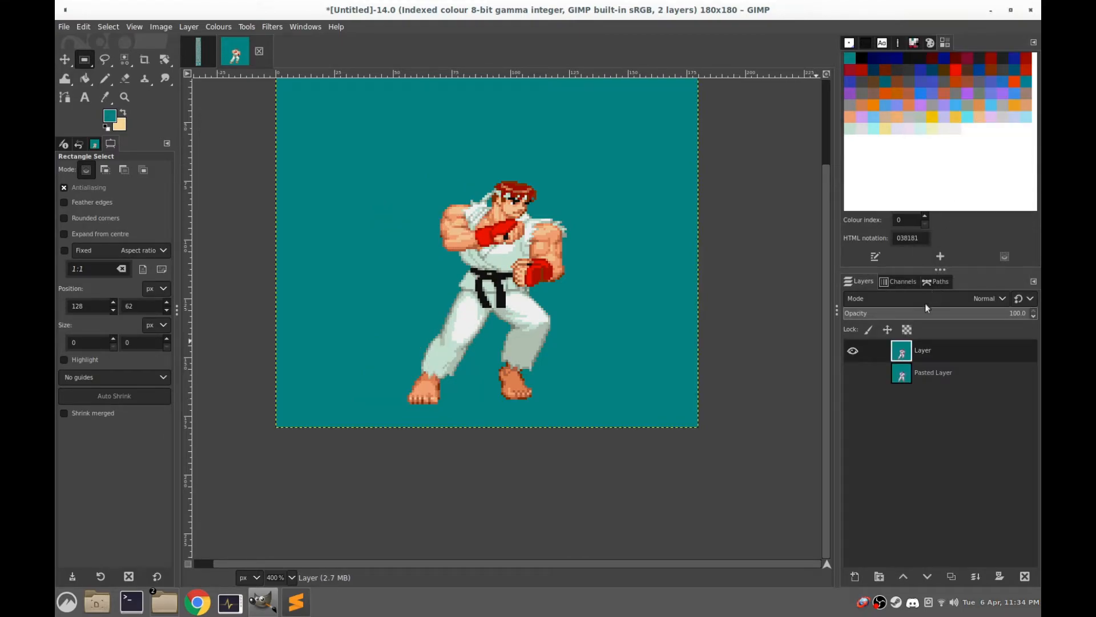
pyautogui.rightClick(902, 357)
pyautogui.click(926, 153)
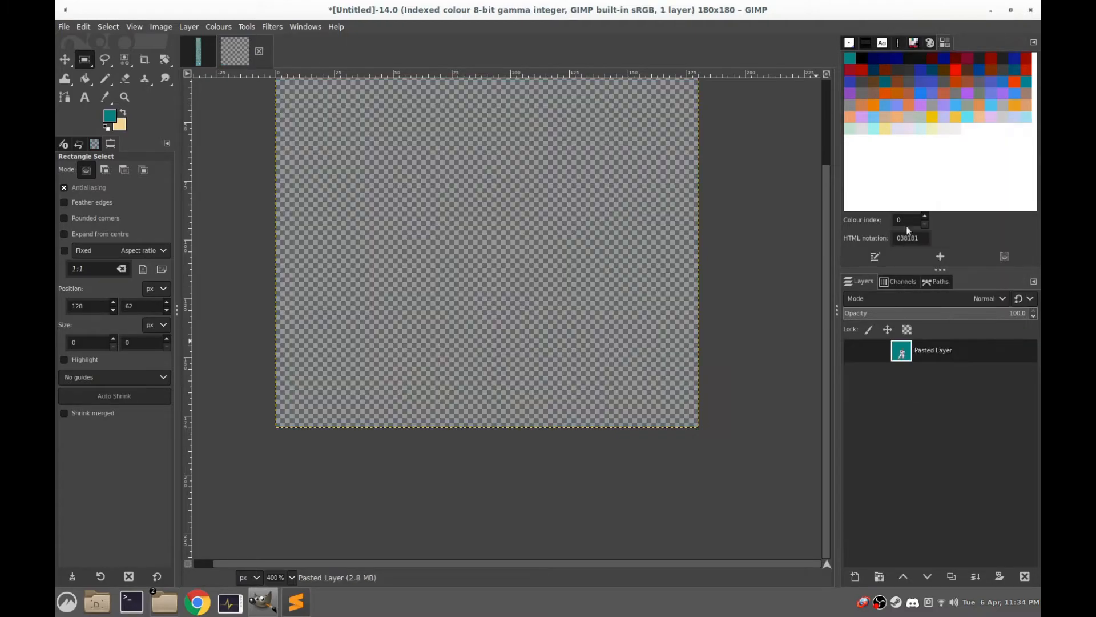
pyautogui.click(851, 352)
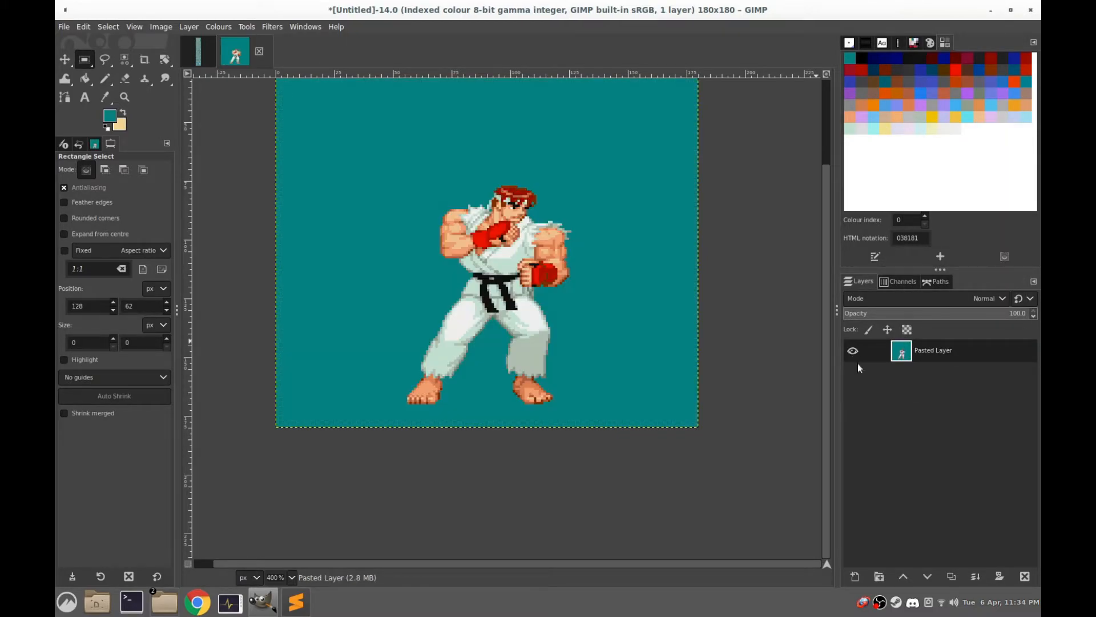
# Select a rectangle of about 80 × 106 px around the first walking frame in the sprite sheet and copy it
pyautogui.hotkey('alt', '1')
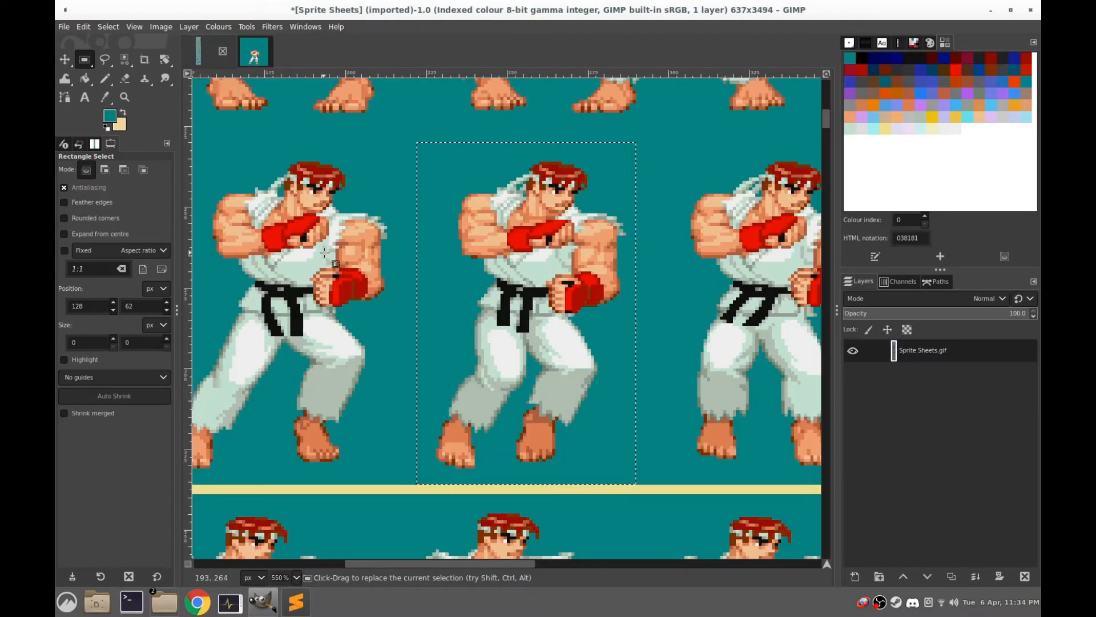
pyautogui.hscroll(-5, 582, 165)
pyautogui.moveTo(518, 102); pyautogui.dragTo(274, 443)
pyautogui.moveTo(502, 208); pyautogui.dragTo(518, 208)
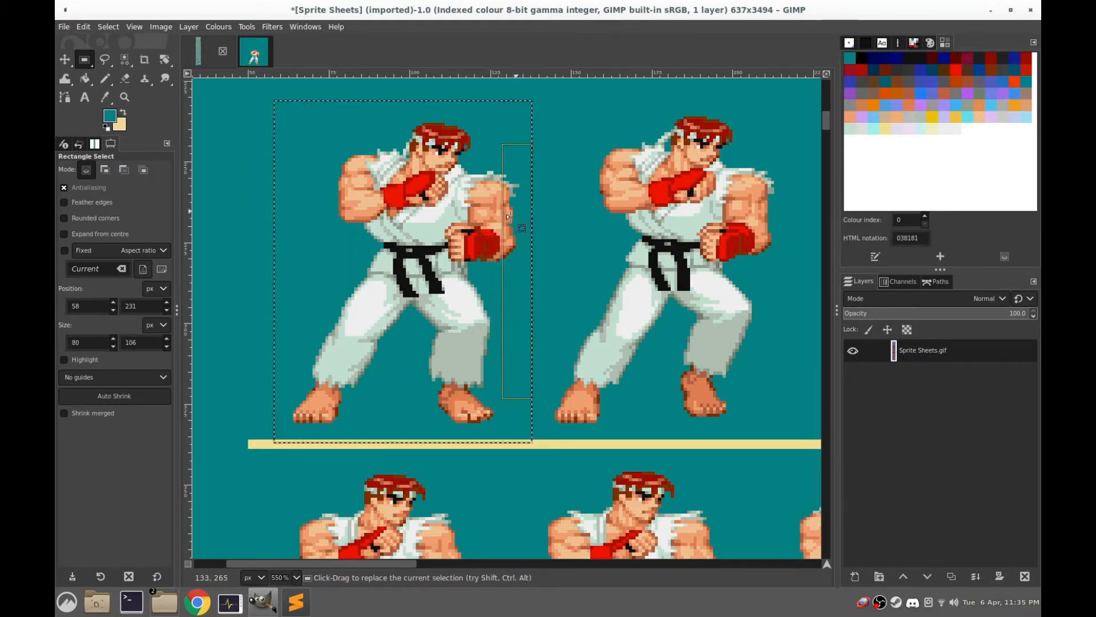
pyautogui.hotkey('ctrl', 'c')
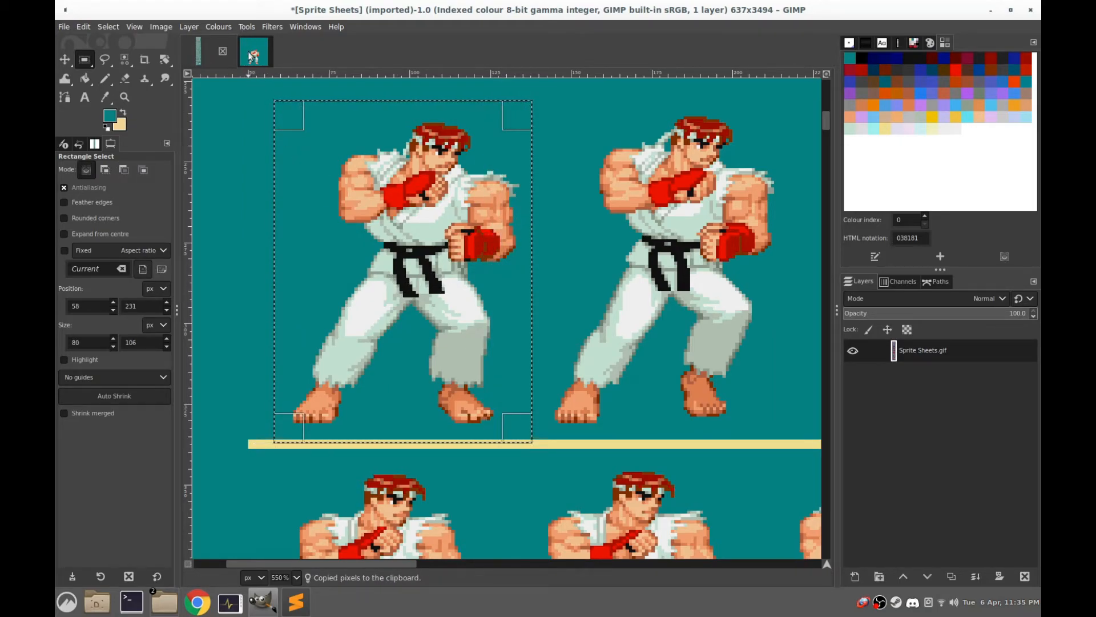
# Paste the copied first frame over the Pasted Layer and move it slightly to line up with the existing sprite
pyautogui.click(252, 54)
pyautogui.press('ctrl')
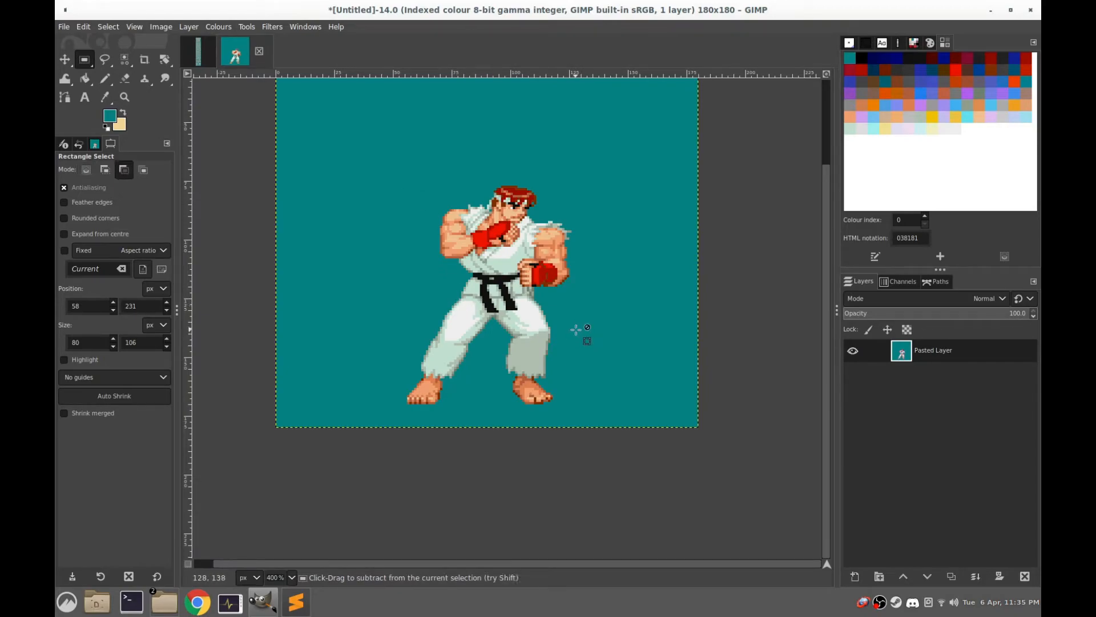
pyautogui.hotkey('ctrl', 'v')
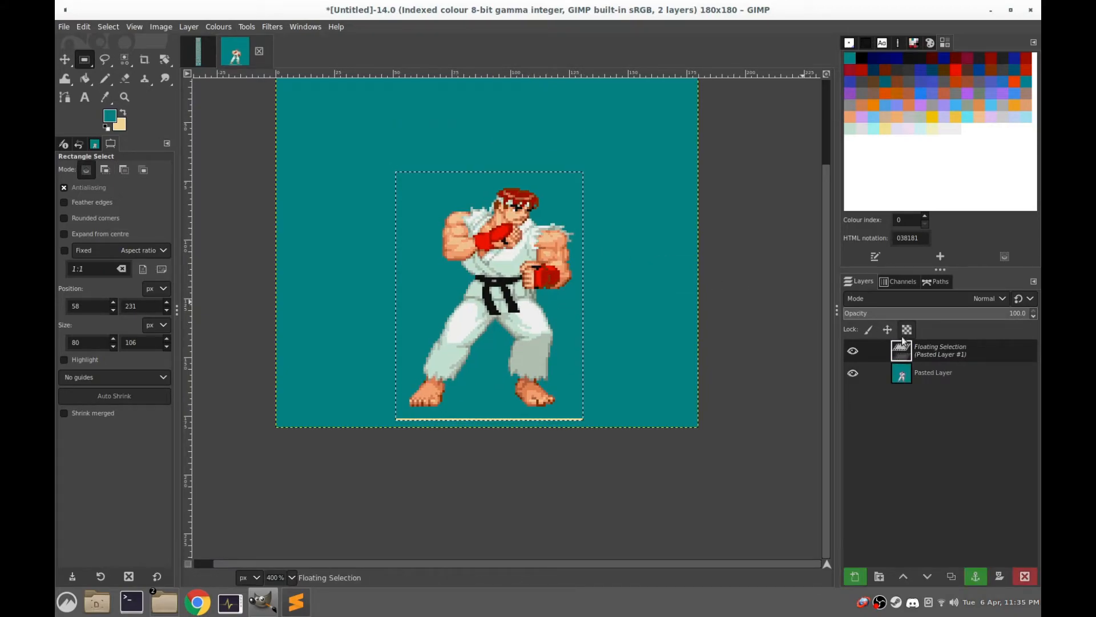
pyautogui.click(853, 352)
pyautogui.click(853, 352)
pyautogui.scroll(2, 454, 370)
pyautogui.moveTo(453, 359); pyautogui.dragTo(553, 318)
# Check the floating frame's alignment by toggling its visibility, and anchor it to the Pasted Layer
pyautogui.click(851, 353)
pyautogui.click(850, 353)
pyautogui.click(851, 351)
pyautogui.click(851, 351)
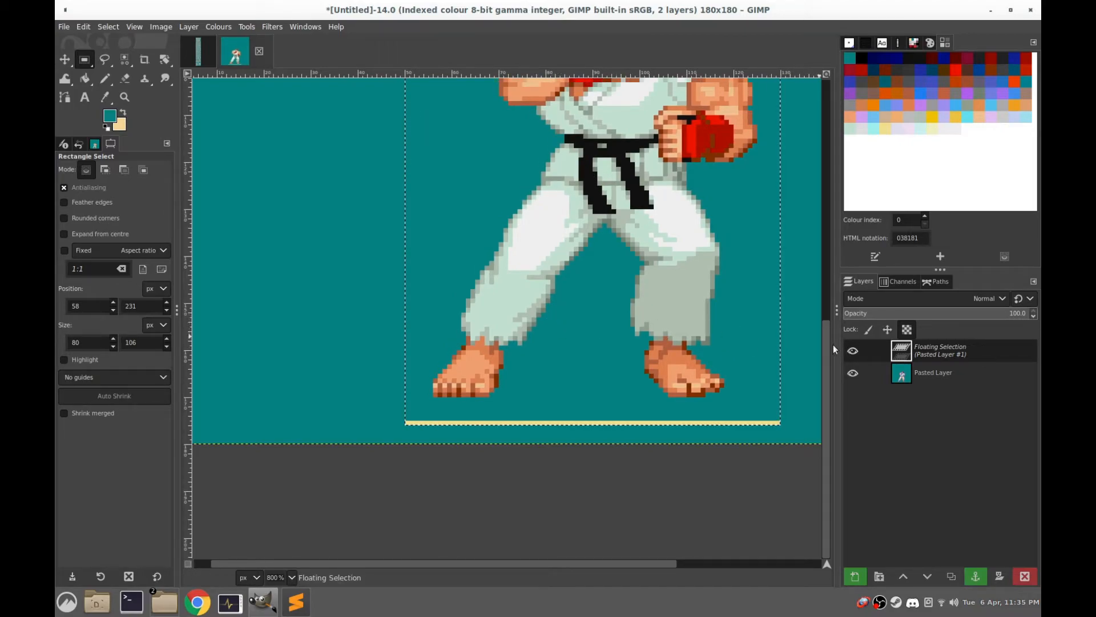
pyautogui.click(848, 353)
pyautogui.click(848, 353)
pyautogui.click(848, 353)
pyautogui.click(848, 353)
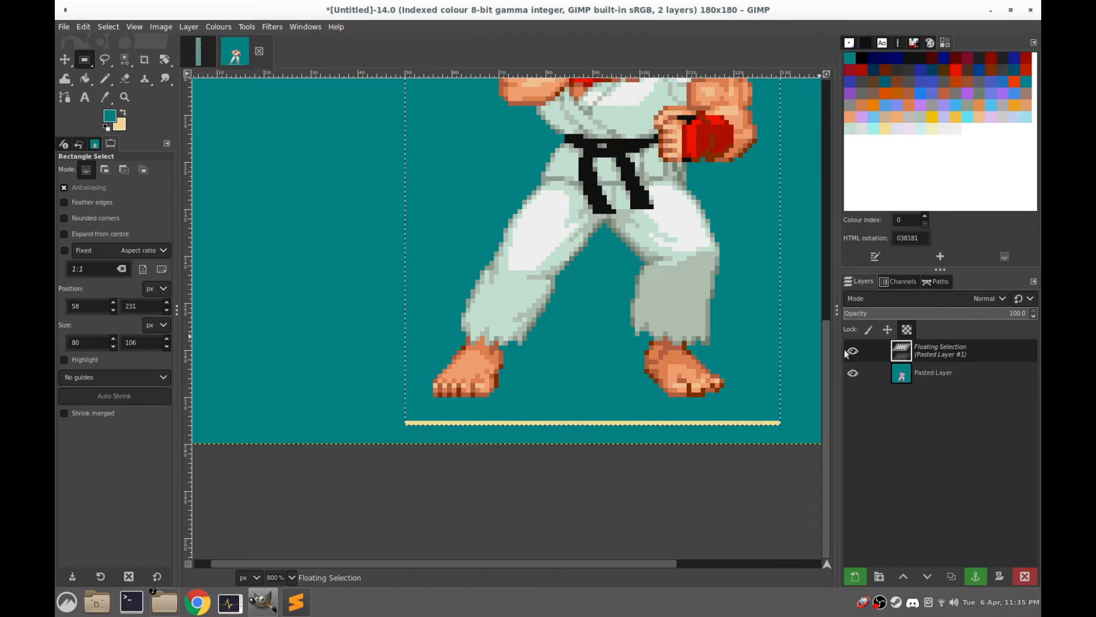
pyautogui.scroll(-2, 567, 260)
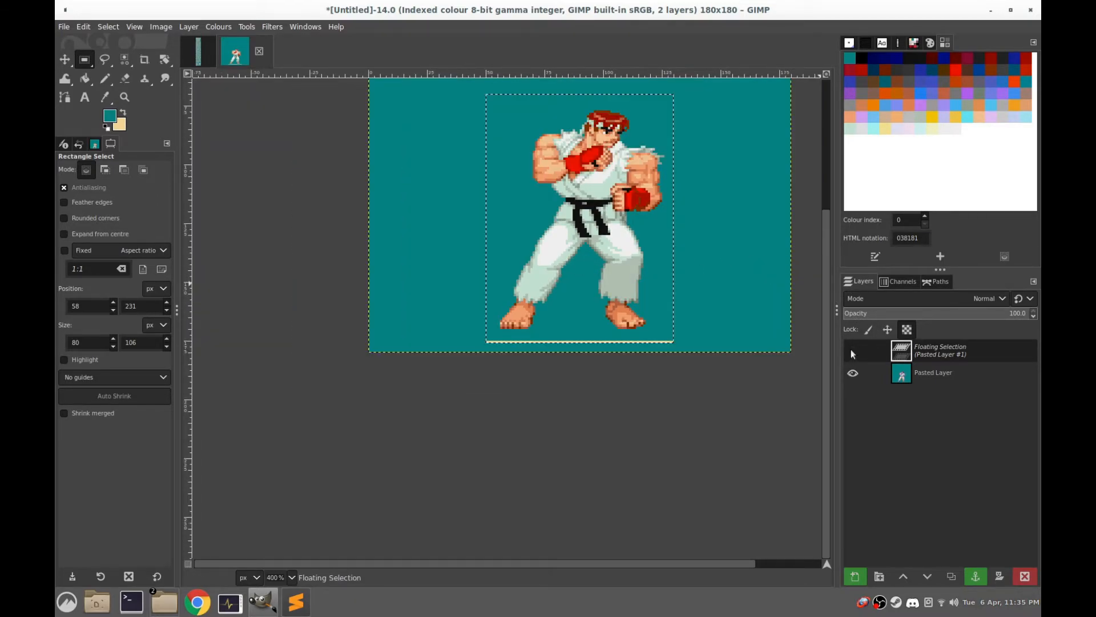
pyautogui.click(705, 272)
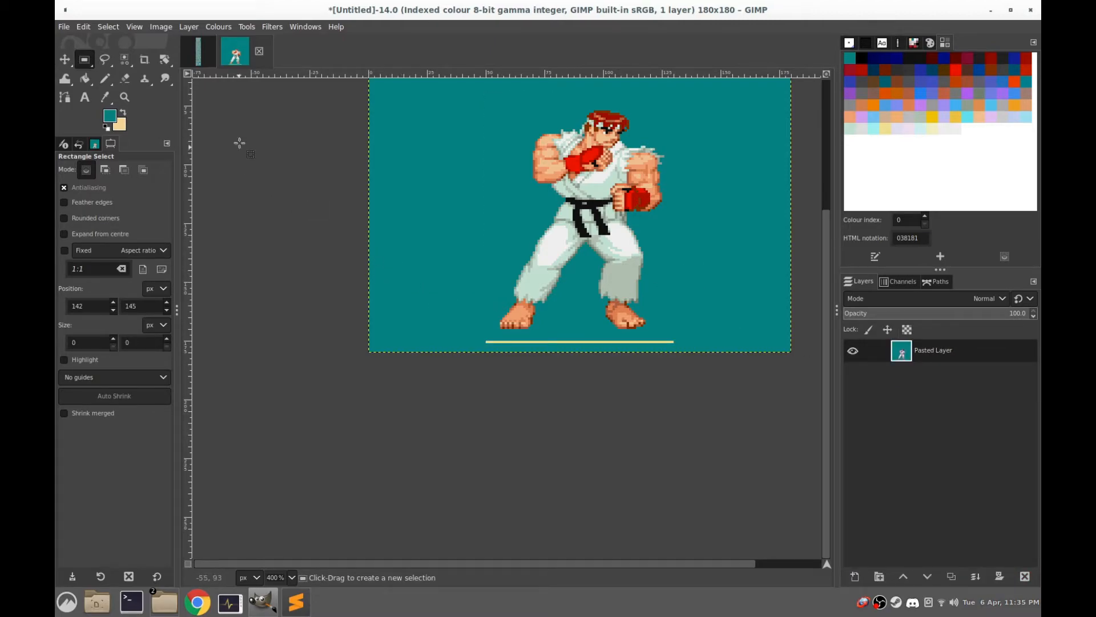
# Select a rectangle of about 80 × 108 px around the second walking frame in the sprite sheet and copy it
pyautogui.click(199, 52)
pyautogui.moveTo(589, 214); pyautogui.dragTo(533, 244)
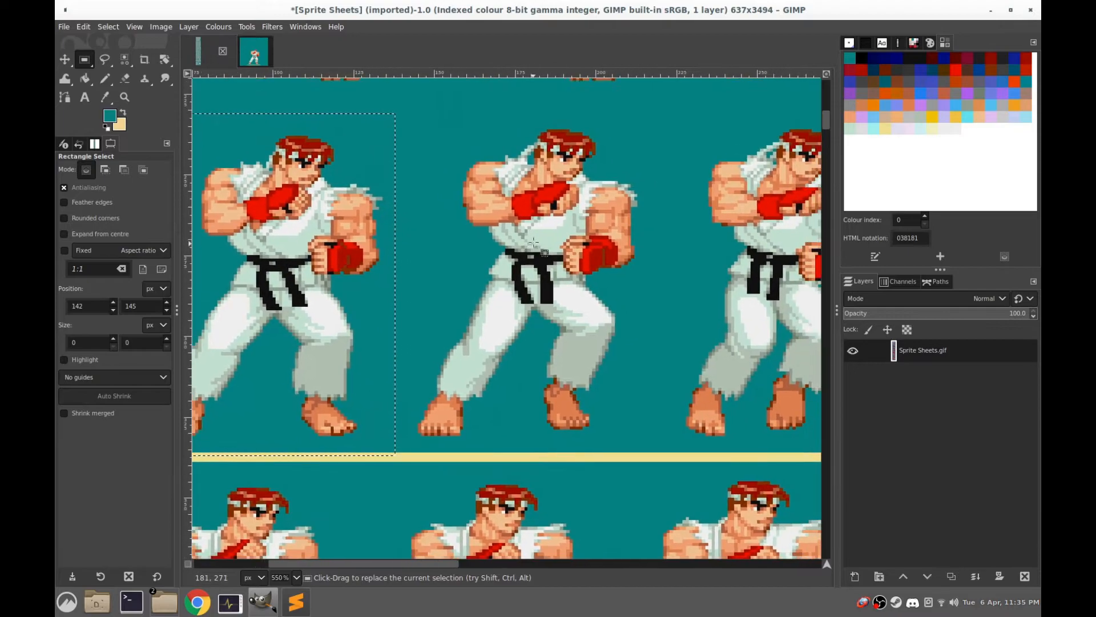
pyautogui.moveTo(660, 108); pyautogui.dragTo(402, 455)
pyautogui.hotkey('ctrl', 'c')
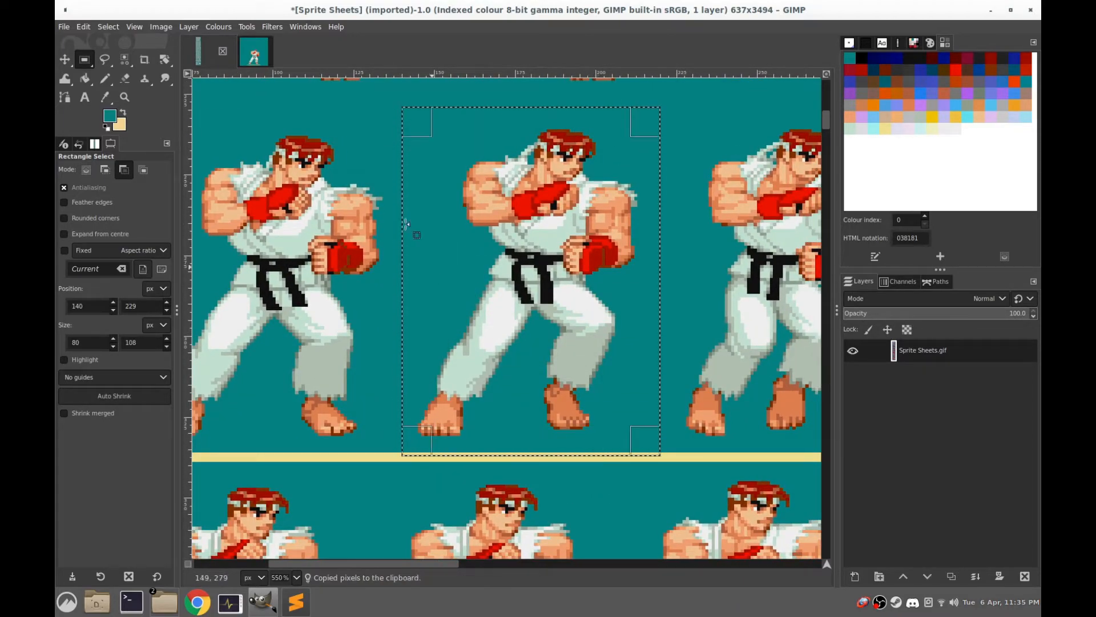
# Add a new 180 × 180 px layer filled with transparency above the Pasted Layer in the walk image
pyautogui.click(256, 52)
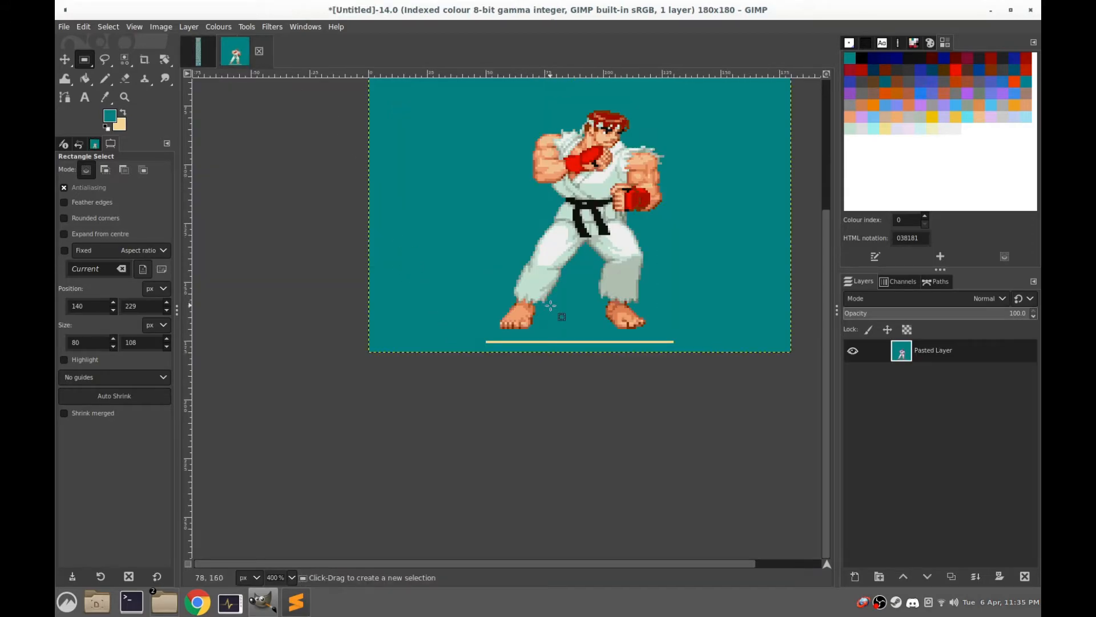
pyautogui.rightClick(914, 345)
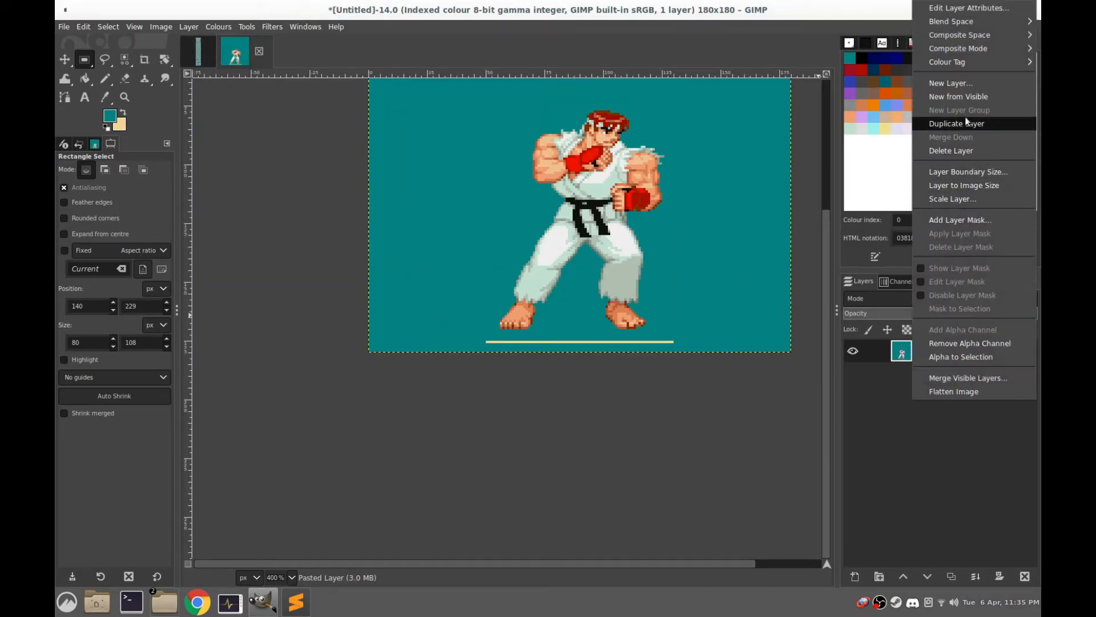
pyautogui.click(960, 83)
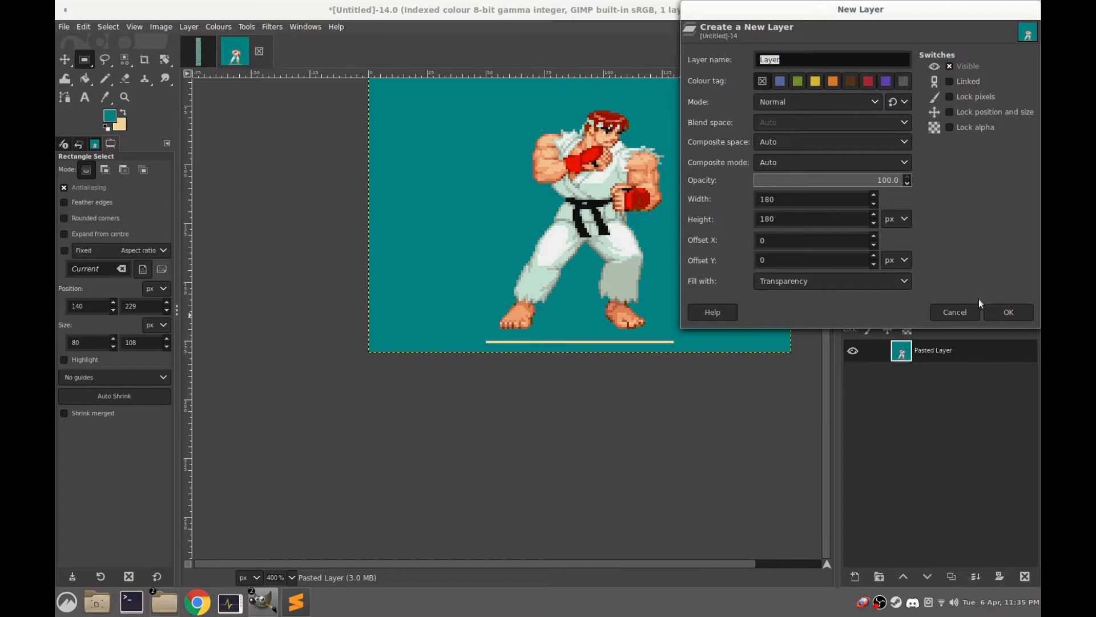
pyautogui.click(1017, 314)
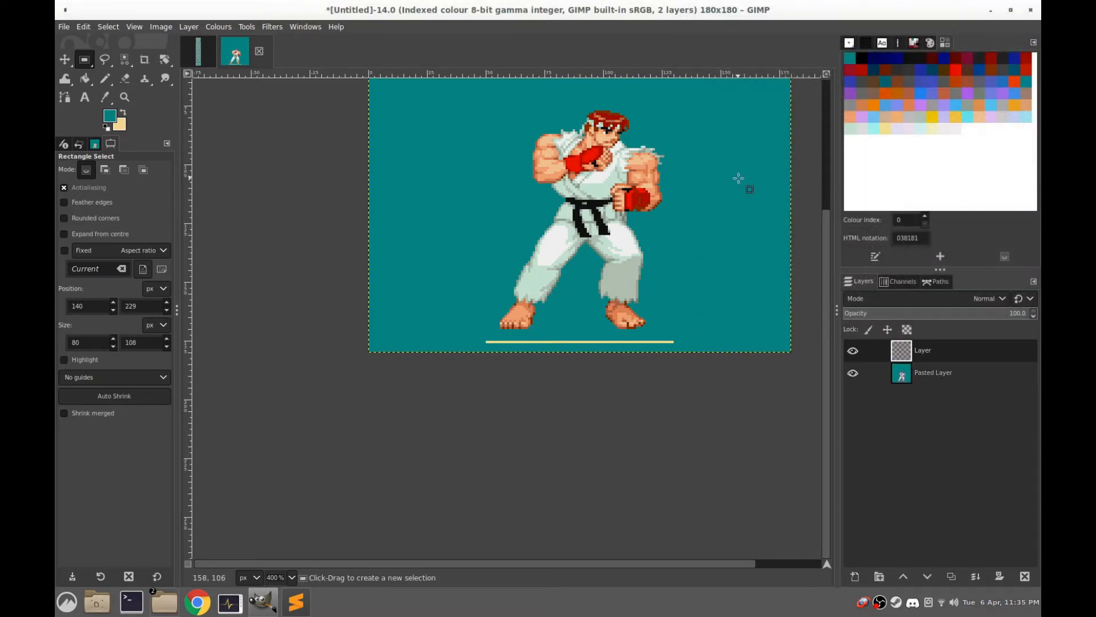
# Paste the second walking frame into the new layer, move it down over the first frame's feet and ground line, and anchor it
pyautogui.scroll(3, 715, 240)
pyautogui.hotkey('ctrl', 'v')
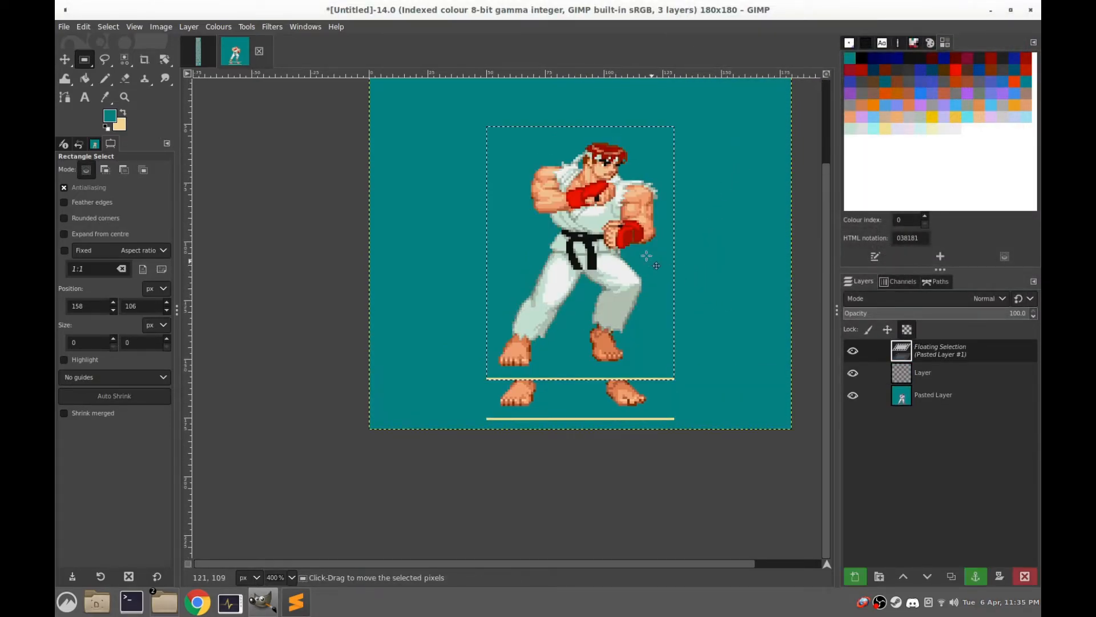
pyautogui.moveTo(608, 215); pyautogui.dragTo(608, 253)
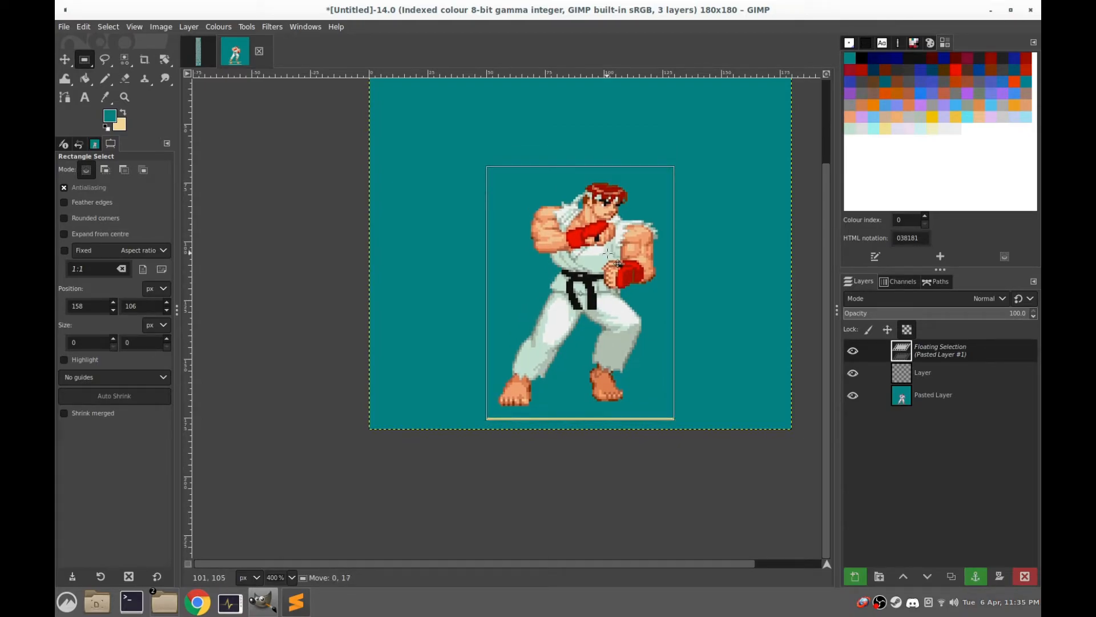
pyautogui.click(713, 263)
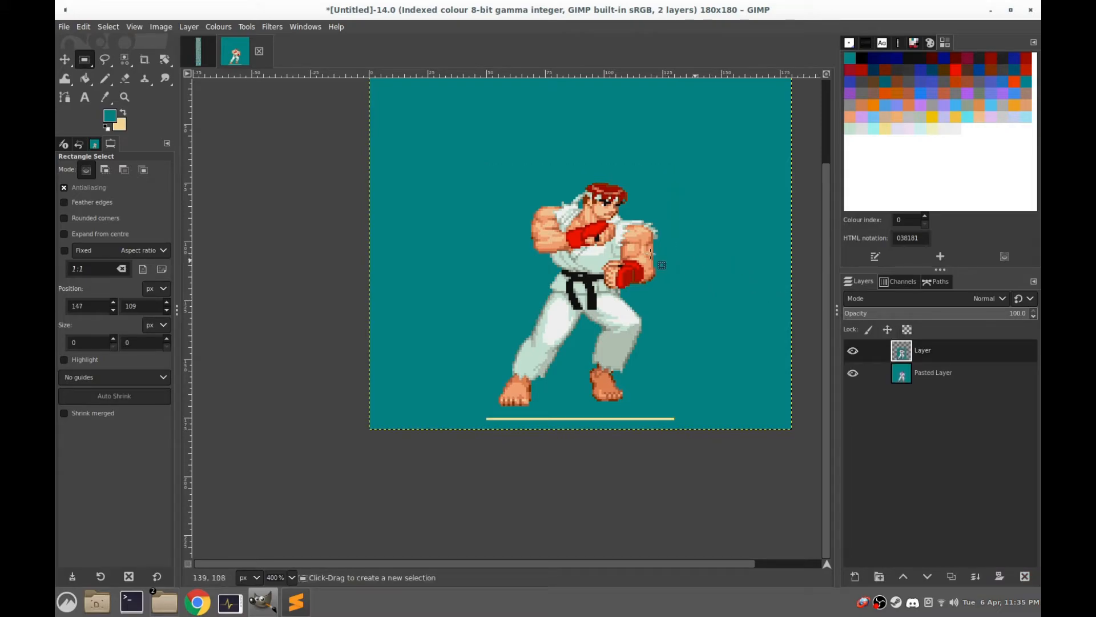
# Add another new layer above the second walking frame's layer
pyautogui.rightClick(899, 354)
pyautogui.click(932, 83)
pyautogui.click(1001, 309)
# Select a rectangle of about 70 × 110 px around the third walking frame in the sprite sheet and copy it
pyautogui.click(197, 62)
pyautogui.moveTo(665, 282); pyautogui.dragTo(404, 305)
pyautogui.moveTo(633, 124); pyautogui.dragTo(406, 480)
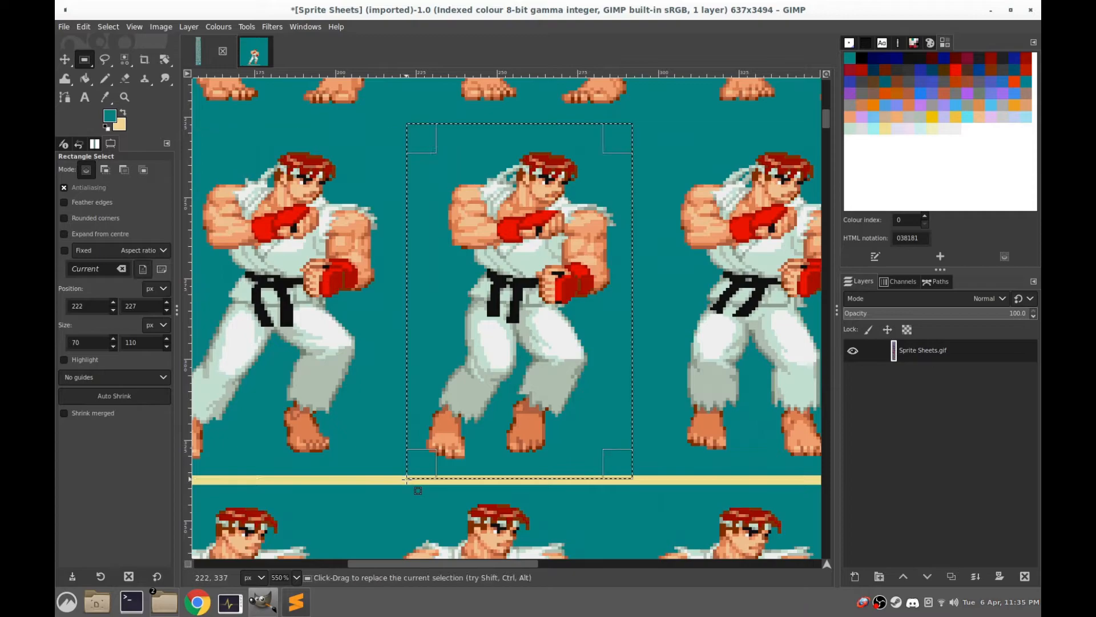
pyautogui.hotkey('ctrl', 'c')
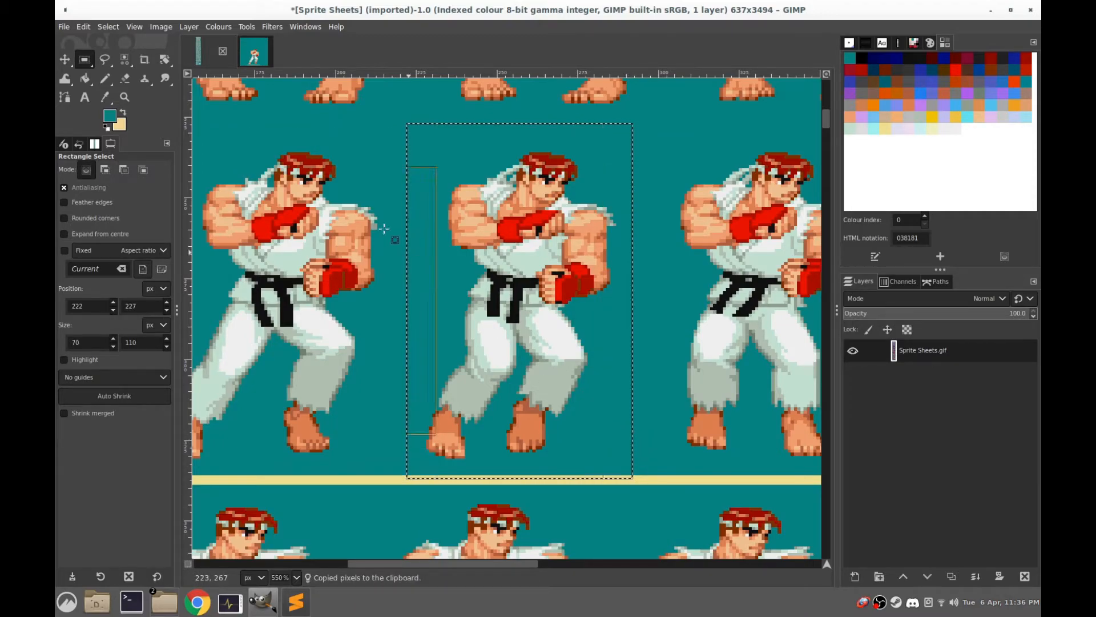
# Paste the third walking frame into Layer #1 of the walk image, move it down onto the ground line, and anchor it
pyautogui.click(258, 57)
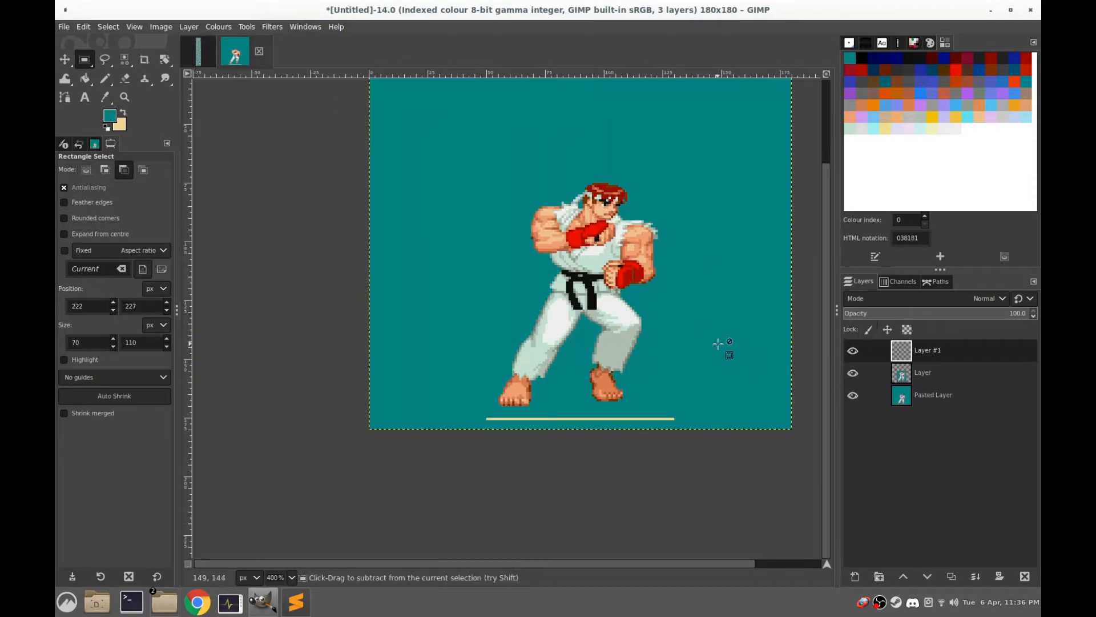
pyautogui.hotkey('ctrl', 'v')
pyautogui.moveTo(594, 228); pyautogui.dragTo(594, 264)
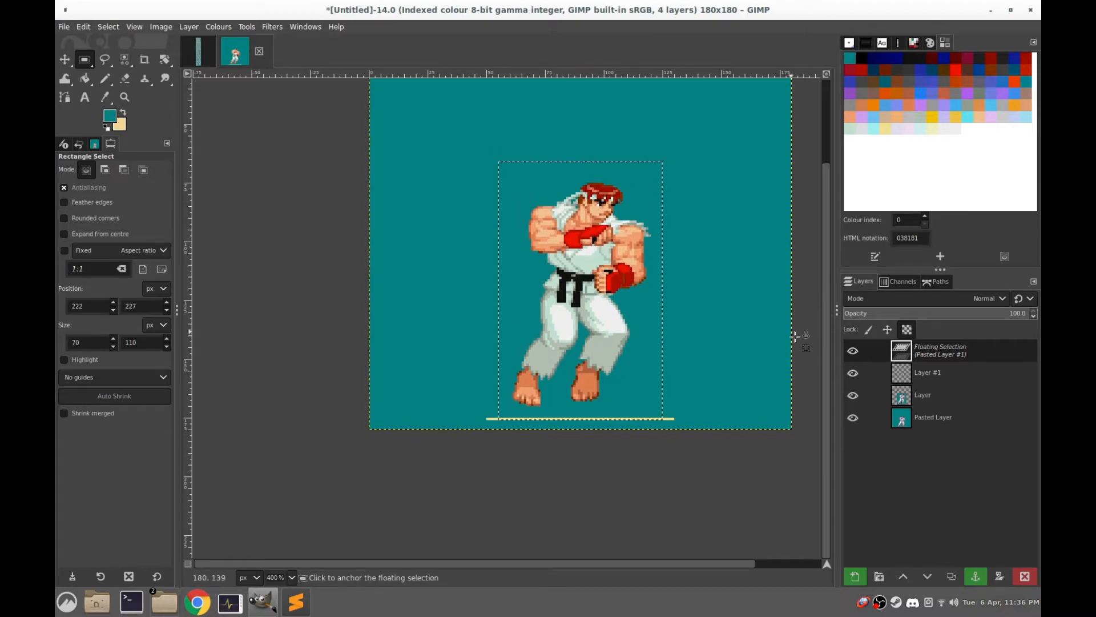
pyautogui.click(729, 314)
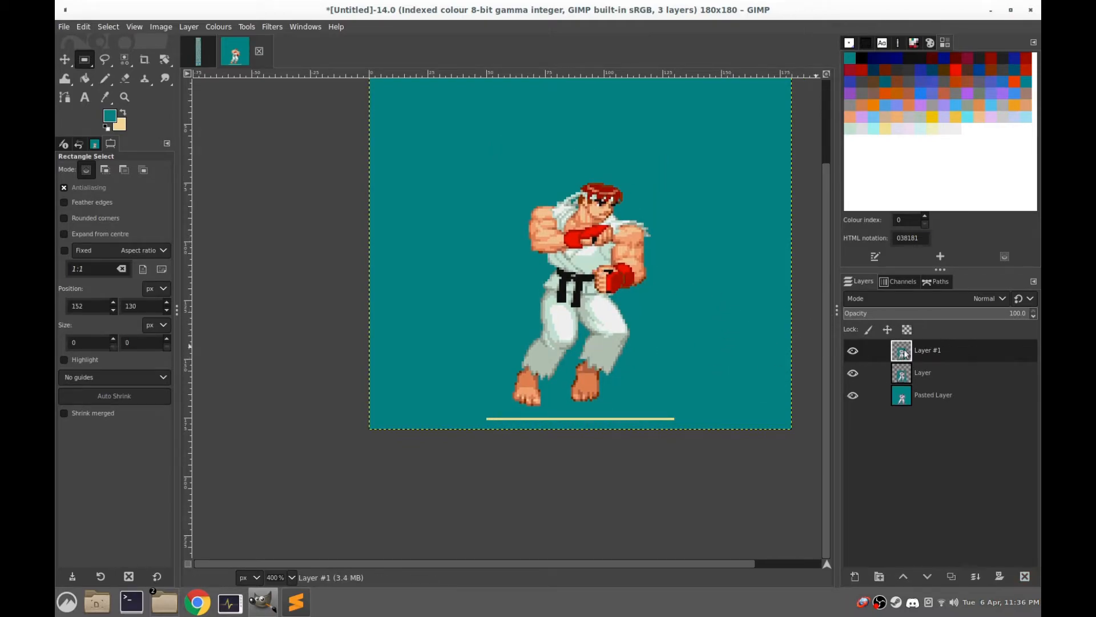
# Add another new layer above the third walking frame's layer
pyautogui.rightClick(908, 351)
pyautogui.click(948, 83)
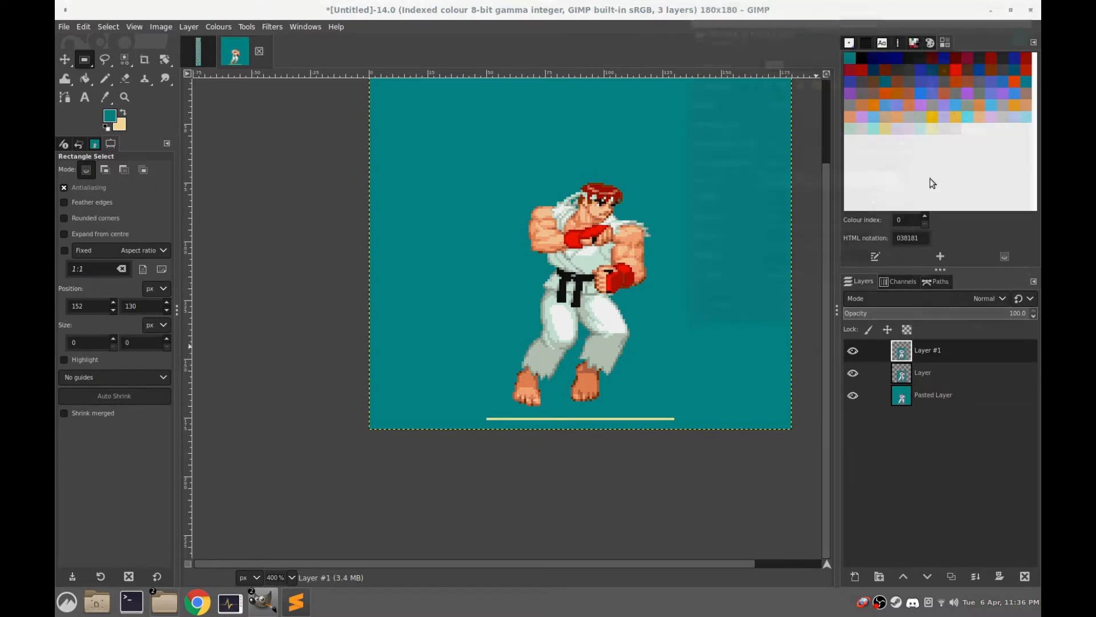
pyautogui.press('Return')
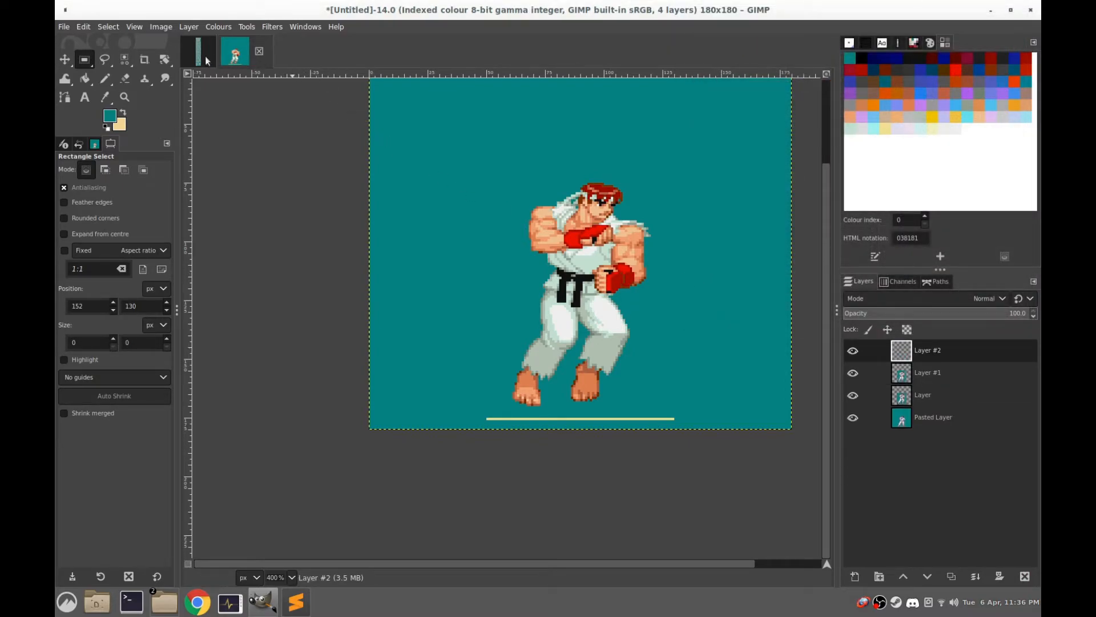
# Select a rectangle of about 69 × 104 px around the fourth walking frame in the sprite sheet and copy it
pyautogui.click(198, 51)
pyautogui.moveTo(612, 131); pyautogui.dragTo(387, 465)
pyautogui.hotkey('ctrl', 'c')
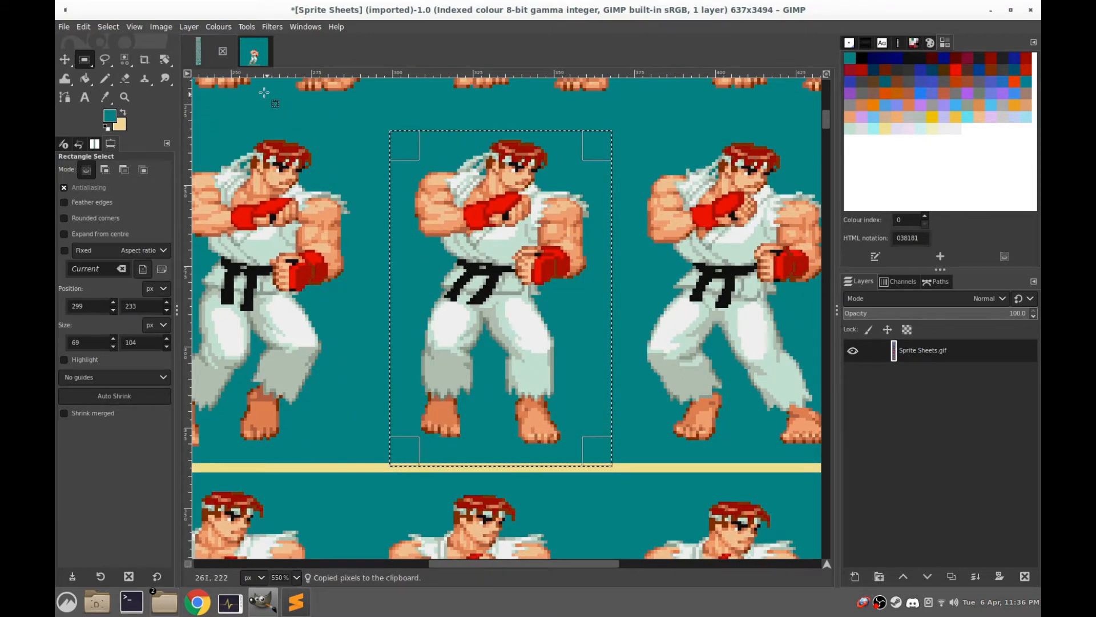
# Paste the fourth walking frame into Layer #2 of the walk image, move it down onto the ground line, and anchor it
pyautogui.click(257, 51)
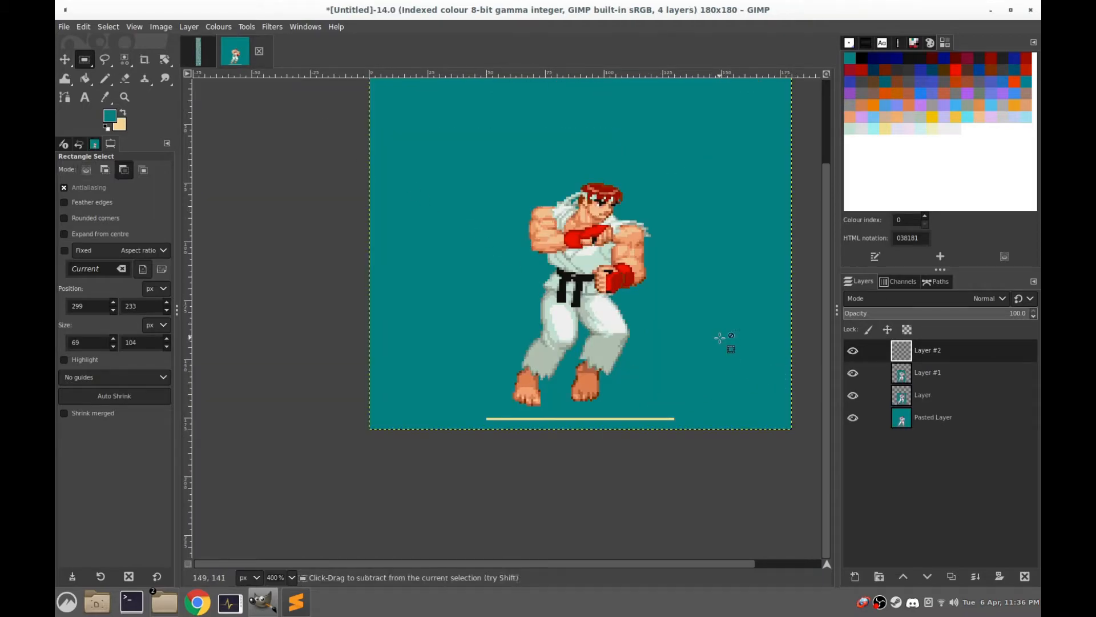
pyautogui.hotkey('ctrl', 'v')
pyautogui.moveTo(595, 261); pyautogui.dragTo(593, 307)
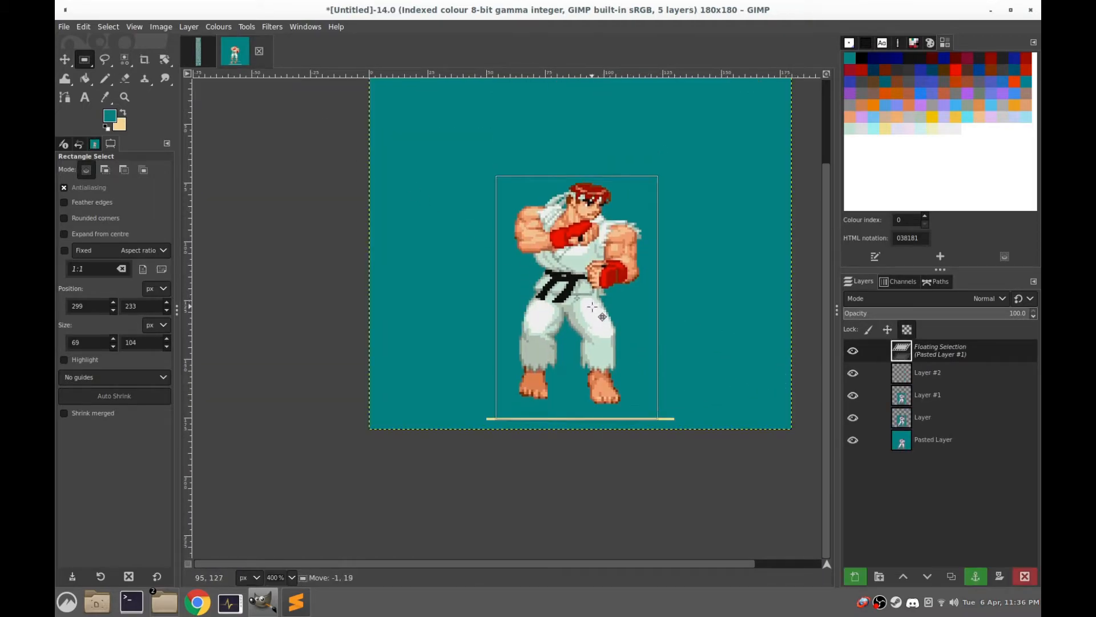
pyautogui.click(728, 359)
# Add another new layer above the fourth walking frame's layer
pyautogui.rightClick(900, 353)
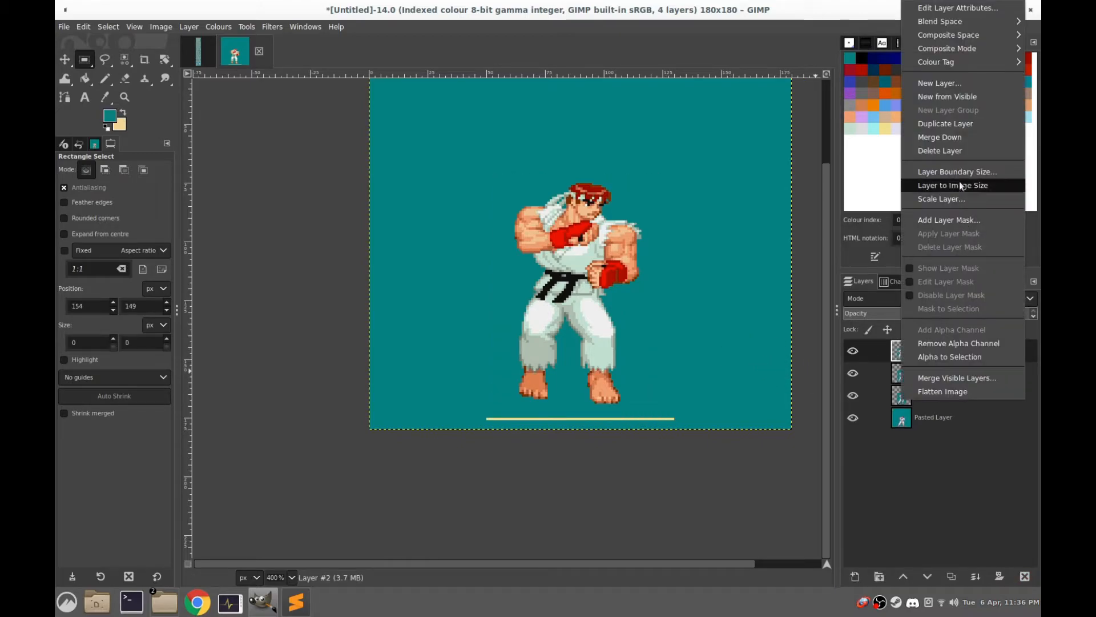
pyautogui.click(950, 80)
pyautogui.click(1008, 312)
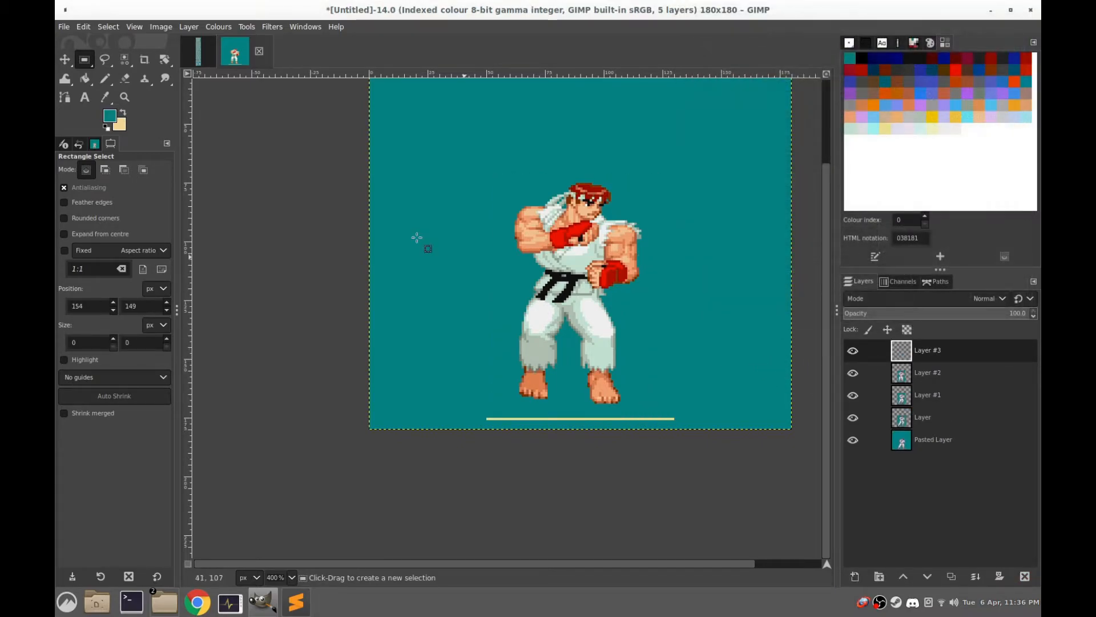
# Select a rectangle of about 68 × 104 px around the fifth walking frame in the sprite sheet and copy it
pyautogui.click(200, 60)
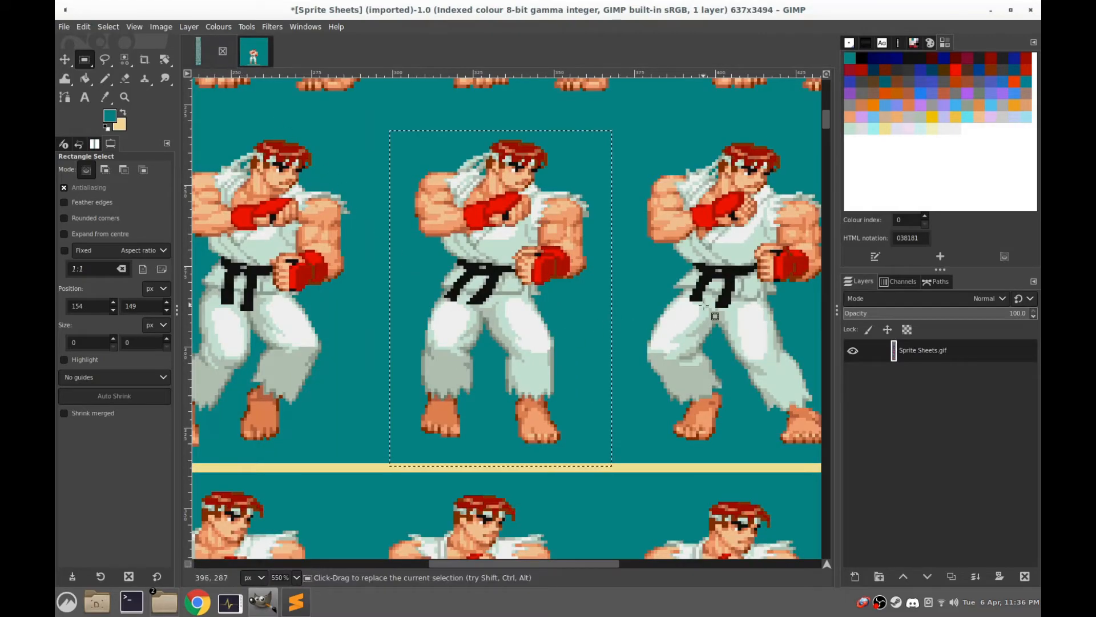
pyautogui.hscroll(5, 715, 316)
pyautogui.moveTo(606, 146); pyautogui.dragTo(387, 481)
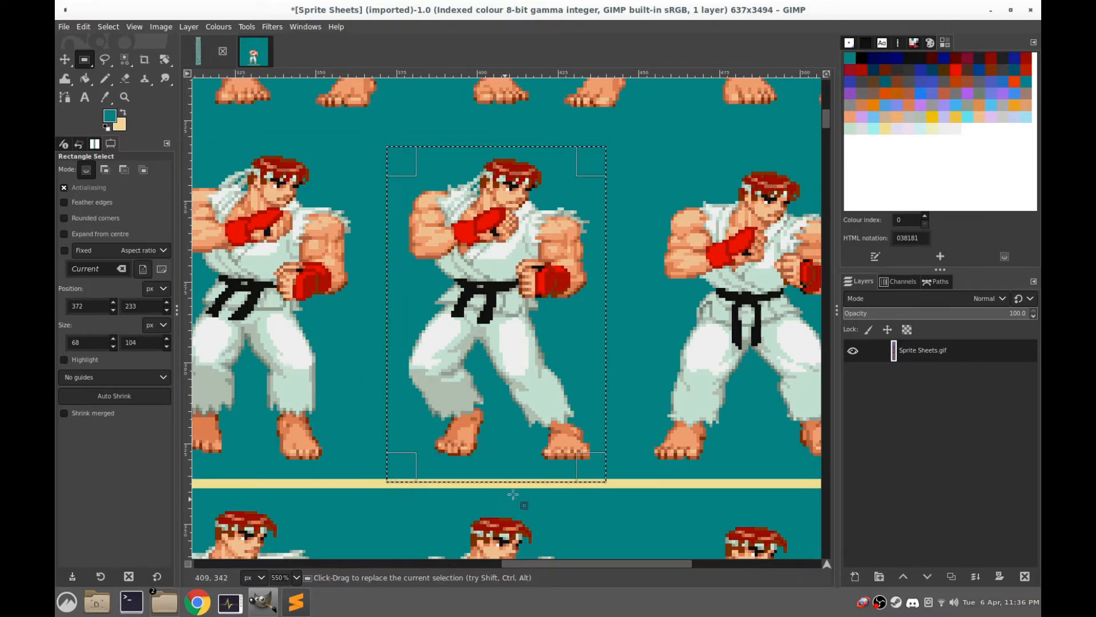
pyautogui.press('ctrl')
pyautogui.hotkey('ctrl', 'c')
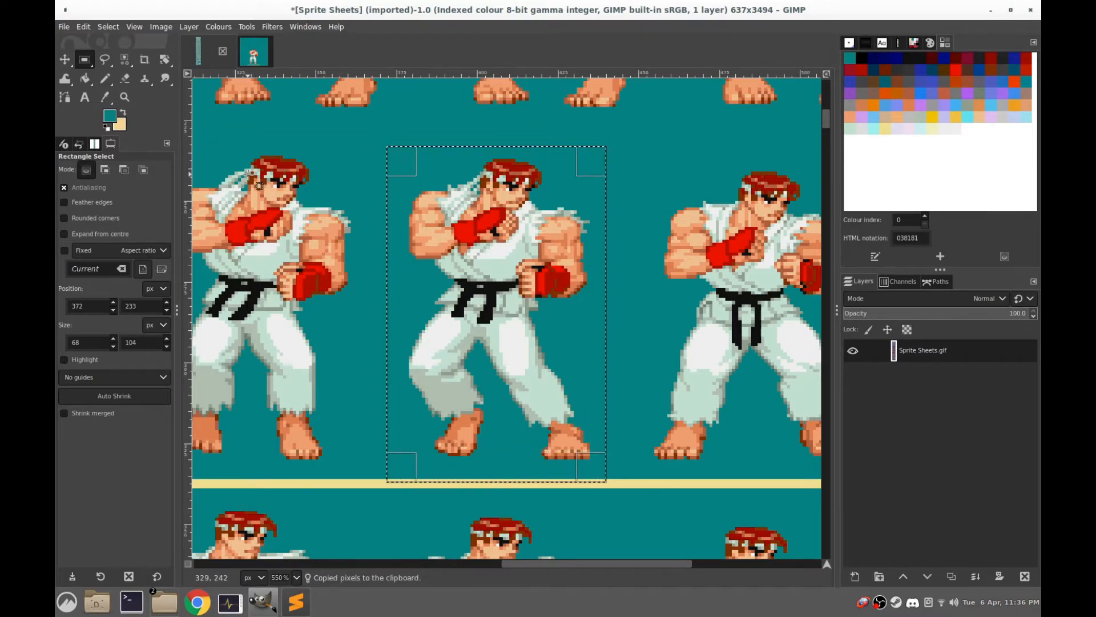
# Paste the fifth walking frame into Layer #3 of the walk image, move it down onto the ground line, and anchor it
pyautogui.hotkey('ctrl', 'Tab')
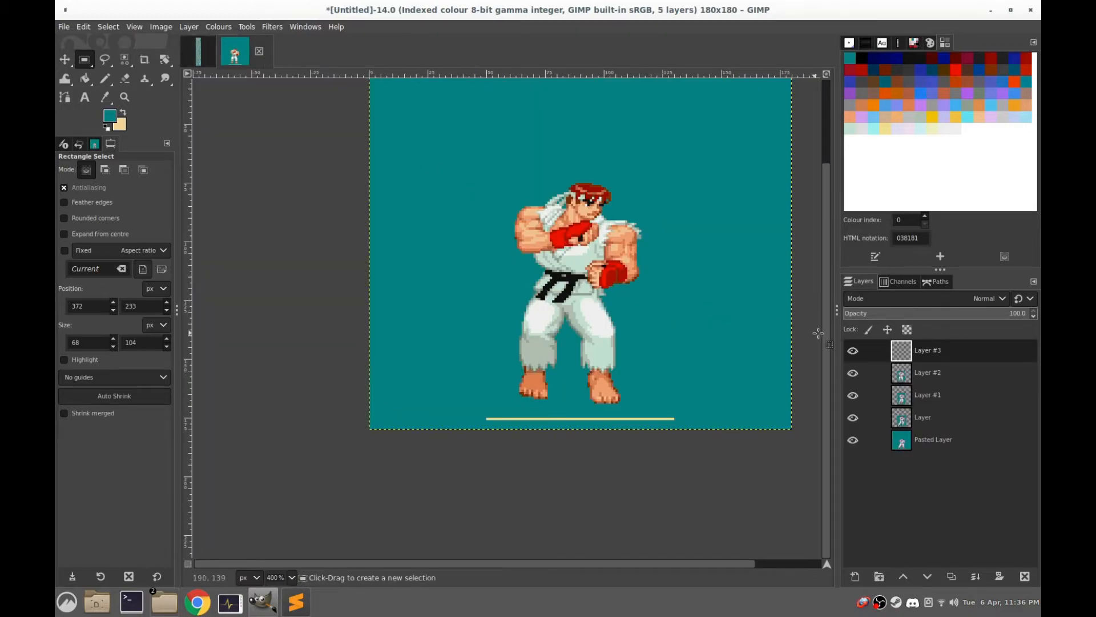
pyautogui.hotkey('ctrl', 'v')
pyautogui.moveTo(548, 263); pyautogui.dragTo(547, 307)
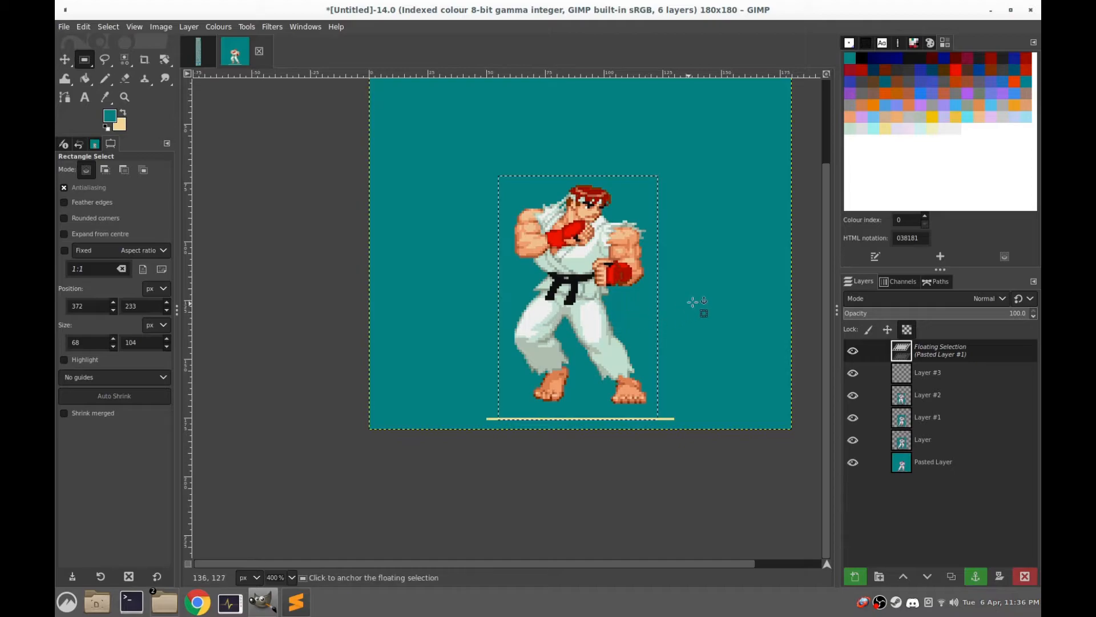
pyautogui.click(733, 303)
# Add a new 180 × 180 px layer filled with transparency above the fifth walking frame's layer
pyautogui.rightClick(899, 352)
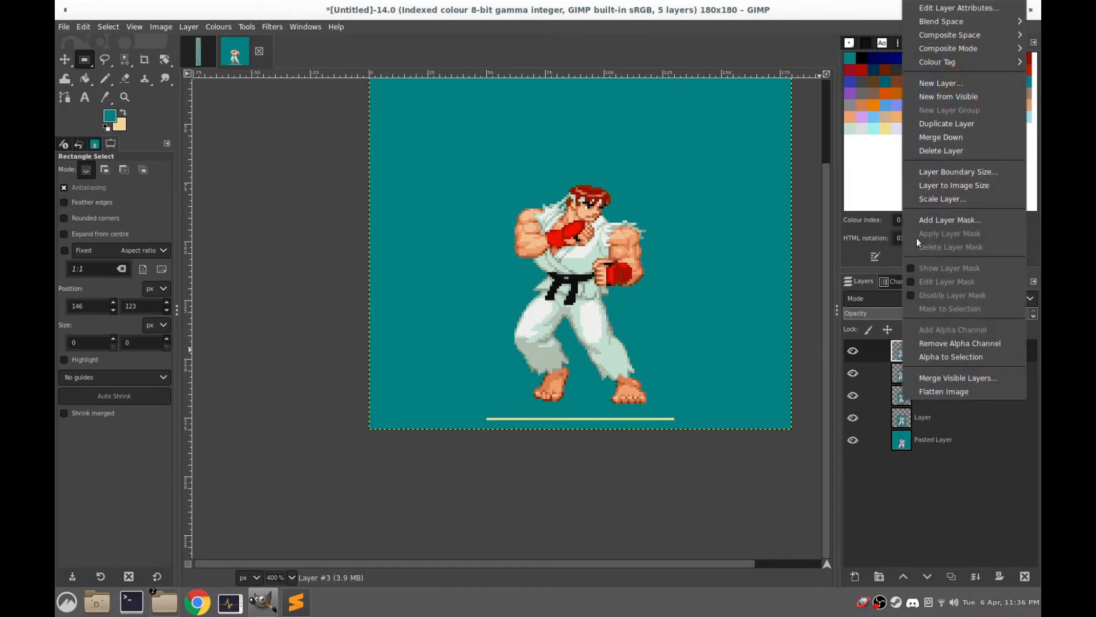
pyautogui.click(937, 83)
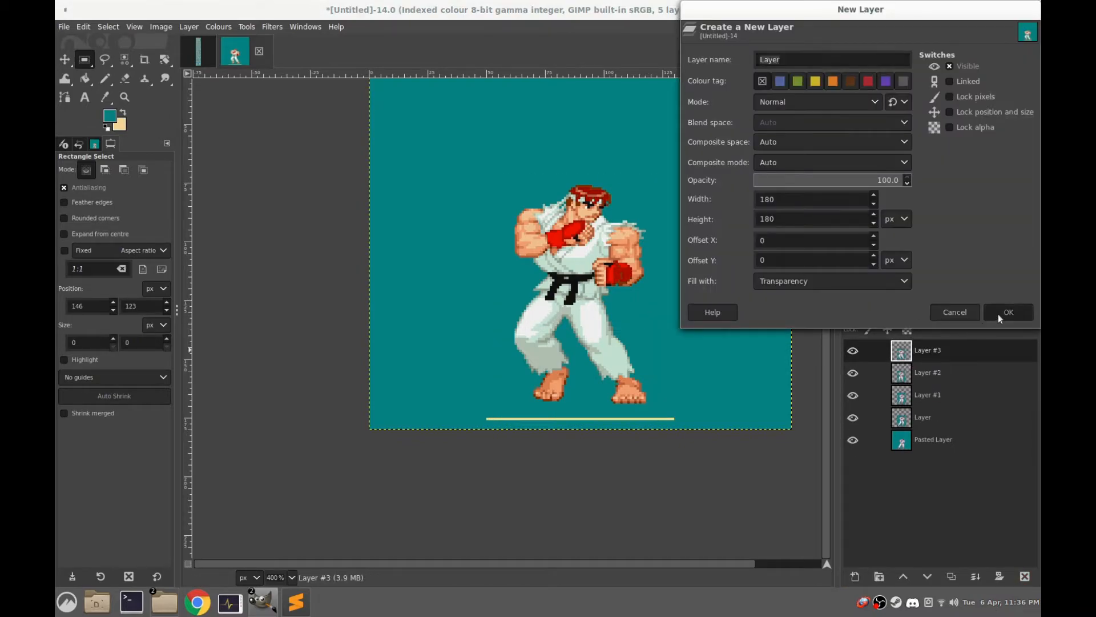
pyautogui.click(998, 314)
# Select a rectangle of about 84 × 104 px around the sixth walking frame in the sprite sheet and copy it
pyautogui.hotkey('ctrl', 'Tab')
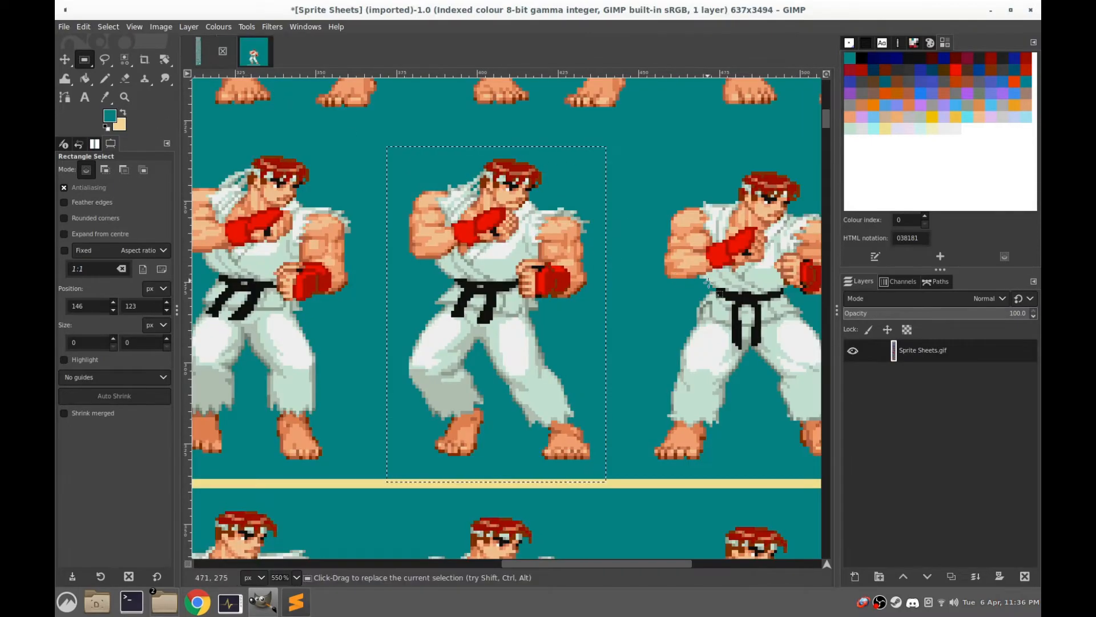
pyautogui.hscroll(5, 708, 281)
pyautogui.moveTo(613, 139); pyautogui.dragTo(342, 474)
pyautogui.hotkey('ctrl', 'c')
# Paste the sixth walking frame into Layer #4 of the walk image, move it down onto the ground line, and anchor it
pyautogui.hotkey('ctrl', 'Tab')
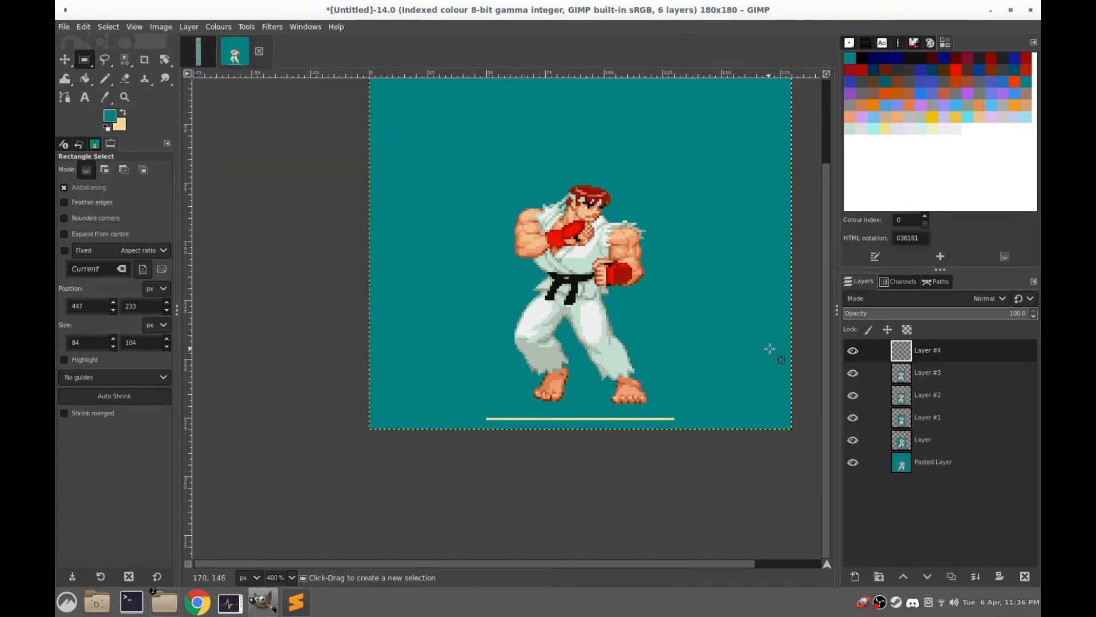
pyautogui.hotkey('ctrl', 'v')
pyautogui.moveTo(587, 251); pyautogui.dragTo(587, 293)
pyautogui.click(720, 277)
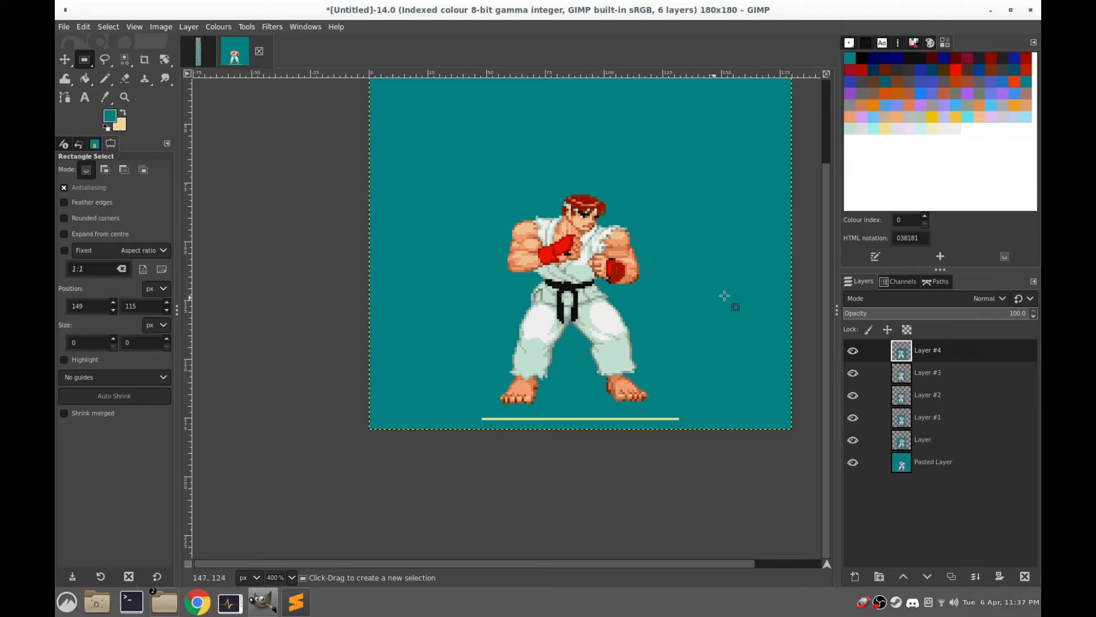
# Hide the five layers above the Pasted Layer so only the first walking frame shows
pyautogui.click(851, 351)
pyautogui.click(851, 372)
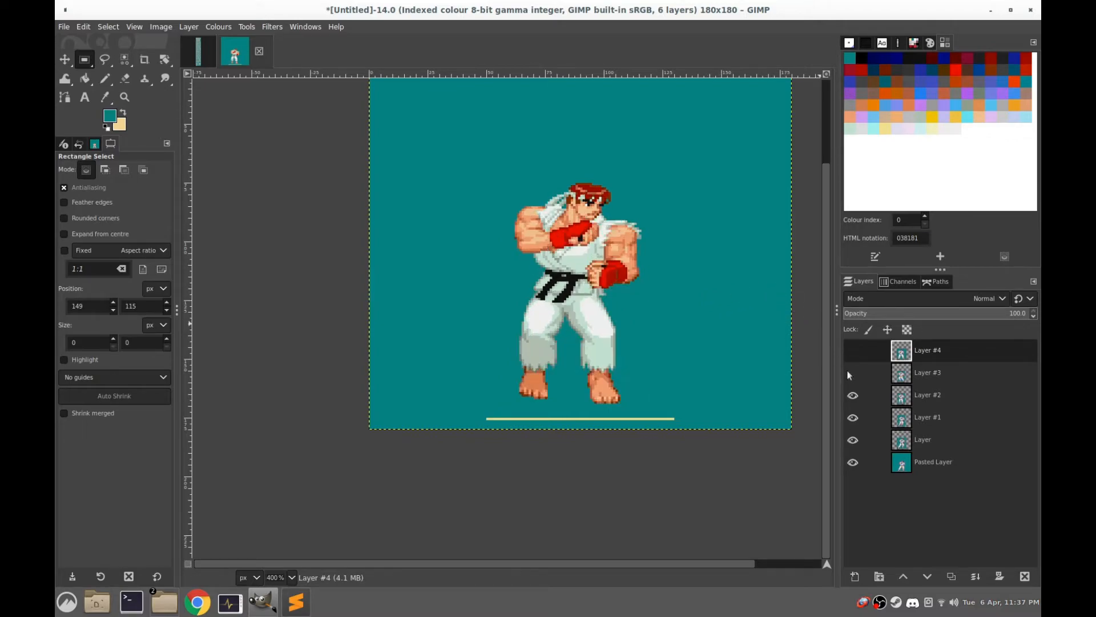
pyautogui.click(849, 393)
pyautogui.click(852, 417)
pyautogui.click(852, 439)
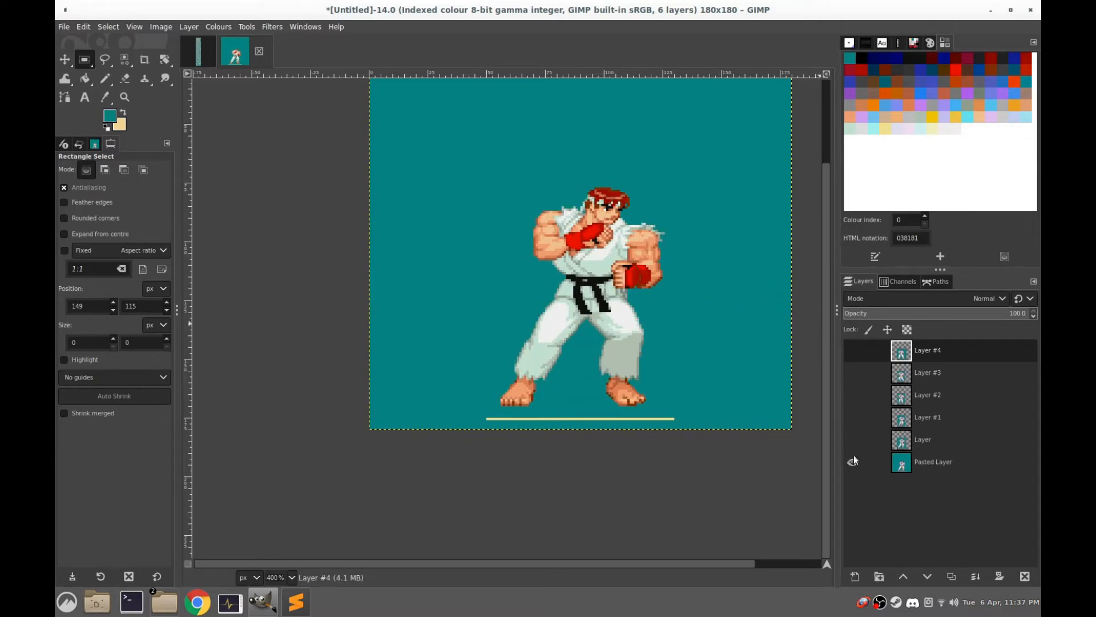
# Show the second walking frame's layer, select about 118 × 141 px around its figure and ground line, float the selection, and anchor it
pyautogui.click(853, 441)
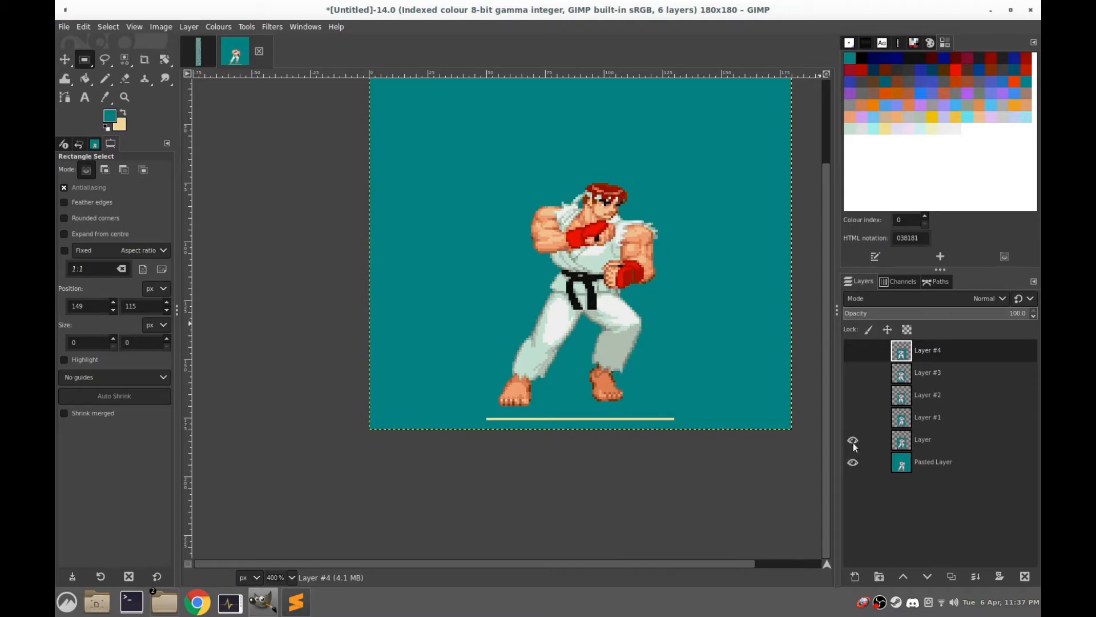
pyautogui.click(901, 446)
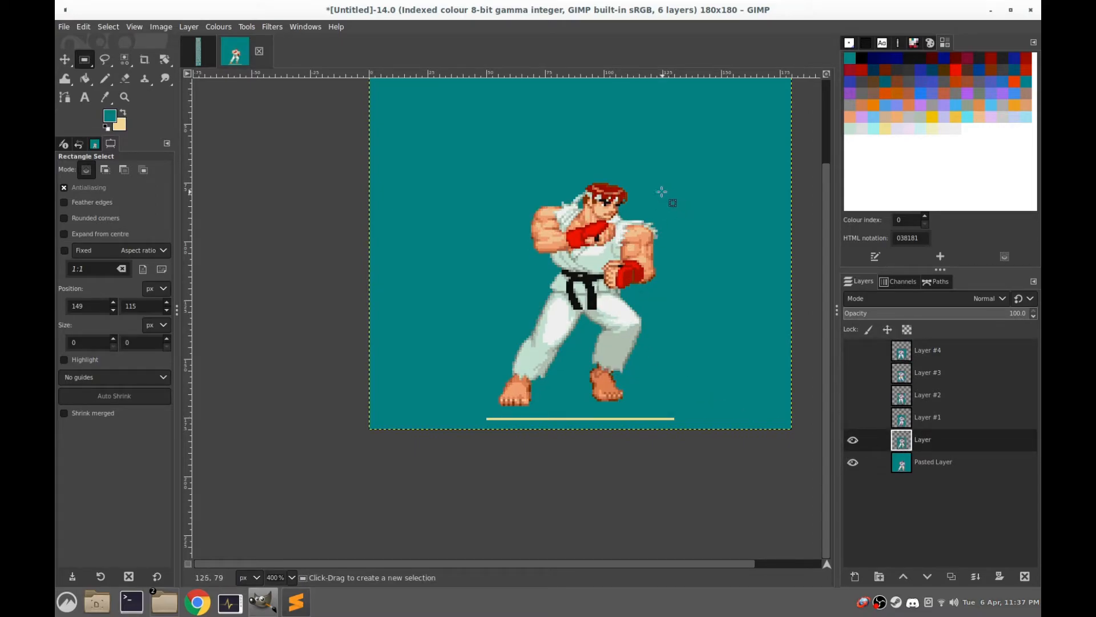
pyautogui.moveTo(710, 107); pyautogui.dragTo(434, 437)
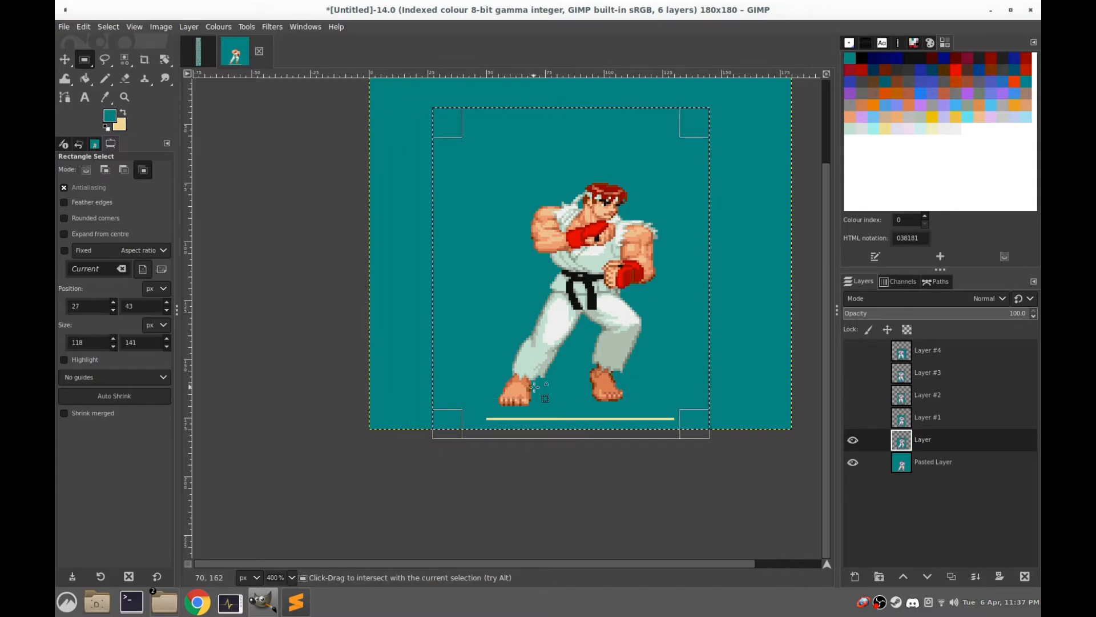
pyautogui.hotkey('ctrl', 'x')
pyautogui.hotkey('ctrl', 'v')
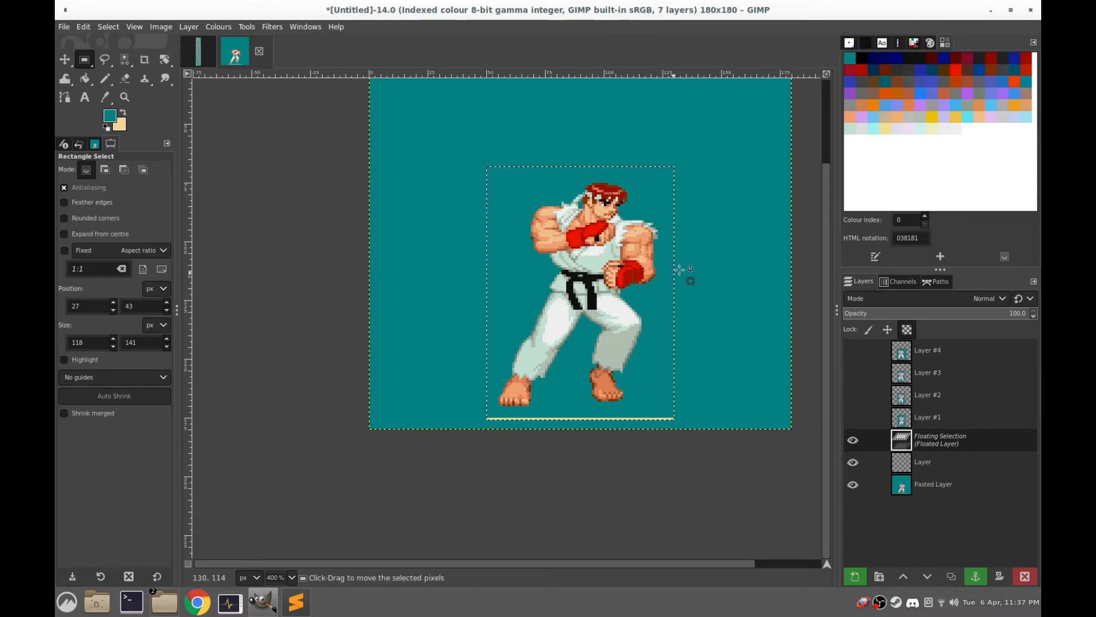
pyautogui.click(729, 245)
# Show Layer #1 and toggle its visibility repeatedly to compare the third frame's alignment with the second frame
pyautogui.click(853, 417)
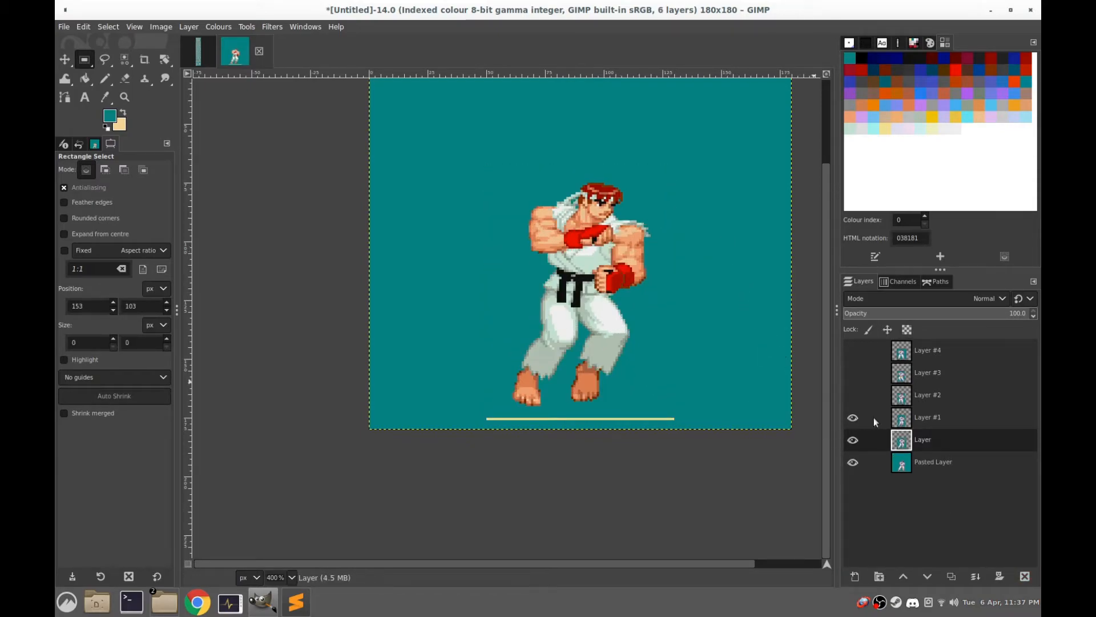
pyautogui.click(903, 420)
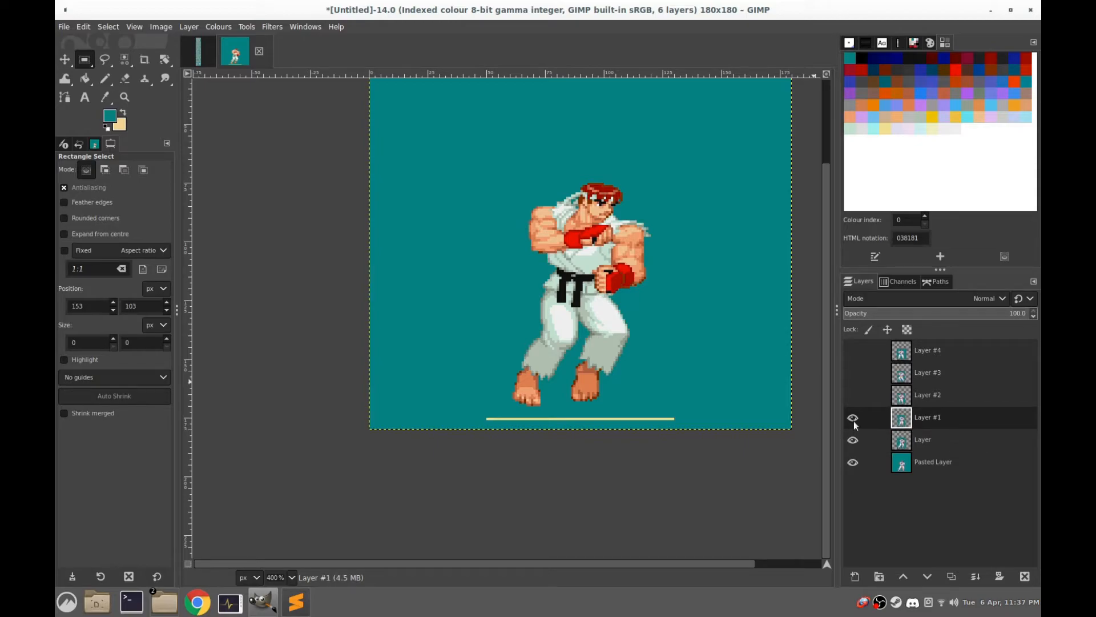
pyautogui.click(853, 418)
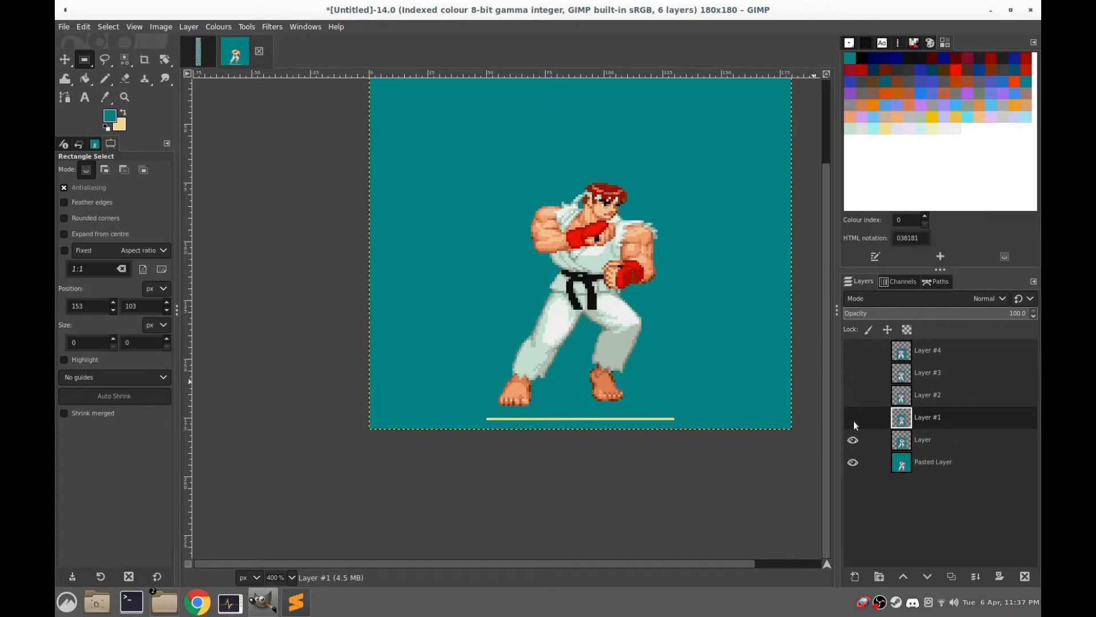
pyautogui.click(854, 420)
pyautogui.click(854, 421)
pyautogui.click(854, 421)
pyautogui.click(854, 420)
pyautogui.click(853, 421)
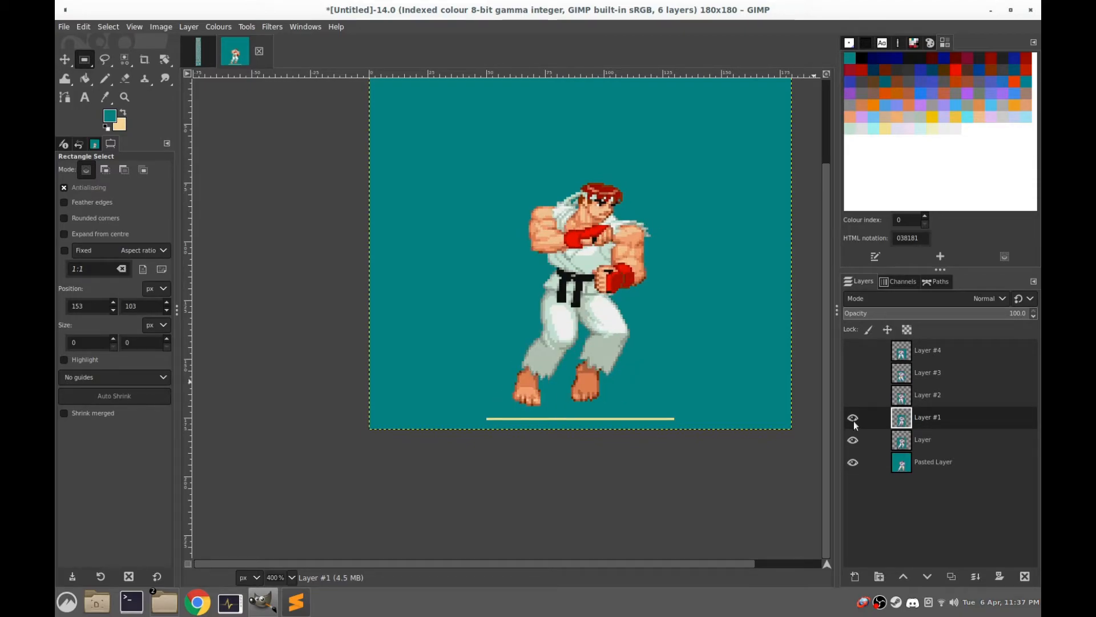
# Show Layer #2, select about 101 × 127 px around its figure and ground line, move it 2 px right, and anchor it
pyautogui.click(881, 393)
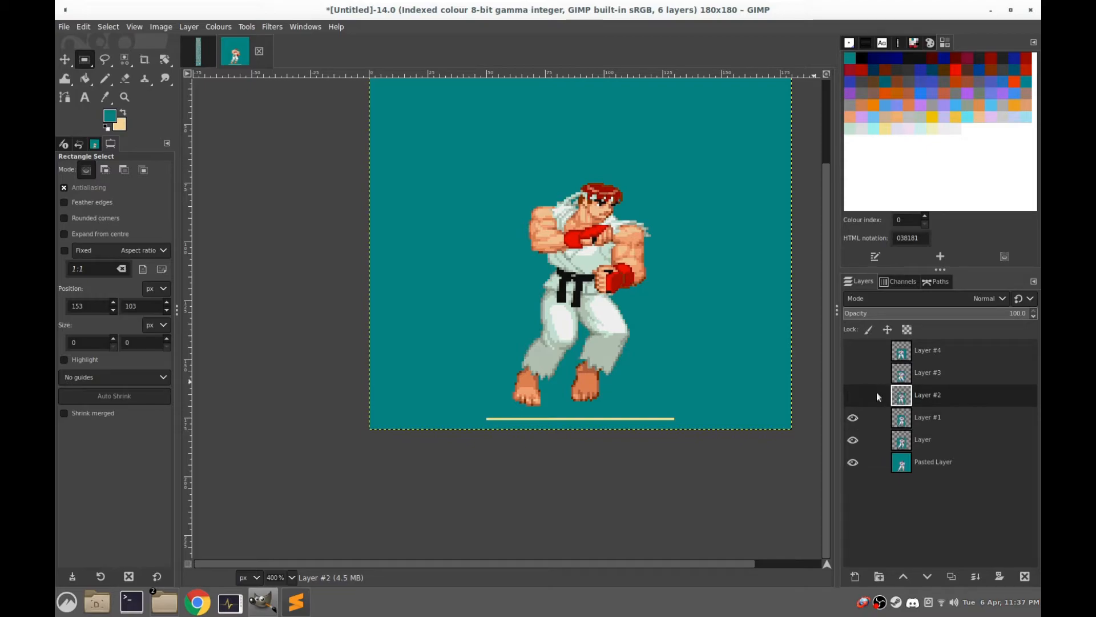
pyautogui.click(850, 396)
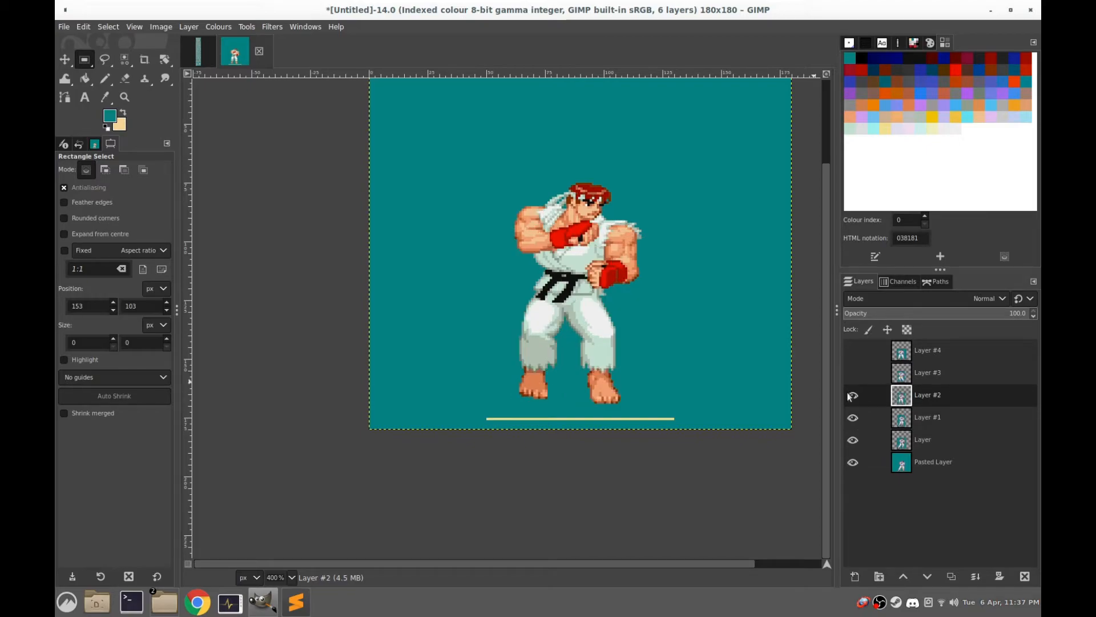
pyautogui.moveTo(678, 141); pyautogui.dragTo(440, 438)
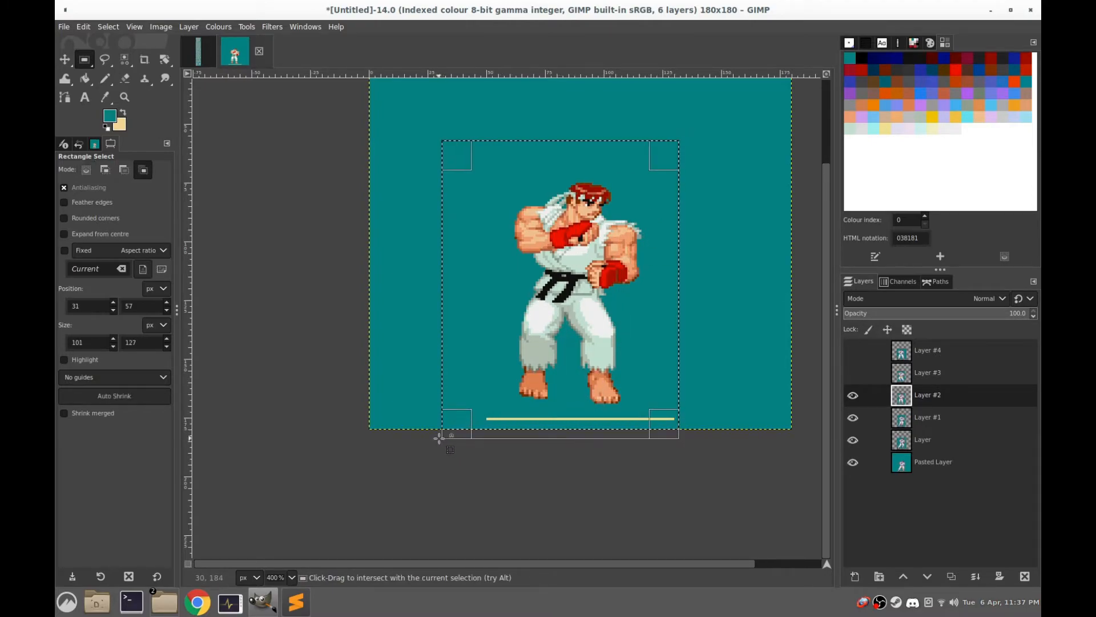
pyautogui.keyDown('ctrl'); pyautogui.keyDown('alt'); pyautogui.click(440, 438); pyautogui.keyUp('alt'); pyautogui.keyUp('ctrl')
pyautogui.press('Right')
pyautogui.press('Right')
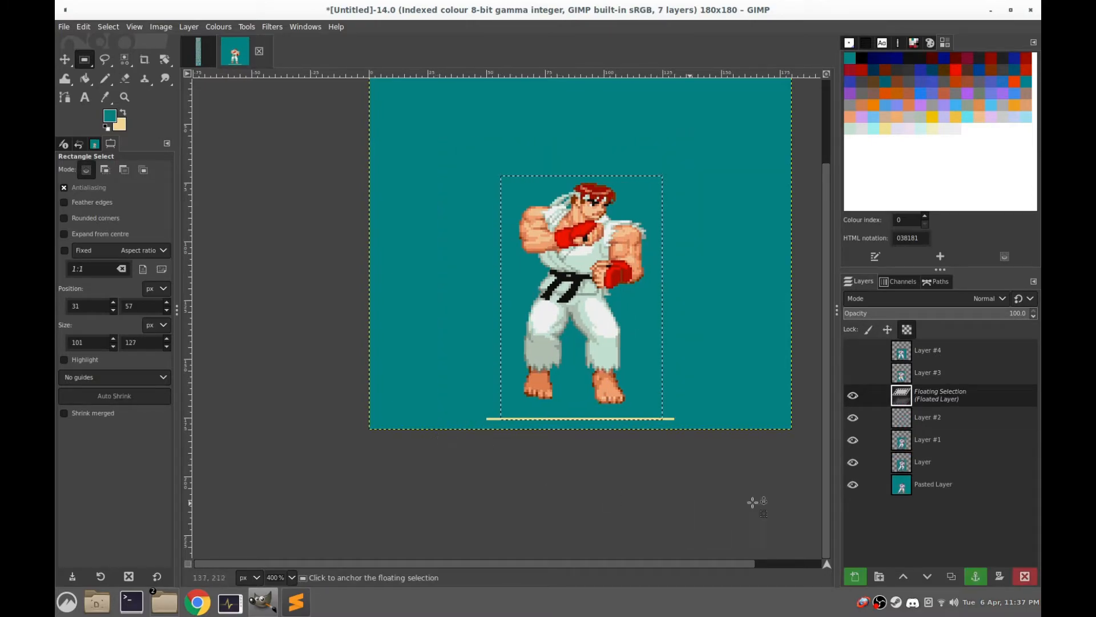
pyautogui.click(852, 393)
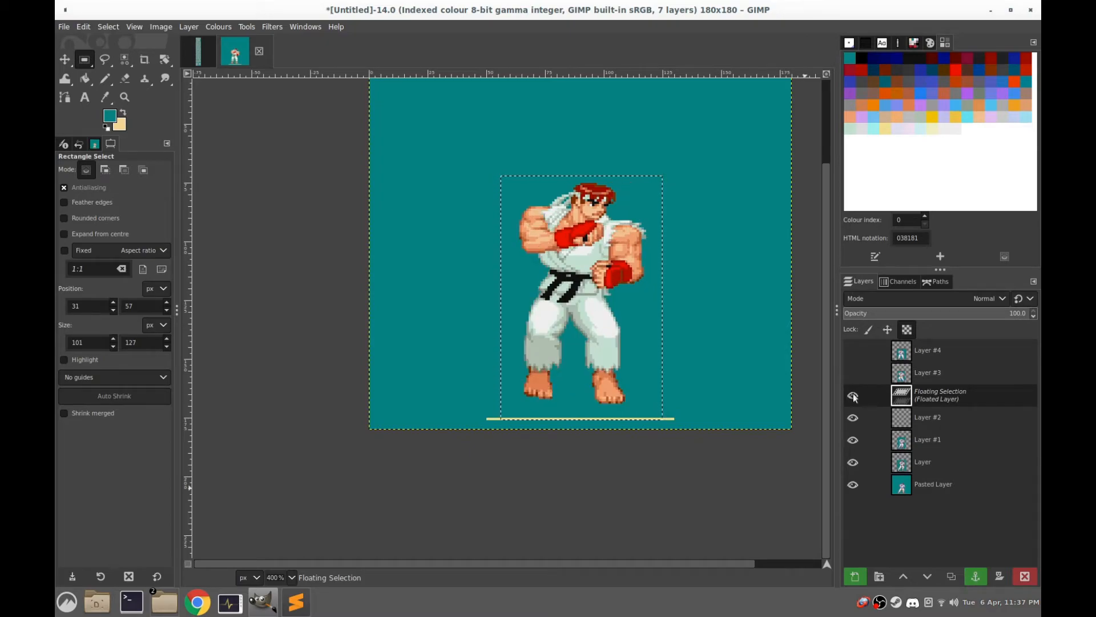
pyautogui.click(699, 220)
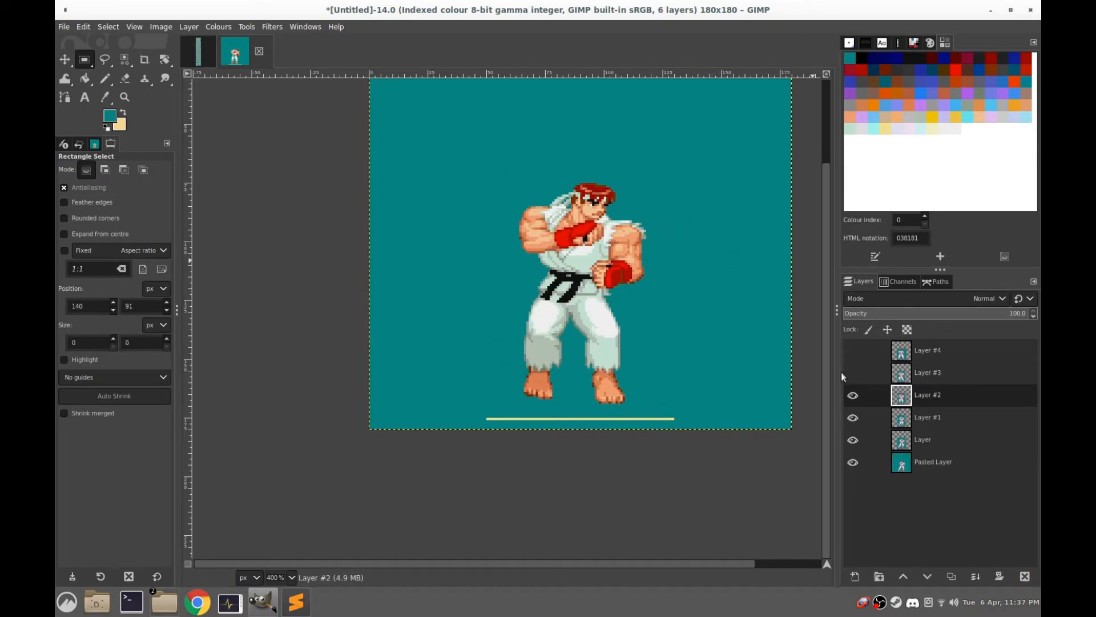
# Show Layer #3 and toggle its visibility to compare the fifth frame's alignment with the fourth frame
pyautogui.click(853, 372)
pyautogui.click(910, 376)
pyautogui.click(852, 373)
pyautogui.click(852, 372)
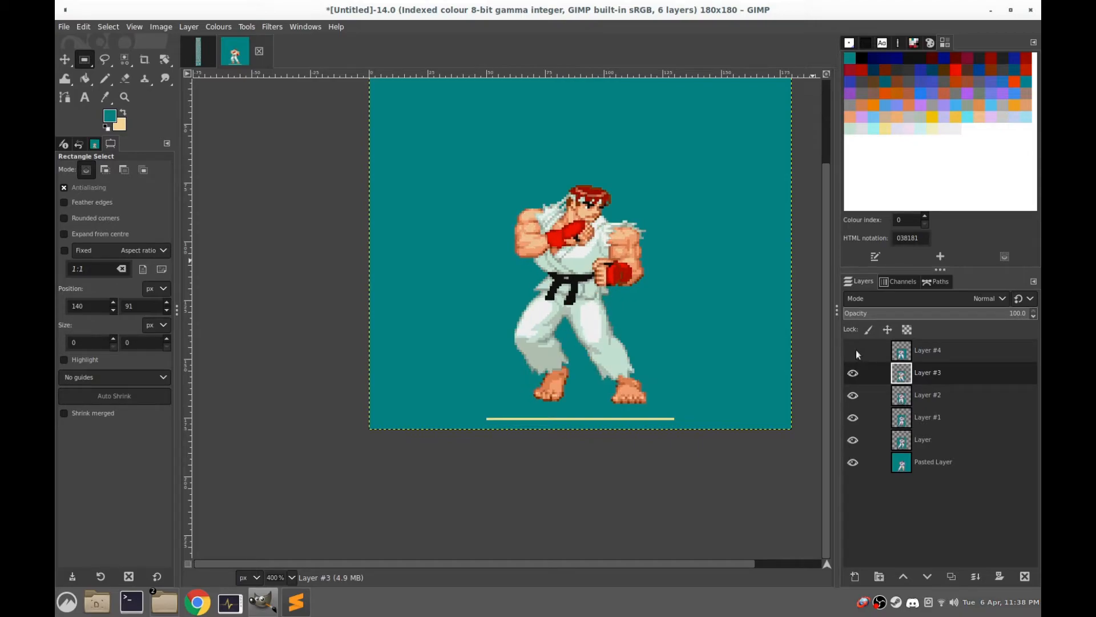
# Show Layer #4 and toggle its visibility repeatedly to compare the sixth frame's alignment with the fifth frame
pyautogui.click(855, 351)
pyautogui.click(900, 350)
pyautogui.click(853, 350)
pyautogui.click(854, 351)
pyautogui.click(854, 350)
pyautogui.click(853, 351)
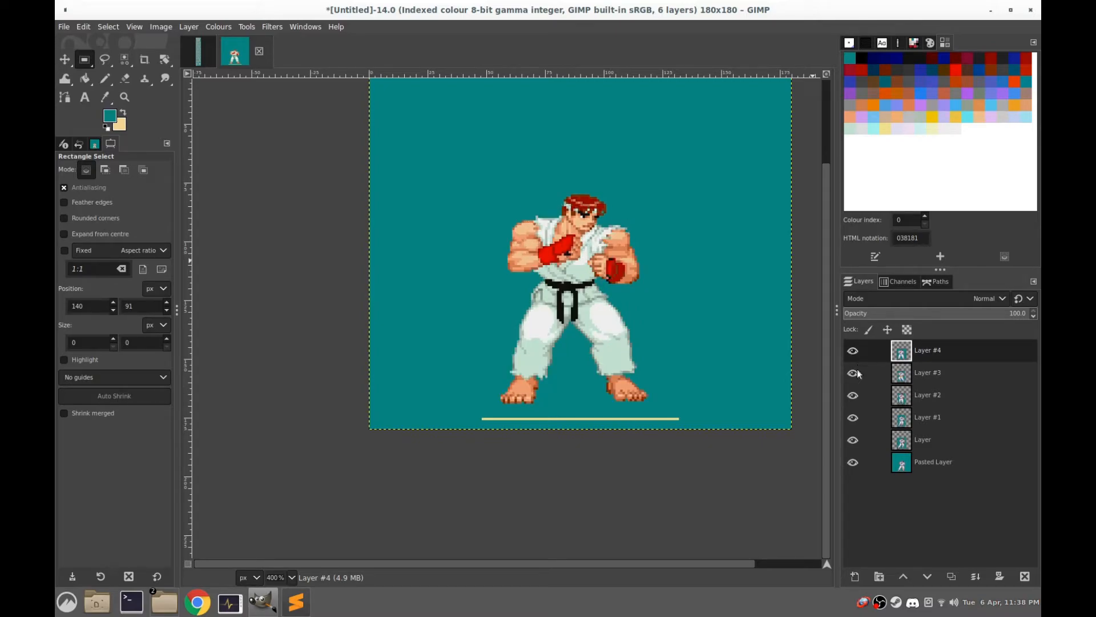
# Hide the five layers above the Pasted Layer and show them again to review the walking frames in sequence
pyautogui.click(853, 352)
pyautogui.click(853, 352)
pyautogui.click(853, 352)
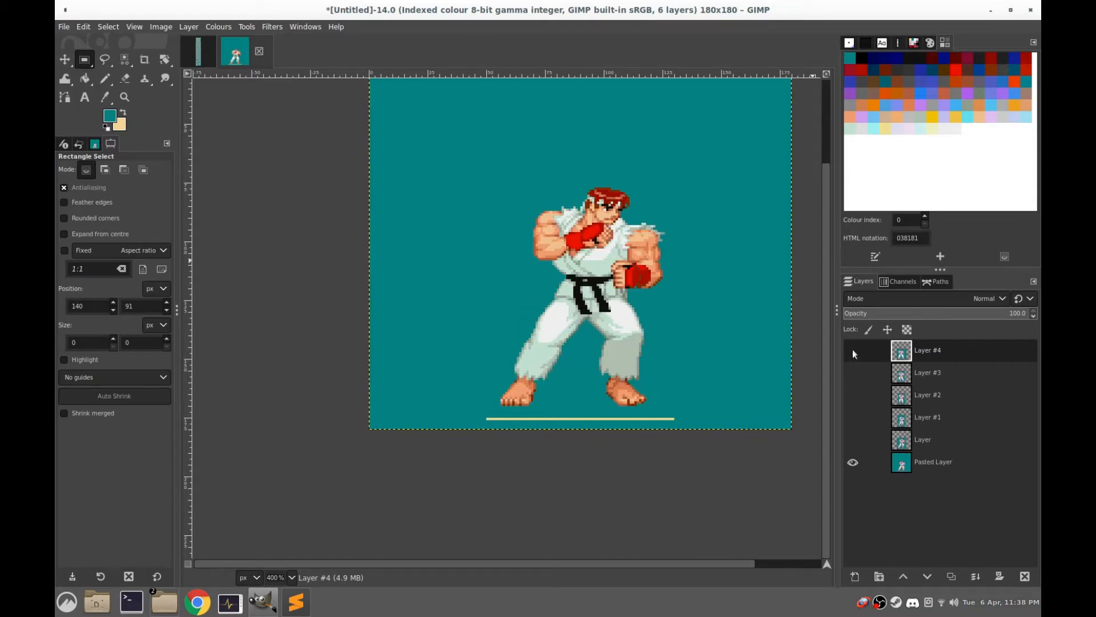
pyautogui.moveTo(853, 352); pyautogui.dragTo(854, 403)
pyautogui.moveTo(854, 448); pyautogui.dragTo(851, 393)
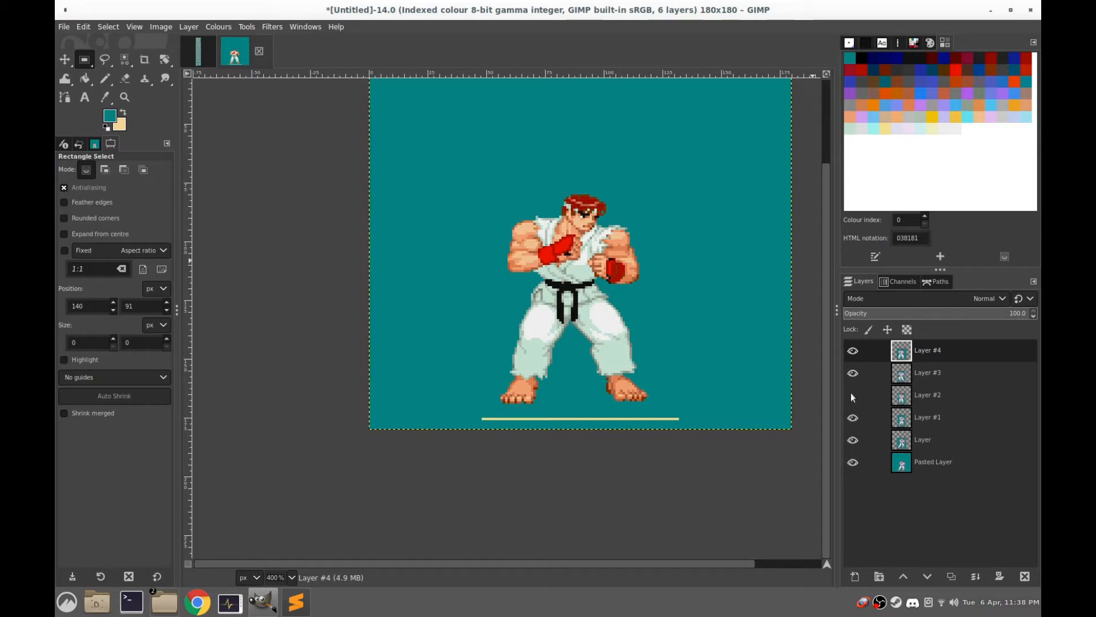
# Open the animation playback preview of the walk image, set its zoom to 200%, and enlarge the window to fit the whole figure
pyautogui.click(276, 26)
pyautogui.moveTo(359, 280)
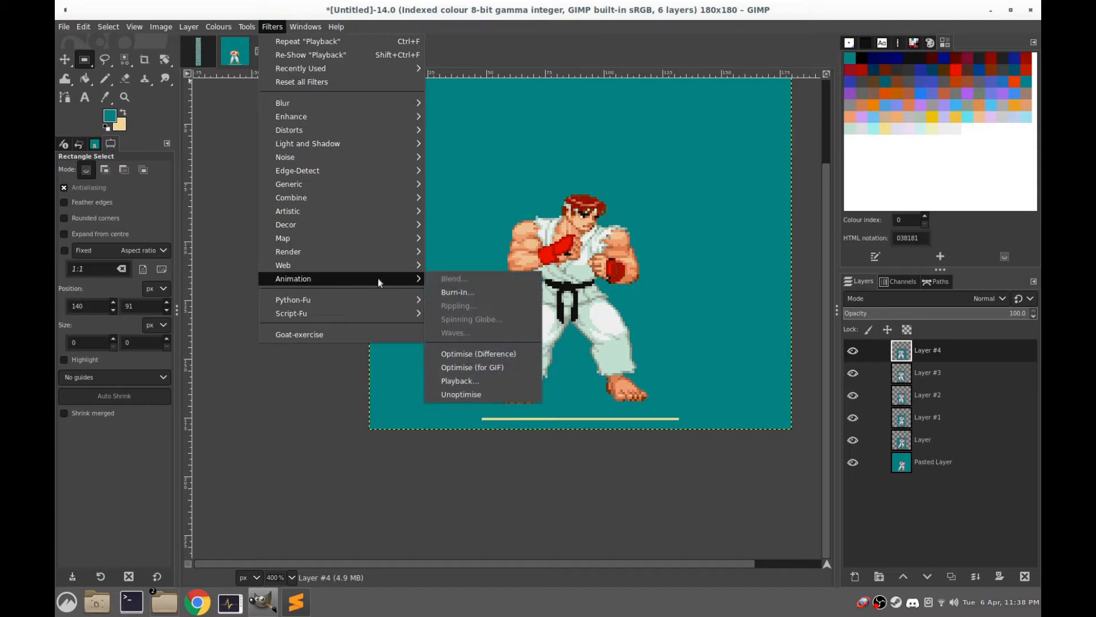
pyautogui.click(459, 381)
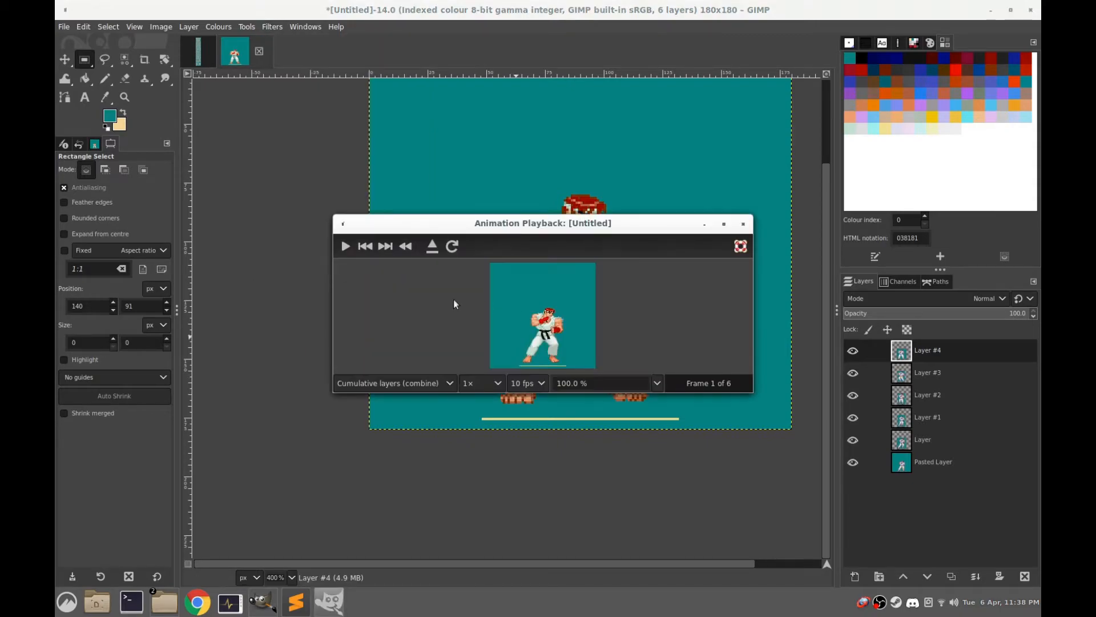
pyautogui.click(608, 381)
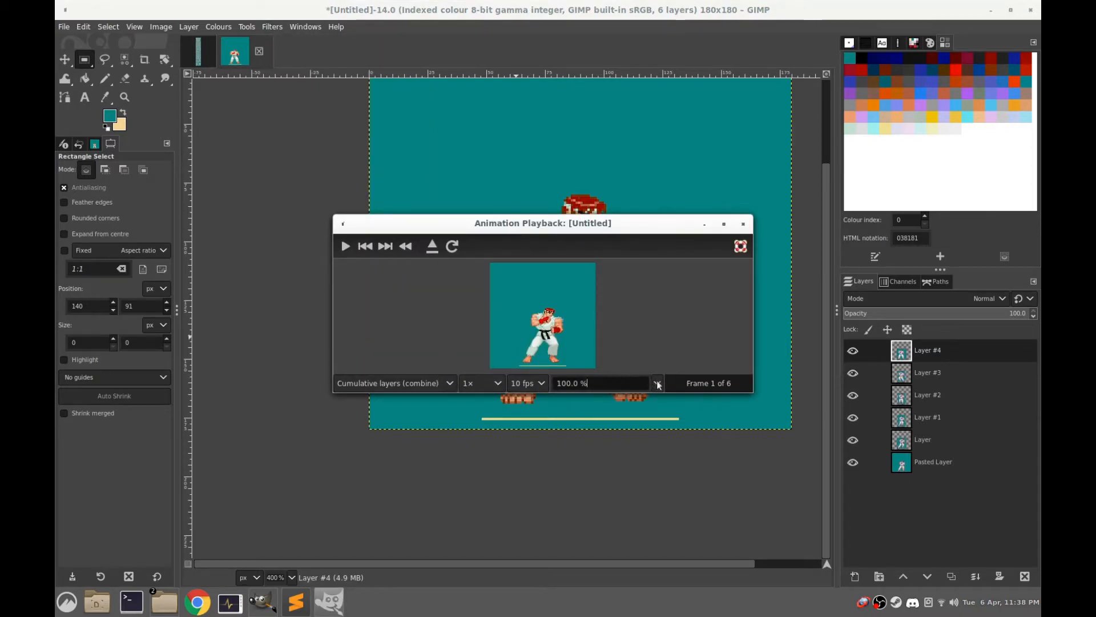
pyautogui.click(657, 384)
pyautogui.click(631, 435)
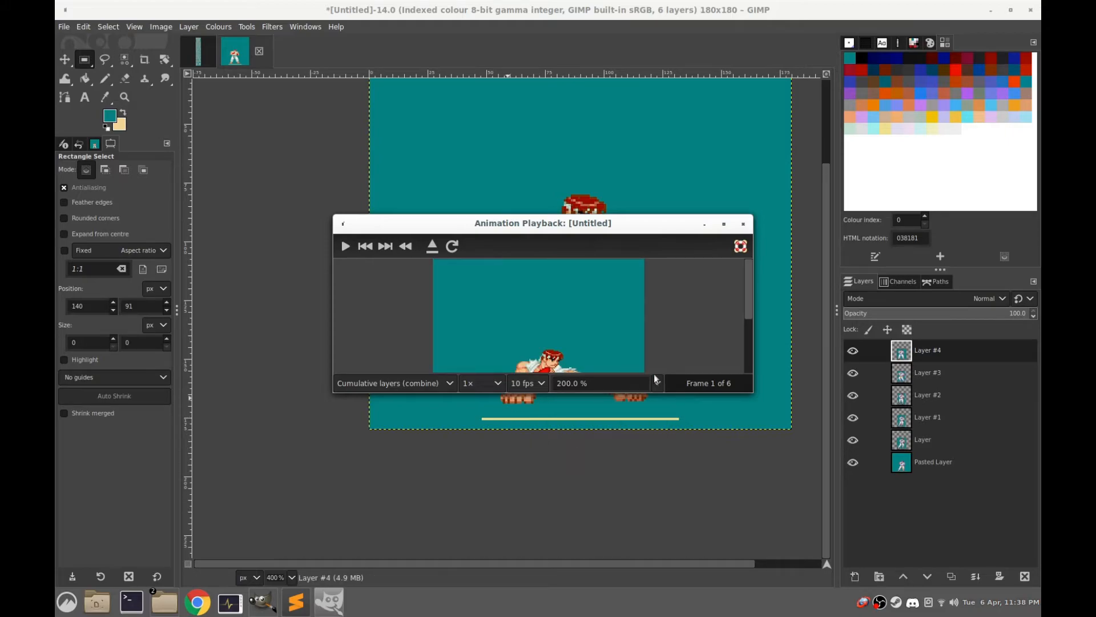
pyautogui.moveTo(749, 391); pyautogui.dragTo(750, 530)
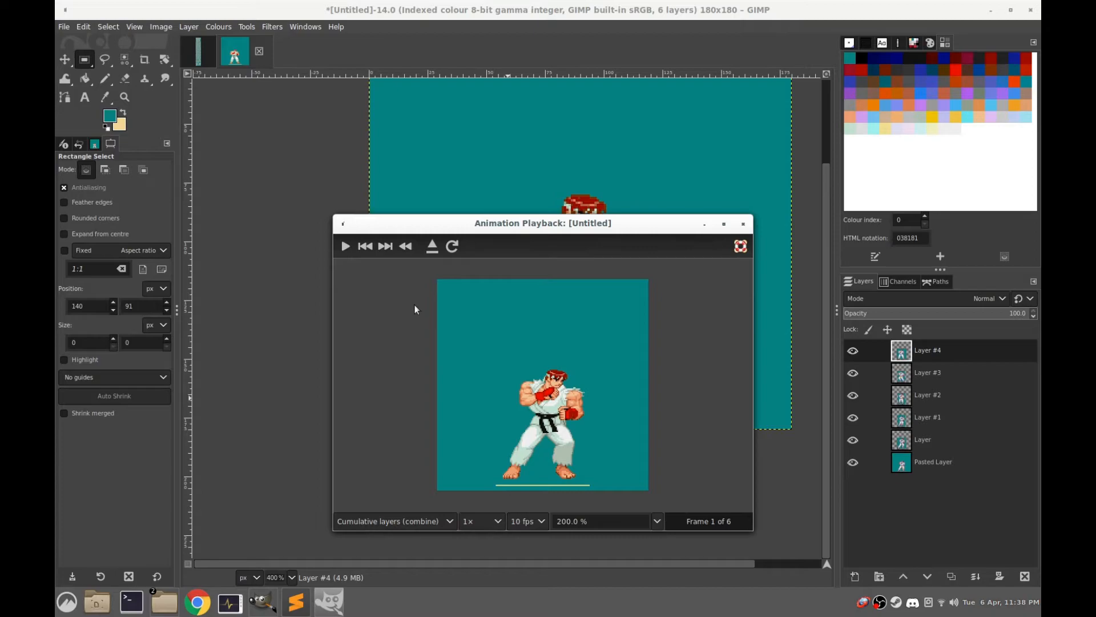
# Play the walk animation, slow its playback speed to 0.25×, and stop it after checking the movement
pyautogui.click(346, 247)
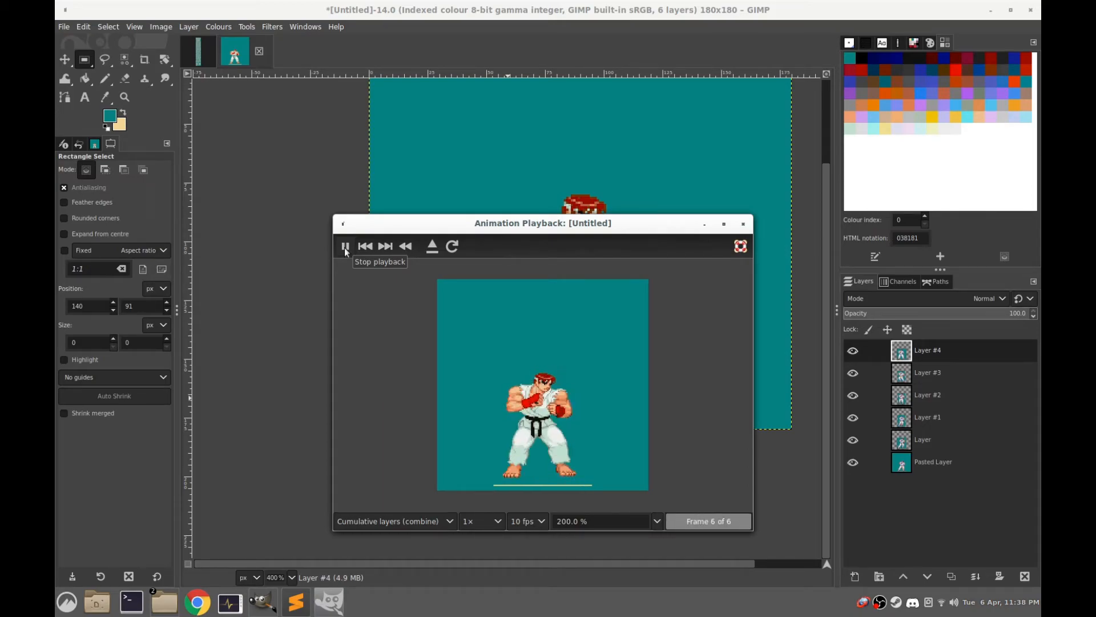
pyautogui.click(486, 520)
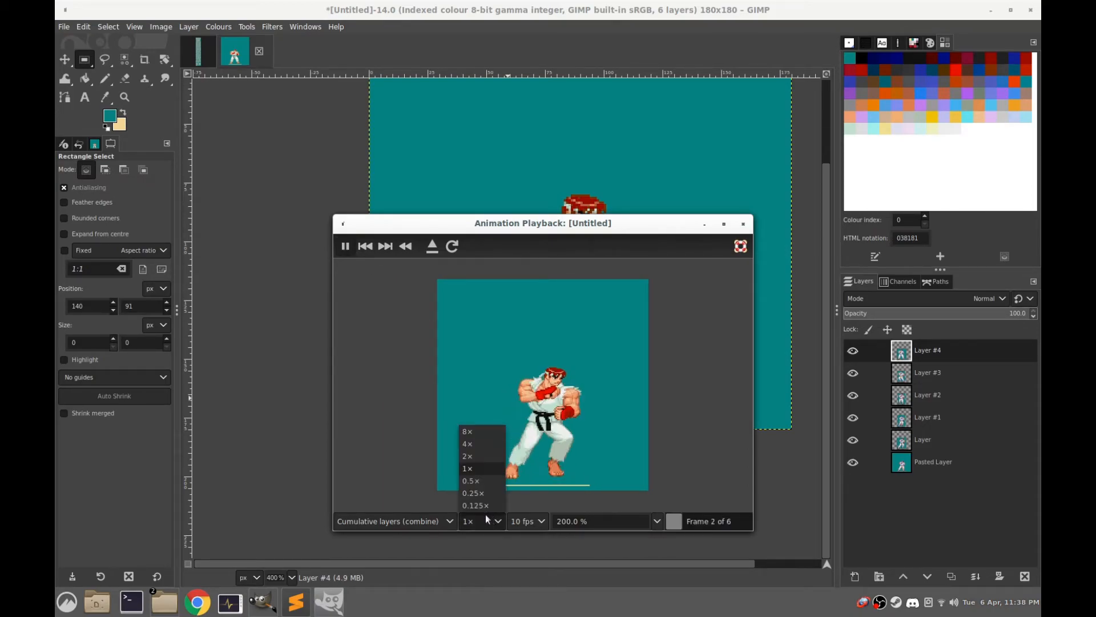
pyautogui.click(479, 496)
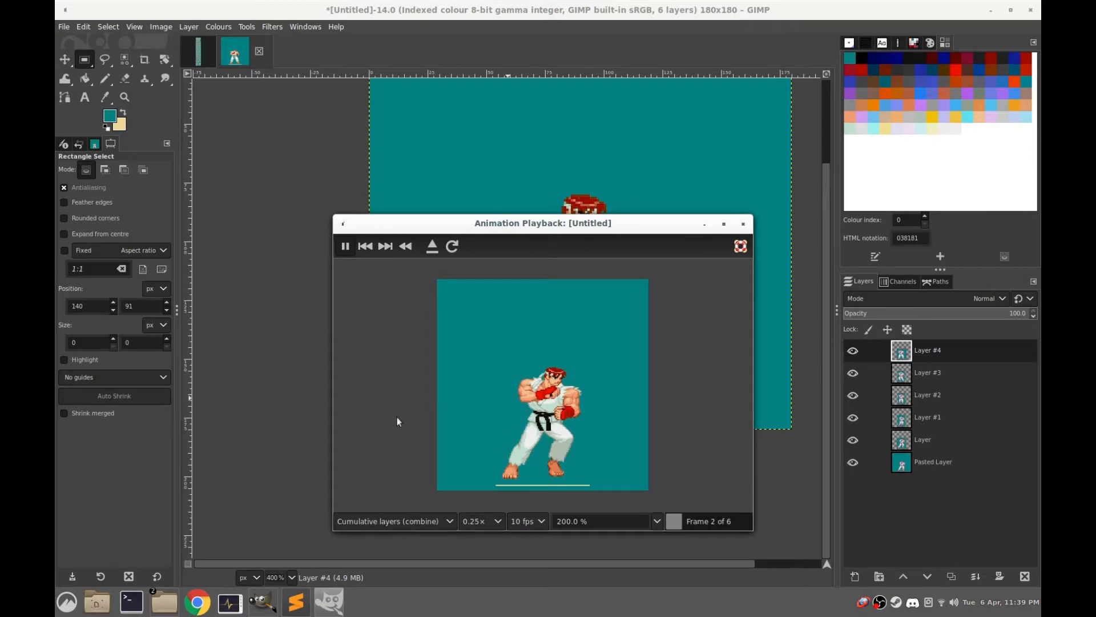
pyautogui.click(345, 246)
# Examine the rows of poses around the walking frames on the sprite sheet, and return to the walk image
pyautogui.click(198, 52)
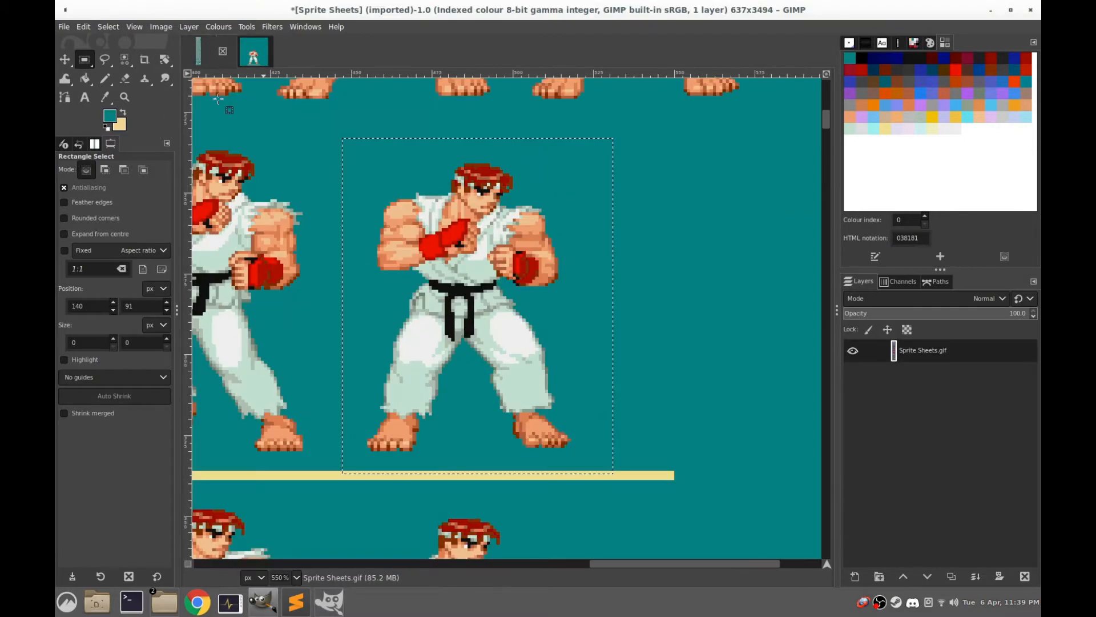
pyautogui.scroll(-4, 362, 380)
pyautogui.moveTo(309, 389); pyautogui.dragTo(544, 260)
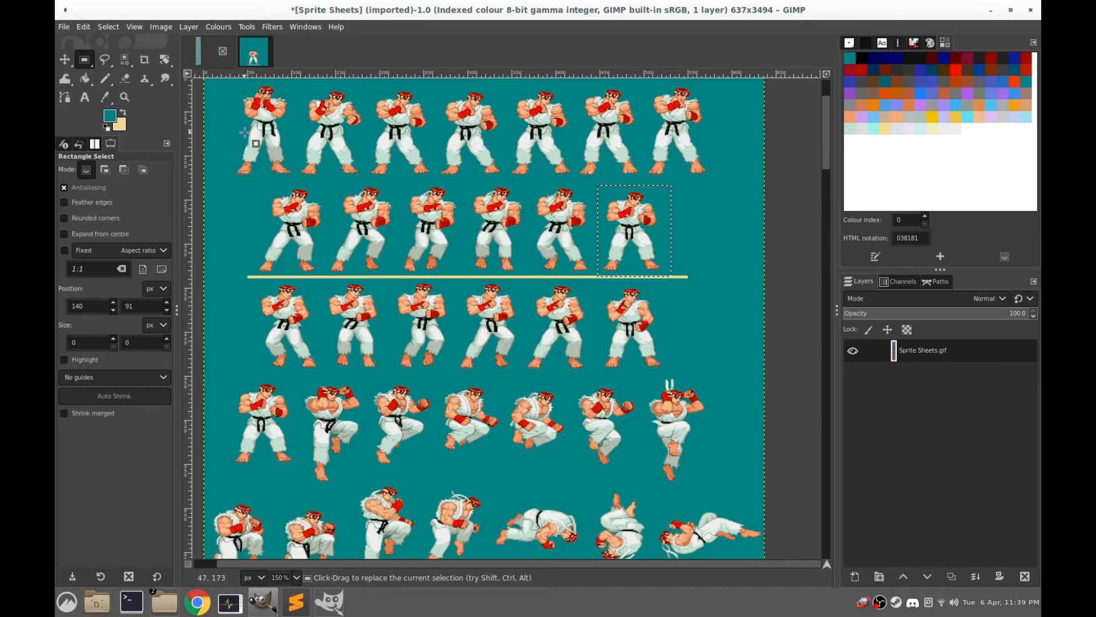
pyautogui.click(255, 51)
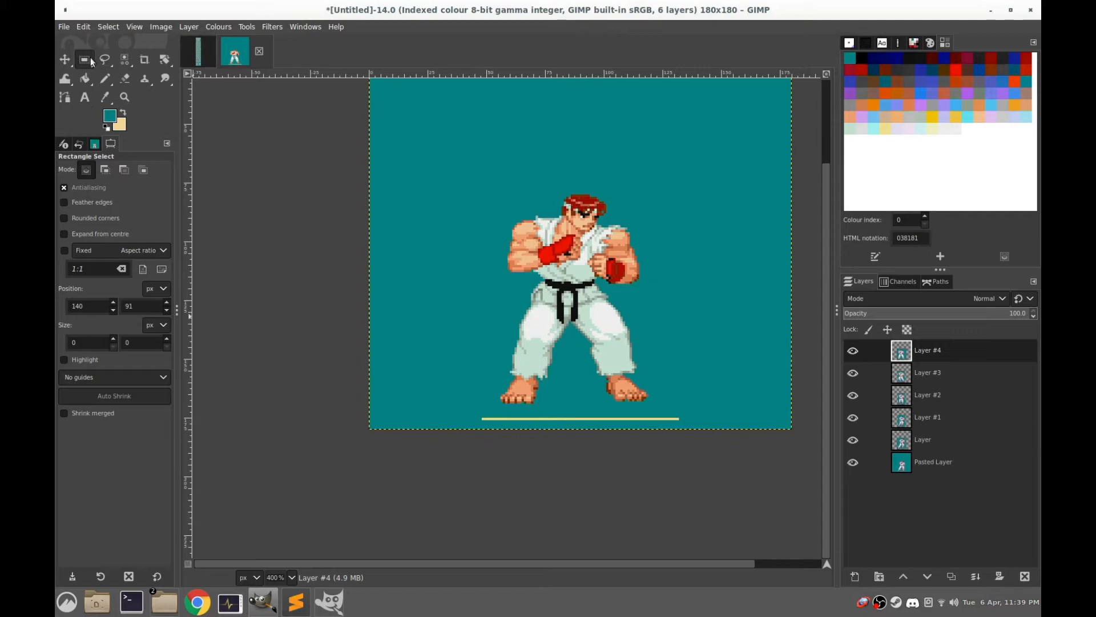
# Select about 108 × 7 px around the ground line, fill it with the teal foreground colour on Layer #4, and make Layer #3 active
pyautogui.moveTo(708, 417); pyautogui.dragTo(452, 431)
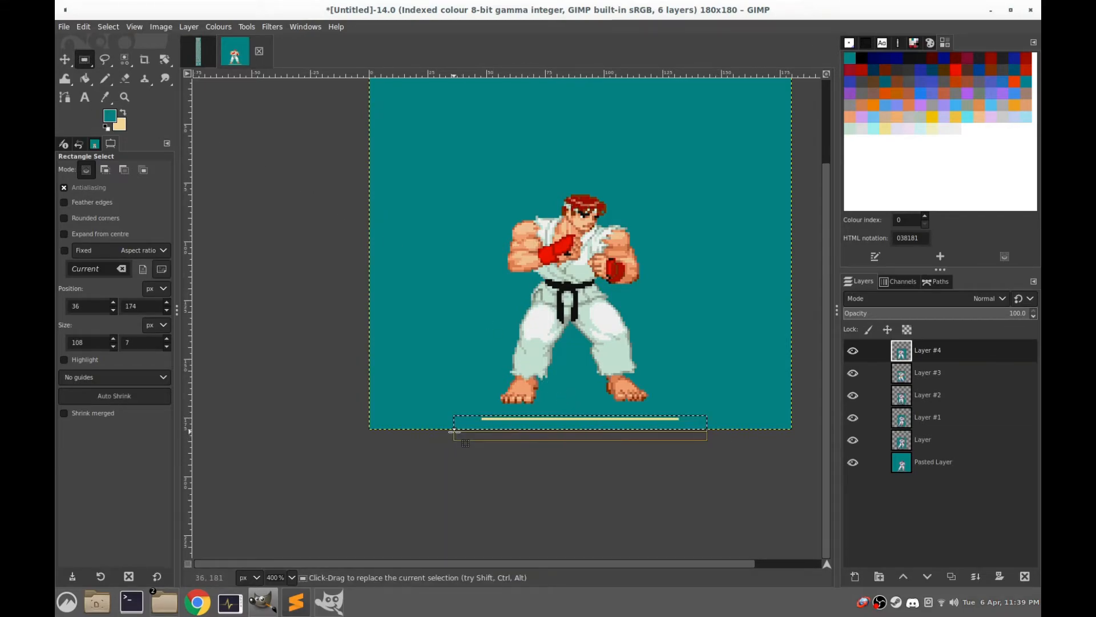
pyautogui.press('ctrl')
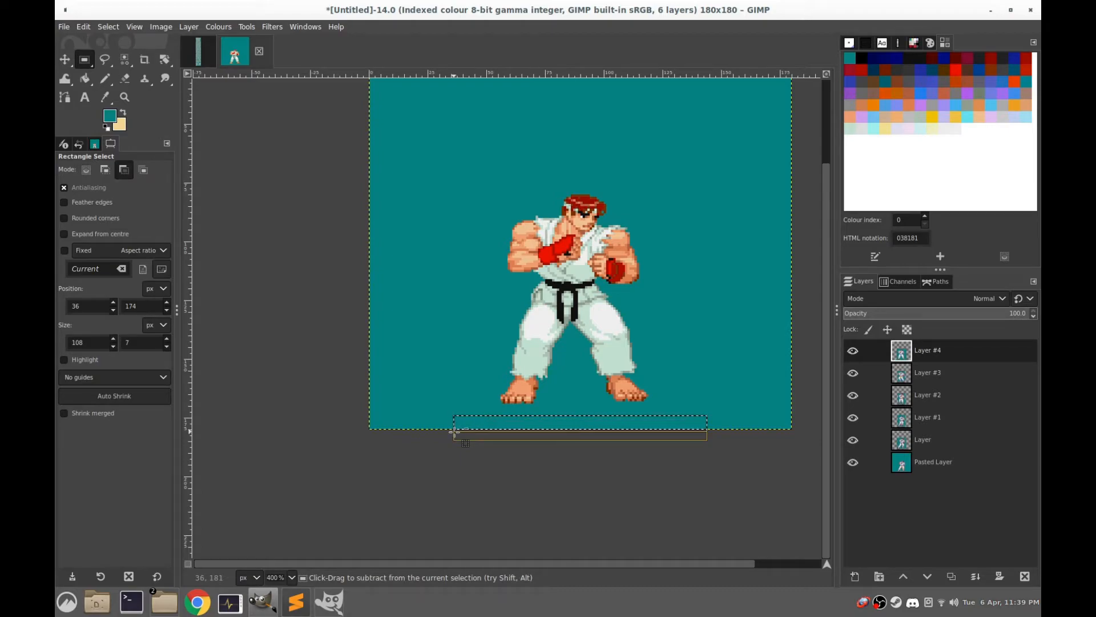
pyautogui.click(901, 375)
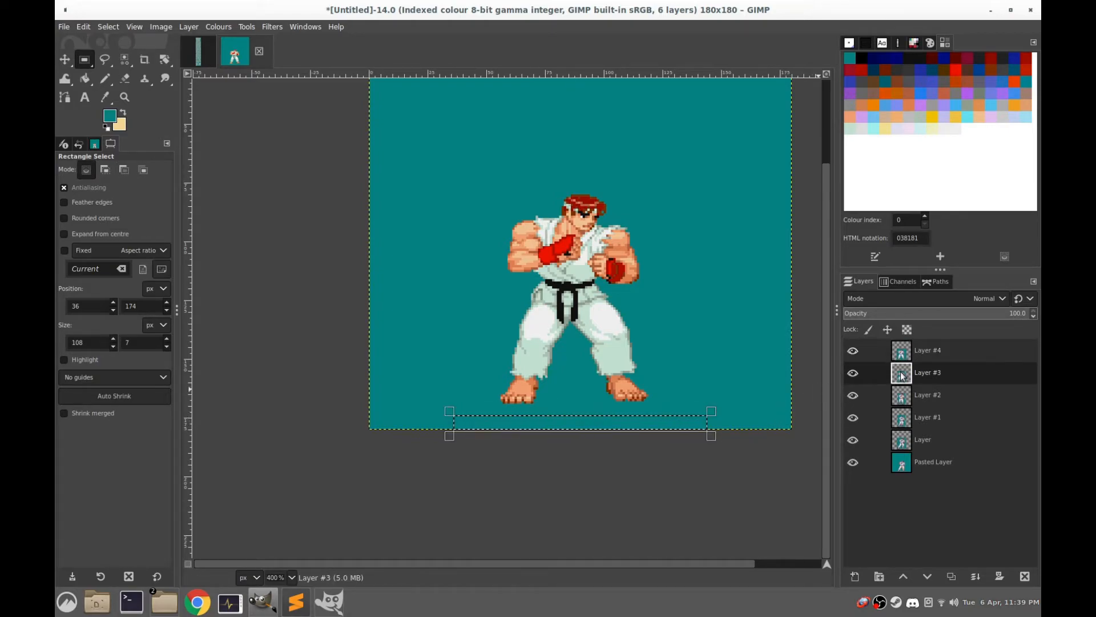
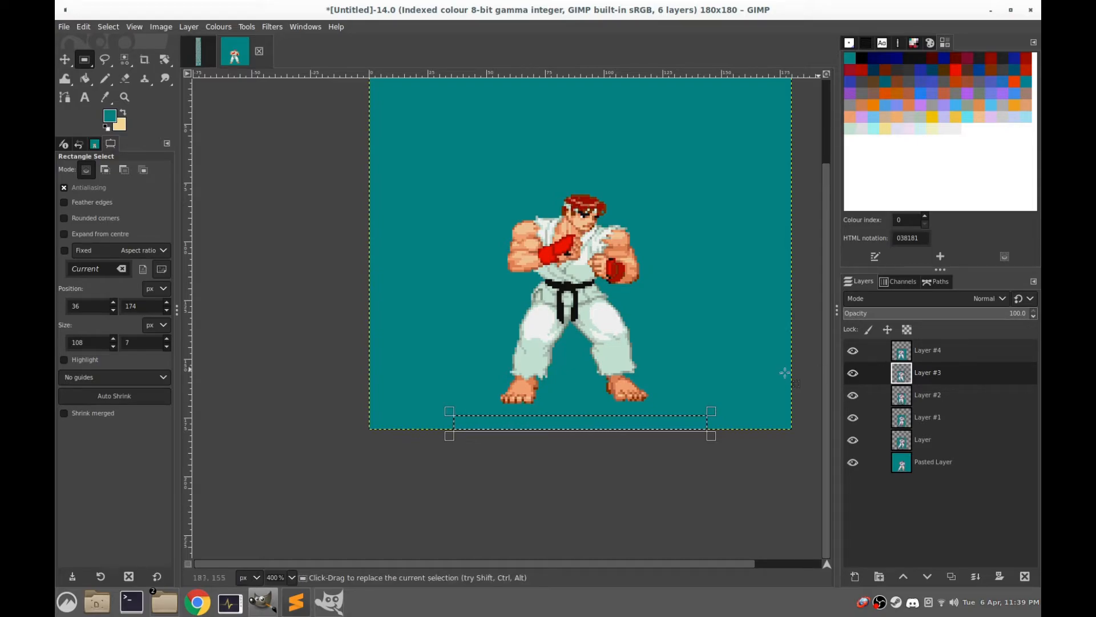
# Hide Layer #4 and shrink the selection around Layer #3's ground line to 108 × 6 px at position 36, 175
pyautogui.click(853, 350)
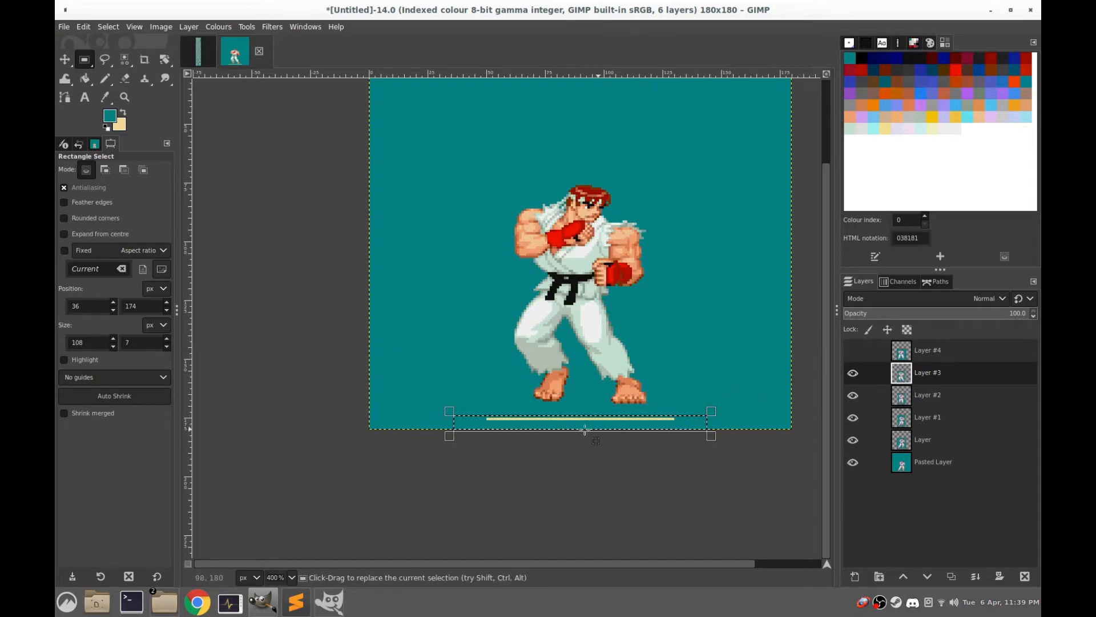
pyautogui.scroll(3, 578, 423)
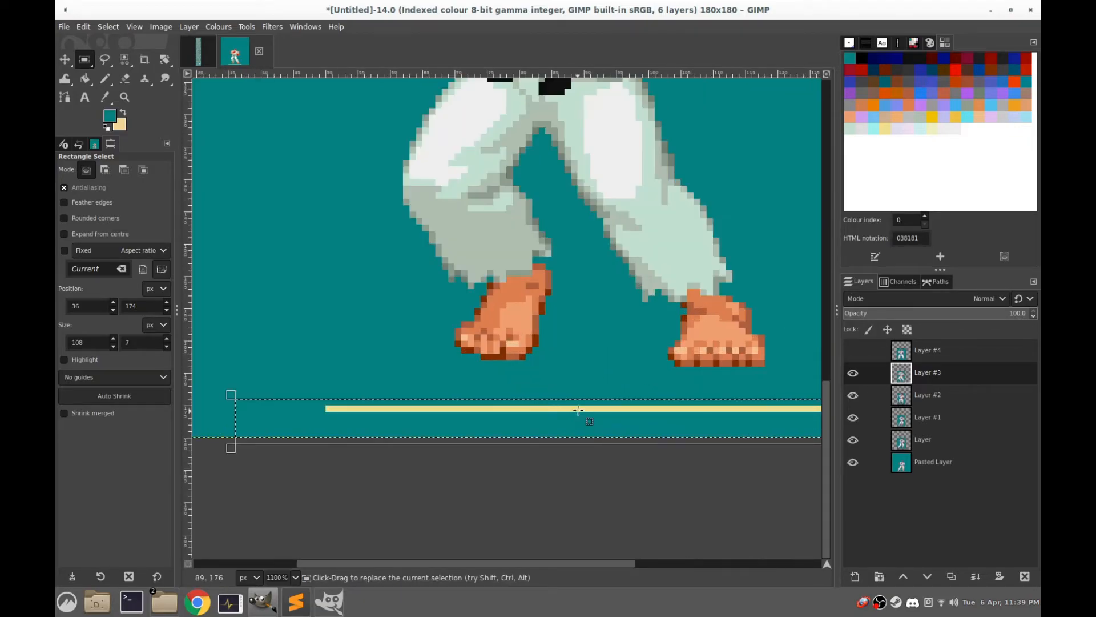
pyautogui.moveTo(577, 406); pyautogui.dragTo(577, 412)
pyautogui.scroll(-3, 577, 411)
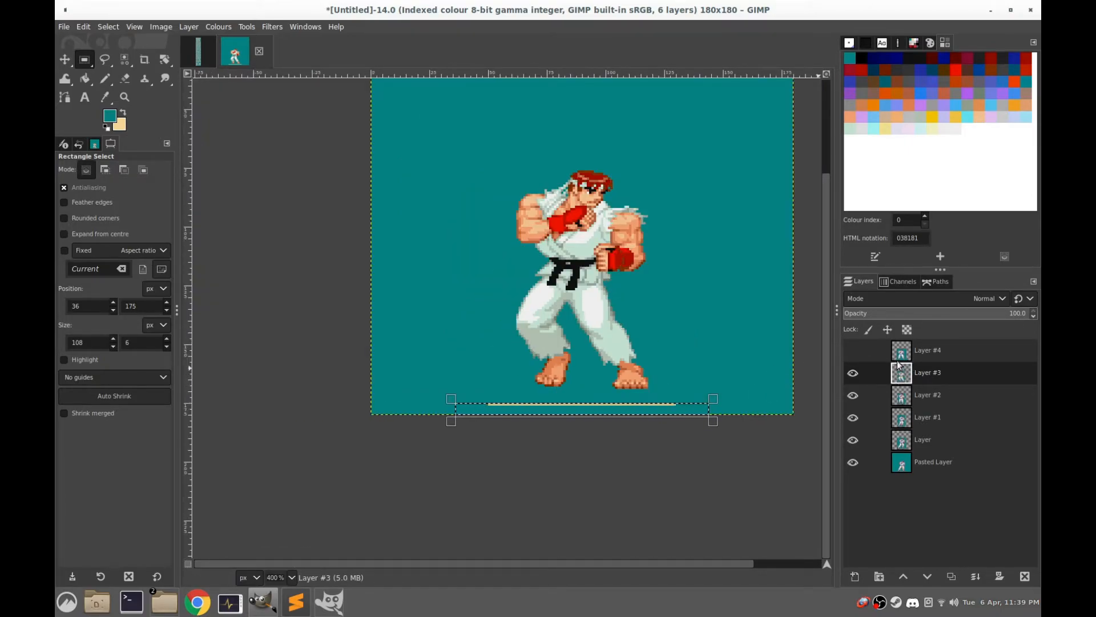
# Make Pasted Layer active, hide all layers above it, and fill the selected ground strip with the teal foreground colour
pyautogui.click(907, 397)
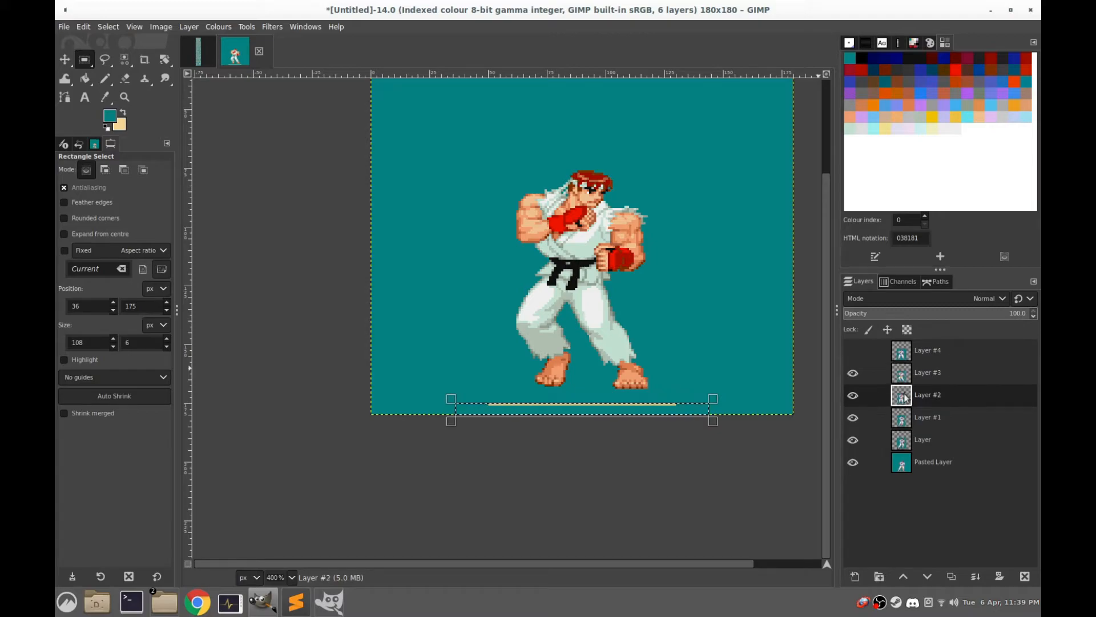
pyautogui.click(906, 421)
pyautogui.click(902, 445)
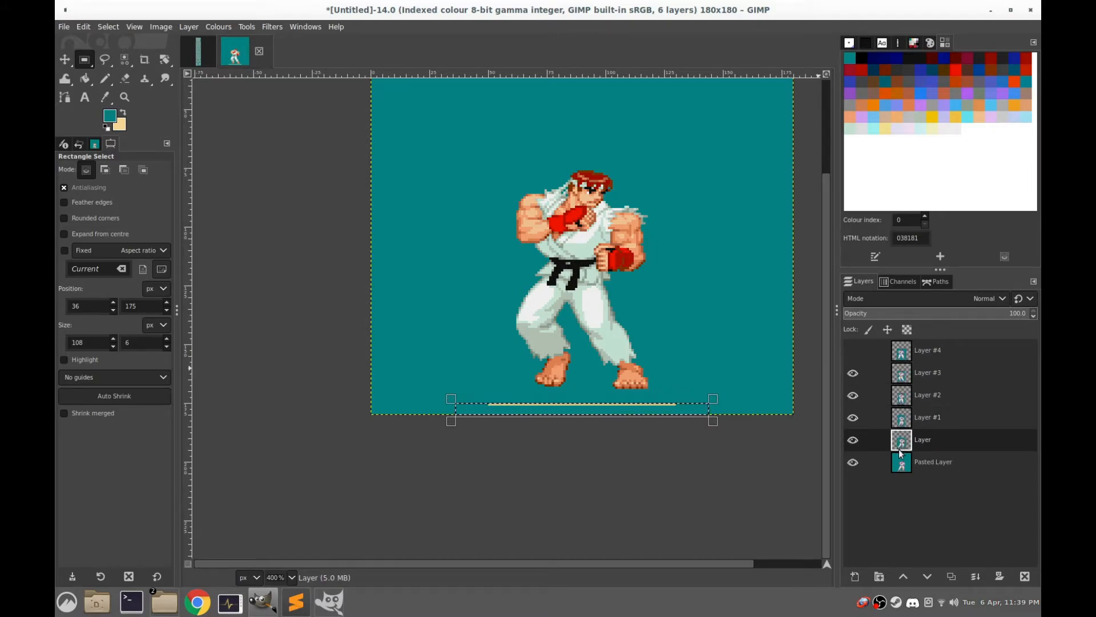
pyautogui.click(899, 467)
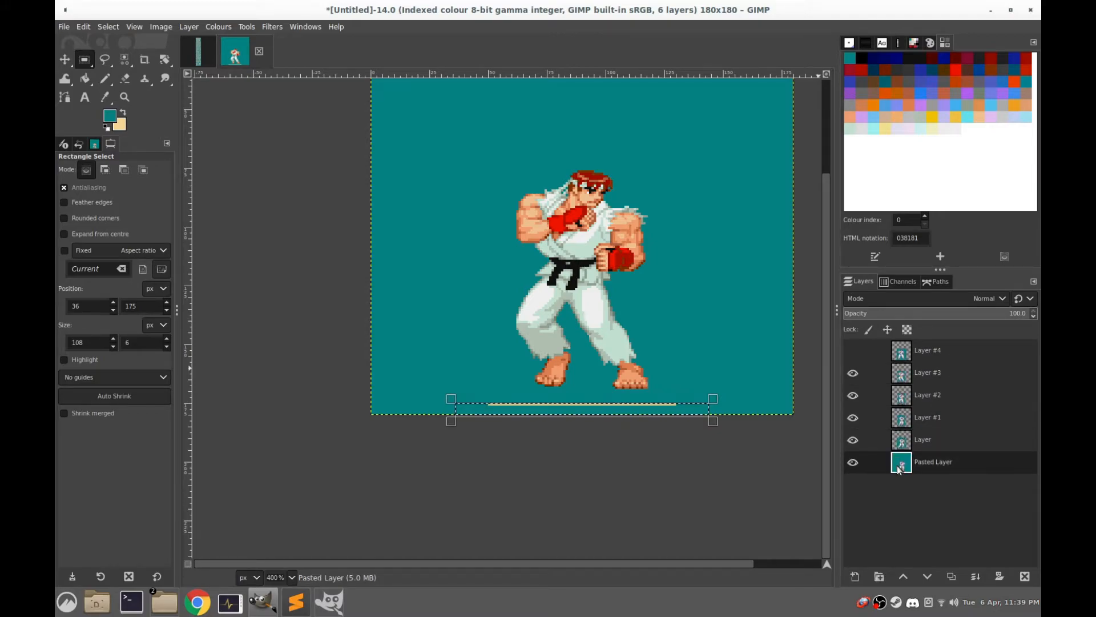
pyautogui.click(852, 373)
pyautogui.click(853, 395)
pyautogui.click(852, 417)
pyautogui.click(853, 440)
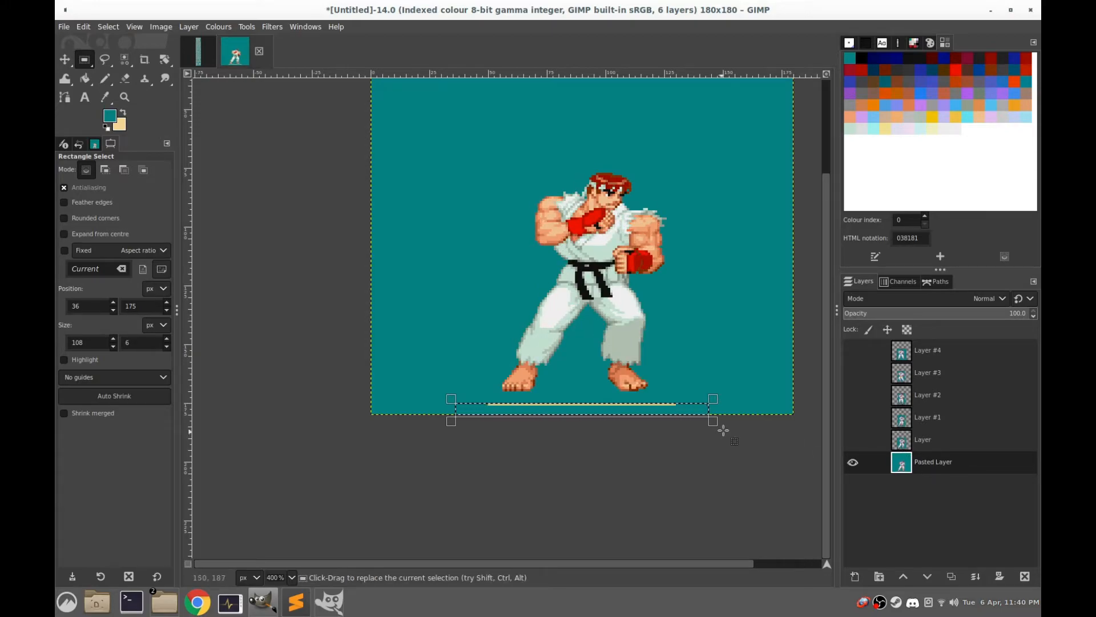
# Show Layer, Layer #1 and Layer #2 again one by one, filling the selected ground strip with teal on each
pyautogui.click(898, 441)
pyautogui.click(851, 441)
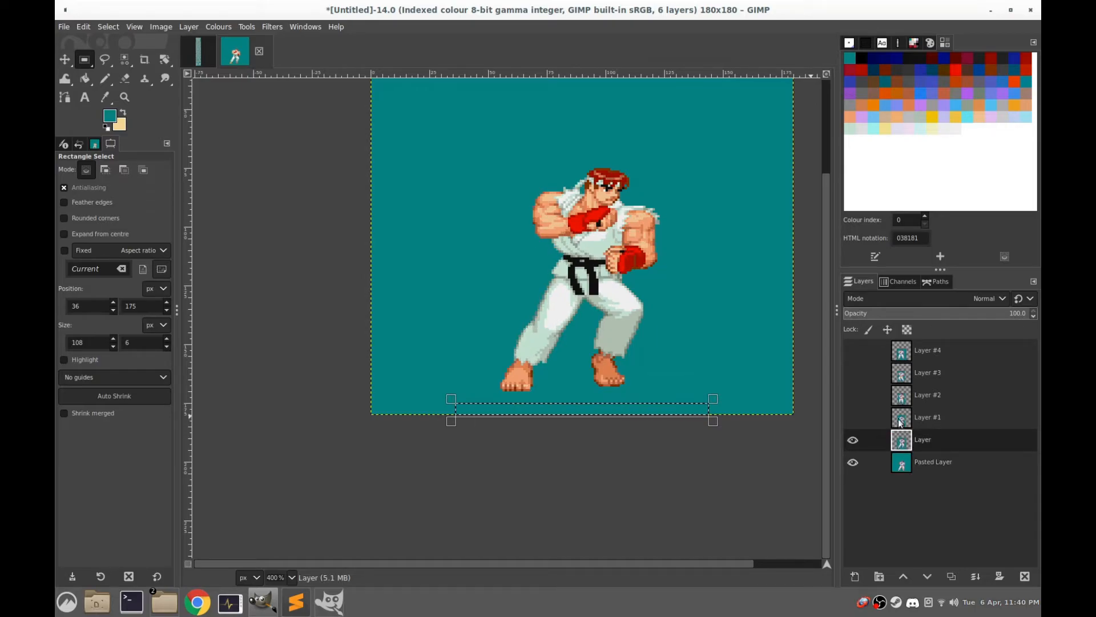
pyautogui.click(900, 421)
pyautogui.click(851, 418)
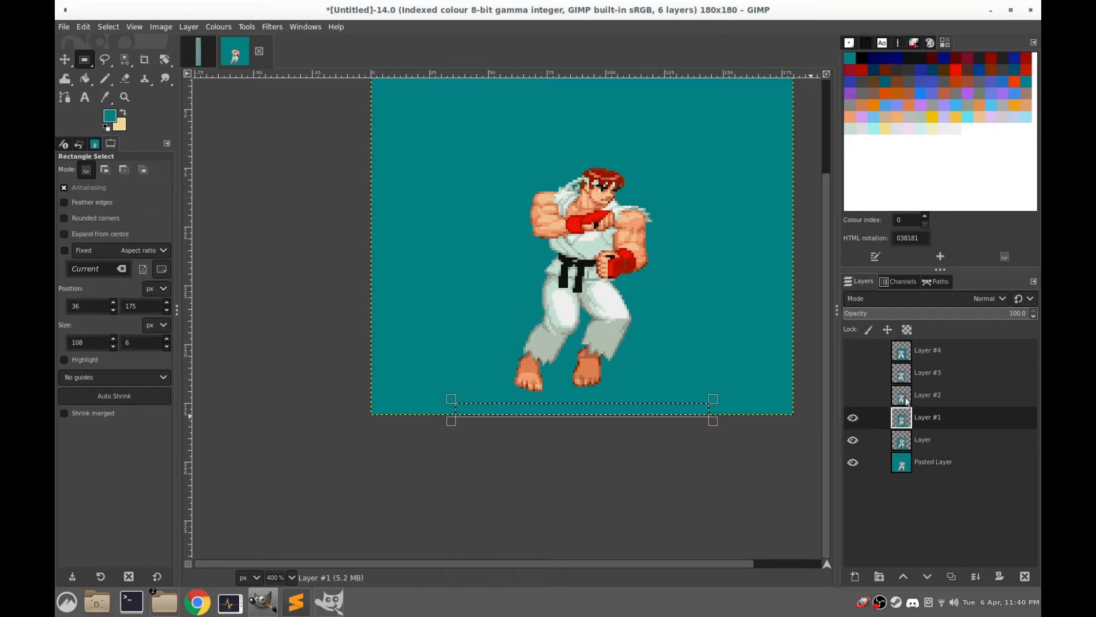
pyautogui.click(901, 400)
pyautogui.click(852, 399)
# Fill the ground strip with teal on Layer #3 and Layer #4, make both visible again, and clear the selection
pyautogui.click(901, 374)
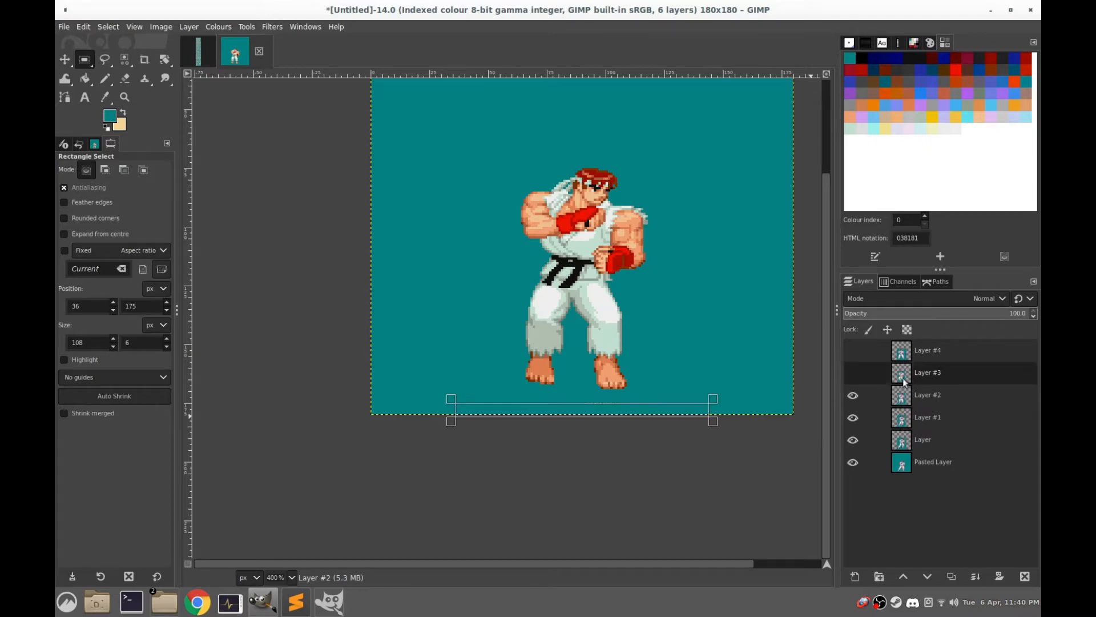
pyautogui.click(852, 373)
pyautogui.click(902, 353)
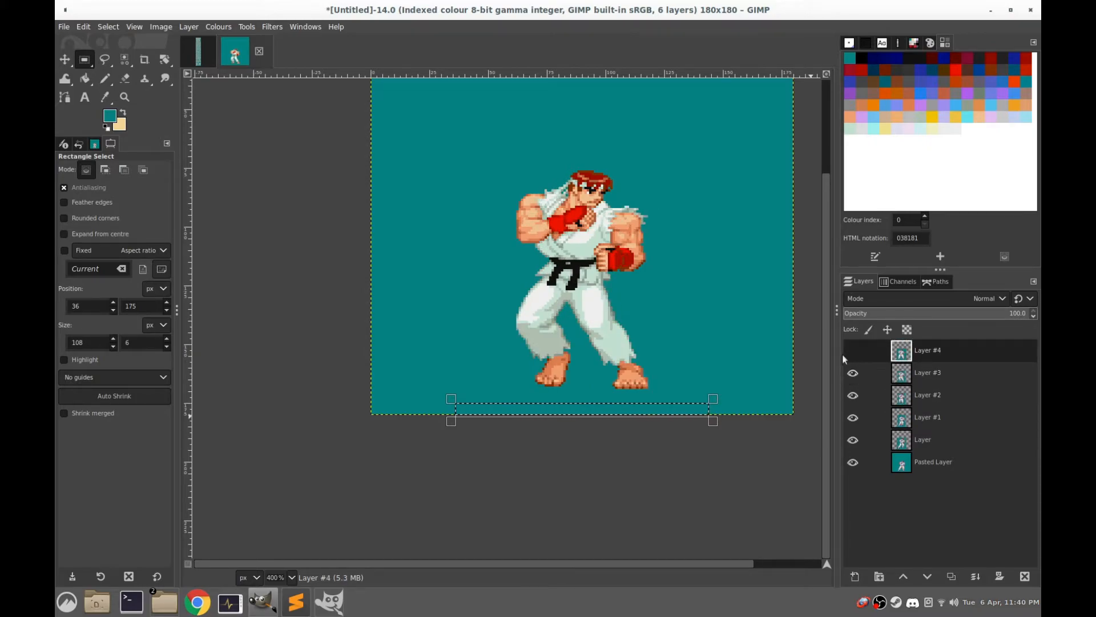
pyautogui.click(852, 350)
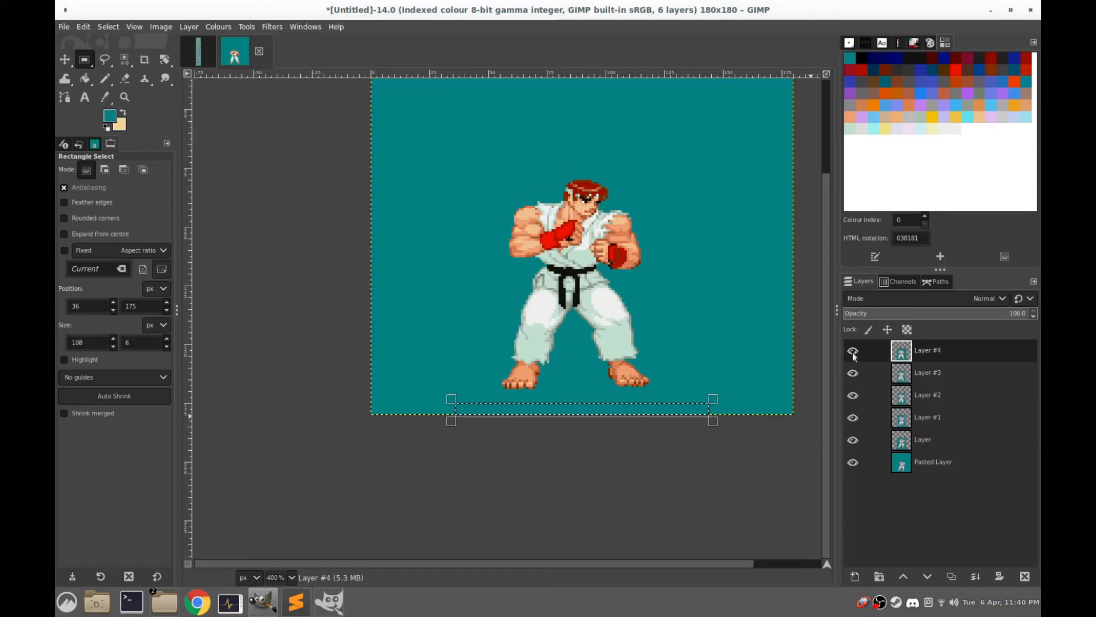
pyautogui.click(731, 280)
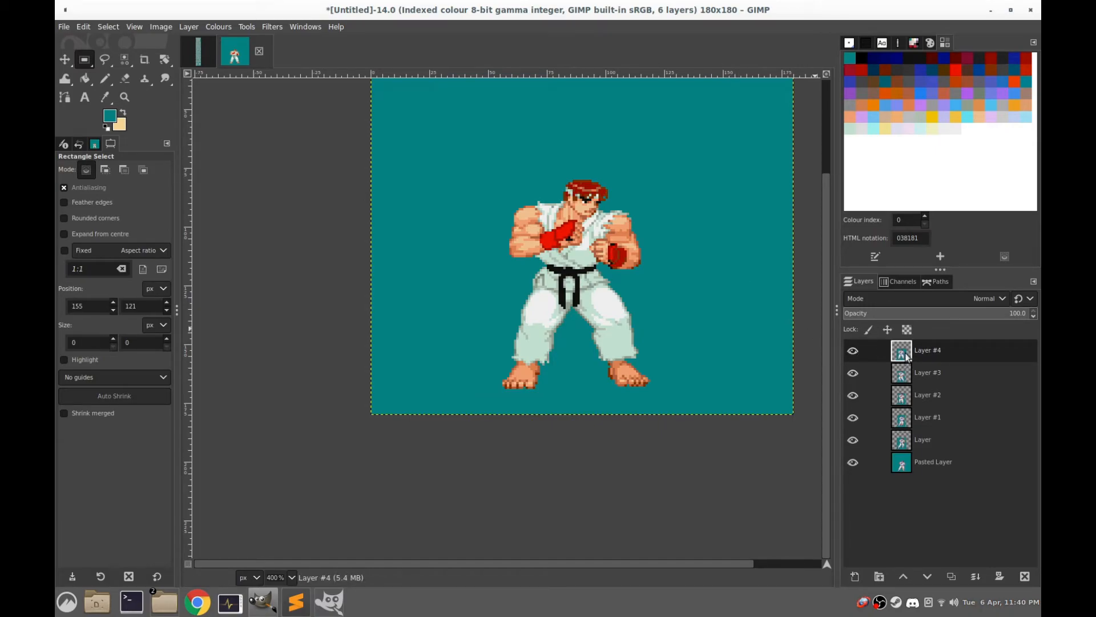
# Examine each walk frame without the Pasted Layer background by hiding the layers one by one, and restore all layers' visibility
pyautogui.click(857, 462)
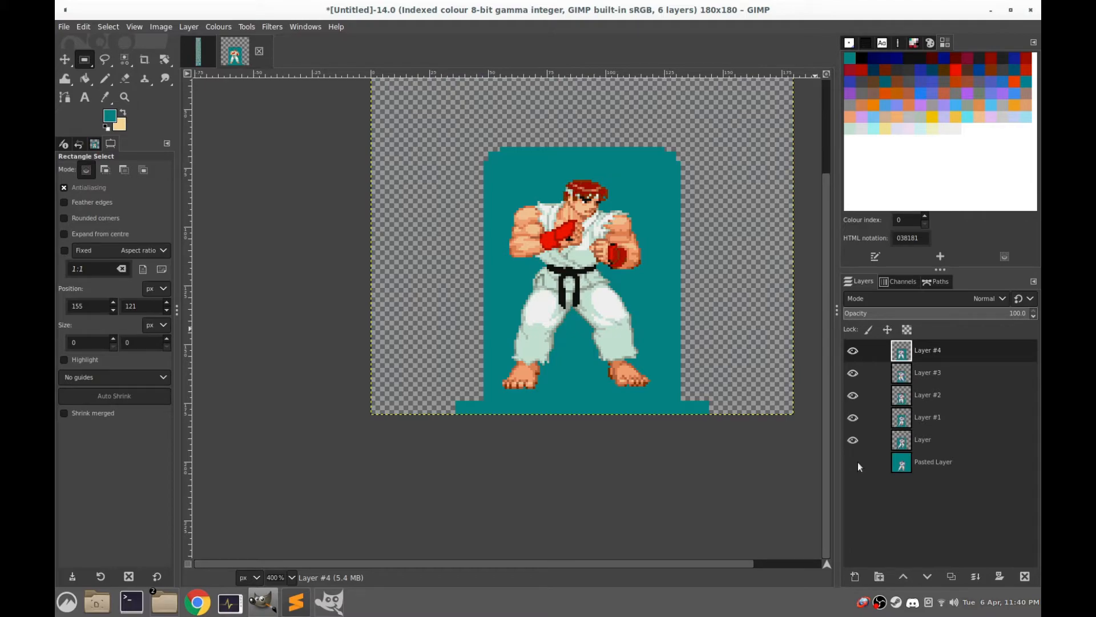
pyautogui.click(857, 461)
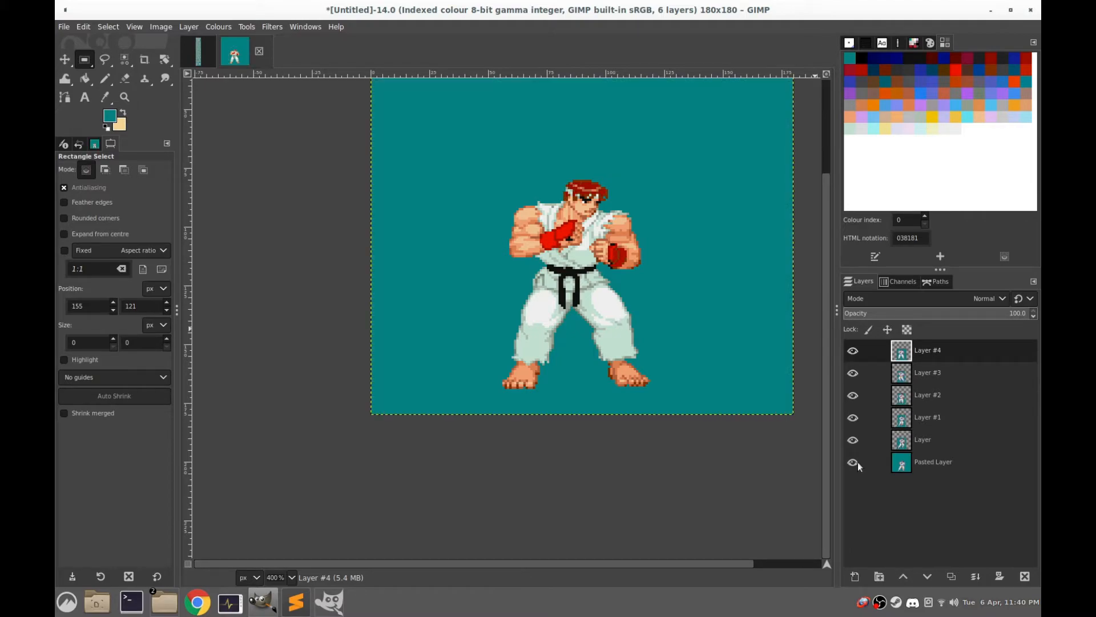
pyautogui.click(852, 462)
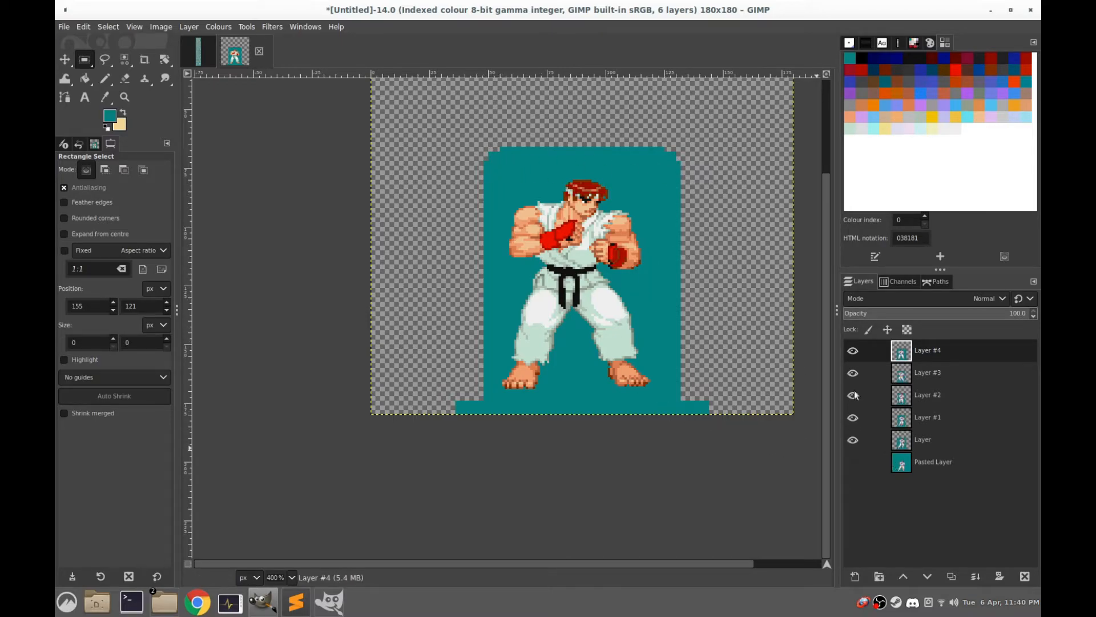
pyautogui.click(853, 350)
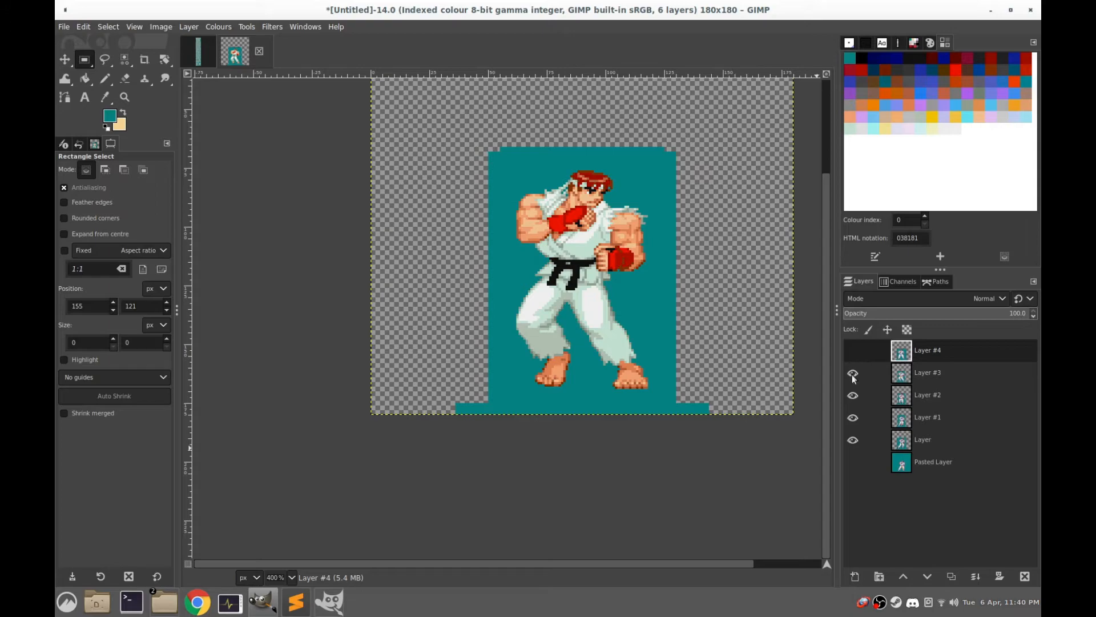
pyautogui.click(853, 373)
pyautogui.click(853, 395)
pyautogui.click(852, 417)
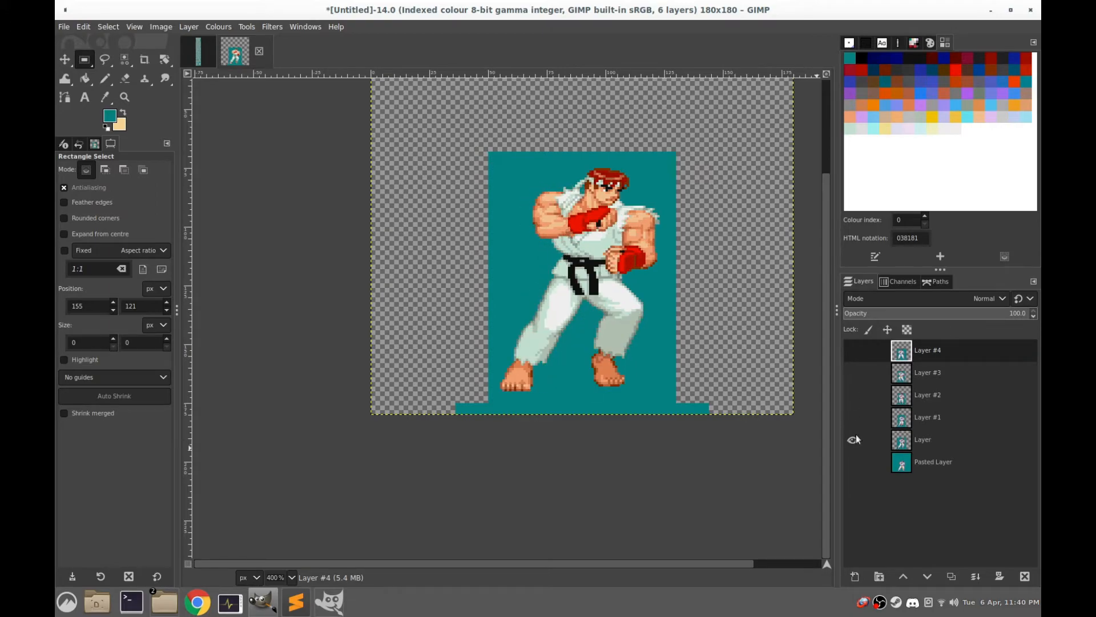
pyautogui.click(853, 439)
pyautogui.click(853, 440)
pyautogui.click(853, 418)
pyautogui.click(852, 394)
pyautogui.click(853, 372)
pyautogui.click(853, 351)
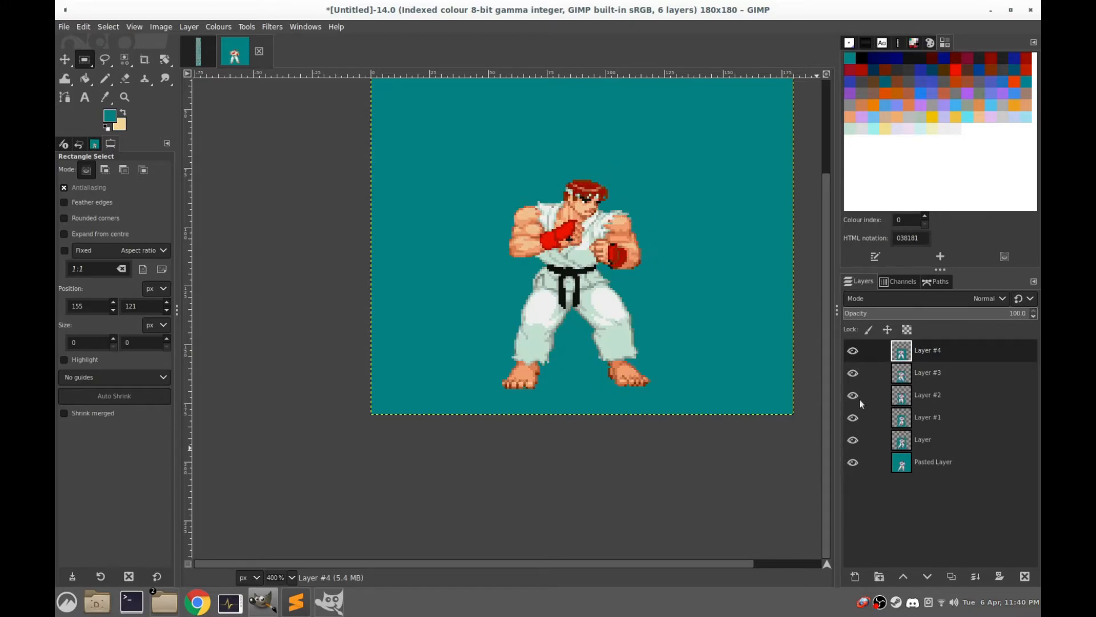
# Hide Layer #4, Layer #3, Layer #2, Layer #1 and Layer, leaving only Pasted Layer visible
pyautogui.click(853, 350)
pyautogui.click(853, 373)
pyautogui.click(853, 395)
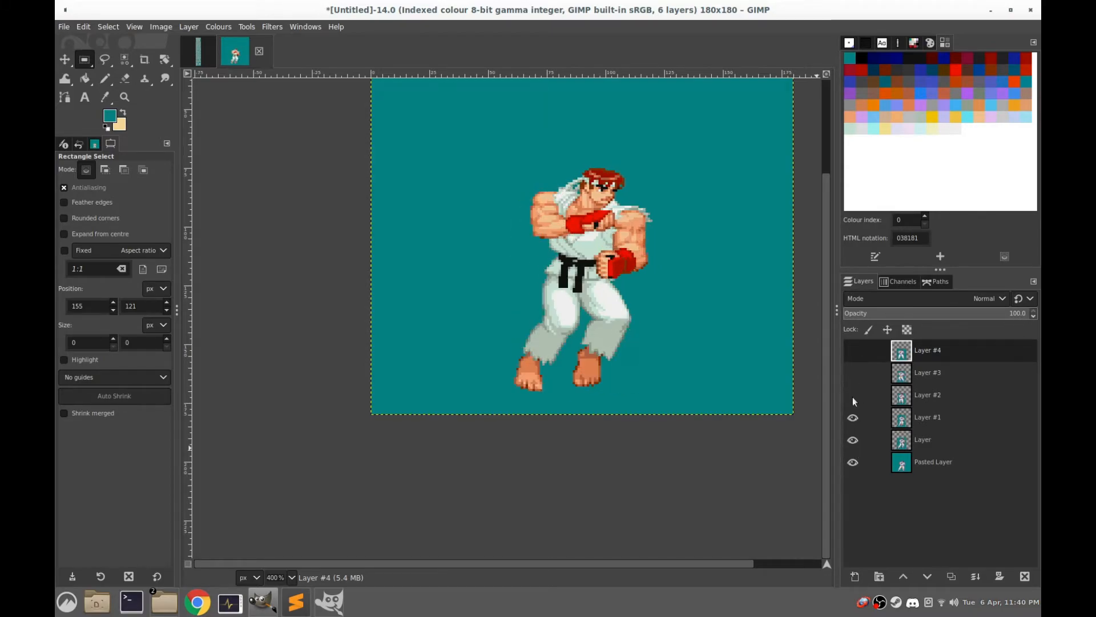
pyautogui.click(853, 417)
pyautogui.click(853, 440)
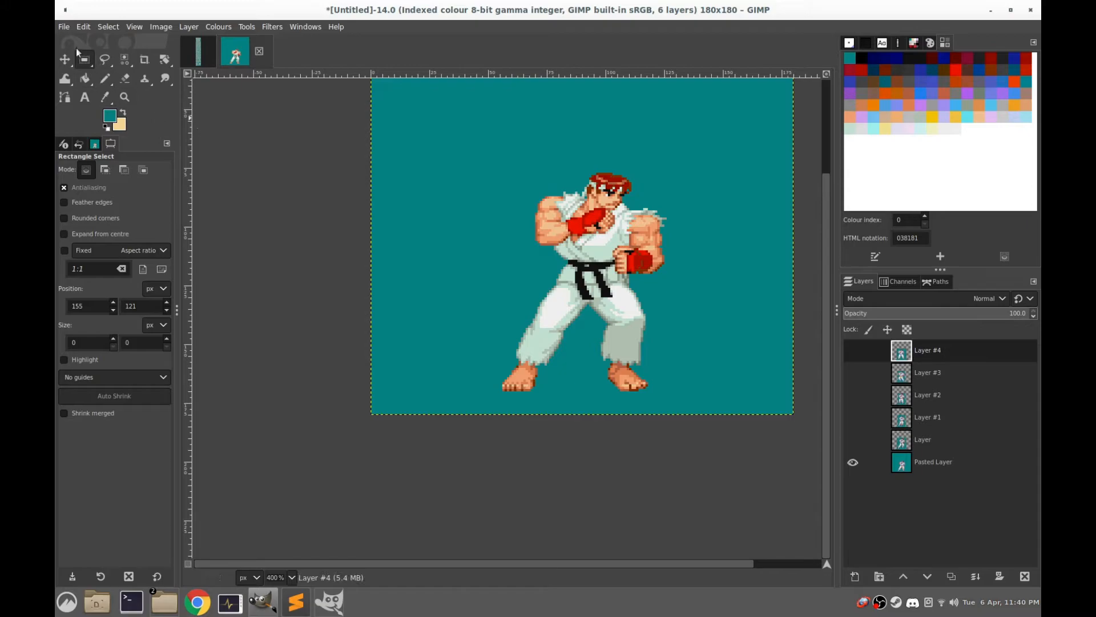
# Switch to the file manager, close one of the two tinyData windows, and split the remaining one into two panes
pyautogui.moveTo(155, 607)
pyautogui.moveTo(235, 553)
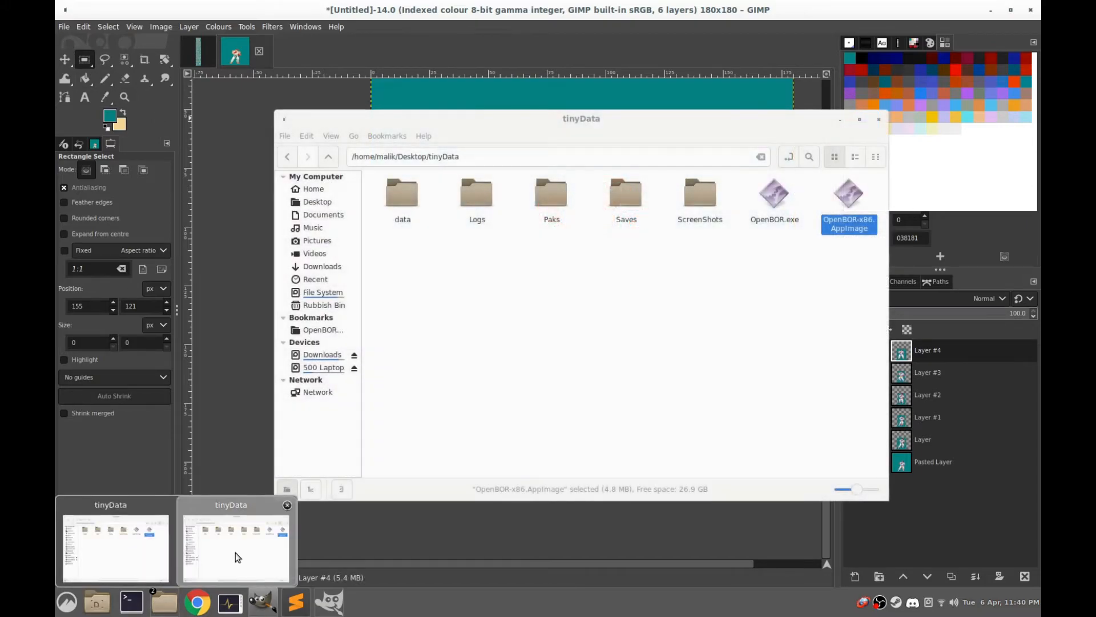
pyautogui.click(287, 505)
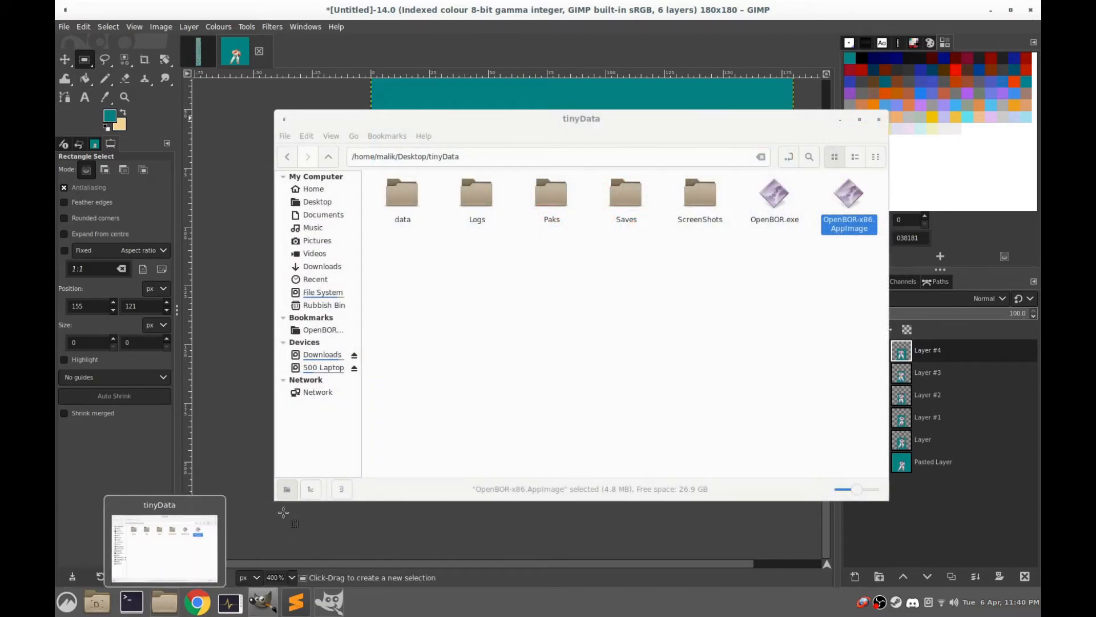
pyautogui.click(194, 534)
pyautogui.click(458, 343)
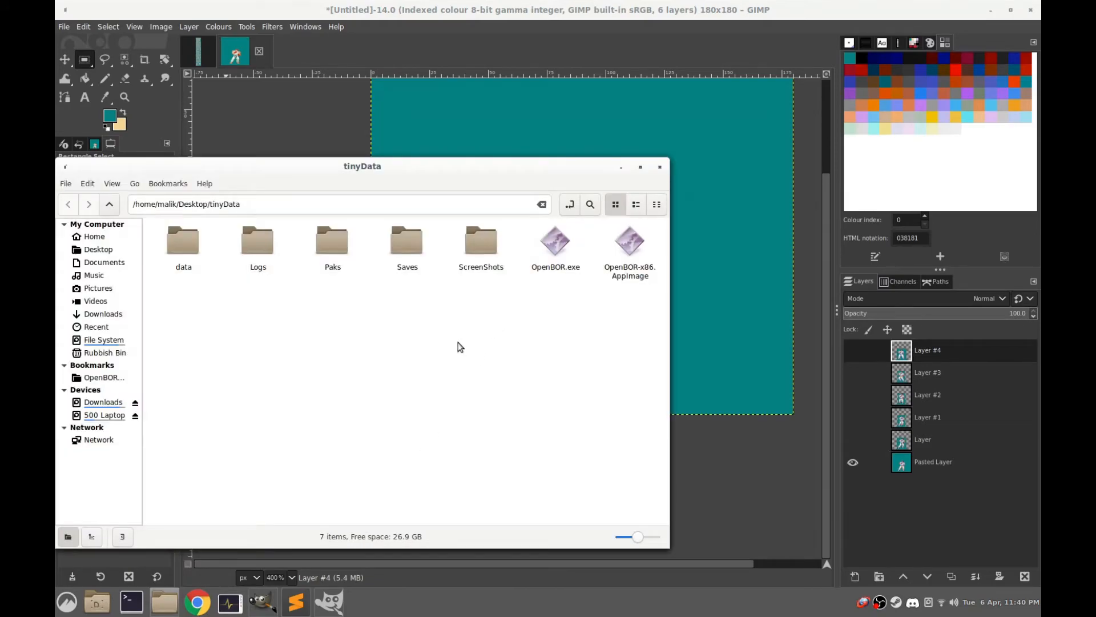
pyautogui.press('F3')
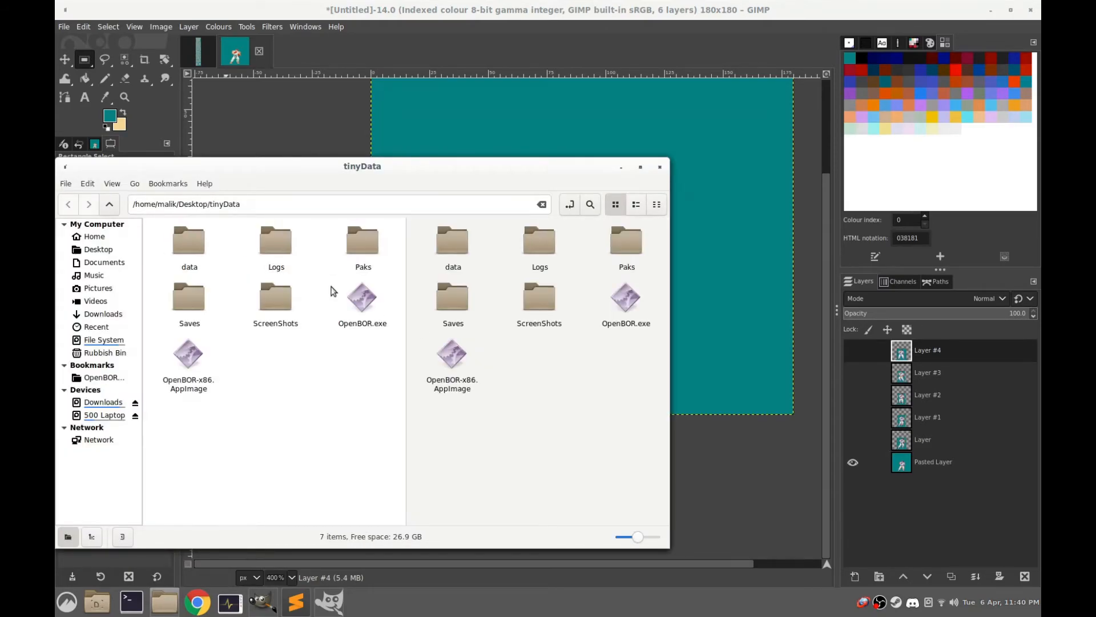
# Open the data/chars/ryu folder in the first pane, and widen and reposition the file manager window
pyautogui.doubleClick(191, 243)
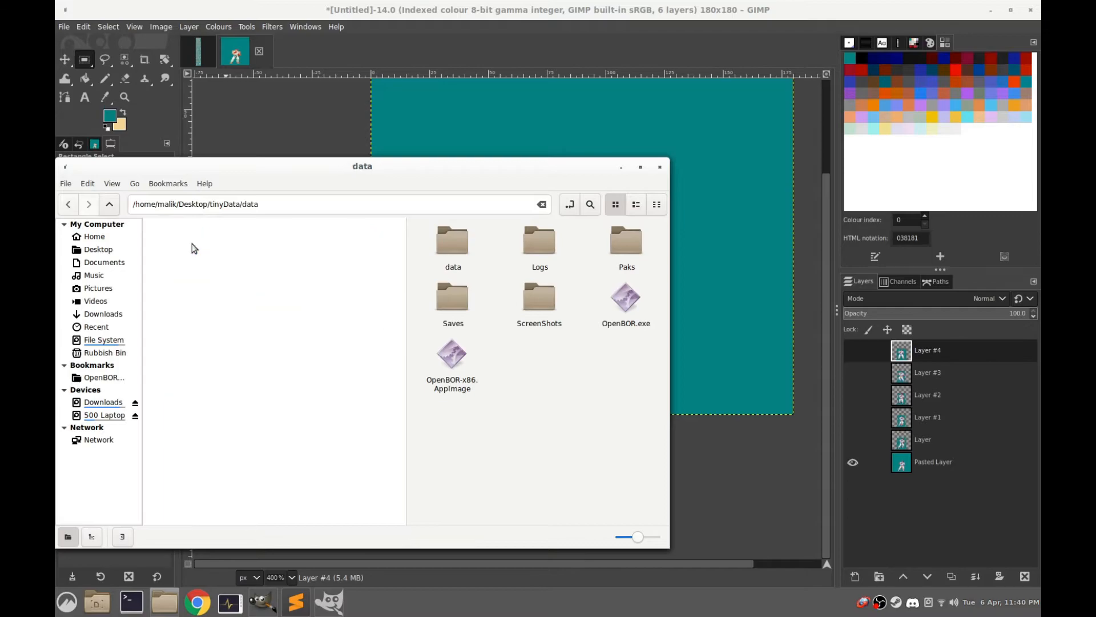
pyautogui.doubleClick(276, 245)
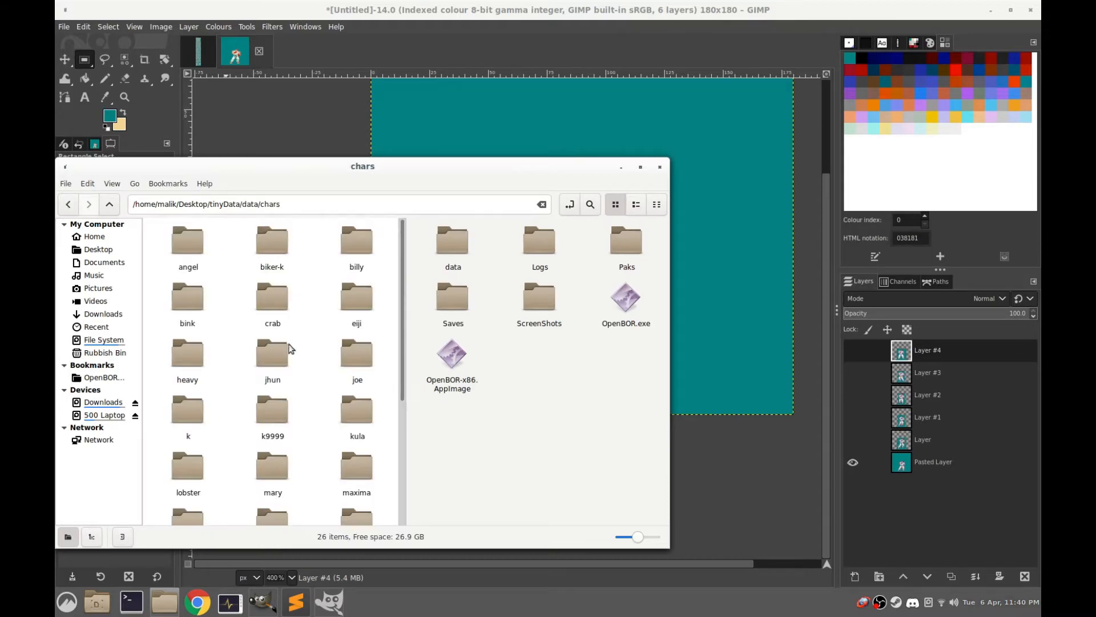
pyautogui.scroll(-5, 296, 424)
pyautogui.doubleClick(267, 430)
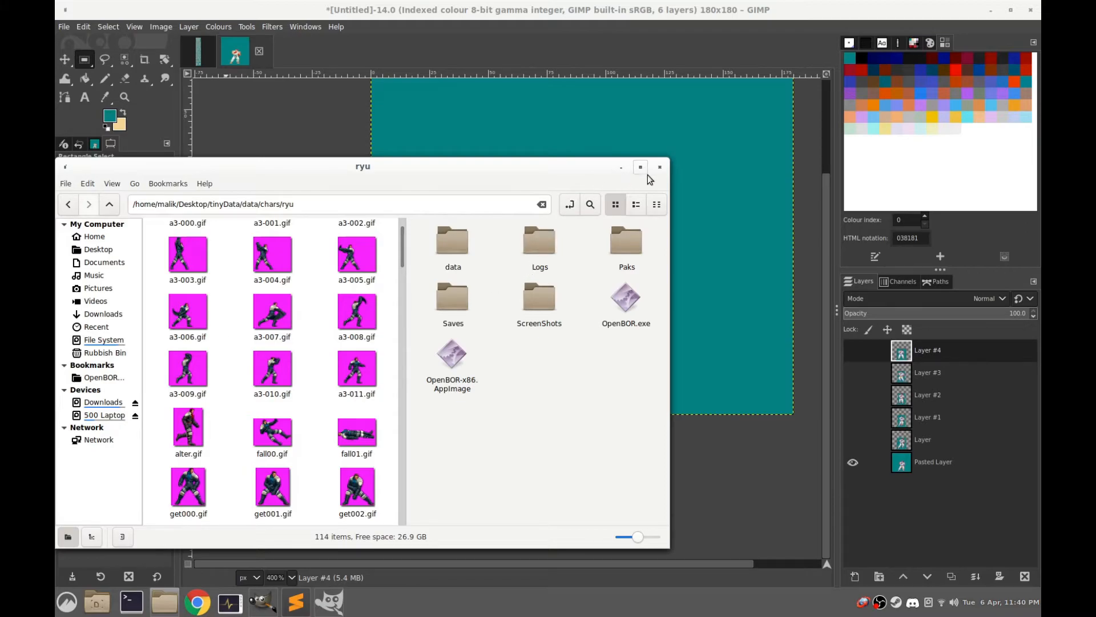
pyautogui.moveTo(668, 183); pyautogui.dragTo(898, 183)
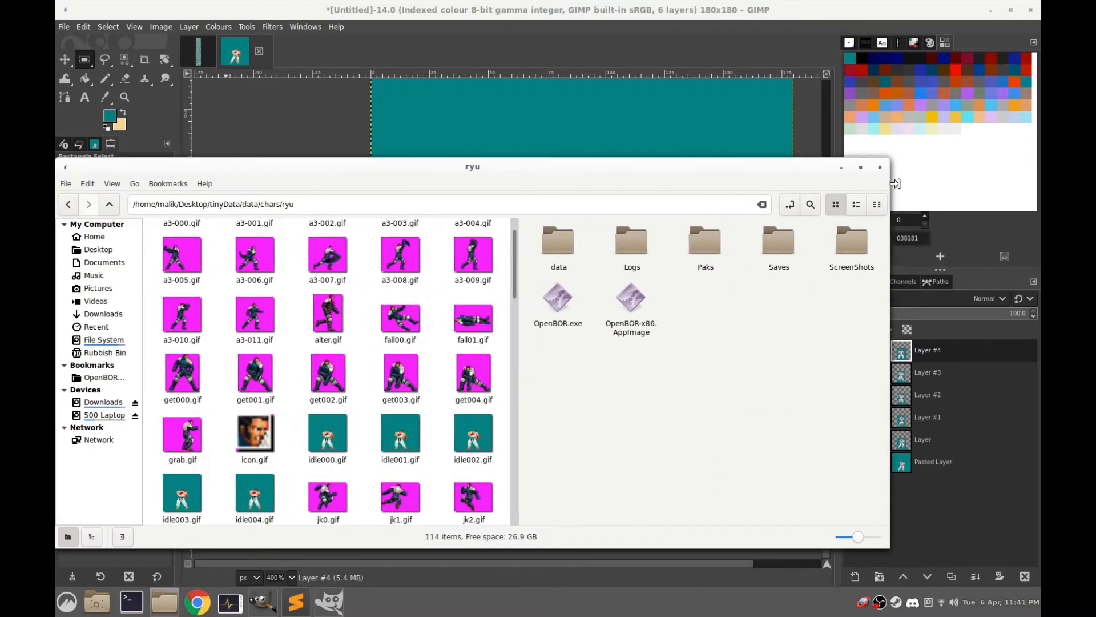
pyautogui.moveTo(649, 171); pyautogui.dragTo(699, 119)
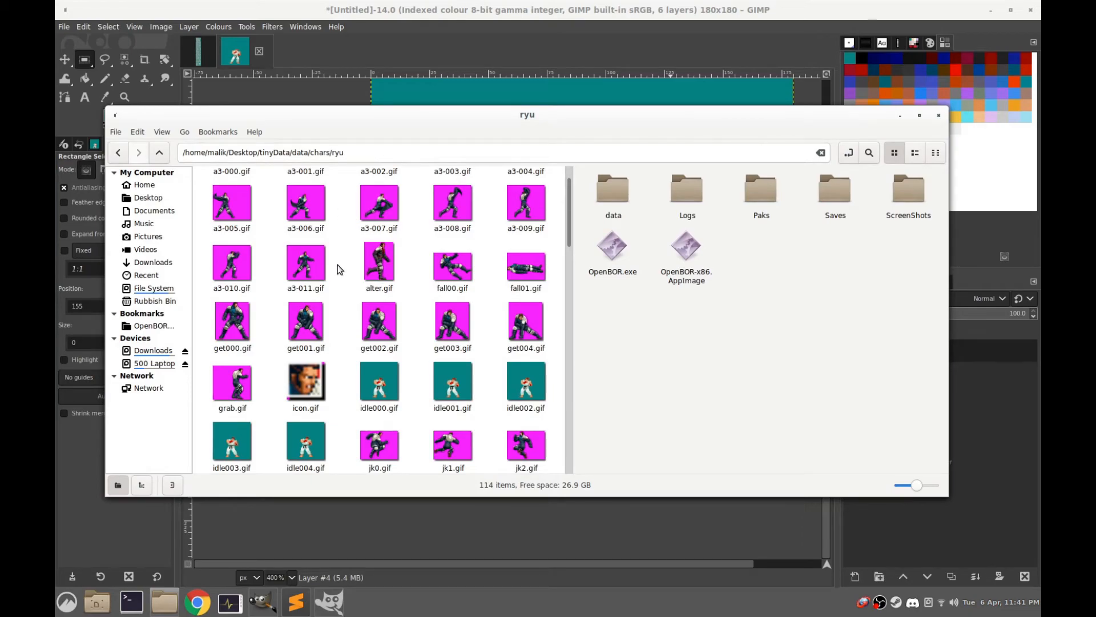
# Find the old walk frames walk000.gif to walk007.gif in the ryu folder and delete all of them
pyautogui.write('walk')
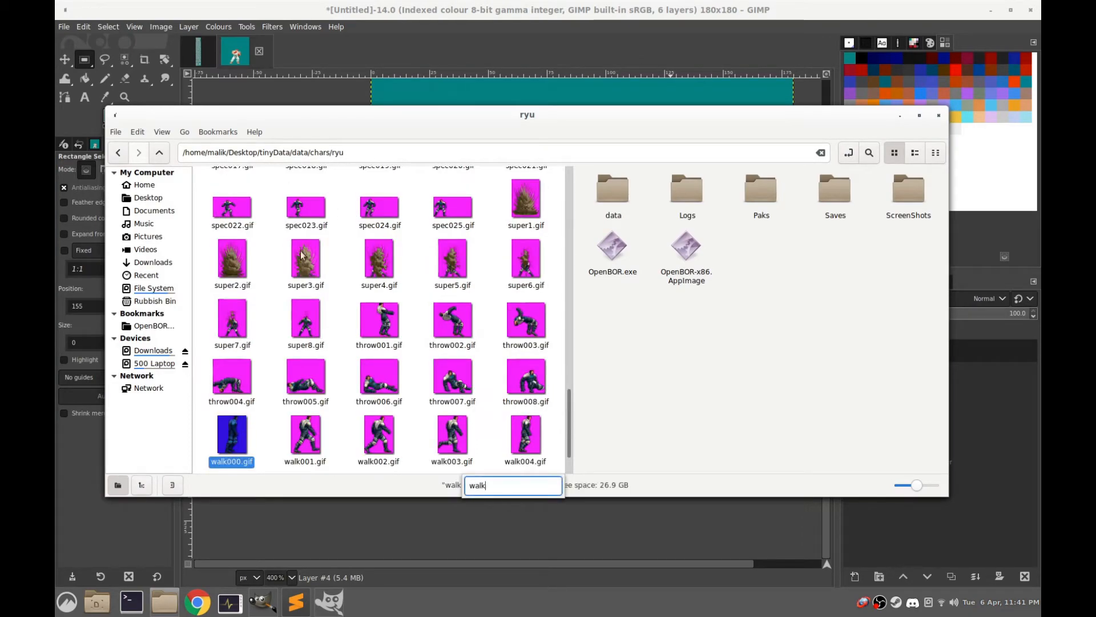
pyautogui.scroll(-1, 260, 427)
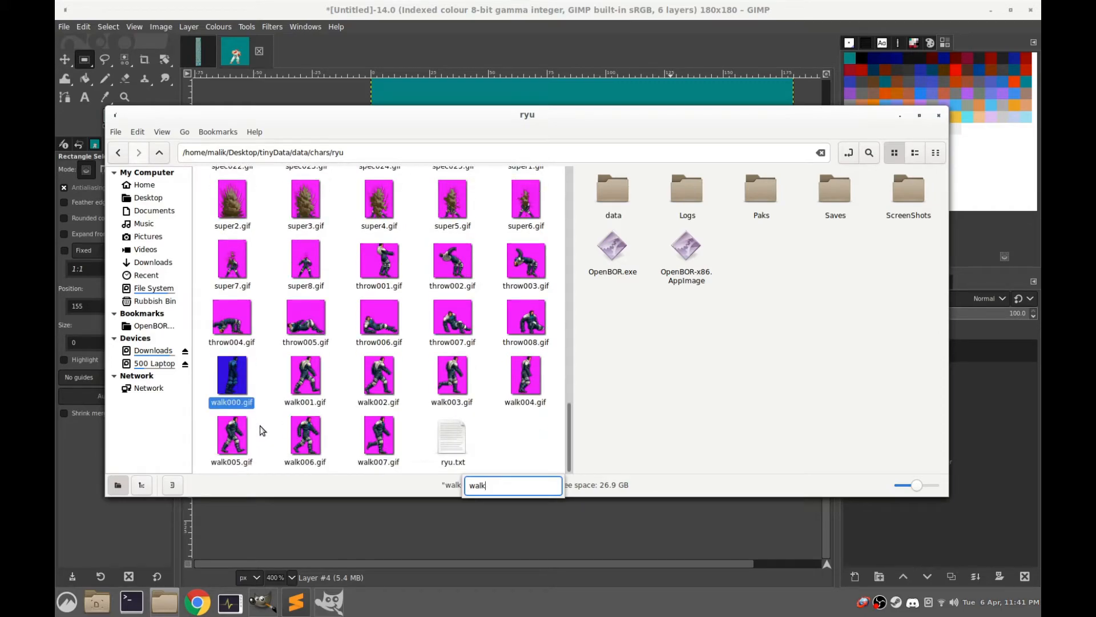
pyautogui.press('Down')
pyautogui.hotkey('shift', 'Right')
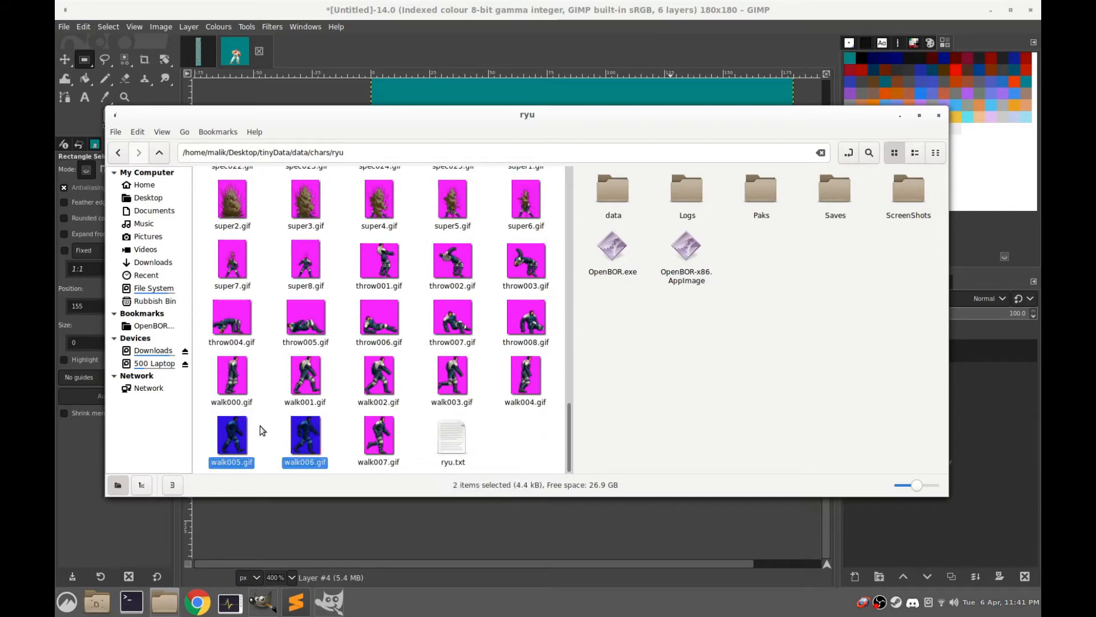
pyautogui.click(235, 389)
pyautogui.hotkey('shift', 'Right')
pyautogui.hotkey('shift', 'Right')
pyautogui.hotkey('shift', 'Right')
pyautogui.hotkey('shift', 'Right')
pyautogui.hotkey('shift', 'Right')
pyautogui.hotkey('shift', 'Right')
pyautogui.hotkey('shift', 'Right')
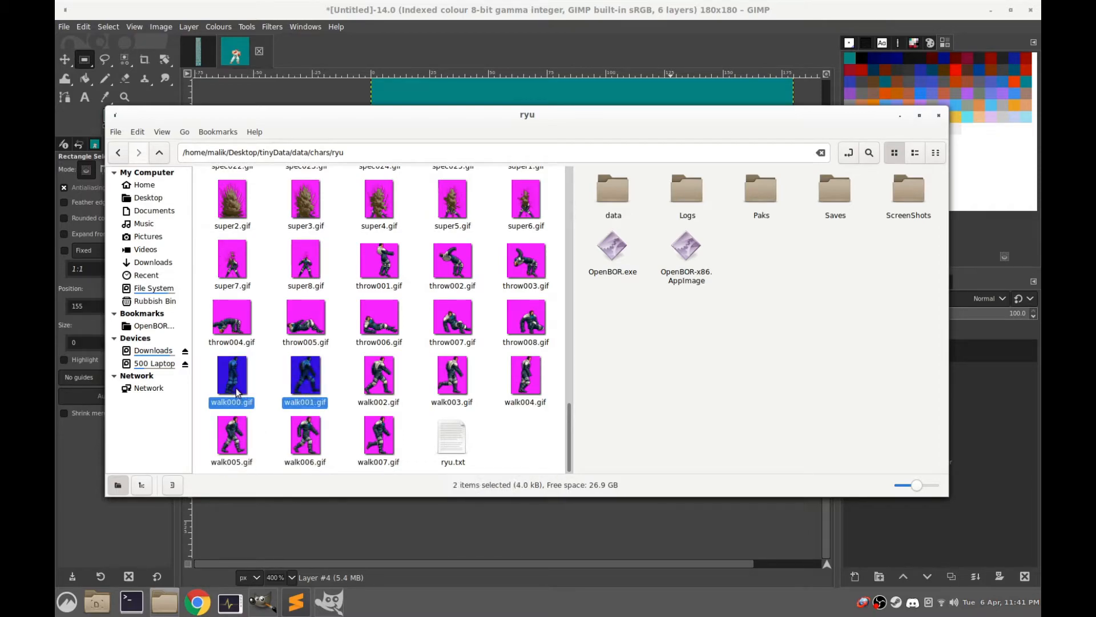
pyautogui.press('Delete')
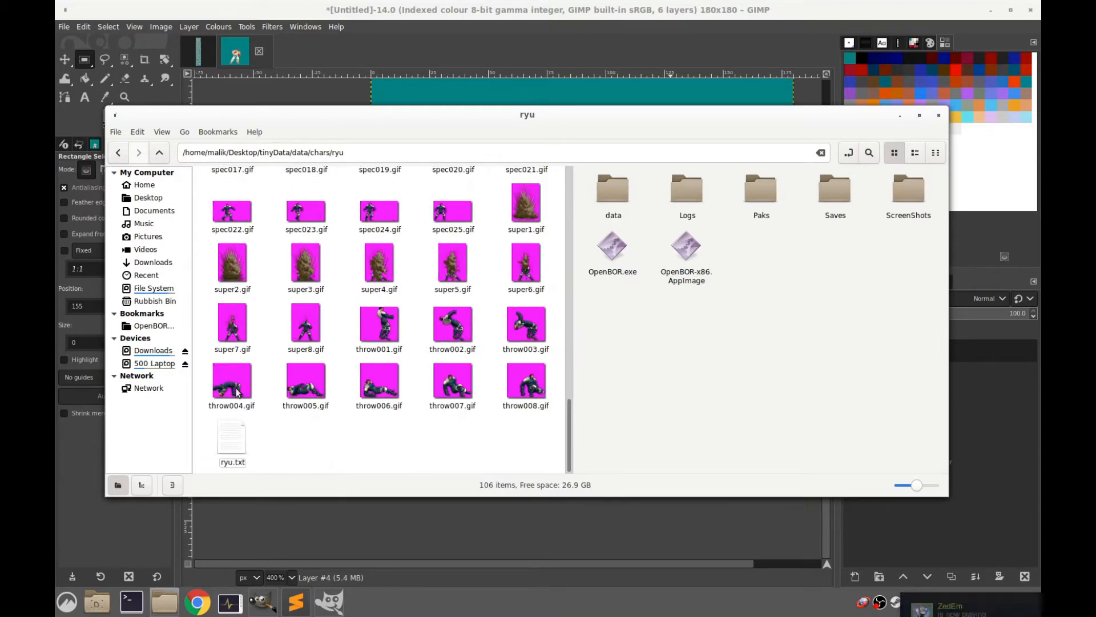
# Switch to GIMP and export the visible Pasted Layer frame as walk000.gif in the data/chars/ryu folder with the default GIF options
pyautogui.click(576, 4)
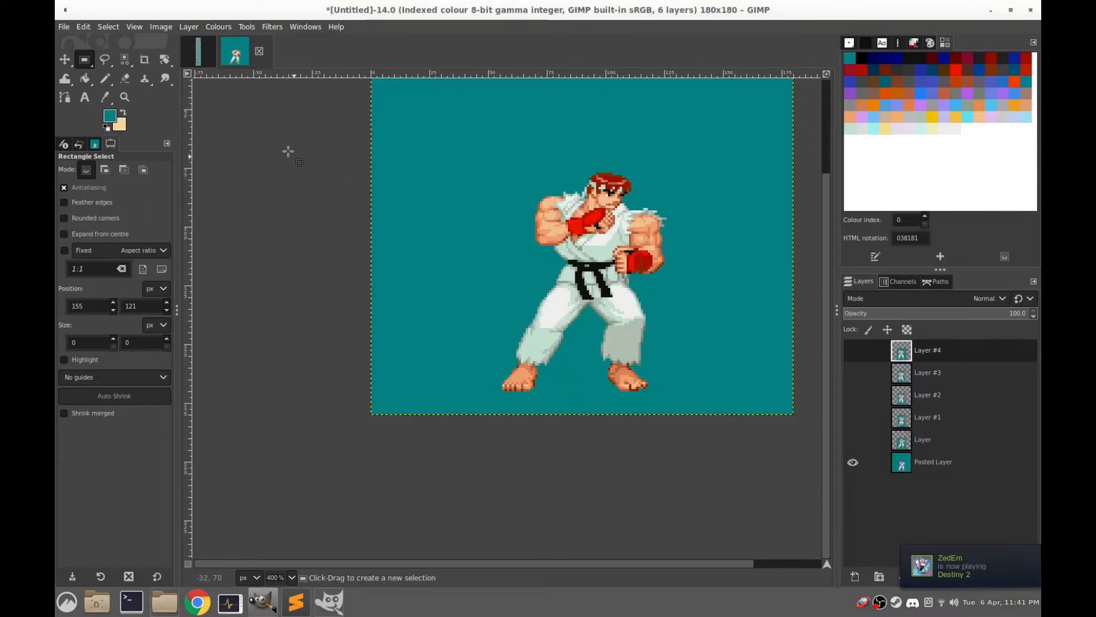
pyautogui.click(66, 29)
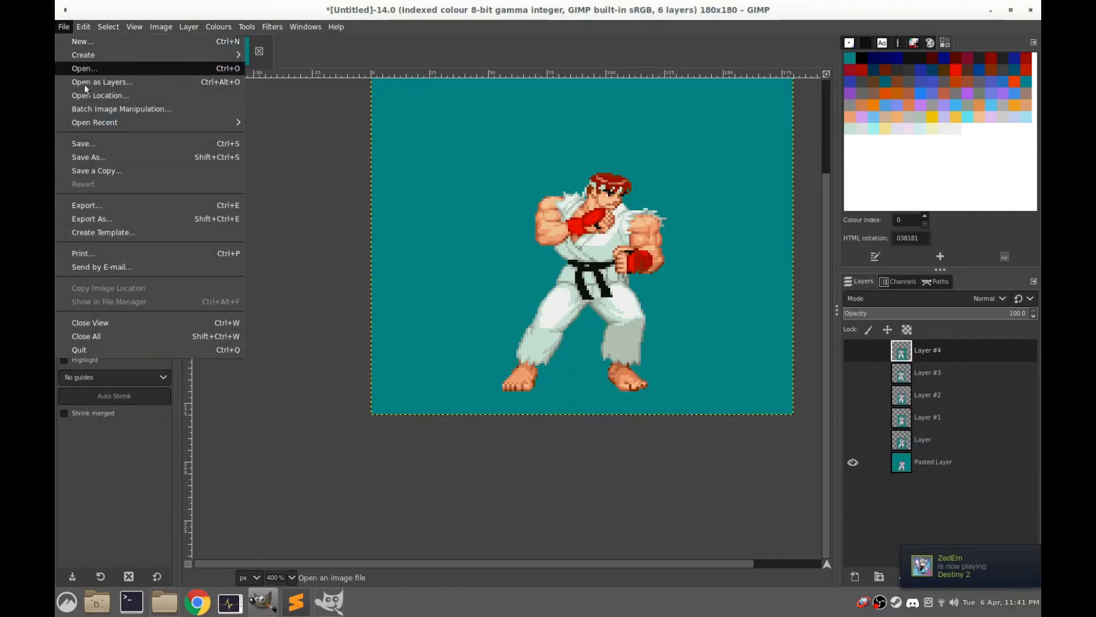
pyautogui.click(109, 205)
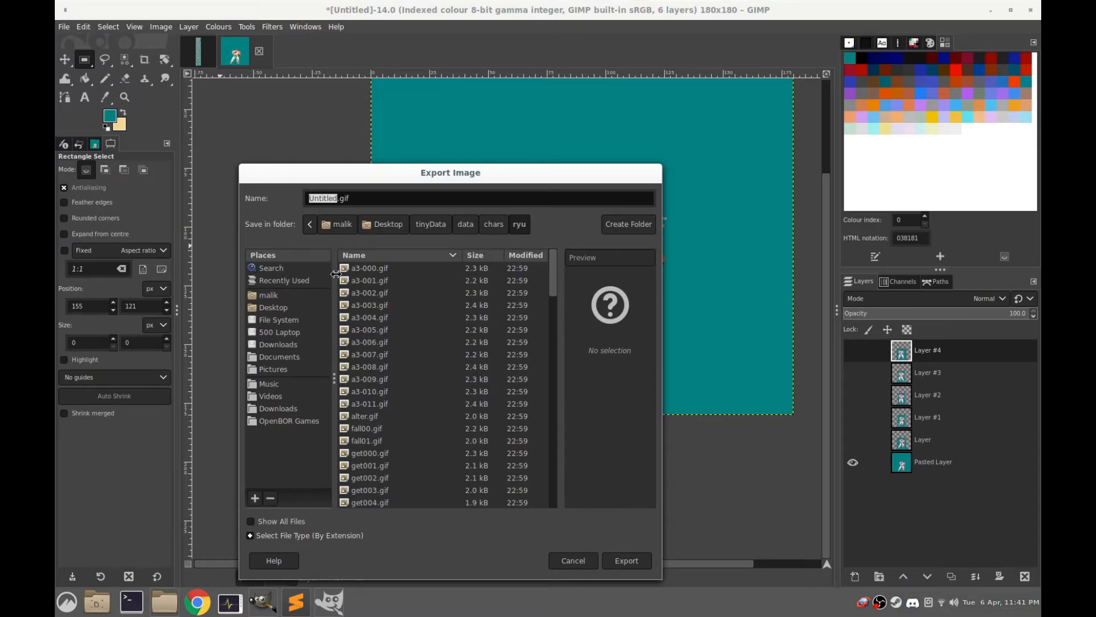
pyautogui.write('walk000')
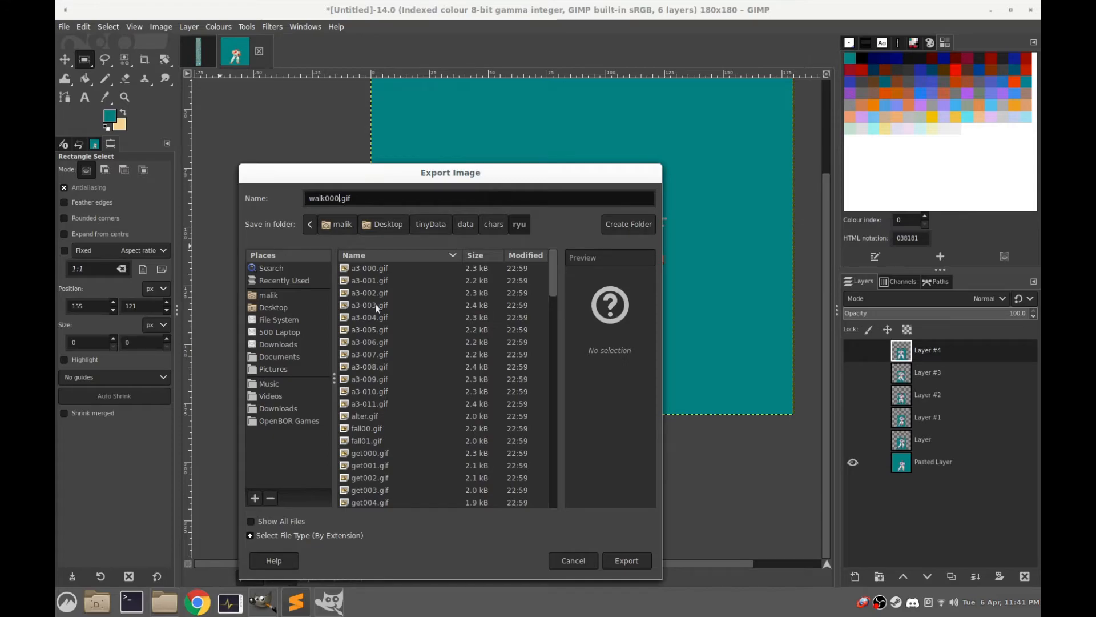
pyautogui.click(627, 560)
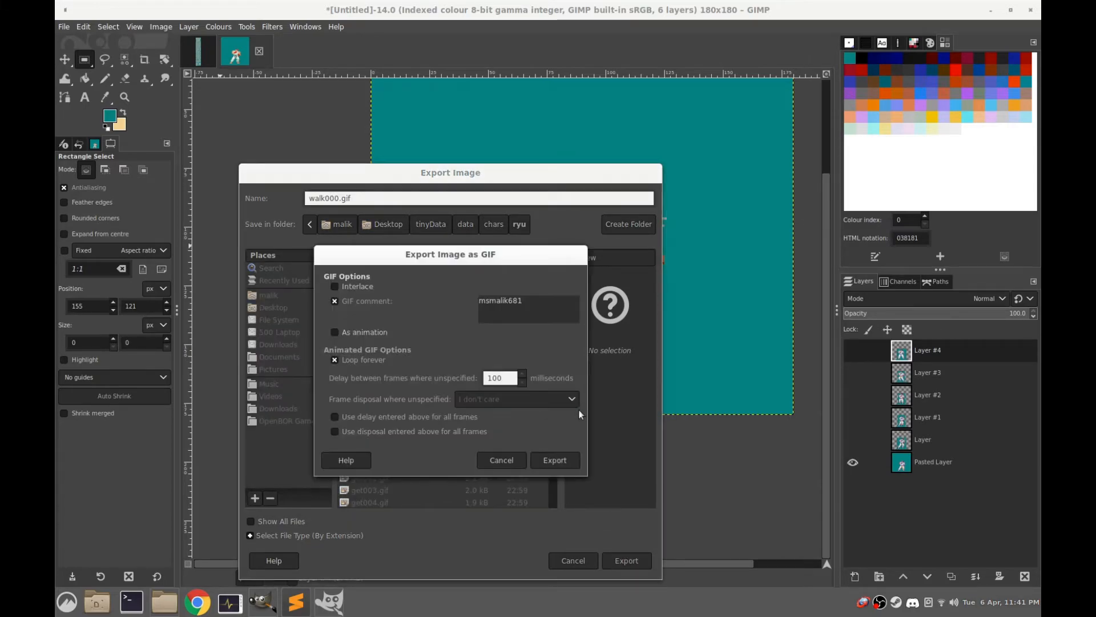
pyautogui.click(555, 460)
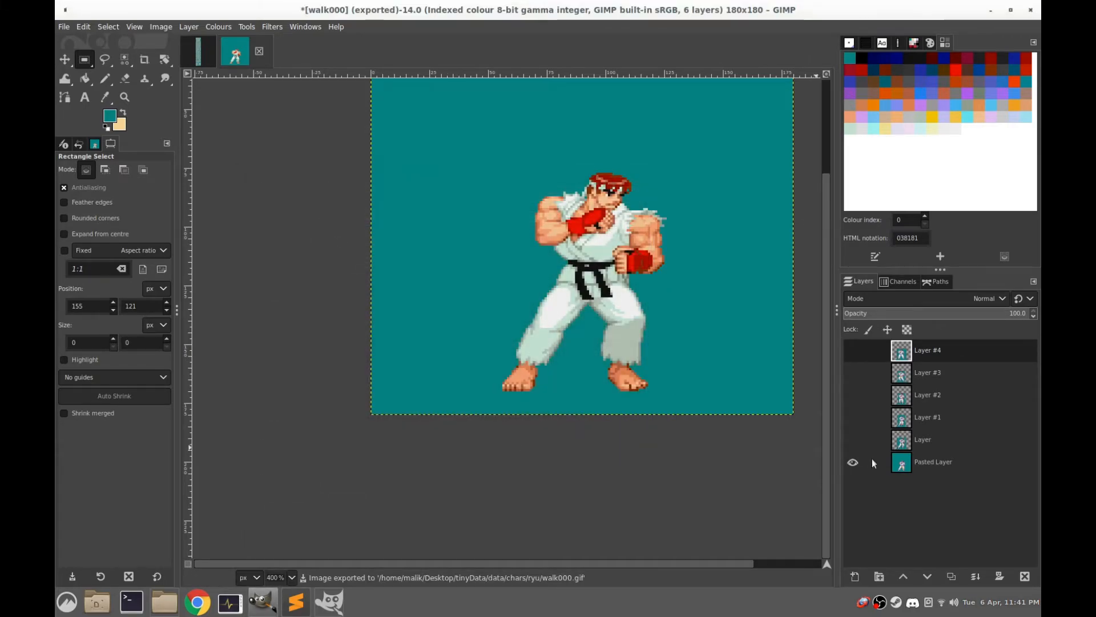
# Make the layer named Layer visible and export the frame as walk001.gif in the ryu folder
pyautogui.click(851, 441)
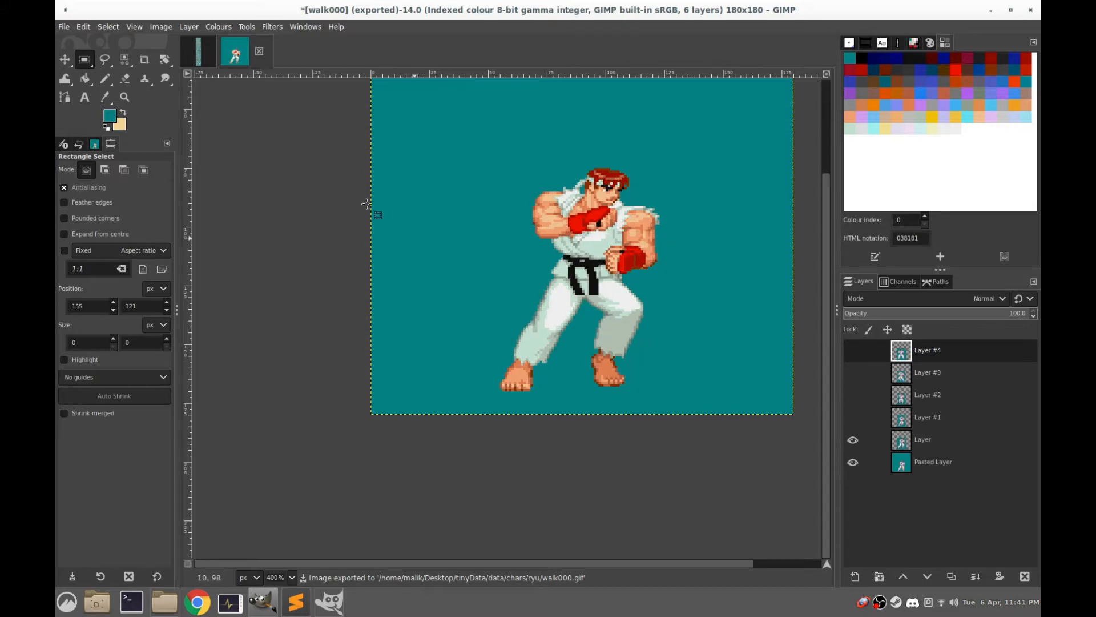
pyautogui.click(63, 26)
pyautogui.click(99, 218)
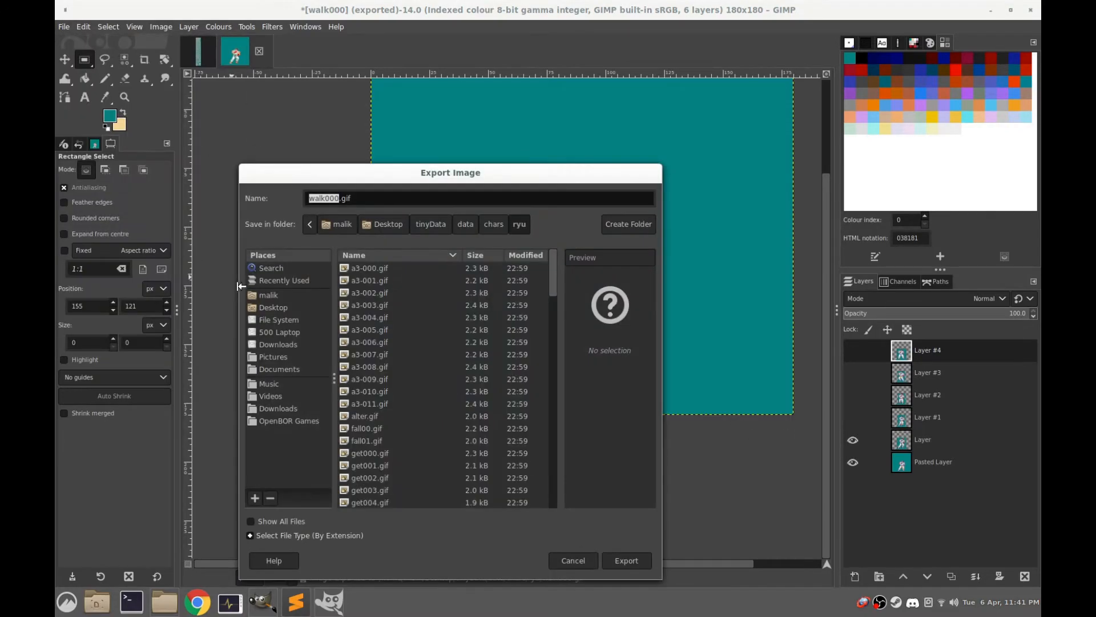
pyautogui.press('Right')
pyautogui.click(627, 561)
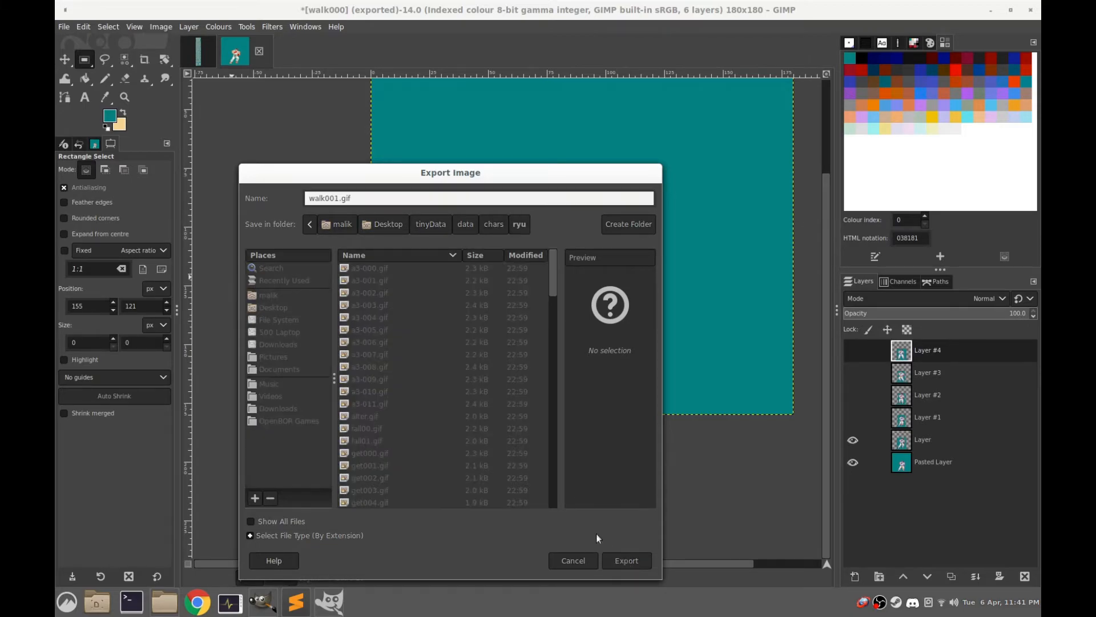
pyautogui.click(545, 460)
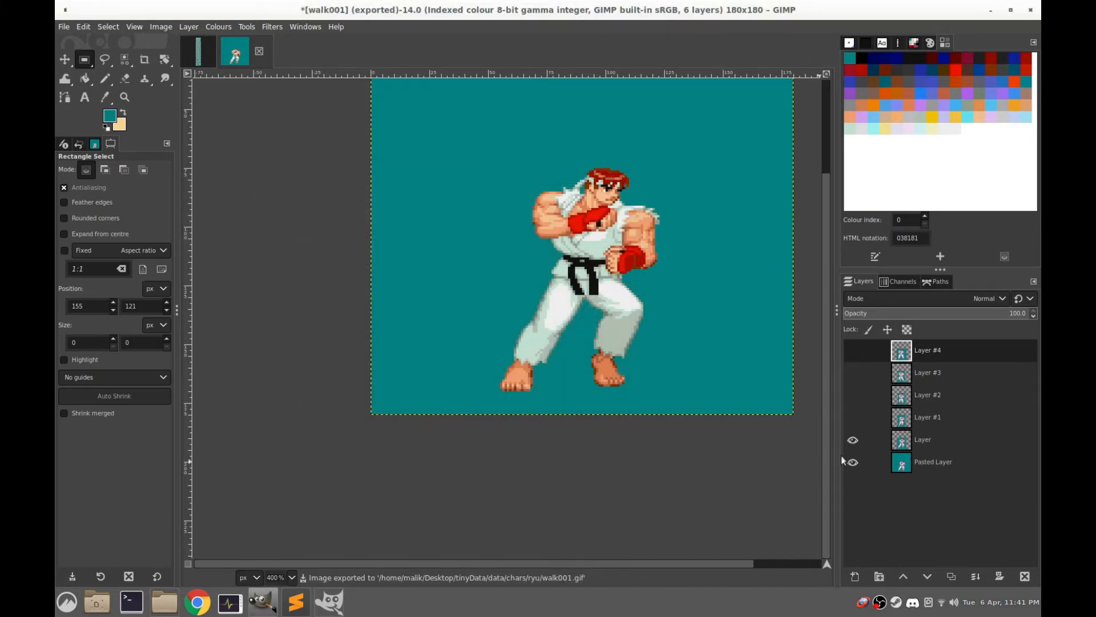
# Make Layer #1 visible and export the frame as walk002.gif in the ryu folder
pyautogui.click(852, 423)
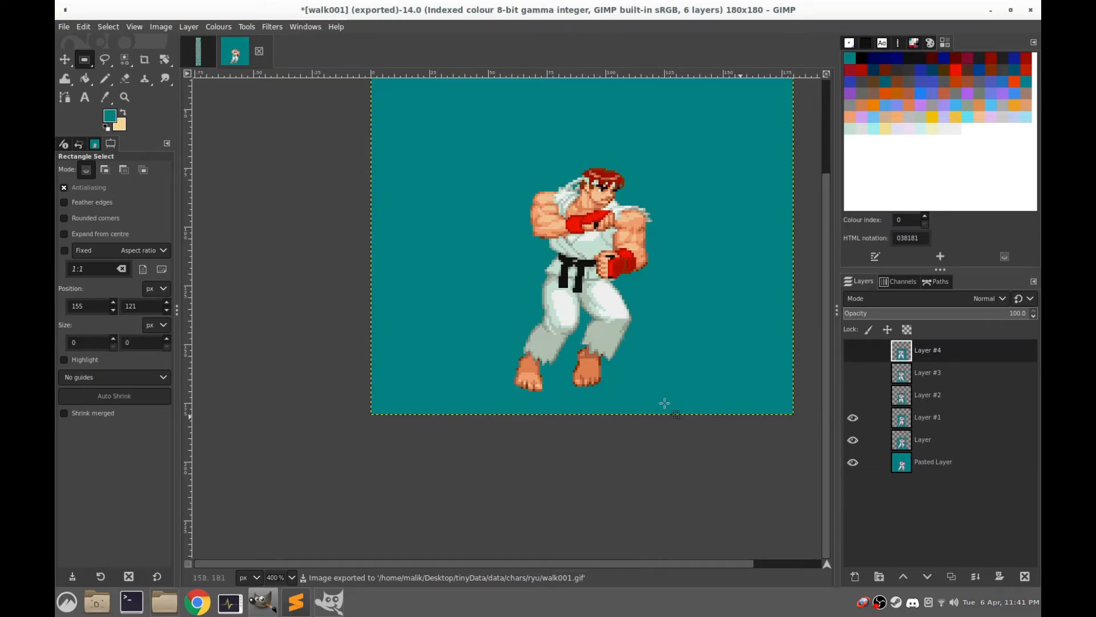
pyautogui.click(60, 31)
pyautogui.click(119, 220)
pyautogui.press('Right')
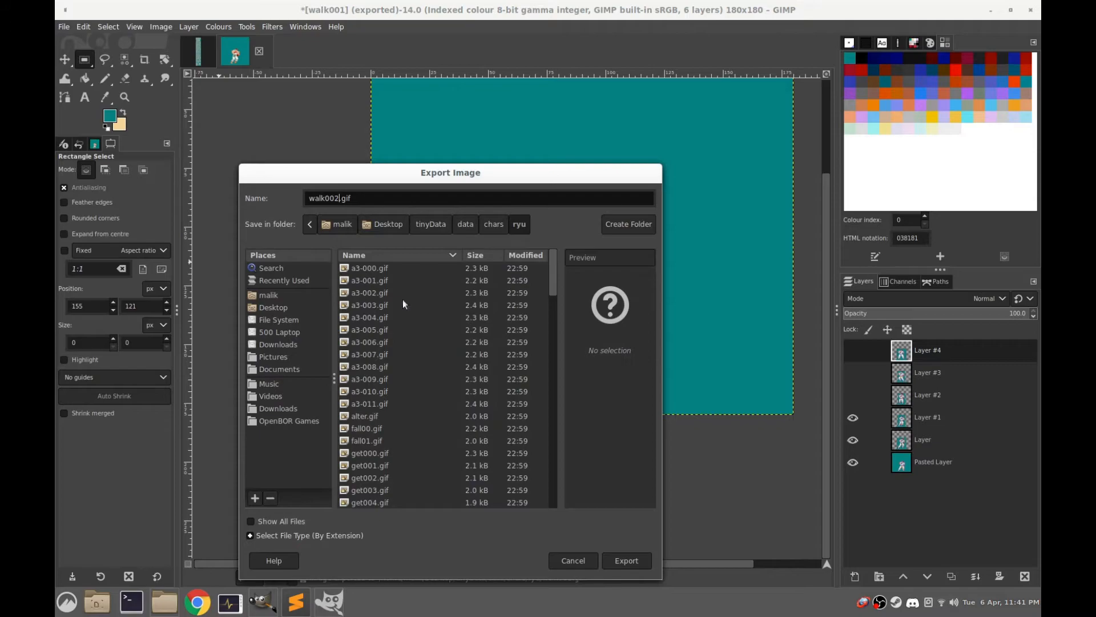
pyautogui.click(634, 564)
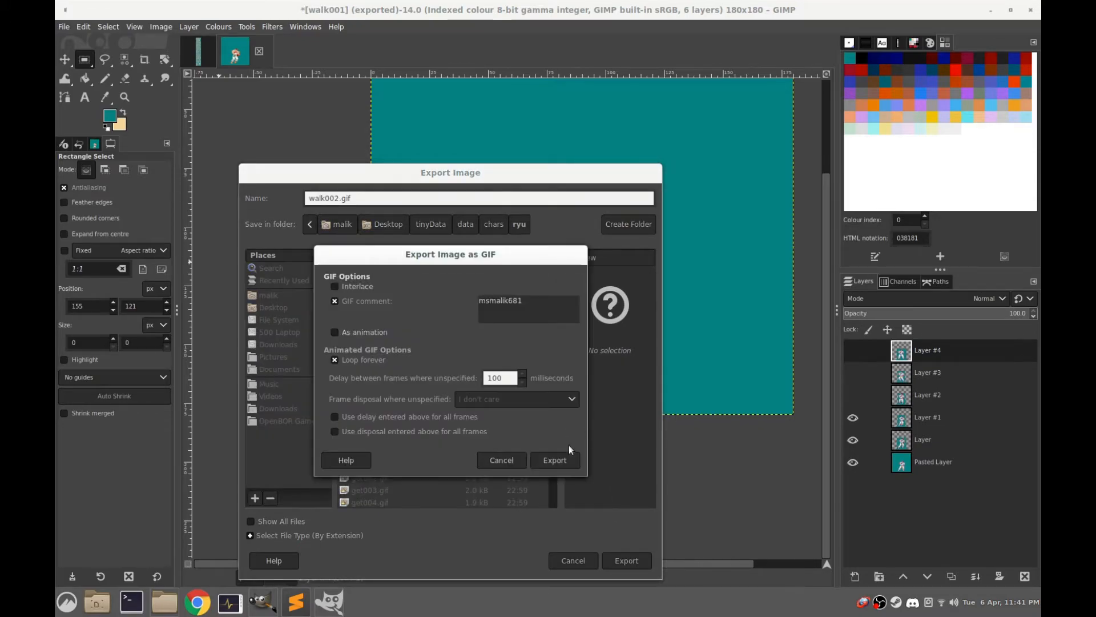
pyautogui.click(565, 460)
# Make Layer #2 visible and export the frame as walk003.gif in the ryu folder
pyautogui.click(849, 398)
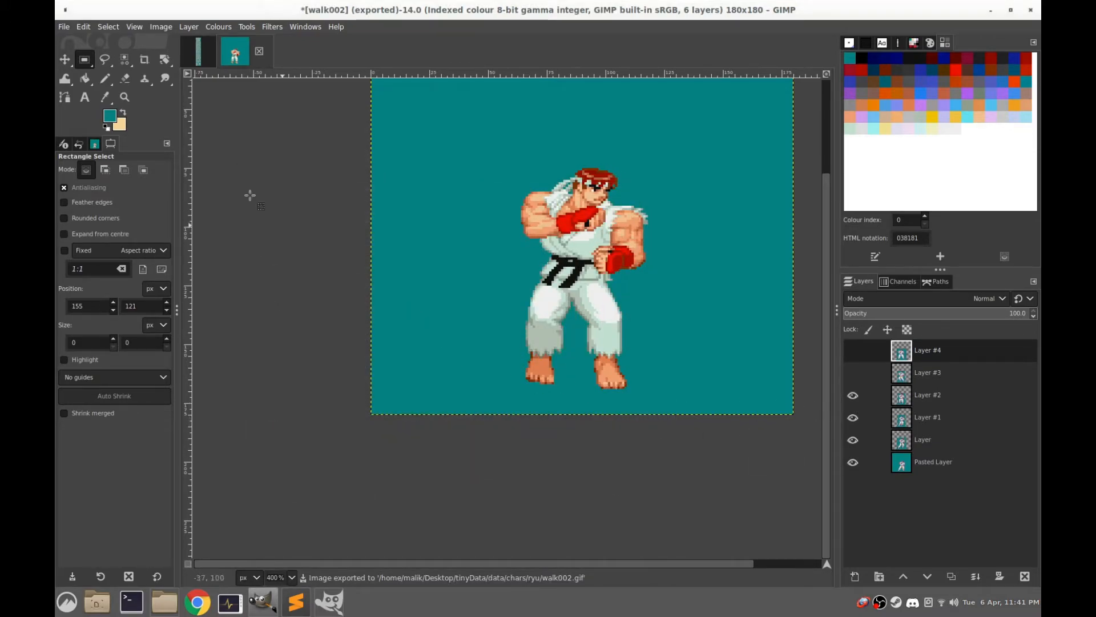
pyautogui.click(63, 26)
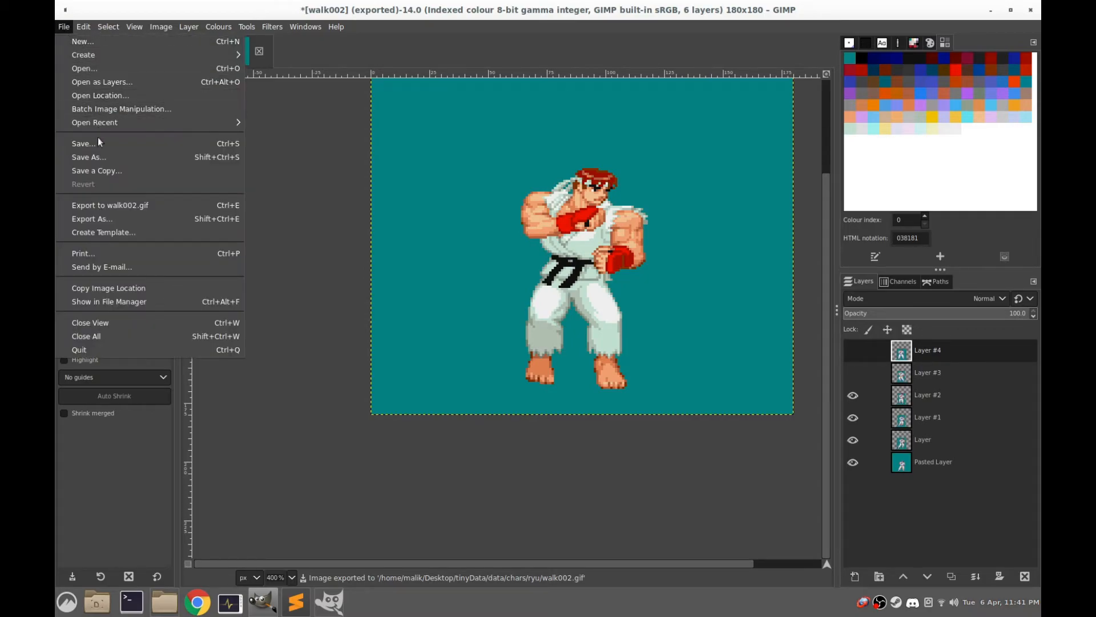
pyautogui.click(93, 219)
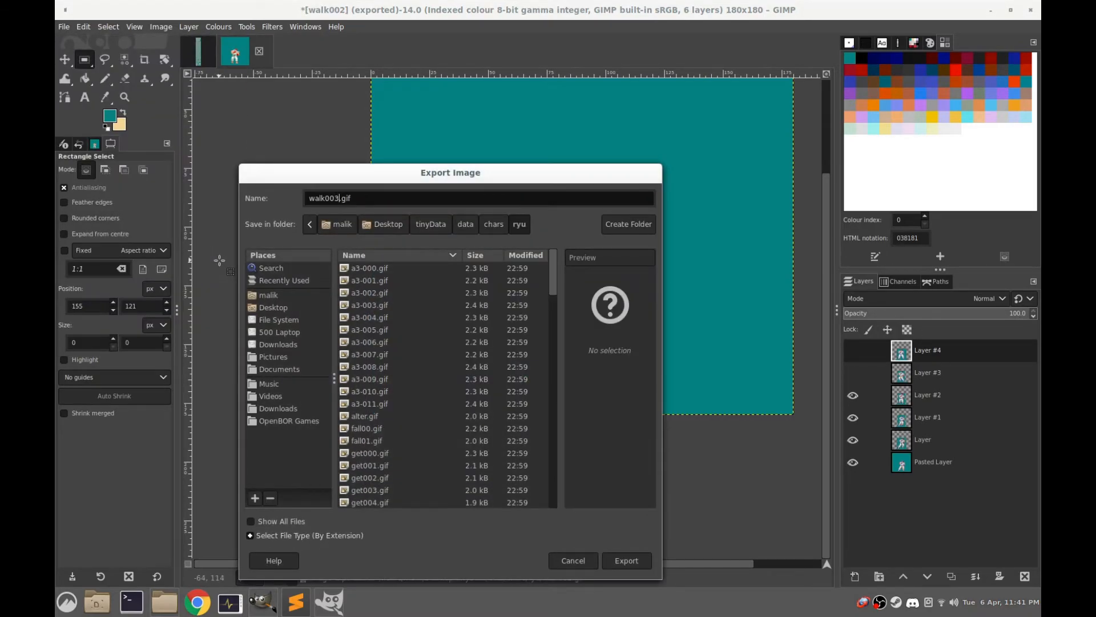
pyautogui.click(625, 559)
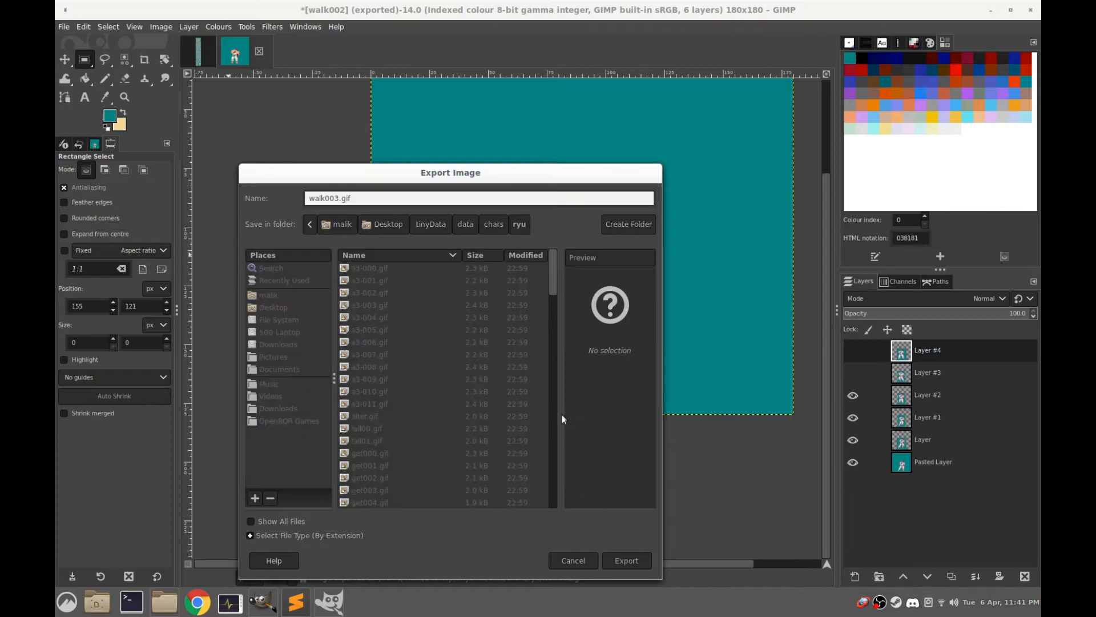
pyautogui.click(555, 459)
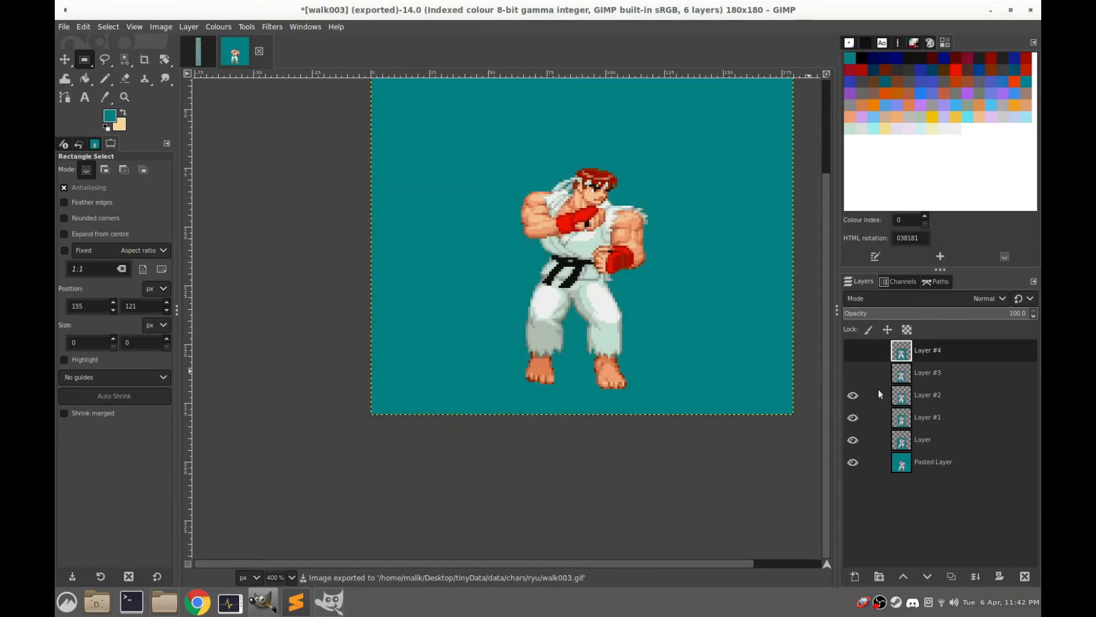
# Make Layer #3 visible and export the frame as walk004.gif in the ryu folder
pyautogui.click(852, 372)
pyautogui.click(64, 26)
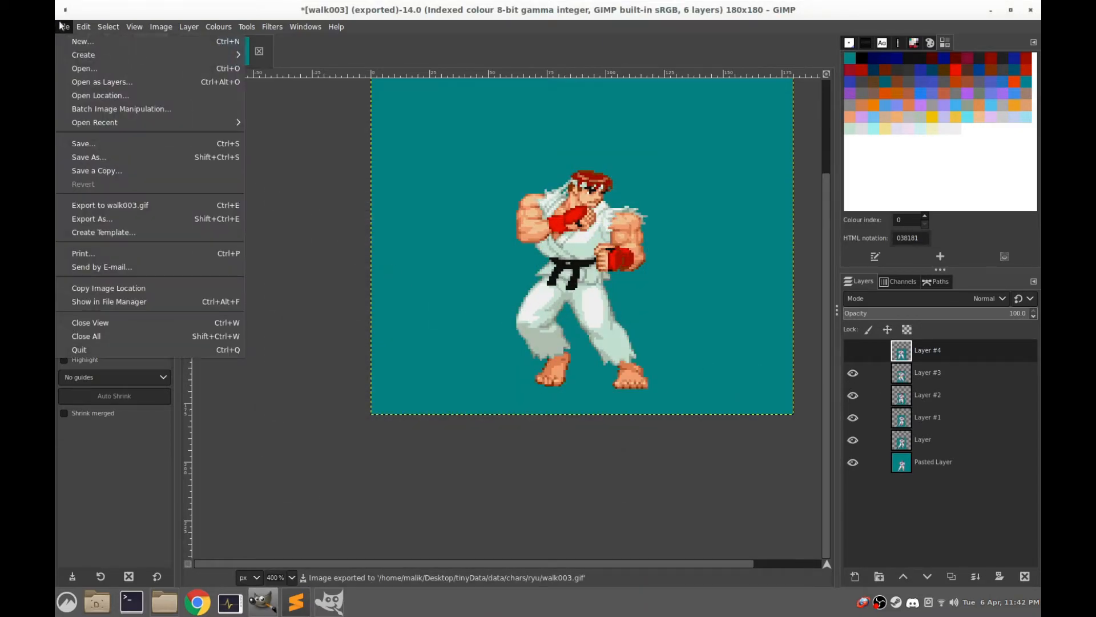
pyautogui.click(97, 219)
pyautogui.write('walk004')
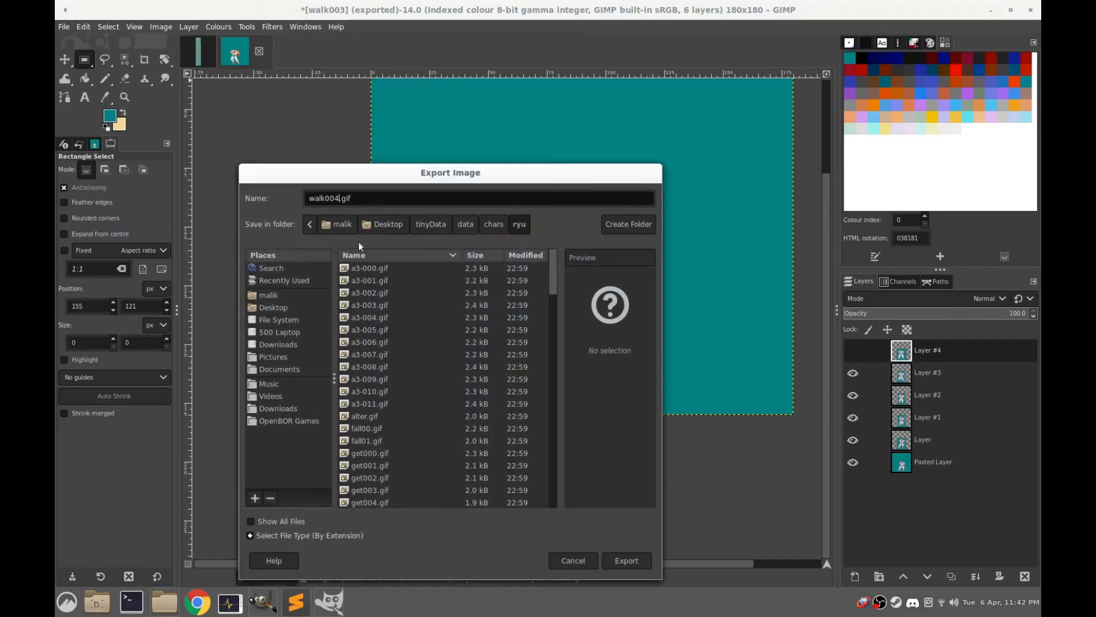
pyautogui.click(615, 554)
pyautogui.click(549, 455)
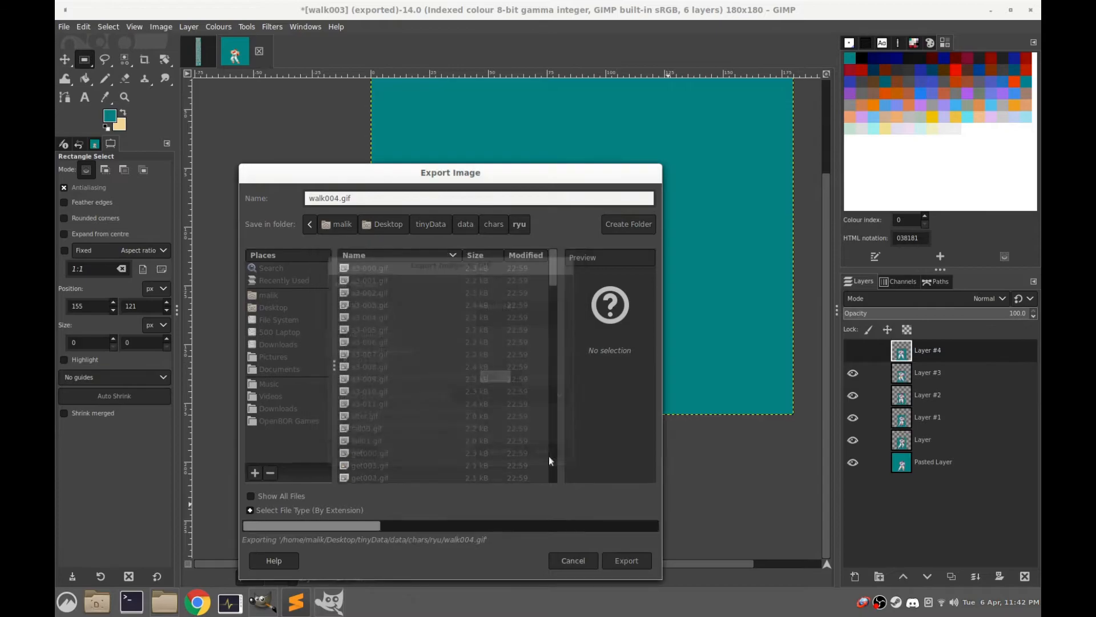
# Make Layer #4 visible and export the frame as walk005.gif in the ryu folder
pyautogui.click(850, 352)
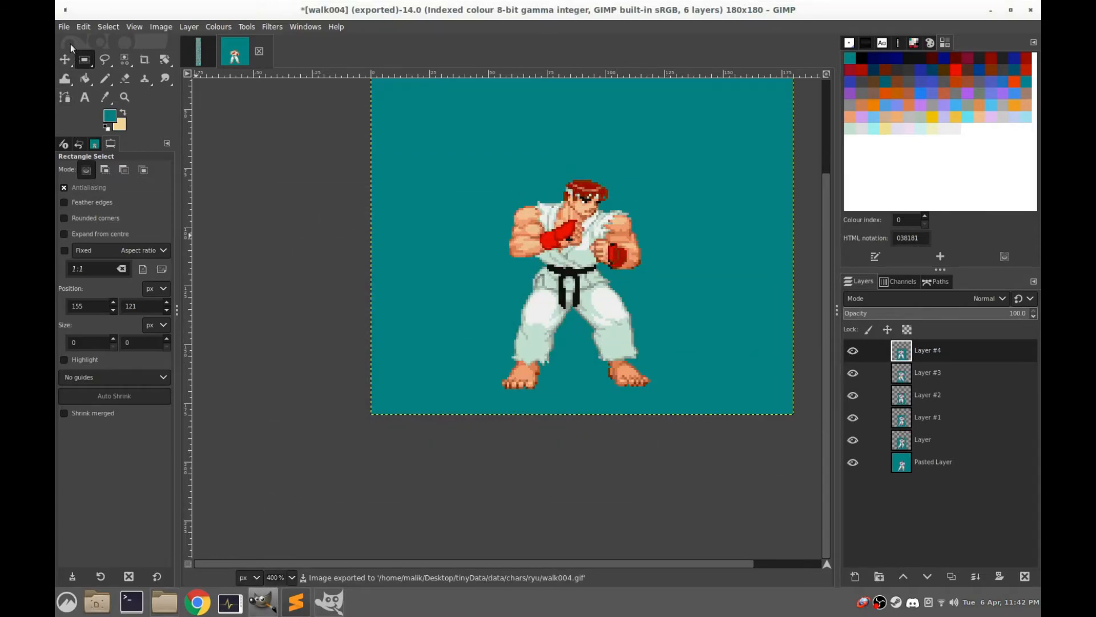
pyautogui.click(64, 26)
pyautogui.click(93, 217)
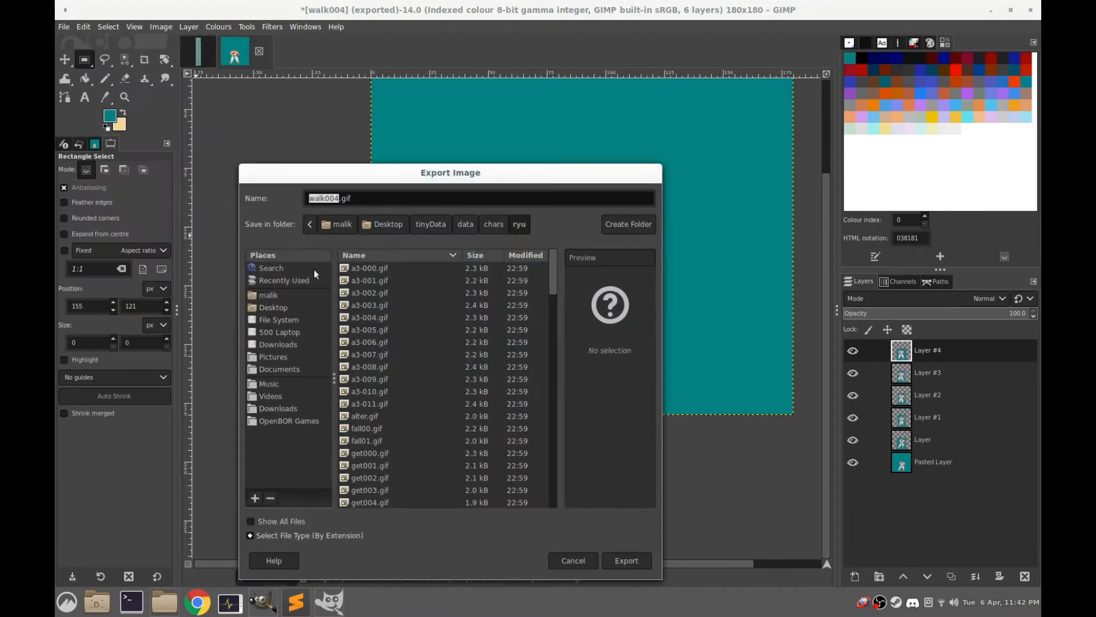
pyautogui.write('walk005')
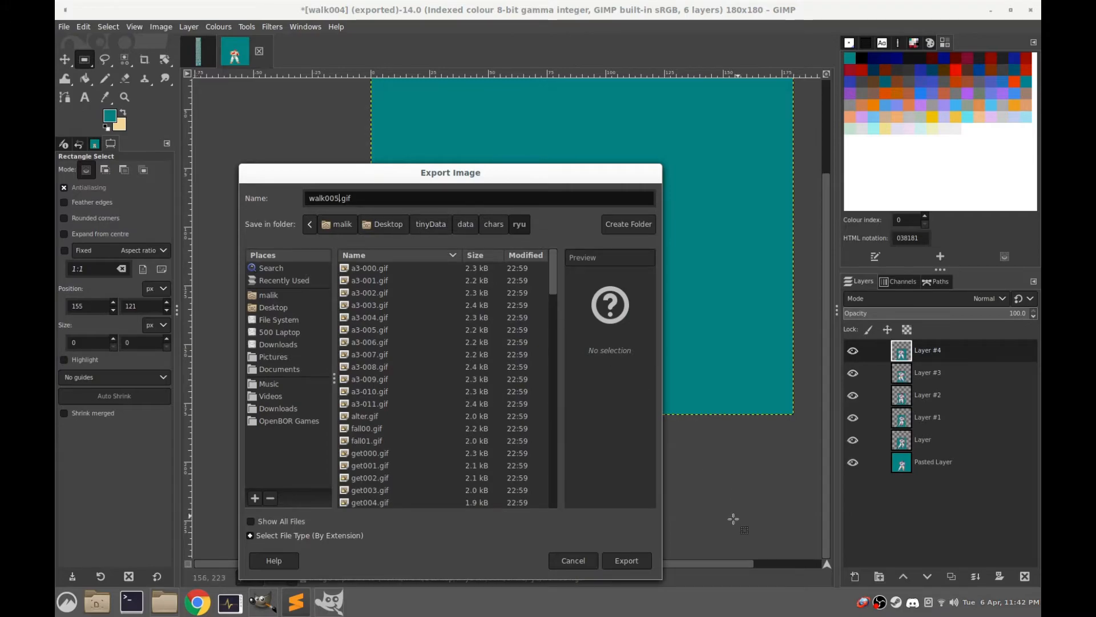
pyautogui.click(623, 559)
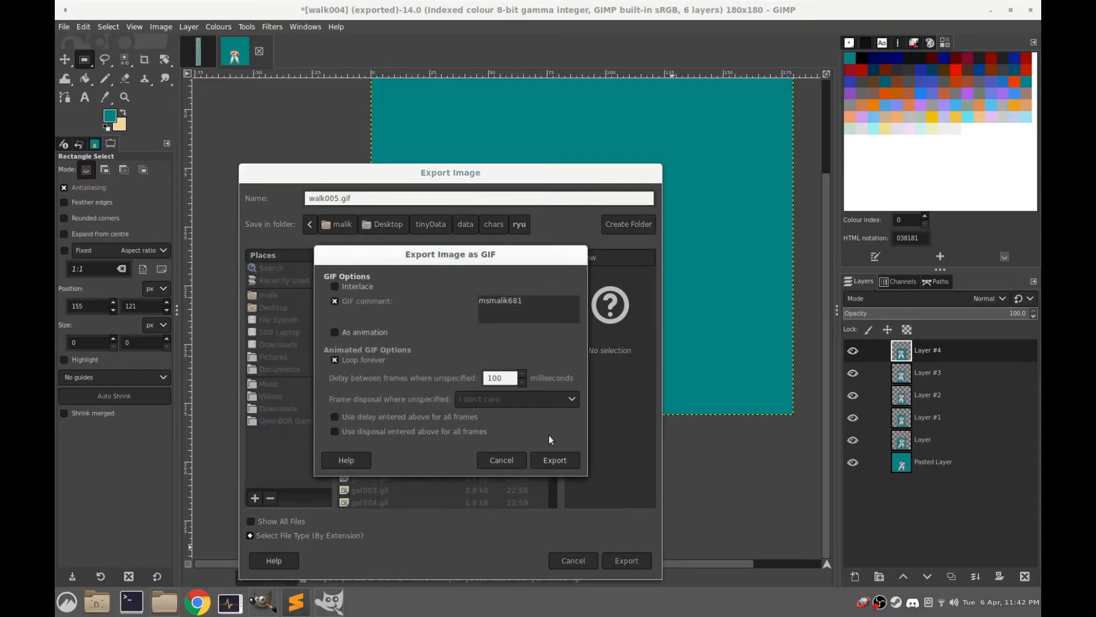
pyautogui.click(550, 458)
# Switch through the file manager to Sublime Text and close GIMP's leftover Animation Playback window
pyautogui.moveTo(165, 601)
pyautogui.click(165, 549)
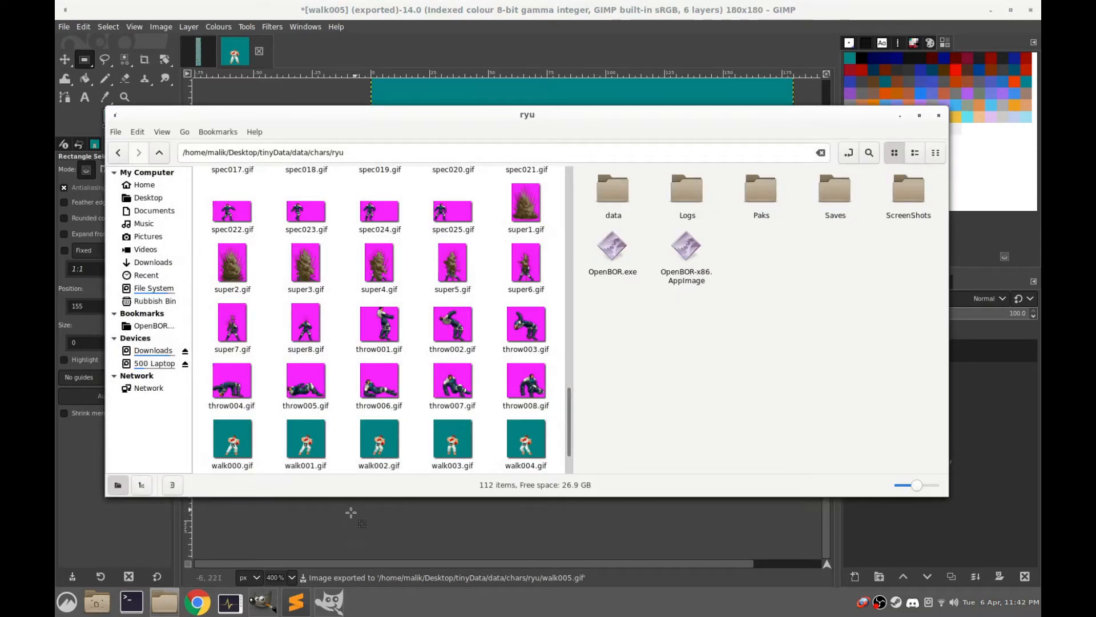
pyautogui.click(295, 600)
pyautogui.click(330, 600)
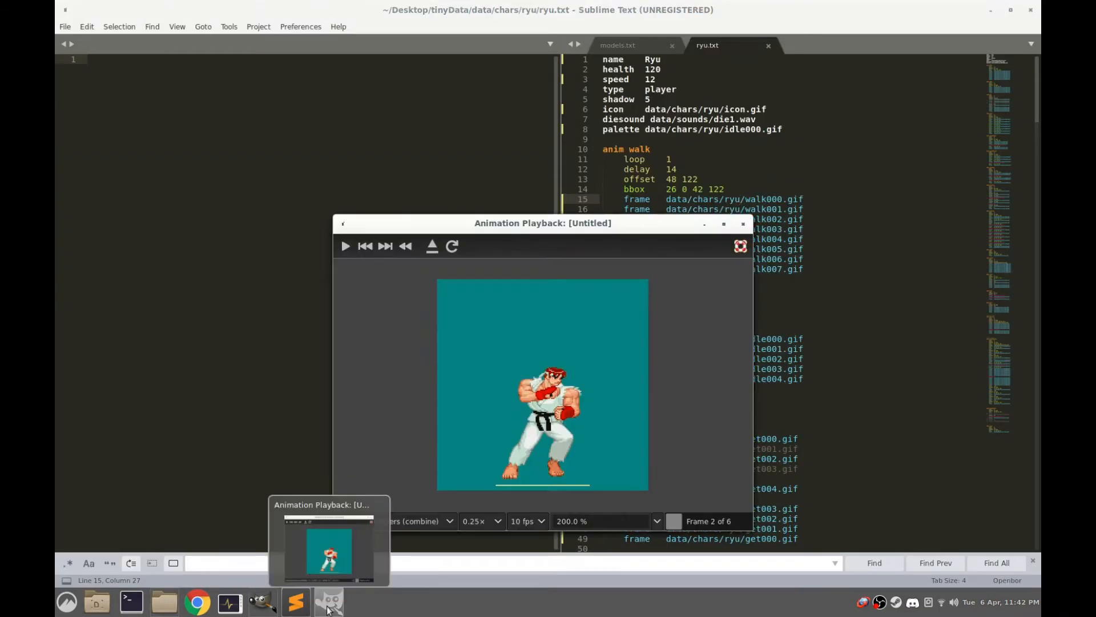
pyautogui.click(743, 224)
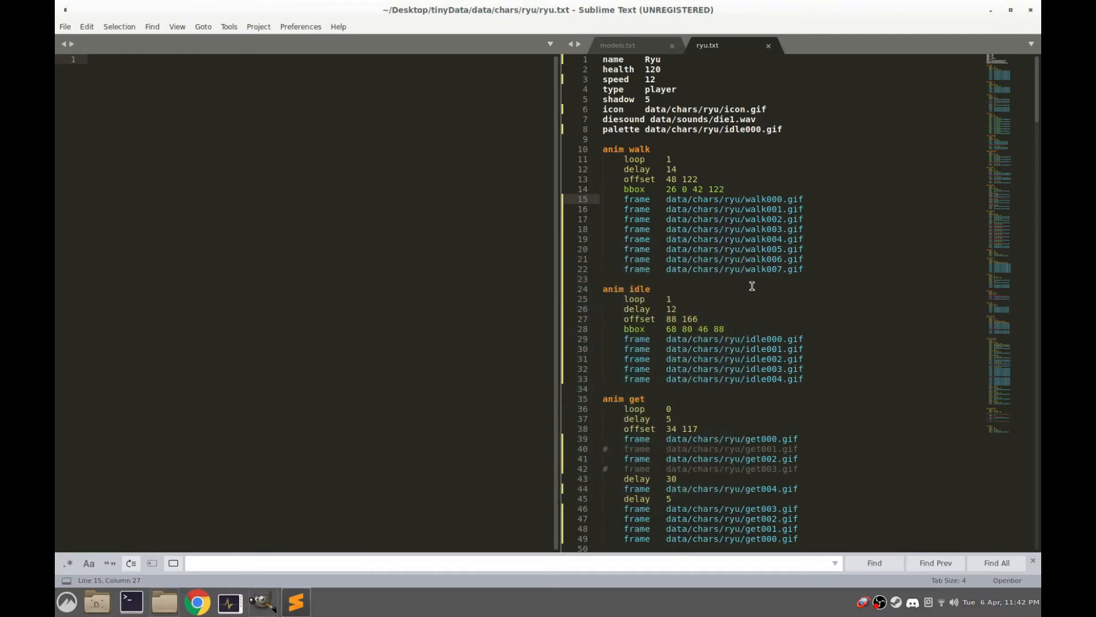
# Switch to the file manager and check the exported walk frames in the ryu folder for the last frame number
pyautogui.click(165, 601)
pyautogui.click(526, 445)
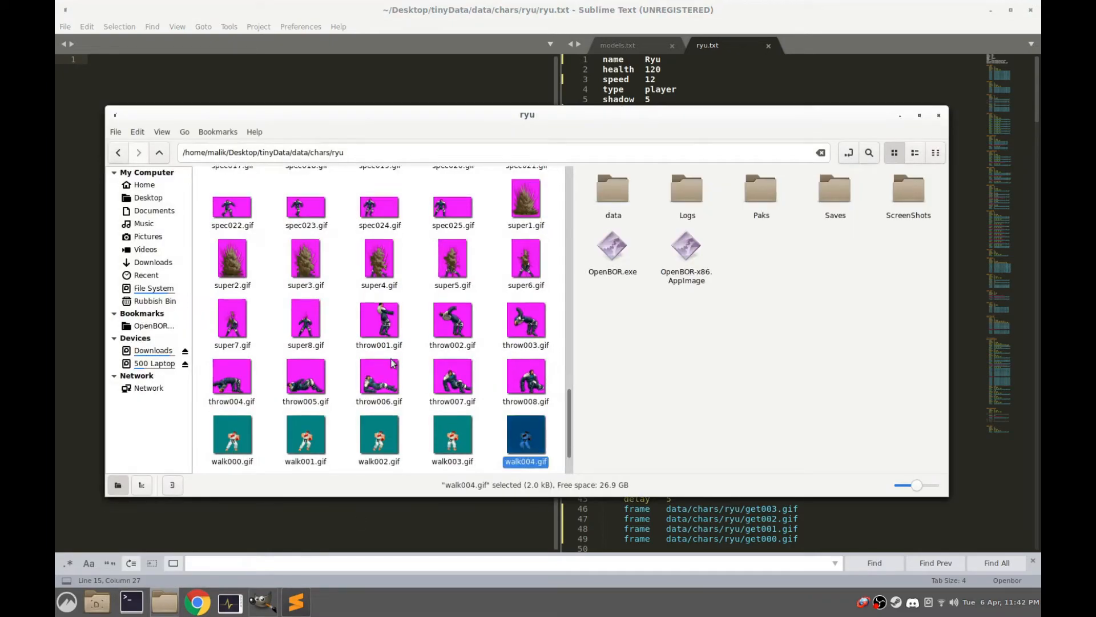
pyautogui.scroll(-2, 342, 379)
pyautogui.press('Right')
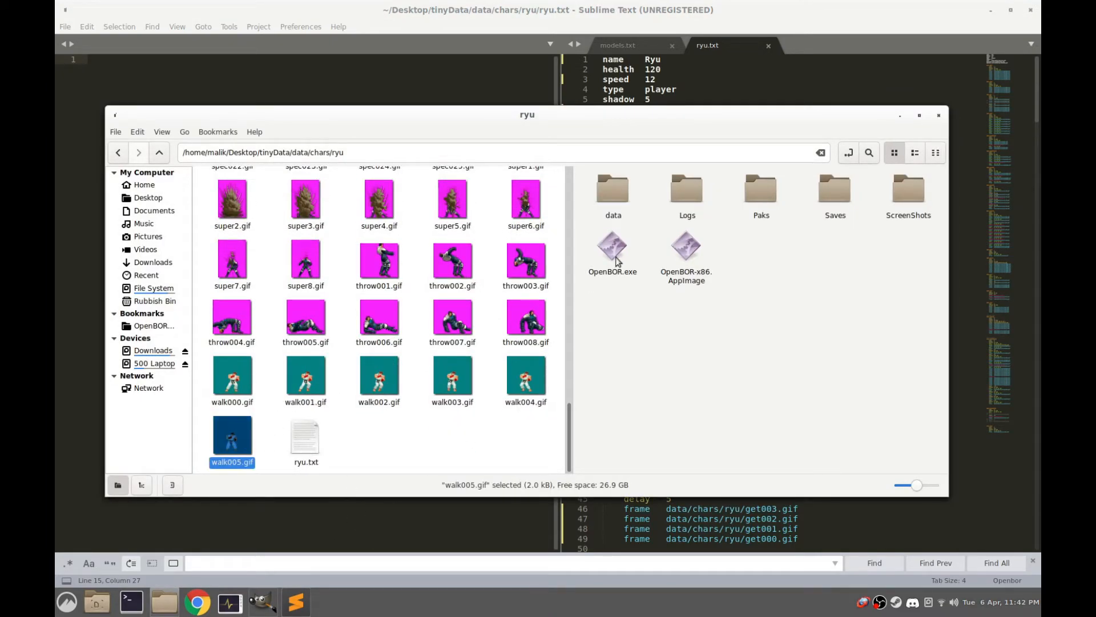
# Switch to Sublime Text and delete the walk006.gif and walk007.gif frame lines from anim walk in ryu.txt, including the spare blank line
pyautogui.click(728, 5)
pyautogui.moveTo(824, 269); pyautogui.dragTo(503, 260)
pyautogui.press('BackSpace')
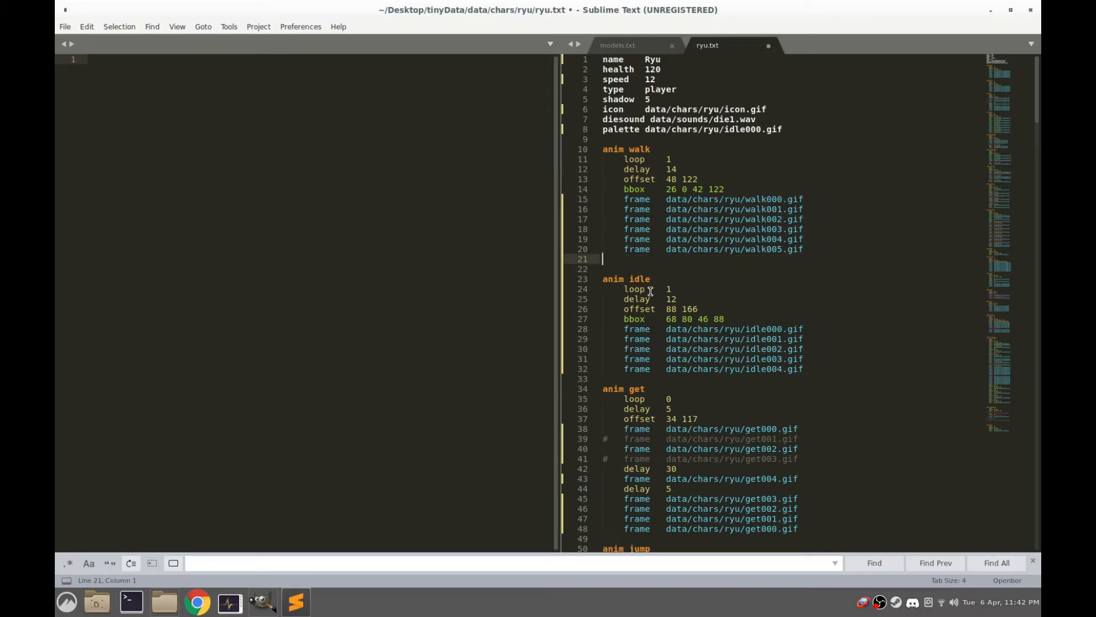
pyautogui.press('BackSpace')
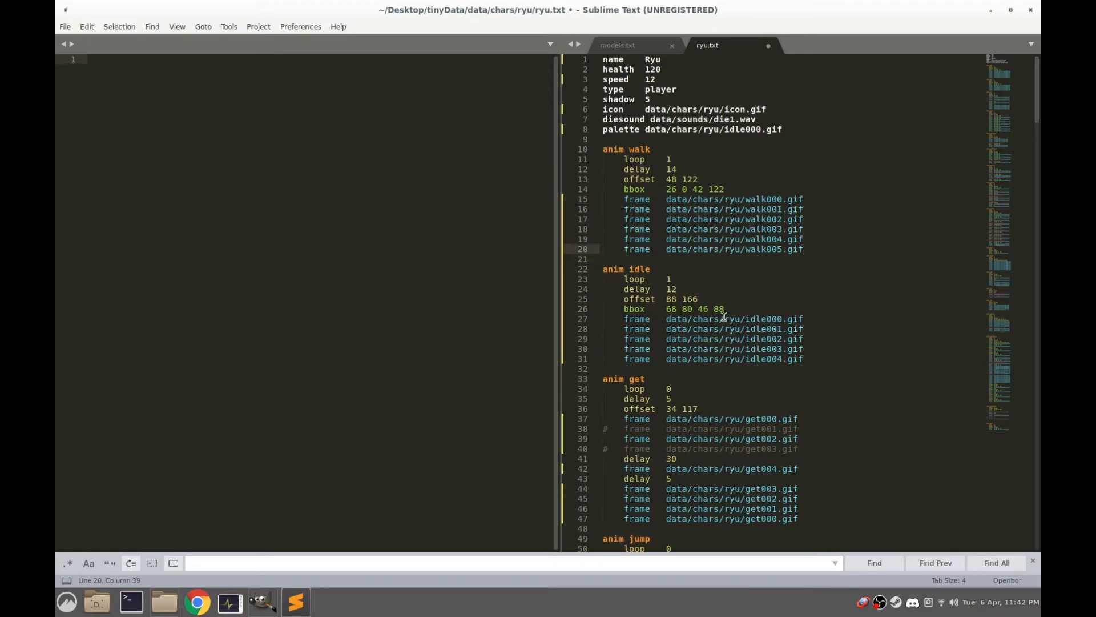
# Replace the offset line in anim walk with the idle animation's offset 88 166 and set the walk delay to 12
pyautogui.moveTo(698, 301); pyautogui.dragTo(634, 299)
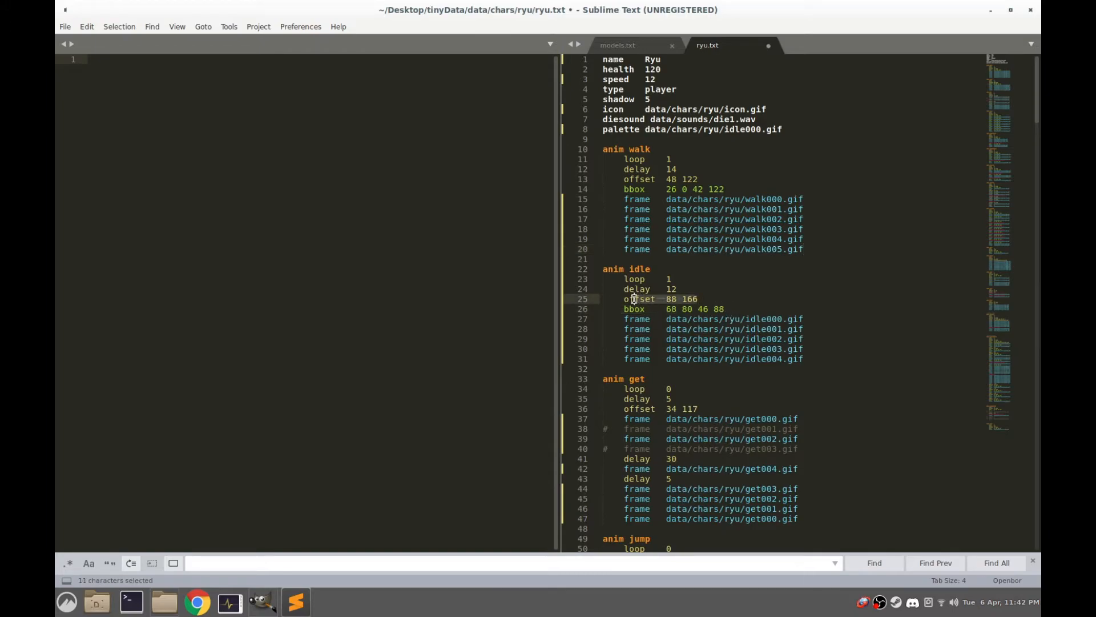
pyautogui.rightClick(637, 297)
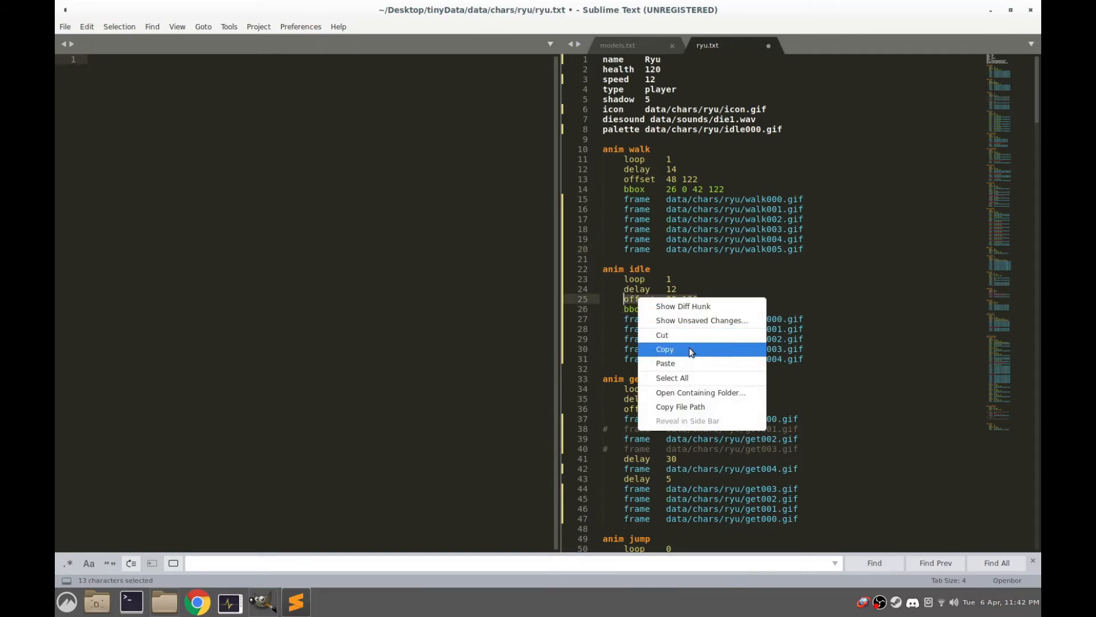
pyautogui.click(662, 350)
pyautogui.click(700, 178)
pyautogui.moveTo(700, 177); pyautogui.dragTo(639, 178)
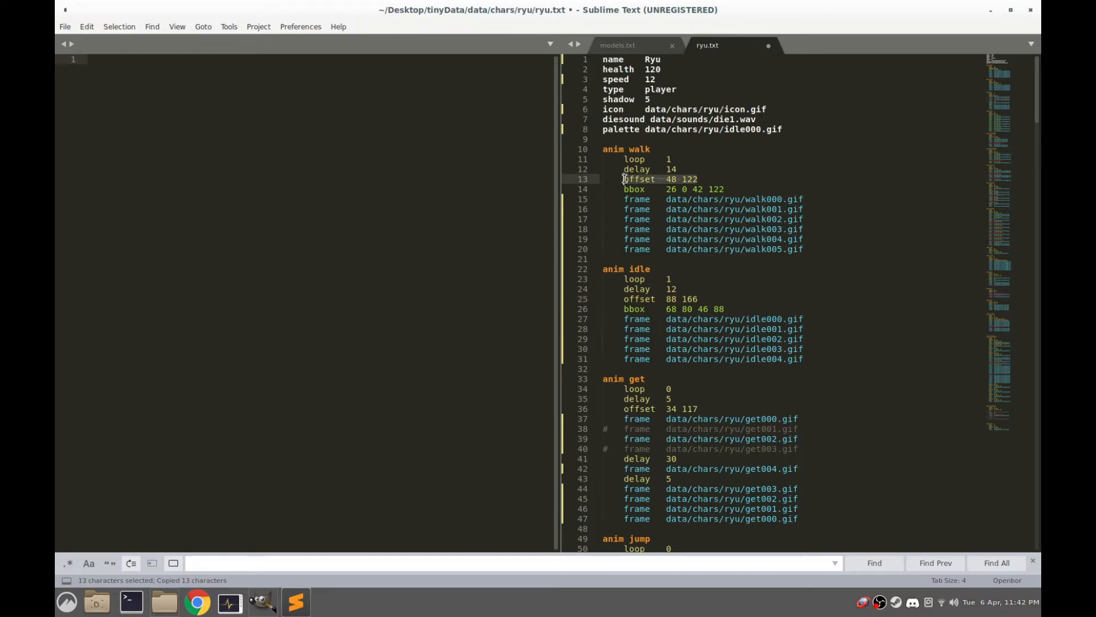
pyautogui.rightClick(644, 183)
pyautogui.click(681, 231)
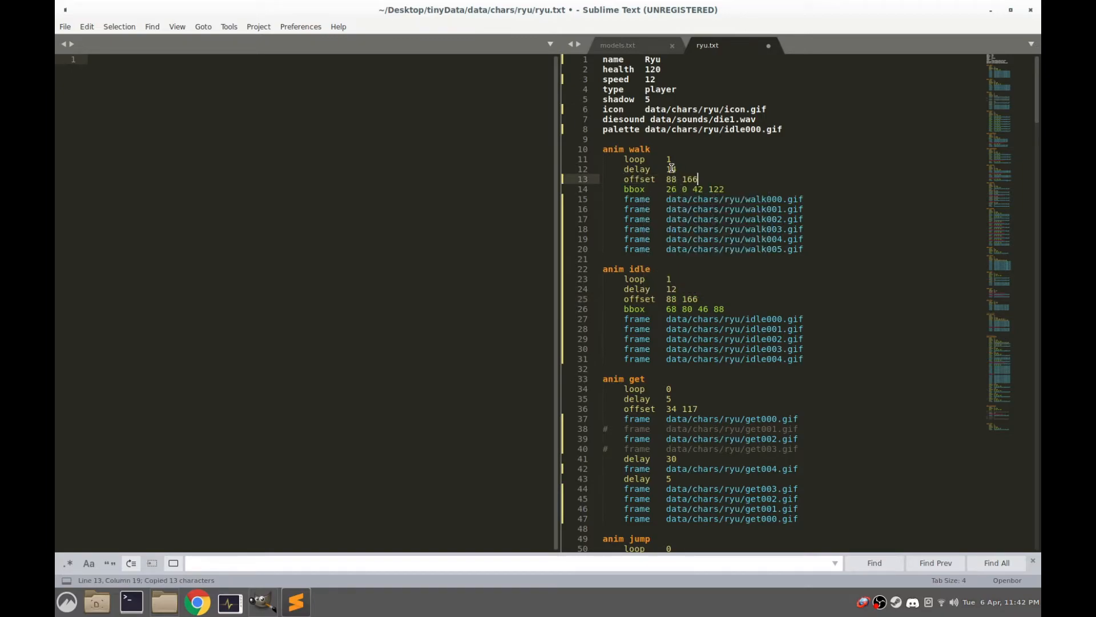
pyautogui.moveTo(666, 169); pyautogui.dragTo(685, 170)
pyautogui.write('12')
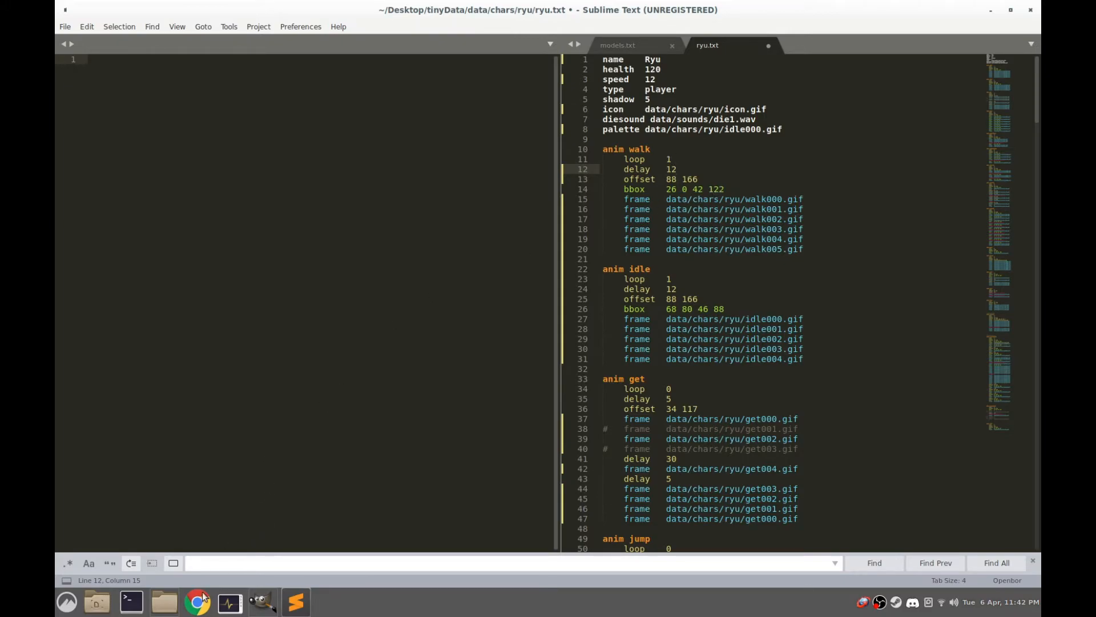
# Switch to GIMP and outline Ryu's body with a crop rectangle of about 52 × 80 px at position 61, 85
pyautogui.click(263, 602)
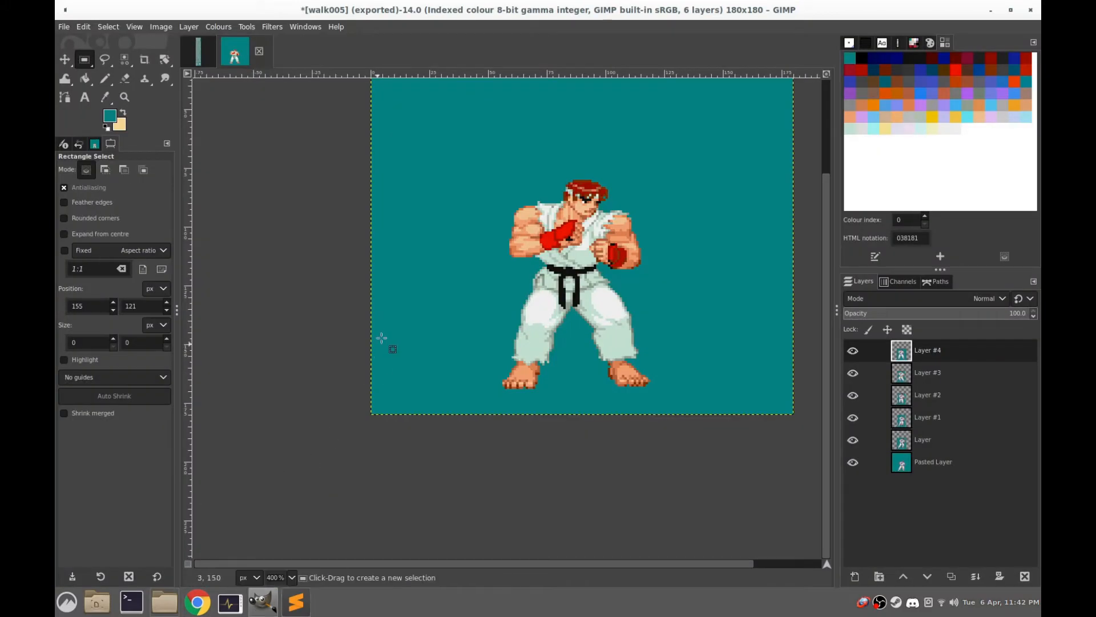
pyautogui.click(144, 59)
pyautogui.moveTo(635, 379); pyautogui.dragTo(514, 192)
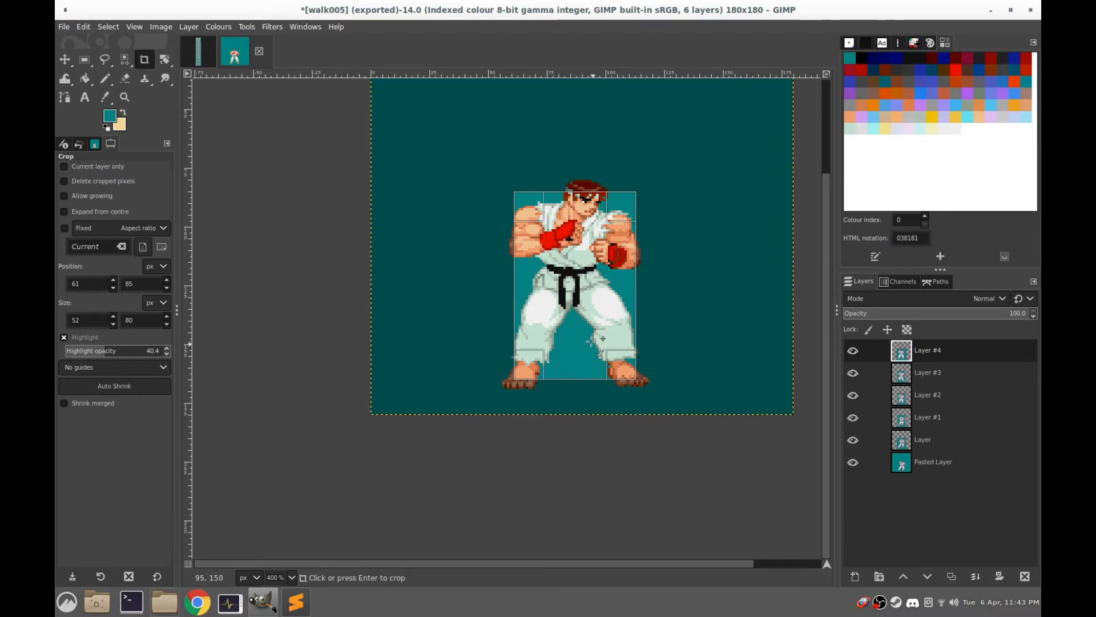
# Switch to Sublime Text in a smaller window, set the anim walk bbox to 61 85 52 80, and save ryu.txt
pyautogui.click(297, 604)
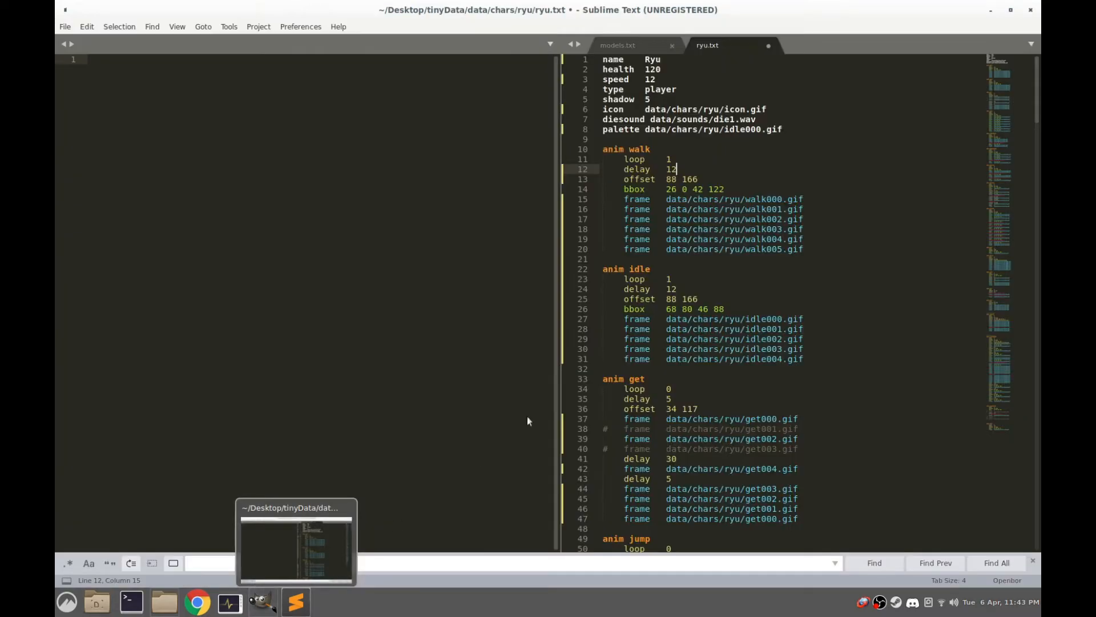
pyautogui.doubleClick(673, 6)
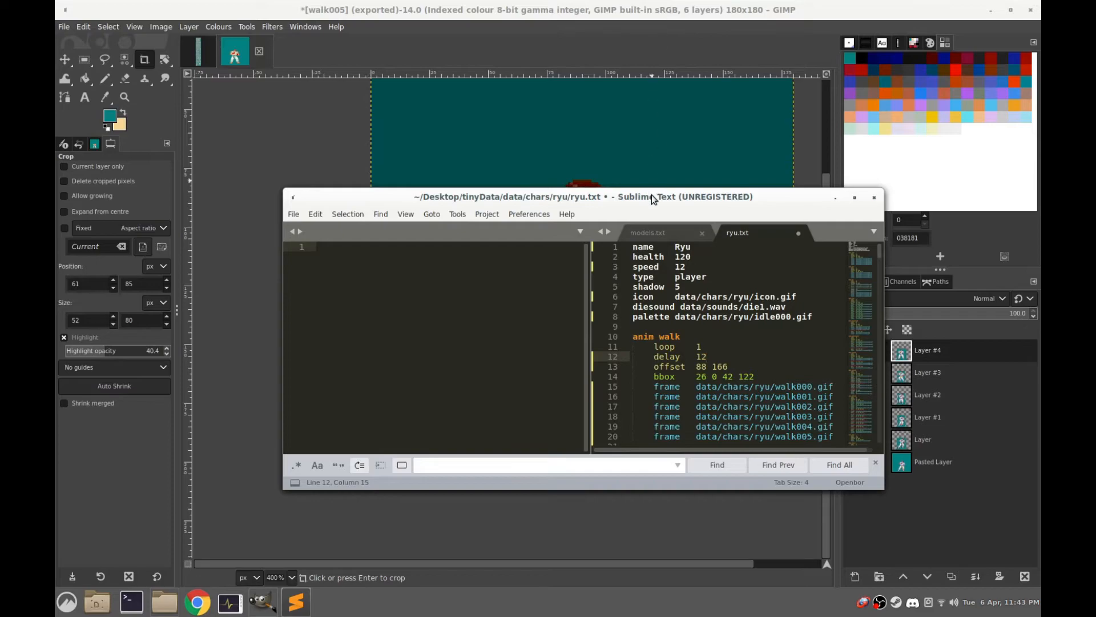
pyautogui.moveTo(652, 194); pyautogui.dragTo(624, 173)
pyautogui.moveTo(740, 355); pyautogui.dragTo(672, 356)
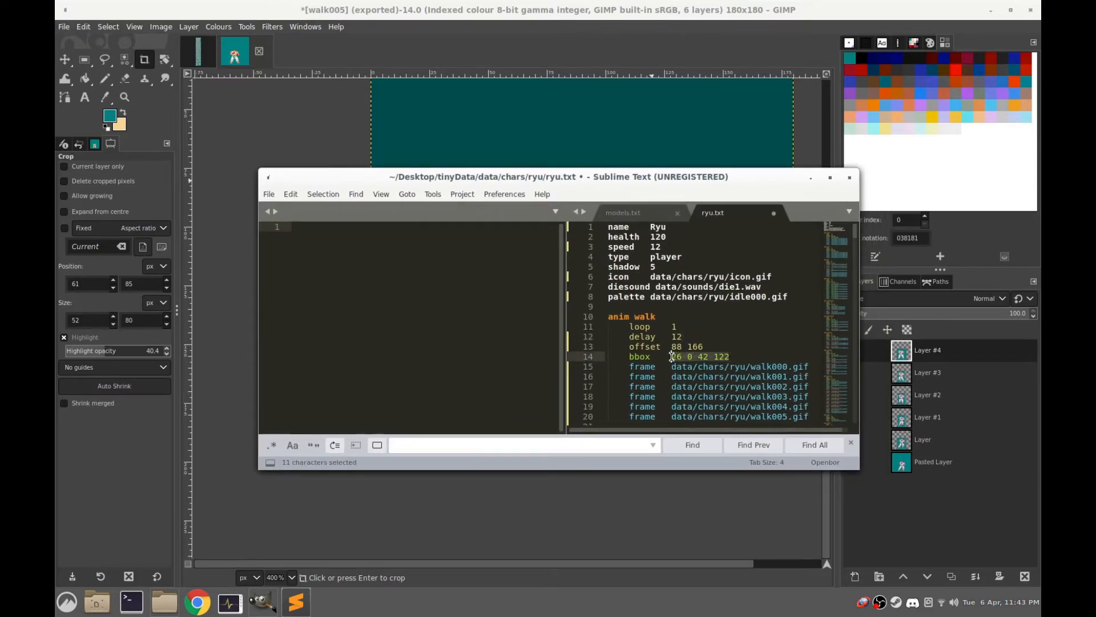
pyautogui.write('61')
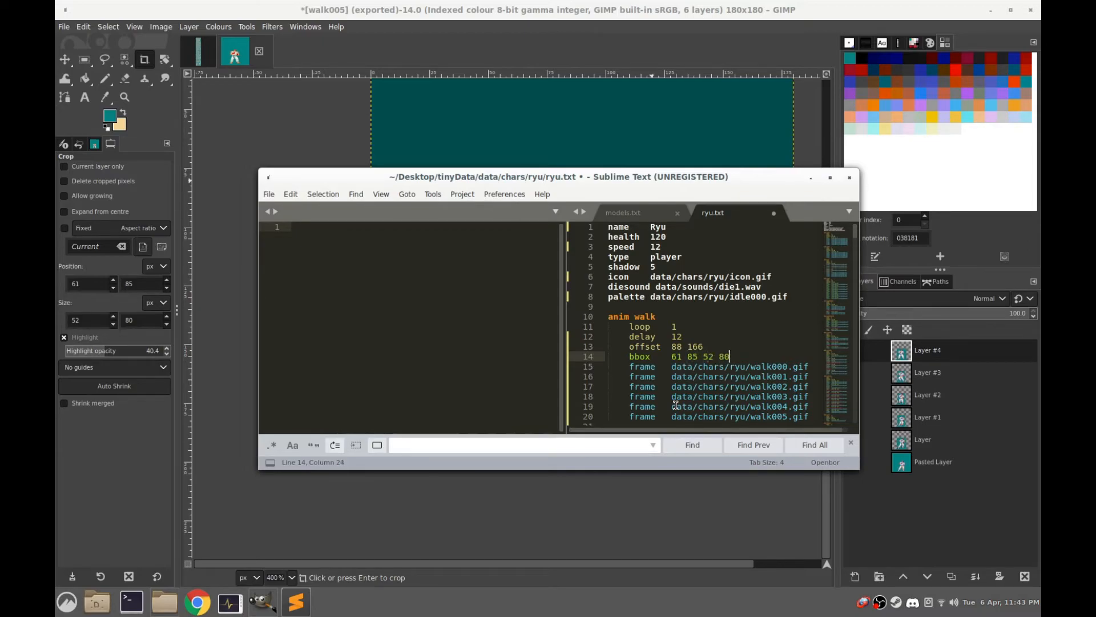
pyautogui.click(274, 197)
pyautogui.click(292, 300)
# Switch to the file manager, launch OpenBOR-x86.AppImage from the tinyData folder, and start a game as Ryu
pyautogui.click(164, 601)
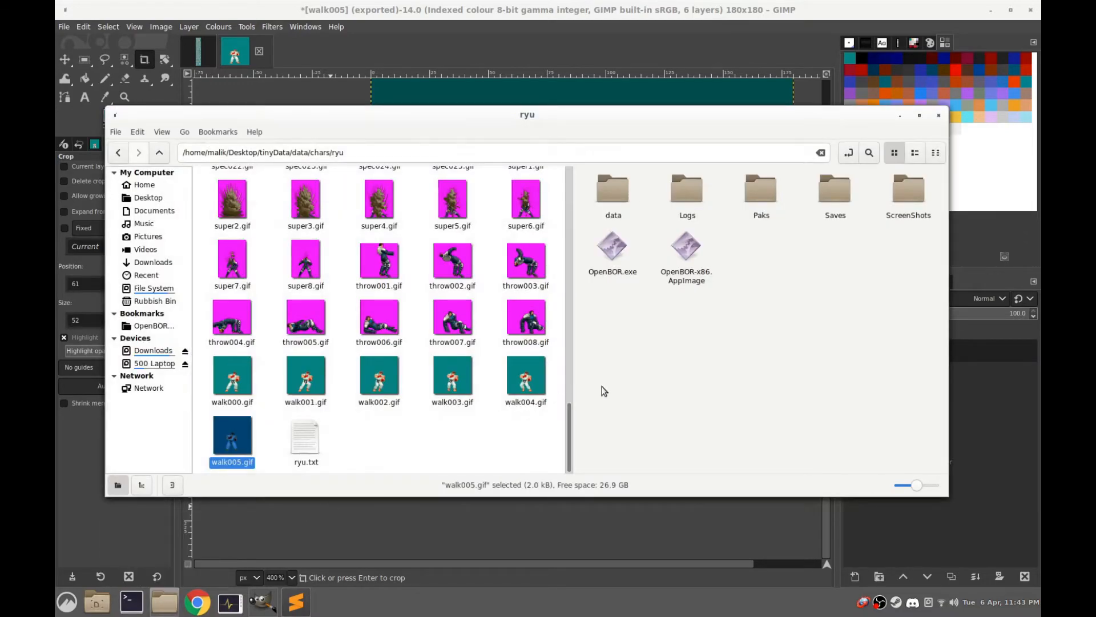
pyautogui.click(703, 363)
pyautogui.click(684, 254)
pyautogui.doubleClick(683, 254)
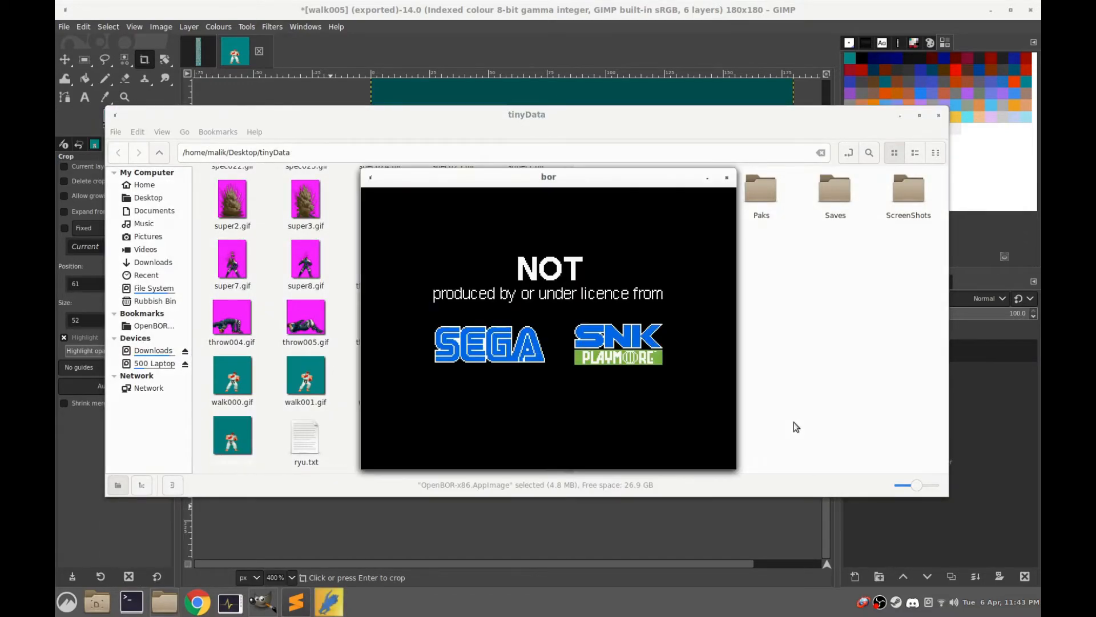
pyautogui.press('Return')
pyautogui.press('Return')
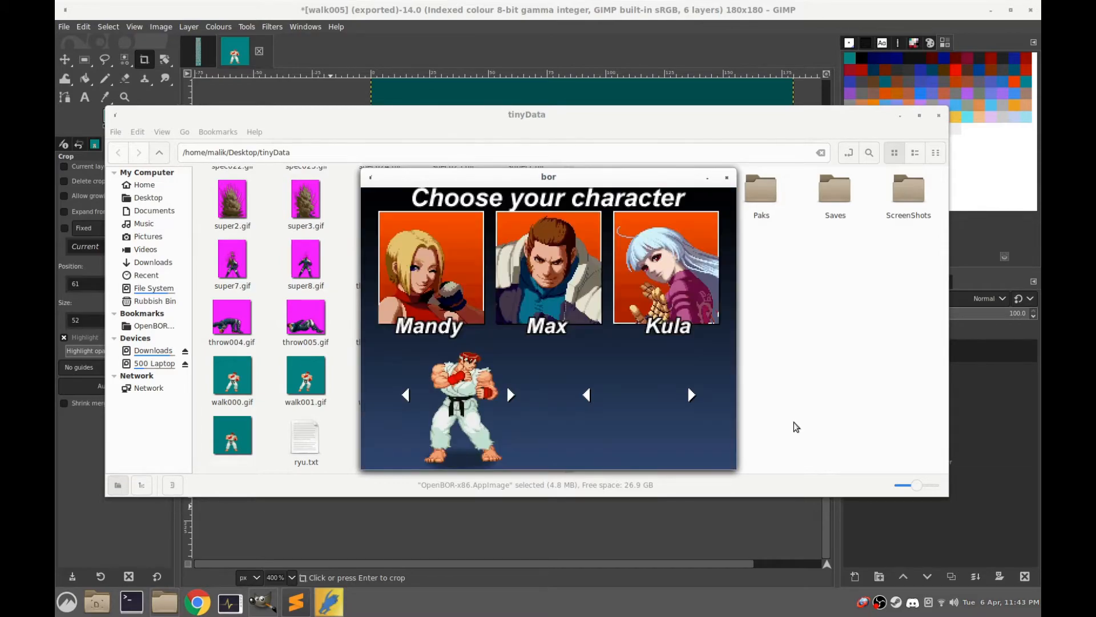
pyautogui.press('Return')
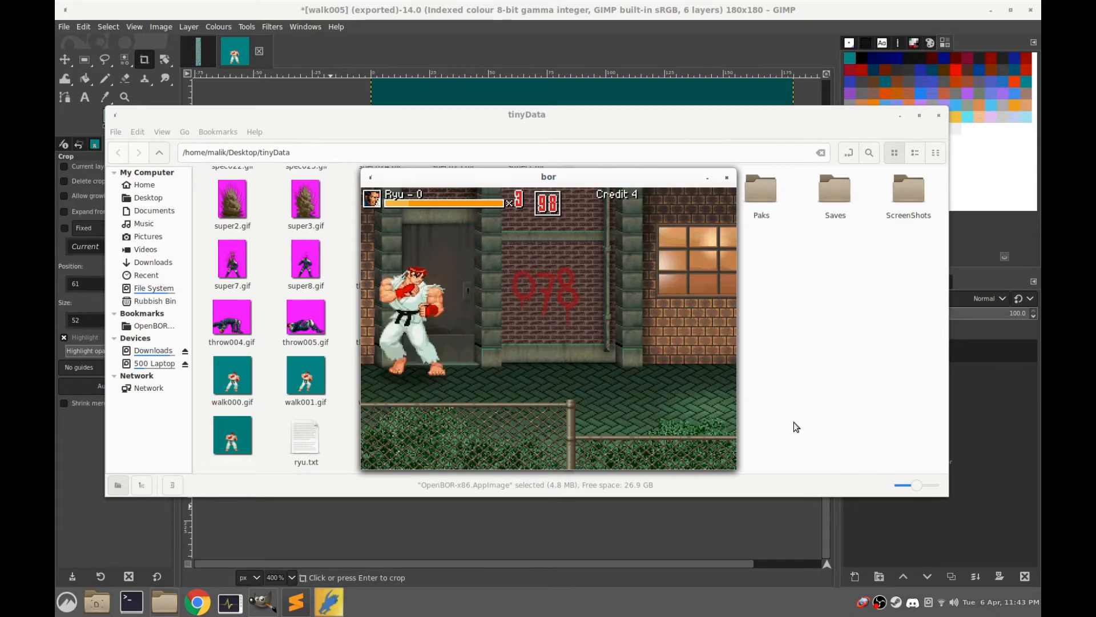
# Move Ryu around the stage to check the walk animation, and close the game
pyautogui.press('Right')
pyautogui.press('Left')
pyautogui.press('Down')
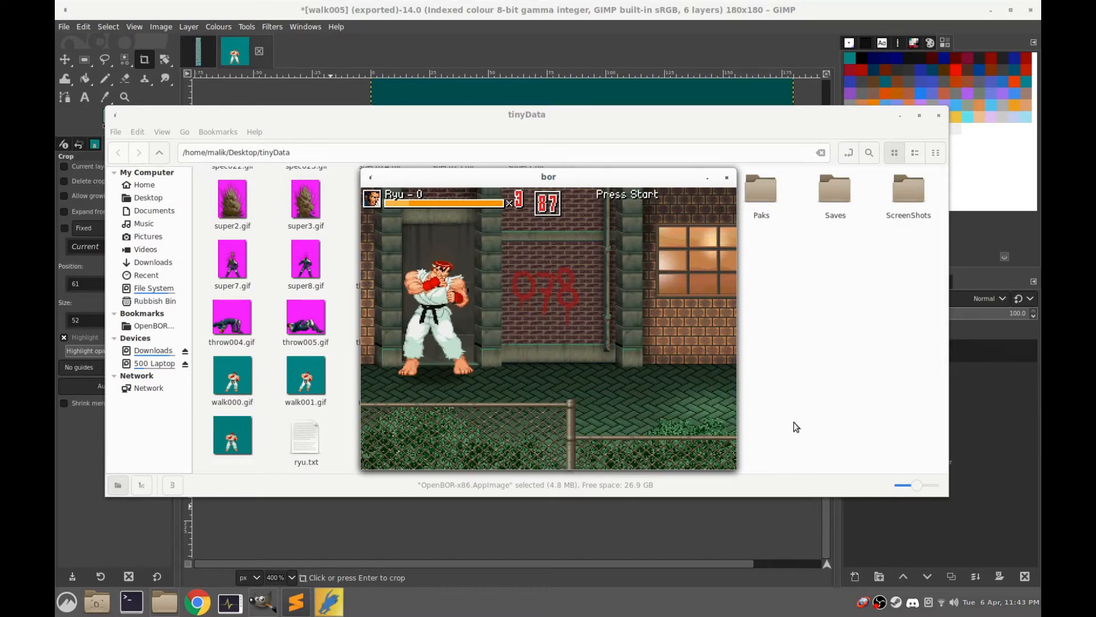
pyautogui.hotkey('alt', 'F4')
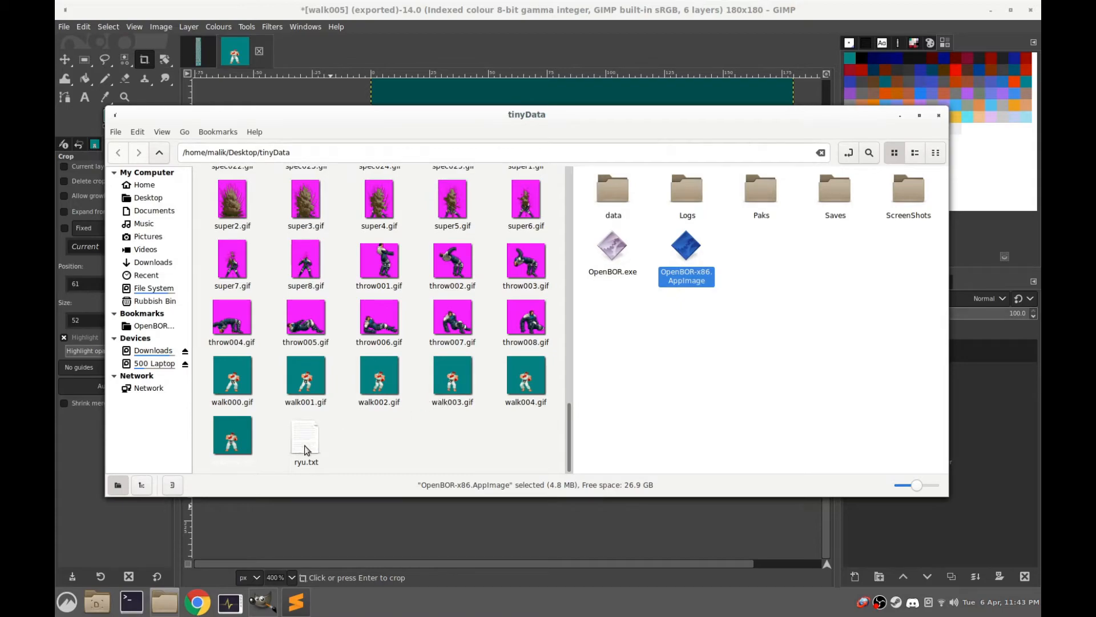
# Open walk005.gif from the ryu folder in GIMP and inspect the exported frame up close
pyautogui.click(233, 437)
pyautogui.rightClick(233, 437)
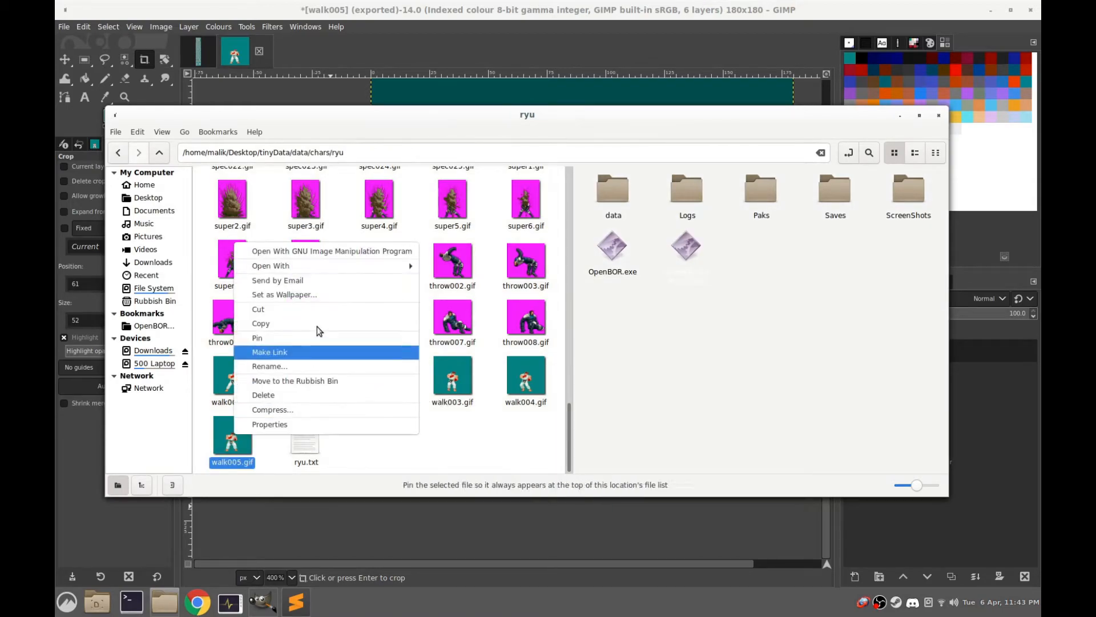
pyautogui.click(216, 449)
pyautogui.moveTo(443, 118); pyautogui.dragTo(534, 107)
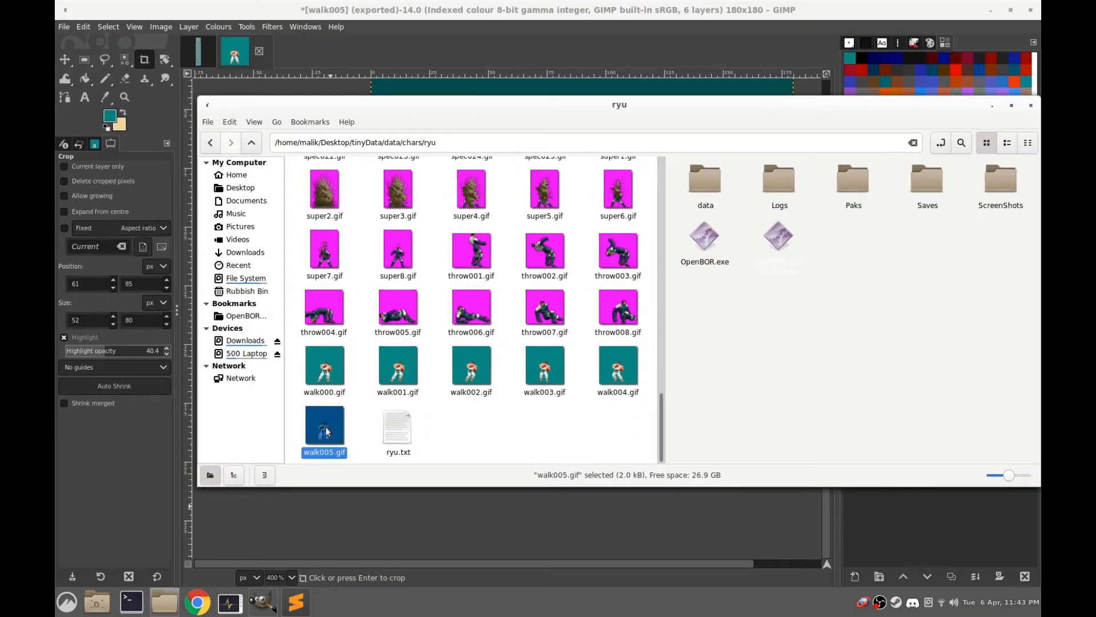
pyautogui.moveTo(326, 431); pyautogui.dragTo(109, 97)
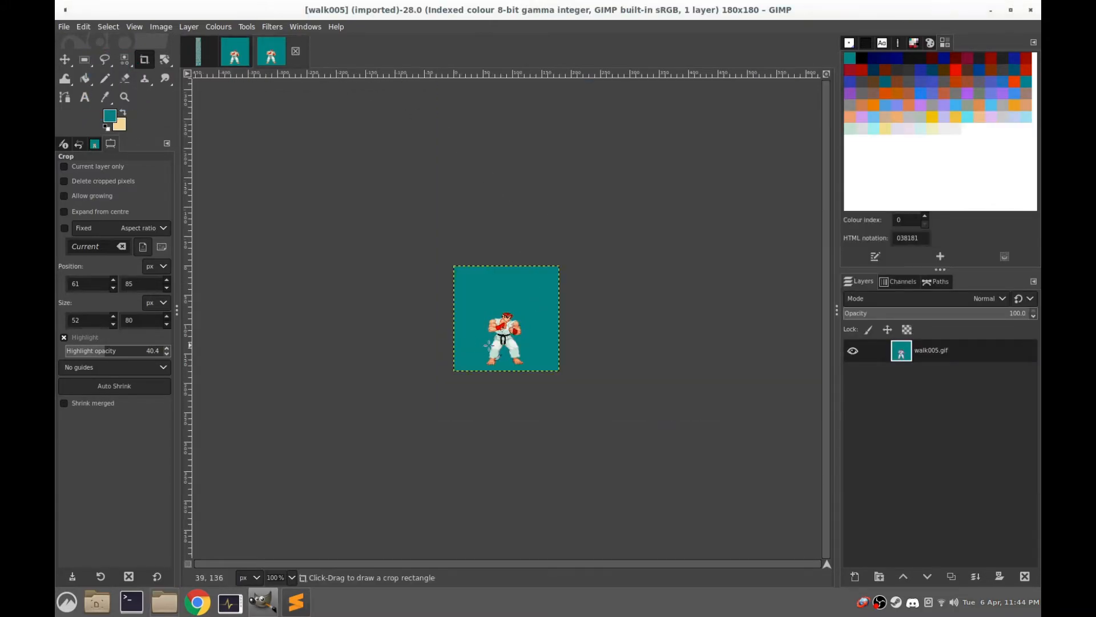
pyautogui.scroll(4, 476, 345)
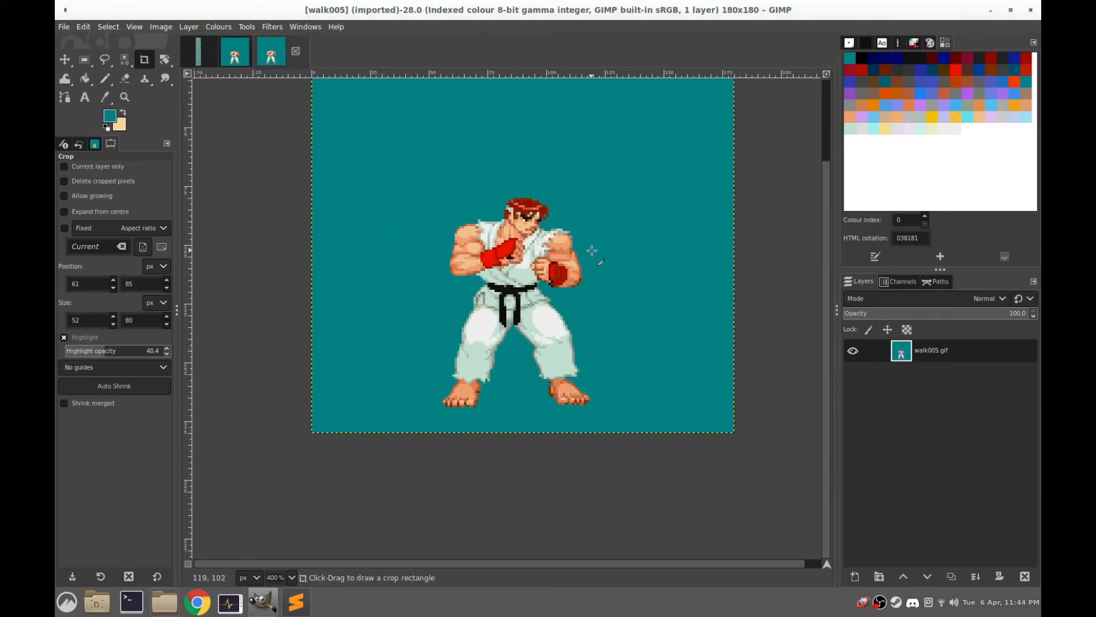
# Return to the layered walk image with Rectangle Select active and undo the unintended crop
pyautogui.click(234, 53)
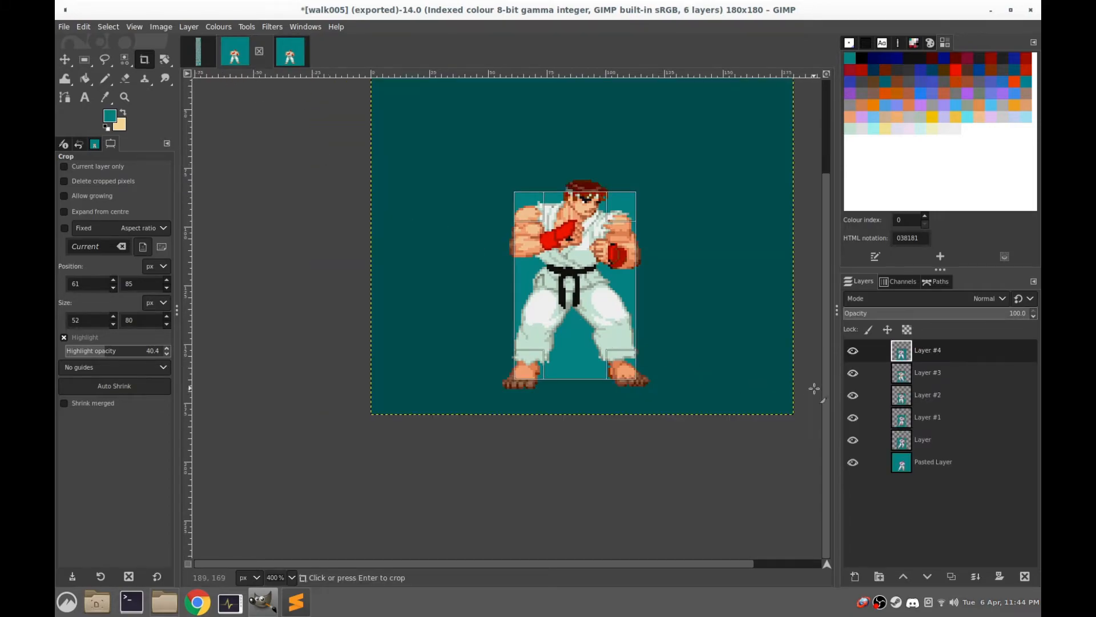
pyautogui.click(84, 59)
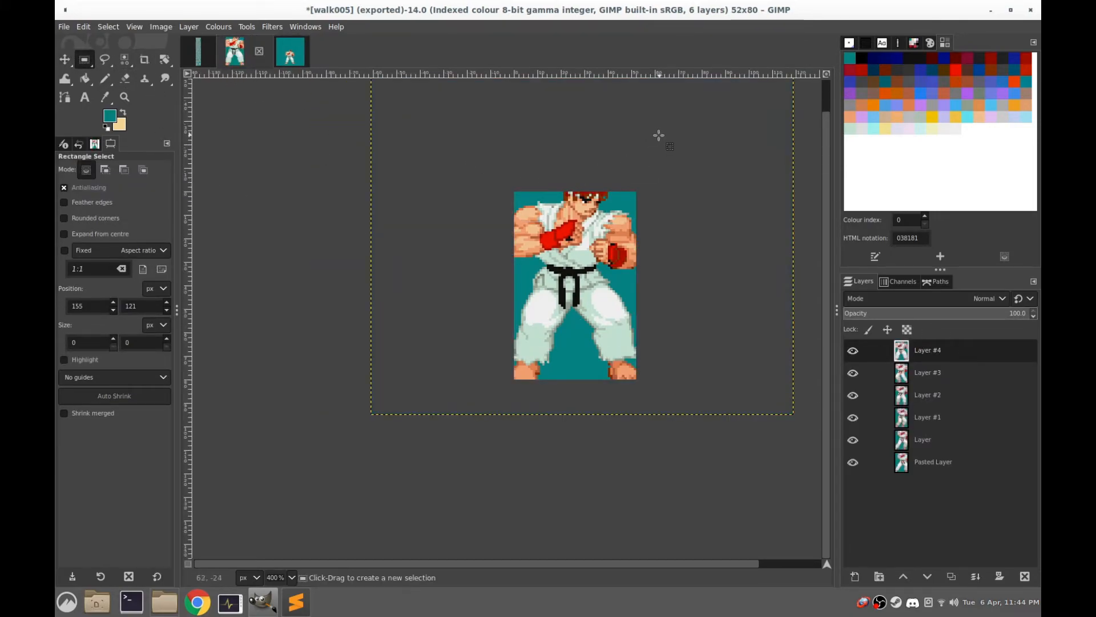
pyautogui.hotkey('ctrl', 'z')
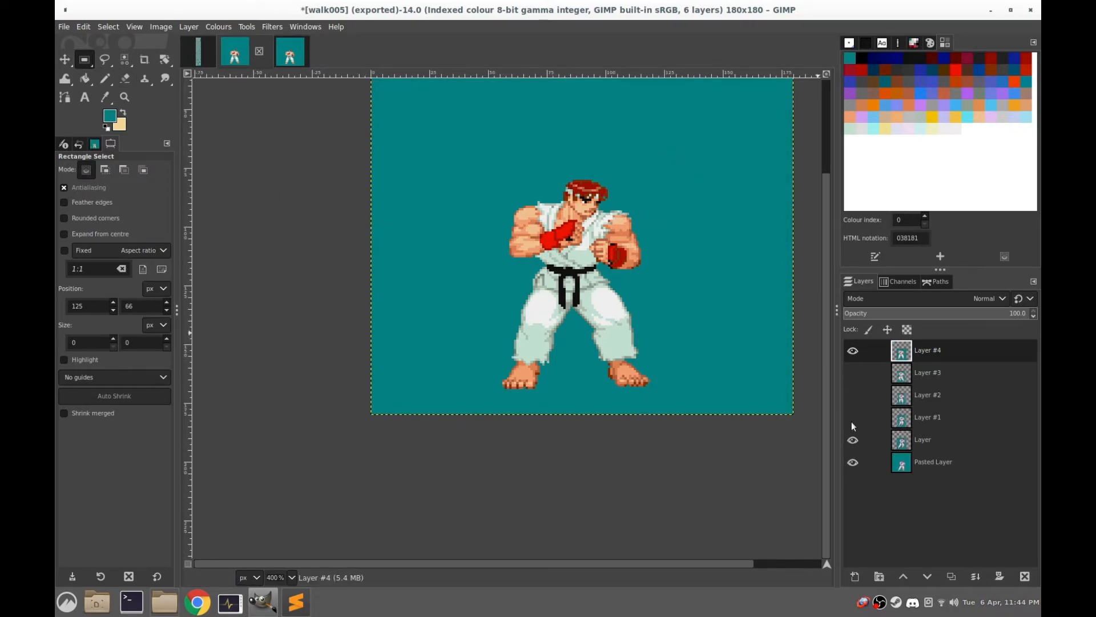
# Hide every layer between Layer #4 and Pasted Layer, and toggle Layer #4 to compare the two frames
pyautogui.click(853, 352)
pyautogui.click(854, 352)
pyautogui.click(853, 352)
pyautogui.click(853, 351)
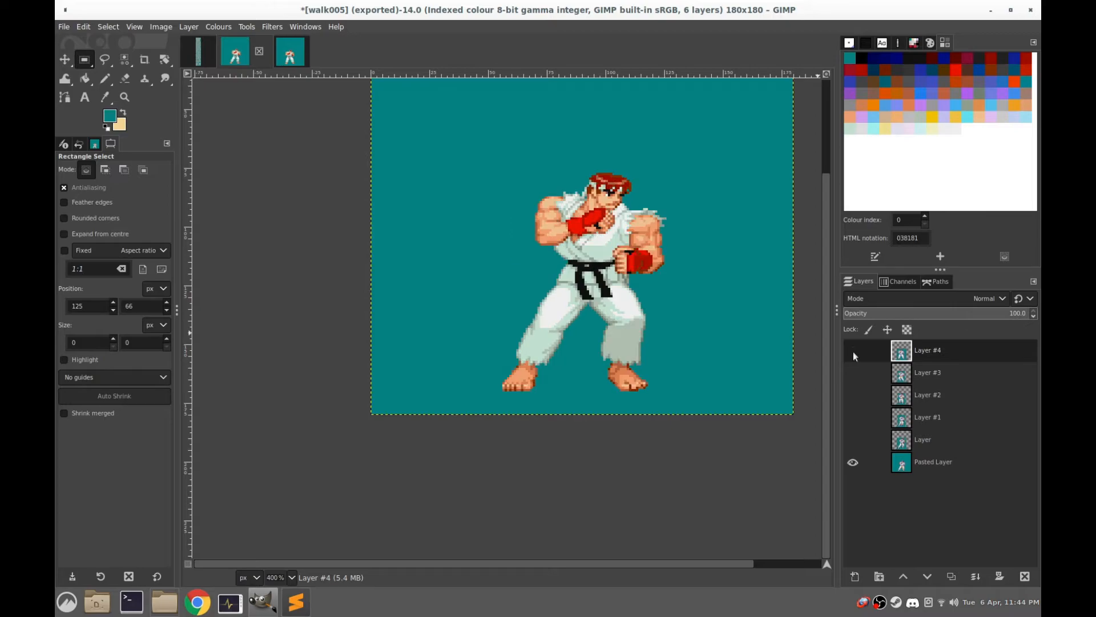
pyautogui.click(853, 351)
pyautogui.click(853, 352)
pyautogui.click(853, 351)
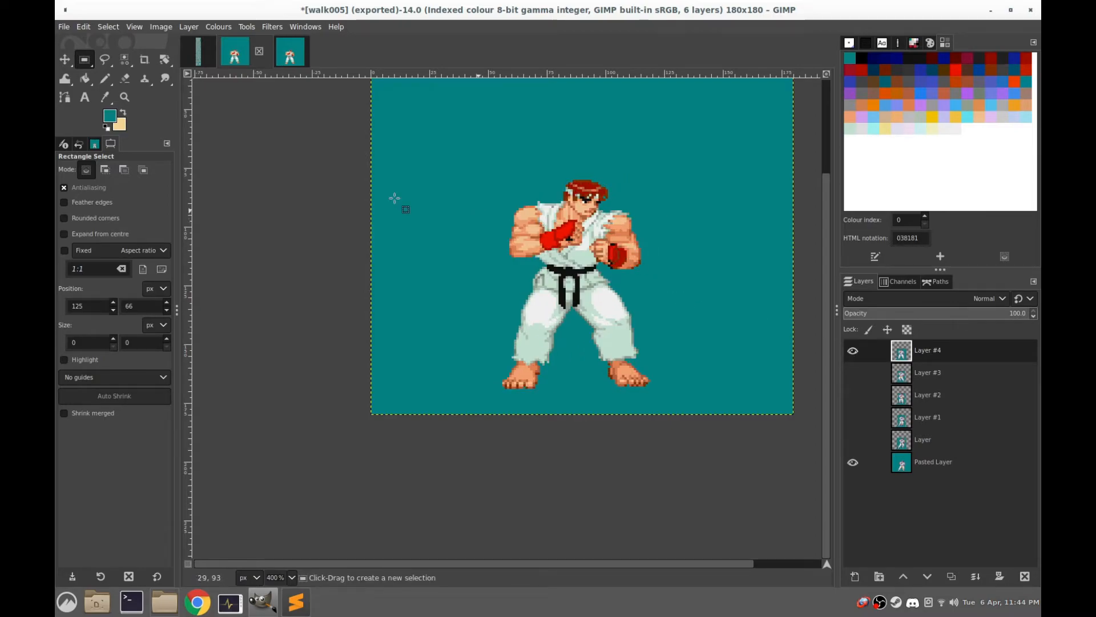
pyautogui.click(542, 131)
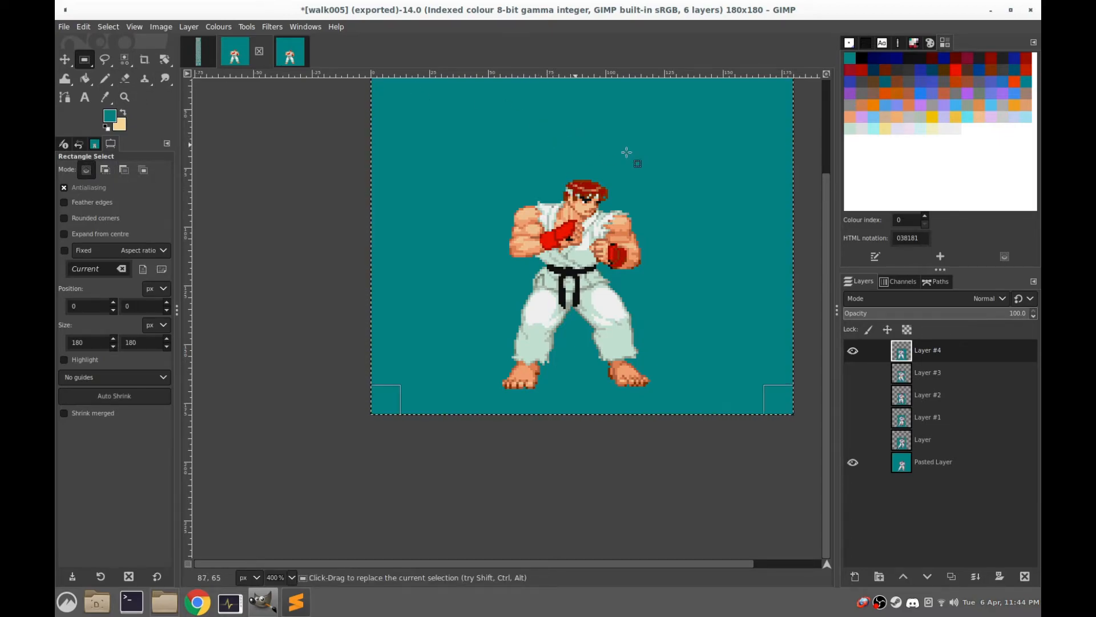
pyautogui.moveTo(716, 125); pyautogui.dragTo(415, 403)
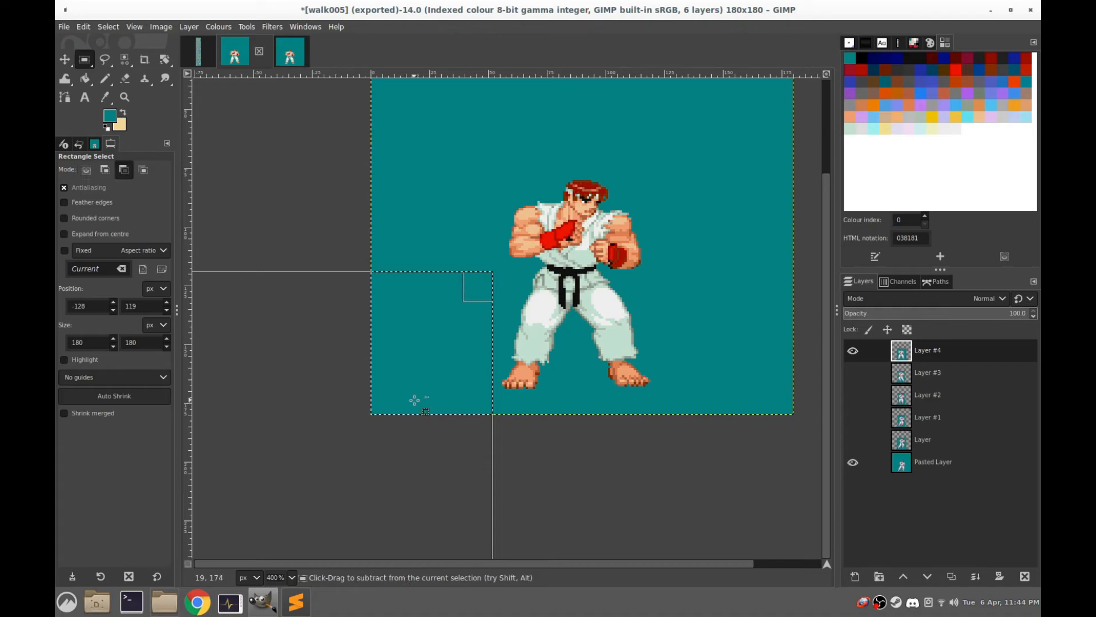
pyautogui.hotkey('ctrl', 'z')
# Select Ryu on Layer #4 with a rectangle of about 105 × 133 px, nudge the sprite slightly left, and anchor it
pyautogui.moveTo(706, 114); pyautogui.dragTo(461, 426)
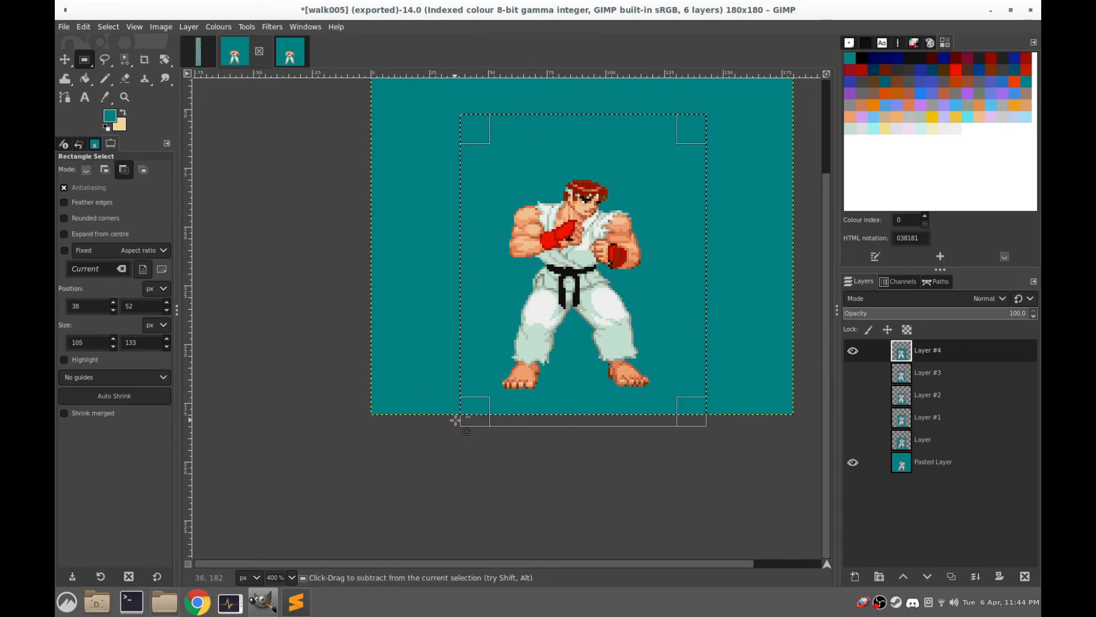
pyautogui.hotkey('shift', 'ctrl', 'l')
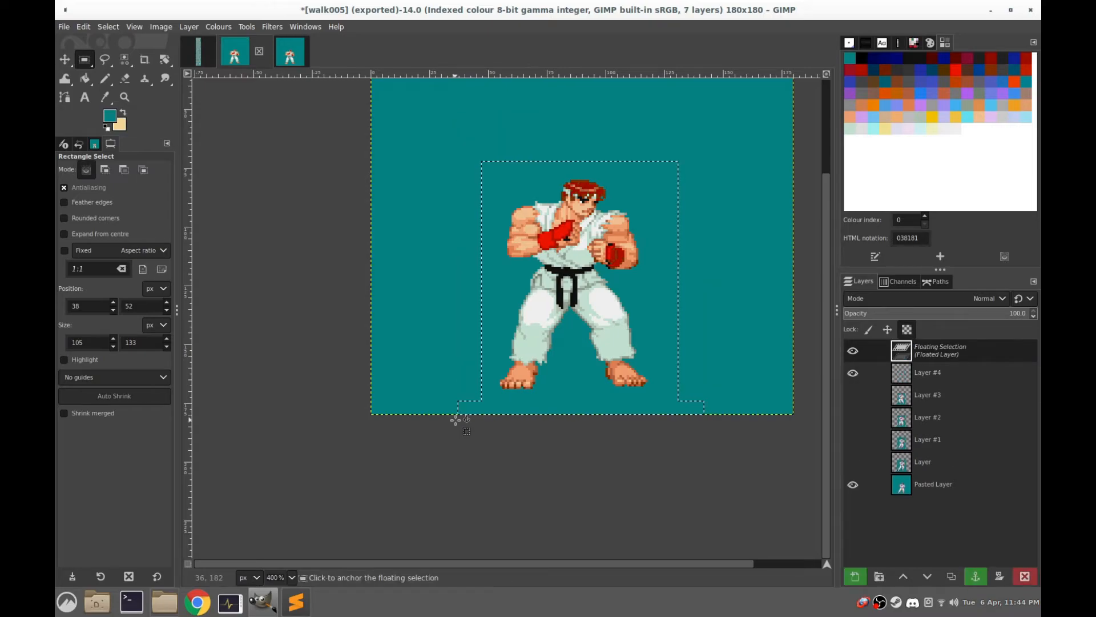
pyautogui.click(718, 268)
# Toggle Layer #4's visibility repeatedly to compare Ryu's foot placement with the Pasted Layer frame
pyautogui.click(853, 355)
pyautogui.click(853, 355)
pyautogui.click(853, 355)
pyautogui.click(854, 355)
pyautogui.click(854, 355)
pyautogui.click(854, 354)
pyautogui.click(855, 355)
pyautogui.click(854, 355)
pyautogui.click(854, 355)
pyautogui.click(854, 354)
pyautogui.click(854, 354)
pyautogui.click(854, 354)
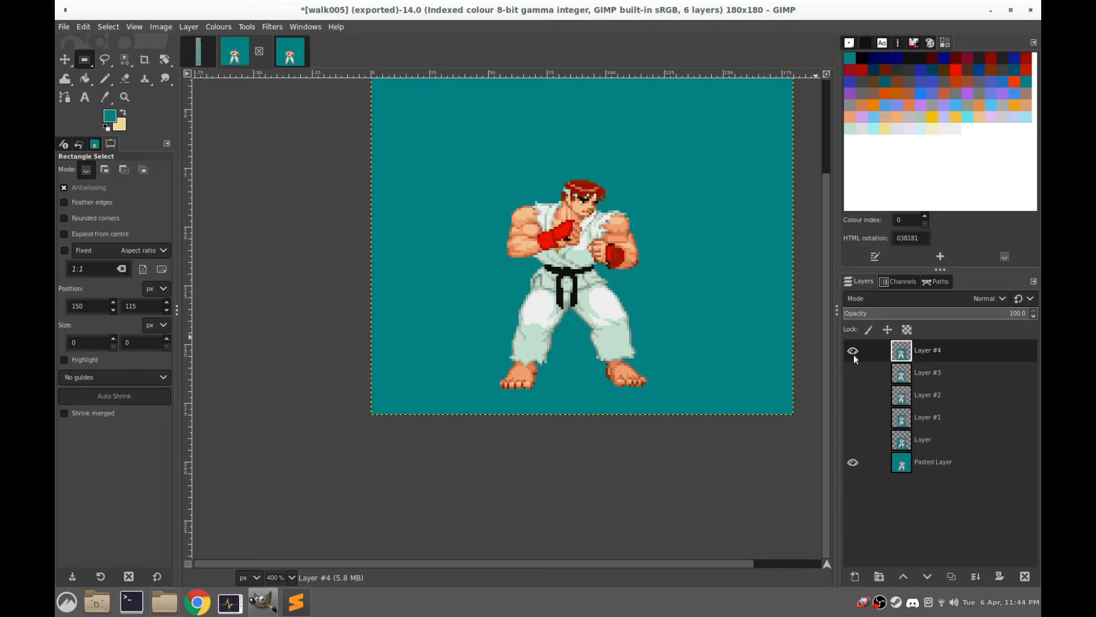
pyautogui.click(855, 355)
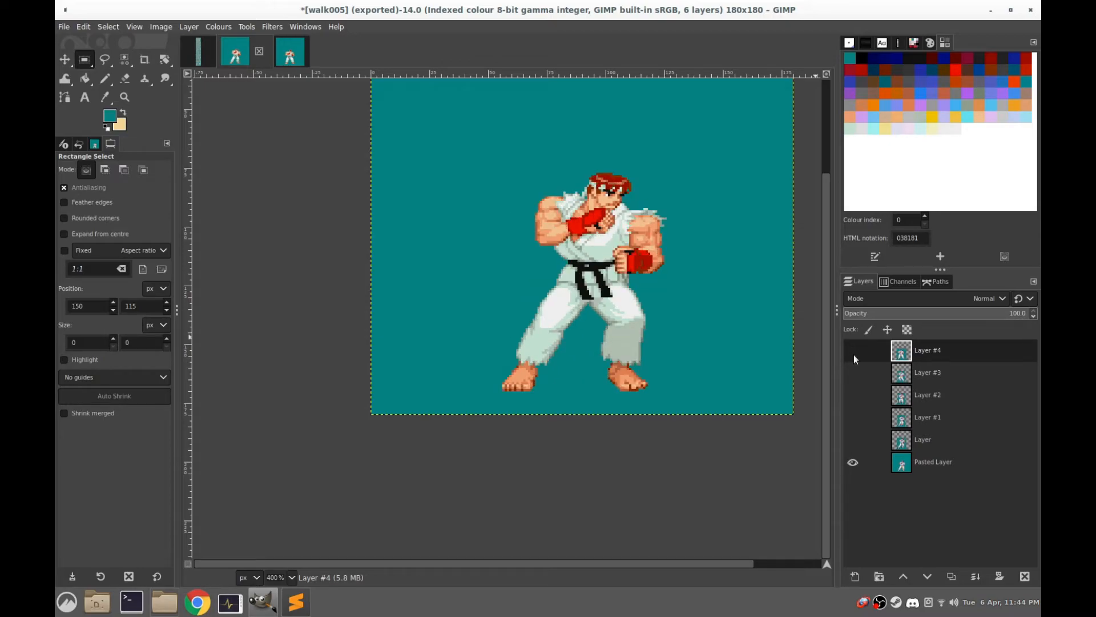
pyautogui.click(854, 355)
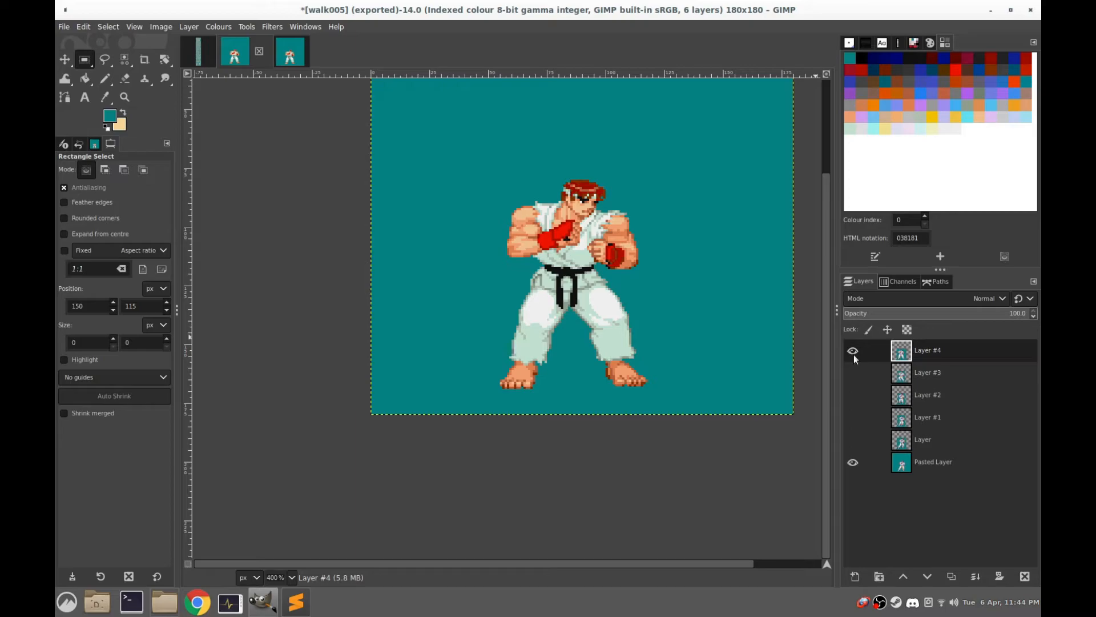
pyautogui.click(854, 354)
pyautogui.click(854, 354)
# Select Ryu on Layer #4 with a rectangle of about 135 × 154 px, nudge the sprite slightly down, and anchor it
pyautogui.moveTo(718, 119); pyautogui.dragTo(399, 478)
pyautogui.hotkey('shift', 'ctrl', 'l')
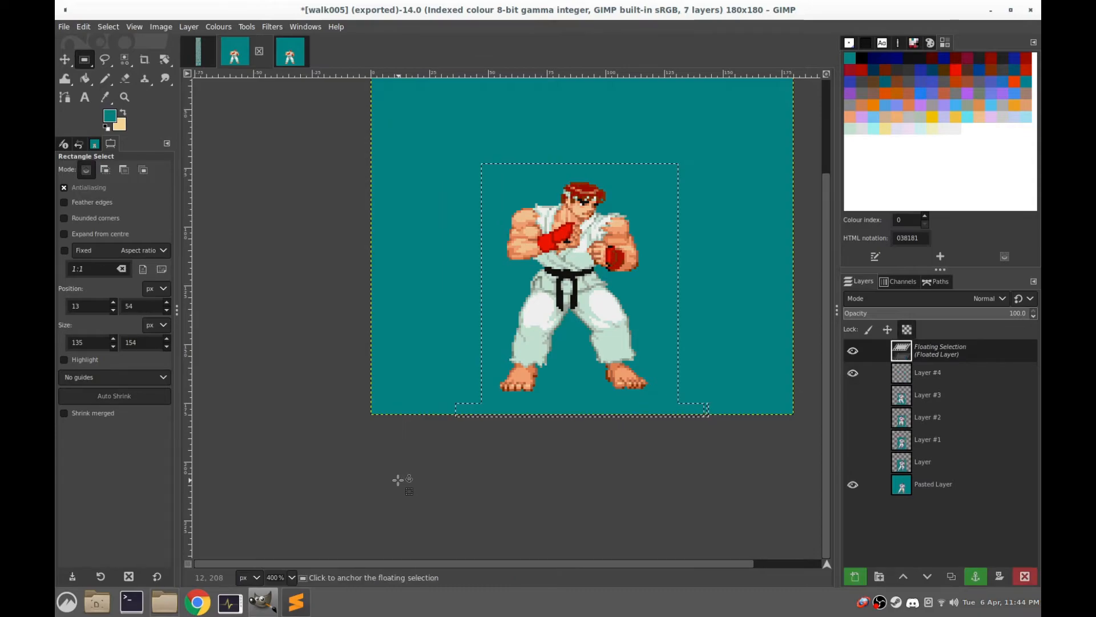
pyautogui.click(700, 289)
# Flip Layer #4 on and off to check the lowered sprite's alignment against Pasted Layer
pyautogui.click(853, 349)
pyautogui.click(853, 349)
pyautogui.click(853, 349)
pyautogui.click(853, 350)
pyautogui.click(853, 349)
pyautogui.click(853, 349)
pyautogui.click(853, 350)
pyautogui.click(853, 350)
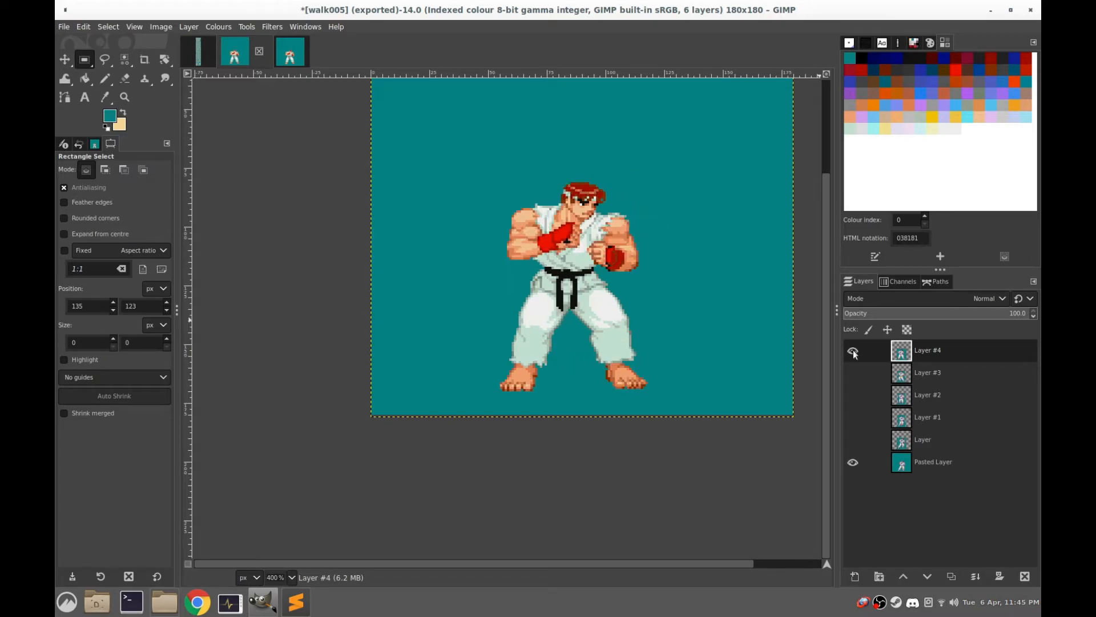
# Compare Layer #4's final sprite position with the Pasted Layer frame by repeatedly hiding and showing Layer #4
pyautogui.click(853, 351)
pyautogui.click(852, 351)
pyautogui.click(852, 350)
pyautogui.click(853, 351)
pyautogui.click(853, 350)
pyautogui.click(853, 350)
pyautogui.click(853, 350)
pyautogui.click(853, 351)
pyautogui.click(852, 351)
pyautogui.click(853, 351)
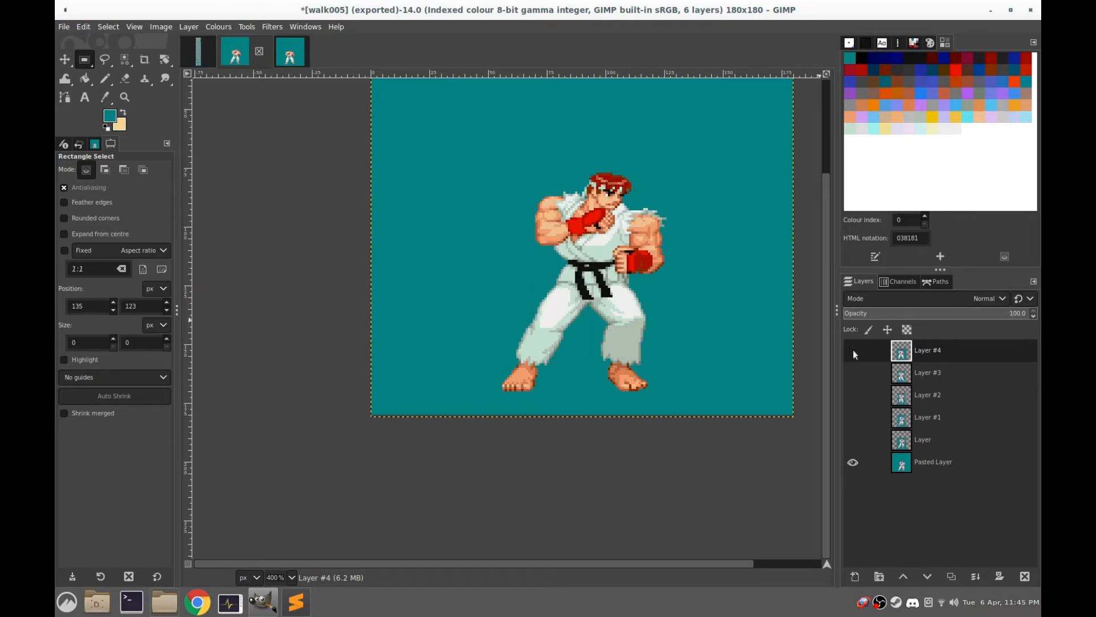
pyautogui.click(854, 350)
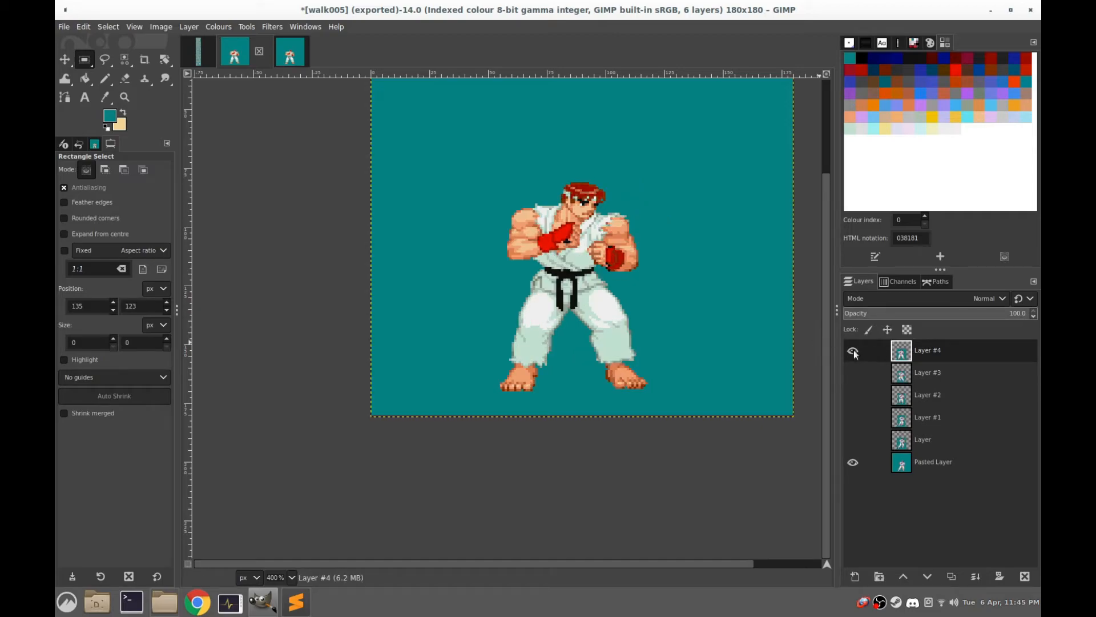
# Export the image as walk005.gif in the ryu folder, replacing the existing file and cropping the layers to the image borders
pyautogui.click(64, 28)
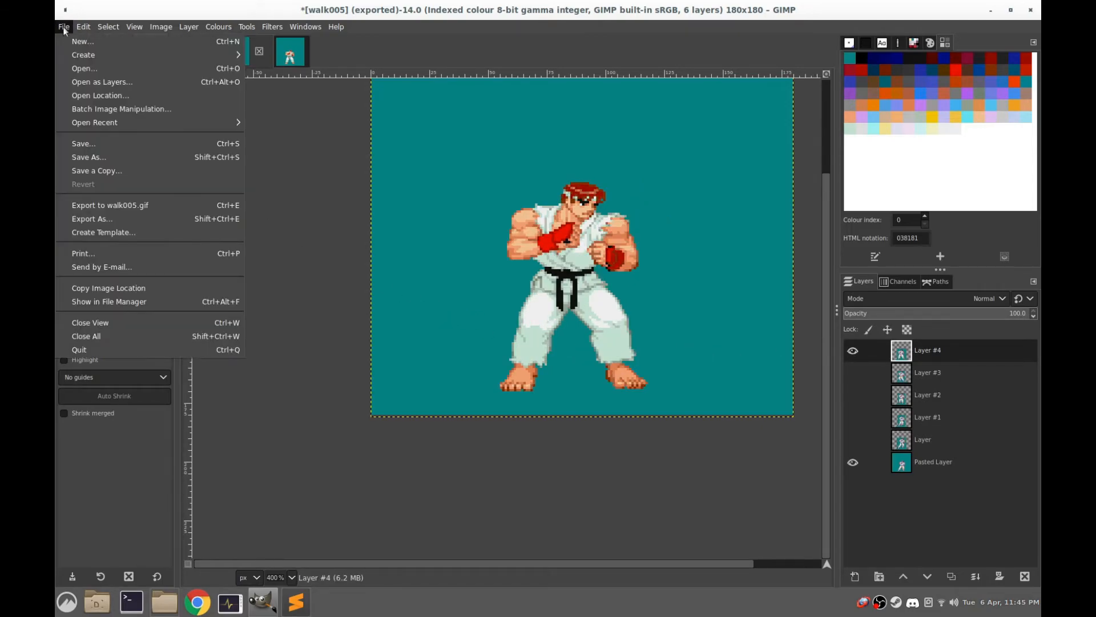
pyautogui.click(118, 221)
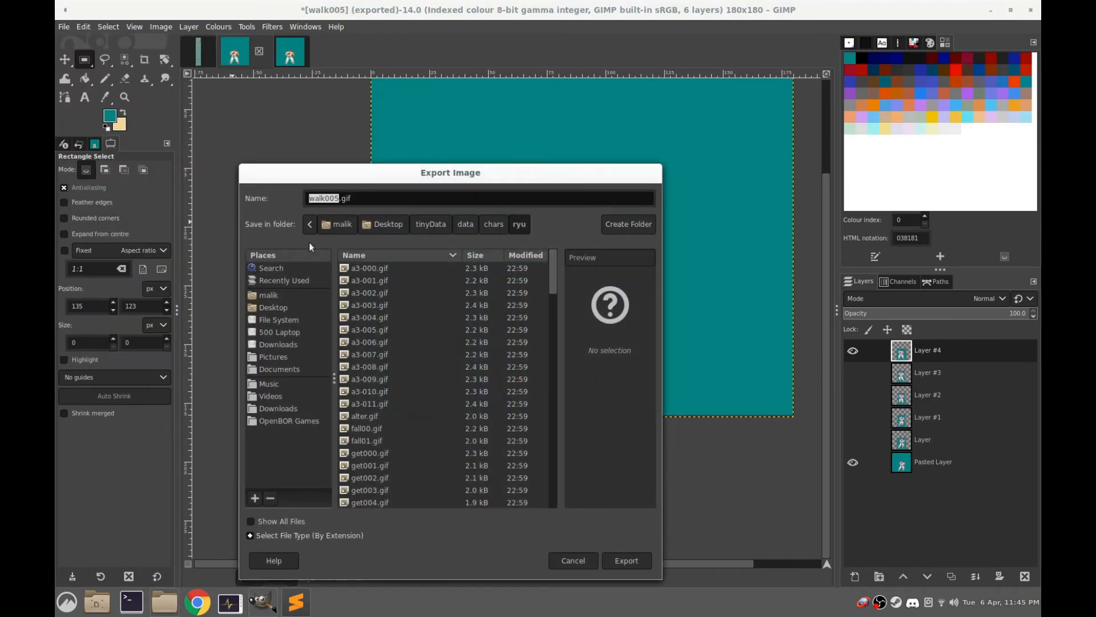
pyautogui.click(633, 562)
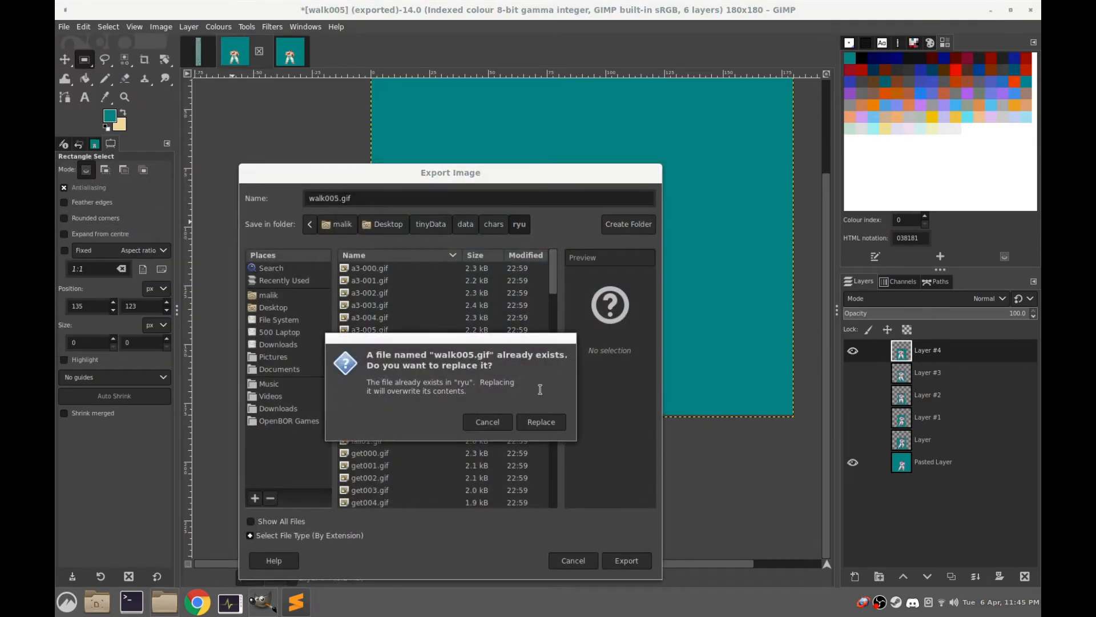
pyautogui.click(542, 423)
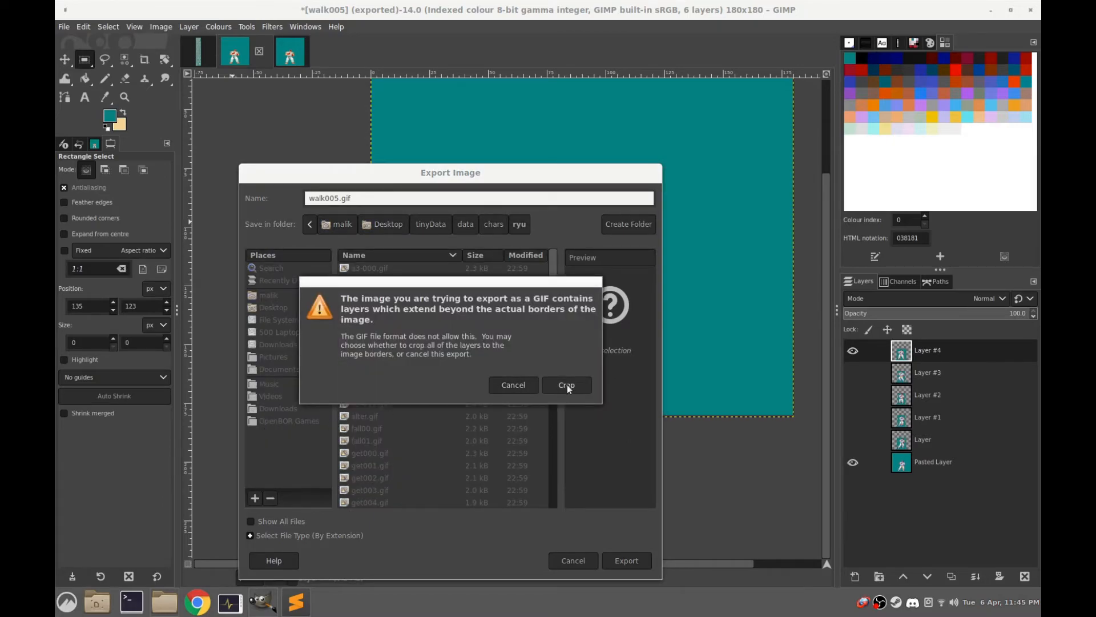
pyautogui.click(567, 385)
pyautogui.click(571, 457)
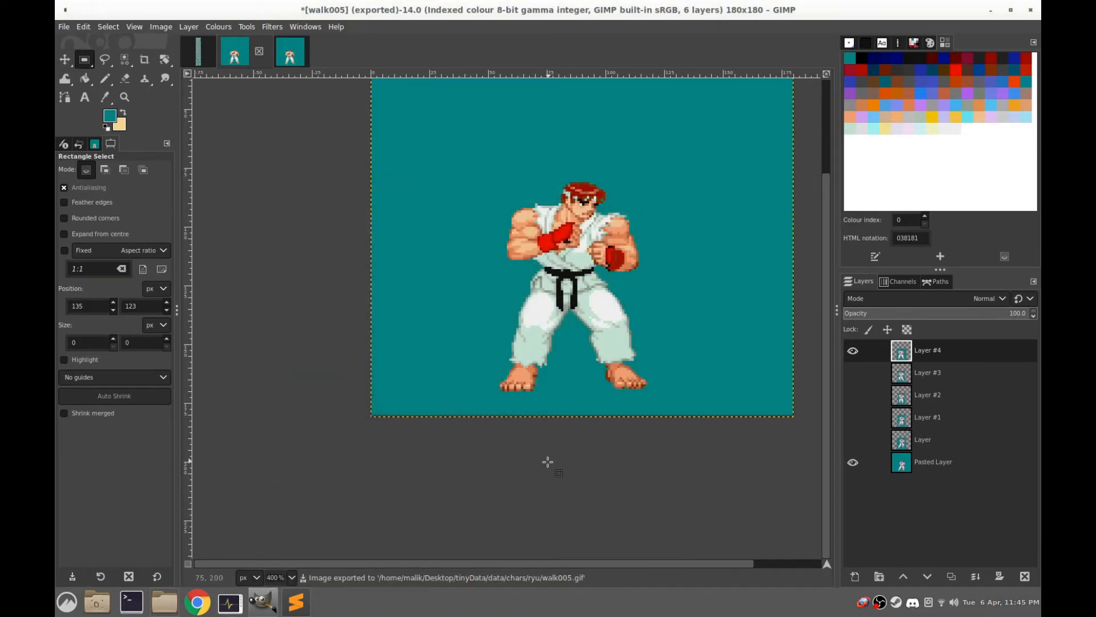
# Switch to the file manager, launch OpenBOR-x86.AppImage from the tinyData folder, and start a game in Easy mode
pyautogui.click(165, 602)
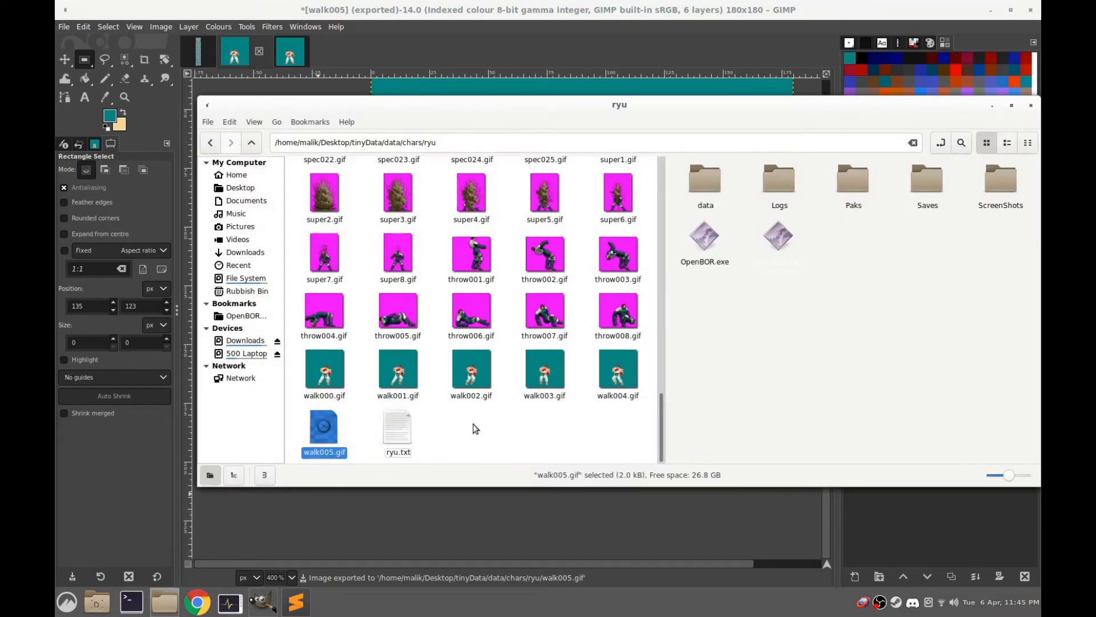
pyautogui.click(791, 241)
pyautogui.doubleClick(791, 241)
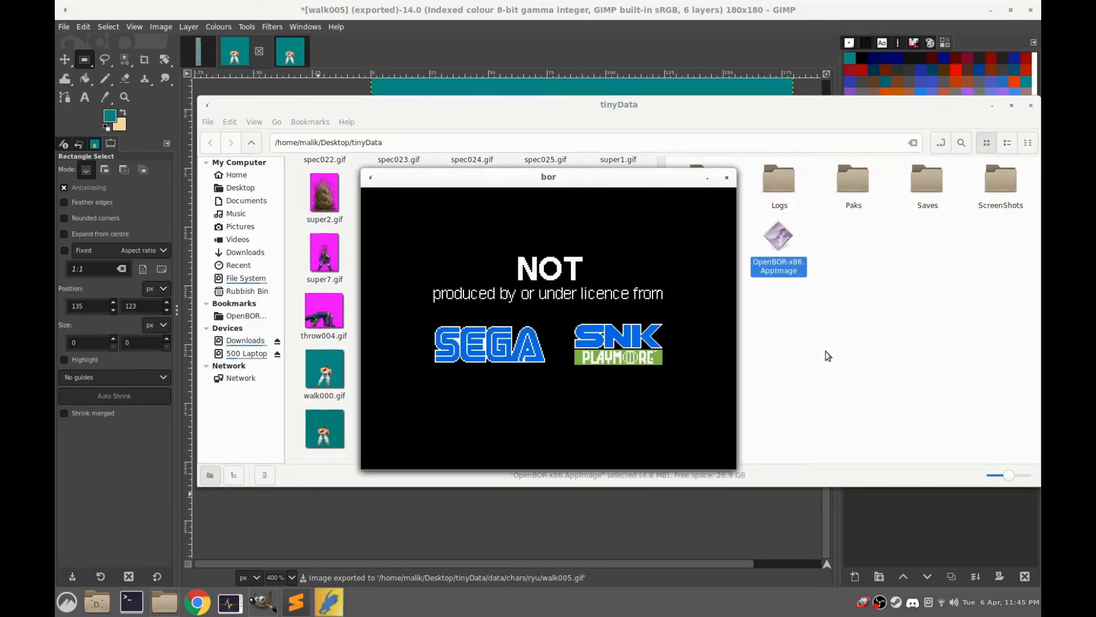
pyautogui.press('Return')
pyautogui.press('Return')
pyautogui.press('Return')
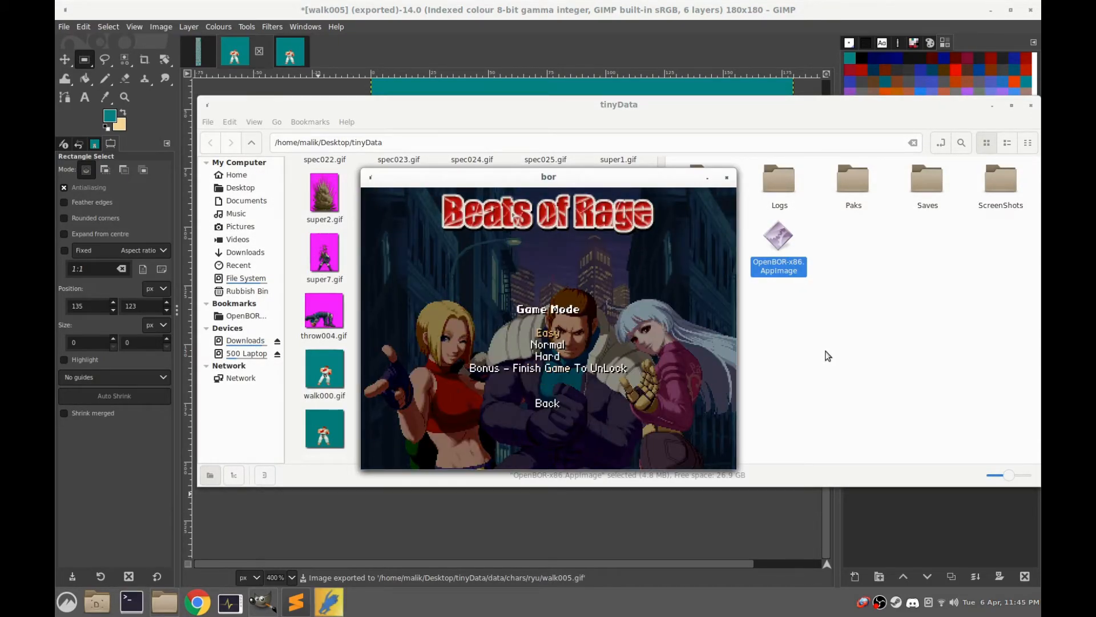
pyautogui.press('Return')
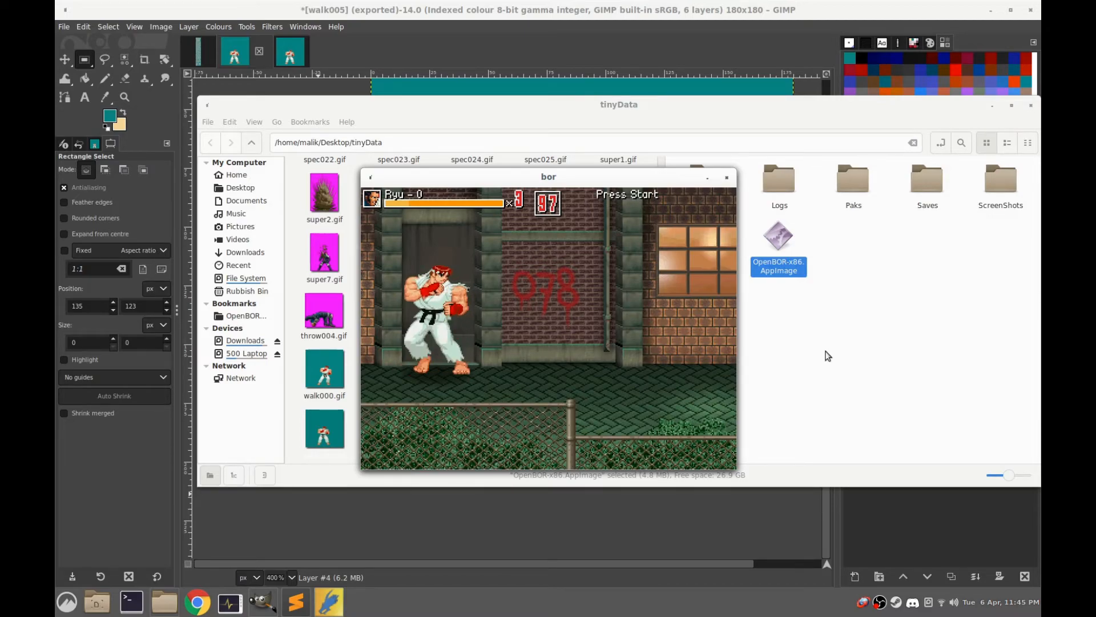
# Walk Ryu around the stage in all directions to check the walk animation, and close the game
pyautogui.press('Down')
pyautogui.press('Right')
pyautogui.press('Left')
pyautogui.press('Up')
pyautogui.press('Right')
pyautogui.press('Up')
pyautogui.press('Left')
pyautogui.press('Down')
pyautogui.press('Right')
pyautogui.press('Up')
pyautogui.press('Right')
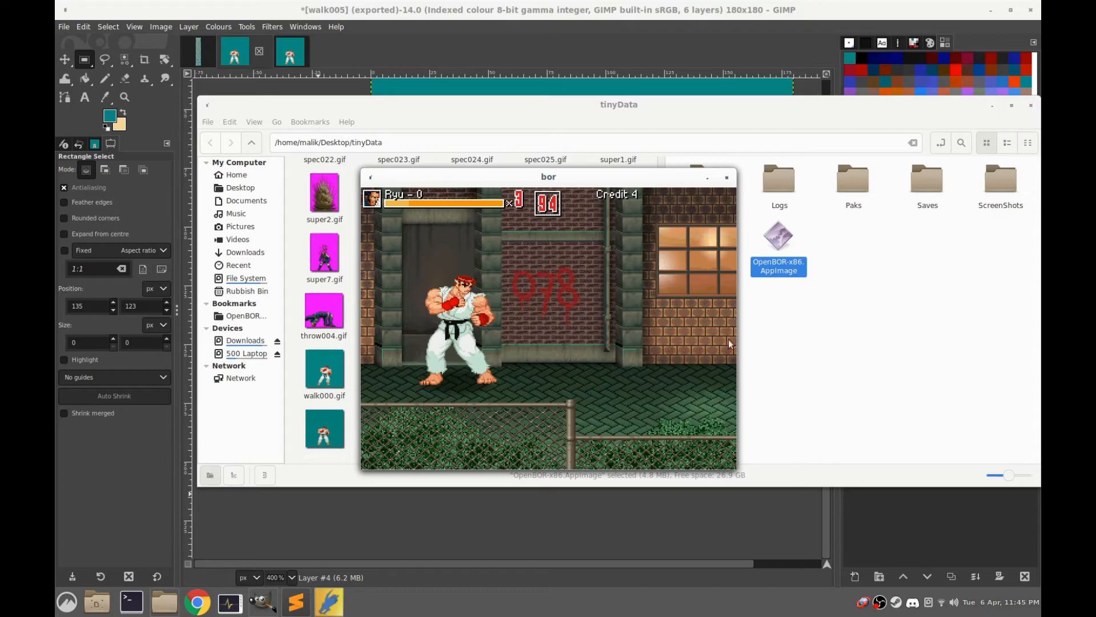
pyautogui.hotkey('alt', 'F4')
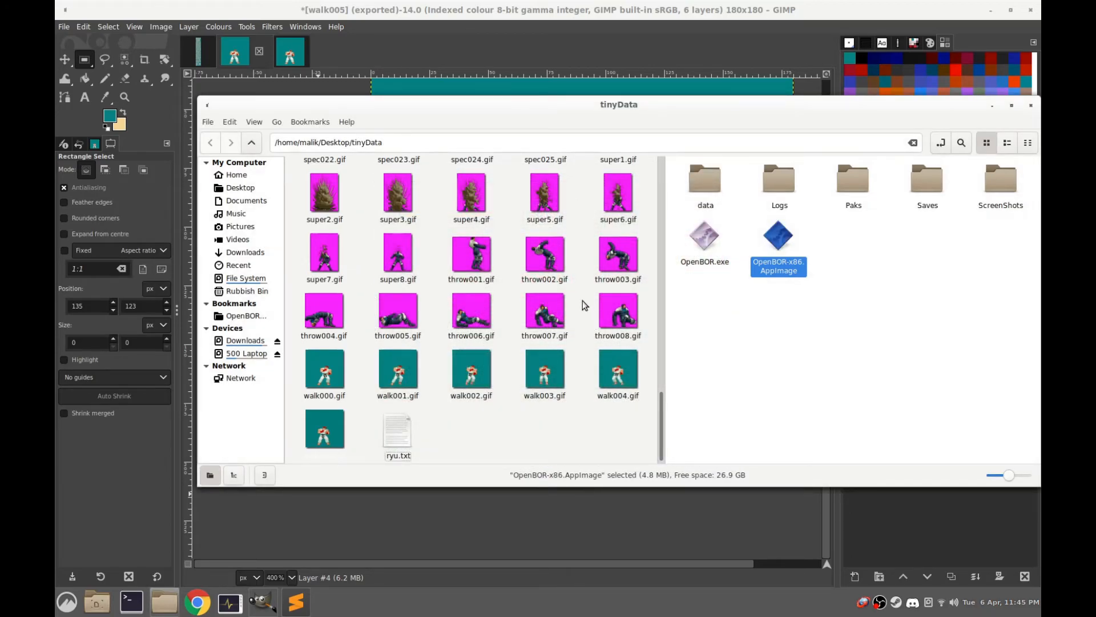
# Return to GIMP and close the single-layer imported walk005 image
pyautogui.scroll(5, 491, 341)
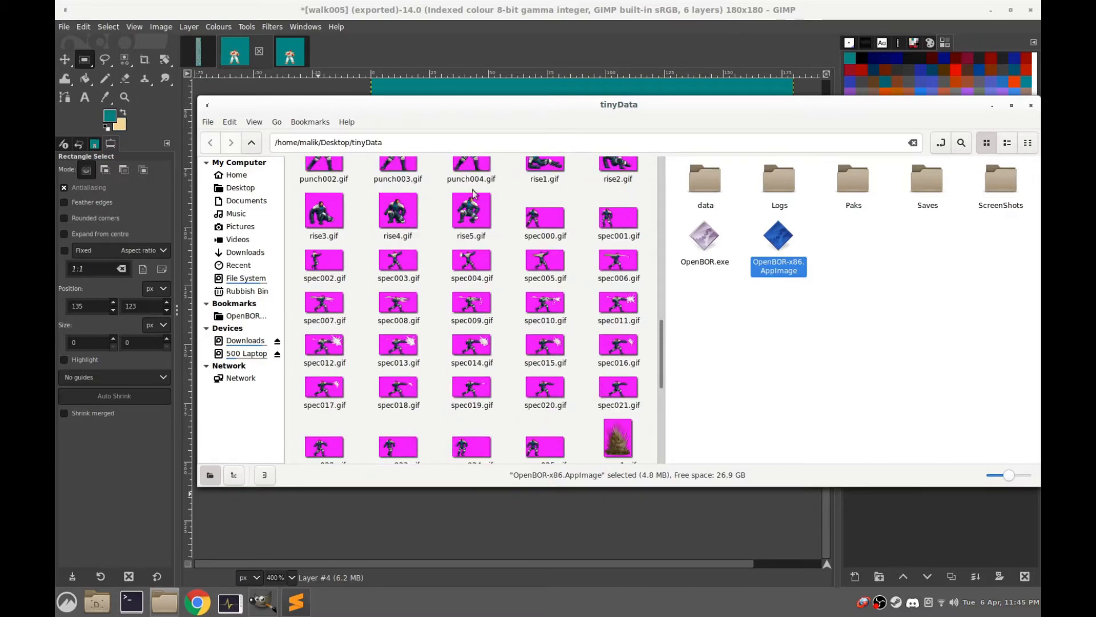
pyautogui.click(279, 39)
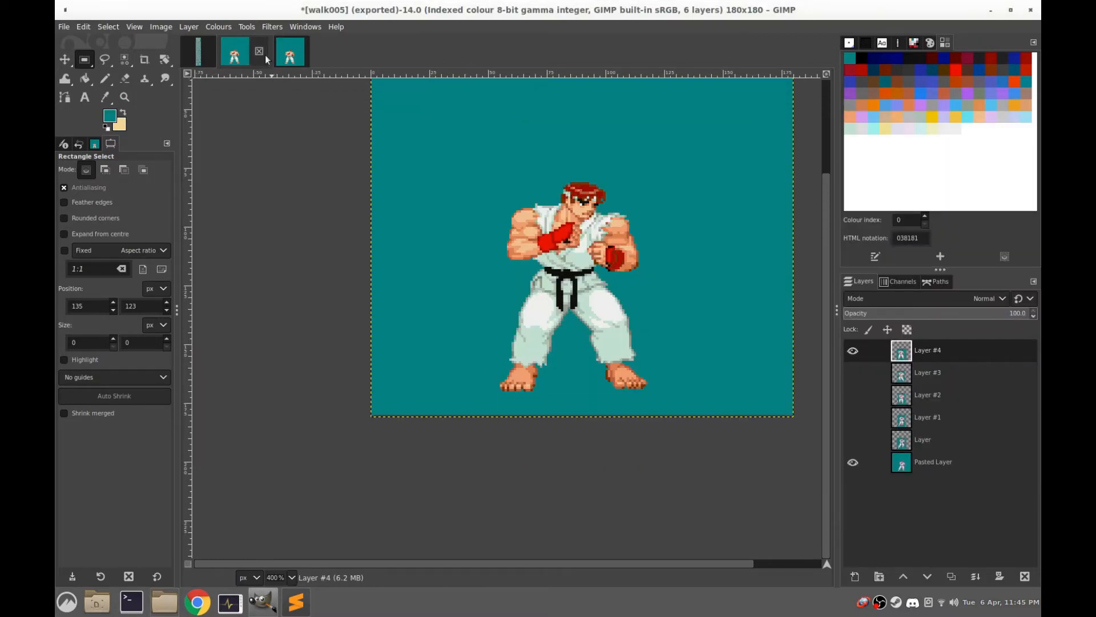
pyautogui.click(290, 55)
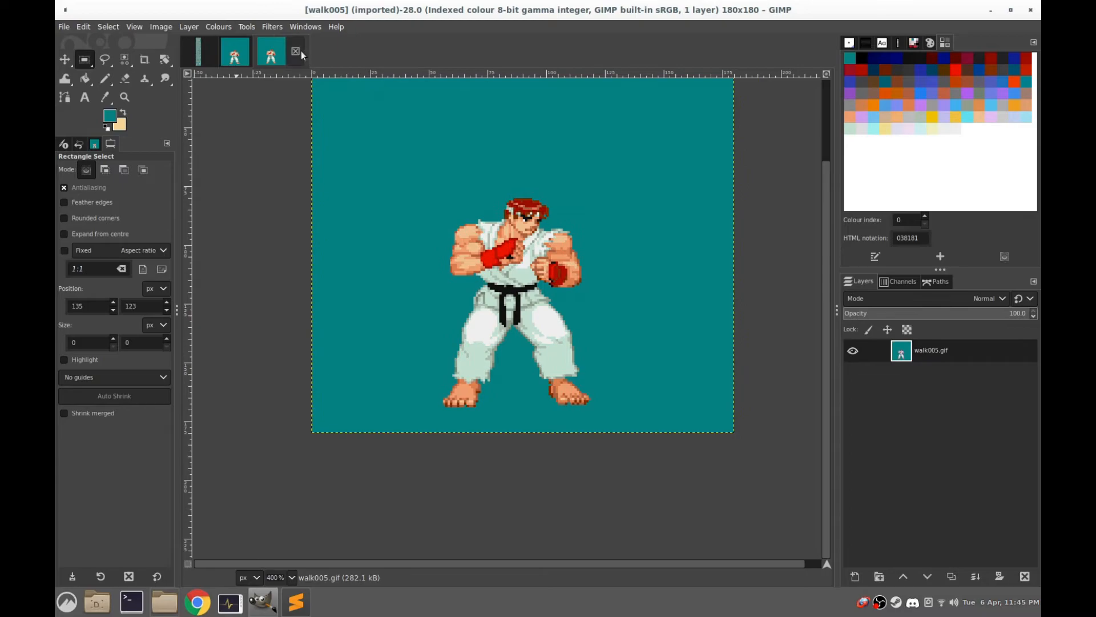
pyautogui.click(296, 52)
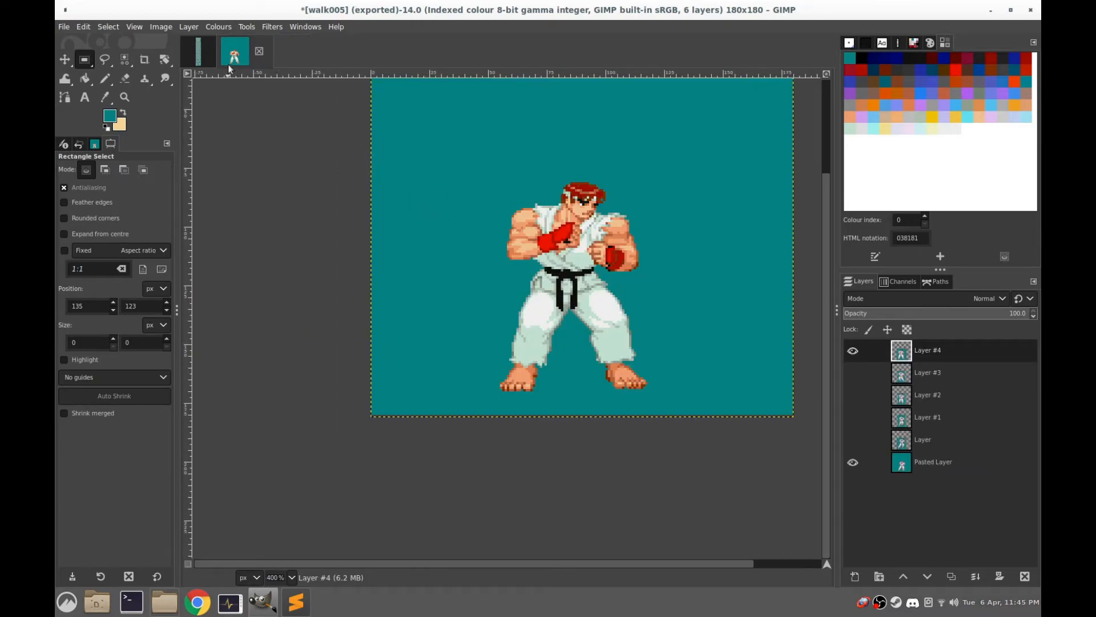
# Examine the punch, kick and jump rows of the Ryu sprite sheet for usable attack frames
pyautogui.click(194, 50)
pyautogui.scroll(-5, 448, 290)
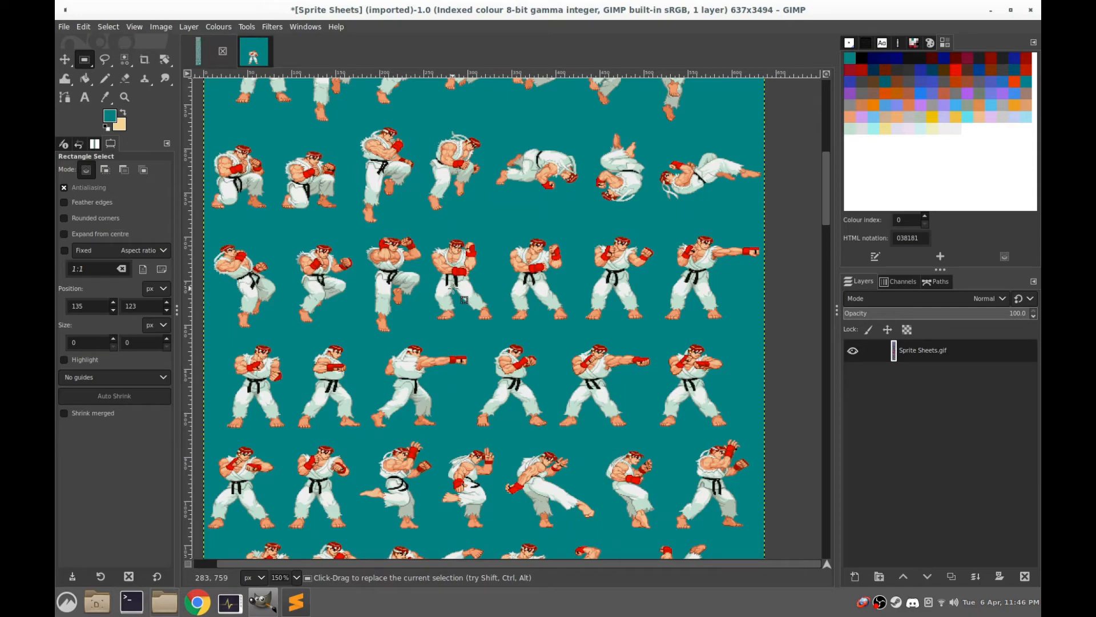
pyautogui.scroll(-3, 453, 289)
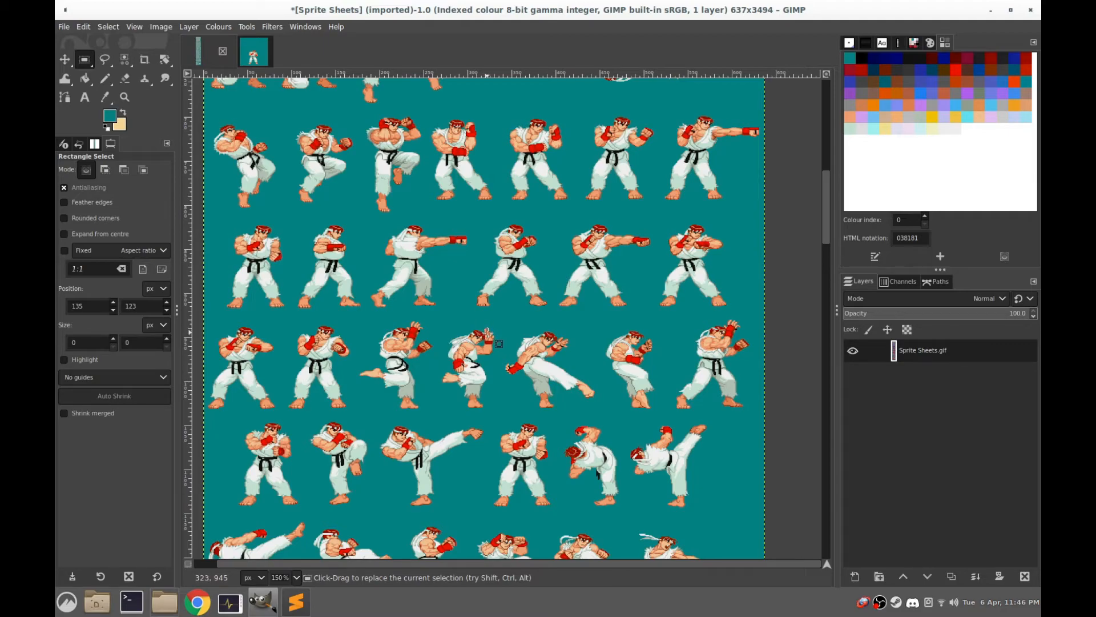
pyautogui.scroll(-10, 487, 332)
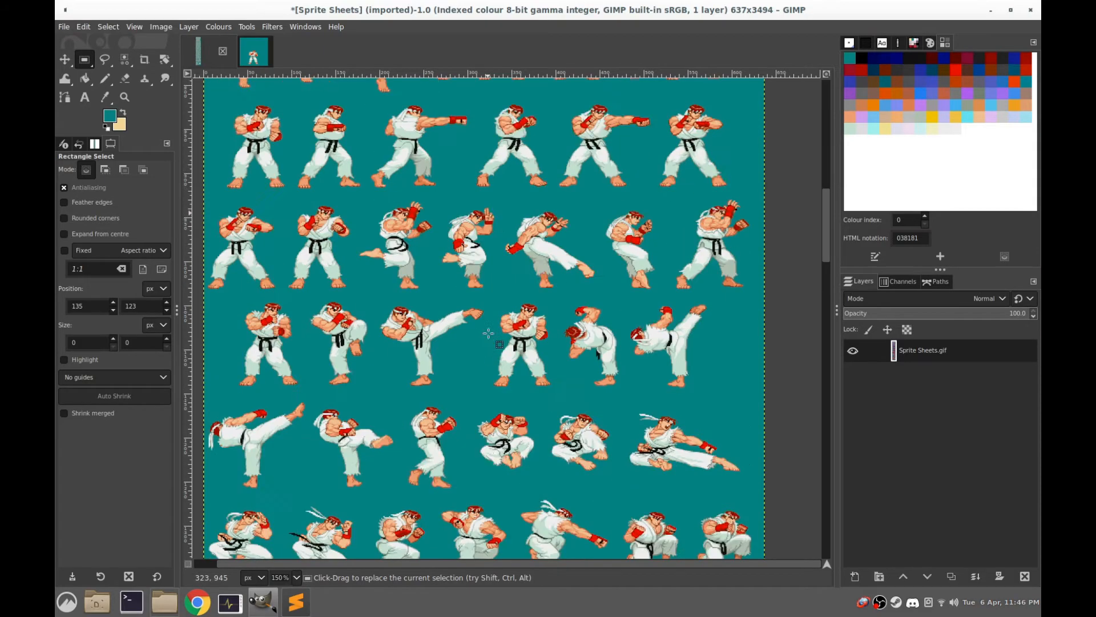
pyautogui.scroll(10, 477, 357)
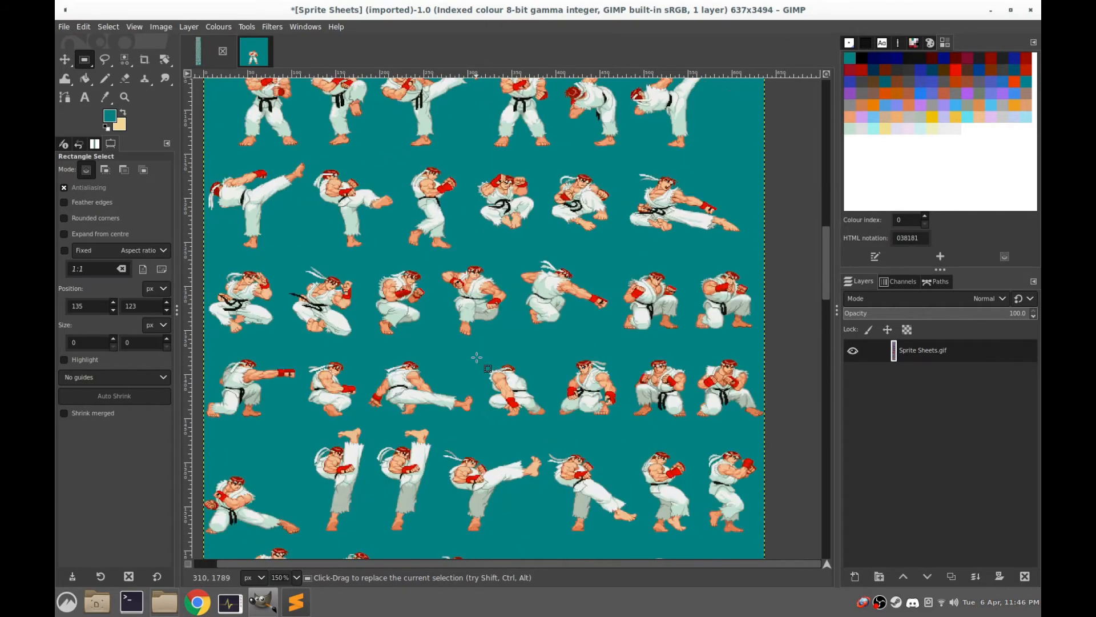
pyautogui.scroll(-4, 482, 322)
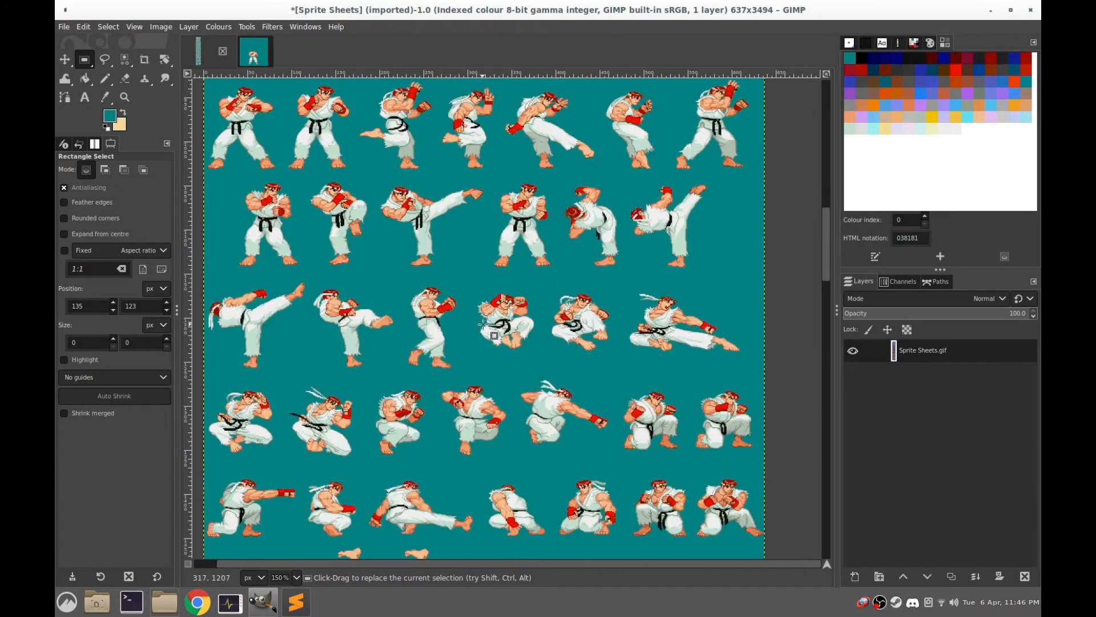
pyautogui.scroll(4, 483, 324)
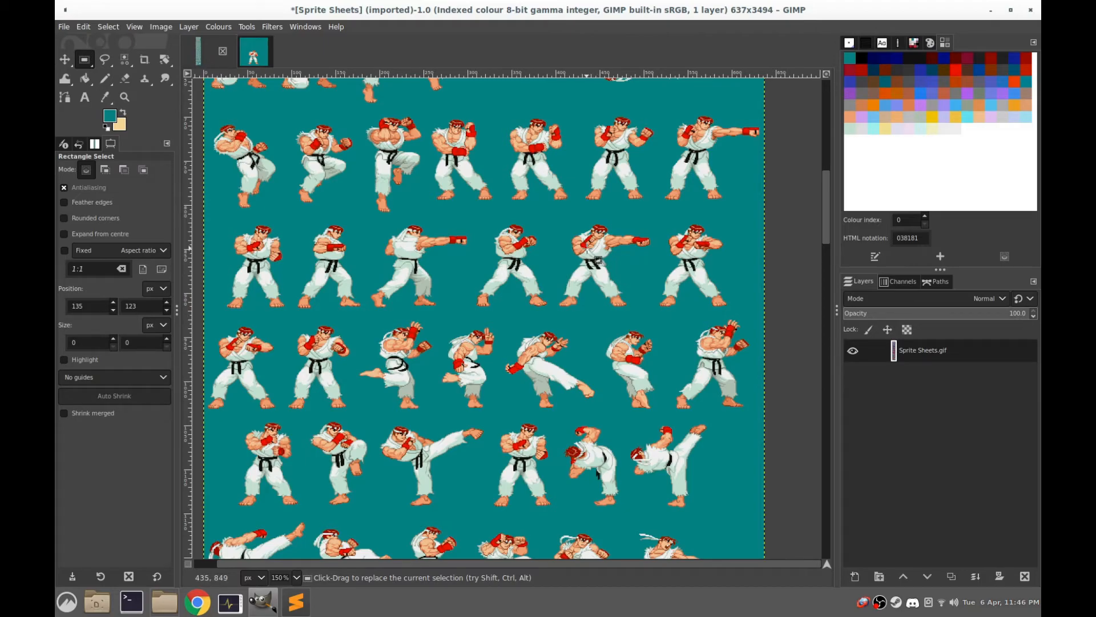
pyautogui.scroll(-5, 347, 403)
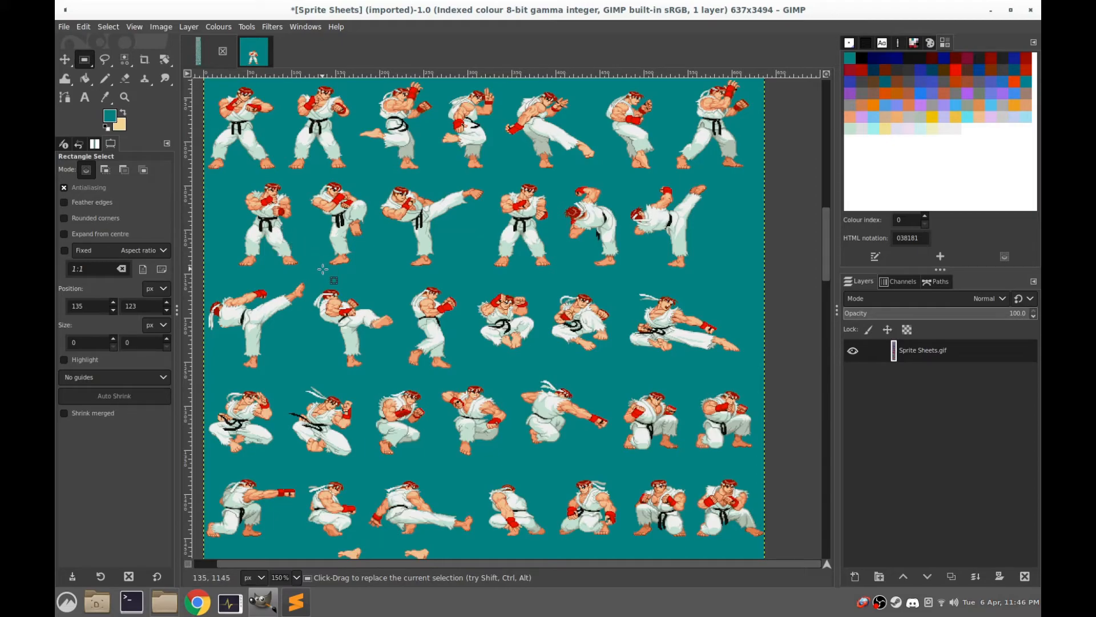
# Select the raised-knee kick frame on the sprite sheet with a rectangle of about 80 × 108 px and copy it
pyautogui.scroll(2, 317, 229)
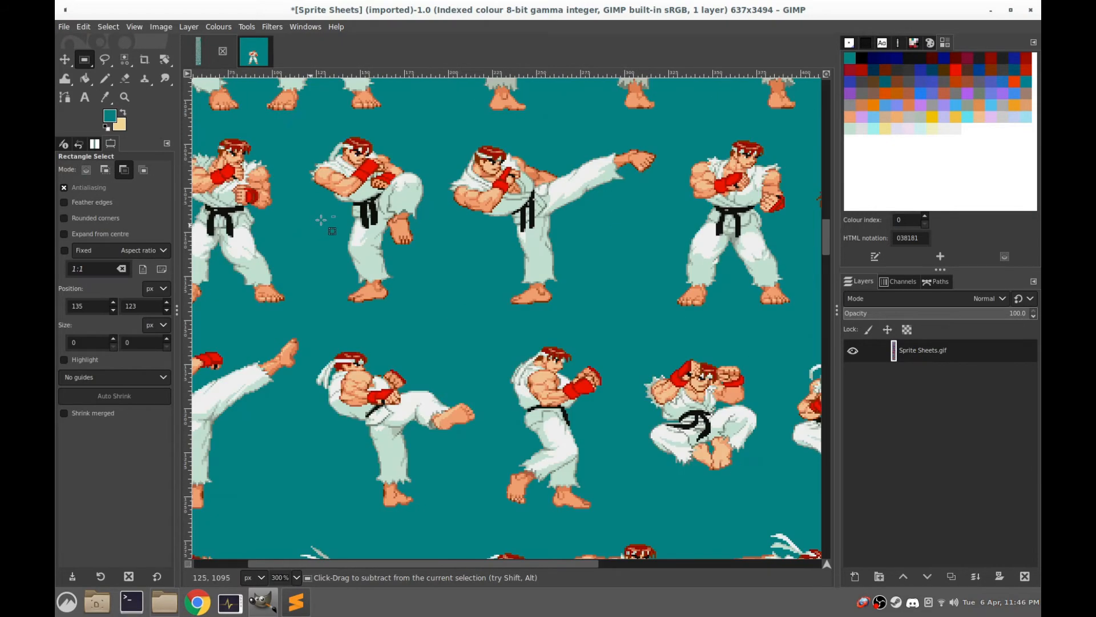
pyautogui.scroll(1, 367, 248)
pyautogui.moveTo(382, 112); pyautogui.dragTo(344, 162)
pyautogui.moveTo(439, 183); pyautogui.dragTo(257, 441)
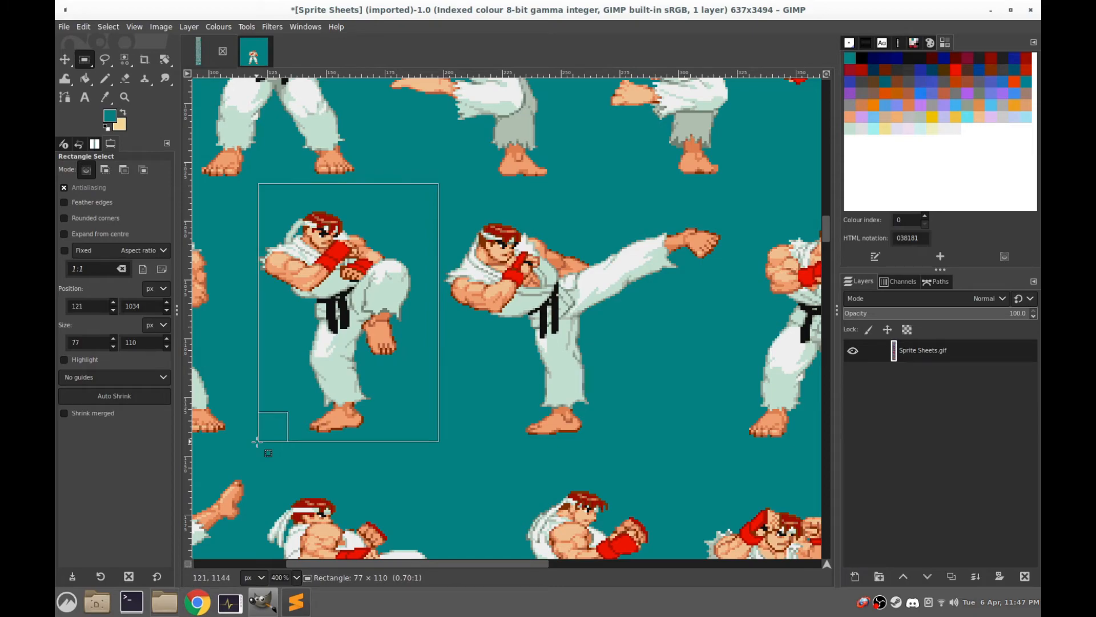
pyautogui.moveTo(257, 441); pyautogui.dragTo(251, 437)
pyautogui.hotkey('ctrl', 'c')
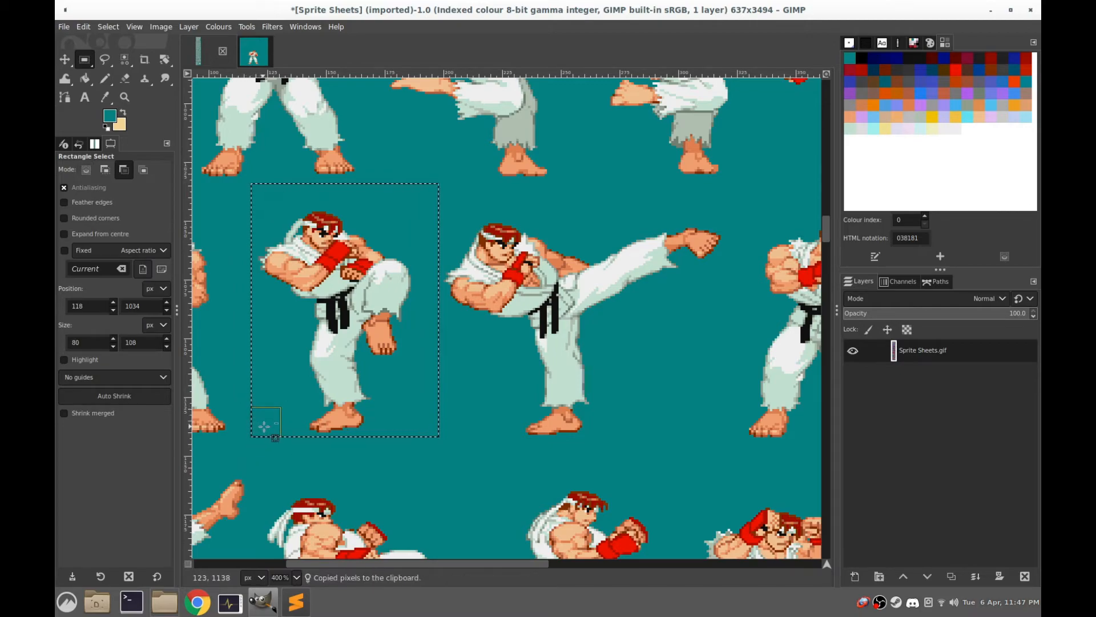
# Close the six-layer walk005 image, discarding its unsaved changes
pyautogui.click(253, 52)
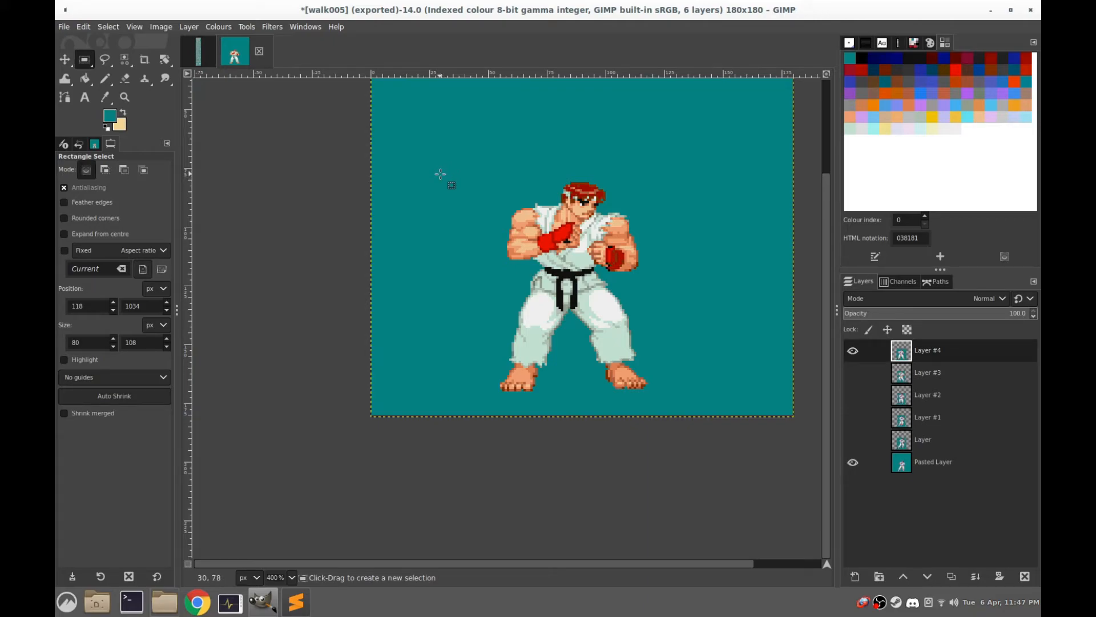
pyautogui.click(506, 172)
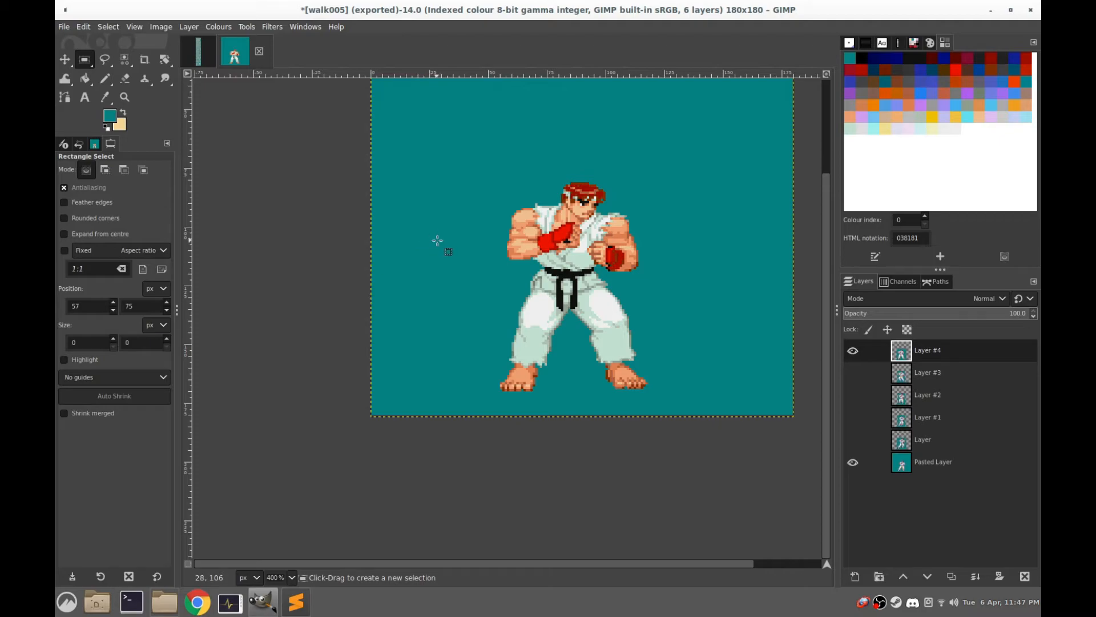
pyautogui.click(258, 51)
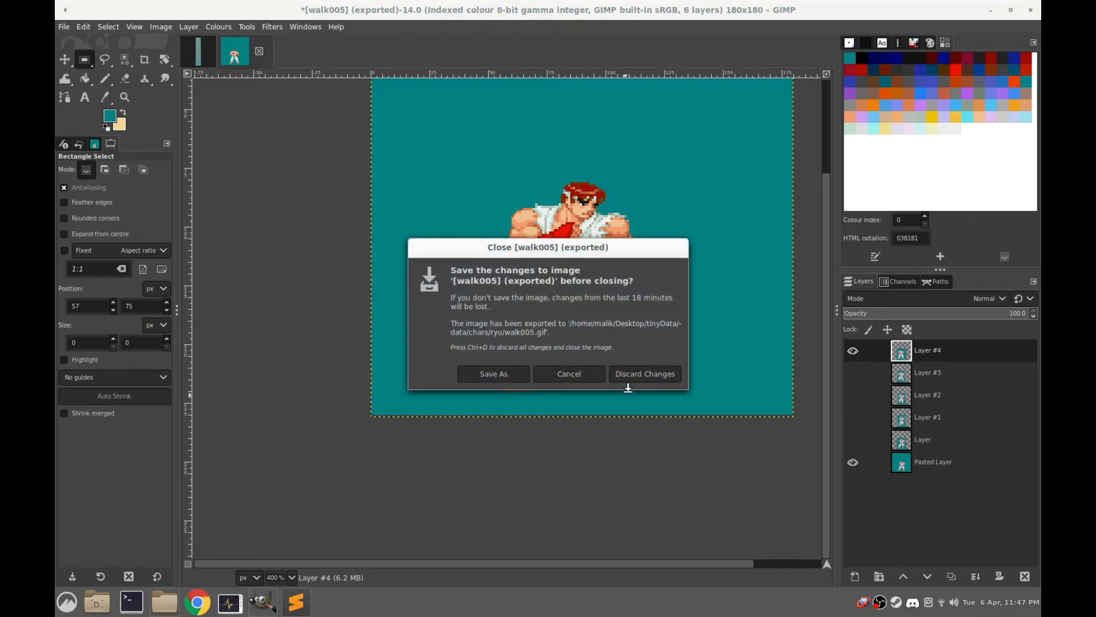
pyautogui.click(643, 372)
# Open walk000.gif from the ryu character folder in GIMP
pyautogui.click(164, 601)
pyautogui.scroll(-8, 430, 383)
pyautogui.click(325, 426)
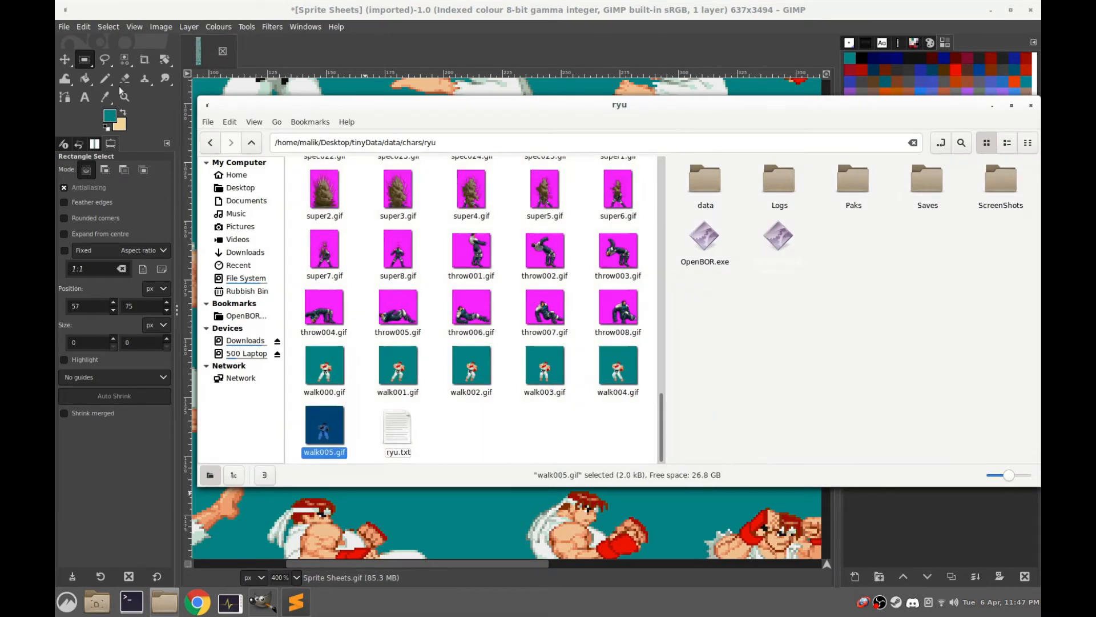
pyautogui.moveTo(331, 366); pyautogui.dragTo(280, 54)
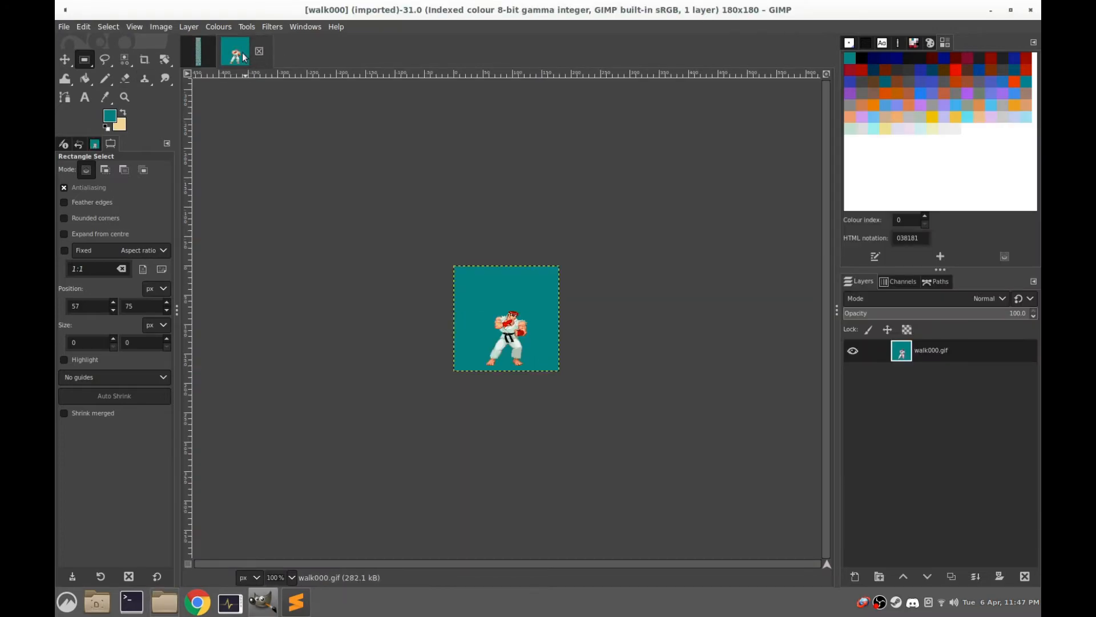
# Copy the whole walk000 frame into a new image and close the original walk000 image without saving
pyautogui.hotkey('ctrl', 'a')
pyautogui.hotkey('ctrl', 'c')
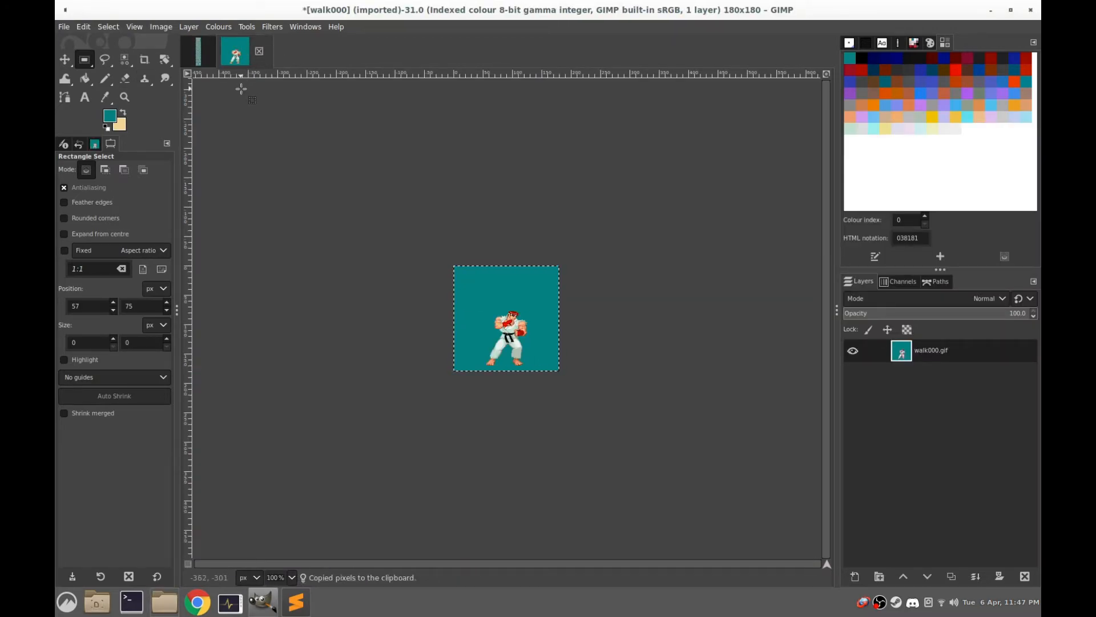
pyautogui.hotkey('ctrl', 'shift', 'v')
pyautogui.click(235, 60)
pyautogui.click(258, 51)
pyautogui.click(621, 361)
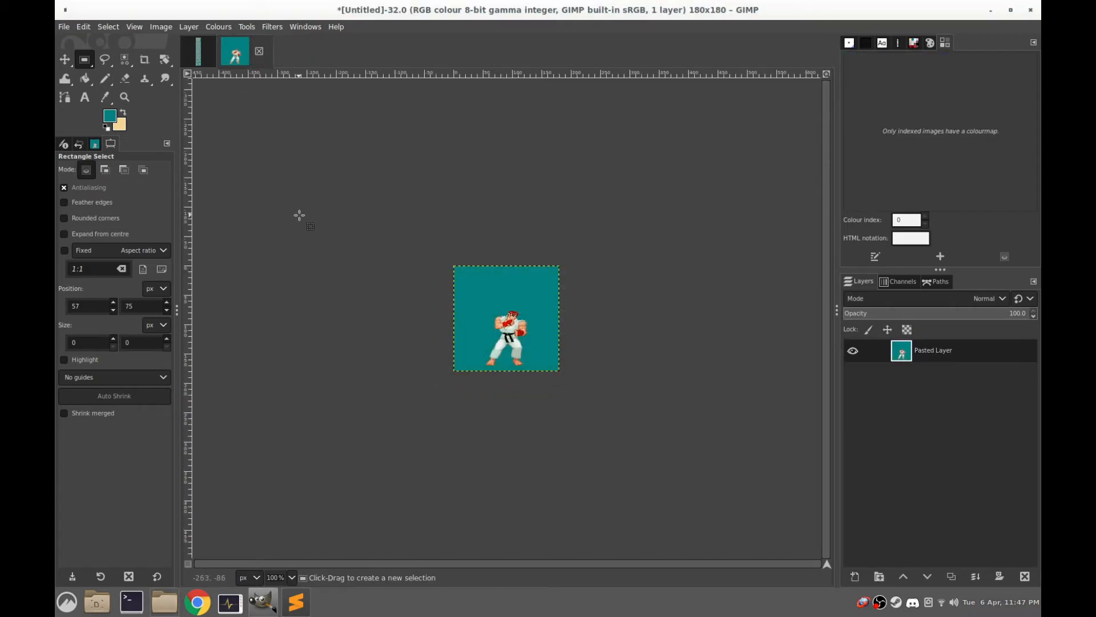
pyautogui.scroll(4, 484, 313)
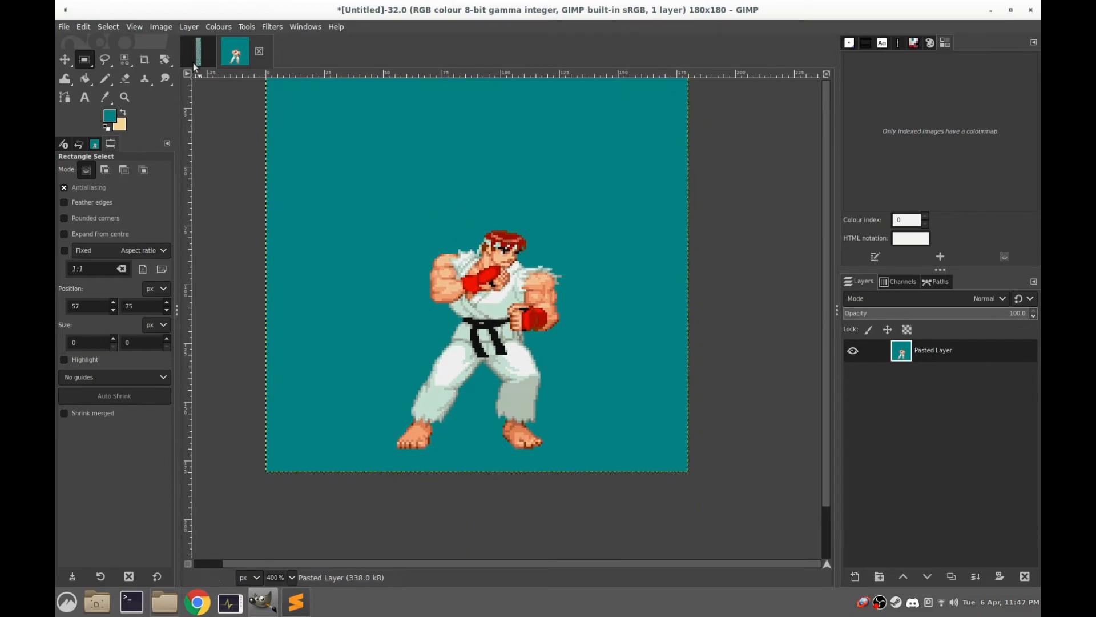
# Fine-tune the selection around the sprite sheet's raised-knee kick frame to 80 × 108 px and copy it
pyautogui.hotkey('ctrl', 'pageup')
pyautogui.hotkey('ctrl', 'c')
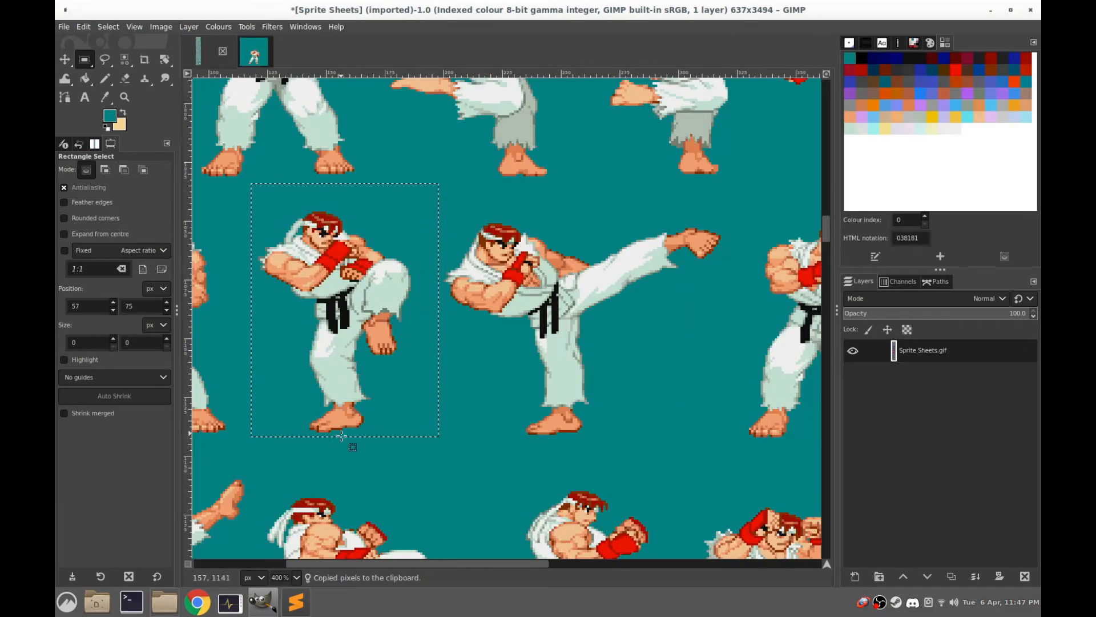
pyautogui.click(360, 437)
pyautogui.moveTo(342, 427); pyautogui.dragTo(342, 423)
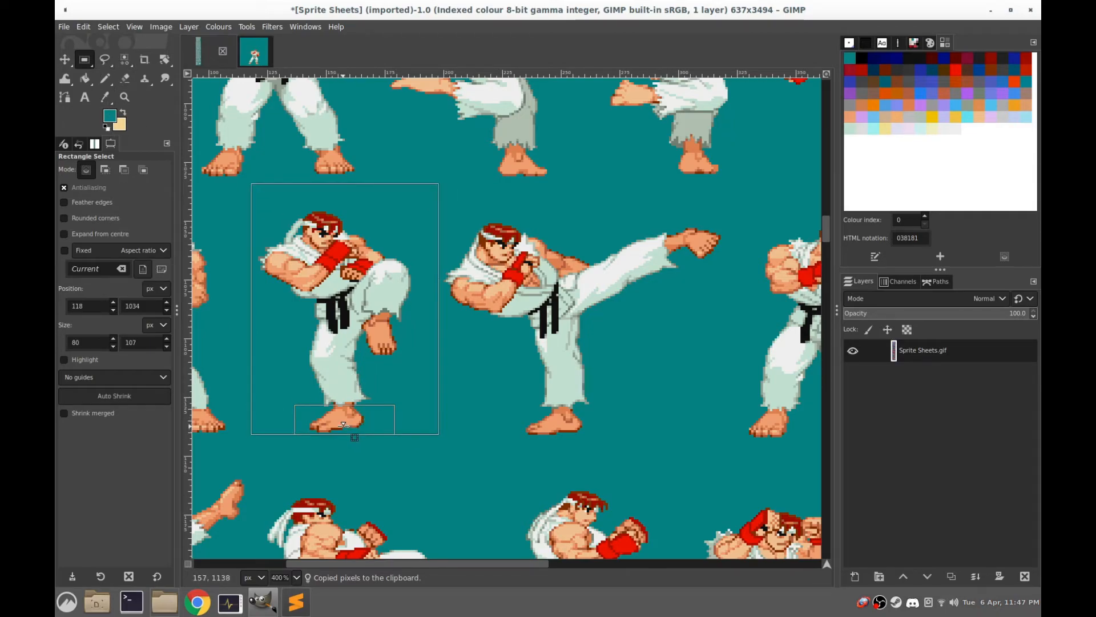
pyautogui.moveTo(334, 401); pyautogui.dragTo(334, 405)
pyautogui.hotkey('ctrl', 'c')
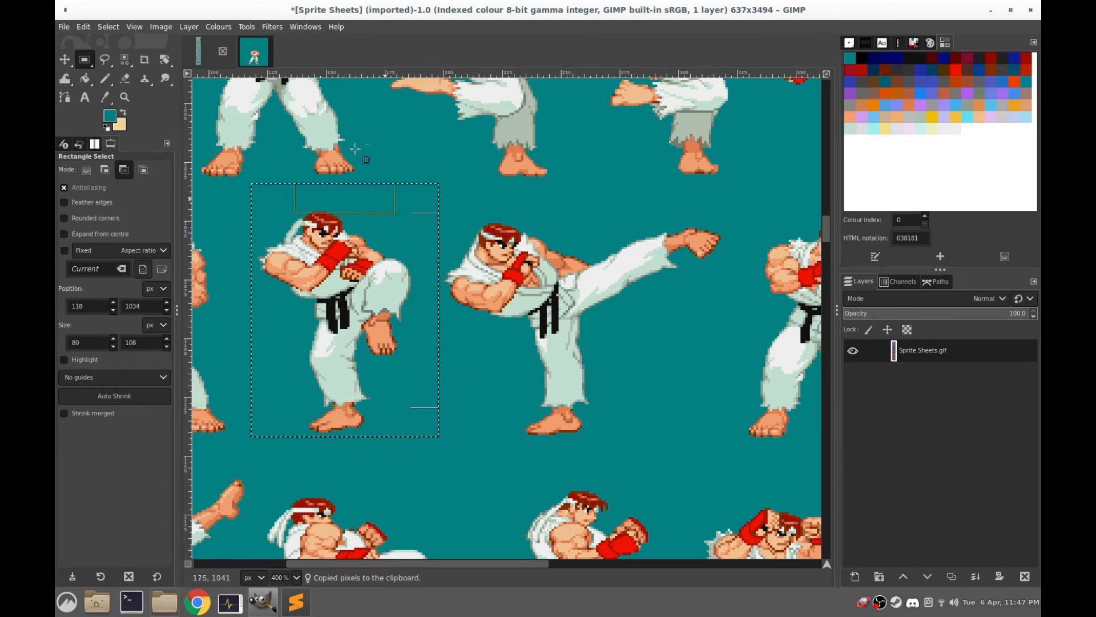
# Try pasting the raised-knee frame over the walk stance in the untitled image and compare the two poses' alignment
pyautogui.click(252, 53)
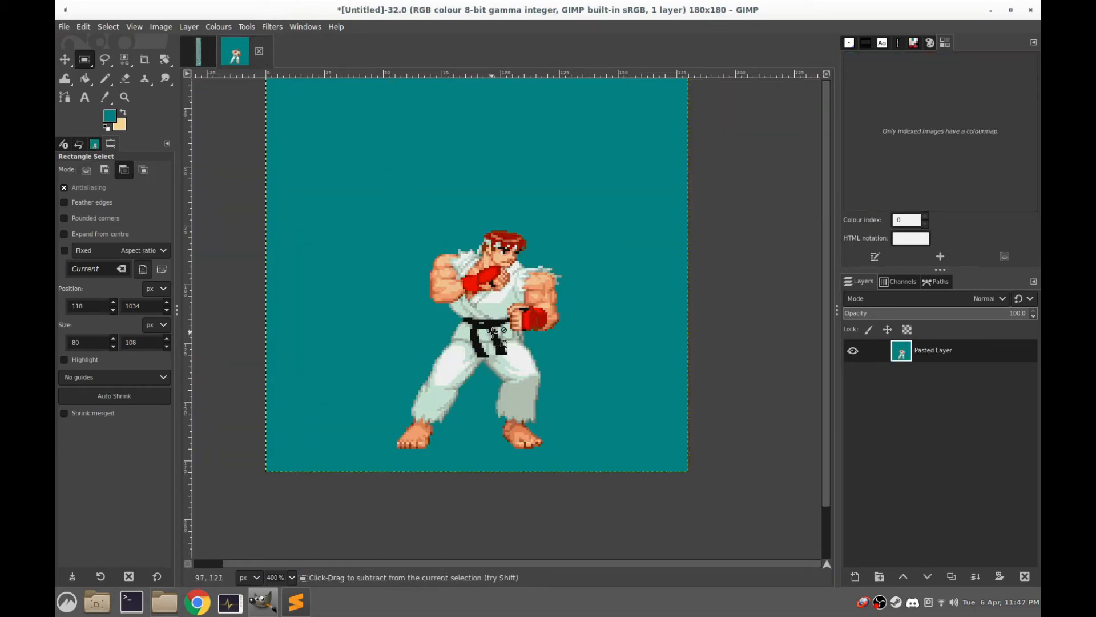
pyautogui.hotkey('ctrl', 'v')
pyautogui.moveTo(493, 250); pyautogui.dragTo(478, 305)
pyautogui.click(910, 335)
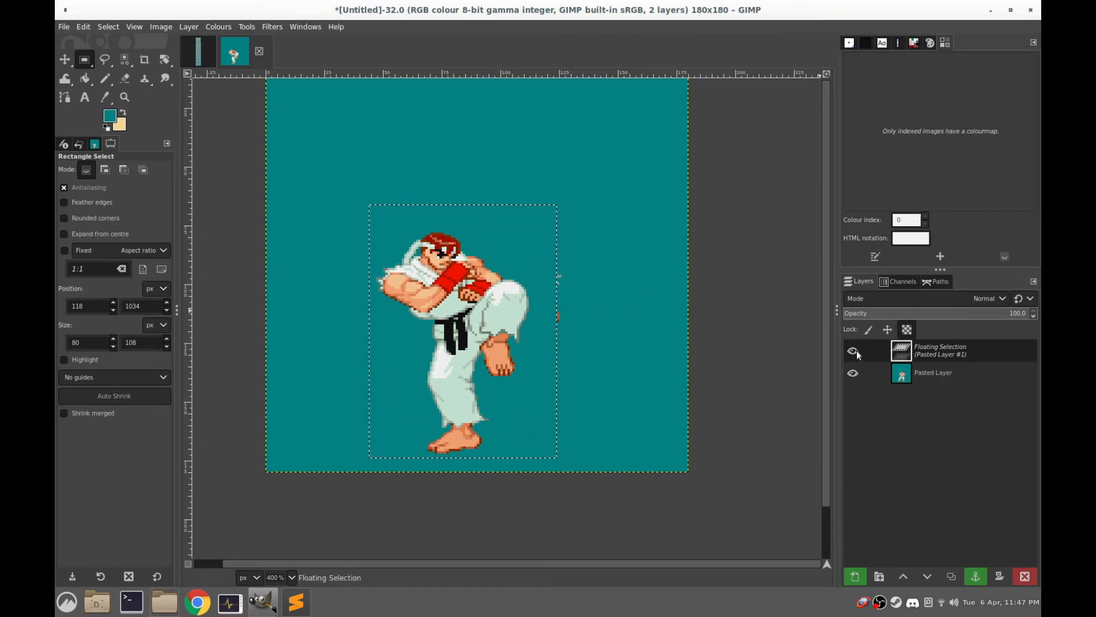
pyautogui.click(853, 350)
pyautogui.click(853, 351)
pyautogui.click(853, 351)
pyautogui.click(853, 351)
pyautogui.click(855, 351)
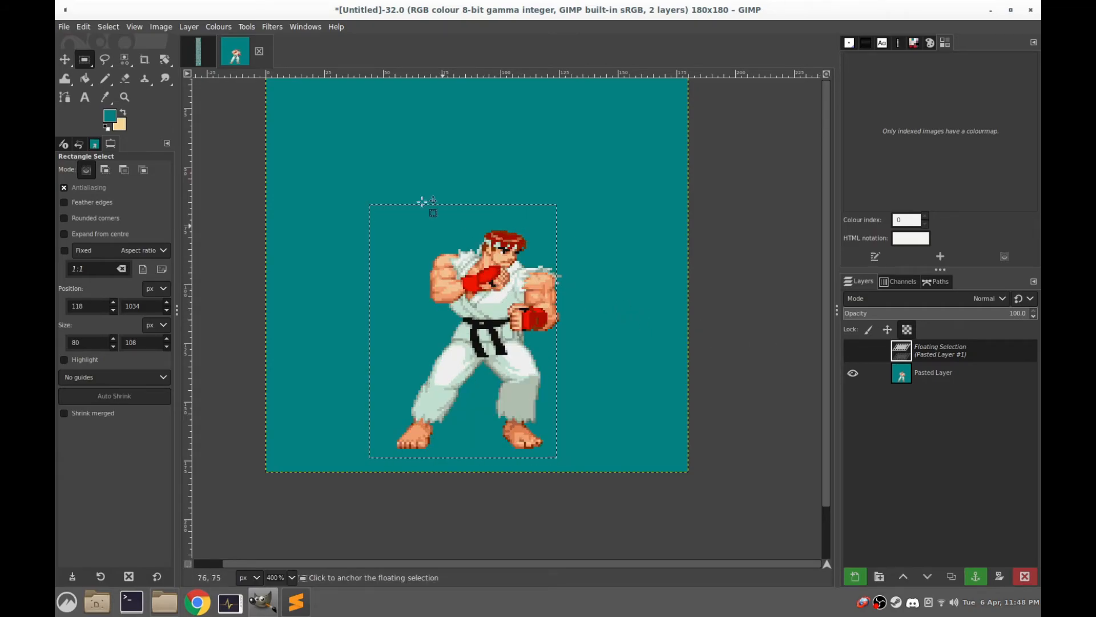
# Close the untitled image without saving and open idle000.gif from the ryu character folder
pyautogui.click(259, 51)
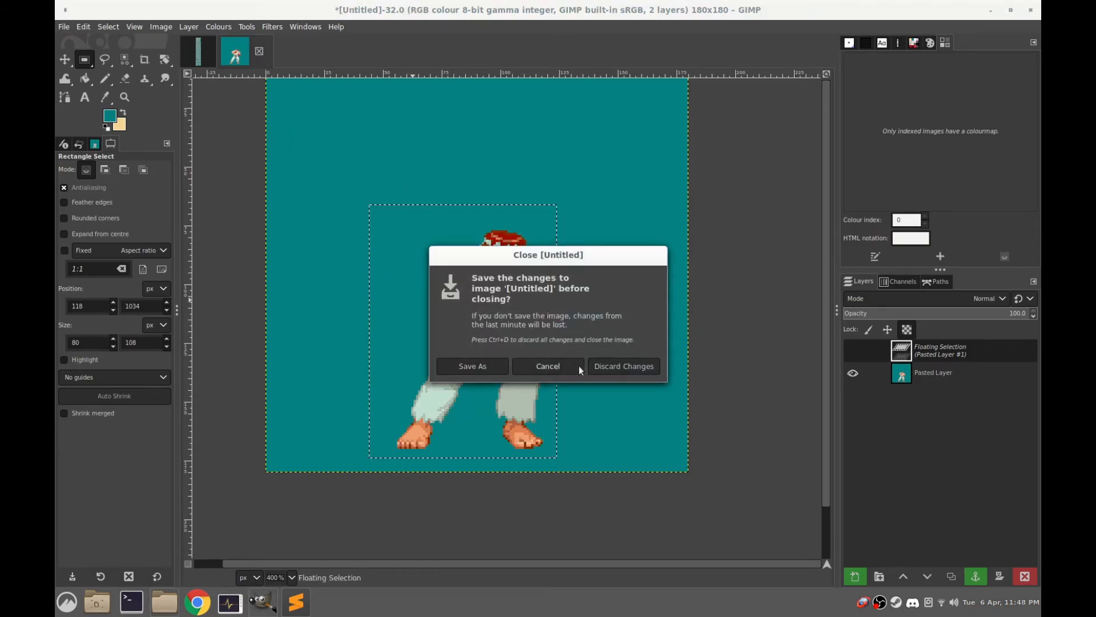
pyautogui.click(616, 361)
pyautogui.click(164, 602)
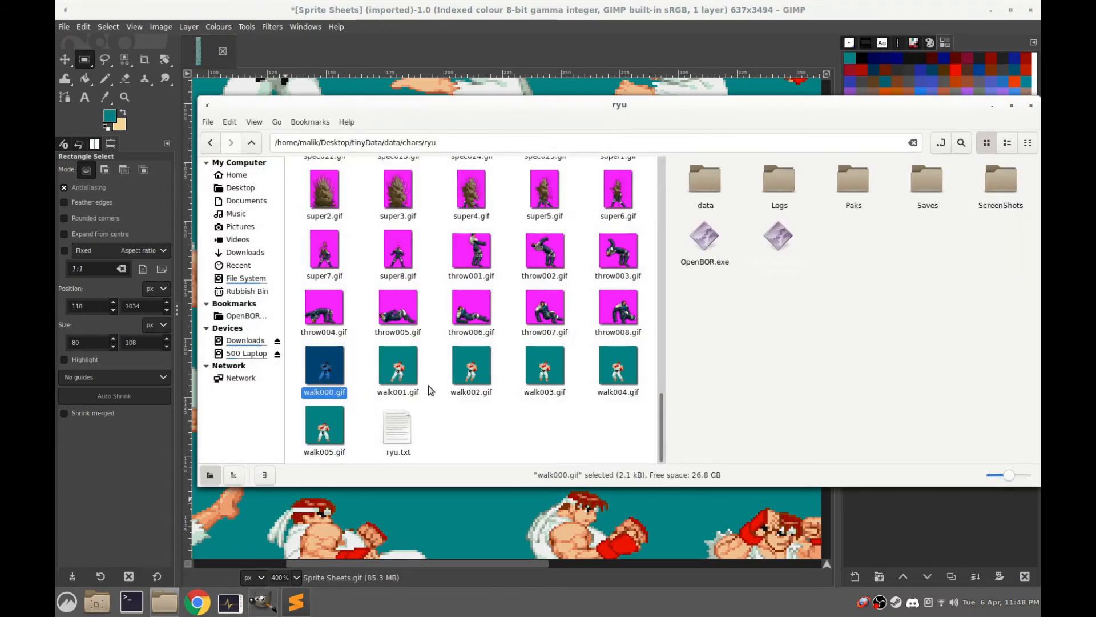
pyautogui.scroll(10, 461, 371)
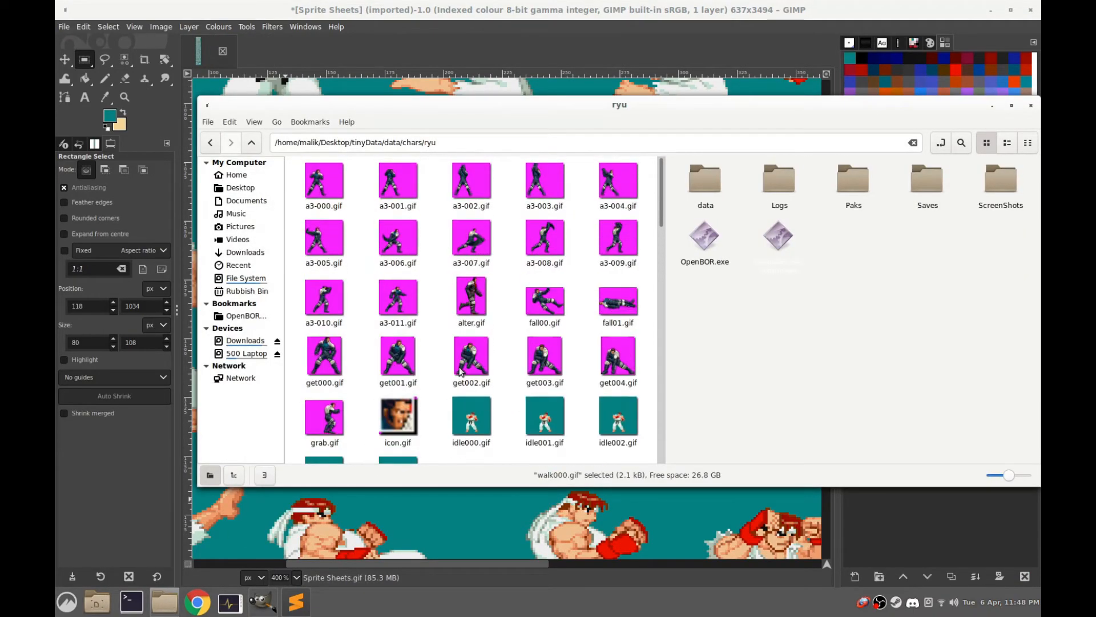
pyautogui.click(471, 342)
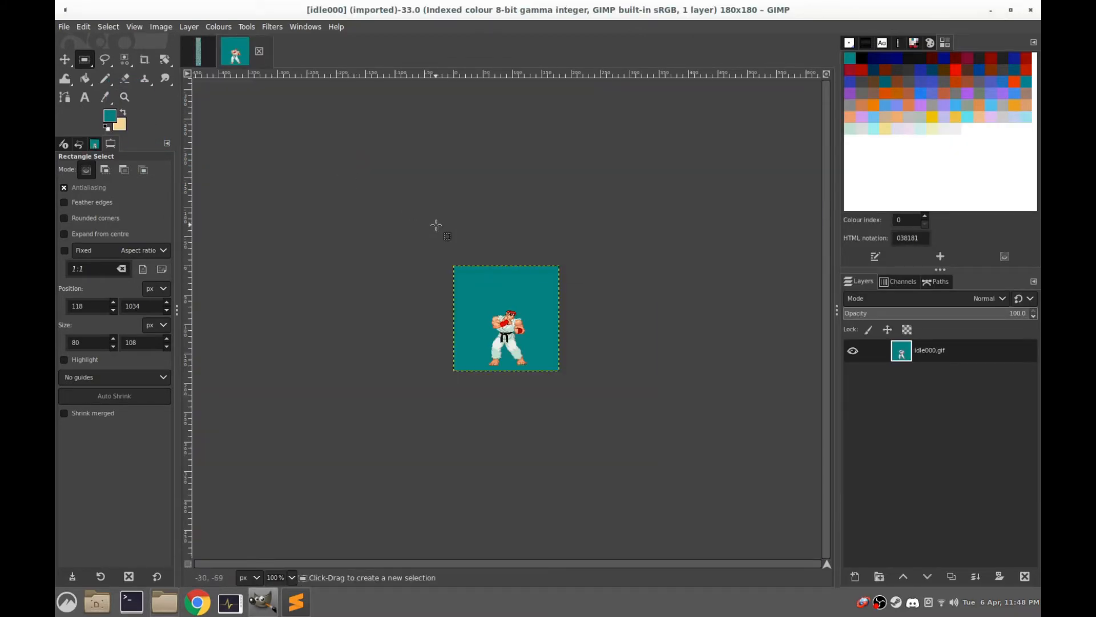
pyautogui.hotkey('ctrl', 'shift')
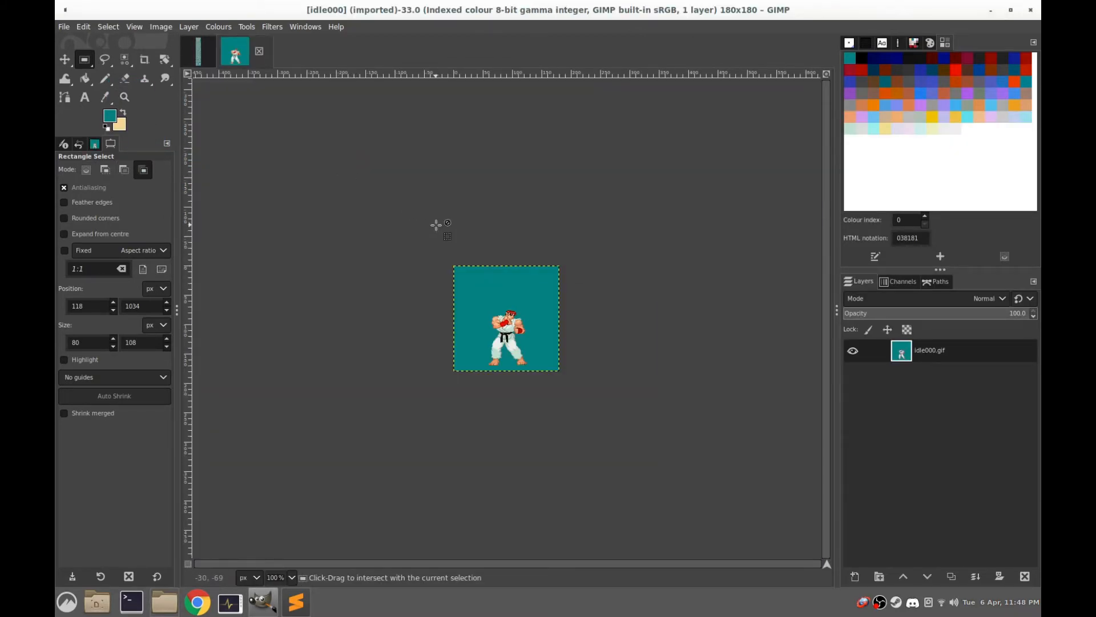
pyautogui.hotkey('ctrl', 'shift', 'j')
pyautogui.press('ctrl')
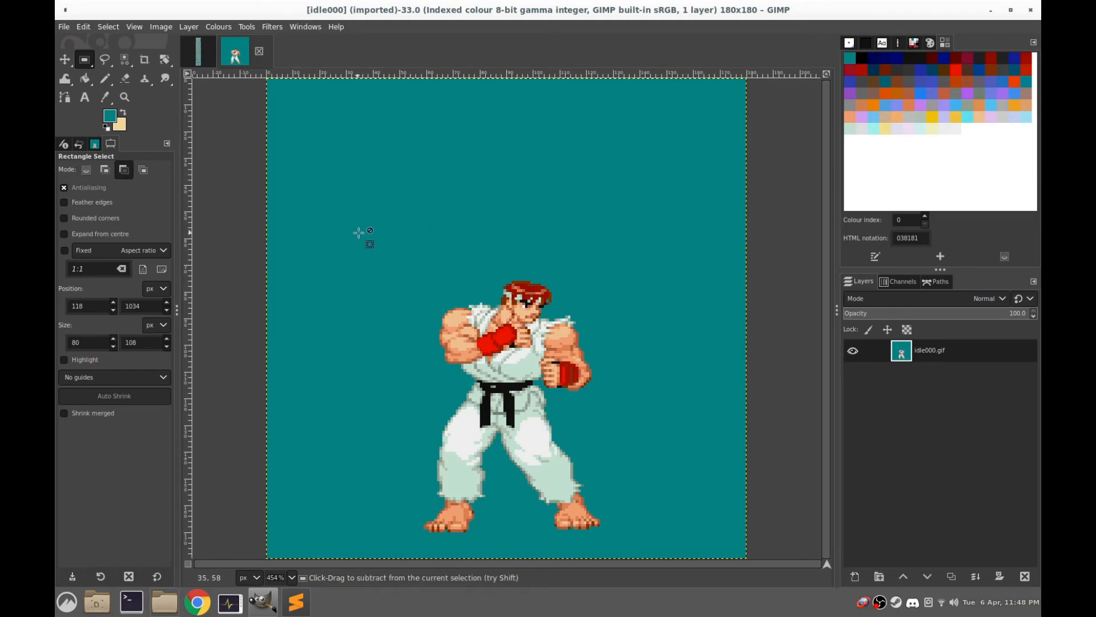
# Paste the raised-knee frame over the idle stance and place it roughly on the body, comparing against the frame beneath
pyautogui.hotkey('ctrl', 'v')
pyautogui.moveTo(522, 292); pyautogui.dragTo(504, 377)
pyautogui.click(854, 354)
pyautogui.click(854, 354)
pyautogui.click(854, 354)
pyautogui.click(855, 354)
pyautogui.moveTo(492, 357); pyautogui.dragTo(487, 352)
pyautogui.click(854, 352)
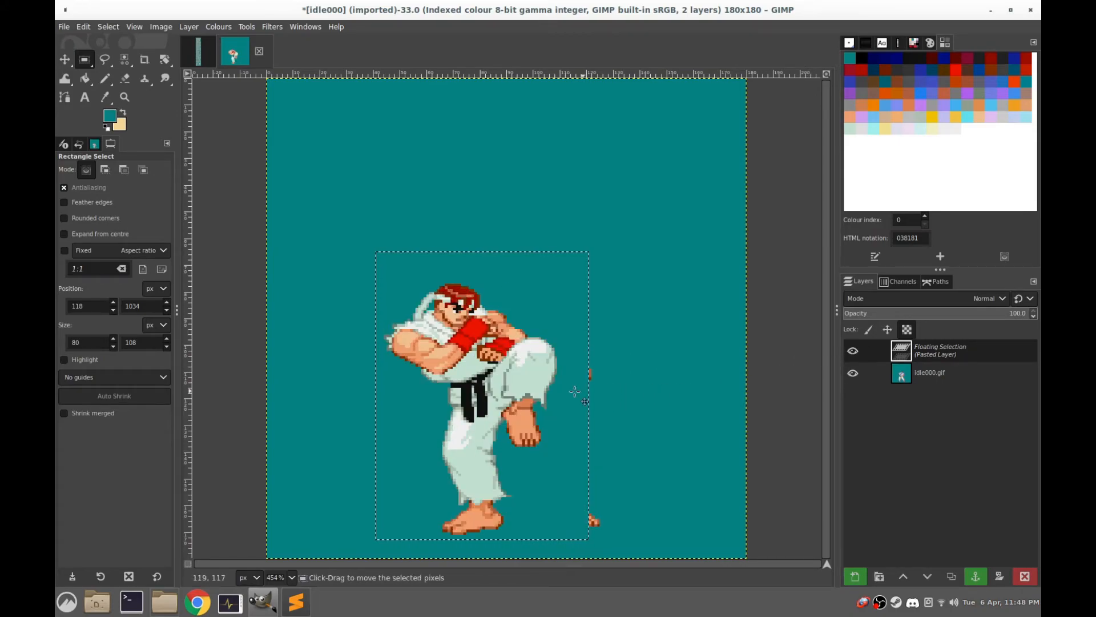
# Nudge the floating raised-knee frame until its standing foot lines up with the idle stance's rear foot
pyautogui.moveTo(590, 518); pyautogui.dragTo(574, 528)
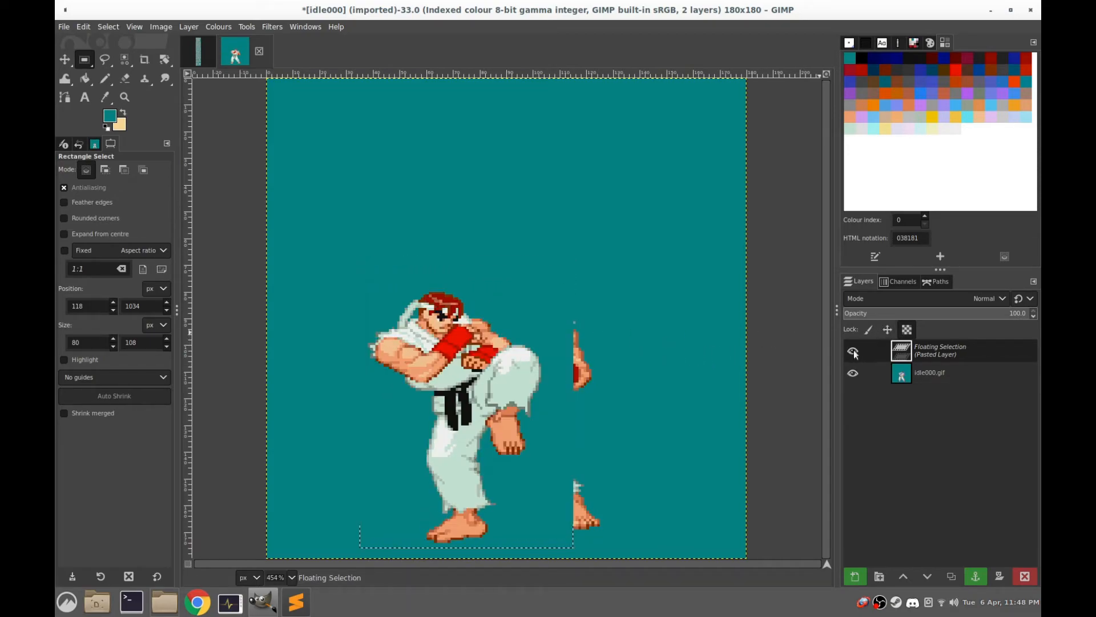
pyautogui.moveTo(462, 331); pyautogui.dragTo(463, 329)
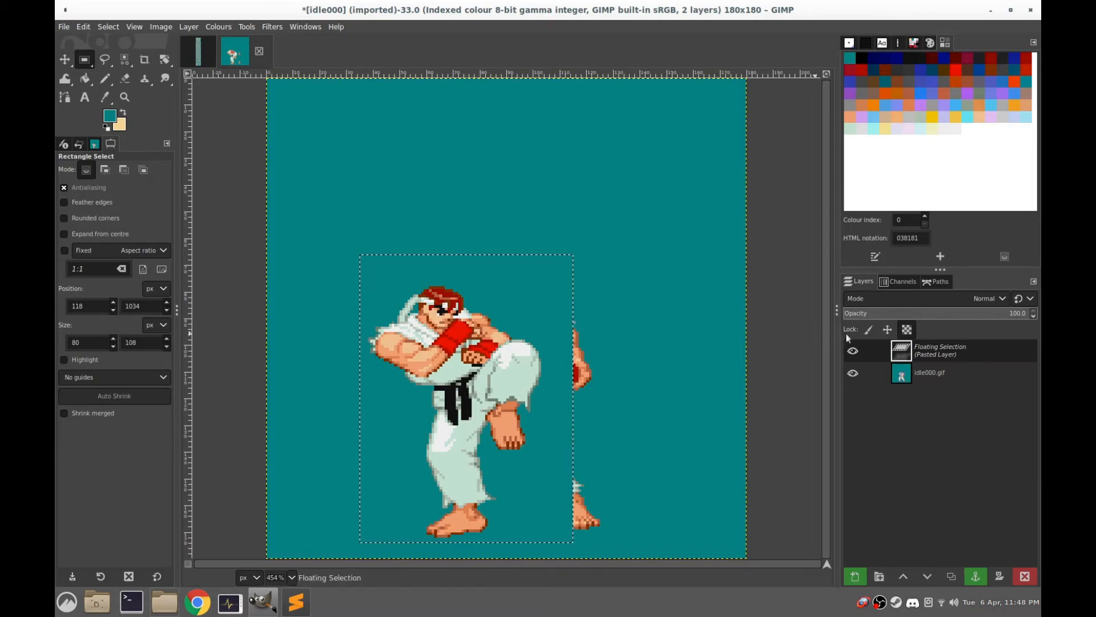
pyautogui.click(851, 350)
pyautogui.click(852, 350)
pyautogui.moveTo(508, 305); pyautogui.dragTo(508, 303)
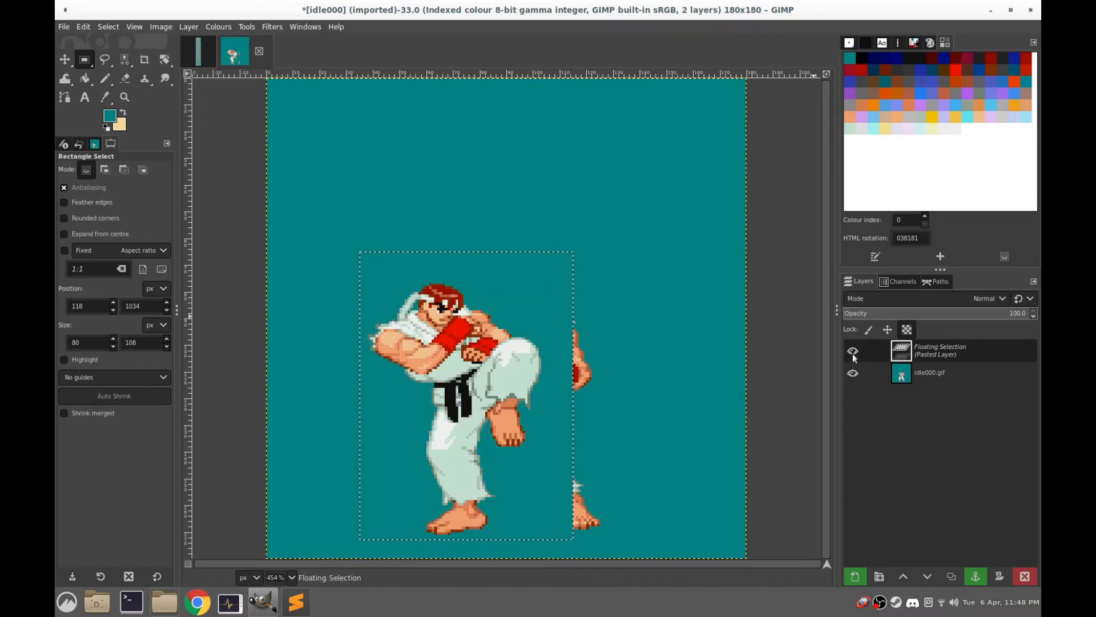
pyautogui.moveTo(521, 347); pyautogui.dragTo(524, 347)
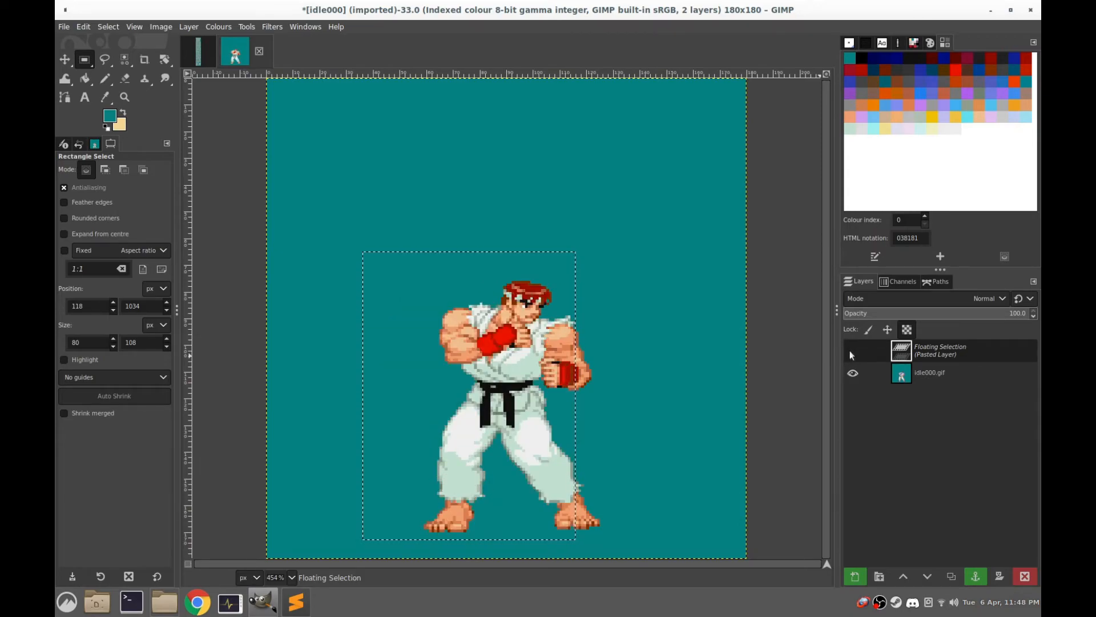
pyautogui.click(852, 353)
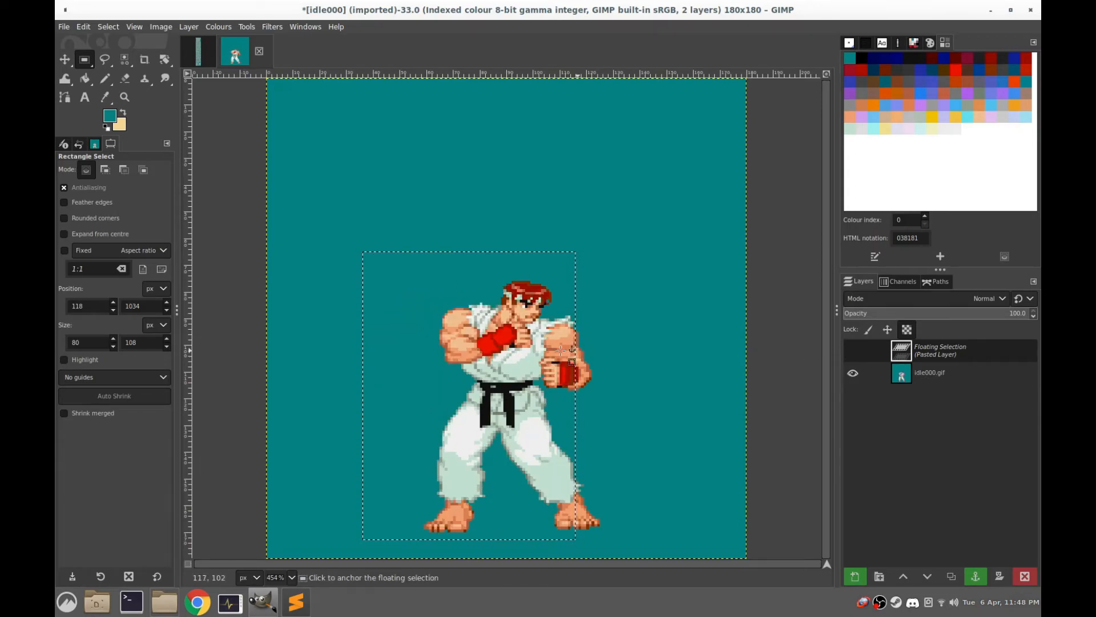
pyautogui.click(852, 350)
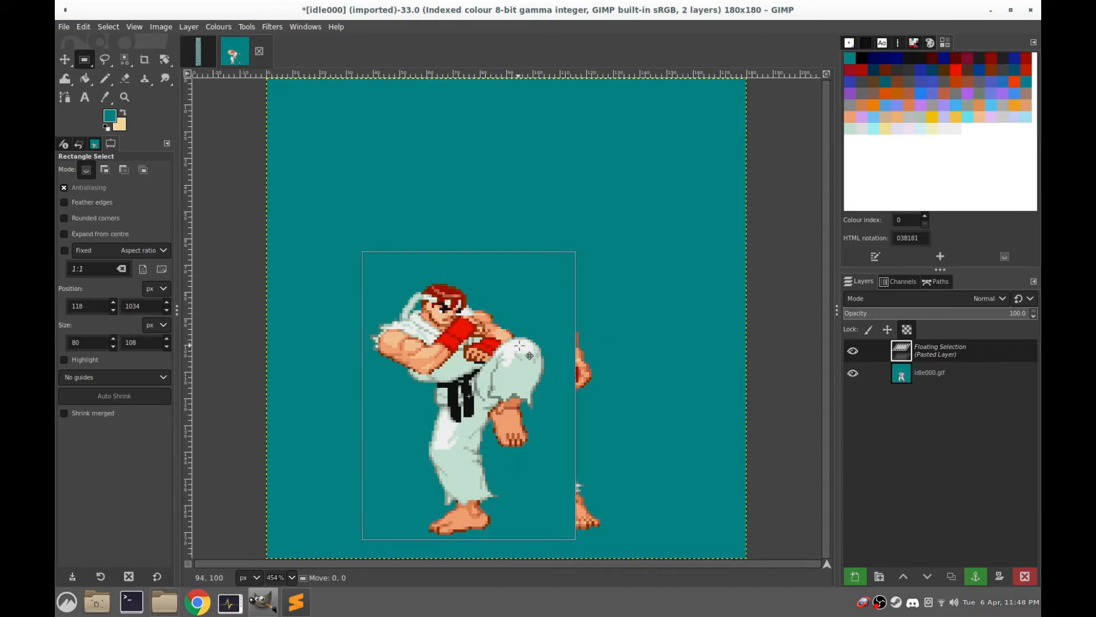
pyautogui.moveTo(530, 355); pyautogui.dragTo(532, 355)
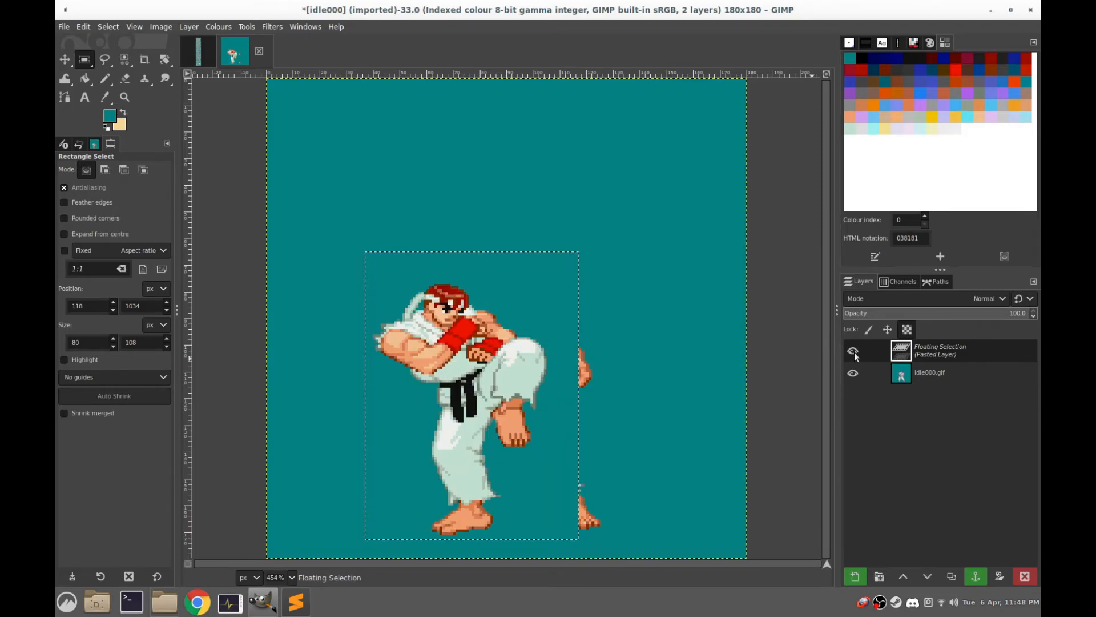
# Anchor the pasted kick frame and clear the leftover idle hand and foot inside a rectangle of about 37 × 102 px
pyautogui.click(647, 206)
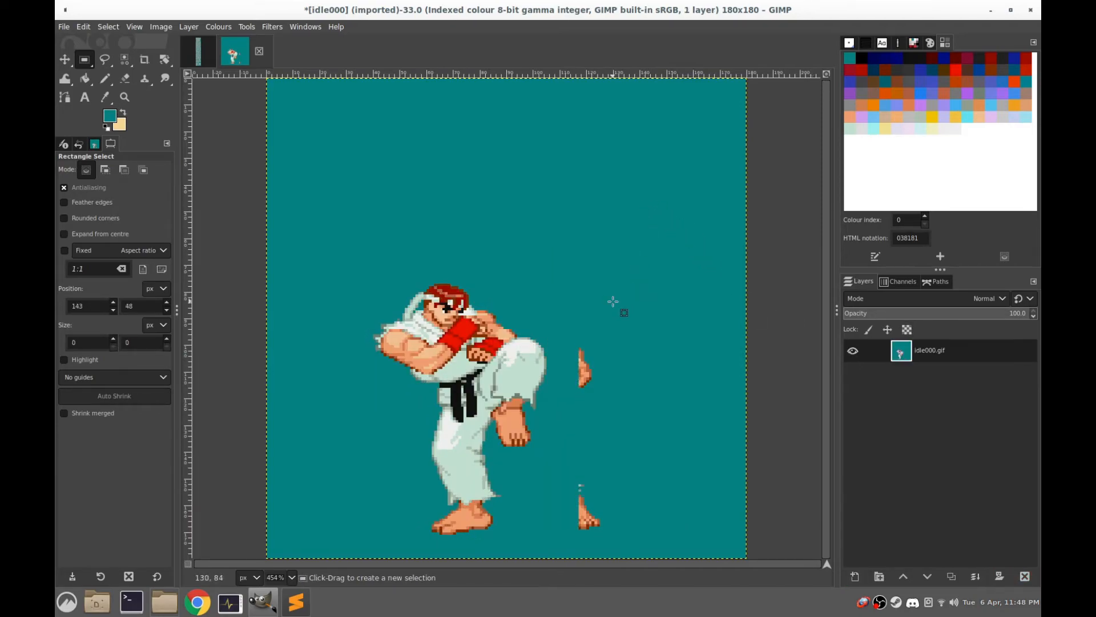
pyautogui.moveTo(551, 281); pyautogui.dragTo(653, 551)
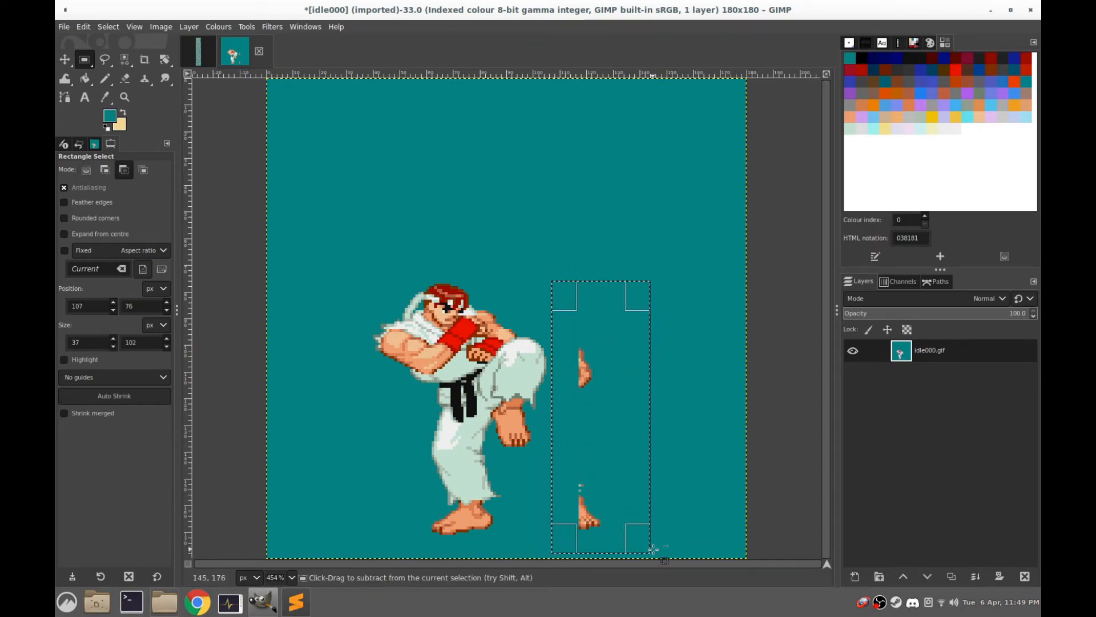
pyautogui.click(515, 212)
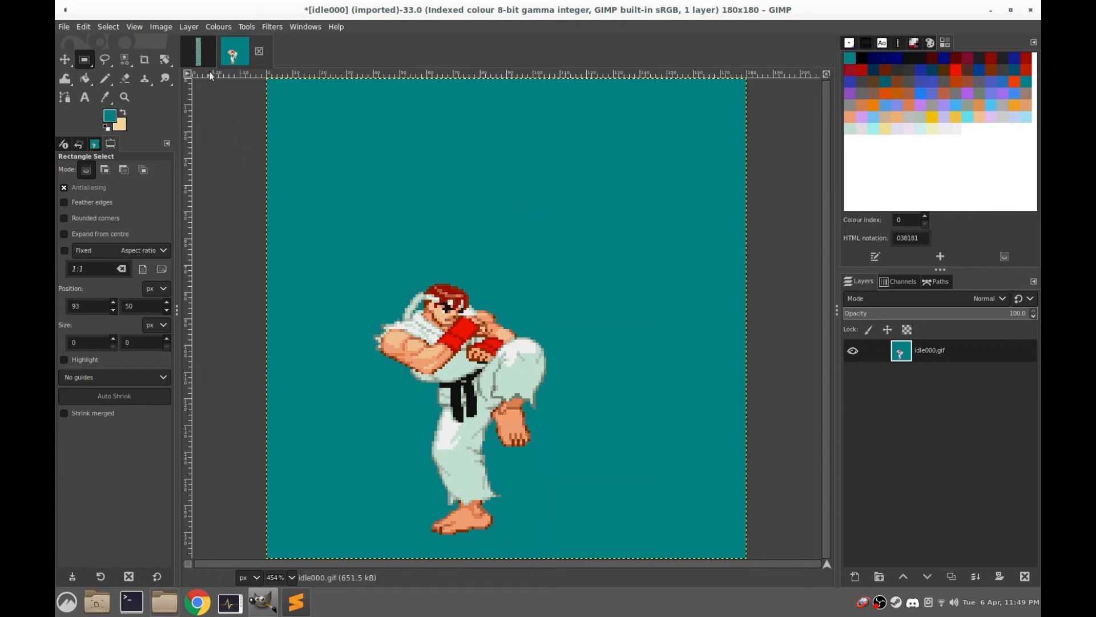
# Select the extended-leg kick frame on the sprite sheet with a rectangle of about 121 × 102 px and copy it
pyautogui.click(200, 47)
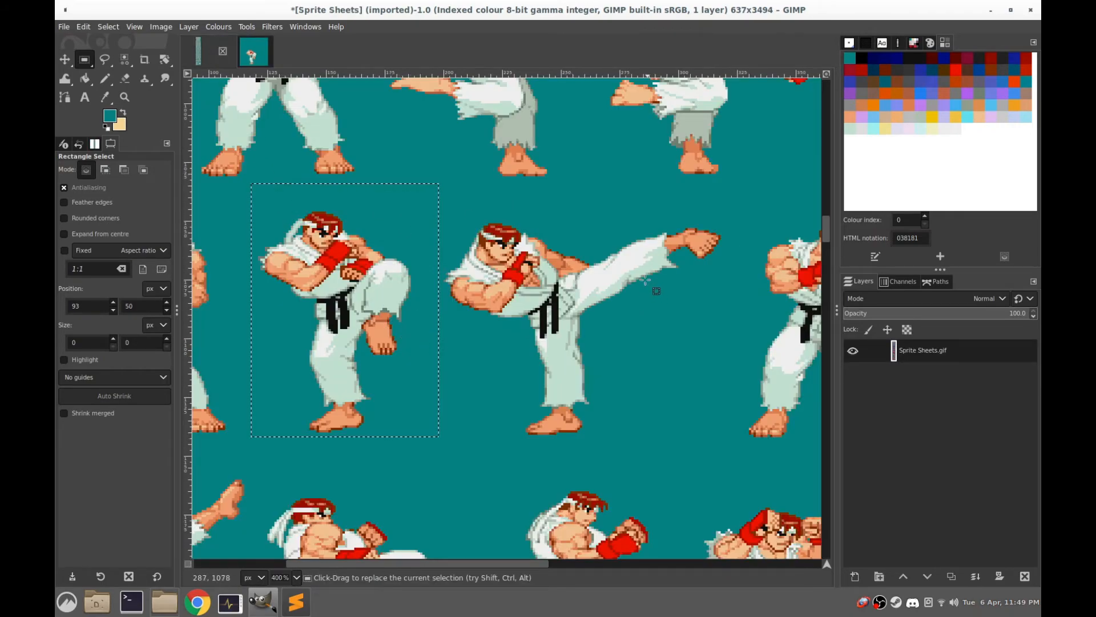
pyautogui.moveTo(615, 269); pyautogui.dragTo(521, 278)
pyautogui.moveTo(633, 209); pyautogui.dragTo(349, 448)
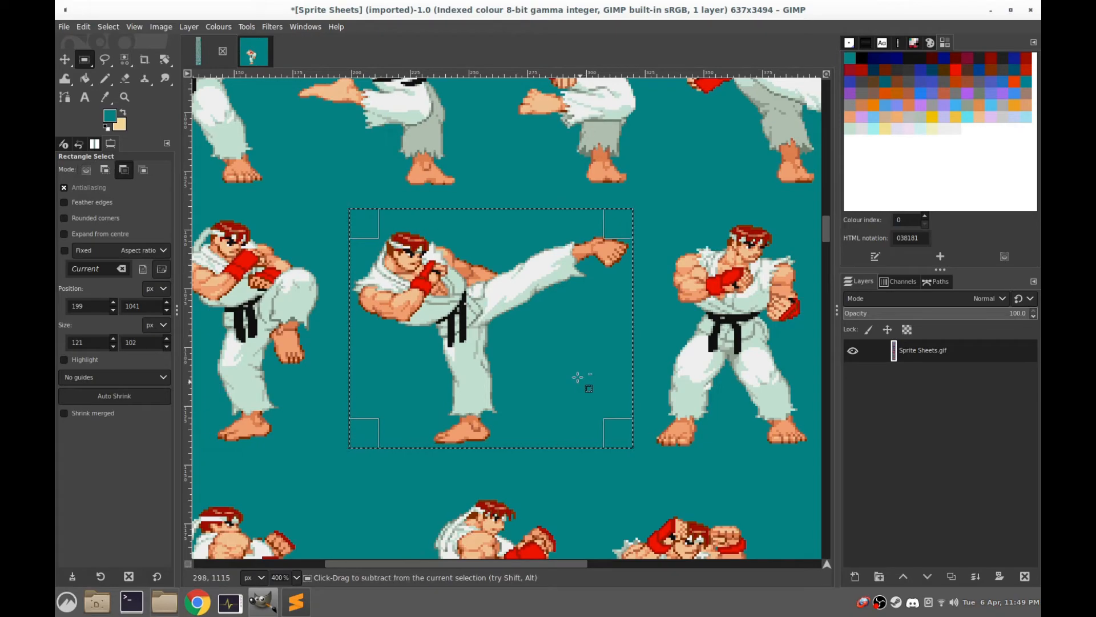
# Add a transparent layer to the idle000 image and paste the extended-leg kick with its standing foot over the raised-knee frame's foot
pyautogui.click(244, 55)
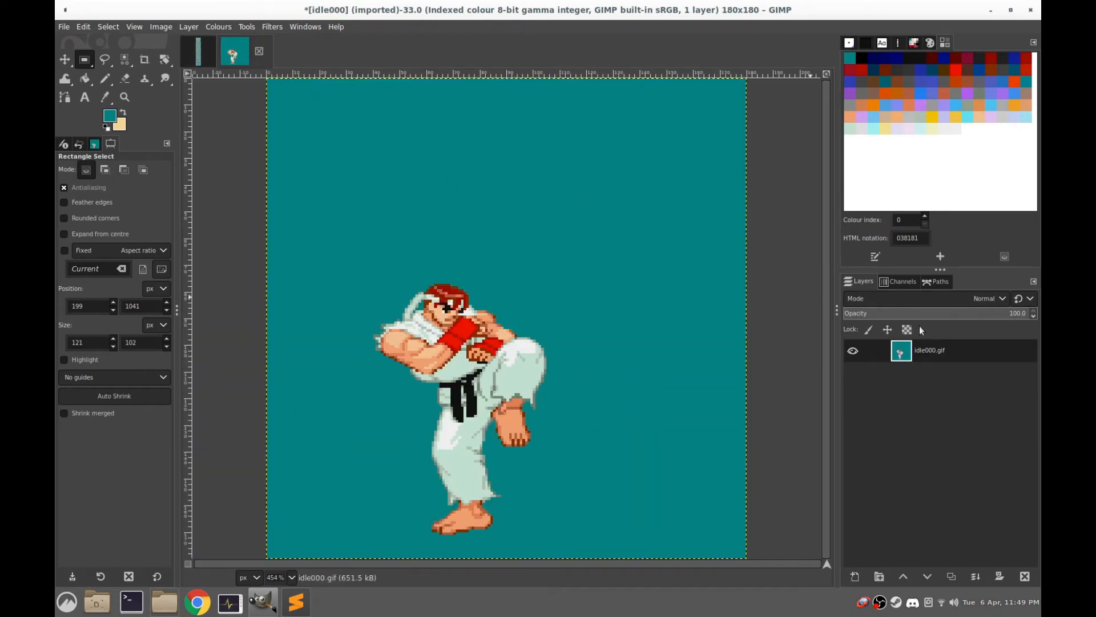
pyautogui.rightClick(909, 354)
pyautogui.click(936, 82)
pyautogui.click(1008, 312)
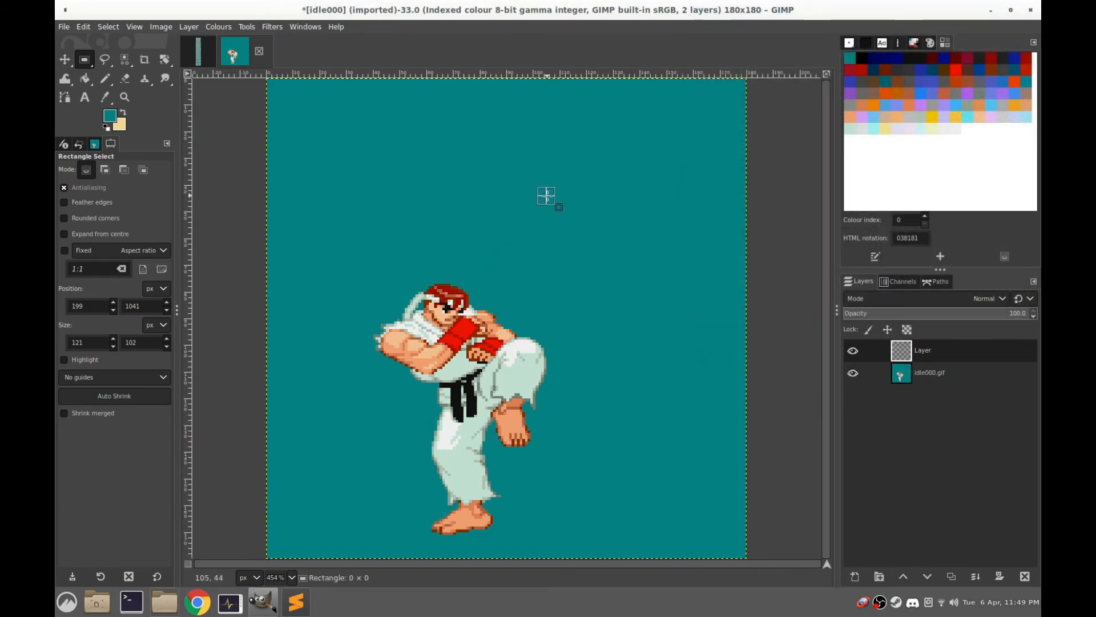
pyautogui.hotkey('ctrl', 'v')
pyautogui.moveTo(432, 264); pyautogui.dragTo(423, 349)
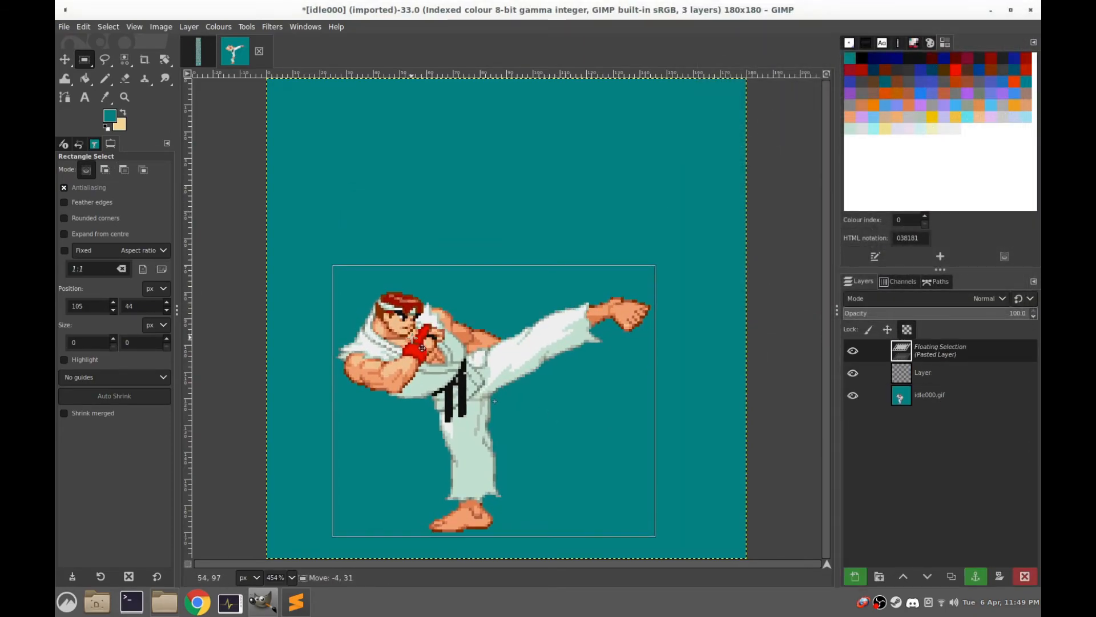
# Toggle the pasted extended-leg kick's visibility repeatedly to check its alignment with the raised-knee frame
pyautogui.click(852, 352)
pyautogui.click(853, 351)
pyautogui.click(853, 351)
pyautogui.click(853, 351)
pyautogui.click(853, 352)
pyautogui.click(853, 351)
pyautogui.click(853, 352)
pyautogui.click(853, 351)
pyautogui.click(853, 352)
pyautogui.click(852, 351)
pyautogui.click(853, 352)
pyautogui.click(853, 352)
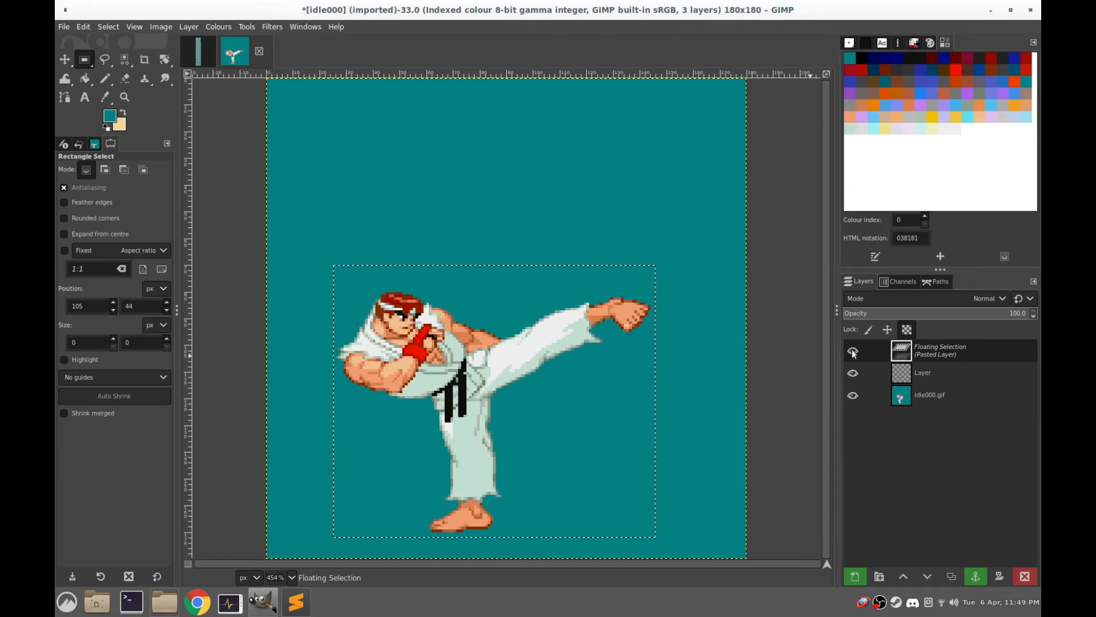
# Anchor the extended-leg kick to the new layer, then hide that layer and make the raised-knee layer active
pyautogui.click(557, 237)
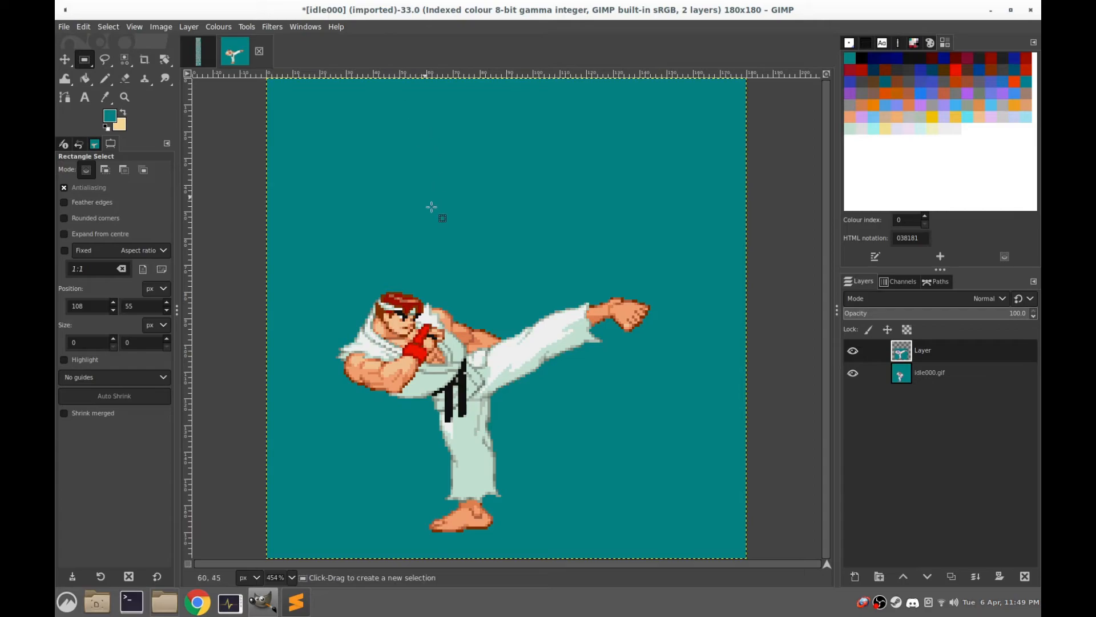
pyautogui.click(854, 353)
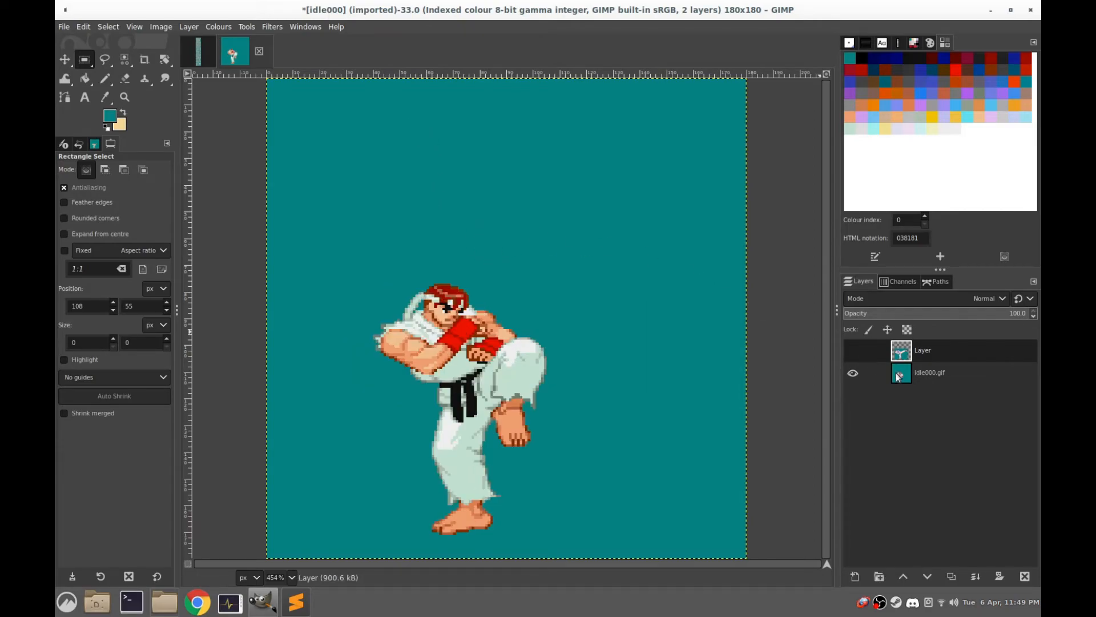
pyautogui.click(893, 378)
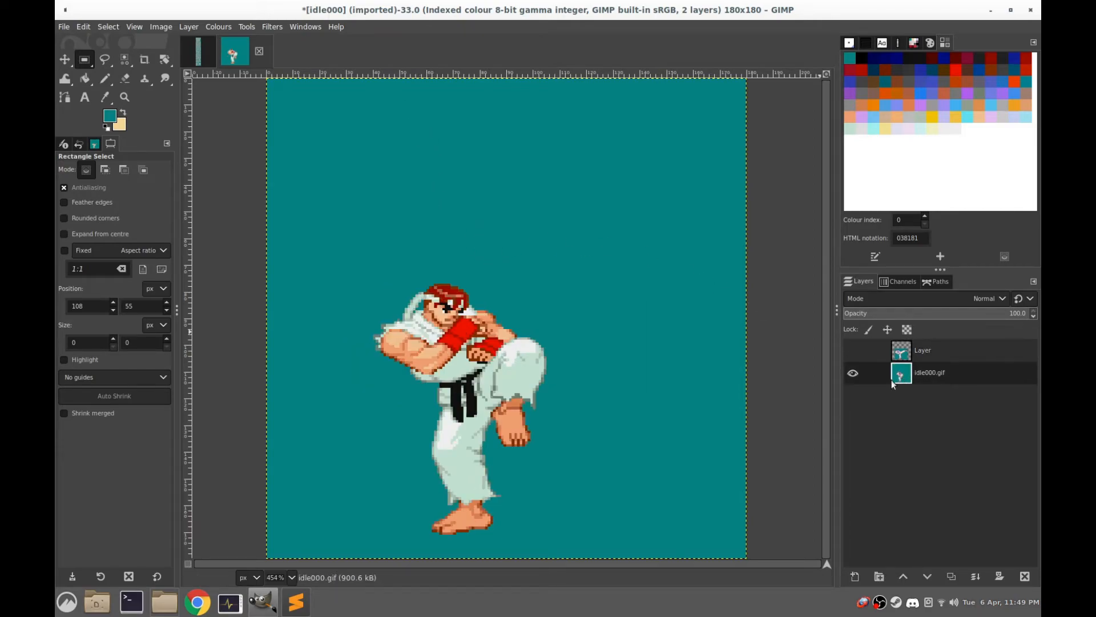
# Export the visible raised-knee frame as atk001.gif in the ryu folder with the default GIF options
pyautogui.click(59, 26)
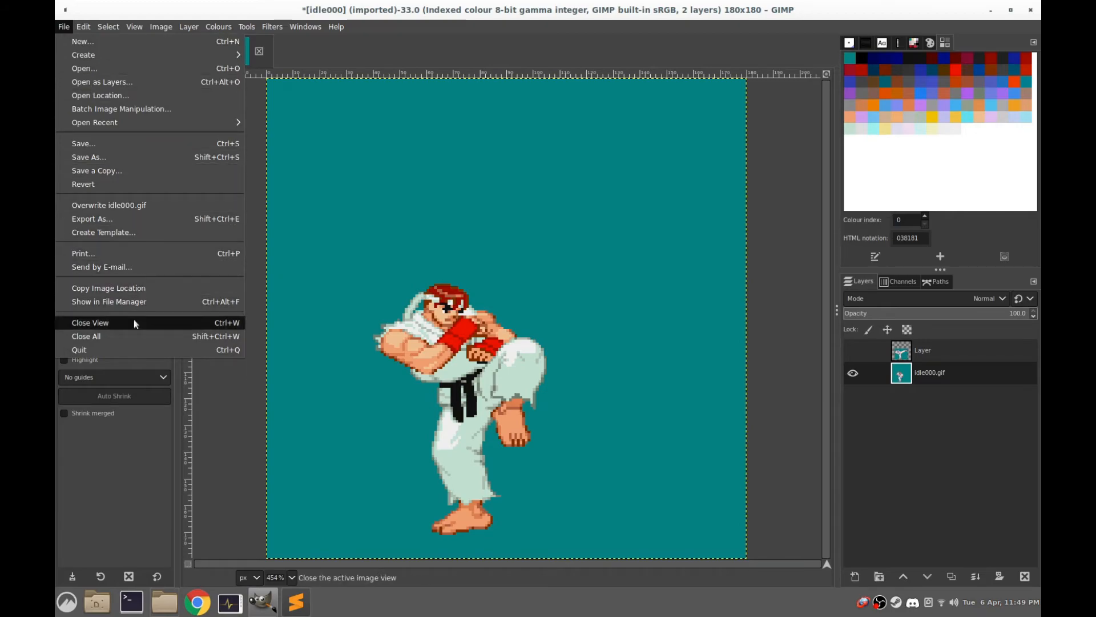
pyautogui.click(115, 218)
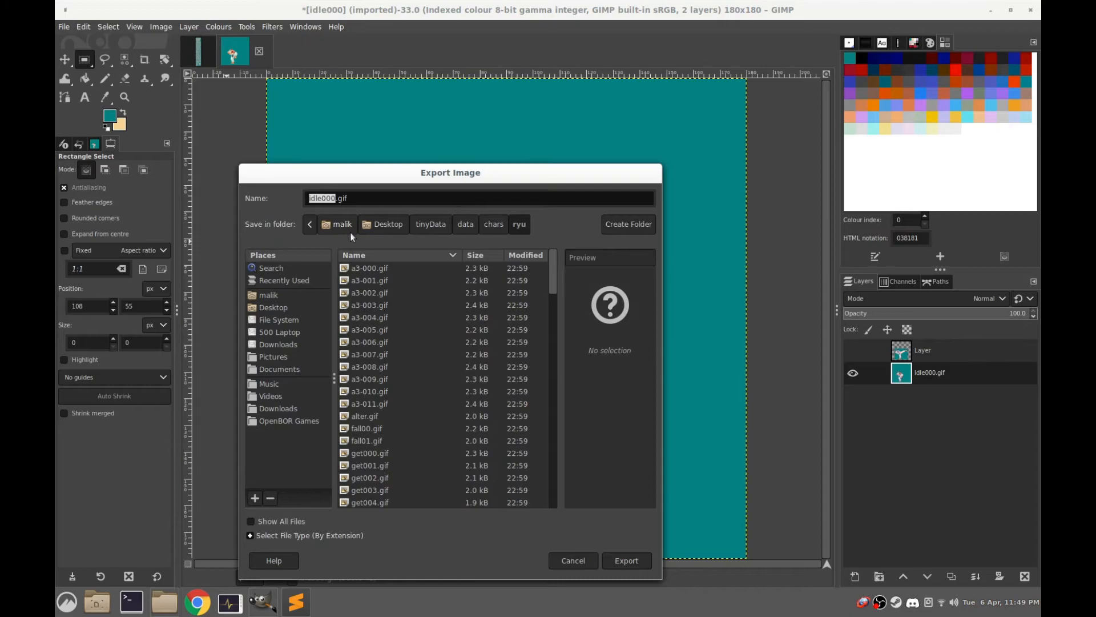
pyautogui.write('atk001')
pyautogui.click(622, 557)
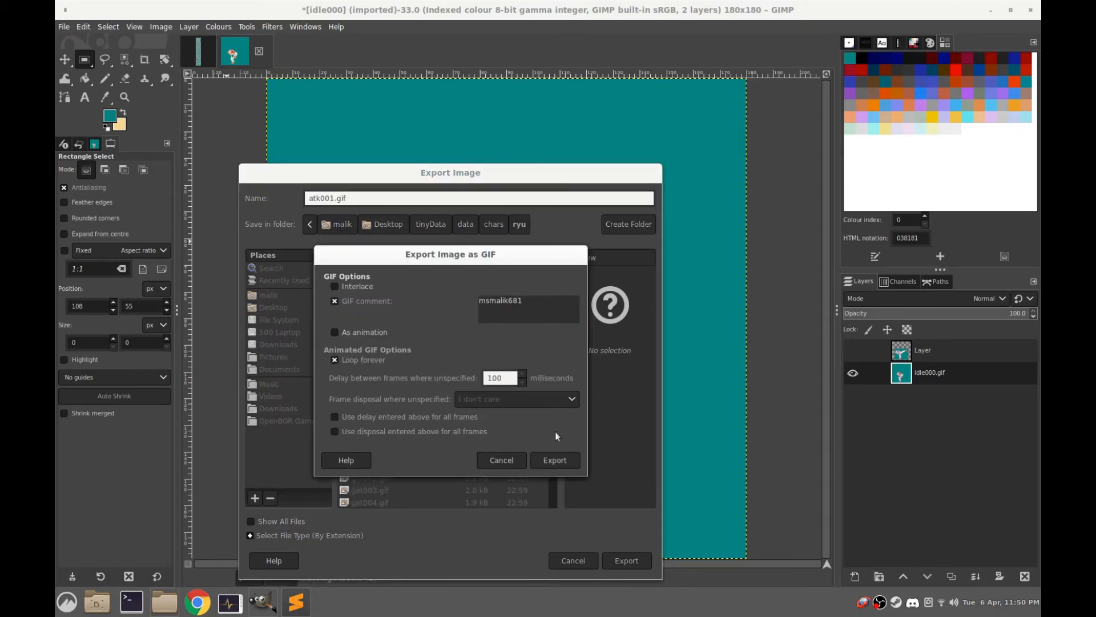
pyautogui.click(555, 460)
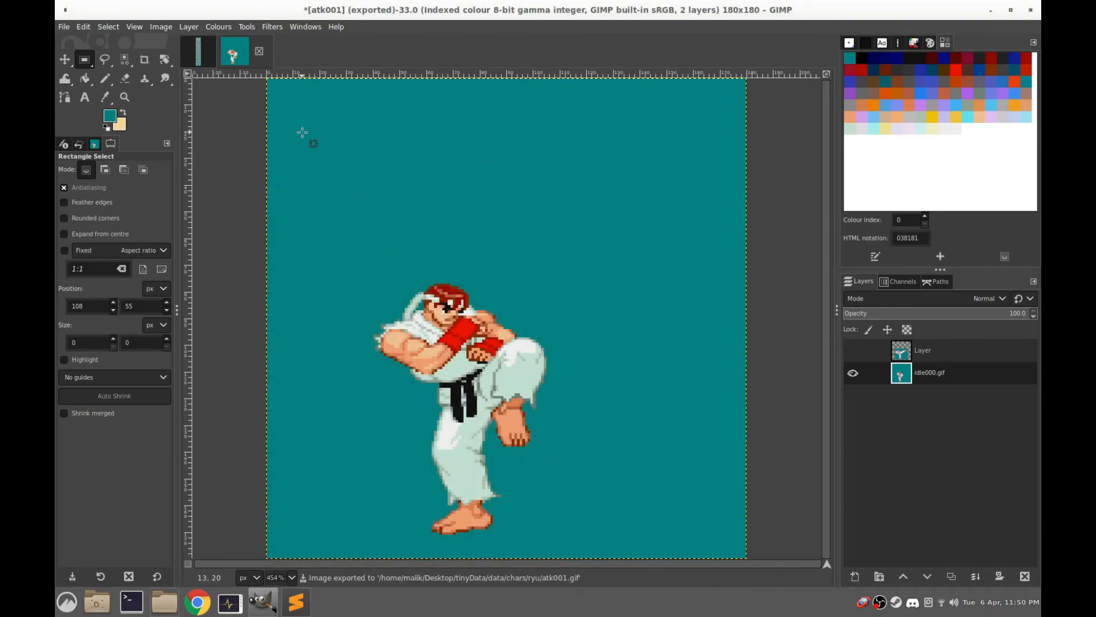
# Show the extended-leg kick layer above the raised-knee frame and make it active
pyautogui.click(853, 350)
pyautogui.click(874, 355)
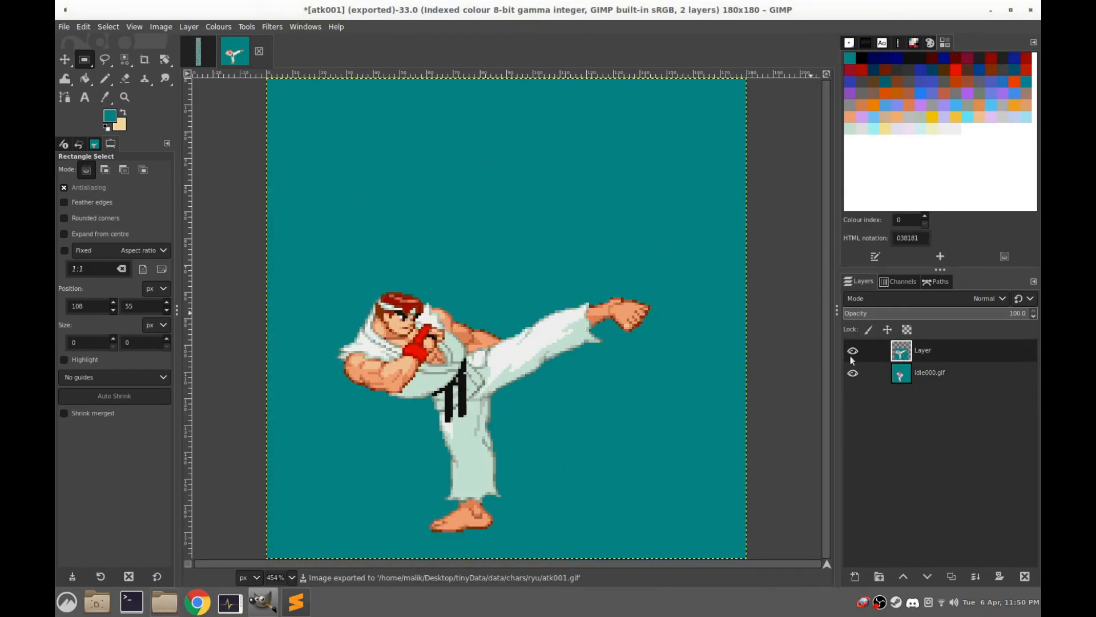
pyautogui.click(72, 26)
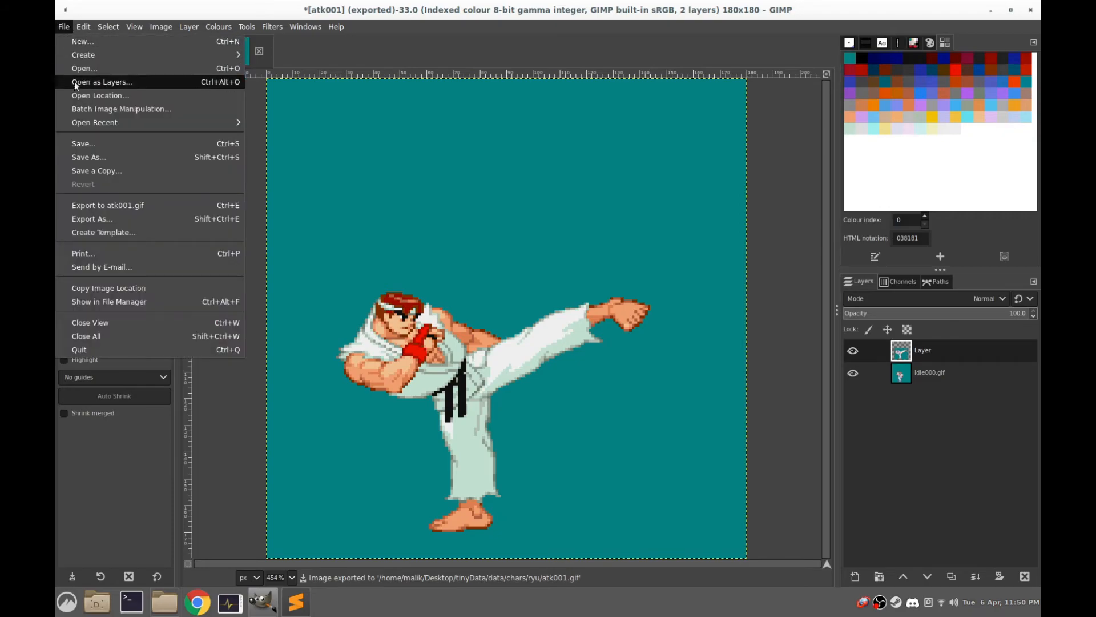
pyautogui.click(106, 217)
pyautogui.write('atk002')
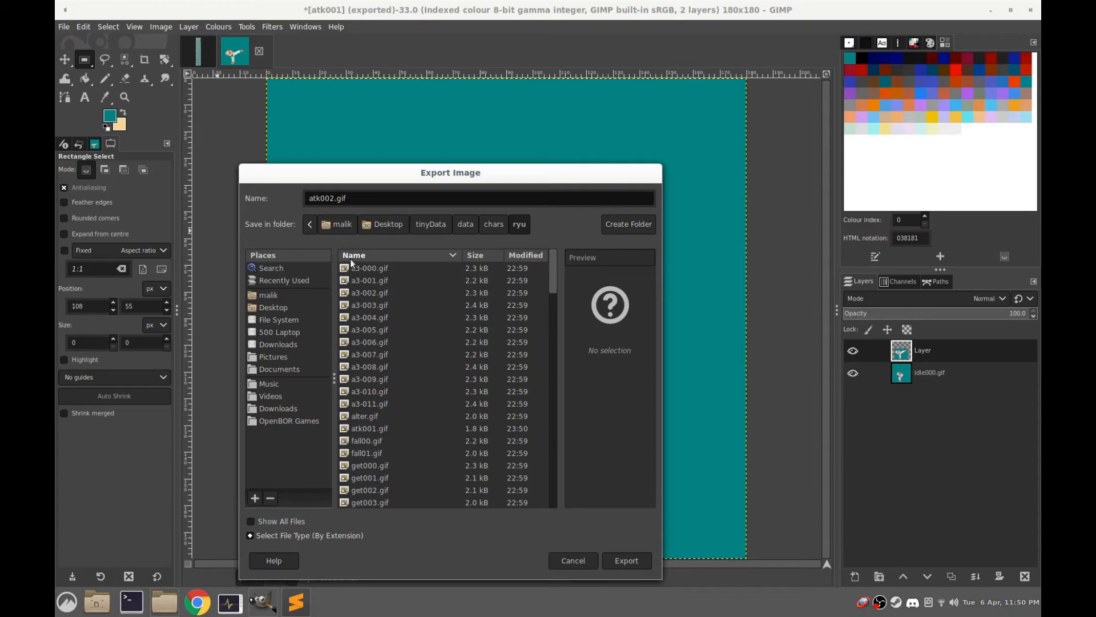
pyautogui.click(573, 562)
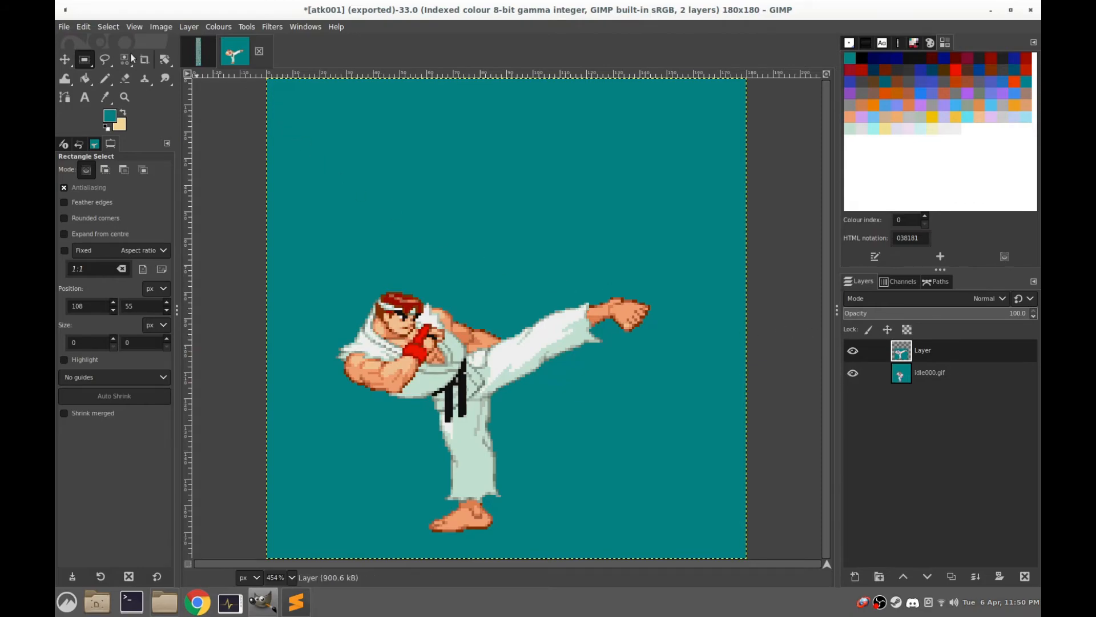
# Export the extended-leg kick frame as atk002.gif in the ryu folder with the default GIF options
pyautogui.click(60, 28)
pyautogui.click(88, 214)
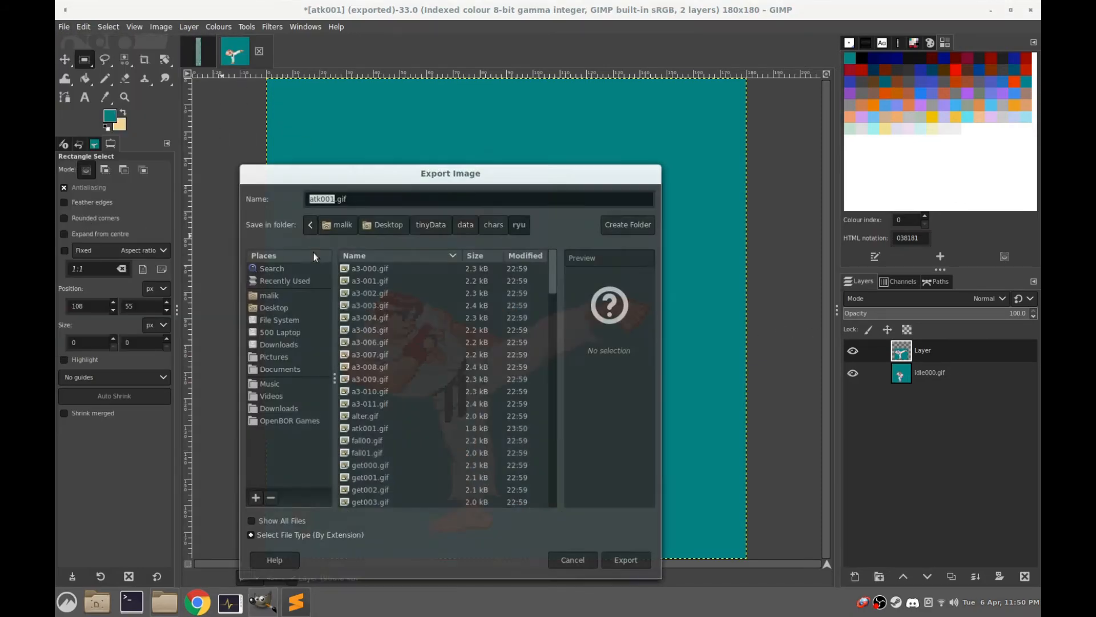
pyautogui.press('Right')
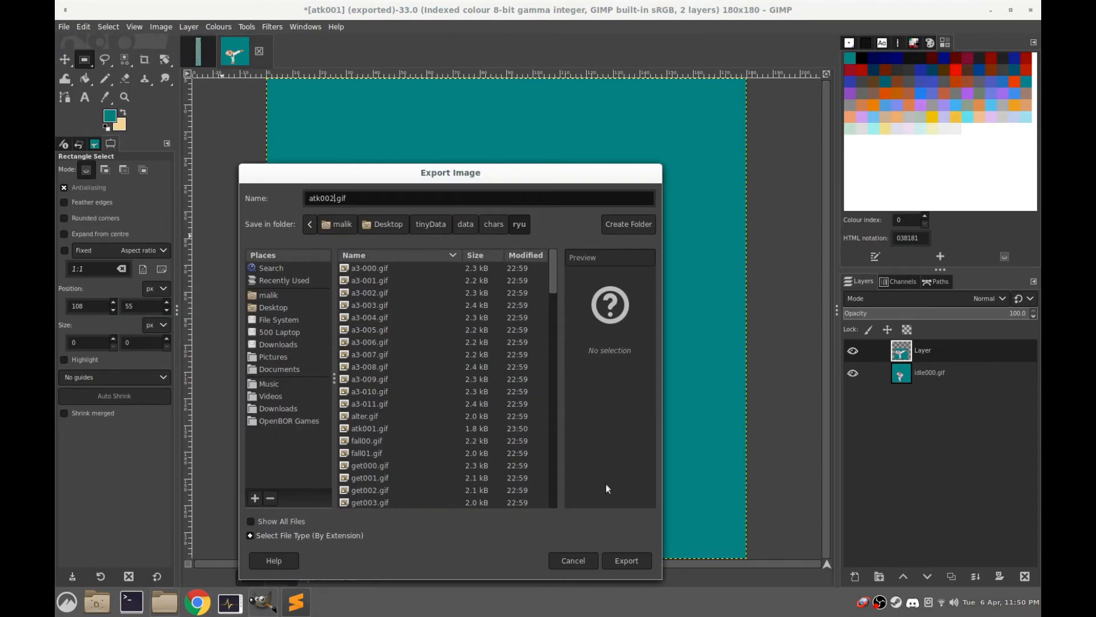
pyautogui.click(632, 559)
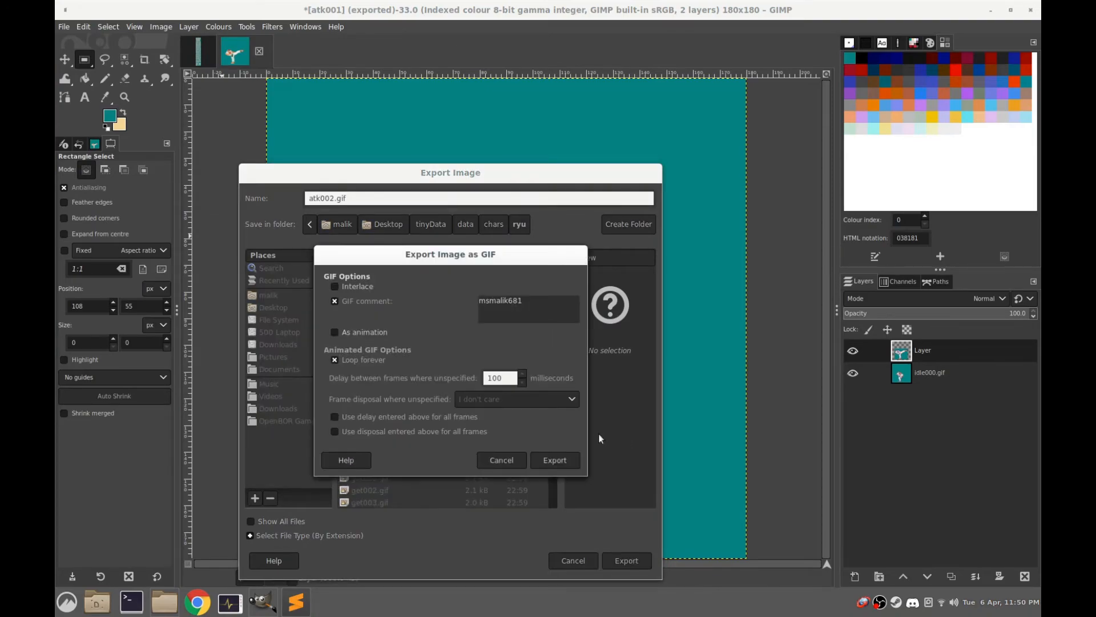
pyautogui.click(556, 460)
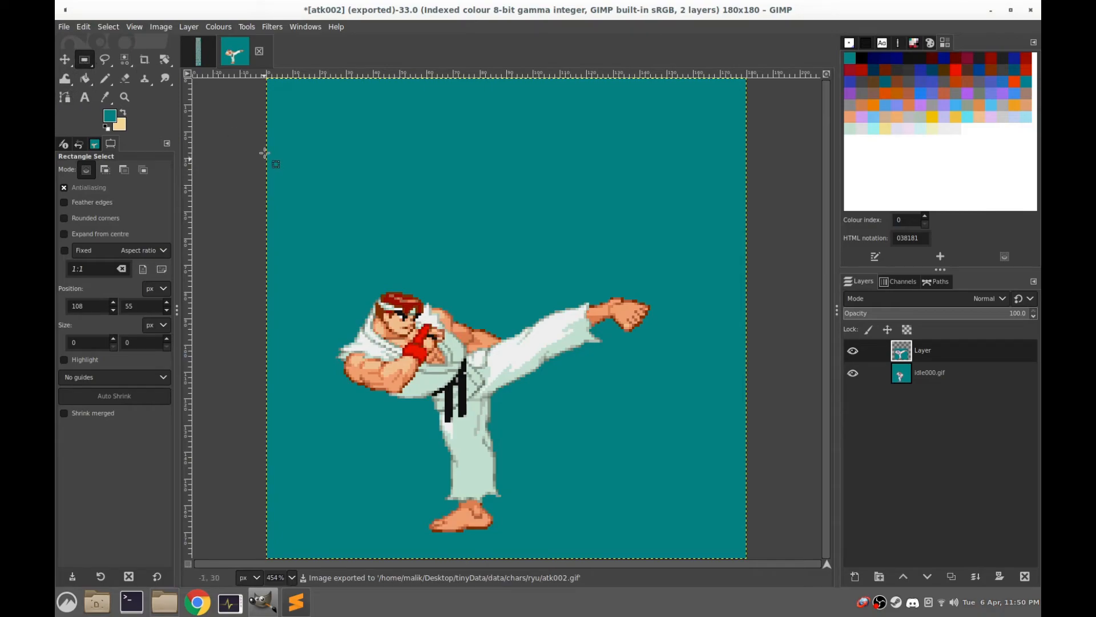
# Hide the kick layer and outline the raised-knee body with a crop rectangle at 46, 81 sized 47 × 87 px
pyautogui.click(144, 59)
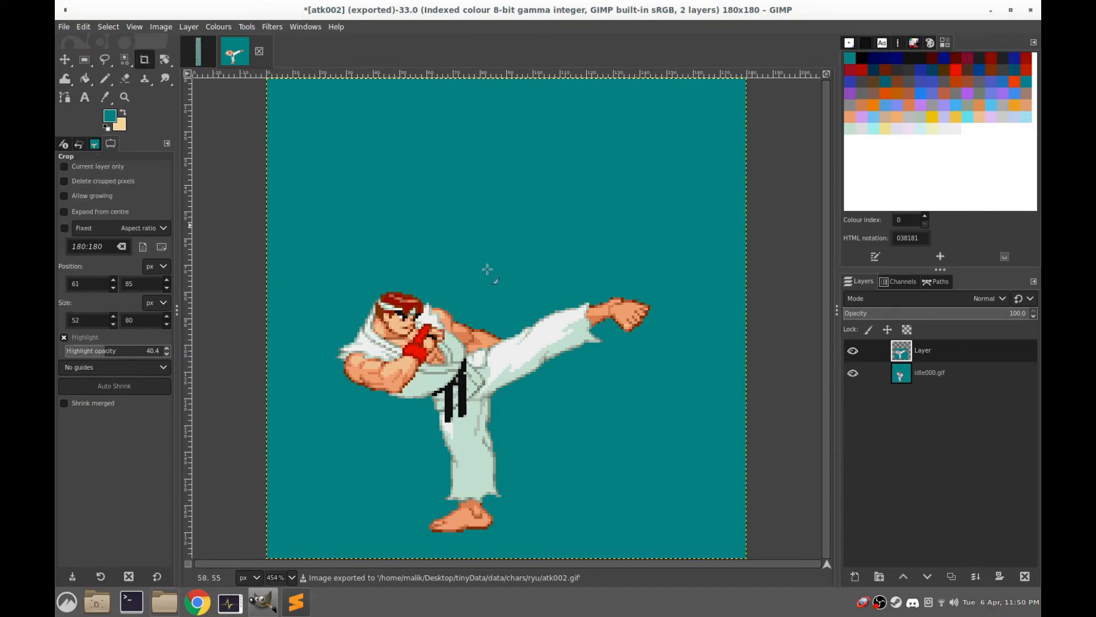
pyautogui.click(852, 351)
pyautogui.moveTo(504, 514); pyautogui.dragTo(388, 301)
pyautogui.moveTo(453, 498); pyautogui.dragTo(453, 512)
pyautogui.moveTo(497, 395); pyautogui.dragTo(504, 395)
pyautogui.moveTo(451, 320); pyautogui.dragTo(451, 312)
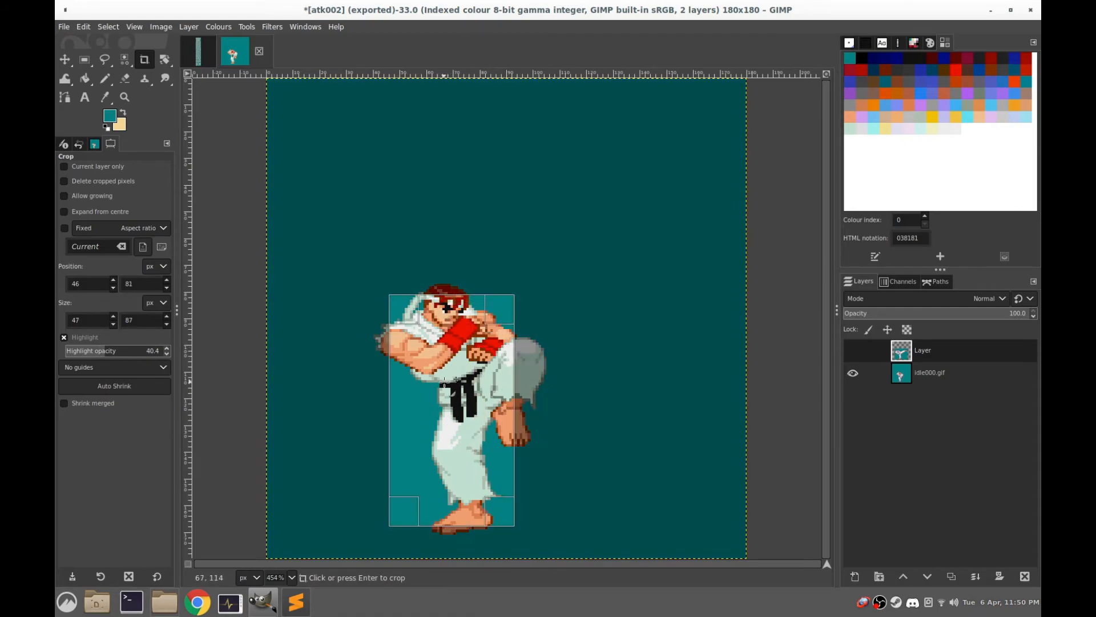
# Switch to ryu.txt in Sublime Text and change the first frame of anim attack1 to atk001.gif
pyautogui.click(295, 601)
pyautogui.scroll(-10, 654, 338)
pyautogui.scroll(-14, 688, 340)
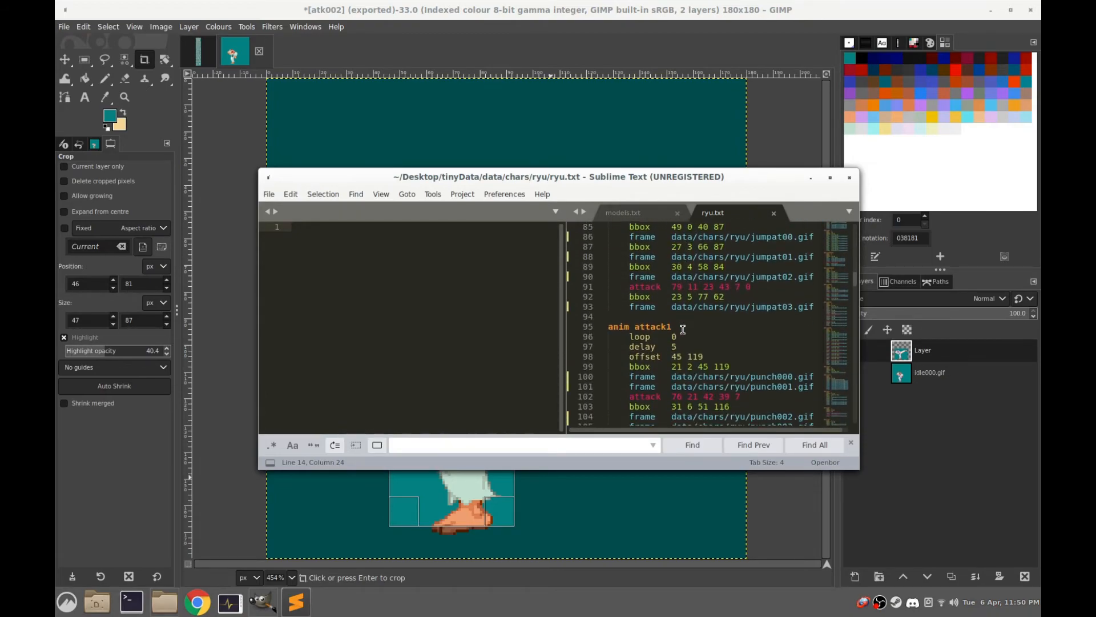
pyautogui.scroll(-3, 683, 329)
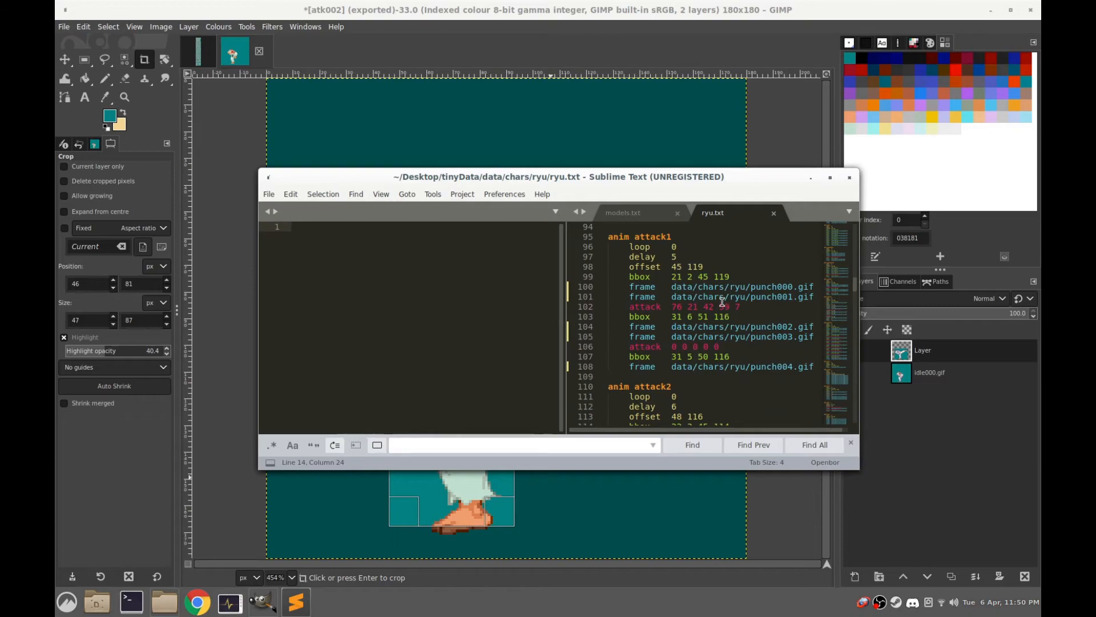
pyautogui.moveTo(751, 287); pyautogui.dragTo(793, 287)
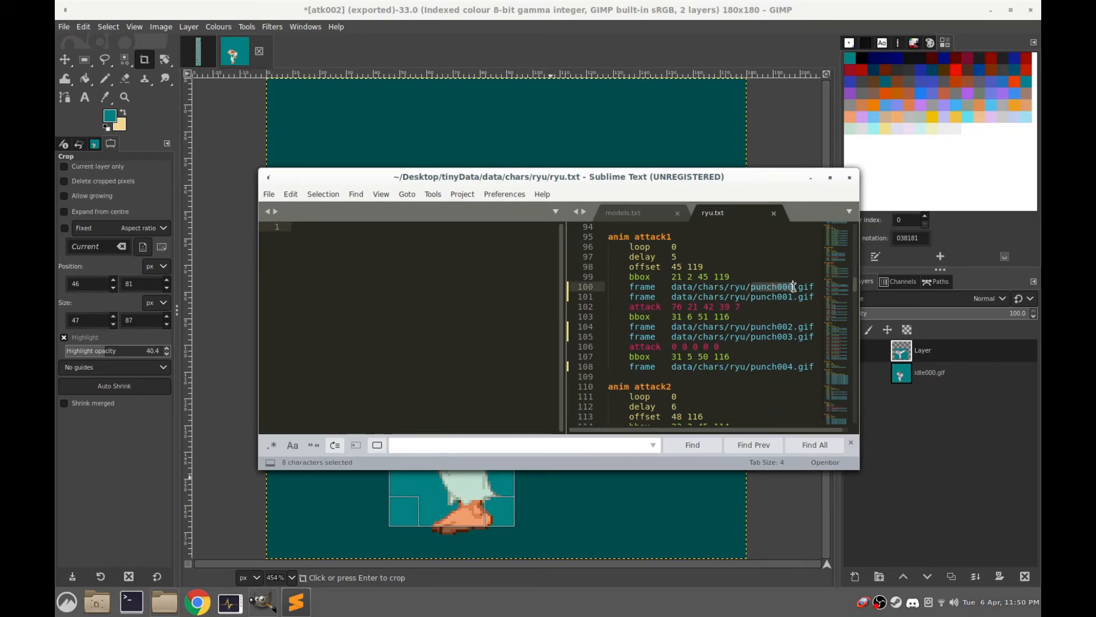
pyautogui.write('atk')
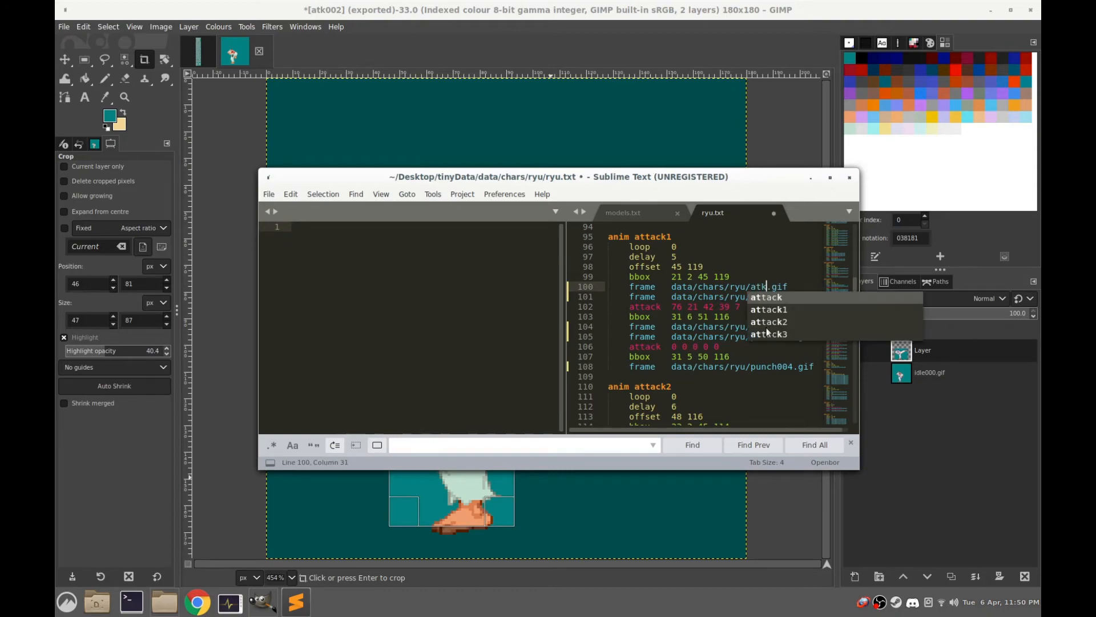
pyautogui.write('001')
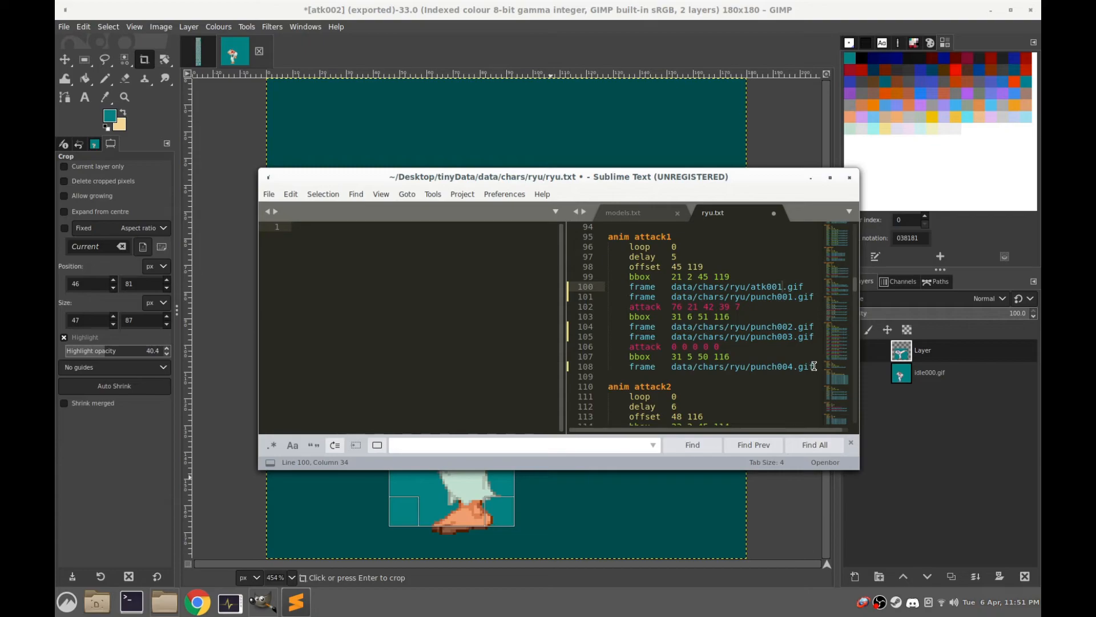
# Replace everything from punch001.gif through punch004.gif in anim attack1 with atk002.gif, leaving two frames
pyautogui.moveTo(814, 366); pyautogui.dragTo(750, 298)
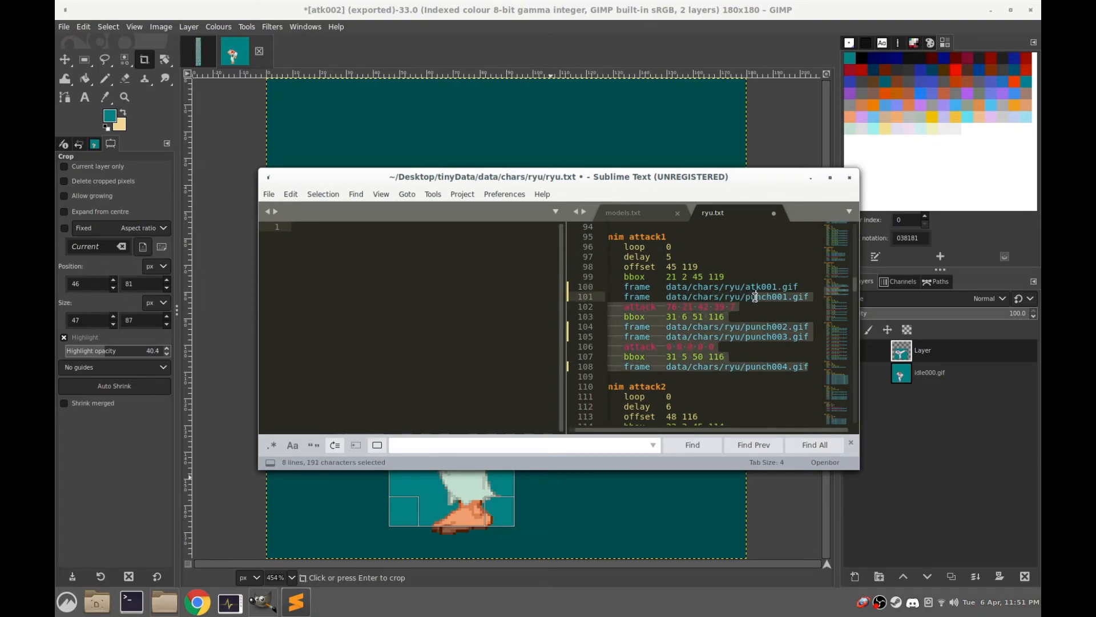
pyautogui.write('atk')
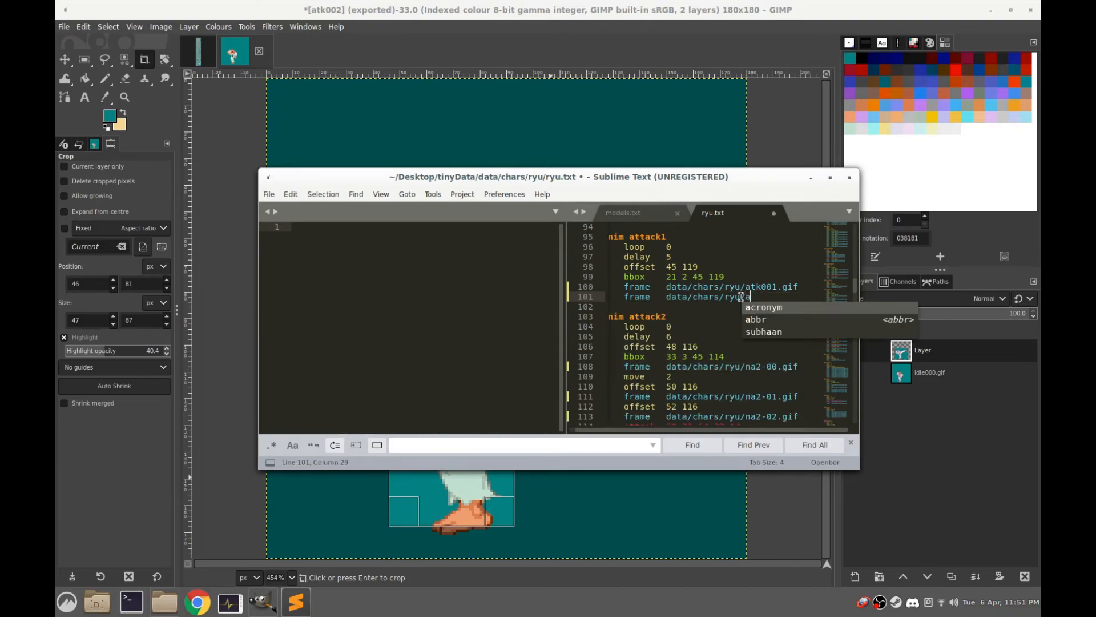
pyautogui.write('2')
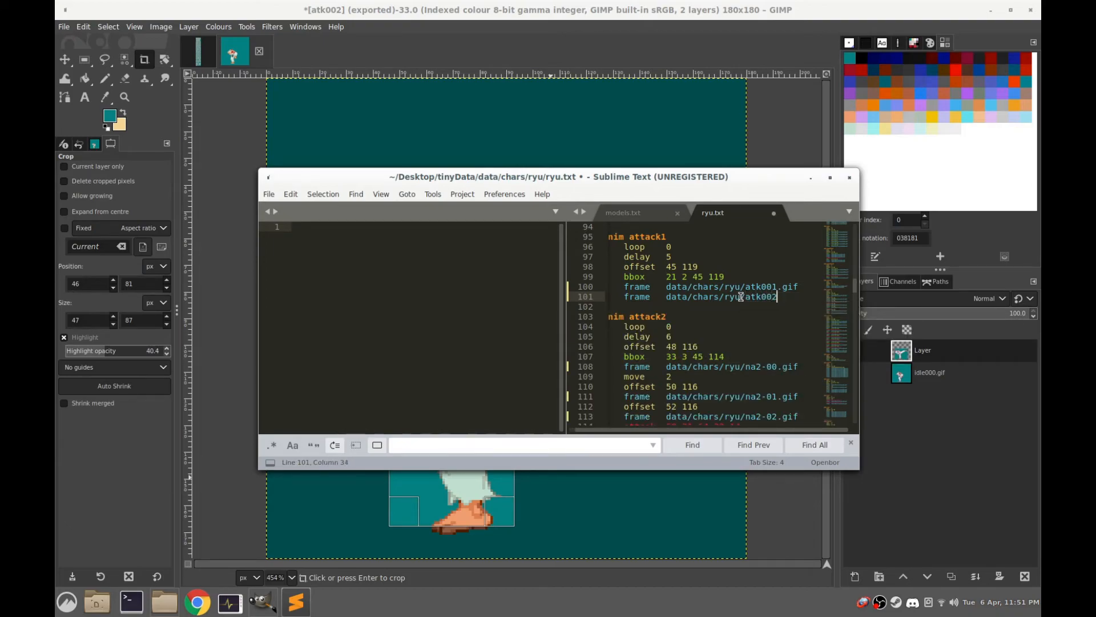
pyautogui.write('.gif')
# Set the attack1 bbox to 46 81 47 87 and copy that bbox line in above the atk002.gif frame
pyautogui.moveTo(666, 277); pyautogui.dragTo(724, 277)
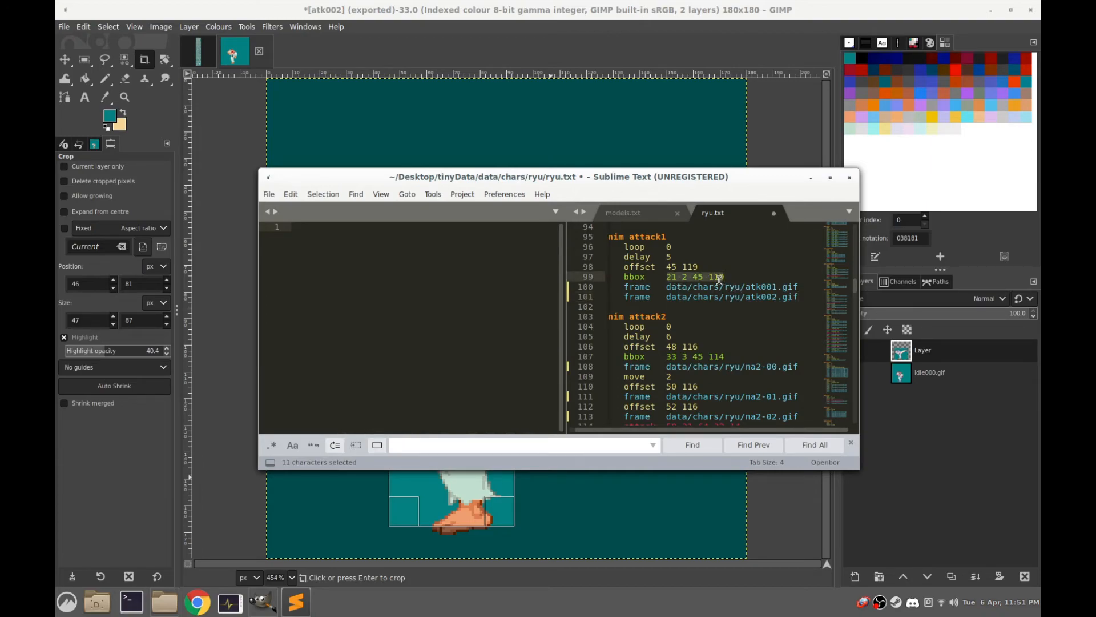
pyautogui.write('46')
pyautogui.click(803, 286)
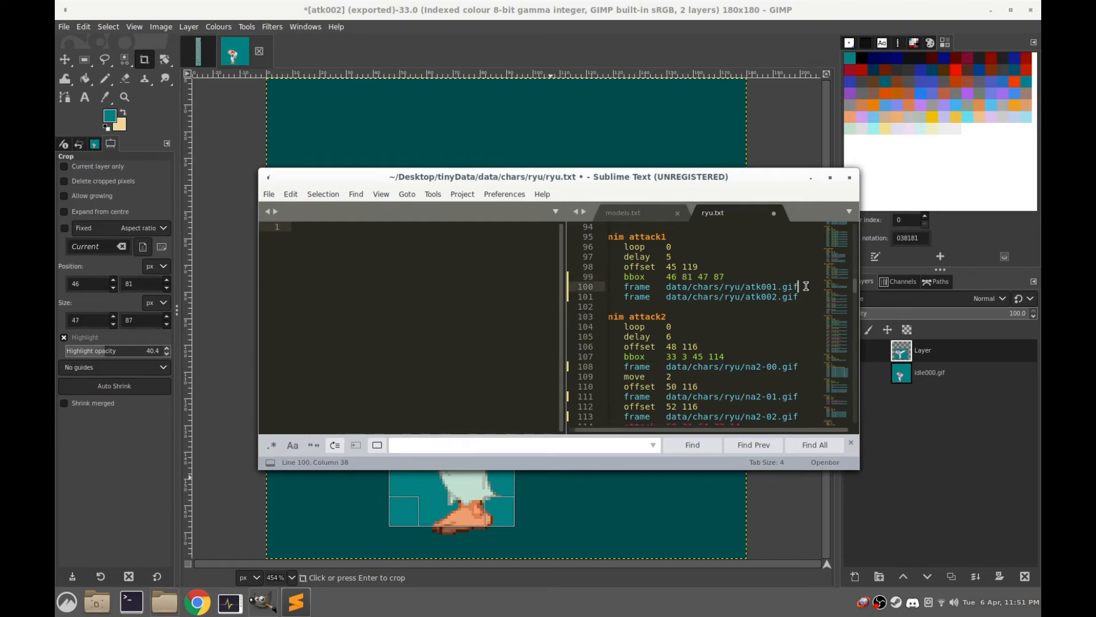
pyautogui.press('Return')
pyautogui.moveTo(727, 276); pyautogui.dragTo(625, 277)
pyautogui.hotkey('ctrl', 'c')
pyautogui.click(639, 297)
pyautogui.hotkey('ctrl', 'v')
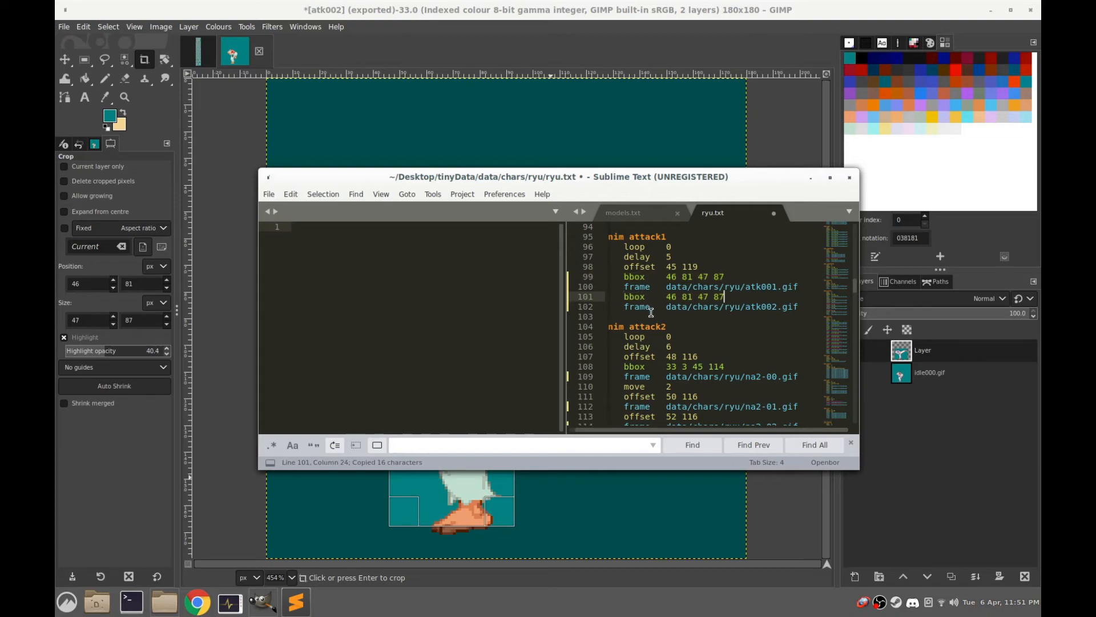
# Set the delay of anim attack1 to 8
pyautogui.click(666, 245)
pyautogui.moveTo(667, 245); pyautogui.dragTo(681, 257)
pyautogui.click(680, 257)
pyautogui.write('8')
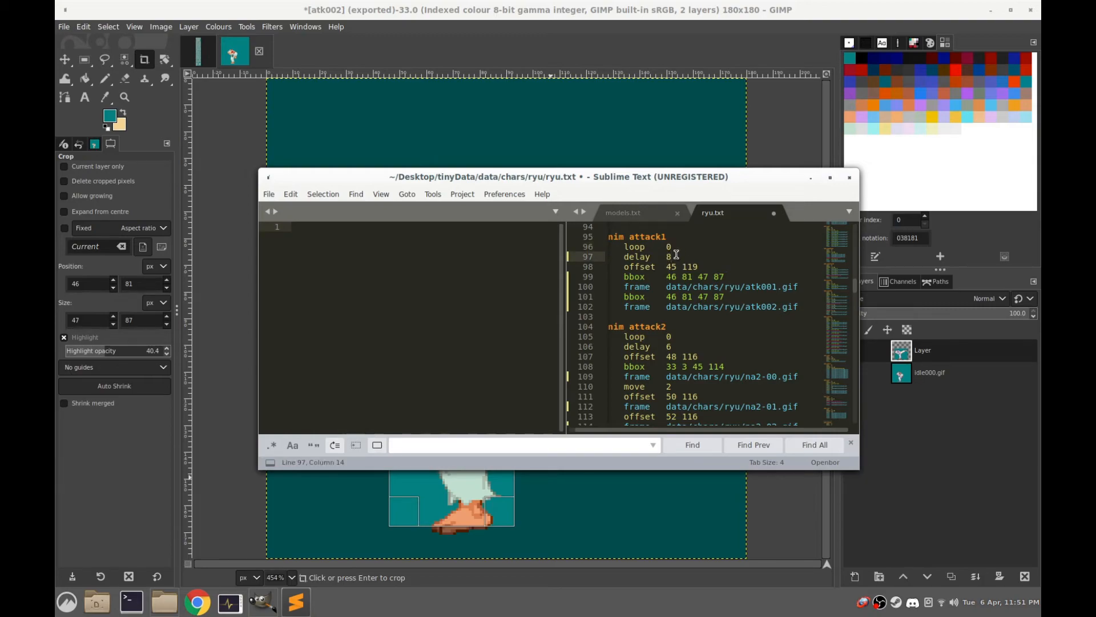
pyautogui.click(732, 271)
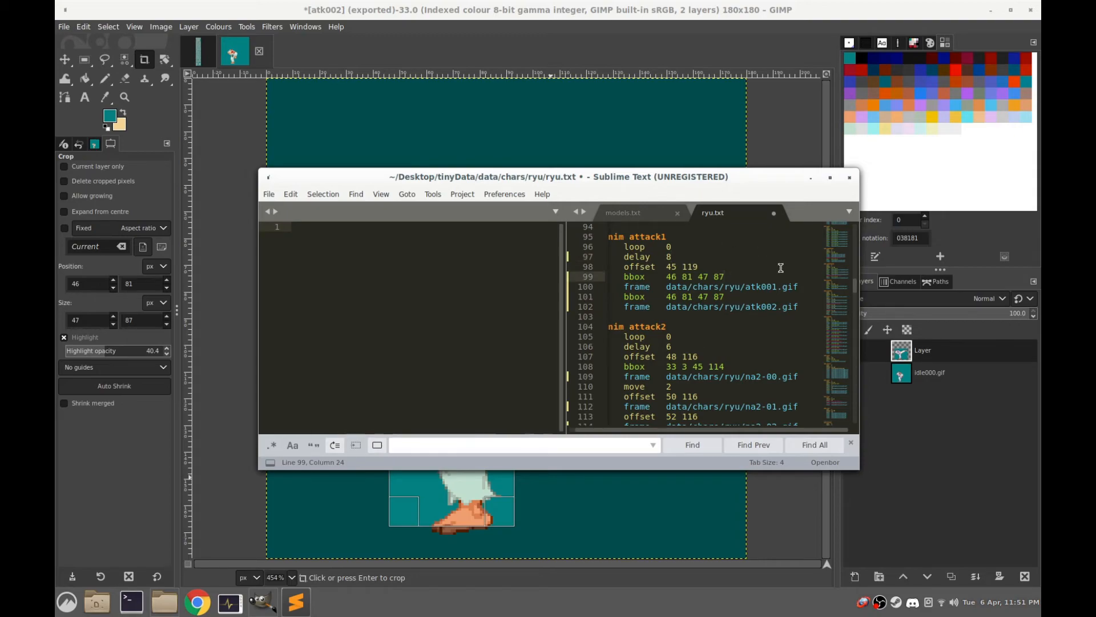
pyautogui.click(722, 297)
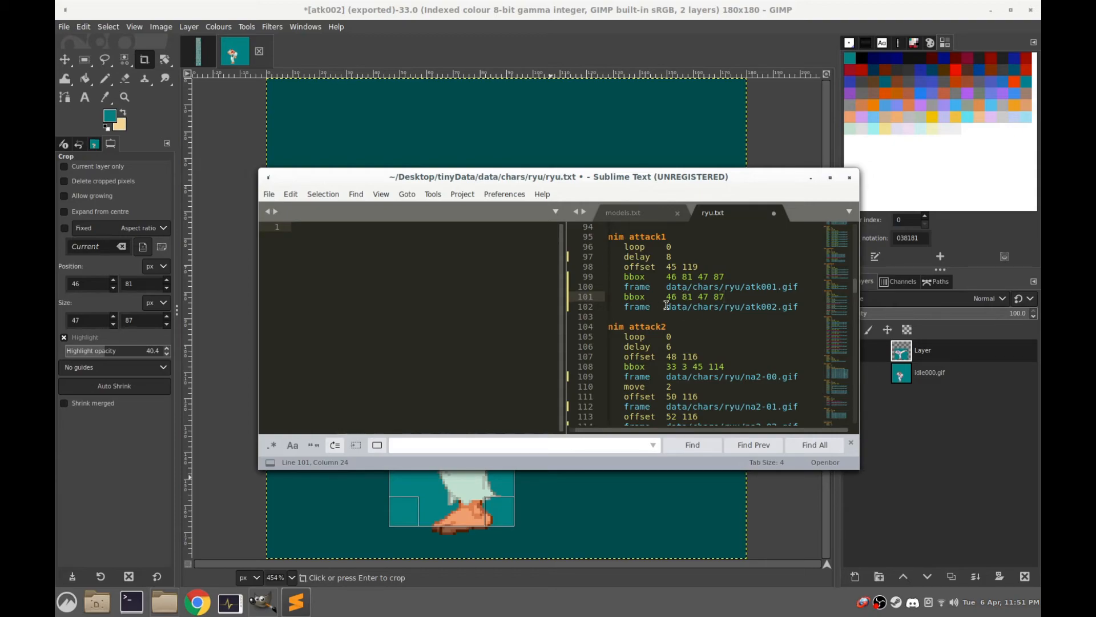
# Return to GIMP, show the extended-leg kick layer and refit the crop rectangle around its body at 31, 85 sized 61 × 83 px
pyautogui.click(492, 6)
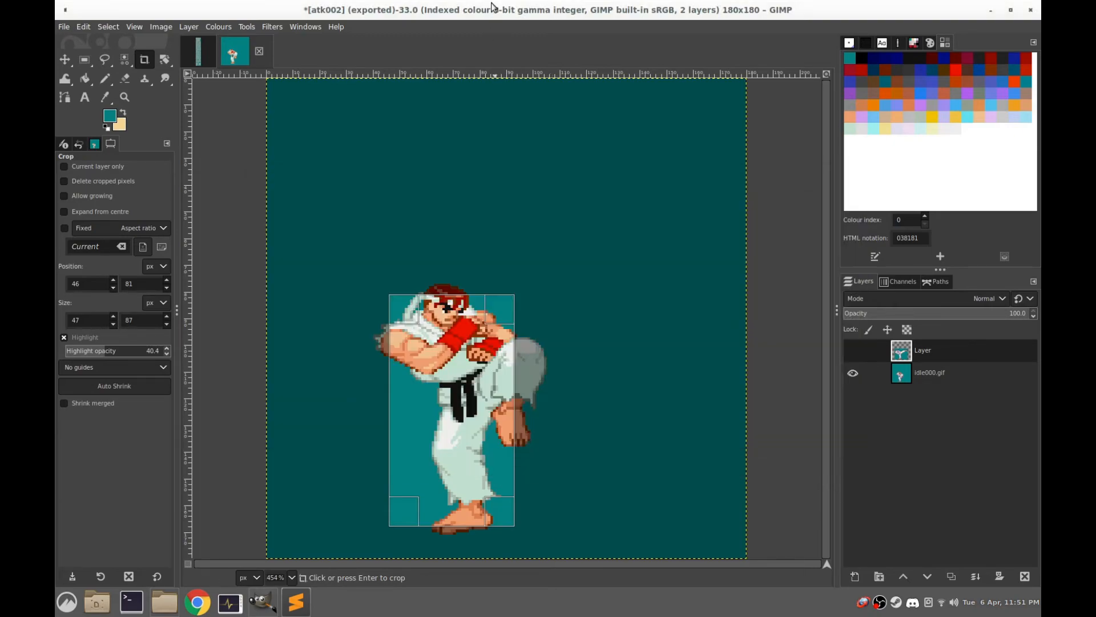
pyautogui.click(851, 352)
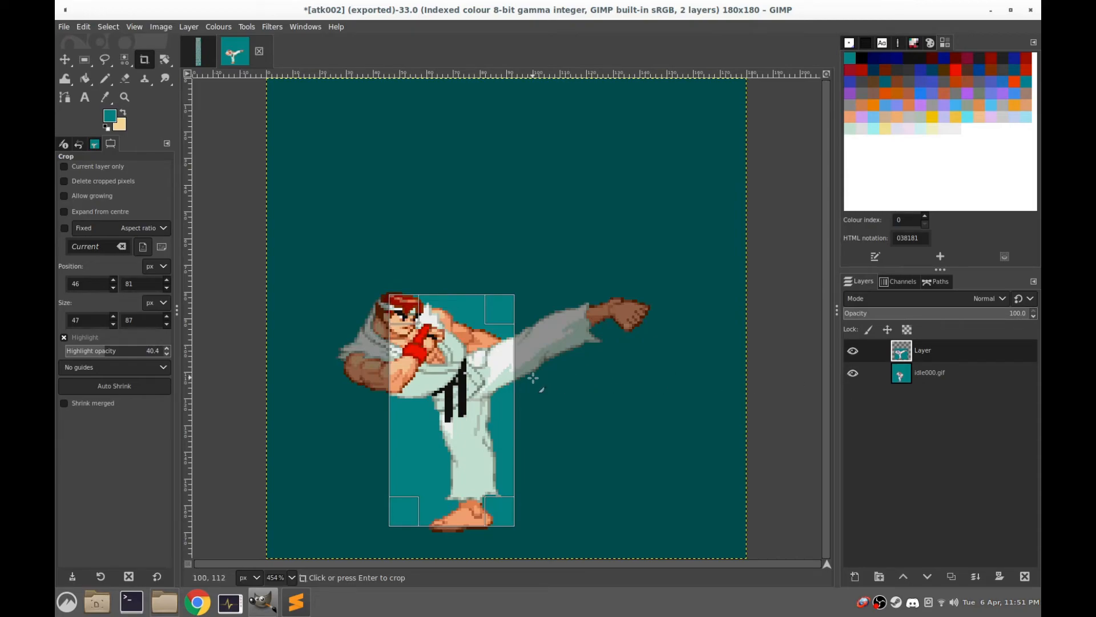
pyautogui.moveTo(396, 357); pyautogui.dragTo(350, 354)
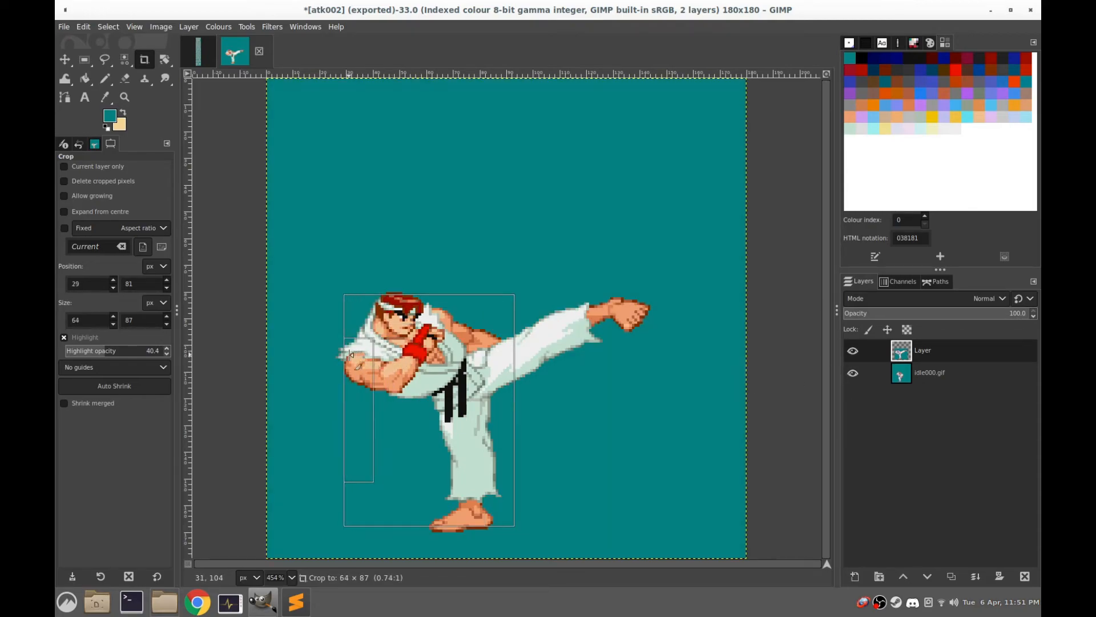
pyautogui.moveTo(424, 308); pyautogui.dragTo(425, 318)
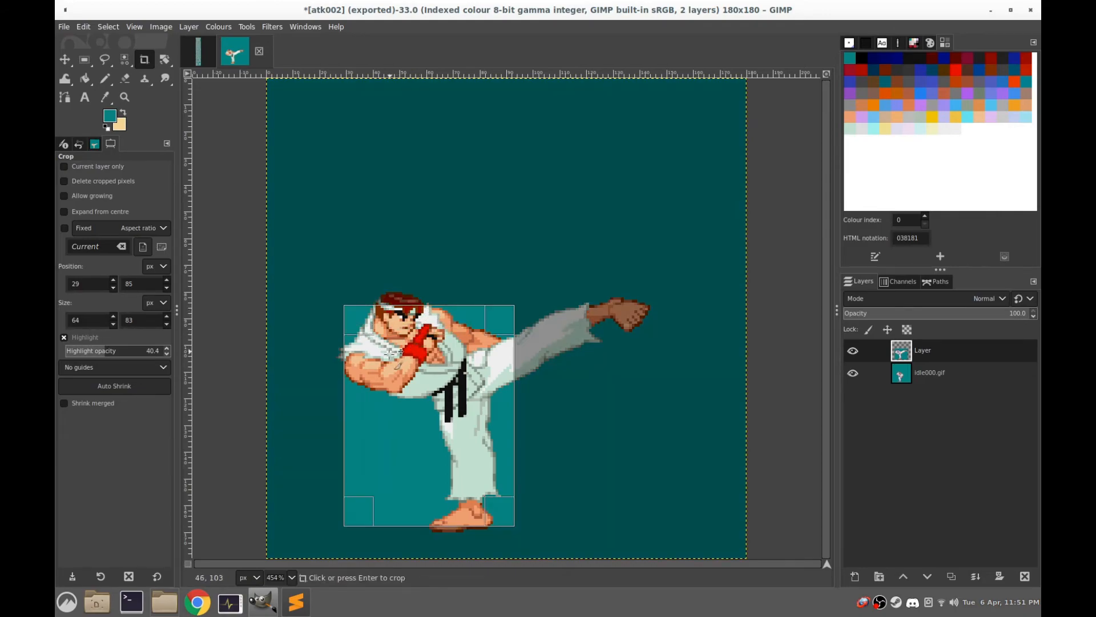
pyautogui.moveTo(369, 389); pyautogui.dragTo(377, 389)
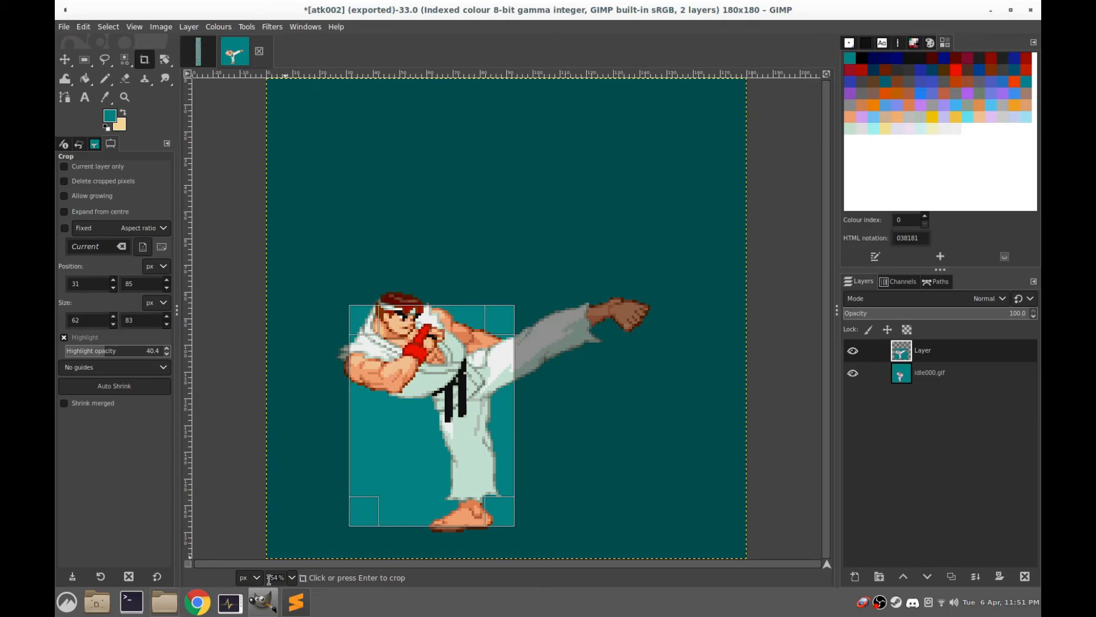
pyautogui.moveTo(496, 434); pyautogui.dragTo(495, 434)
# Switch to ryu.txt in Sublime Text and set the bbox above the atk002.gif frame of anim attack1 to 31 85 61 83
pyautogui.click(296, 601)
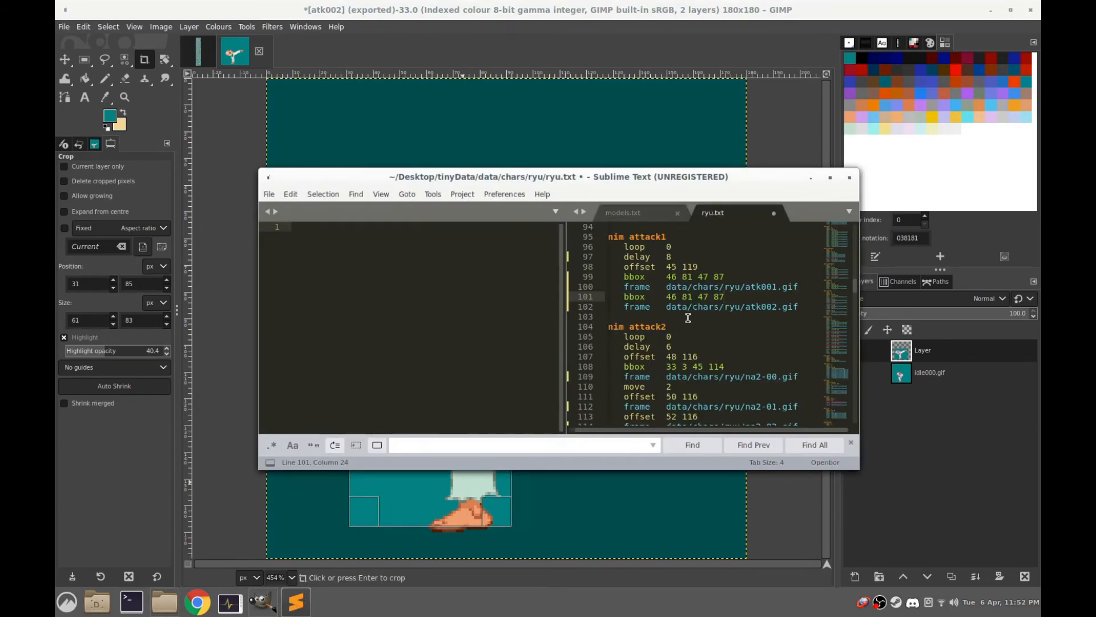
pyautogui.moveTo(666, 296); pyautogui.dragTo(728, 297)
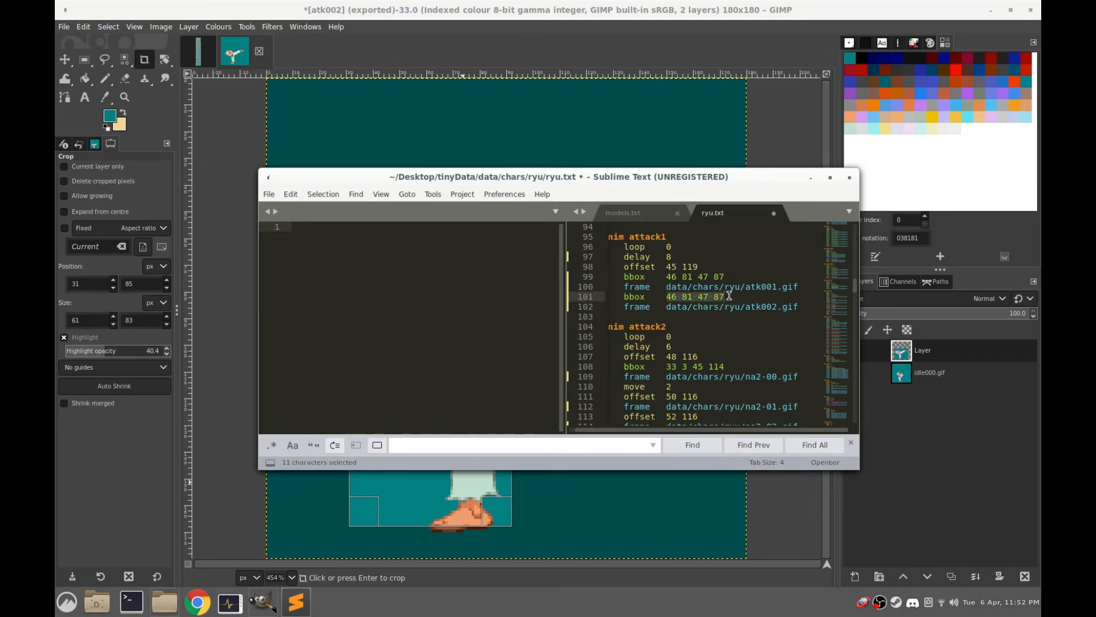
pyautogui.write('31')
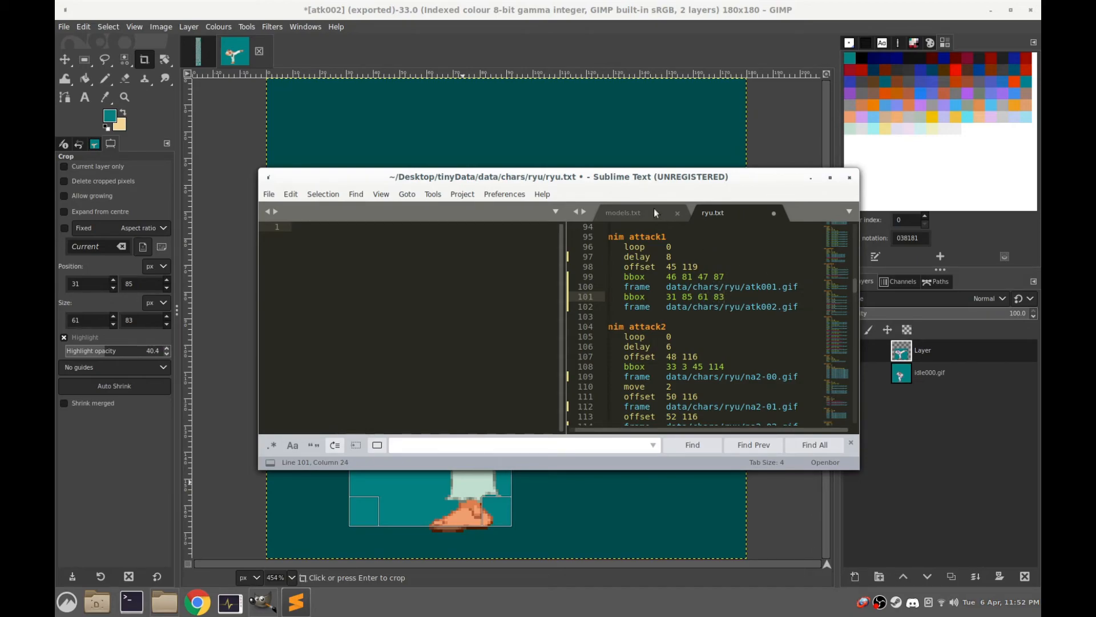
# Hide the extended-leg kick layer in GIMP, and back in ryu.txt copy the atk001.gif frame line in after the atk002.gif frame
pyautogui.click(447, 17)
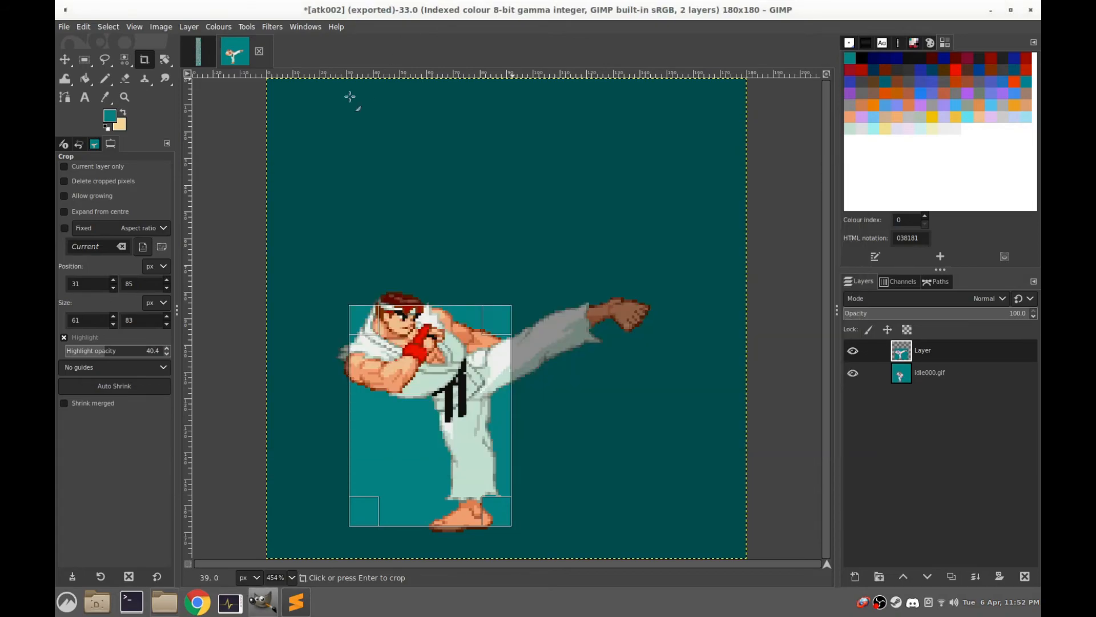
pyautogui.click(854, 351)
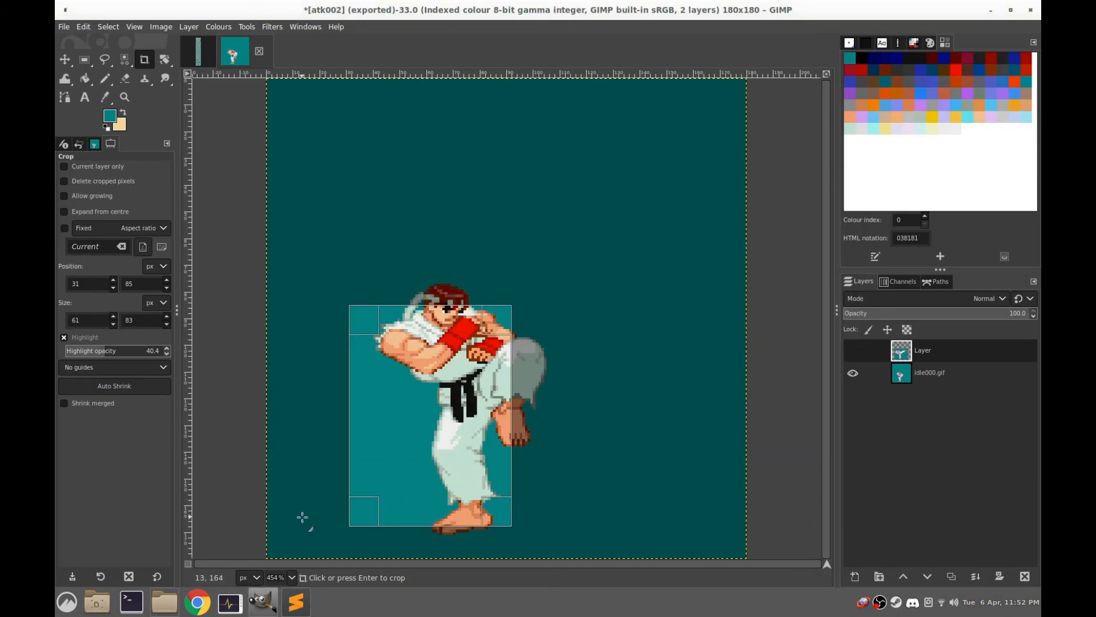
pyautogui.click(296, 600)
pyautogui.moveTo(805, 289); pyautogui.dragTo(624, 287)
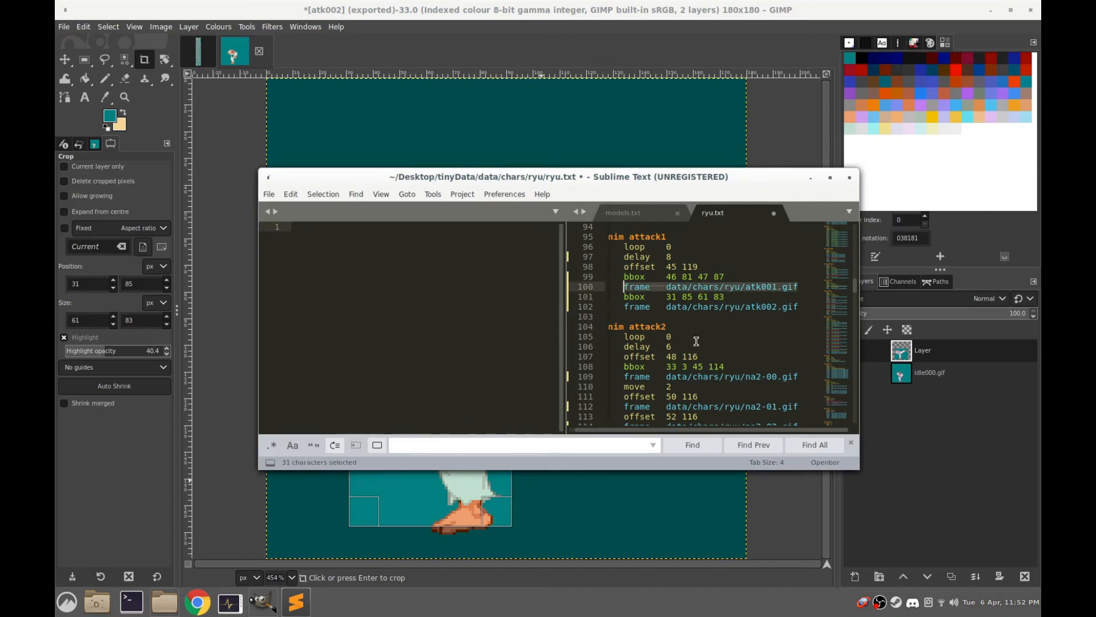
pyautogui.hotkey('ctrl', 'c')
pyautogui.click(804, 307)
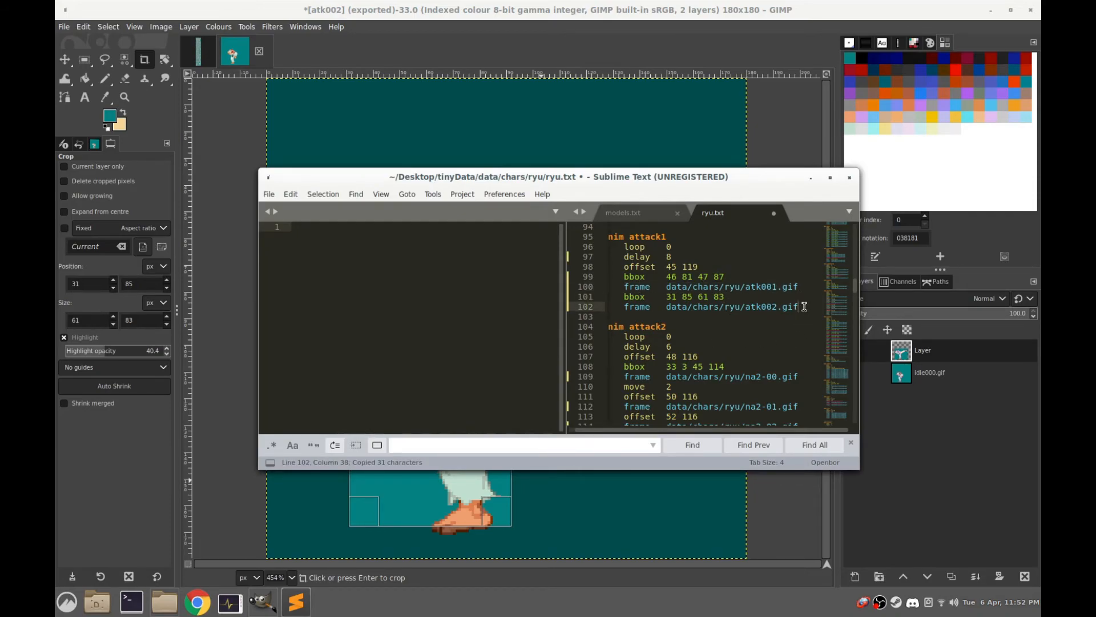
pyautogui.press('Return')
pyautogui.hotkey('ctrl', 'v')
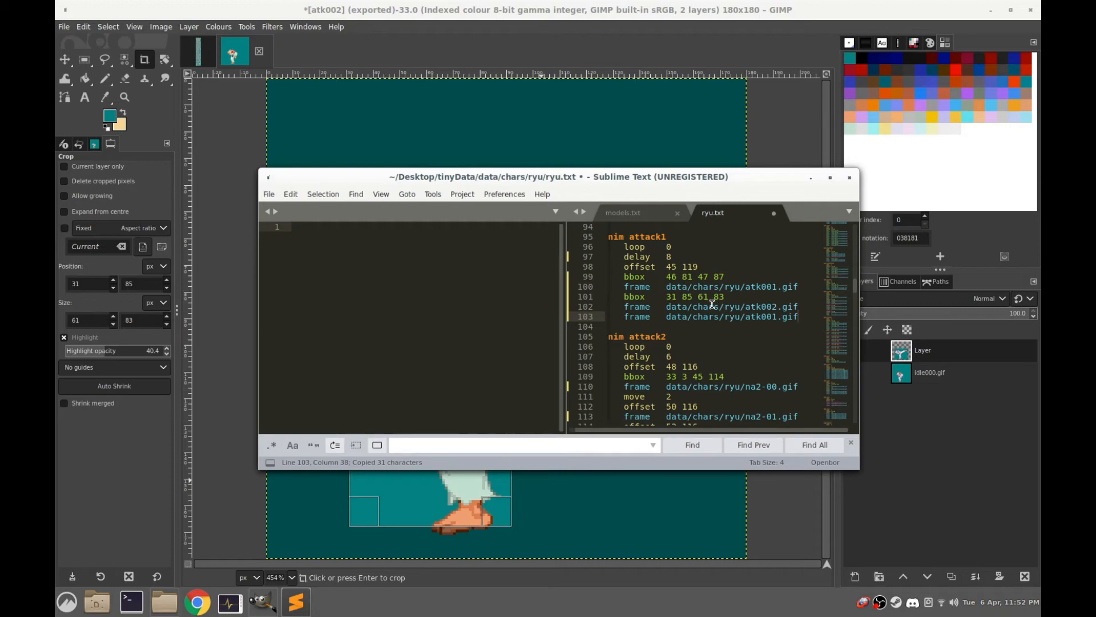
# Copy the bbox 46 81 47 87 line in between the atk002.gif frame and the closing atk001.gif frame of anim attack1
pyautogui.moveTo(725, 277); pyautogui.dragTo(632, 277)
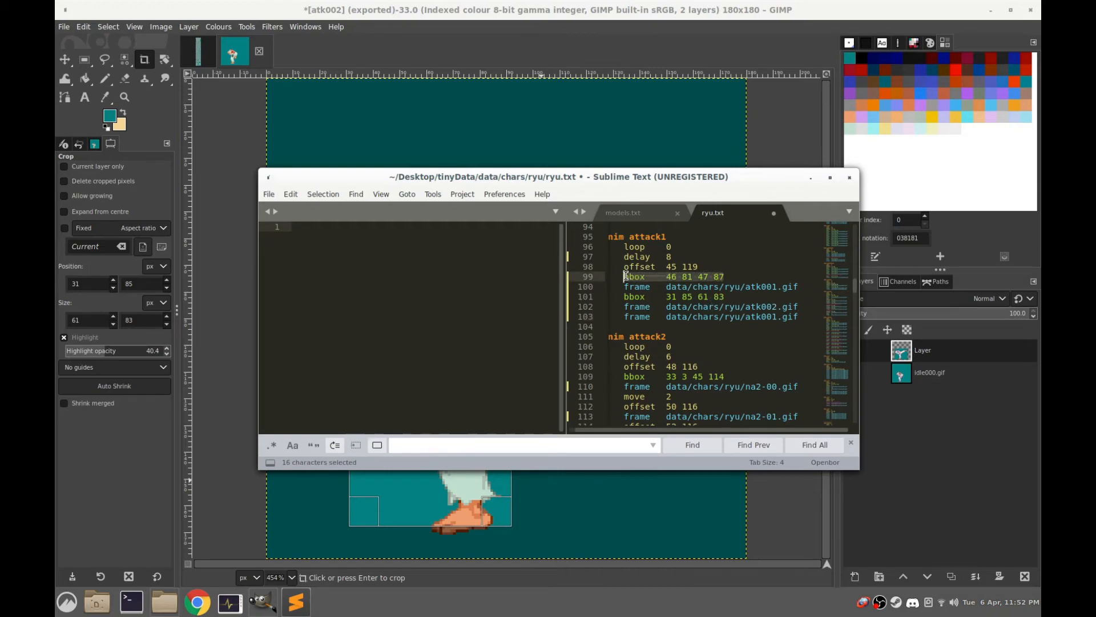
pyautogui.hotkey('ctrl', 'c')
pyautogui.click(809, 307)
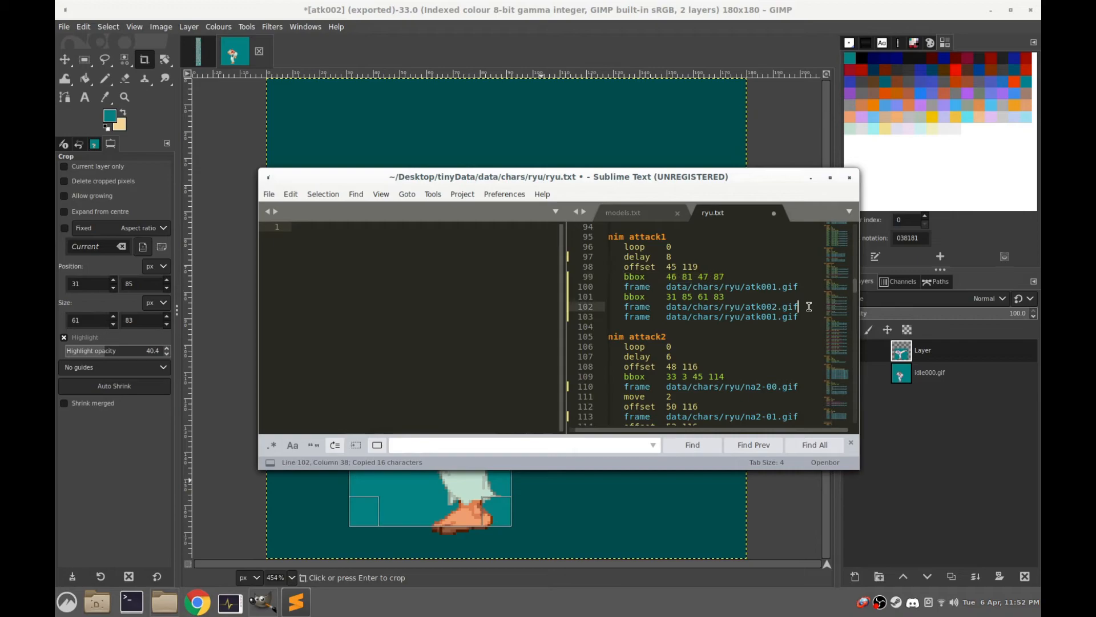
pyautogui.press('Return')
pyautogui.hotkey('ctrl', 'v')
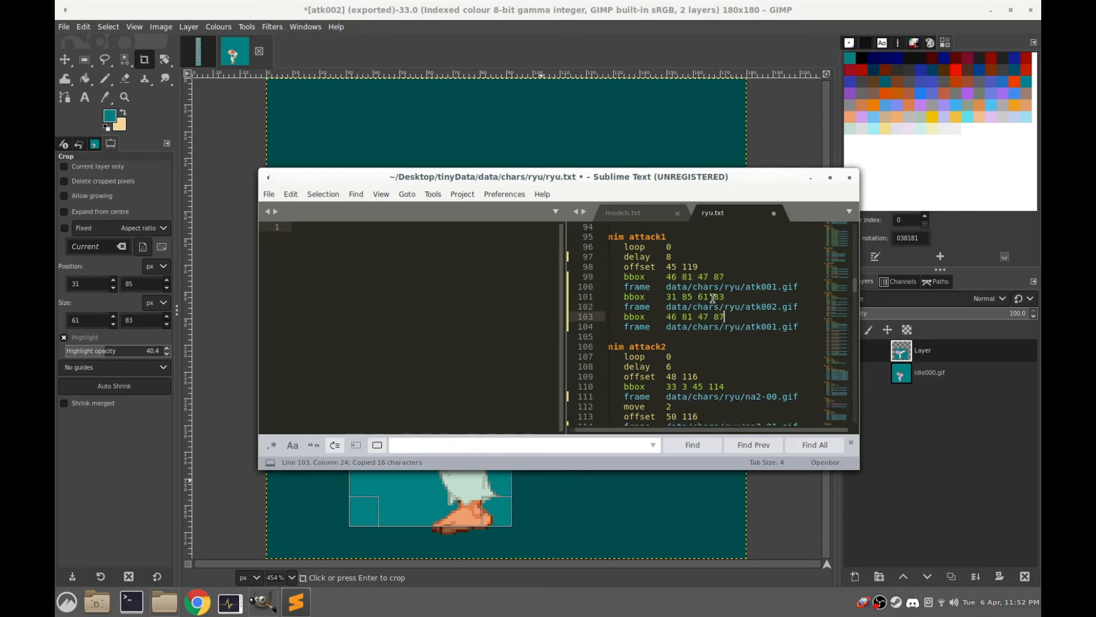
# Move the whole anim attack1 block up to directly below anim idle, separated by a blank line
pyautogui.scroll(4, 684, 313)
pyautogui.scroll(12, 684, 312)
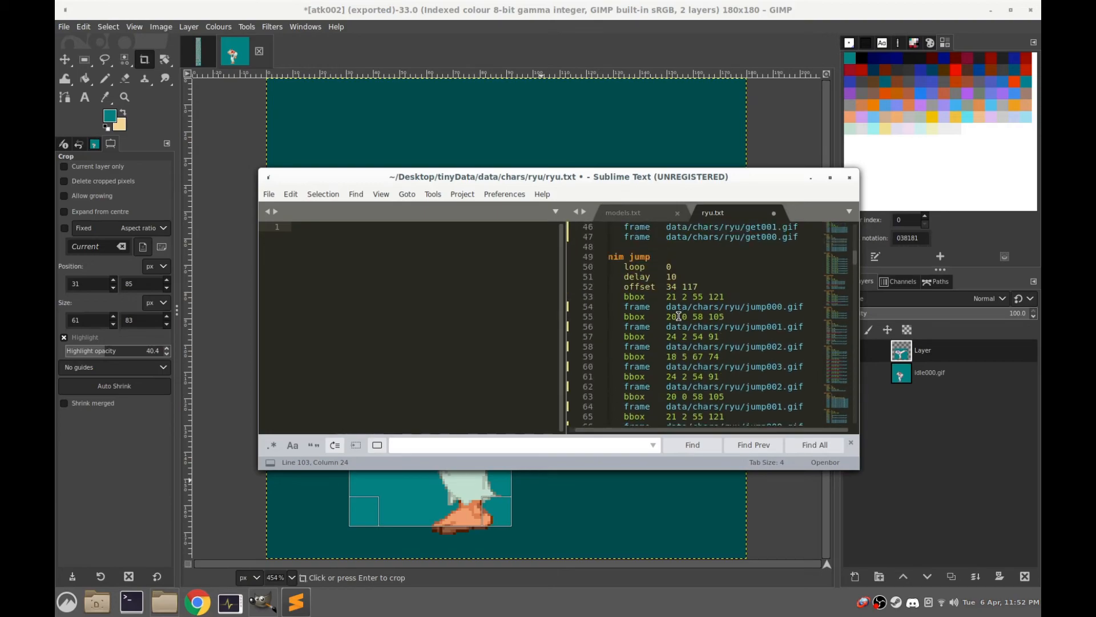
pyautogui.scroll(-17, 678, 316)
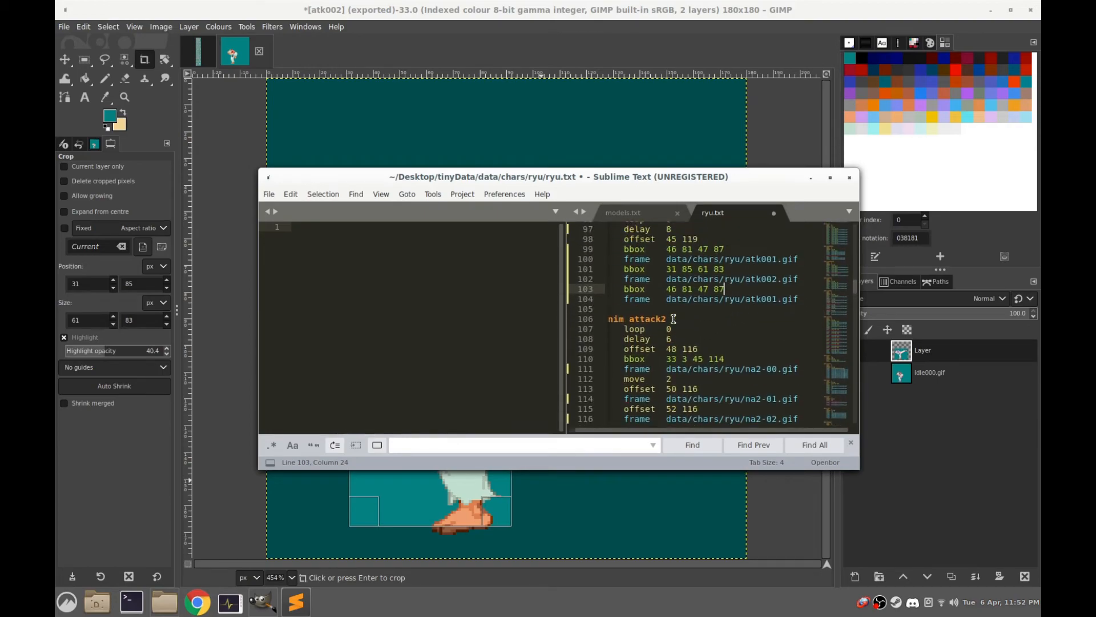
pyautogui.scroll(3, 672, 318)
pyautogui.moveTo(802, 386); pyautogui.dragTo(605, 294)
pyautogui.hotkey('ctrl', 'x')
pyautogui.press('BackSpace')
pyautogui.press('BackSpace')
pyautogui.scroll(4, 707, 369)
pyautogui.scroll(20, 707, 368)
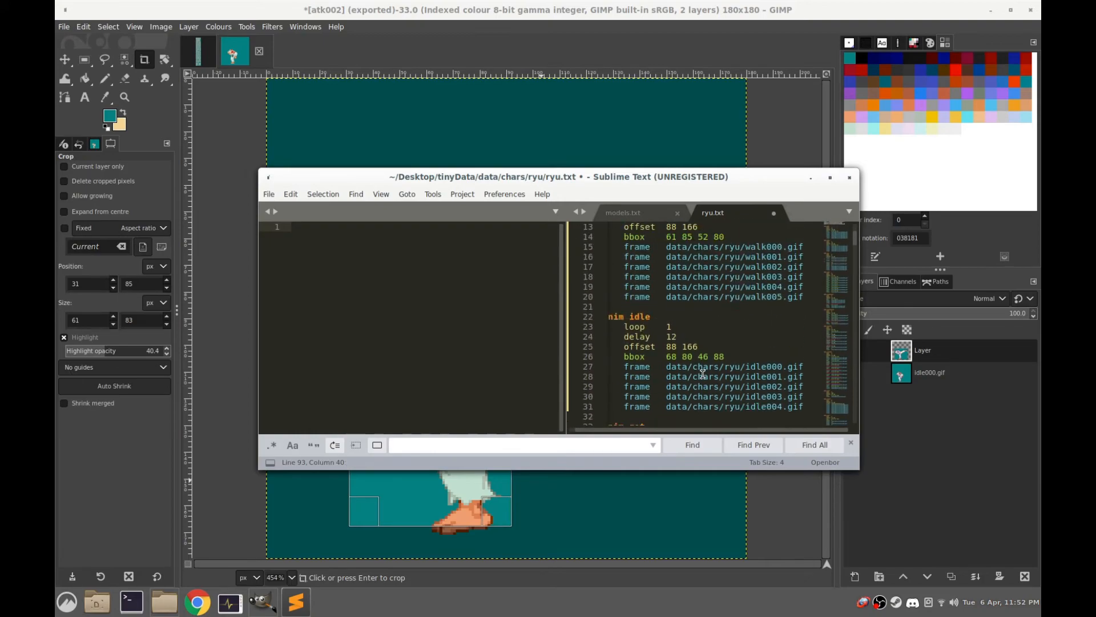
pyautogui.scroll(-3, 702, 372)
pyautogui.click(817, 316)
pyautogui.press('Return')
pyautogui.press('Return')
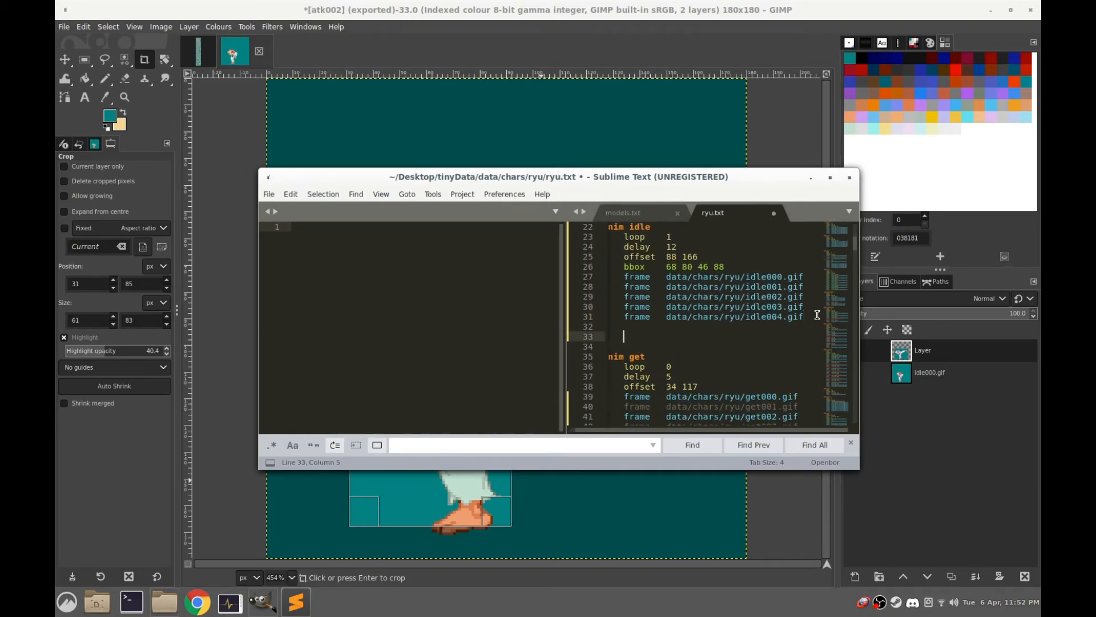
pyautogui.hotkey('ctrl', 'v')
# Replace the offset line of anim attack1 with the one from anim idle, 88 166
pyautogui.scroll(-5, 803, 306)
pyautogui.scroll(8, 649, 320)
pyautogui.moveTo(702, 341); pyautogui.dragTo(625, 342)
pyautogui.hotkey('ctrl', 'c')
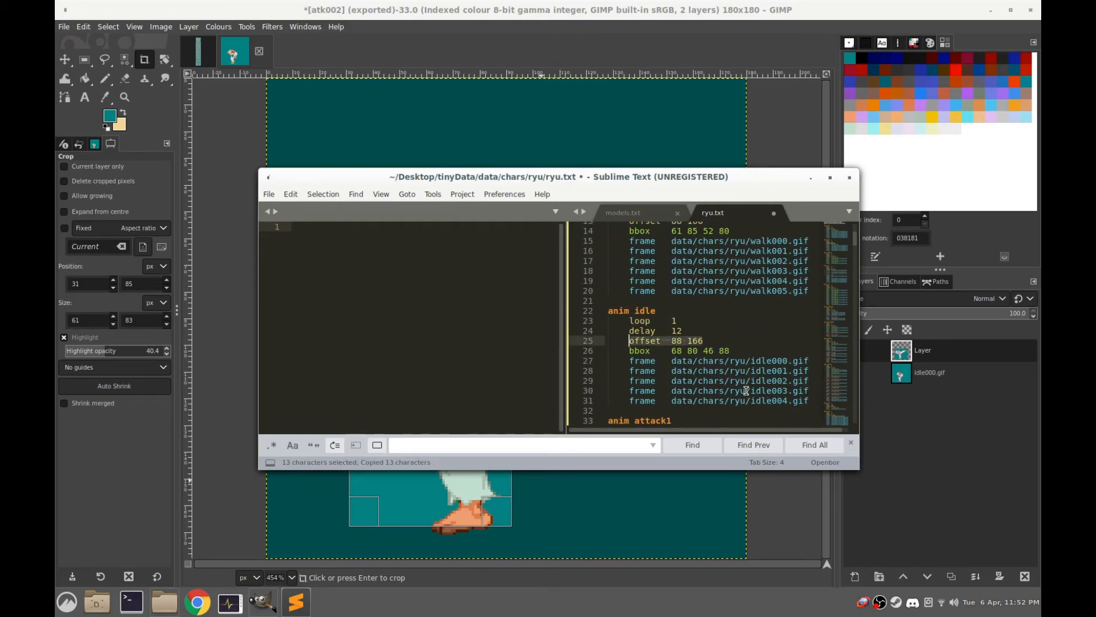
pyautogui.scroll(-4, 736, 386)
pyautogui.moveTo(704, 330); pyautogui.dragTo(632, 331)
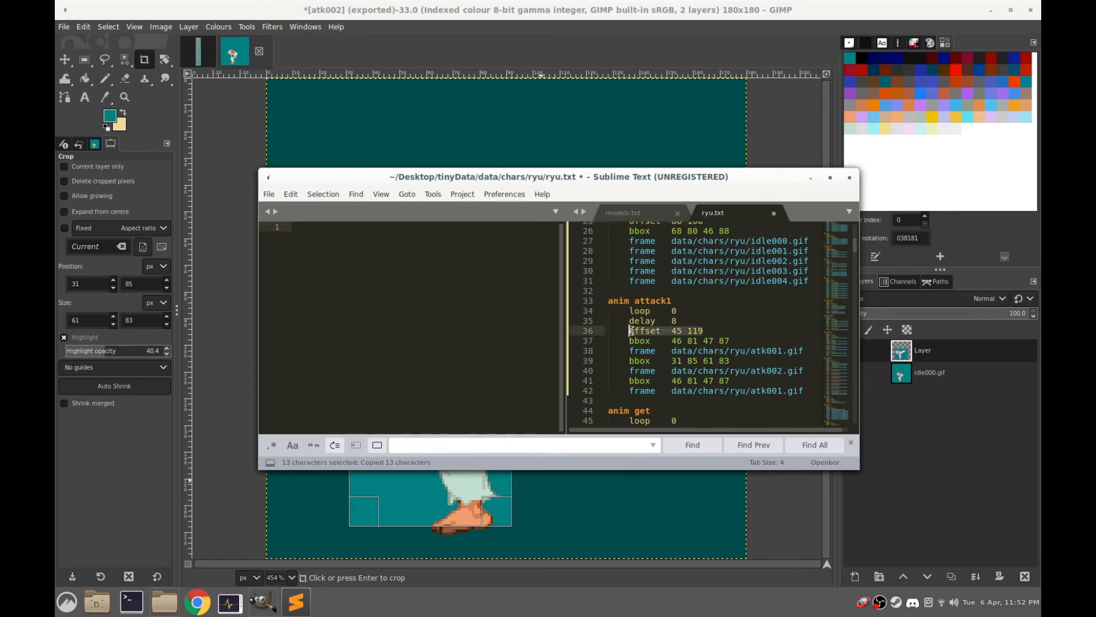
pyautogui.hotkey('ctrl', 'v')
pyautogui.click(741, 337)
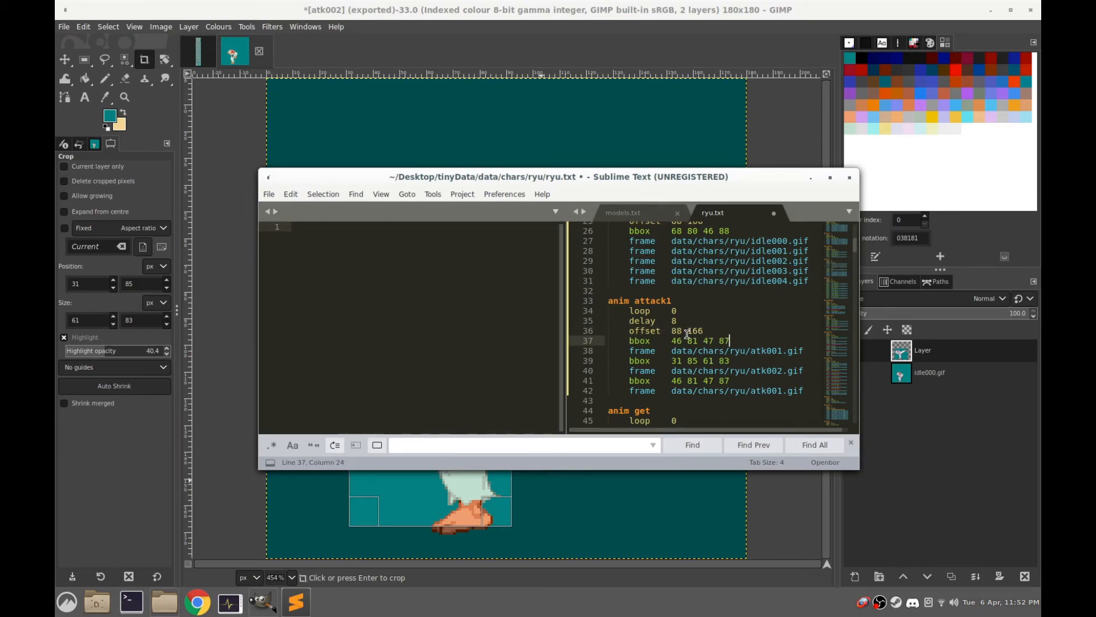
# Return to the atk002 image in GIMP and show the extended-leg kick layer again
pyautogui.hotkey('alt', 'Tab')
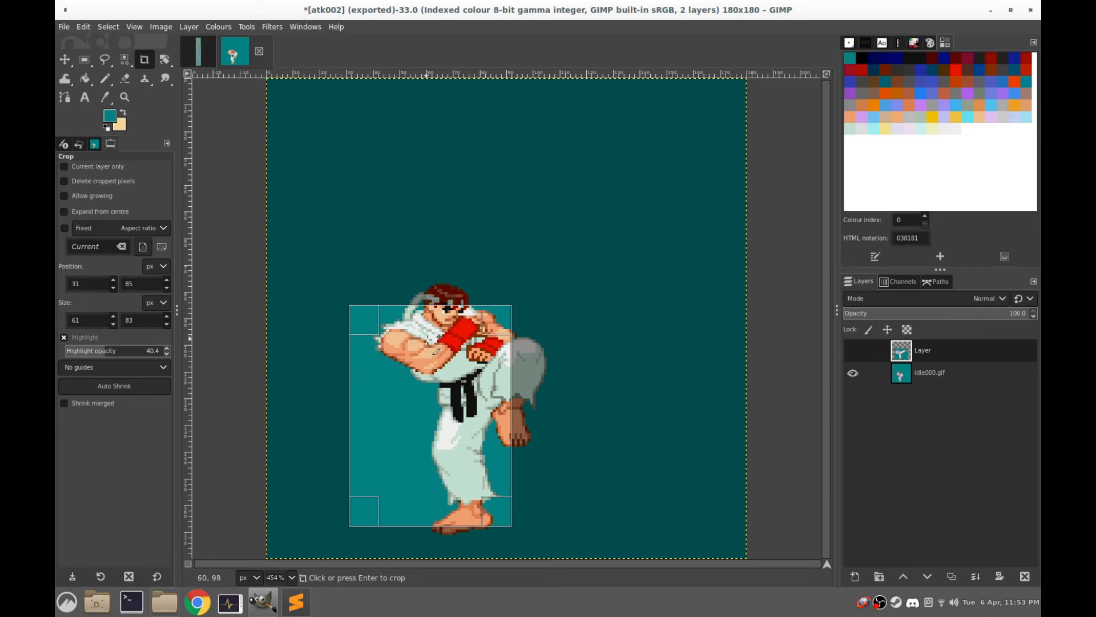
pyautogui.click(295, 601)
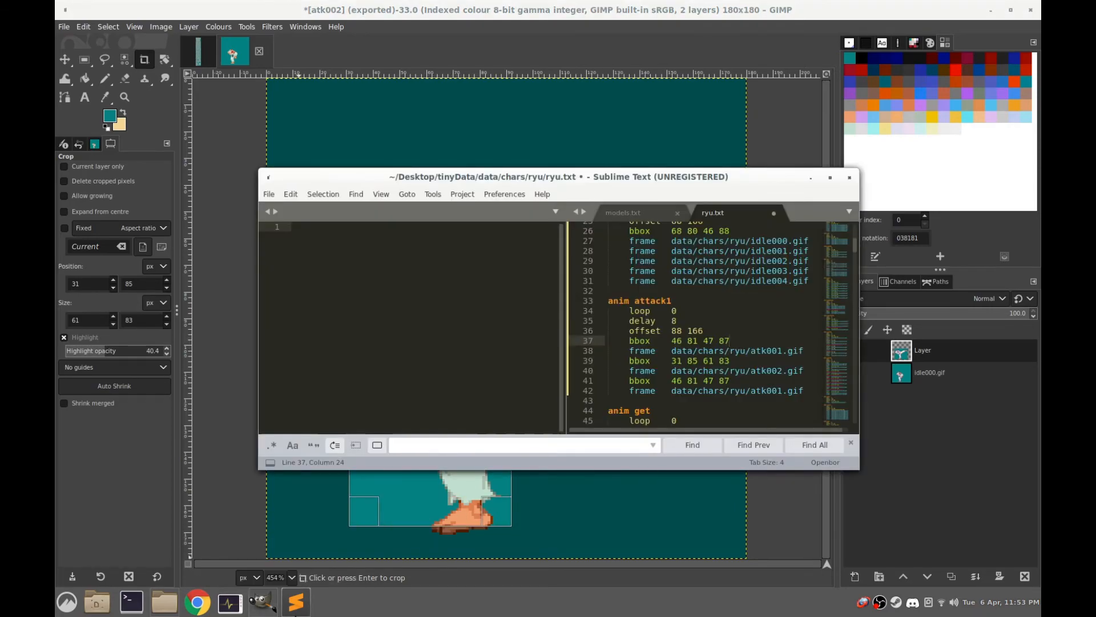
pyautogui.click(386, 11)
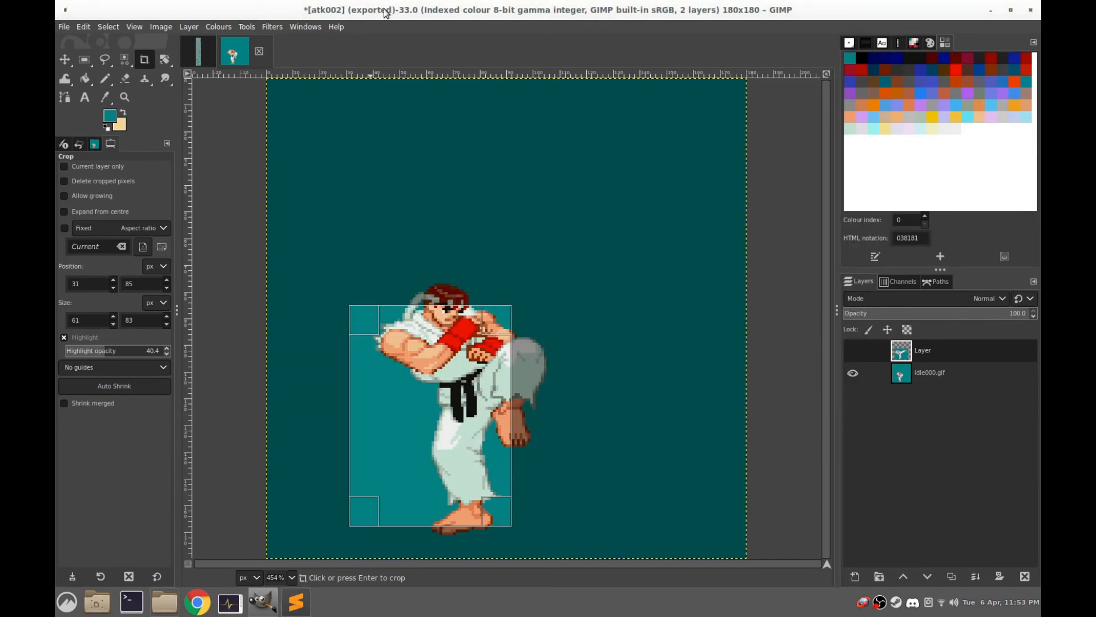
pyautogui.click(852, 351)
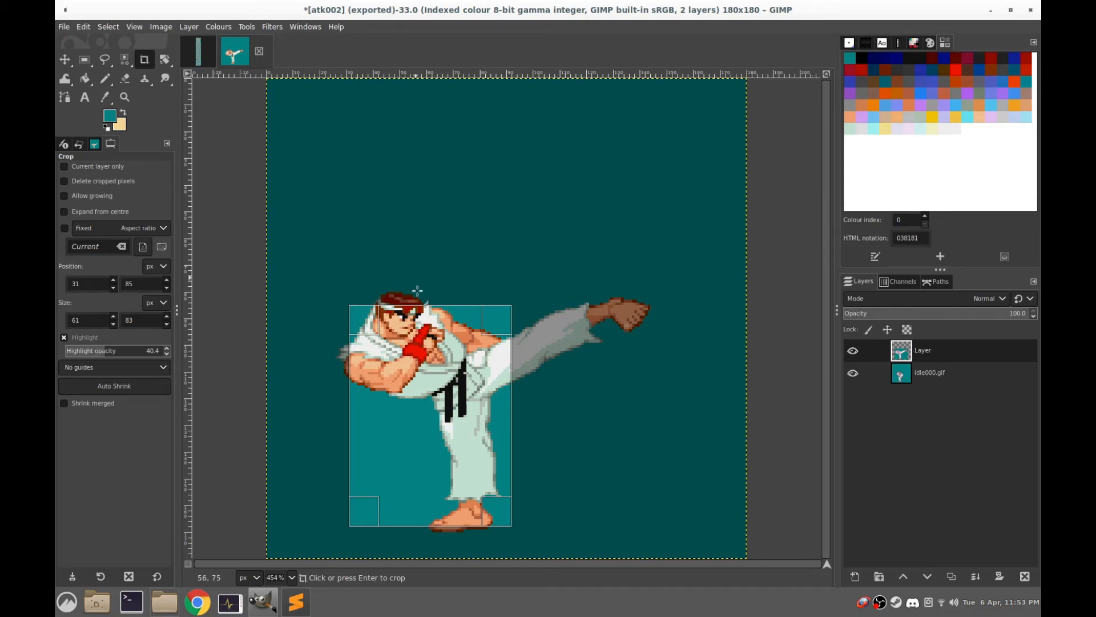
pyautogui.click(83, 60)
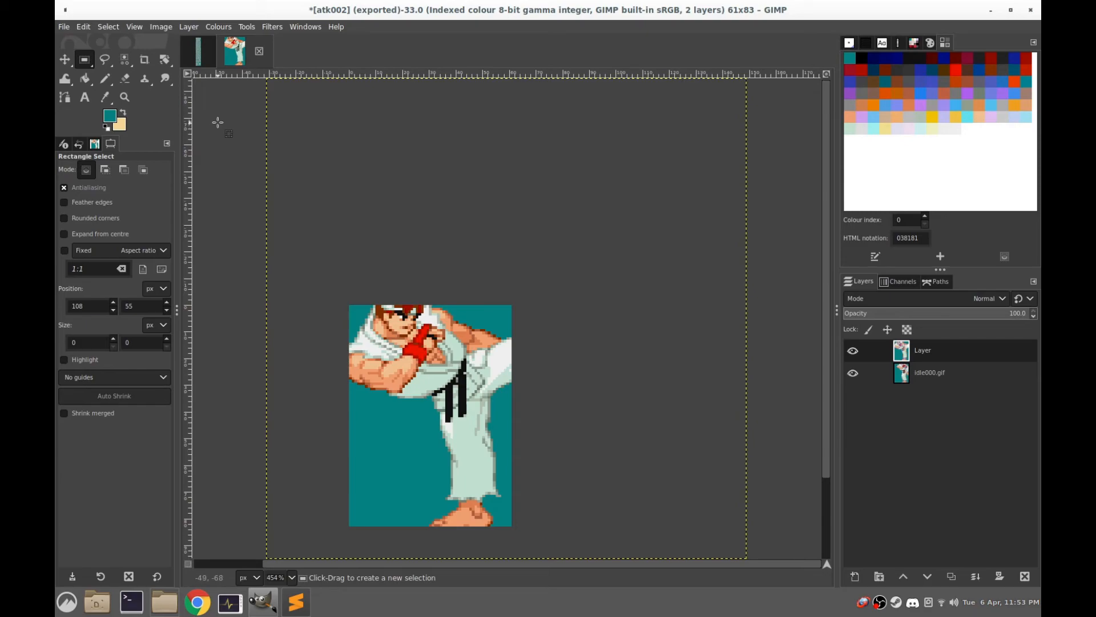
pyautogui.hotkey('ctrl', 'z')
pyautogui.click(144, 59)
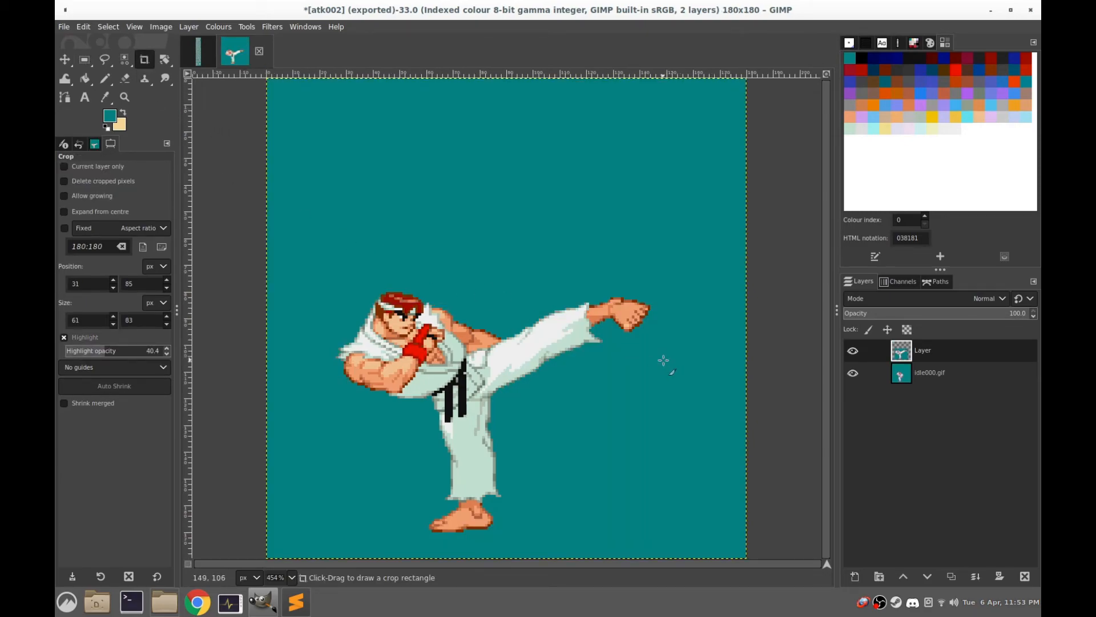
# Fit a crop rectangle around the extended kicking leg at 67, 77, sized 78 × 45 px, without applying the crop
pyautogui.moveTo(666, 419); pyautogui.dragTo(445, 293)
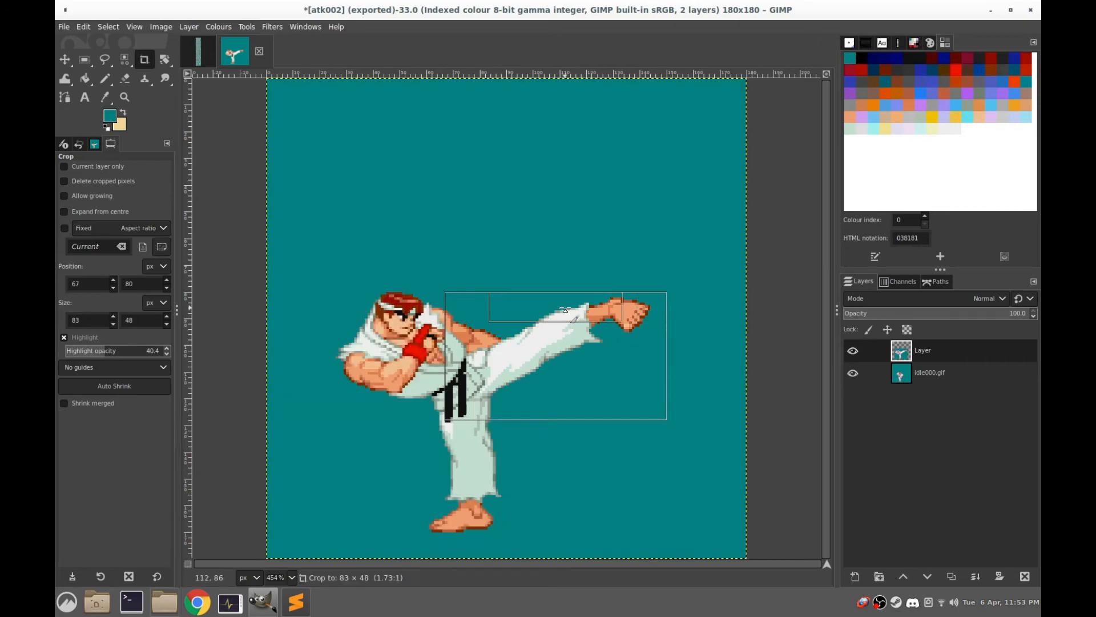
pyautogui.moveTo(566, 309); pyautogui.dragTo(566, 301)
pyautogui.moveTo(653, 342); pyautogui.dragTo(640, 339)
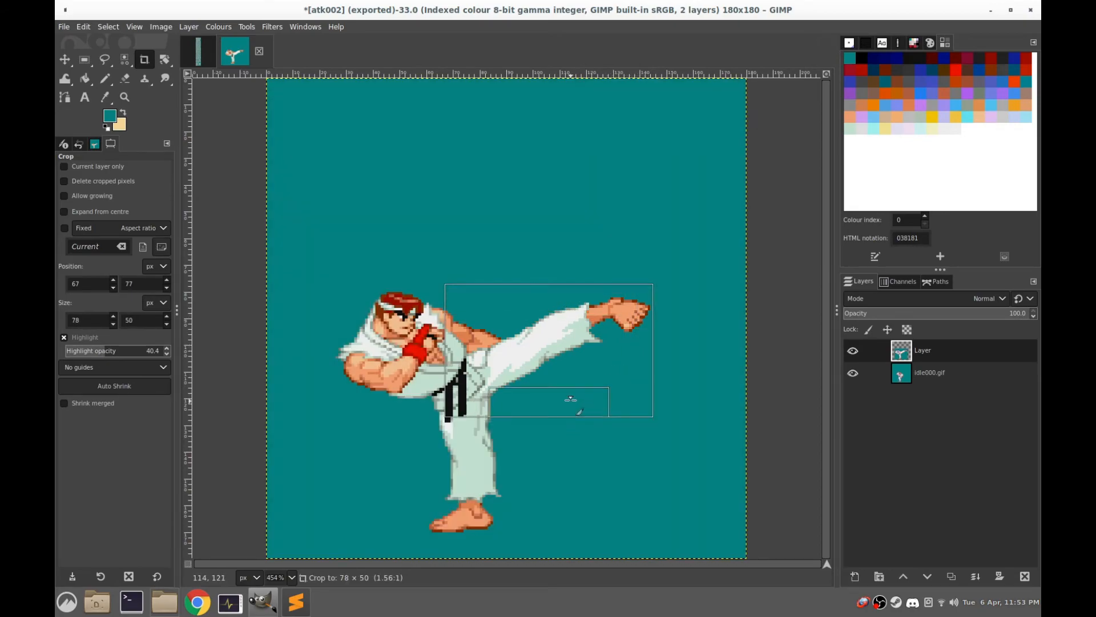
pyautogui.moveTo(574, 402); pyautogui.dragTo(570, 387)
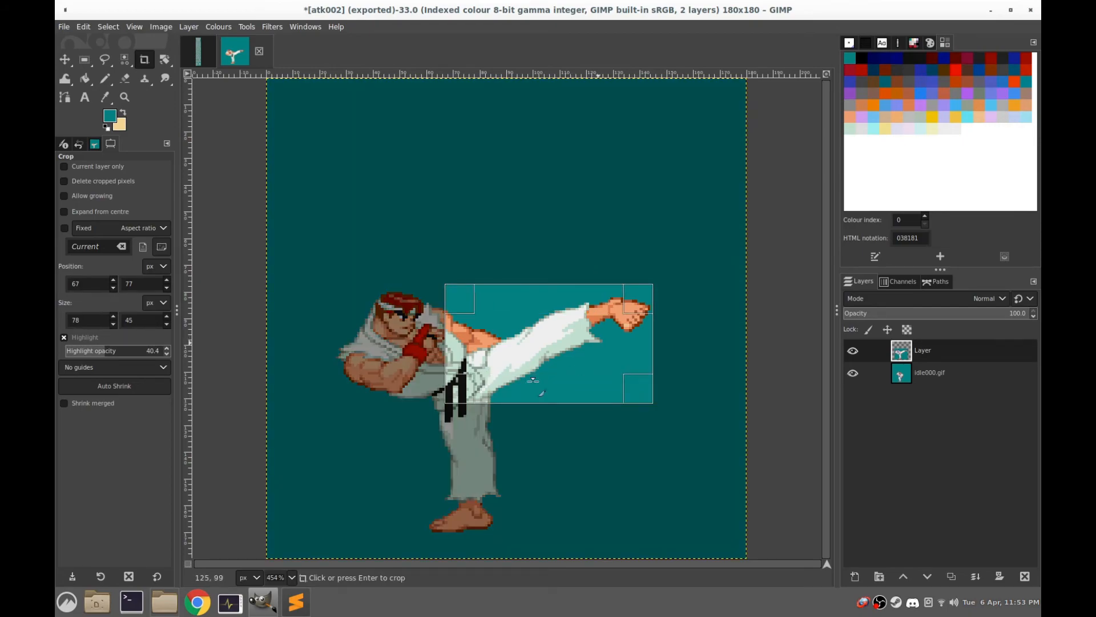
# Switch to ryu.txt and start an attack line between the bbox 31 85 61 83 line and the atk002.gif frame
pyautogui.click(296, 602)
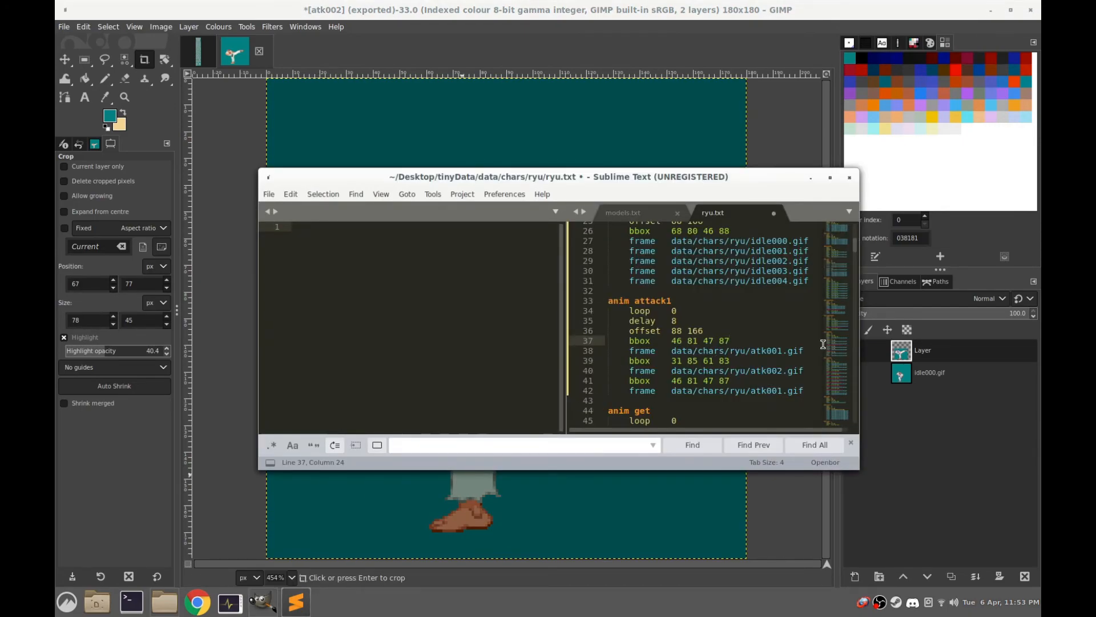
pyautogui.click(815, 360)
pyautogui.press('Return')
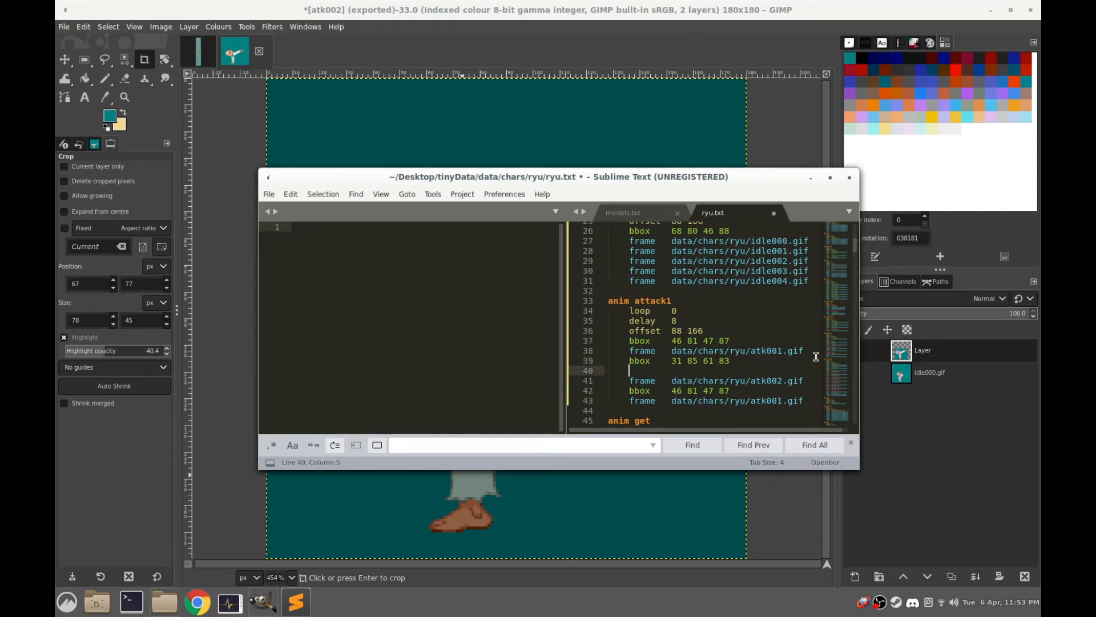
pyautogui.write('attack')
pyautogui.press('Escape')
pyautogui.press('Tab')
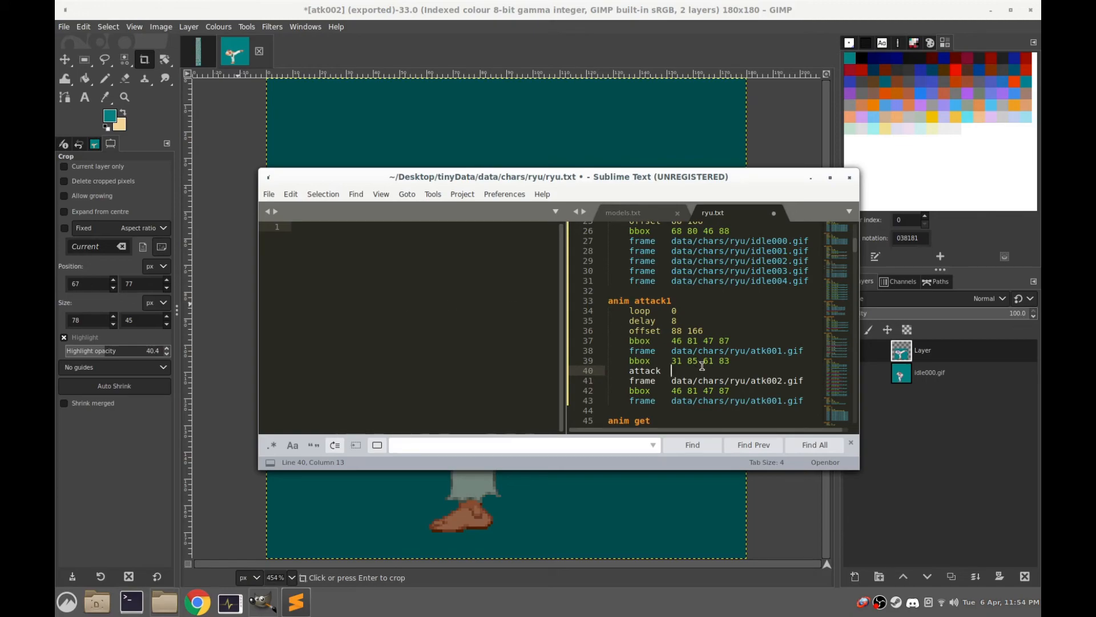
# Complete the attack line above the atk002.gif frame in anim attack1 with the values 67 77 78 45, 10 and 1
pyautogui.write('67 ')
pyautogui.write('77')
pyautogui.write(' 78 45')
pyautogui.write('18')
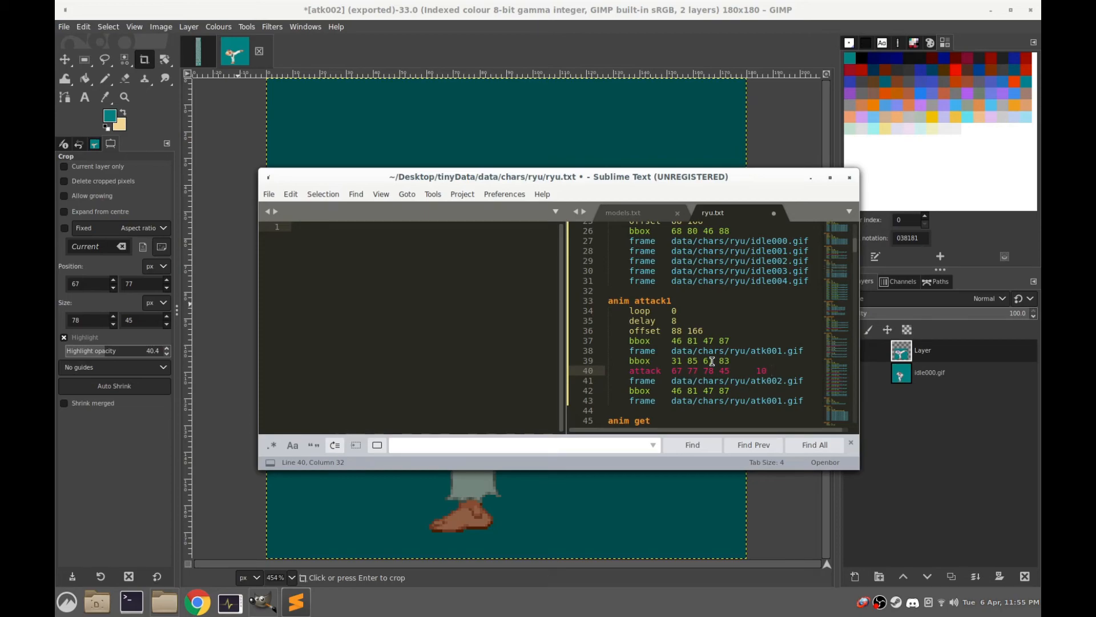
pyautogui.write('1')
# Switch to Chrome, open the bookmarked OpenBORManual and find the attack command's definition by searching the page for "attack box"
pyautogui.click(197, 602)
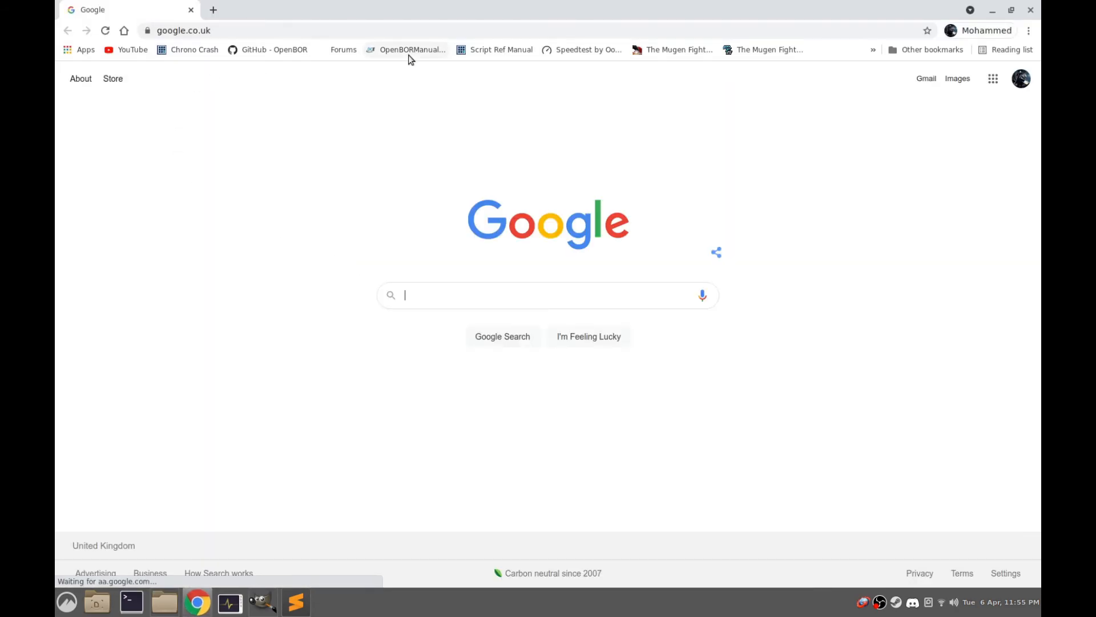
pyautogui.click(411, 52)
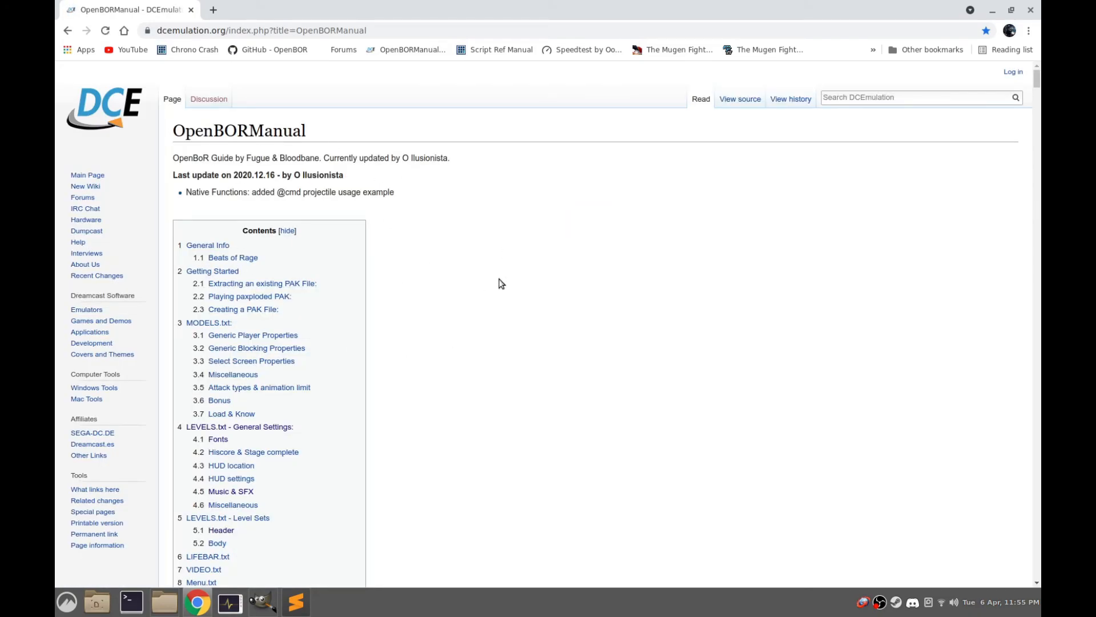
pyautogui.hotkey('ctrl', 'f')
pyautogui.write('attack')
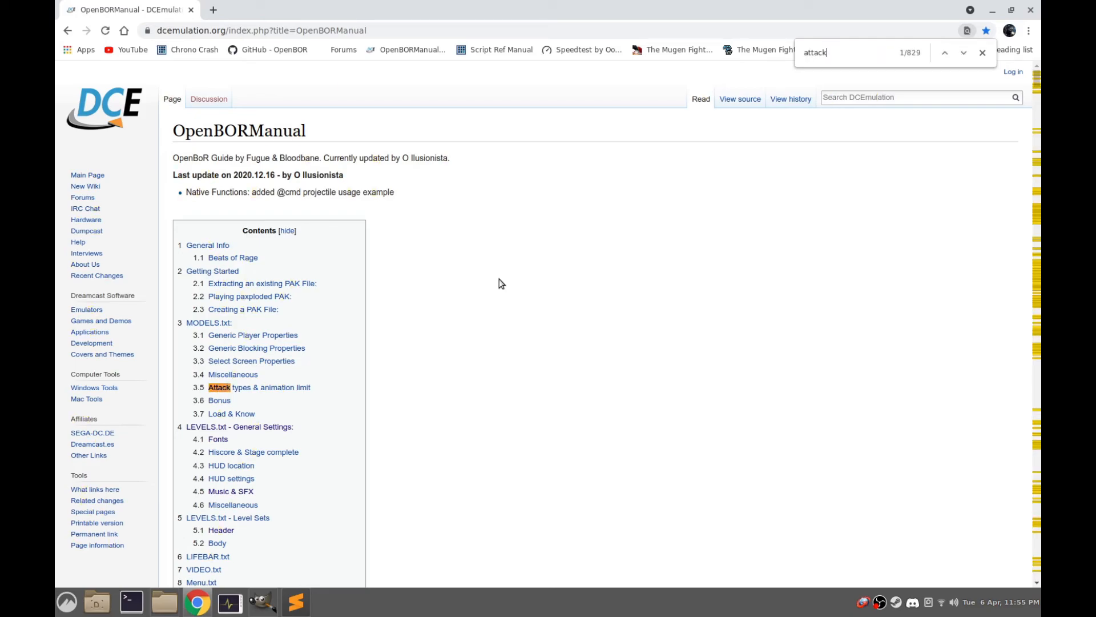
pyautogui.write(' box')
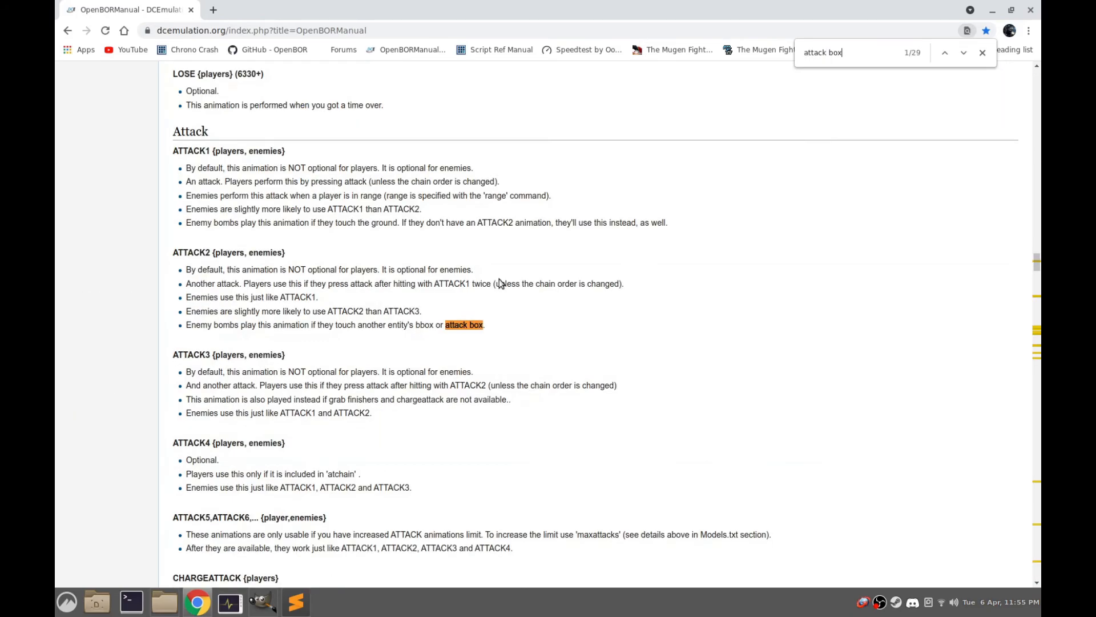
pyautogui.press('Return')
pyautogui.press('Return')
pyautogui.press('Return')
pyautogui.press('Return')
pyautogui.press('Return')
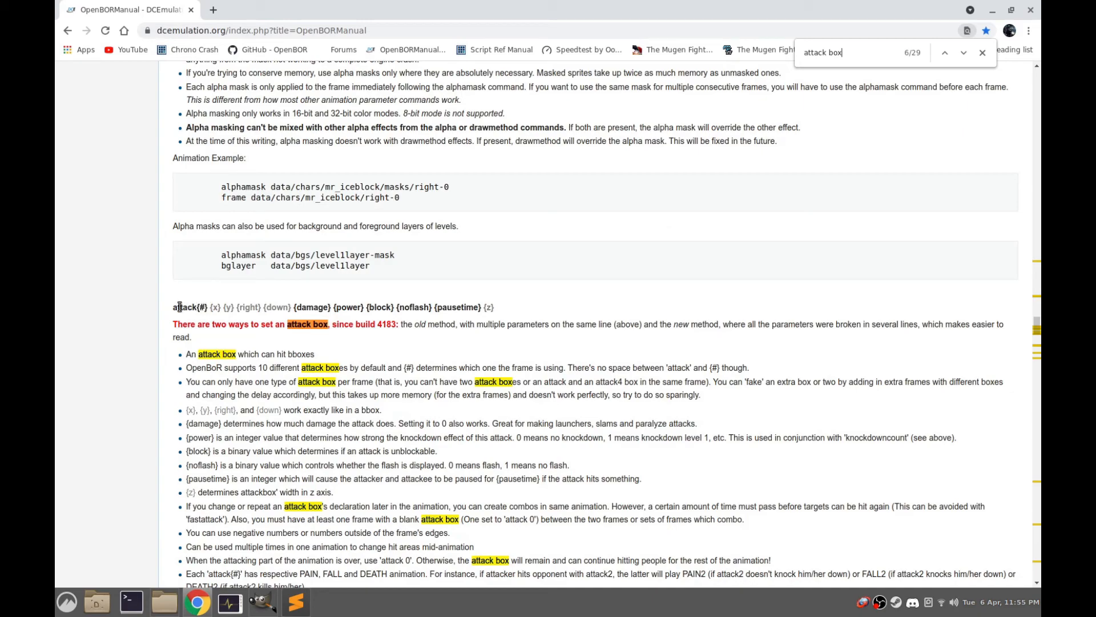
# Examine the attack command's syntax parameter by parameter, from attack{#} and the box coordinates through damage to pausetime and z
pyautogui.moveTo(172, 309); pyautogui.dragTo(204, 306)
pyautogui.click(204, 308)
pyautogui.moveTo(211, 308); pyautogui.dragTo(431, 306)
pyautogui.moveTo(438, 307); pyautogui.dragTo(478, 308)
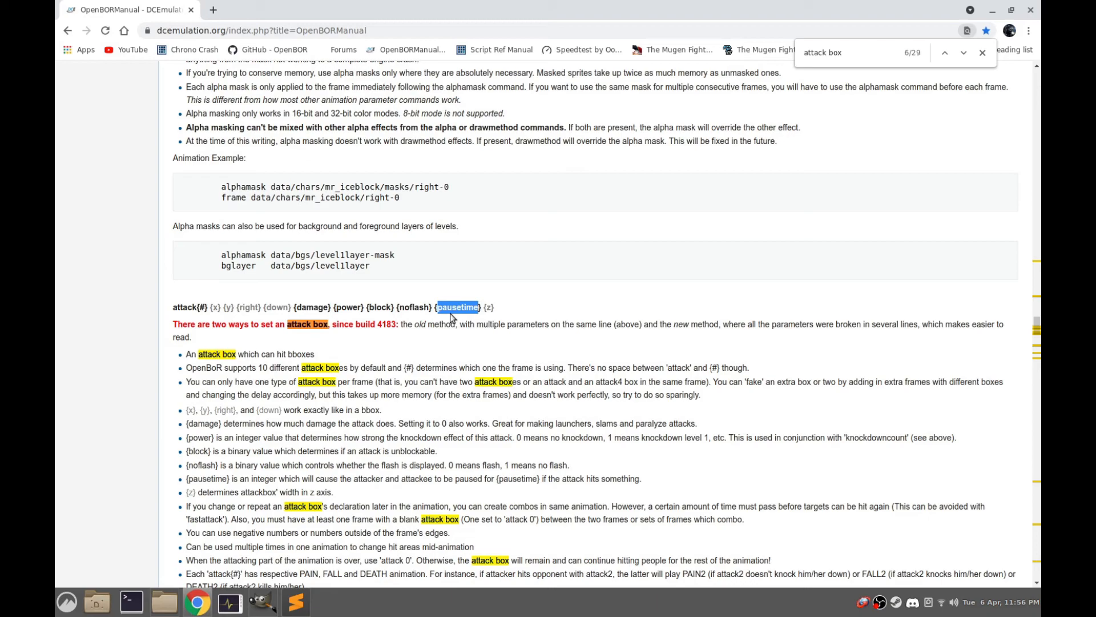
pyautogui.doubleClick(489, 307)
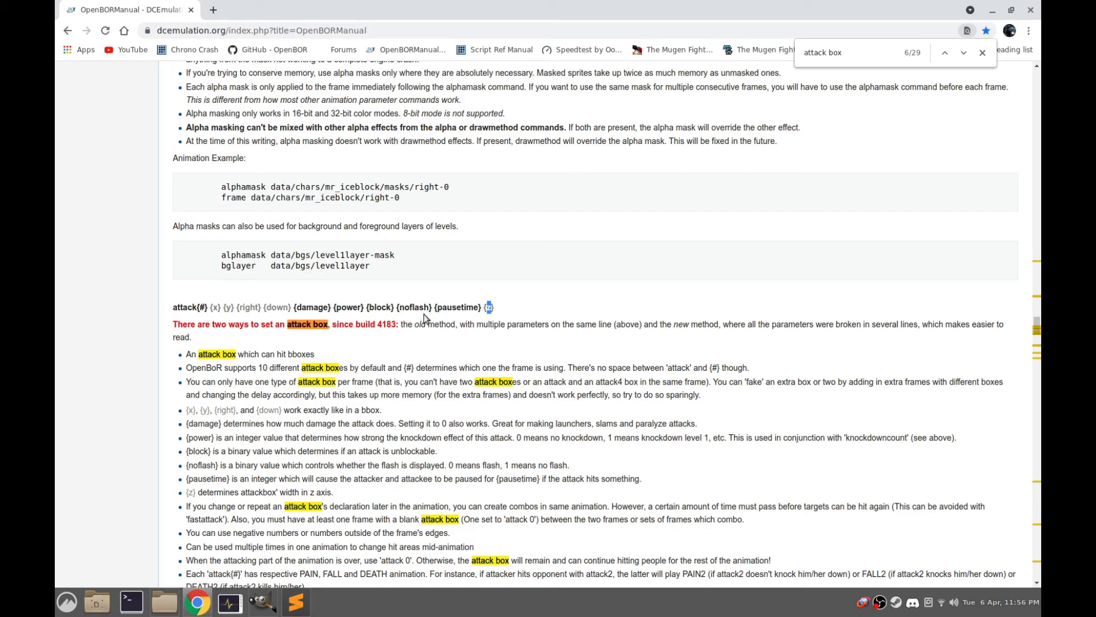
# Compare the attack line in ryu.txt with the crop region around the kick in GIMP and the manual's syntax
pyautogui.moveTo(296, 602)
pyautogui.click(306, 609)
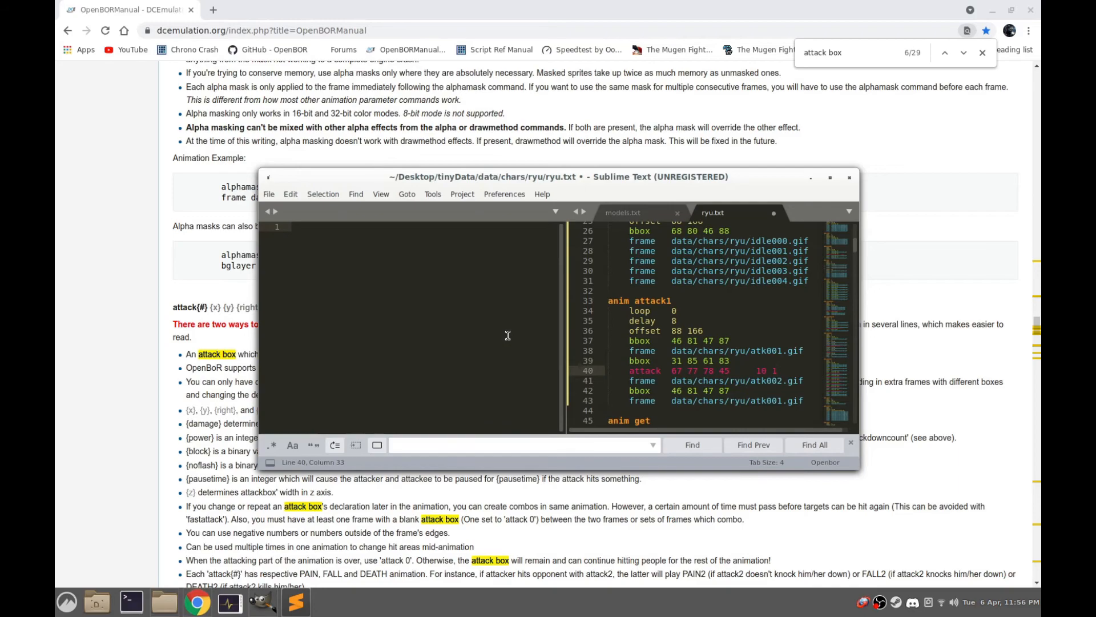
pyautogui.click(263, 602)
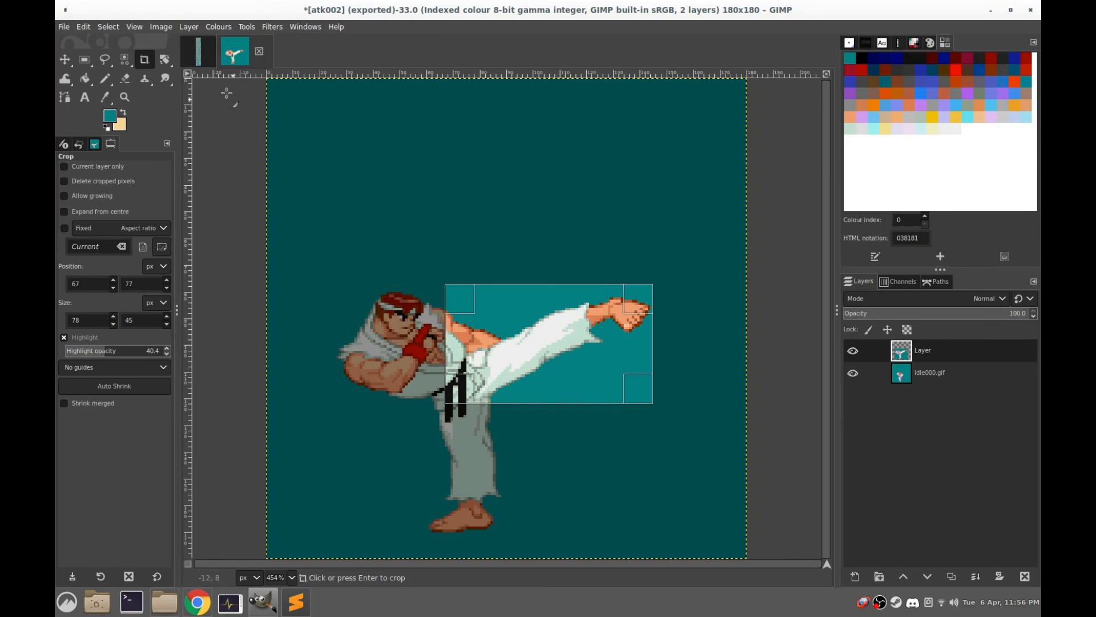
pyautogui.click(199, 600)
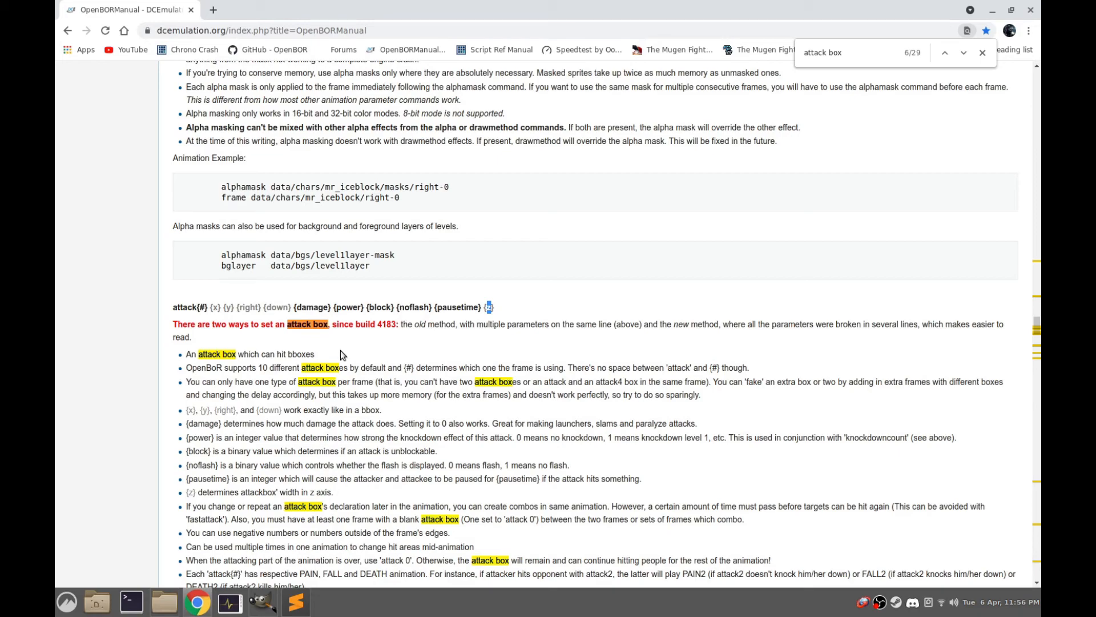
# In Sublime Text, insert the line "attack 0 0 0 0" after the atk002.gif frame in anim attack1
pyautogui.click(295, 603)
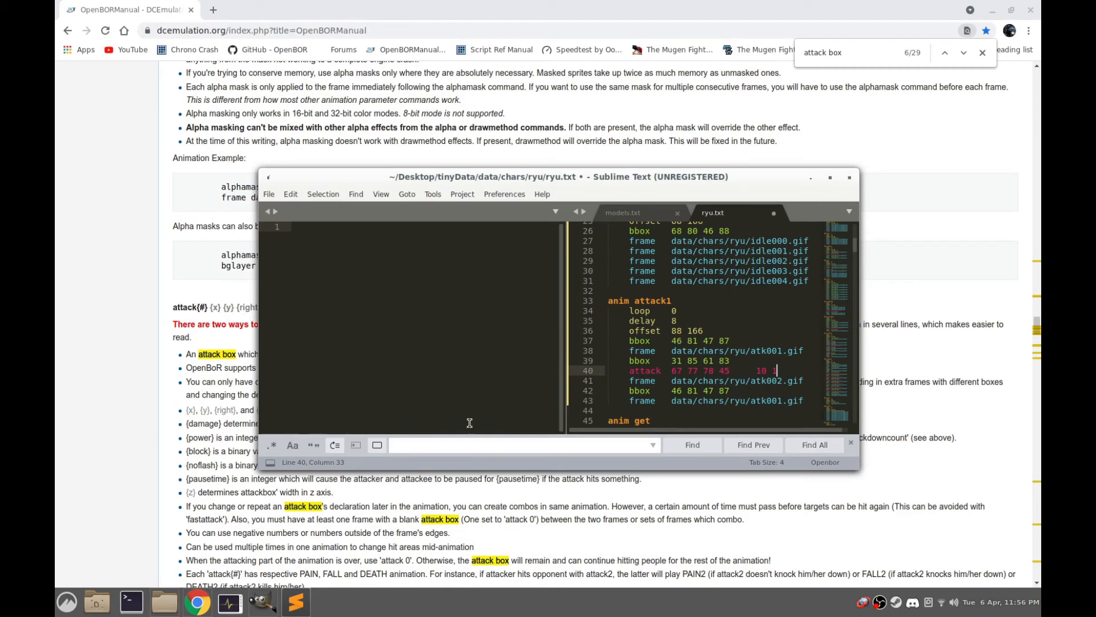
pyautogui.click(806, 381)
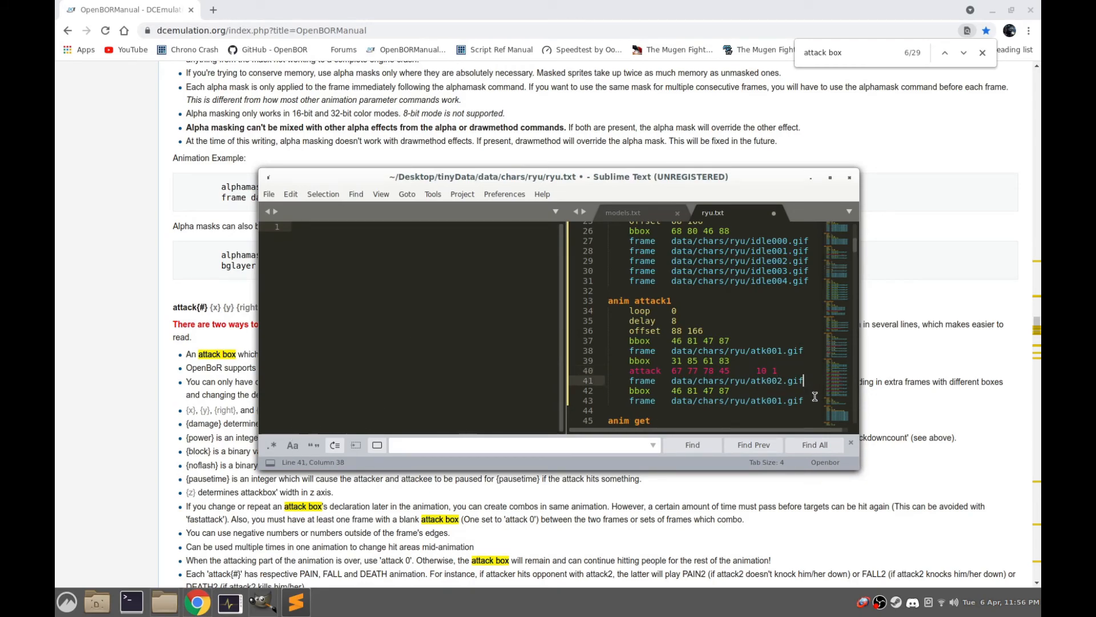
pyautogui.press('Return')
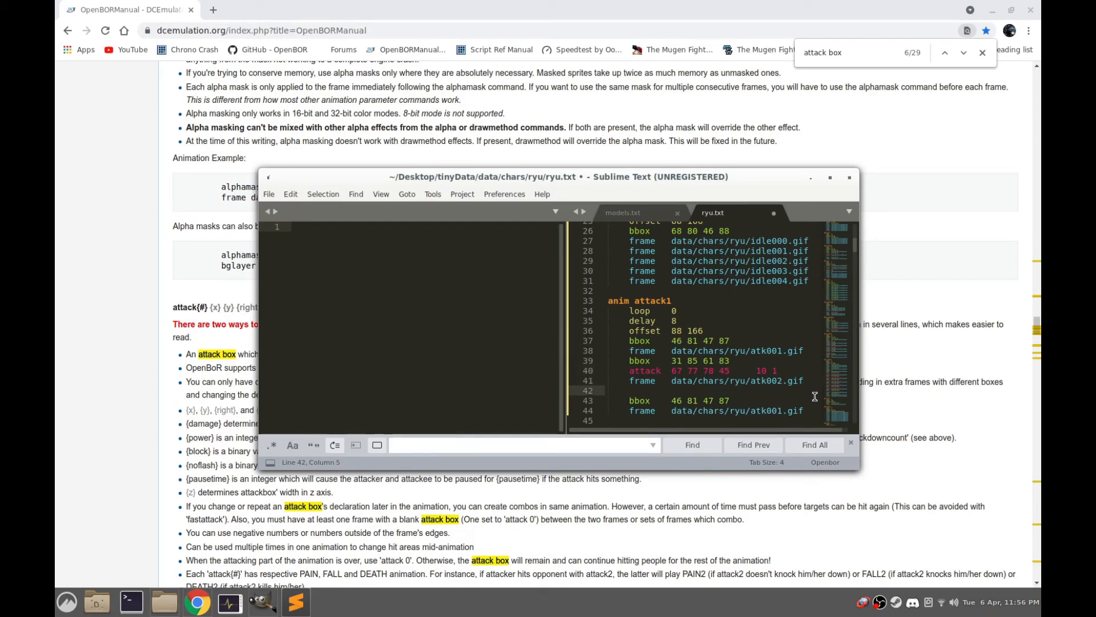
pyautogui.write('a')
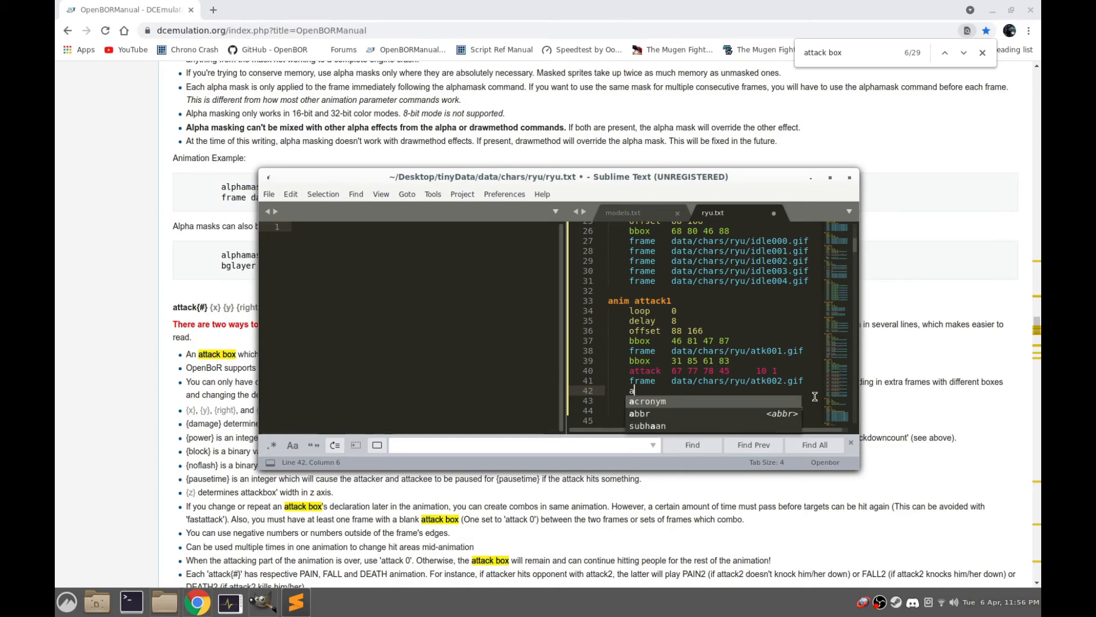
pyautogui.write('ttack ')
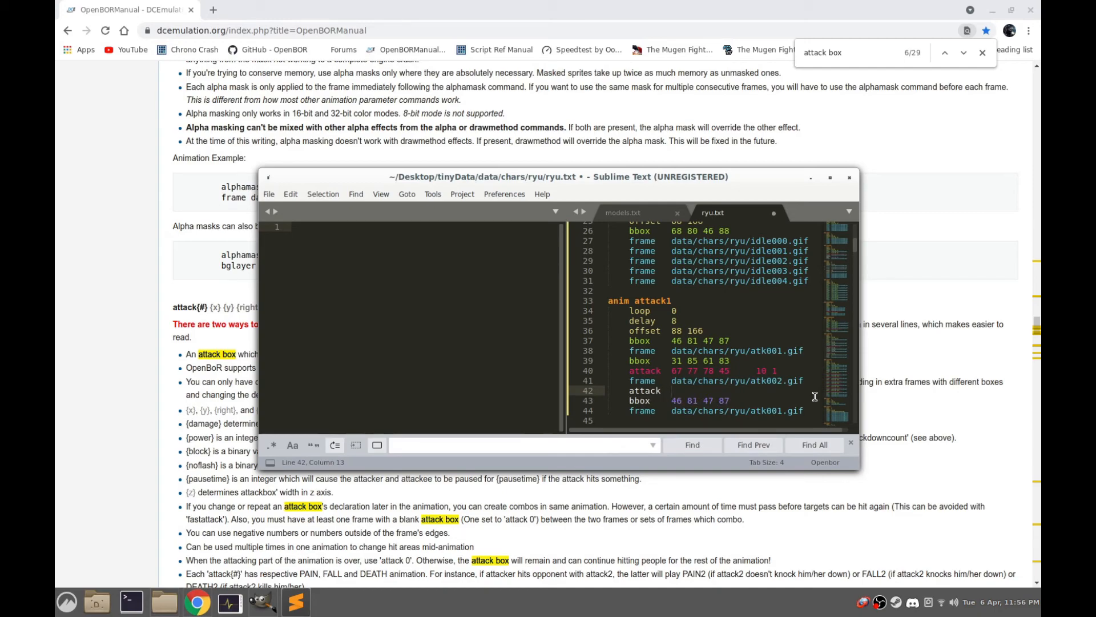
pyautogui.write(' 0 0 0 0')
# Check the four zero values of the new attack line and save ryu.txt
pyautogui.moveTo(706, 390); pyautogui.dragTo(671, 390)
pyautogui.click(718, 390)
pyautogui.moveTo(708, 390); pyautogui.dragTo(670, 391)
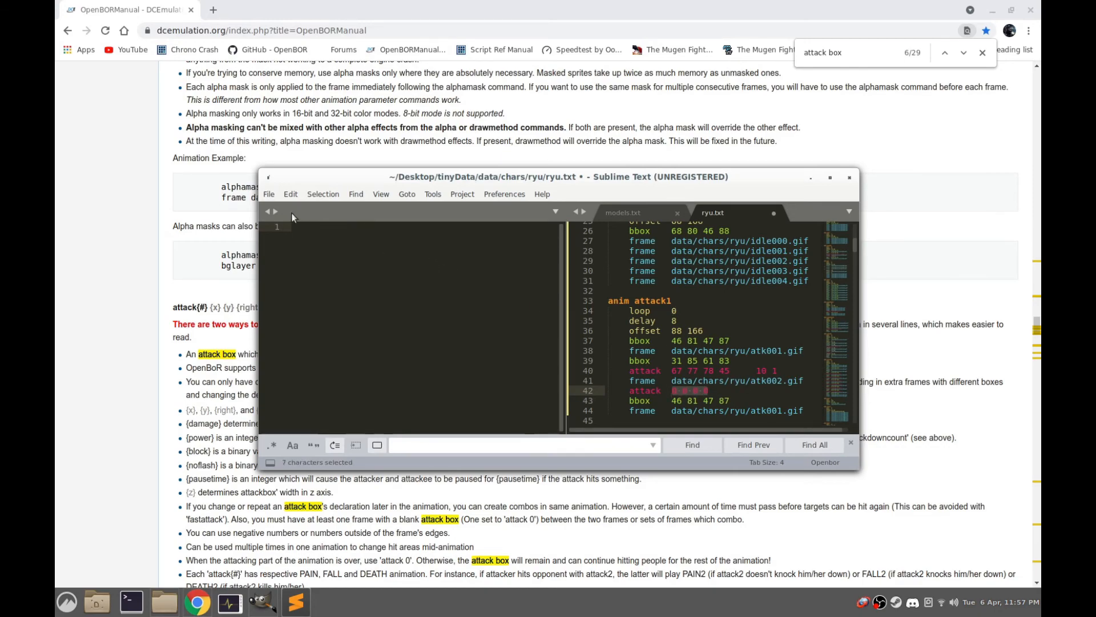
pyautogui.click(268, 194)
pyautogui.click(308, 291)
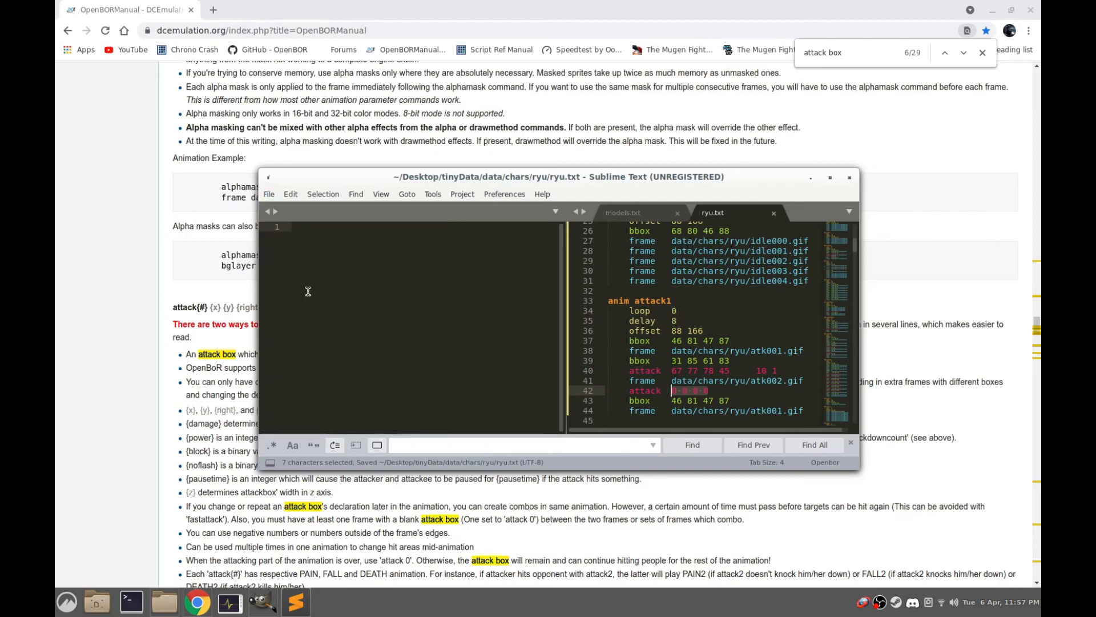
# Launch OpenBOR-x86.AppImage from the tinyData folder and start a game with Ryu
pyautogui.click(165, 602)
pyautogui.click(774, 243)
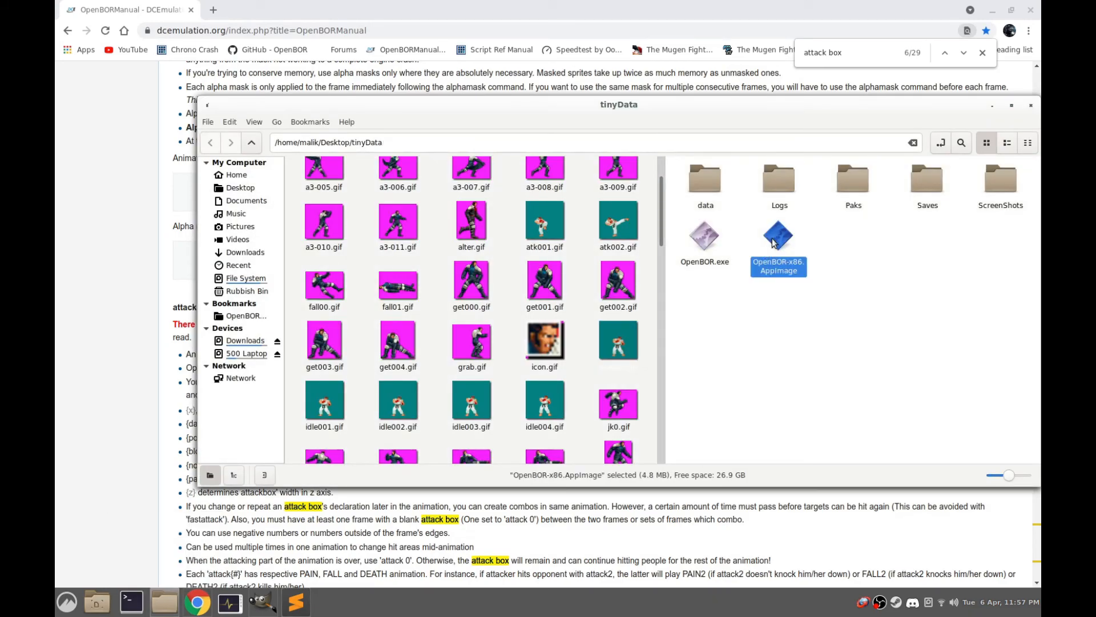
pyautogui.doubleClick(773, 243)
pyautogui.press('Return')
pyautogui.press('Return')
pyautogui.press('Return')
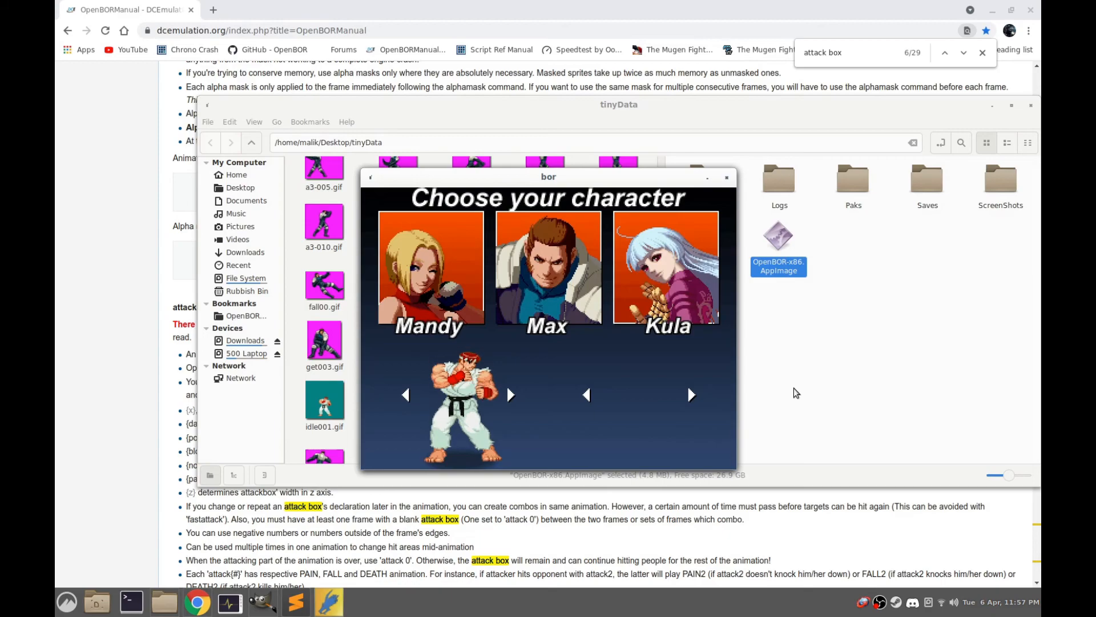
pyautogui.press('Return')
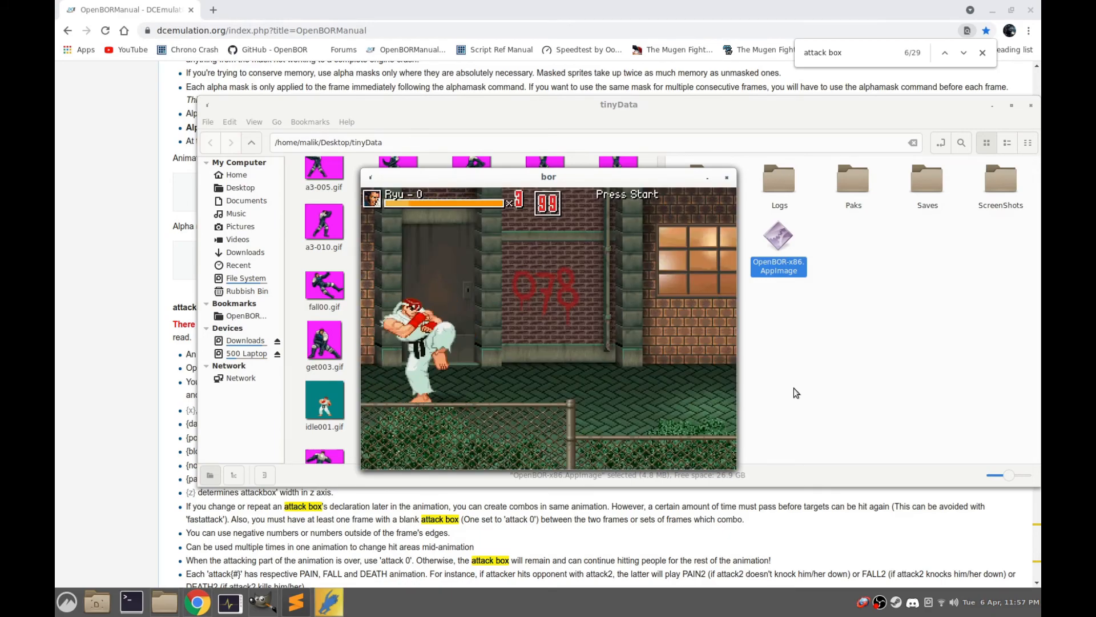
# Test Ryu's kick attack against the enemies along the street stage, including a turn to face backwards, and quit the game
pyautogui.press('Right')
pyautogui.press('Left')
pyautogui.press('a')
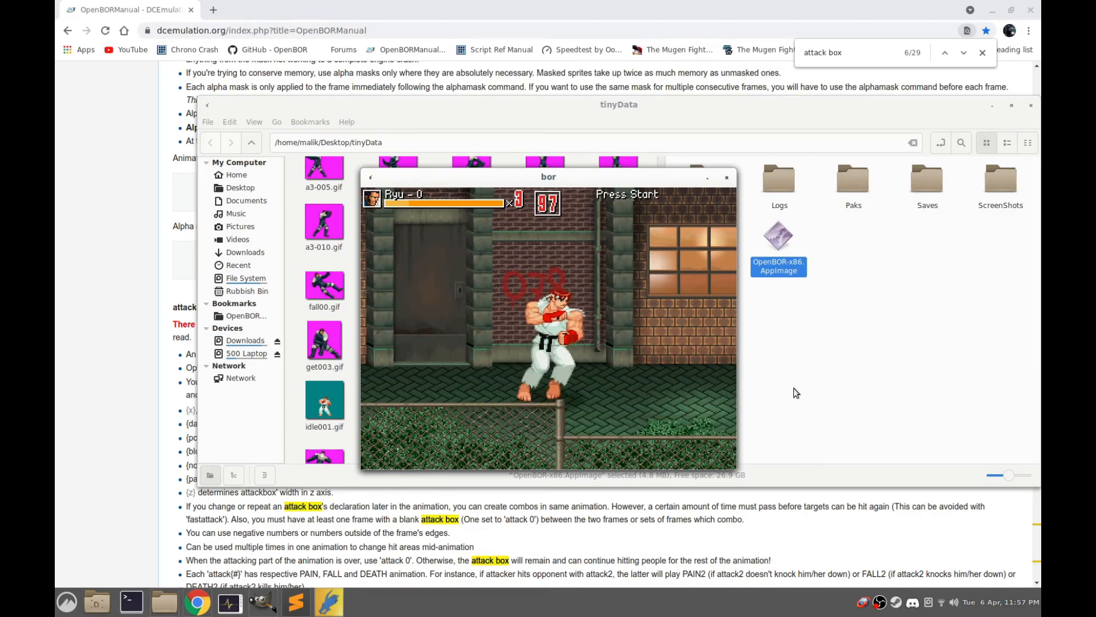
pyautogui.press('Right')
pyautogui.press('a')
pyautogui.press('Right')
pyautogui.press('a')
pyautogui.press('Right')
pyautogui.press('a')
pyautogui.press('a')
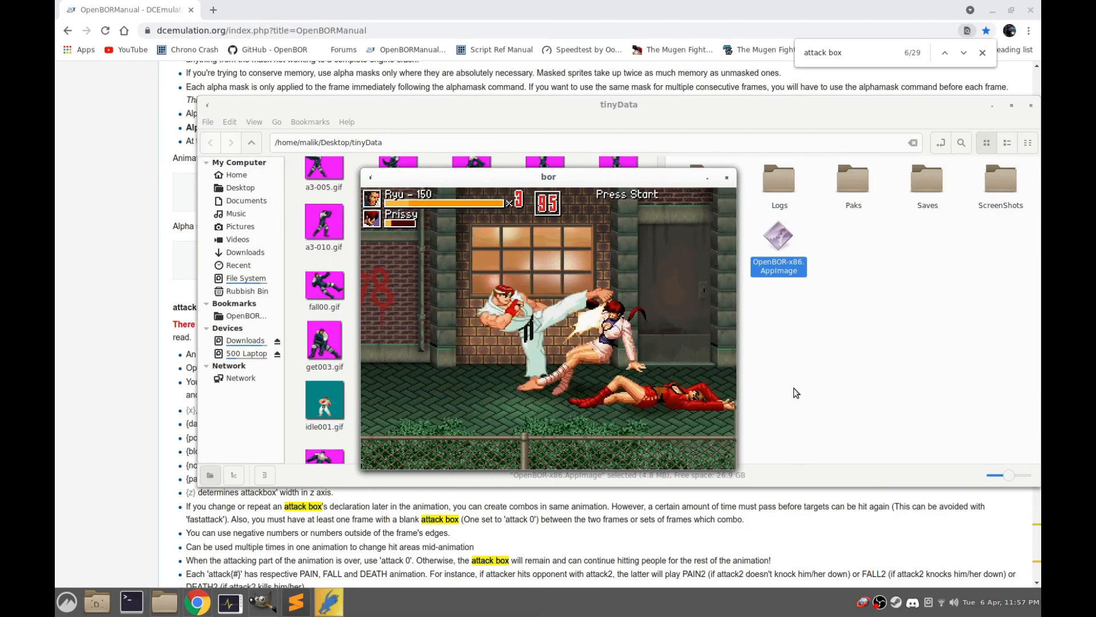
pyautogui.press('Right')
pyautogui.press('Down')
pyautogui.press('a')
pyautogui.press('Right')
pyautogui.press('a')
pyautogui.press('Right')
pyautogui.press('a')
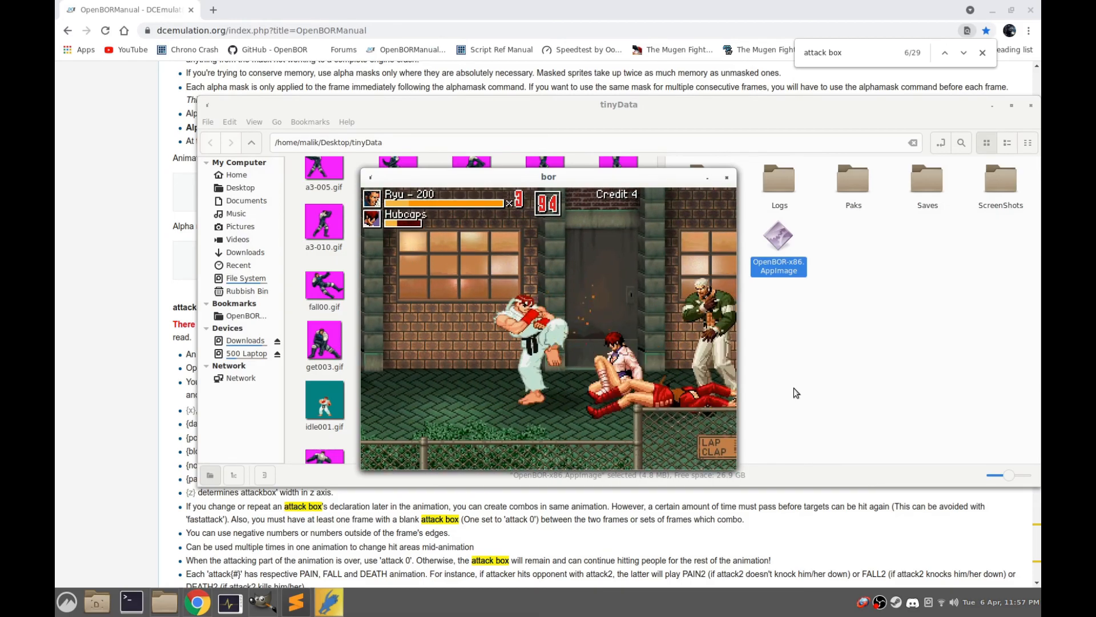
pyautogui.press('a')
pyautogui.press('Right')
pyautogui.press('a')
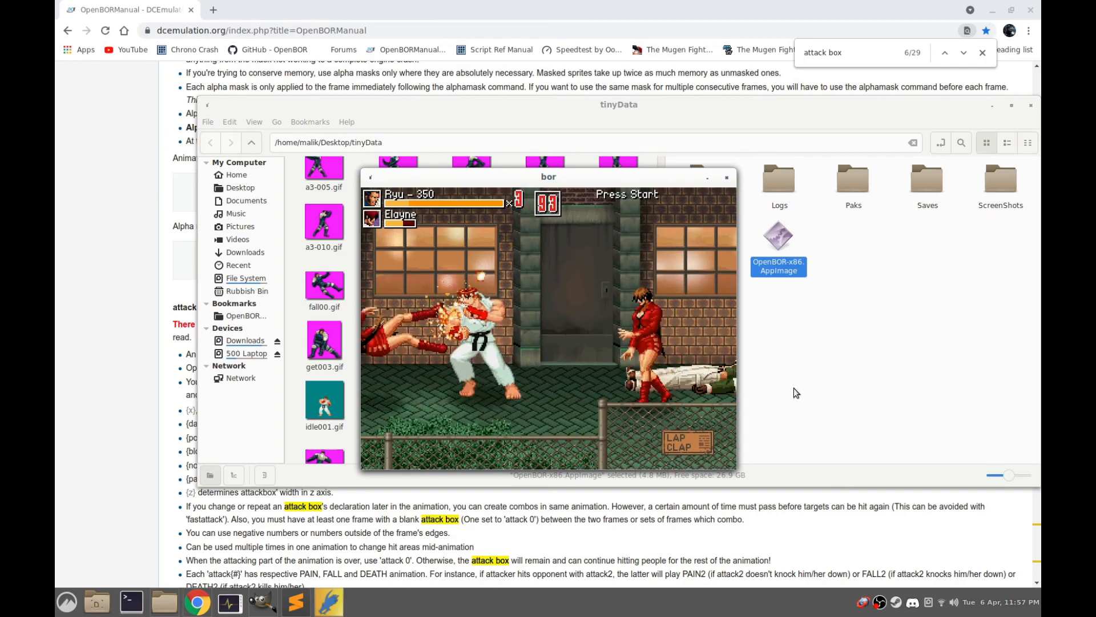
pyautogui.press('Right')
pyautogui.press('a')
pyautogui.press('Right')
pyautogui.press('a')
pyautogui.press('Right')
pyautogui.press('a')
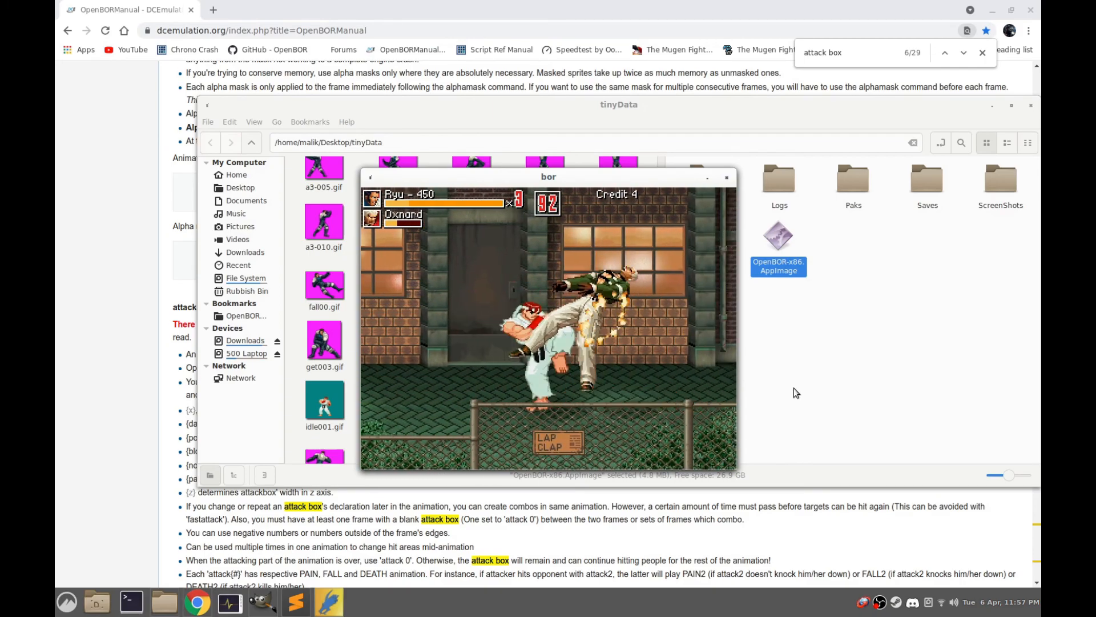
pyautogui.press('Left')
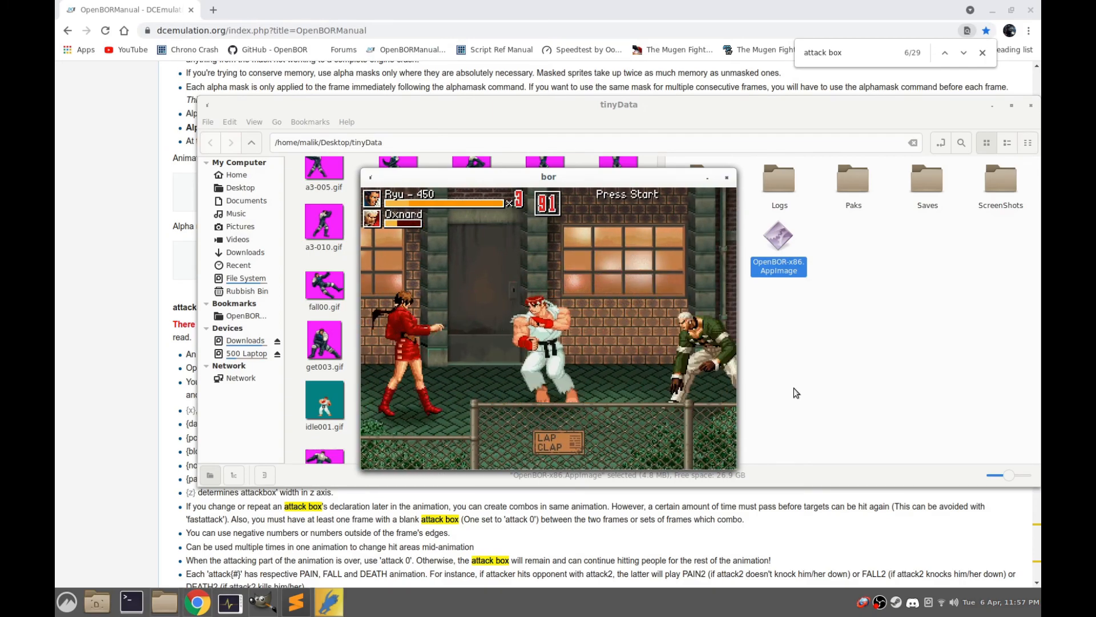
pyautogui.press('a')
pyautogui.press('a')
pyautogui.press('Right')
pyautogui.press('a')
pyautogui.press('a')
pyautogui.press('Up')
pyautogui.press('a')
pyautogui.press('a')
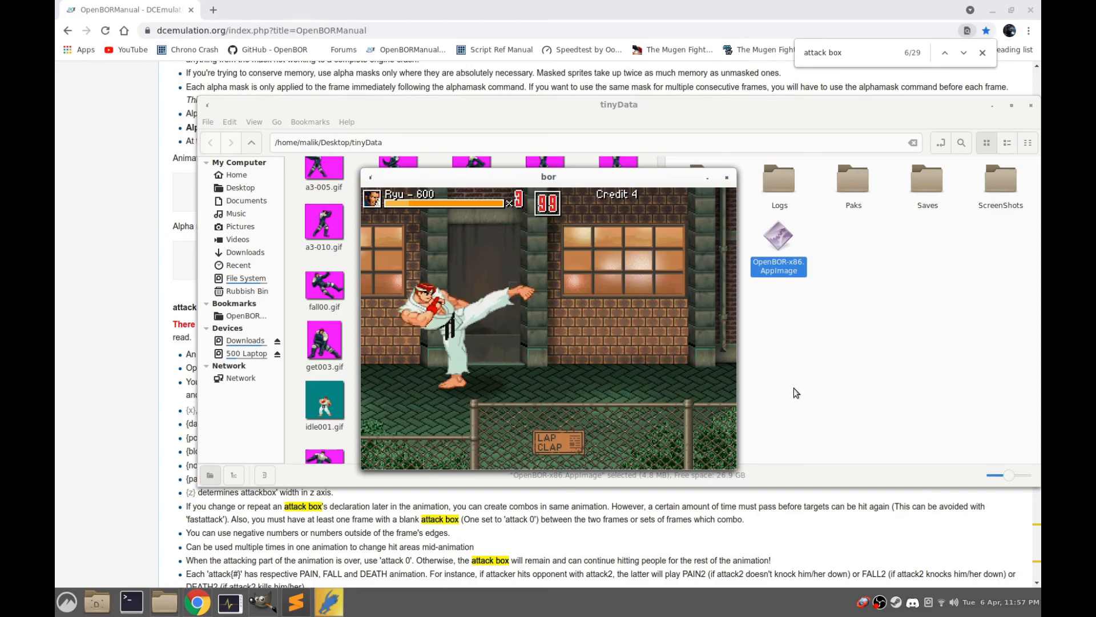
pyautogui.press('a')
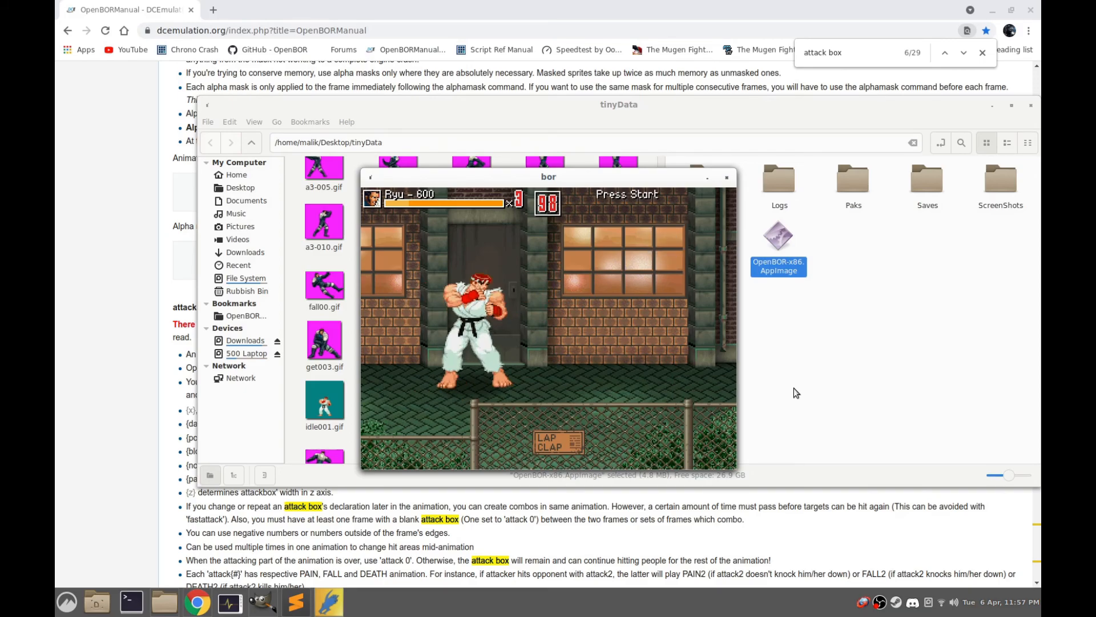
pyautogui.press('Return')
pyautogui.press('Return')
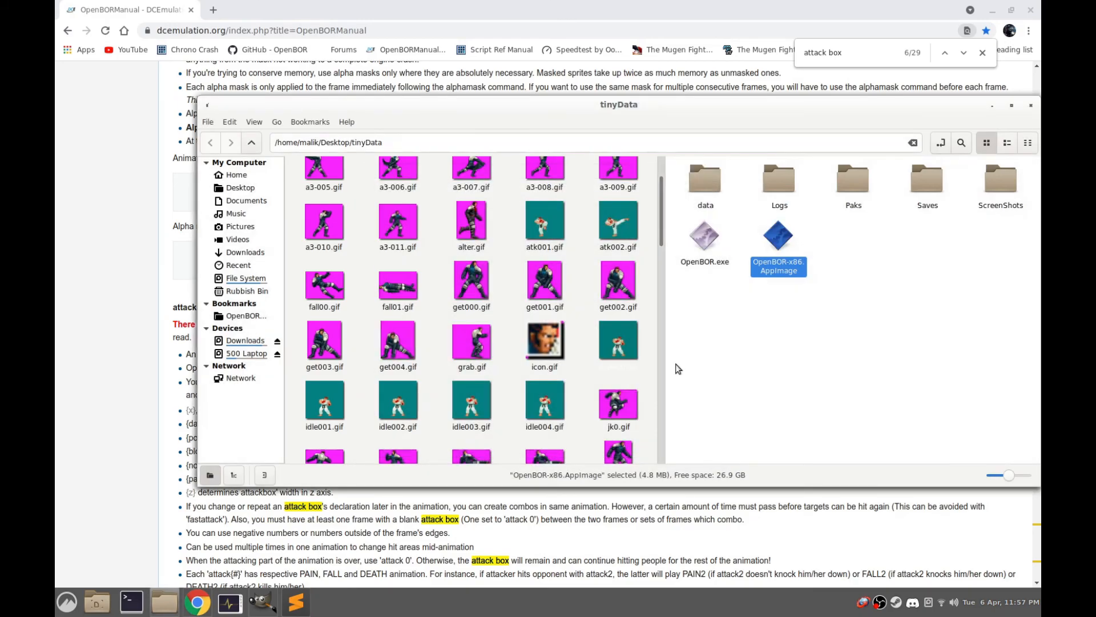
# Look through Ryu's sprite files and check the two pak files in the Paks folder of tinyData
pyautogui.click(730, 361)
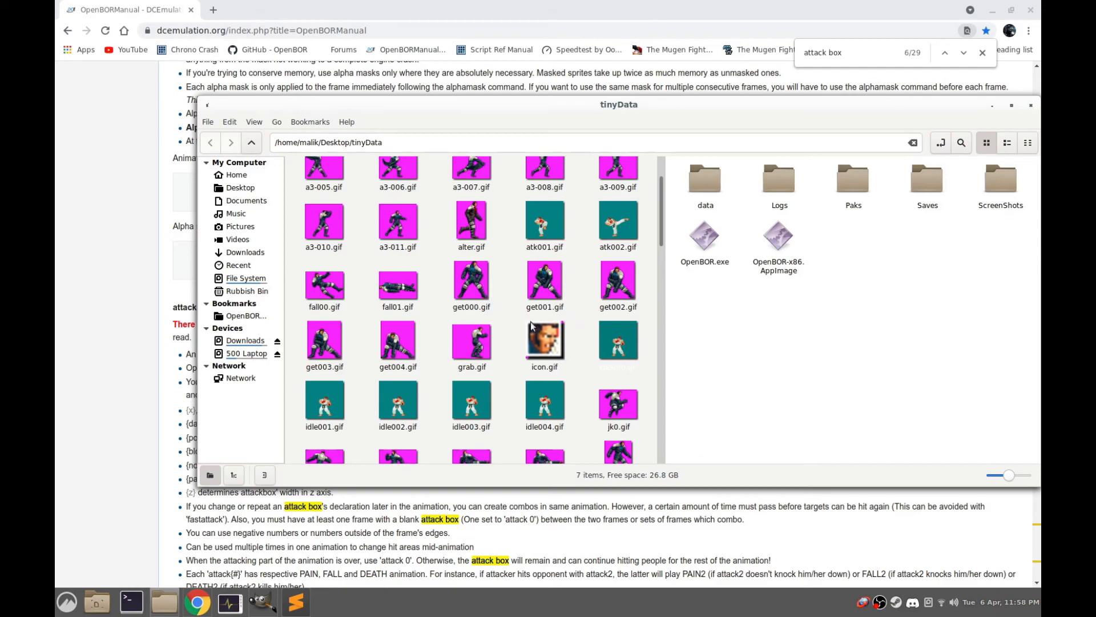
pyautogui.scroll(2, 526, 330)
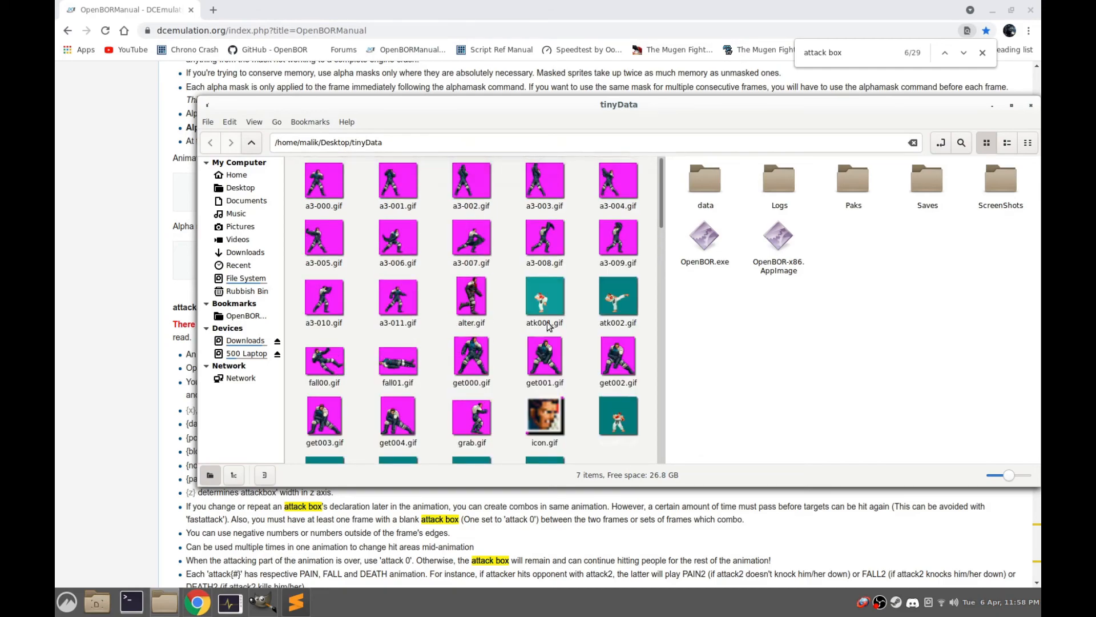
pyautogui.scroll(-10, 537, 328)
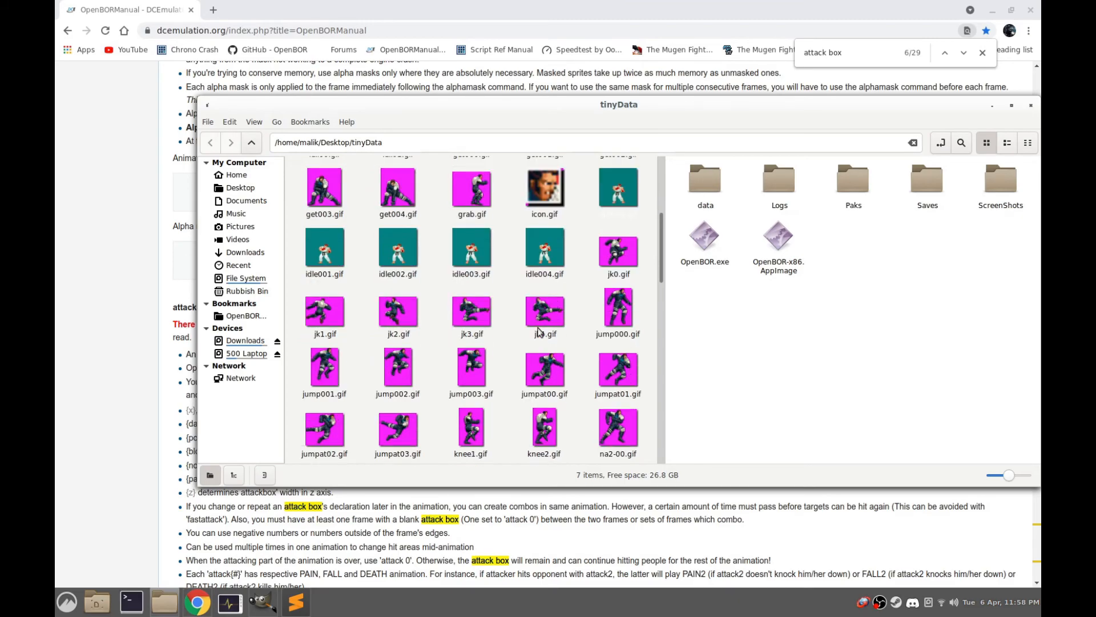
pyautogui.scroll(-10, 548, 331)
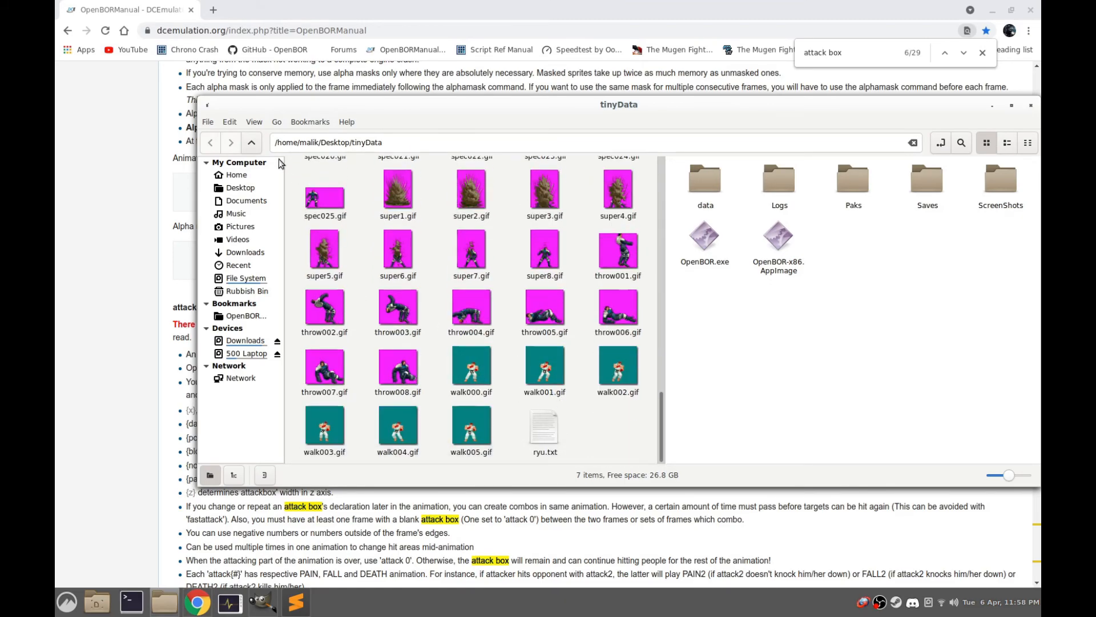
pyautogui.doubleClick(846, 181)
pyautogui.click(781, 185)
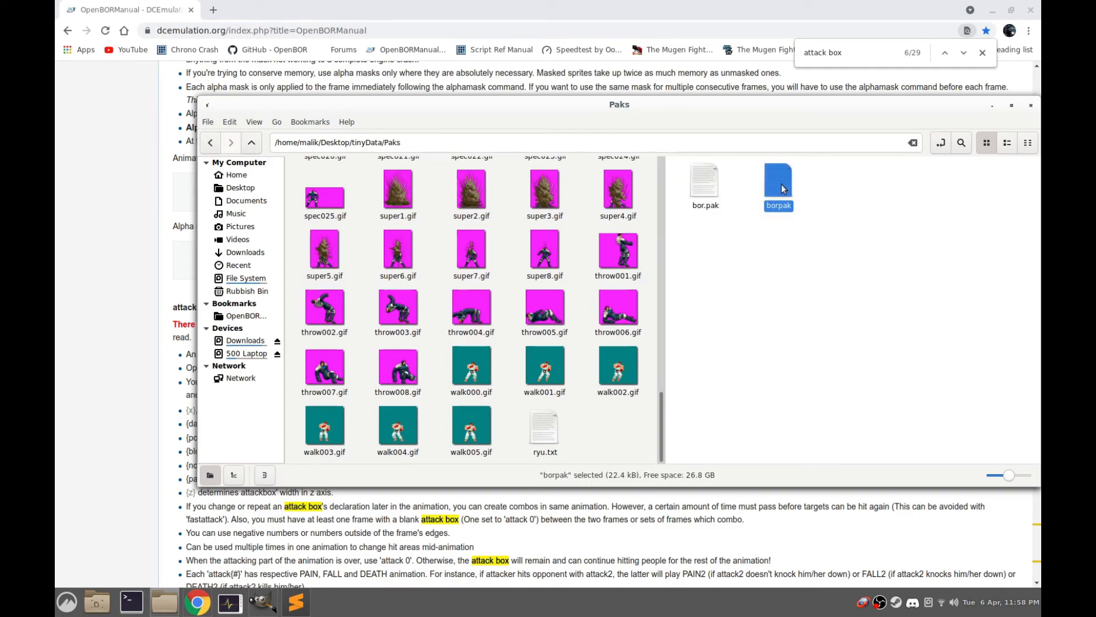
pyautogui.click(705, 192)
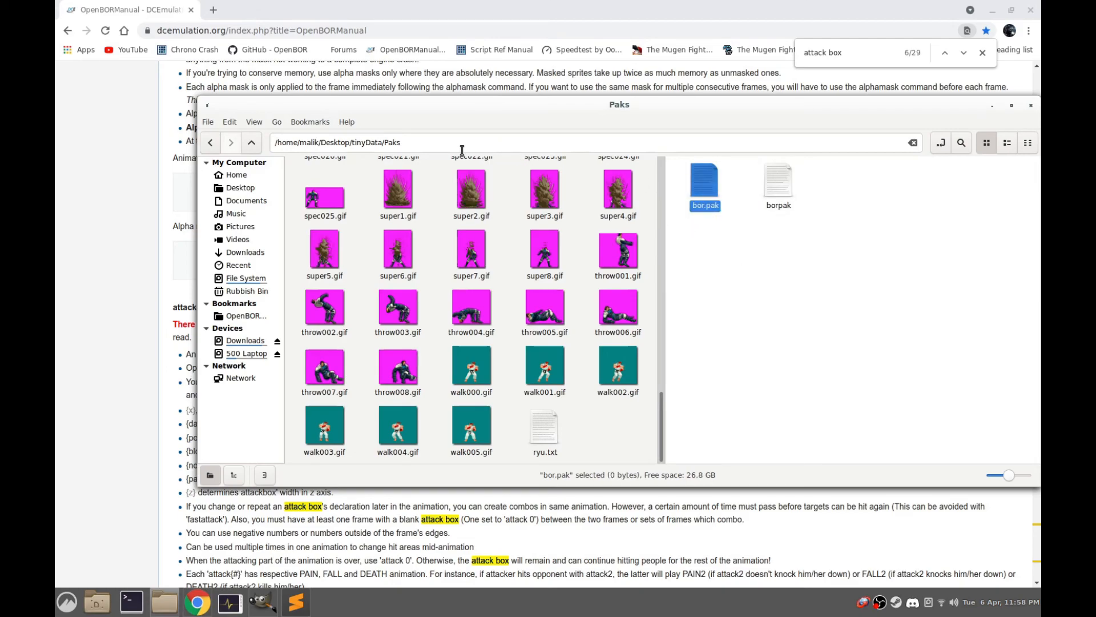
pyautogui.click(251, 143)
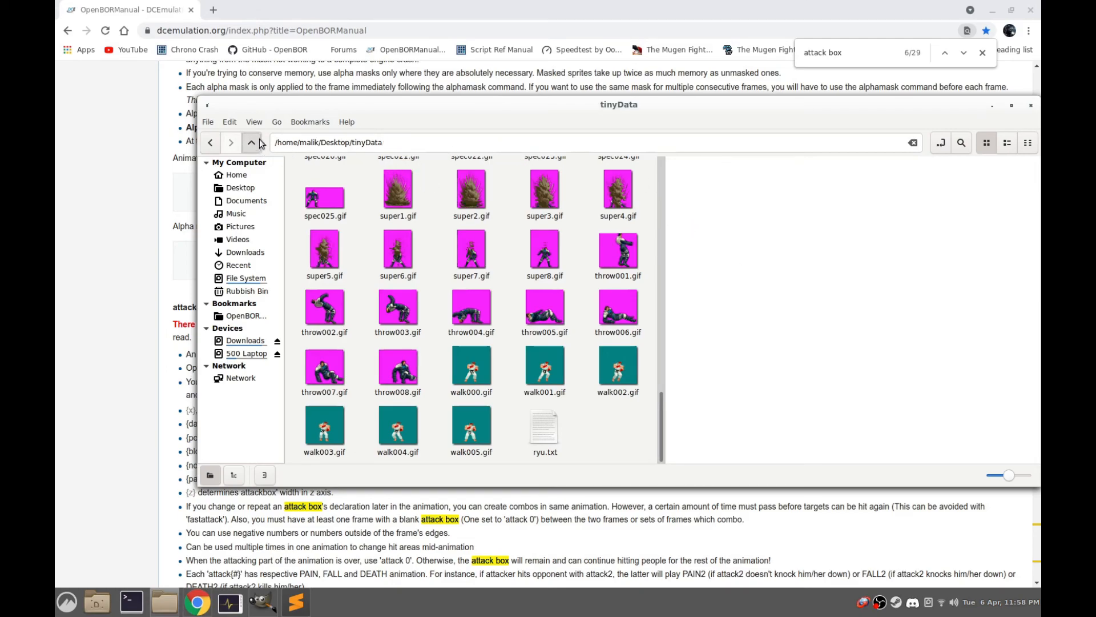
pyautogui.click(703, 176)
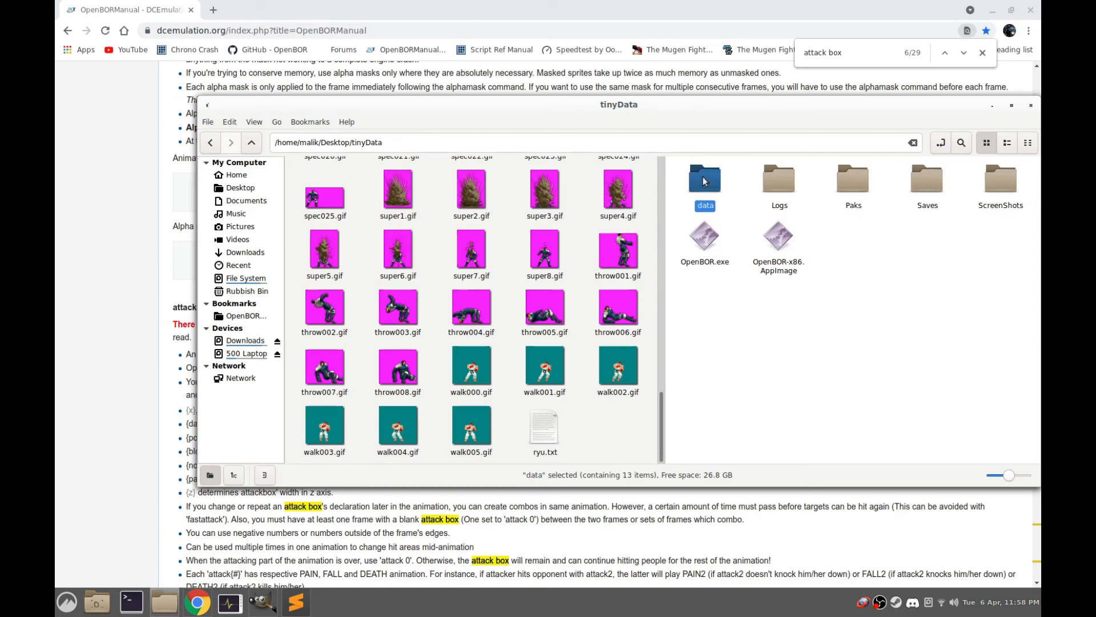
pyautogui.click(852, 297)
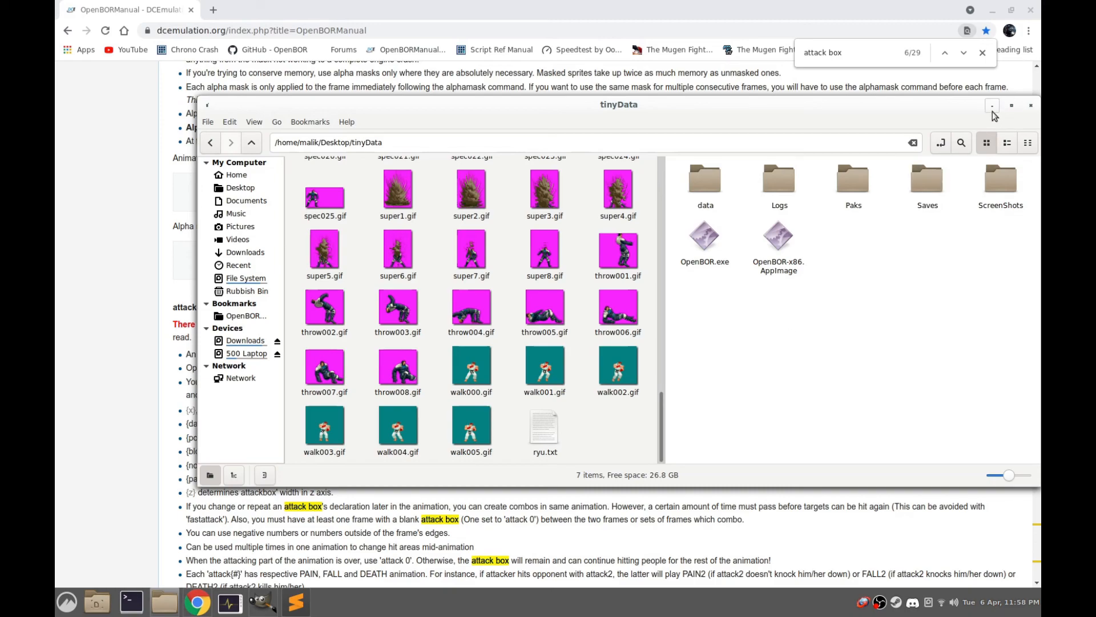
# Minimise the file manager and the browser with the OpenBOR manual to get back to GIMP
pyautogui.moveTo(942, 115); pyautogui.dragTo(894, 118)
pyautogui.click(943, 109)
pyautogui.click(793, 12)
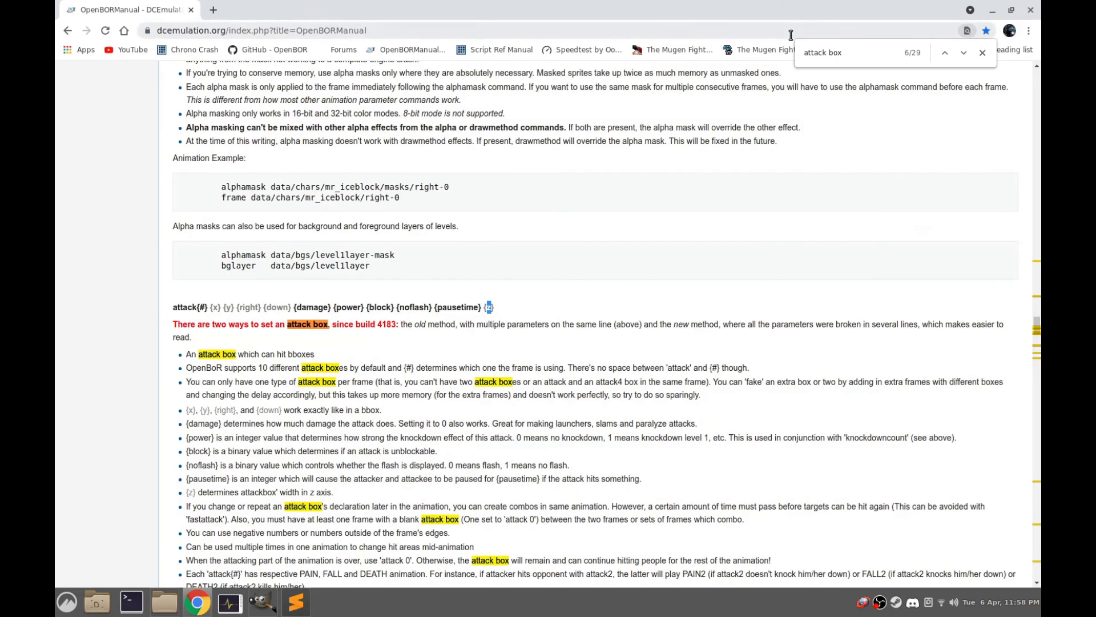
pyautogui.click(992, 10)
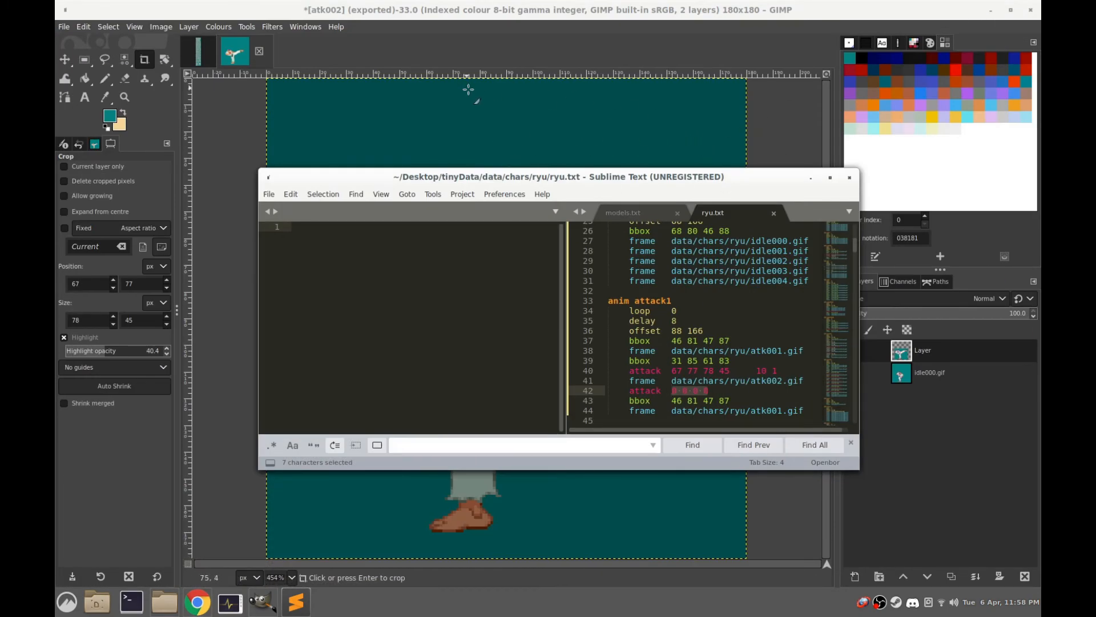
# Close the atk002 and Sprite Sheets images in GIMP, discarding the changes to both, and minimise GIMP
pyautogui.click(290, 56)
pyautogui.click(260, 51)
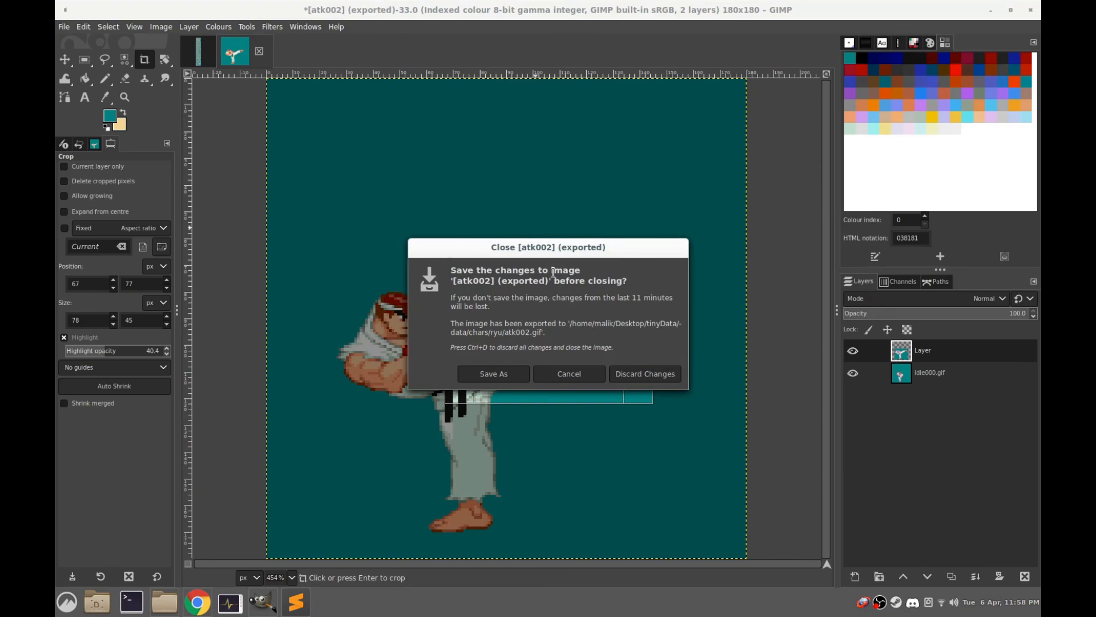
pyautogui.click(640, 374)
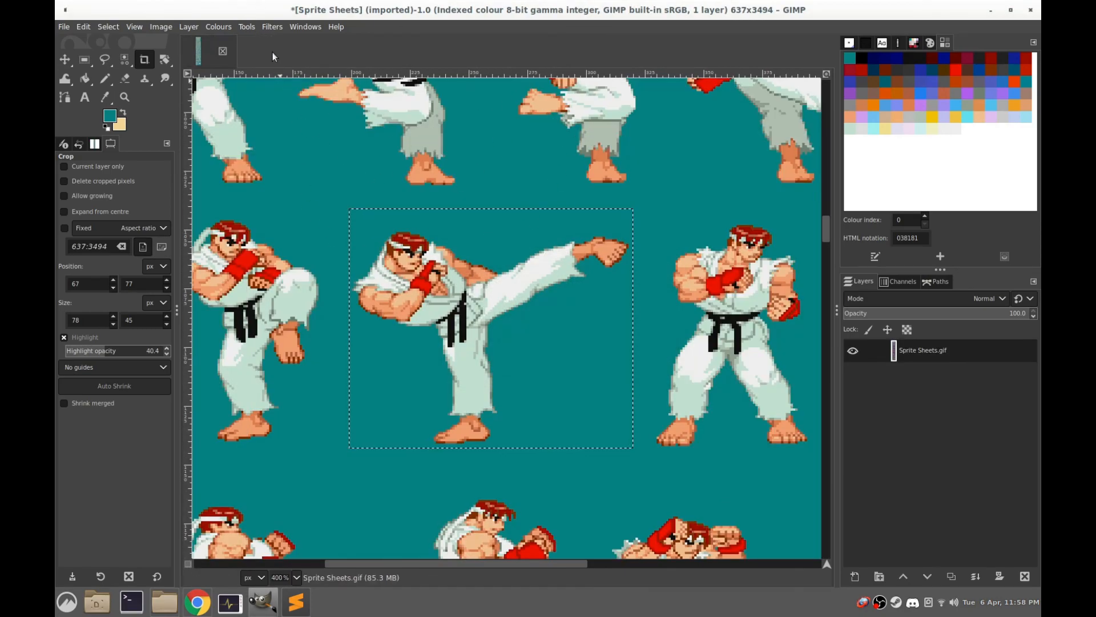
pyautogui.click(223, 52)
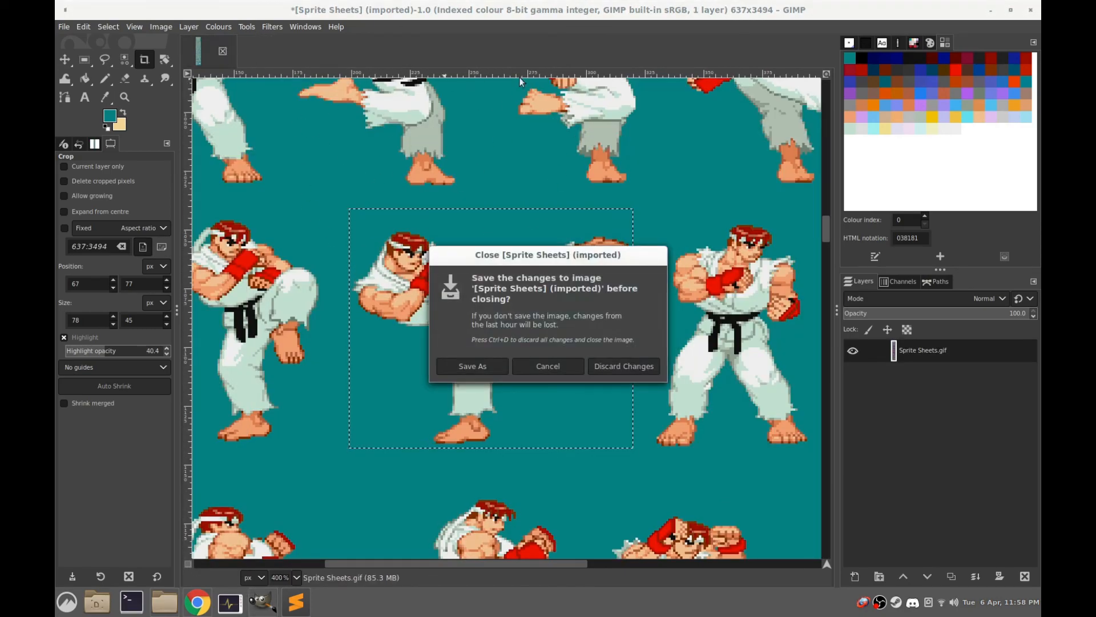
pyautogui.click(641, 366)
pyautogui.click(992, 11)
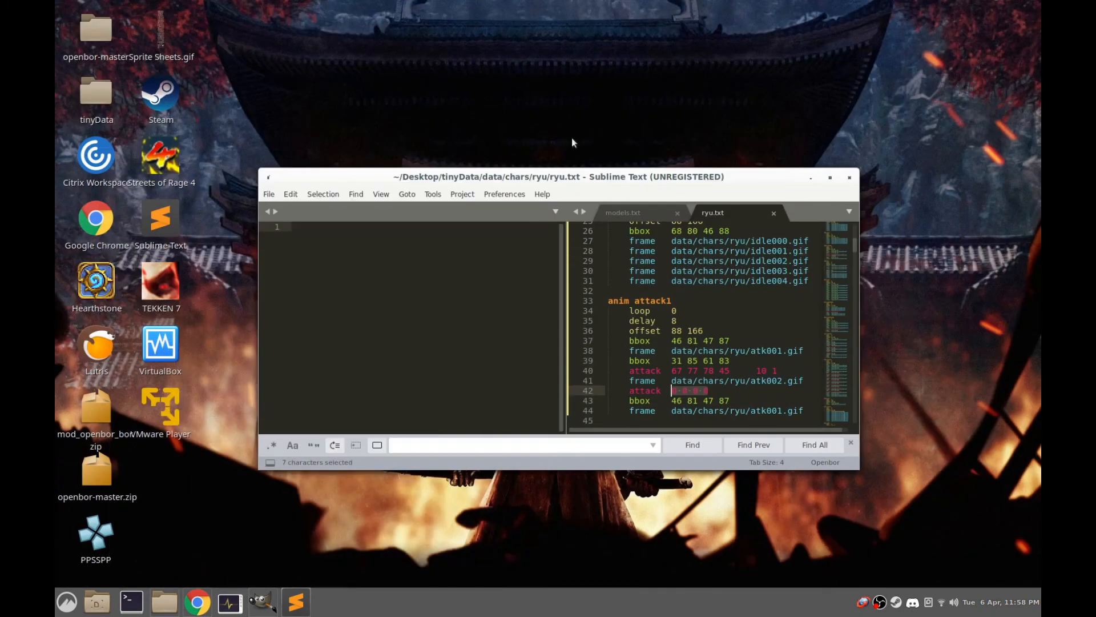
# Switch to Sublime Text, maximise its window and review ryu.txt from the header through the walk, idle, attack1 and get animations
pyautogui.moveTo(561, 184); pyautogui.dragTo(519, 100)
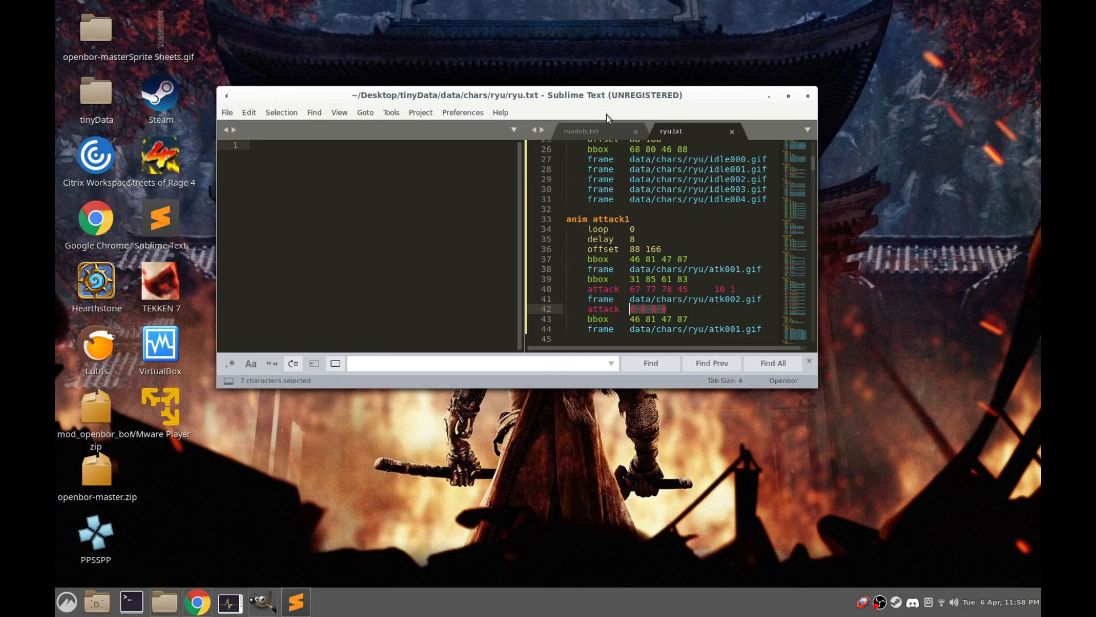
pyautogui.moveTo(810, 389); pyautogui.dragTo(810, 505)
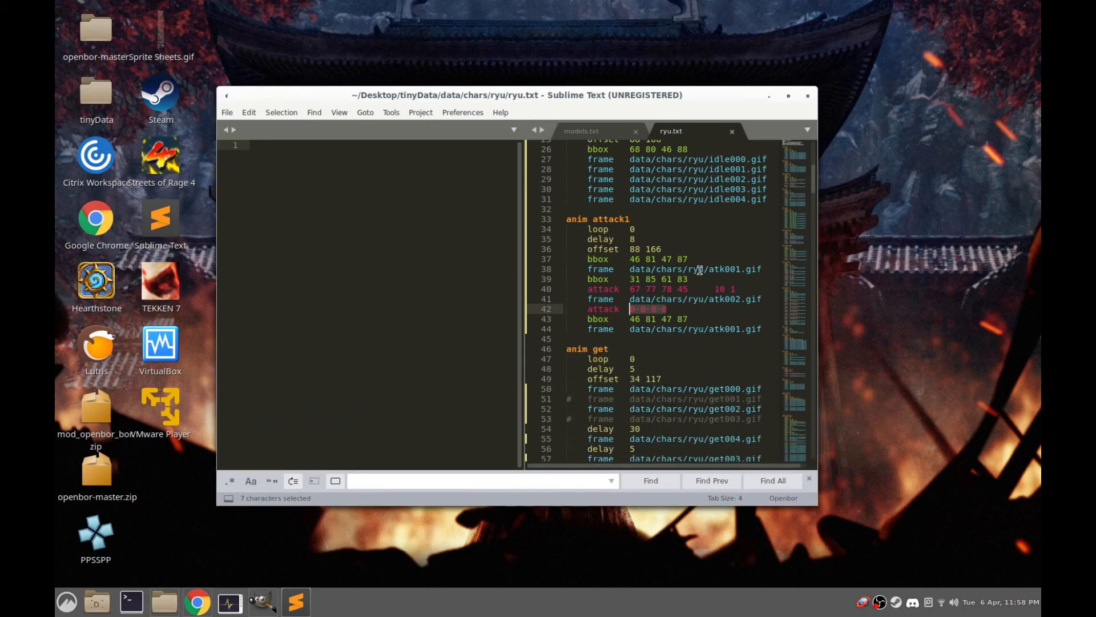
pyautogui.click(790, 97)
pyautogui.scroll(8, 742, 286)
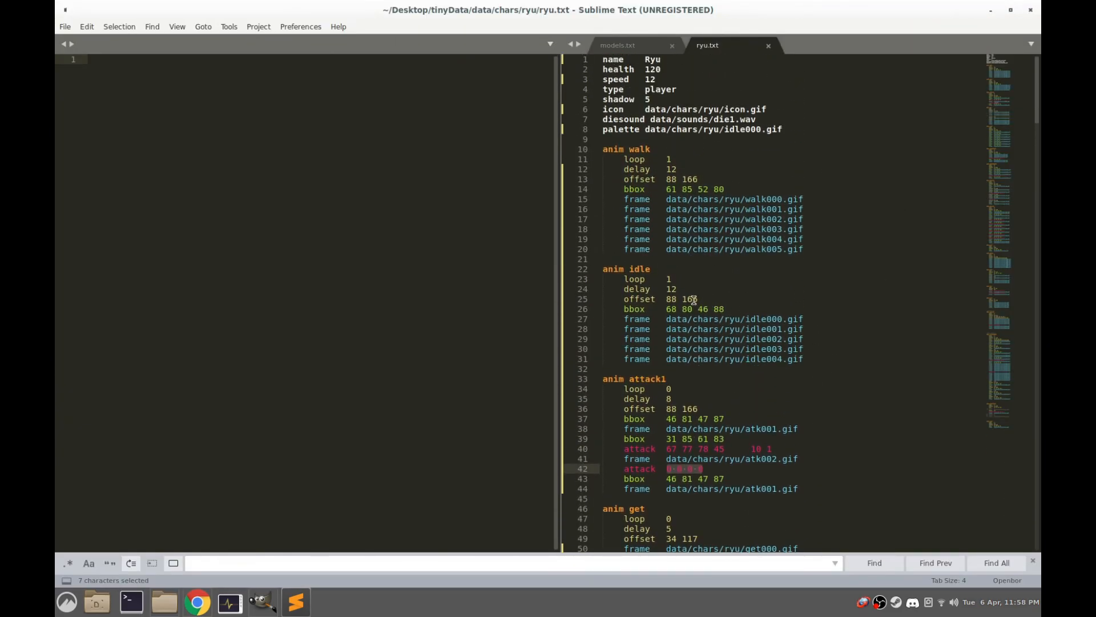
pyautogui.scroll(-1, 733, 343)
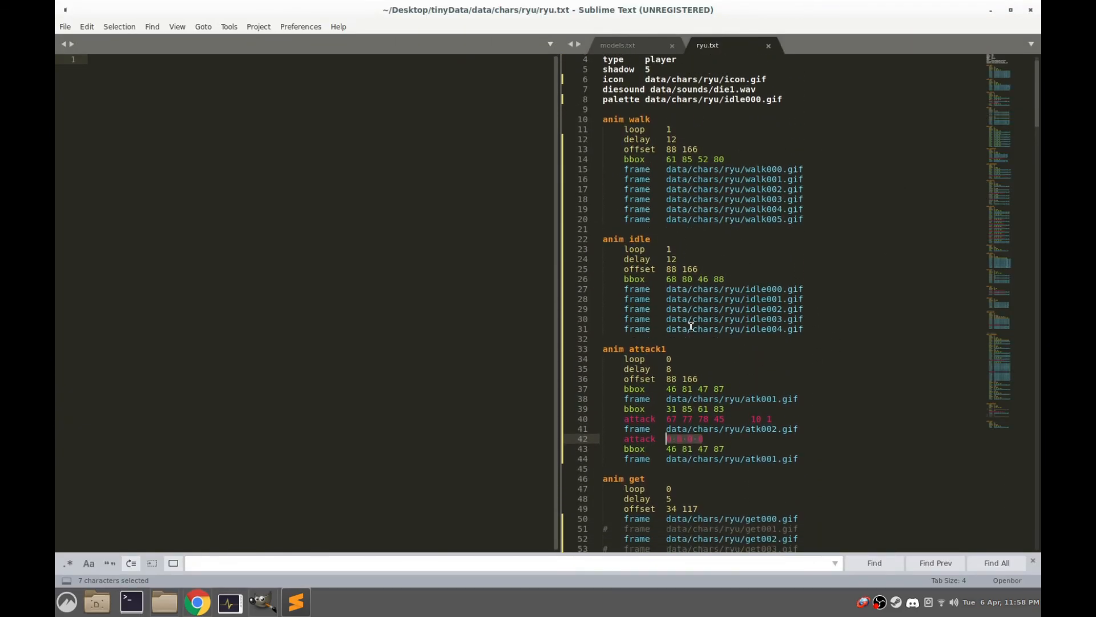
pyautogui.scroll(-2, 731, 374)
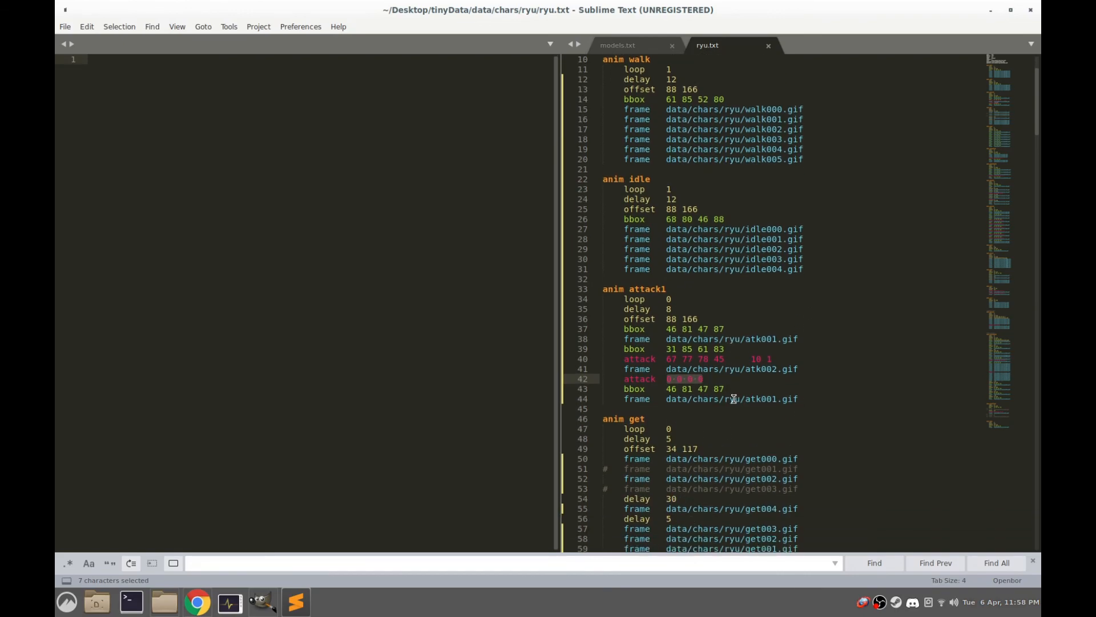
pyautogui.scroll(-5, 735, 397)
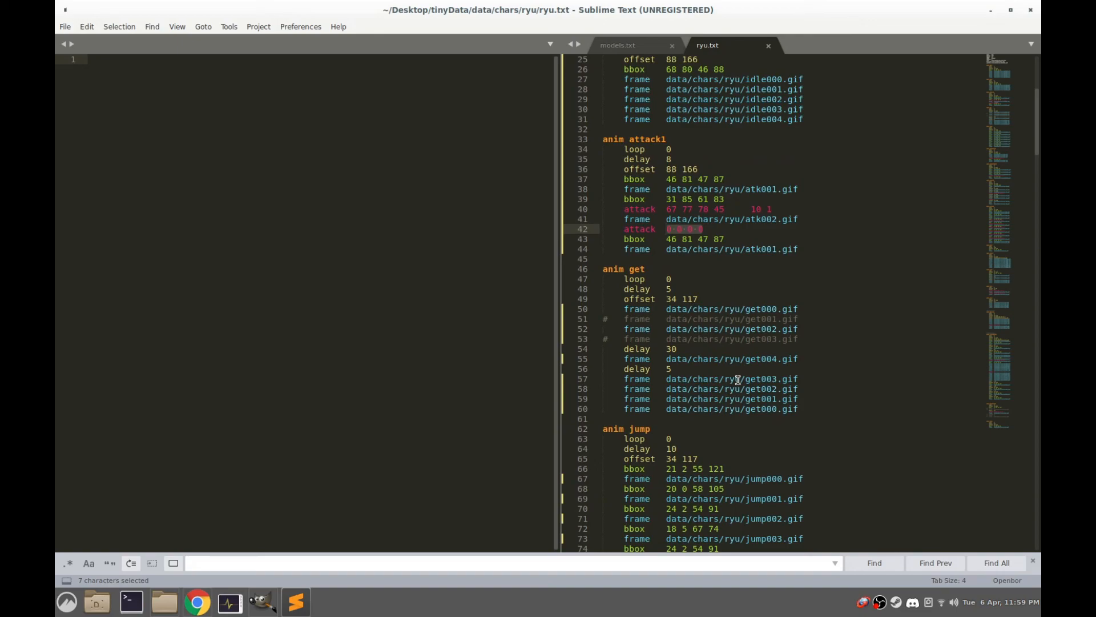
pyautogui.scroll(8, 731, 377)
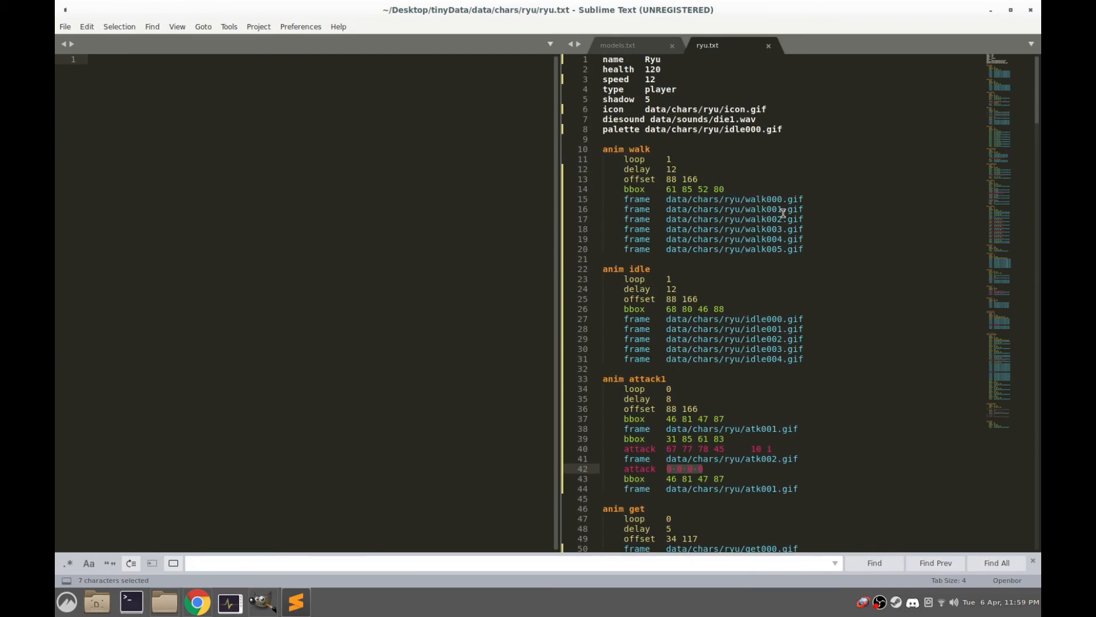
pyautogui.click(650, 120)
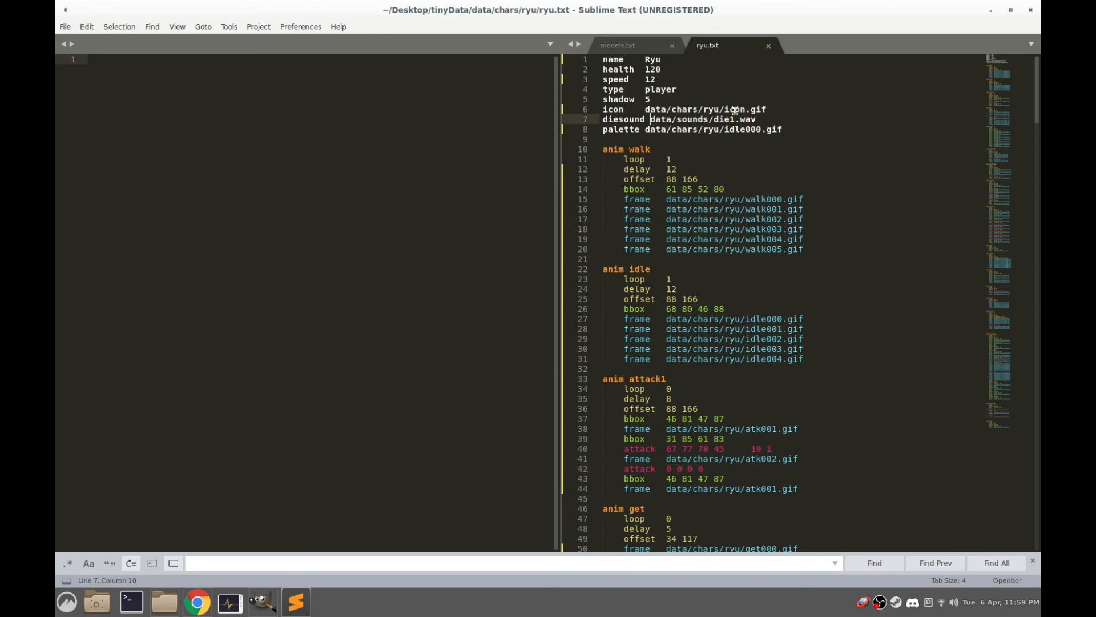
pyautogui.click(992, 11)
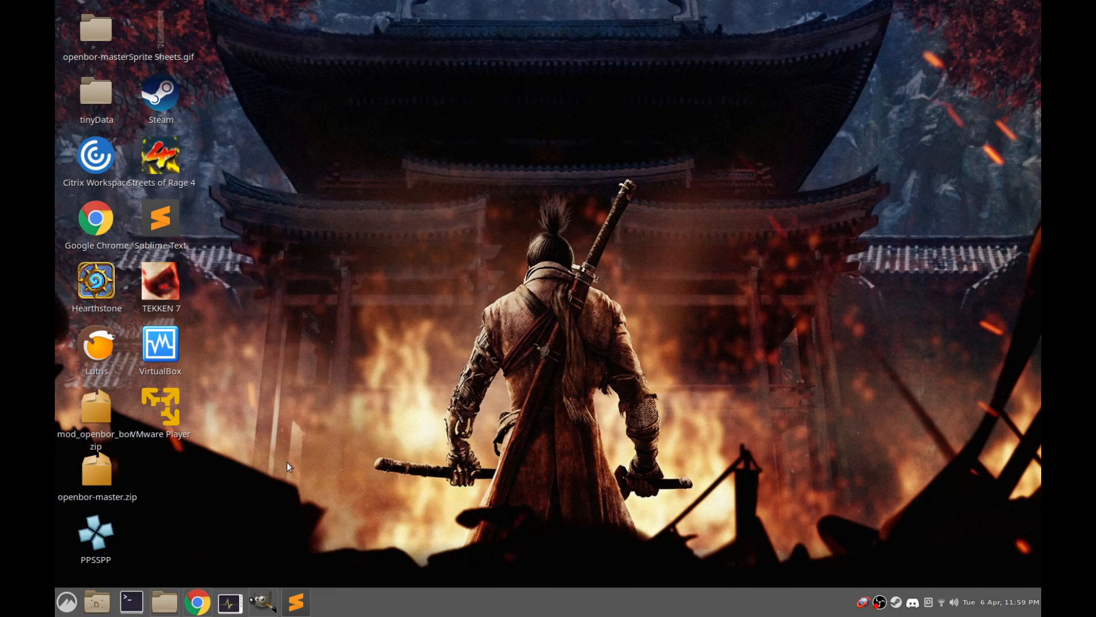
pyautogui.moveTo(194, 498); pyautogui.dragTo(194, 499)
pyautogui.click(295, 602)
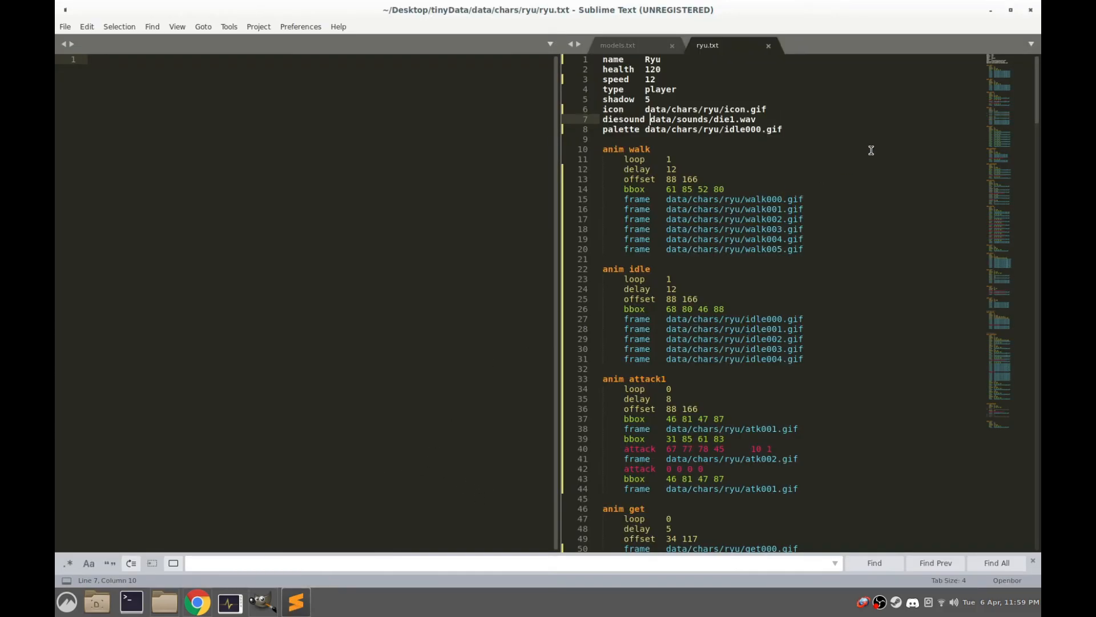
pyautogui.click(991, 10)
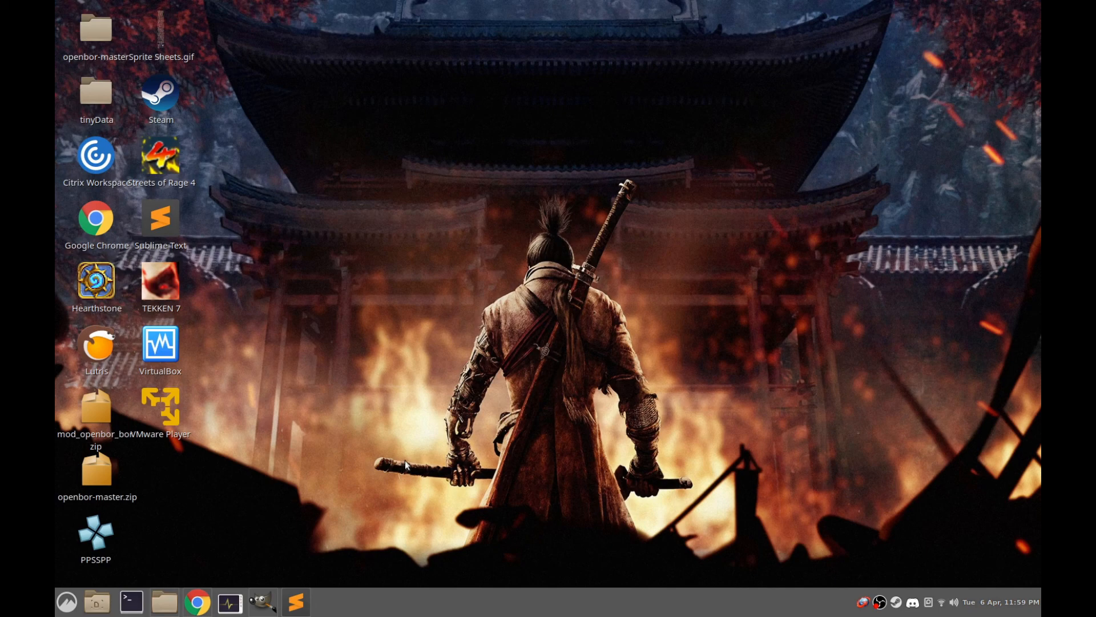
pyautogui.doubleClick(161, 220)
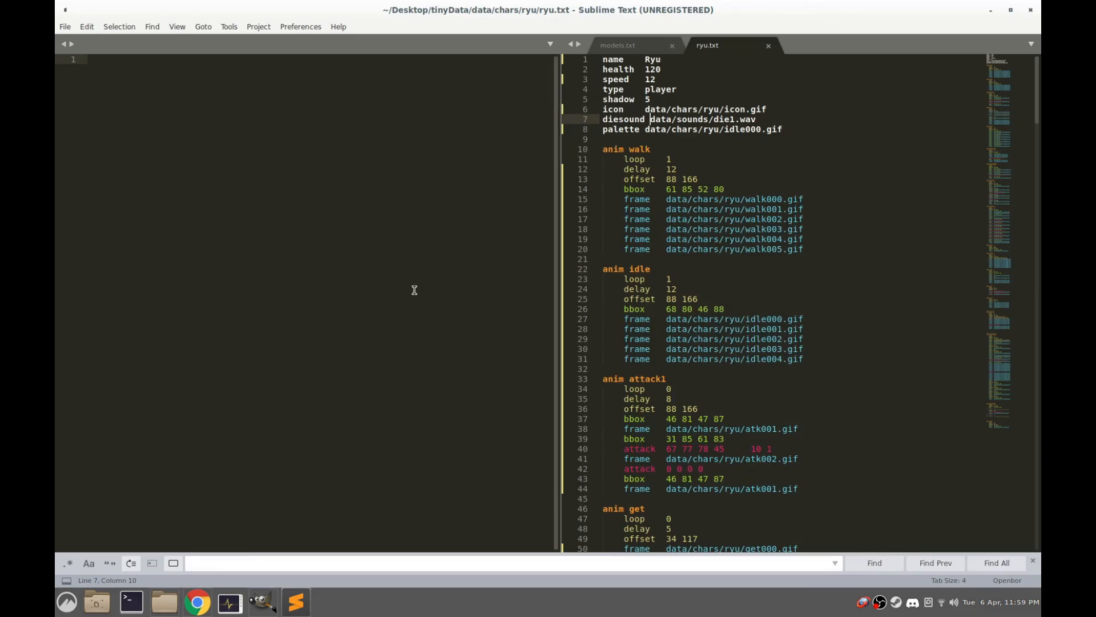
# Browse Sublime Text's Packages folder and look at the files inside the Openbor package
pyautogui.click(295, 27)
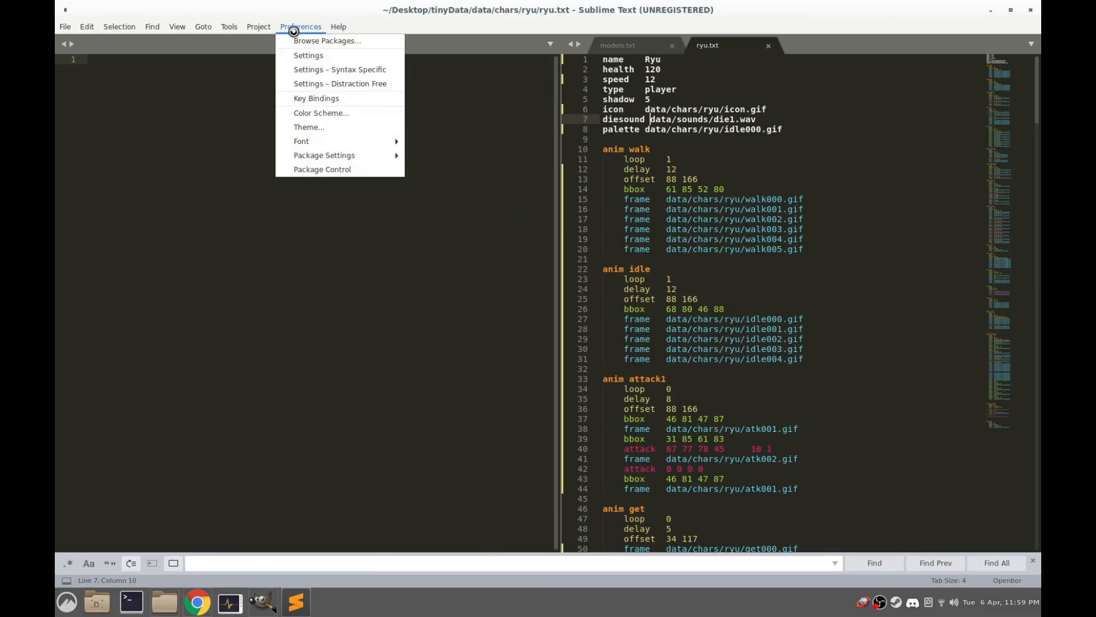
pyautogui.moveTo(264, 27)
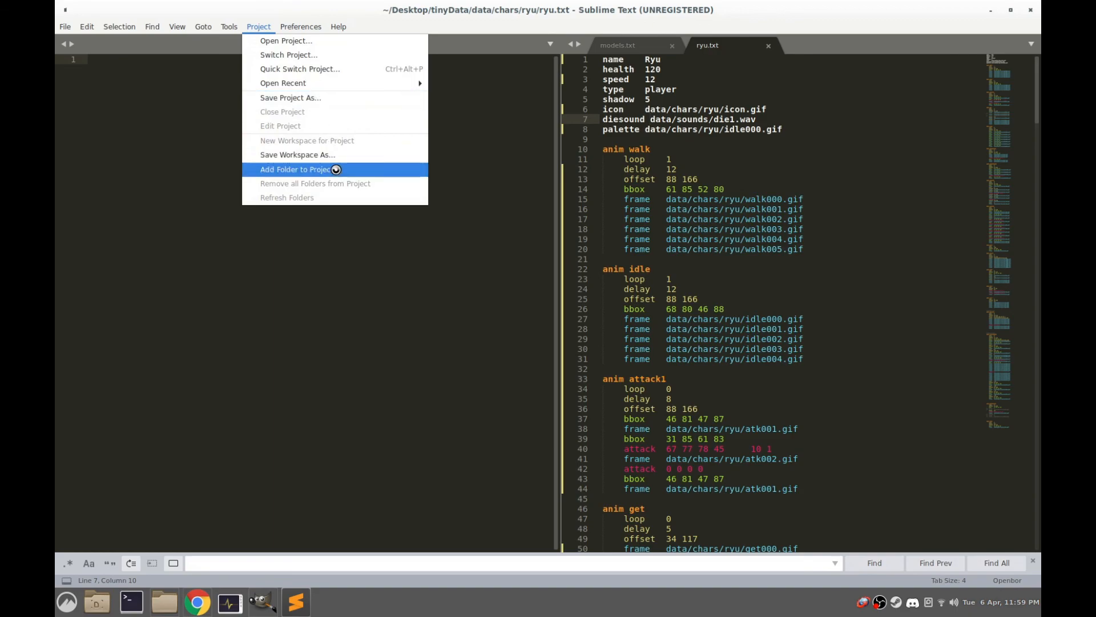
pyautogui.click(294, 26)
pyautogui.click(295, 42)
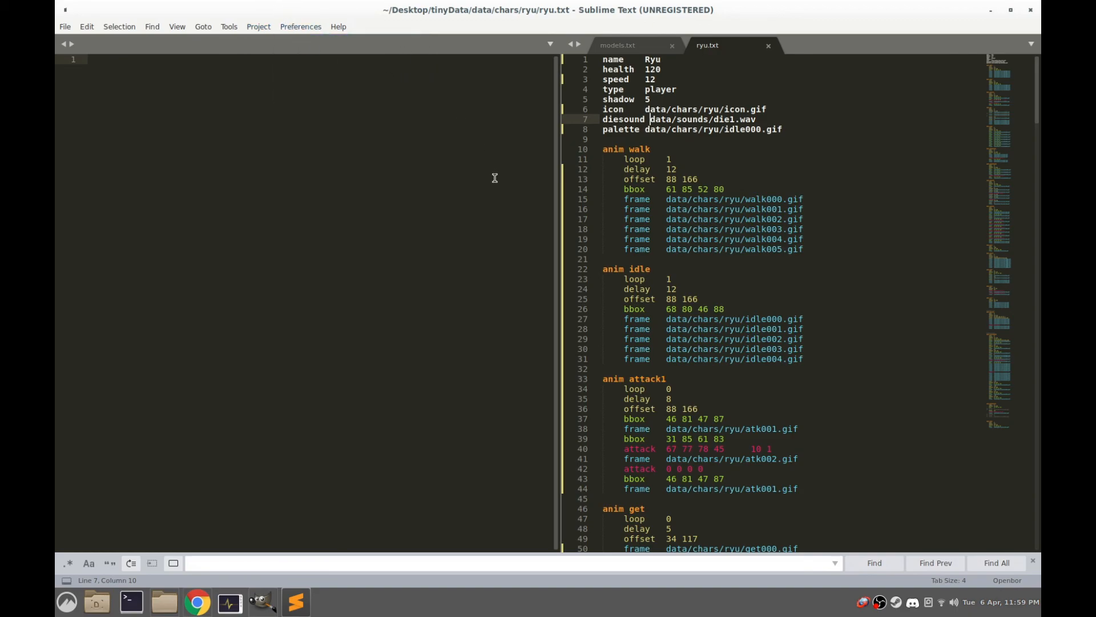
pyautogui.click(525, 189)
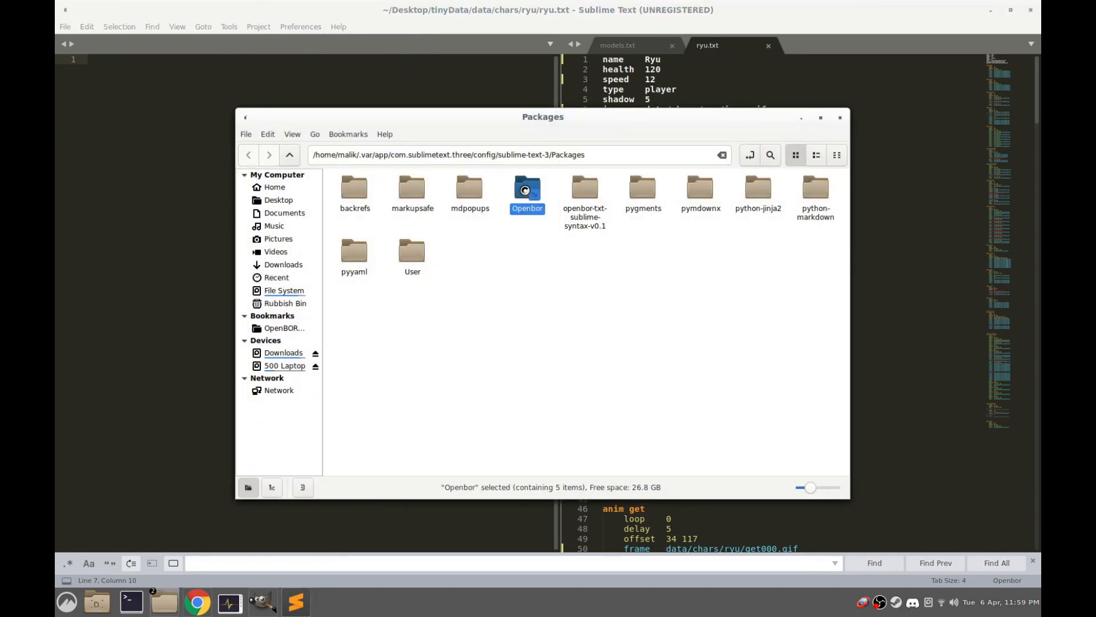
pyautogui.doubleClick(525, 189)
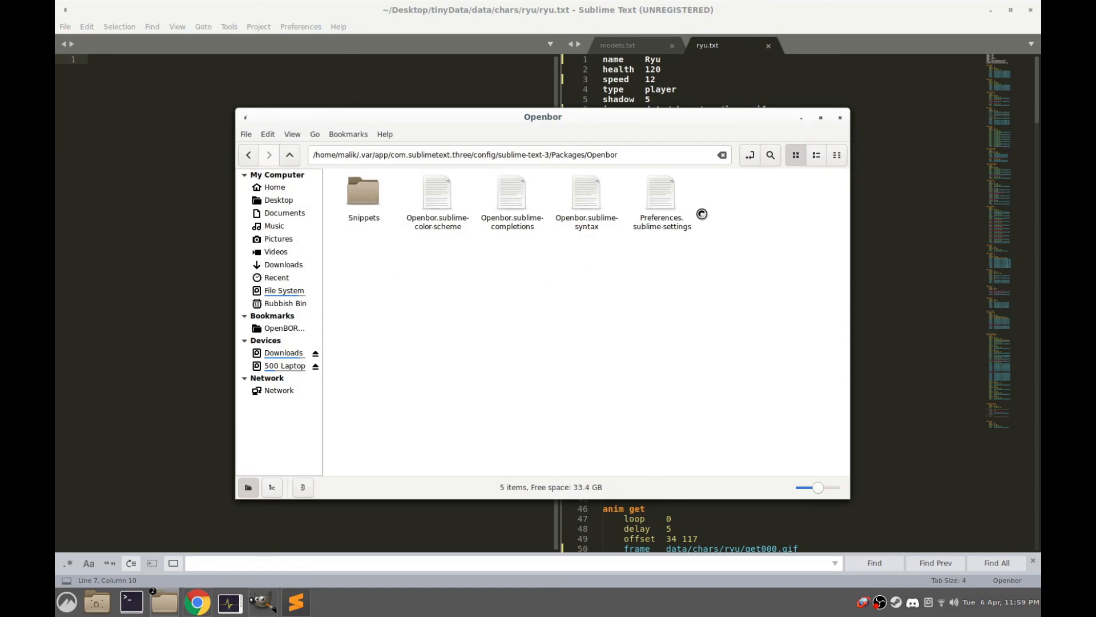
# Leave the Openbor package, close the file window and open the Packages folder again from Sublime Text
pyautogui.click(290, 155)
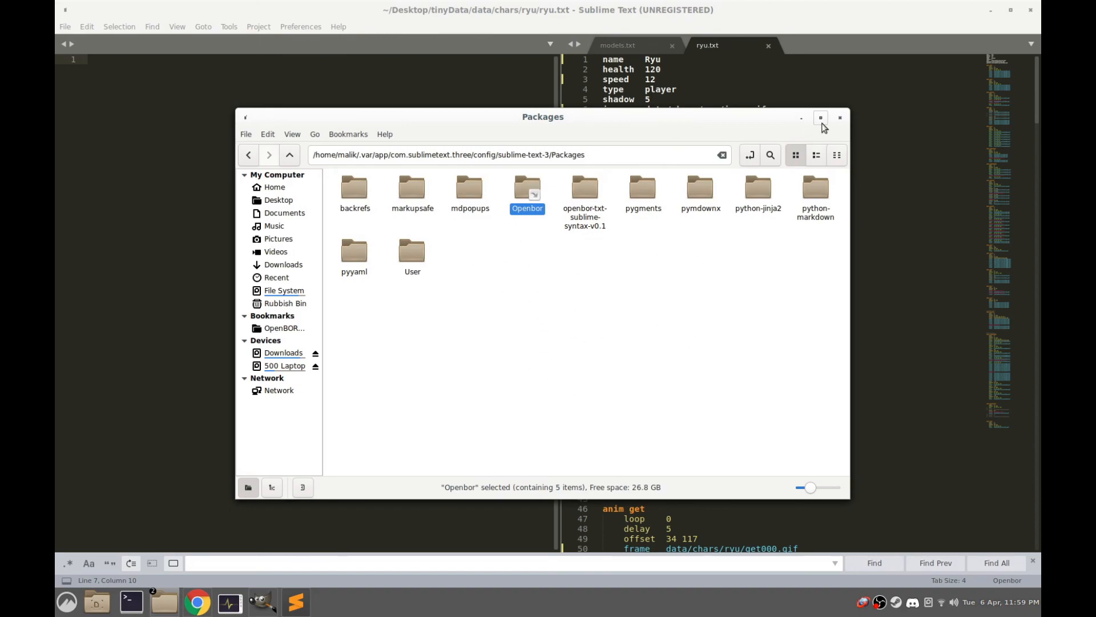
pyautogui.click(840, 118)
pyautogui.click(301, 28)
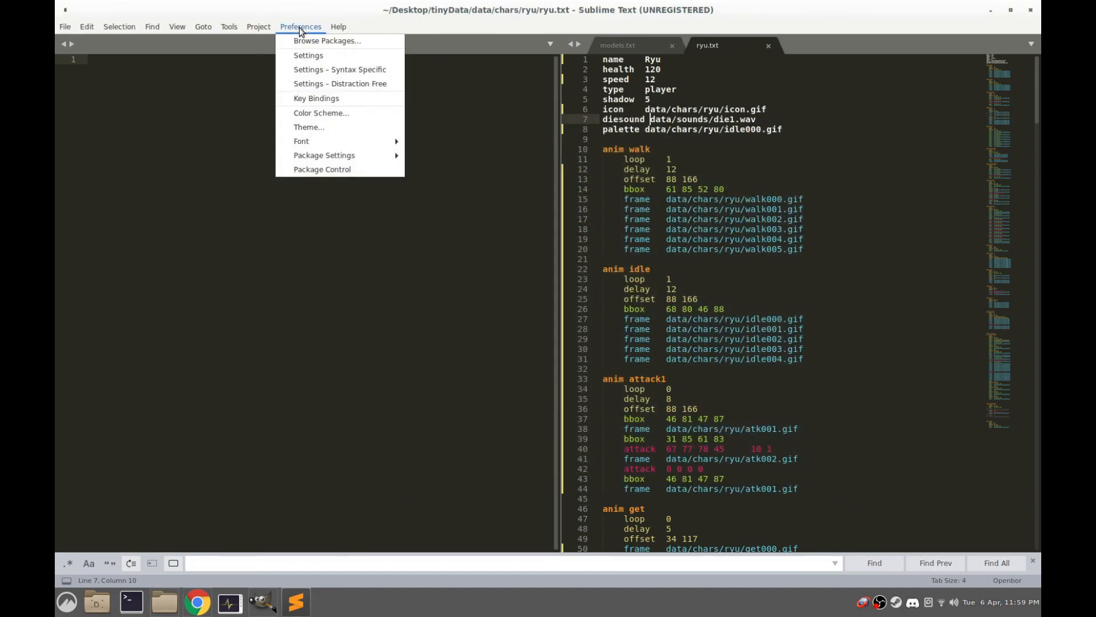
pyautogui.click(300, 40)
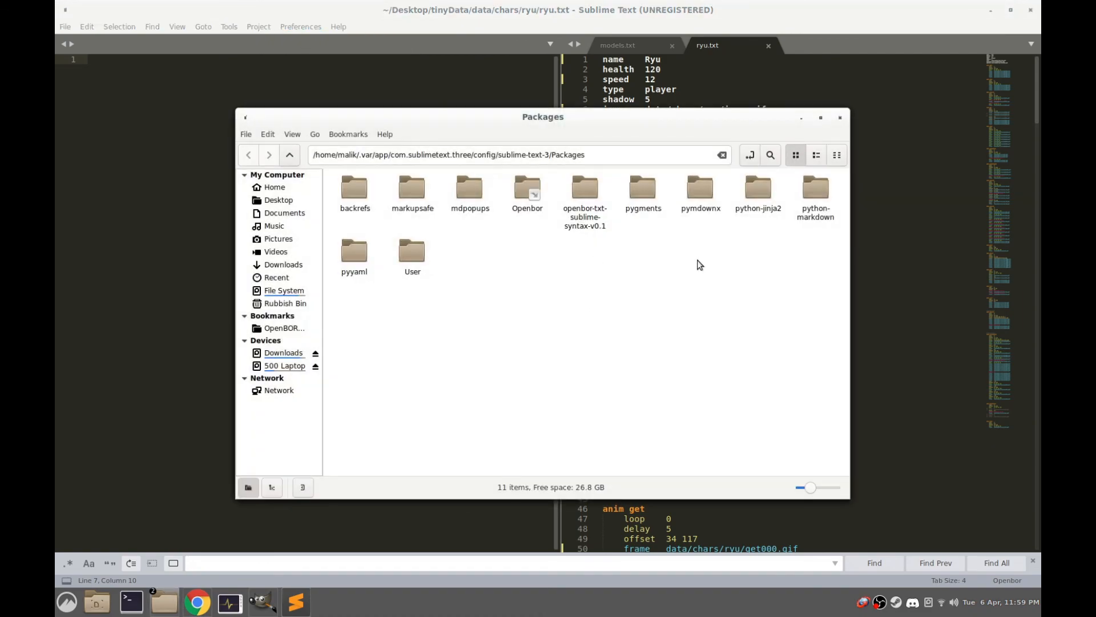
# Look inside the Openbor package, highlight its four Sublime files beside the Snippets folder, and close the file window
pyautogui.doubleClick(527, 186)
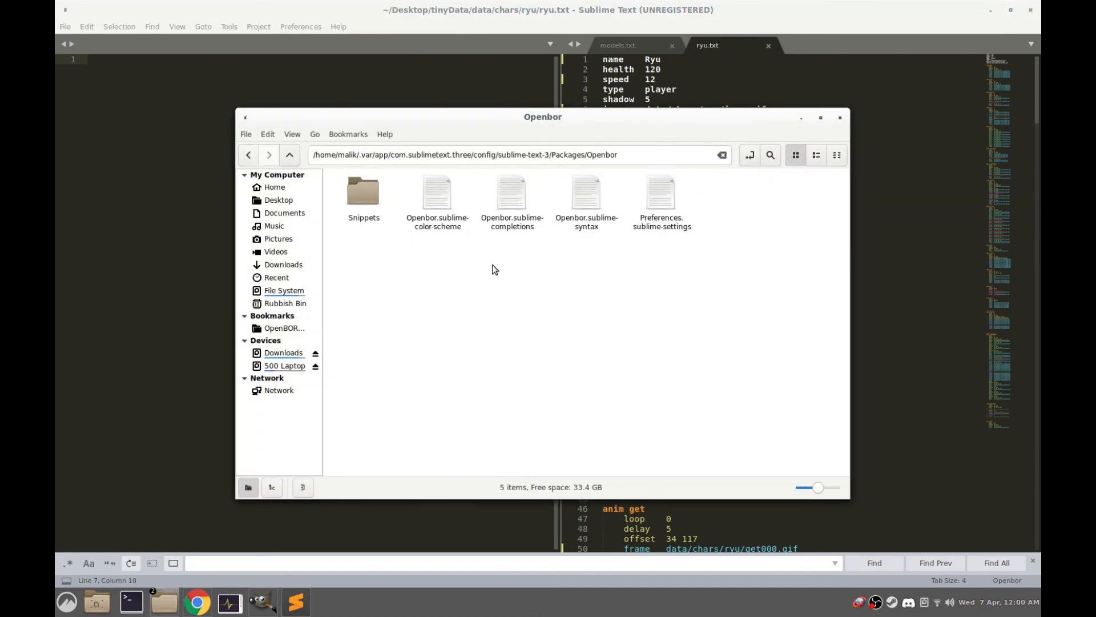
pyautogui.moveTo(736, 258); pyautogui.dragTo(405, 176)
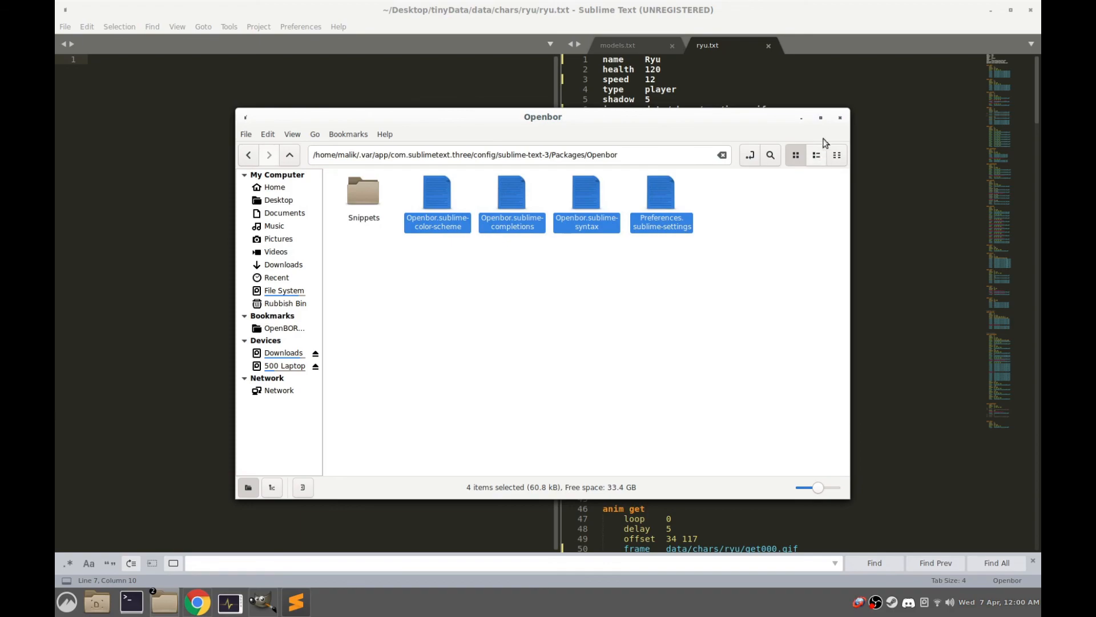
pyautogui.click(840, 118)
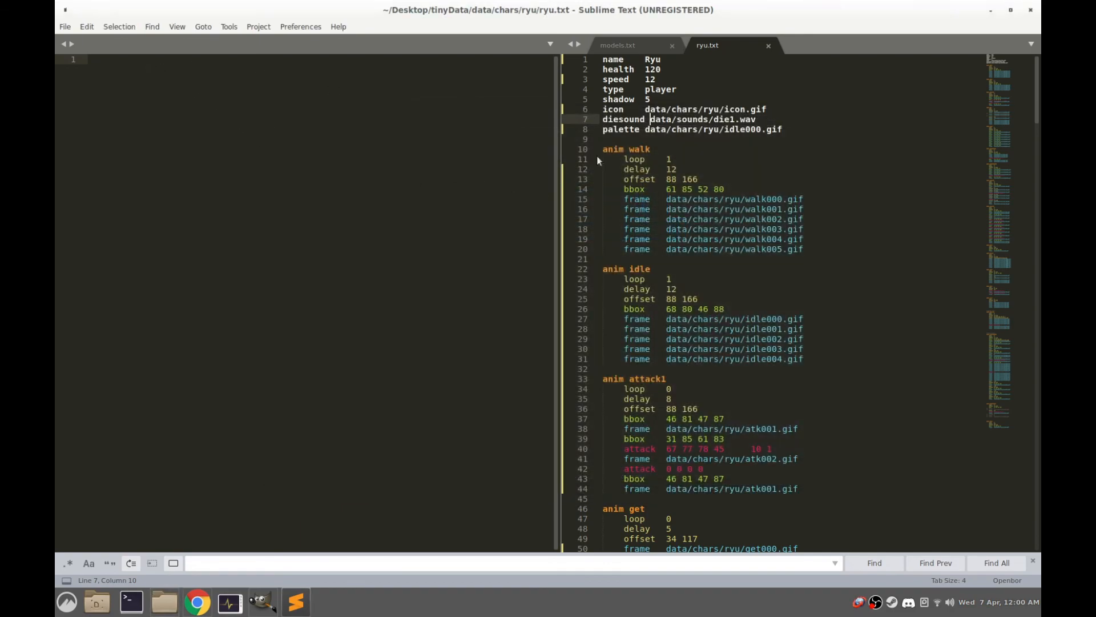
# Set Openbor as the syntax for all files with the same extension as ryu.txt
pyautogui.click(836, 130)
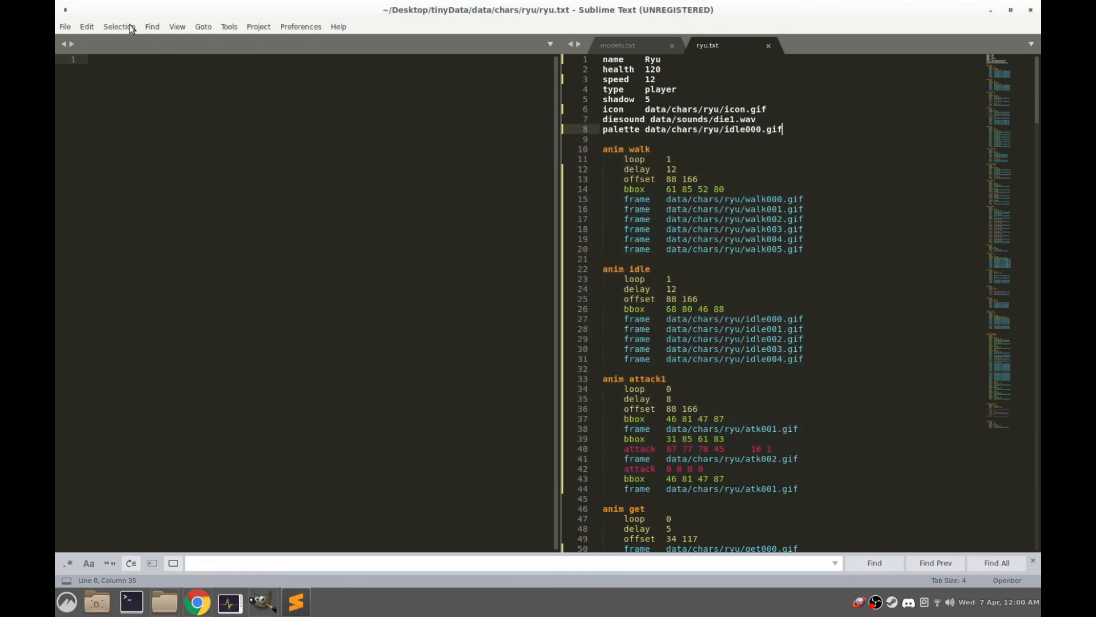
pyautogui.click(182, 27)
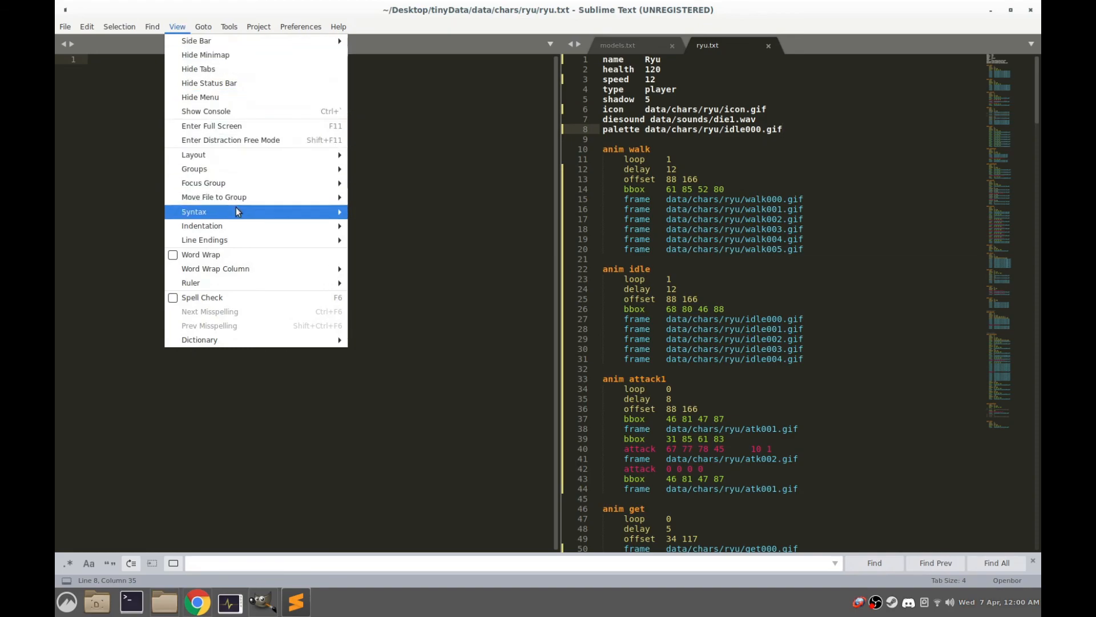
pyautogui.moveTo(237, 213)
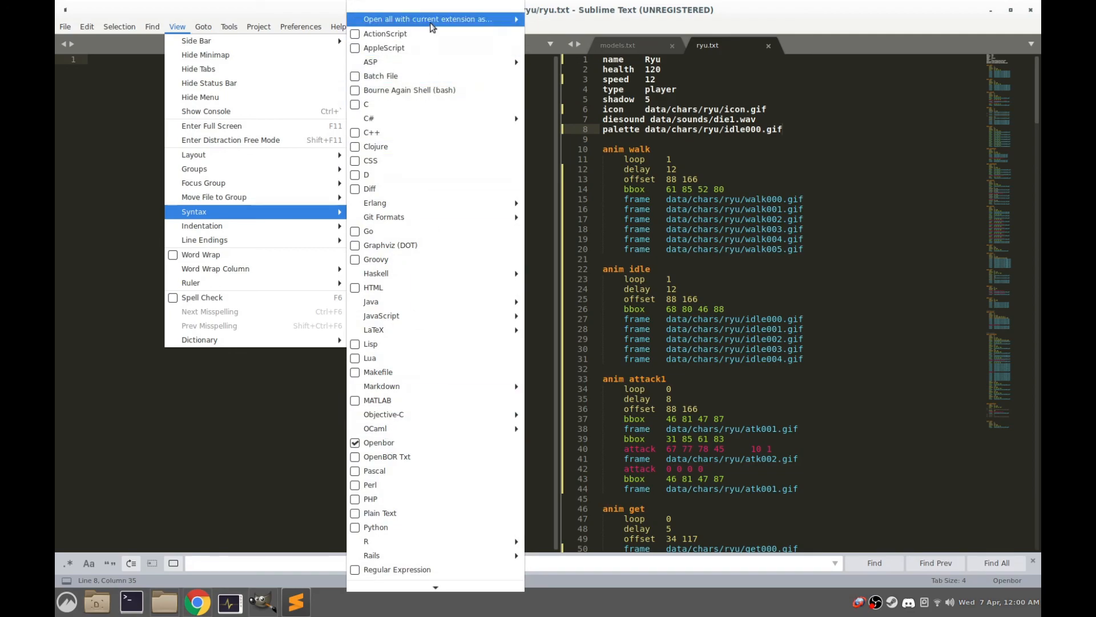
pyautogui.moveTo(430, 20)
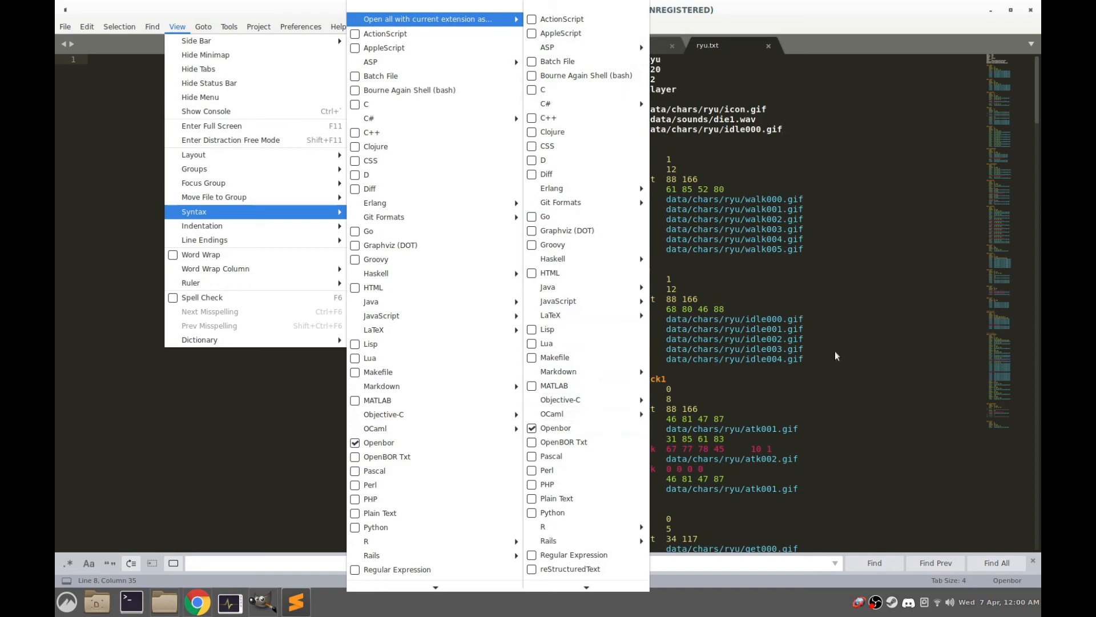
pyautogui.click(563, 430)
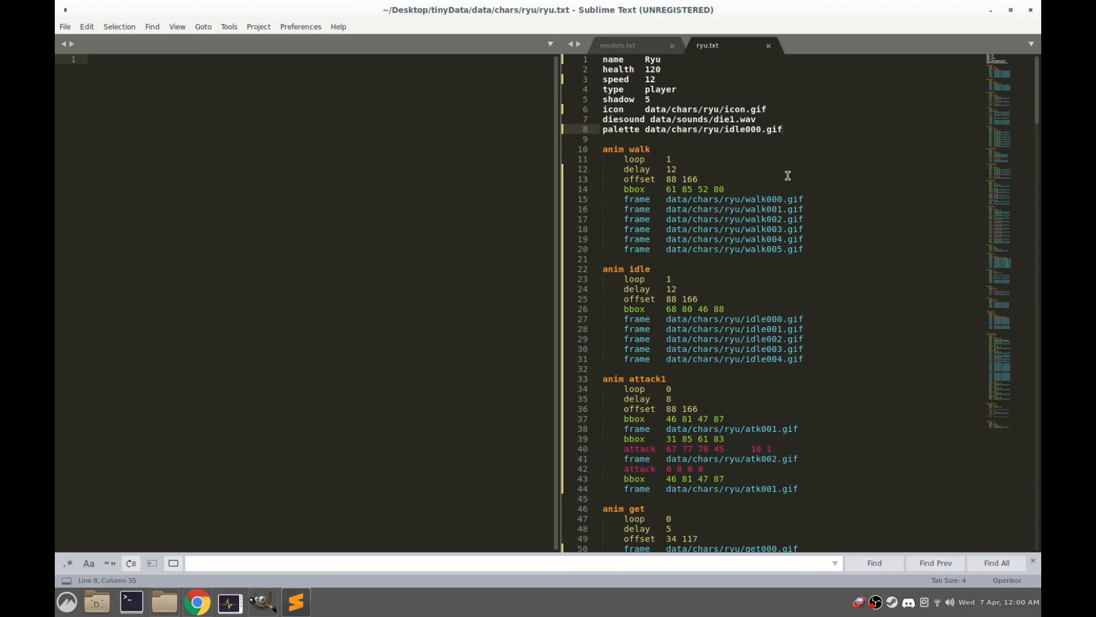
pyautogui.click(760, 196)
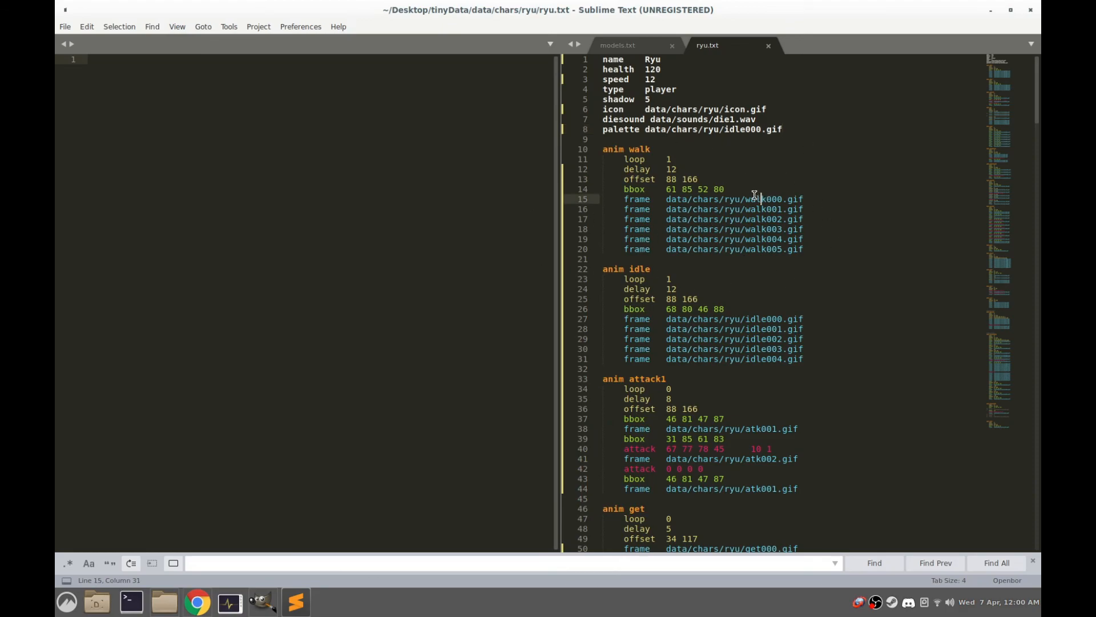
pyautogui.click(739, 190)
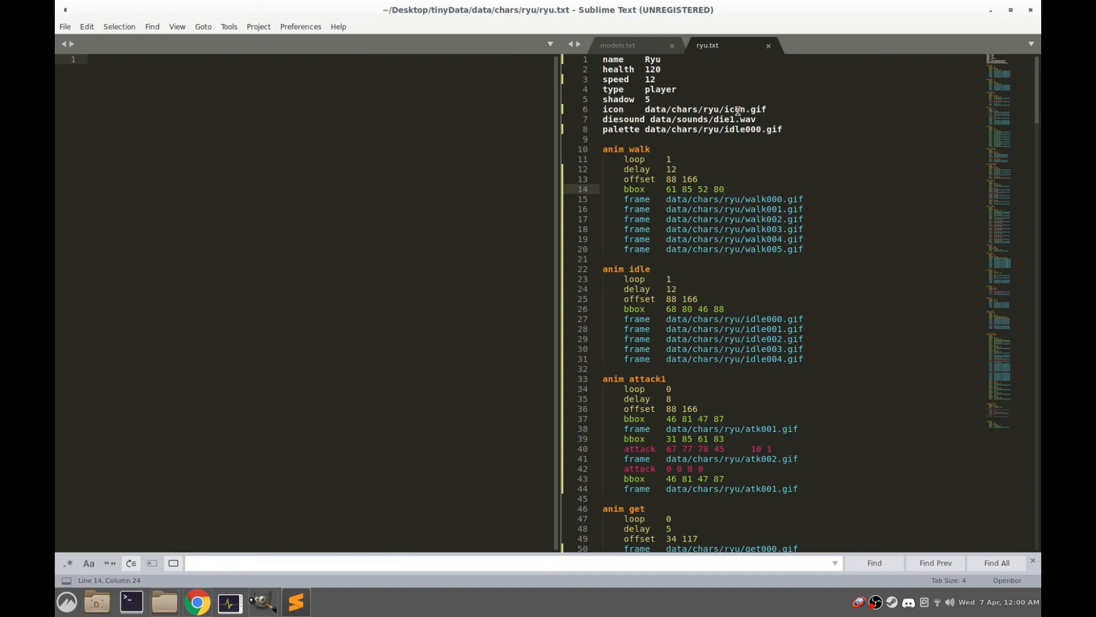
# Move ryu.txt into the empty editor group so it sits beside models.txt, and minimise Sublime Text
pyautogui.click(619, 45)
pyautogui.click(718, 44)
pyautogui.moveTo(694, 47); pyautogui.dragTo(132, 45)
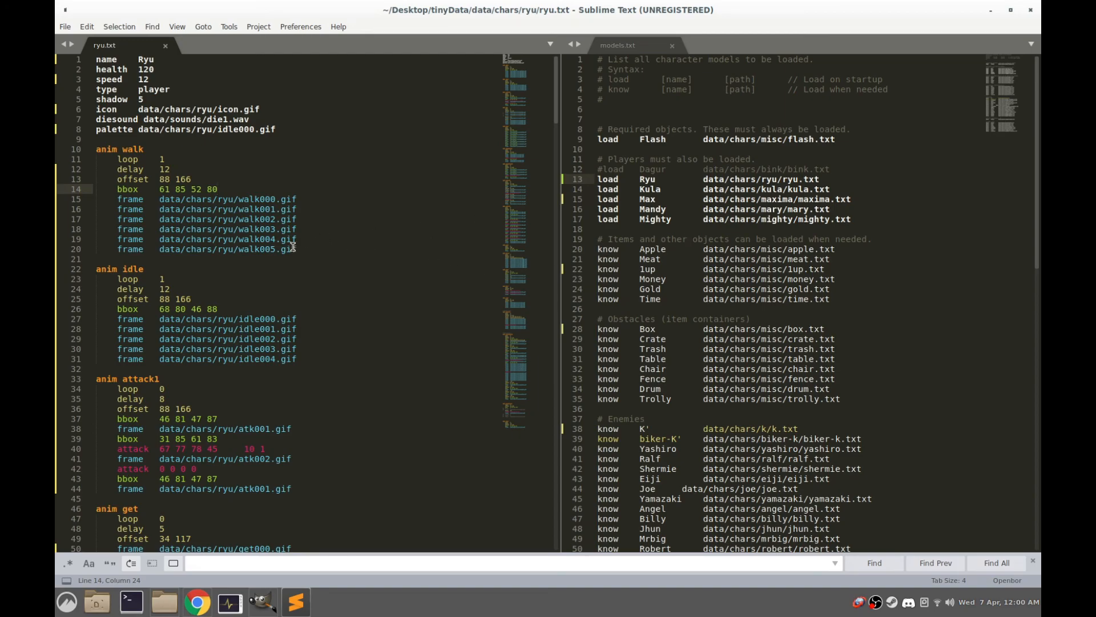
pyautogui.scroll(-2, 367, 228)
pyautogui.click(991, 10)
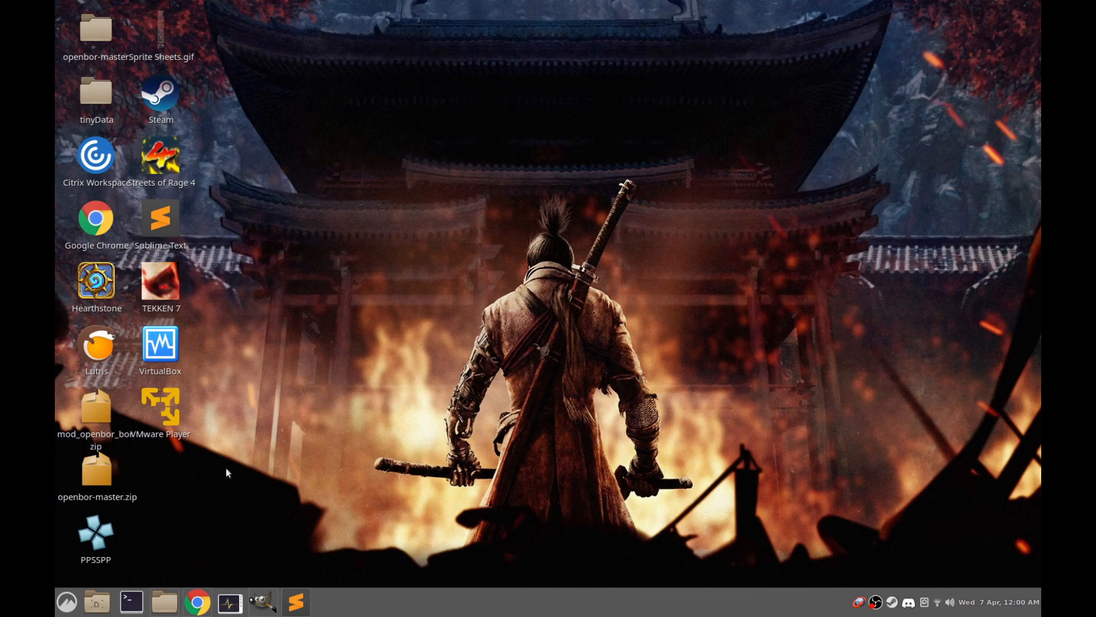
# Look over Ryu's sprite files and the Desktop folder in the file manager, and minimise both the file manager and Chrome
pyautogui.click(164, 602)
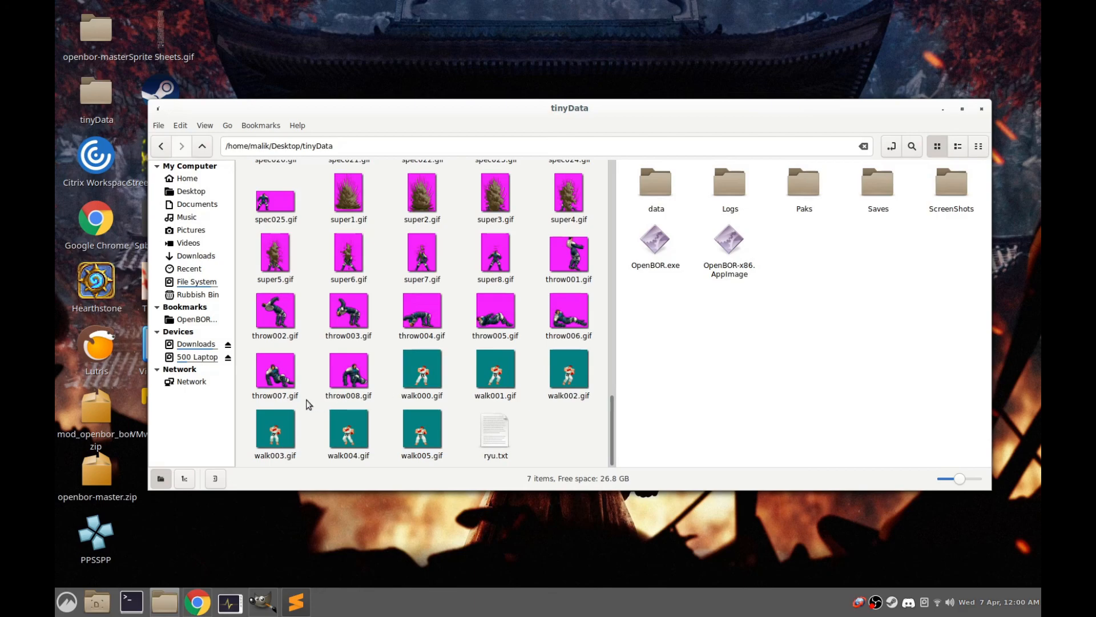
pyautogui.scroll(15, 321, 397)
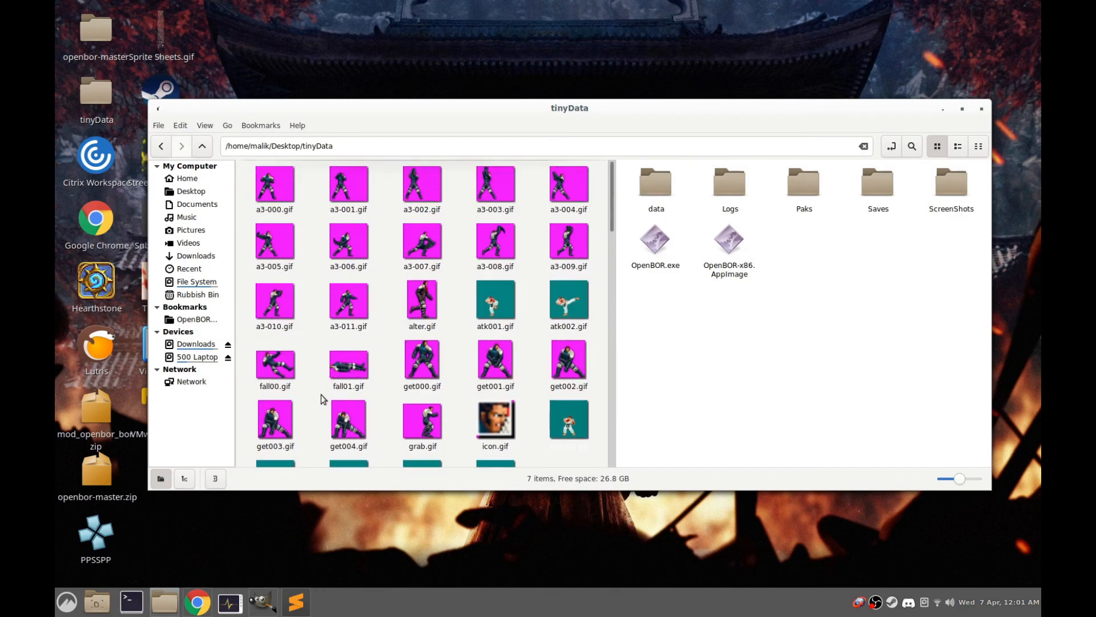
pyautogui.click(205, 147)
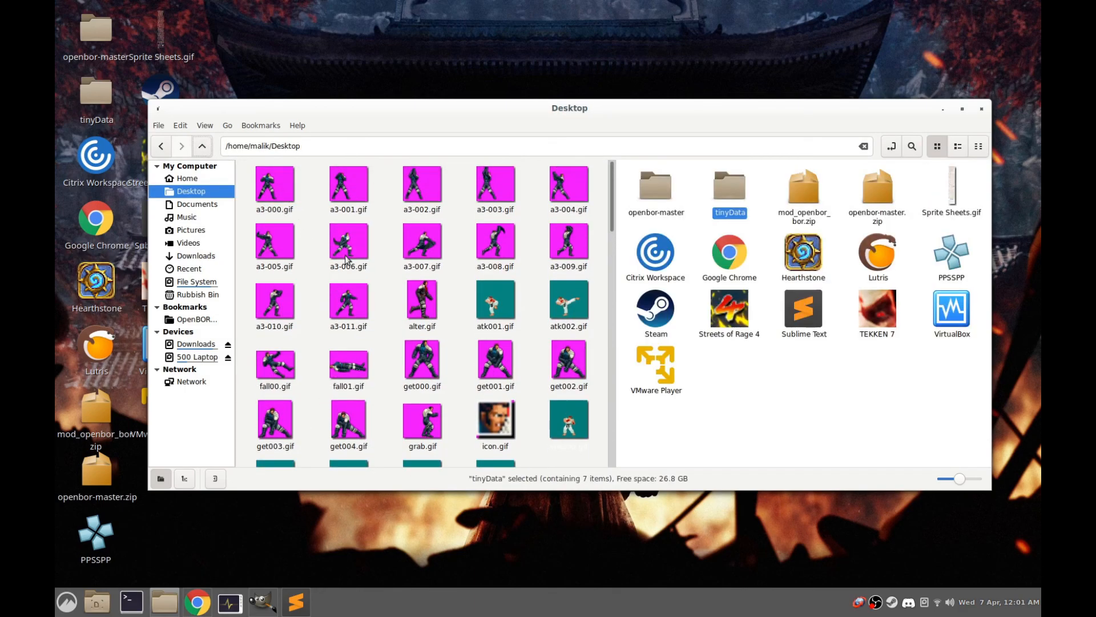
pyautogui.click(818, 395)
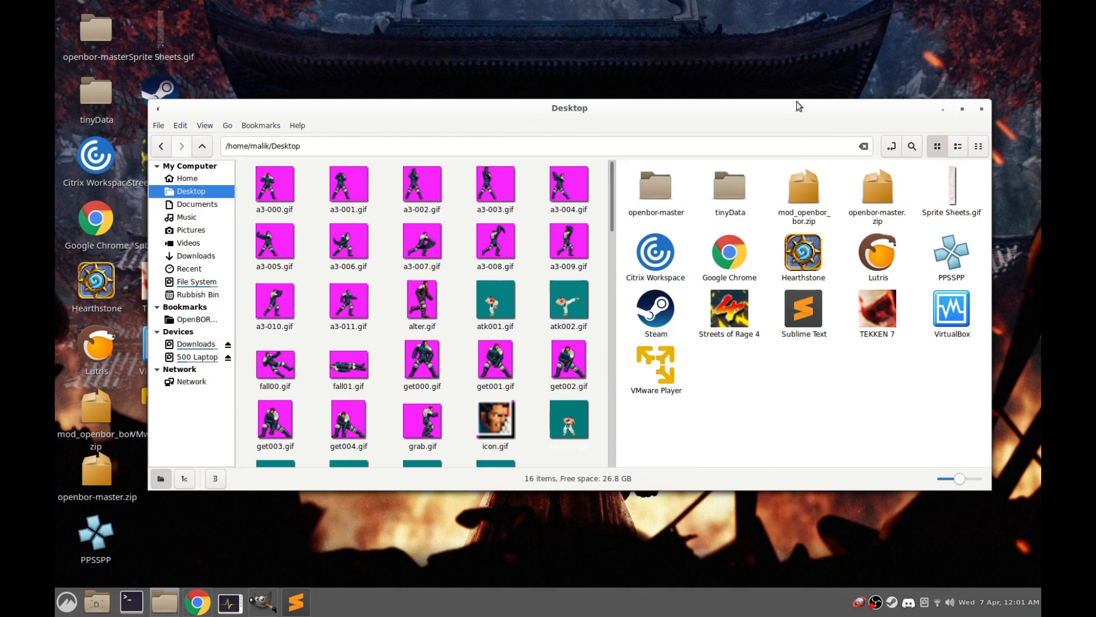
pyautogui.click(943, 109)
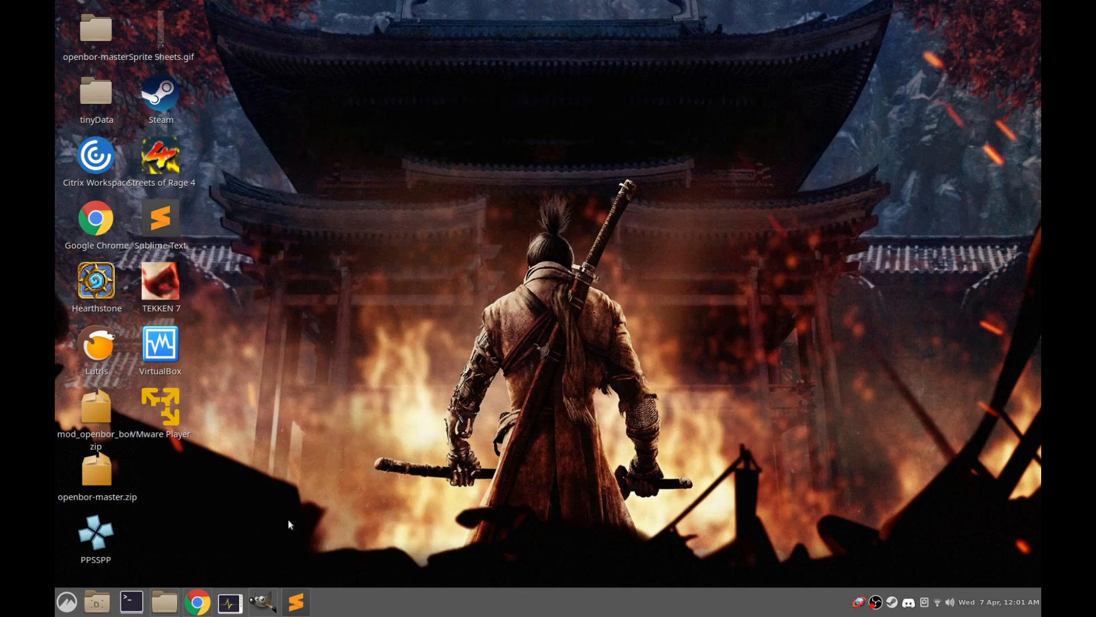
pyautogui.click(197, 602)
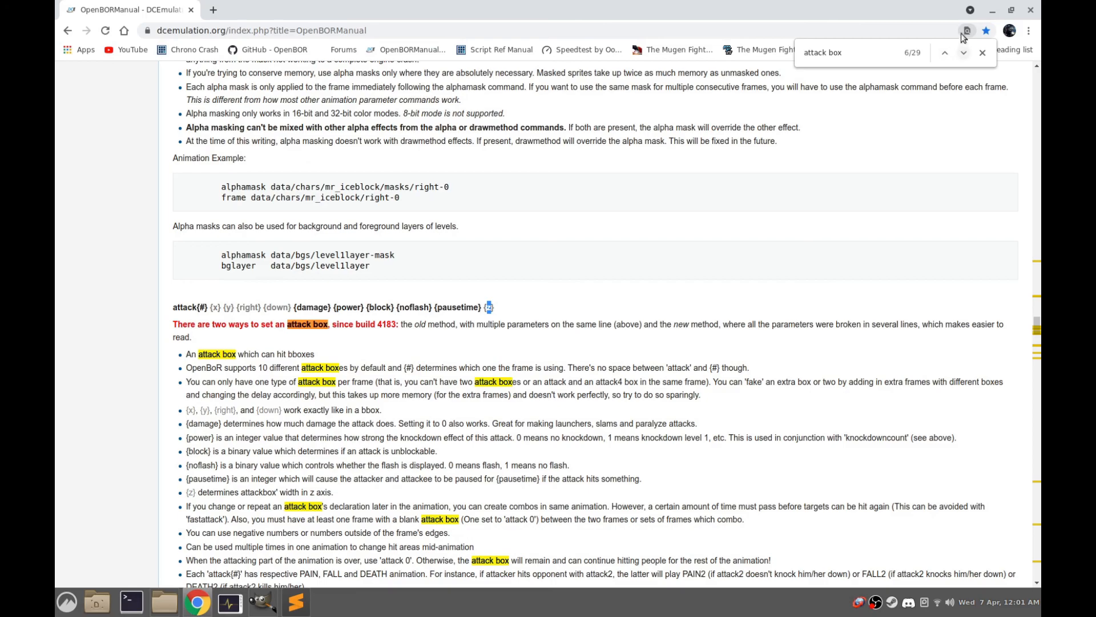
pyautogui.click(993, 10)
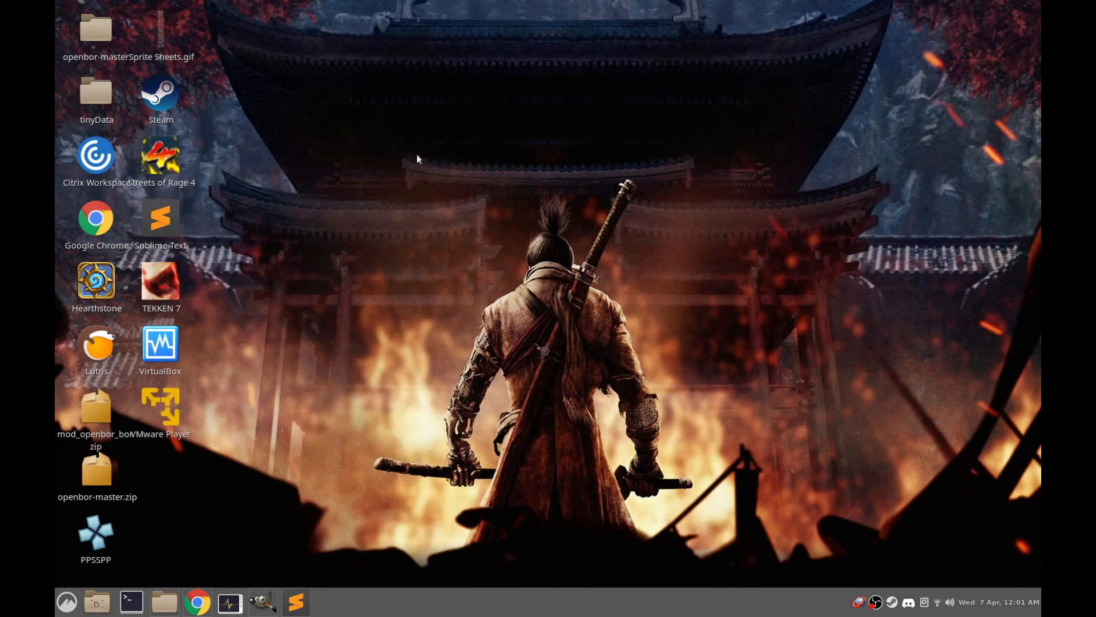